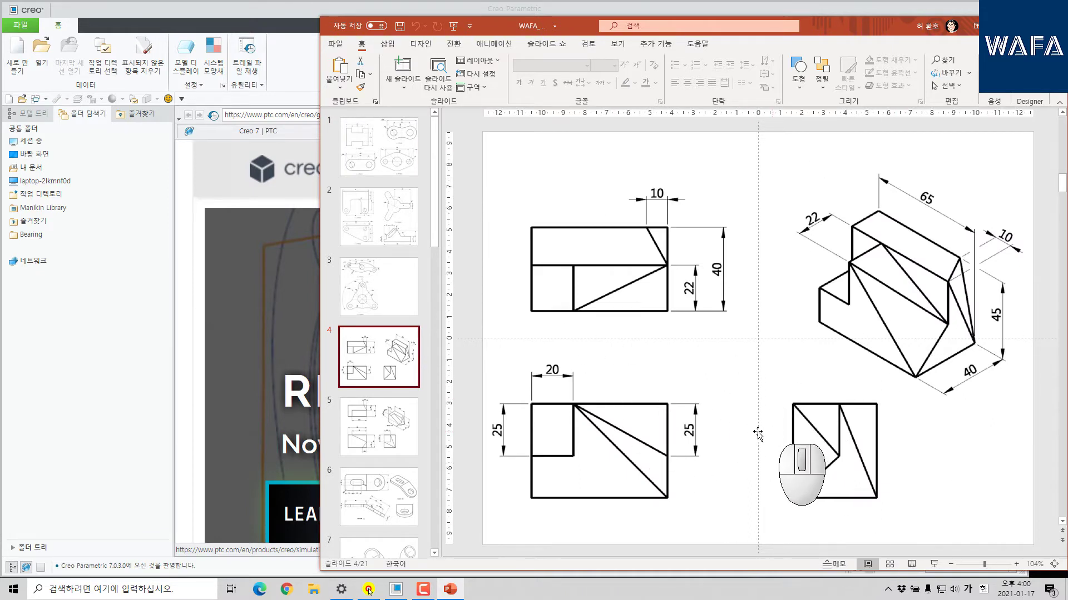
Switch to Creo Parametric and create a new part.
{"action": "left_click", "coordinate": [266, 10]}
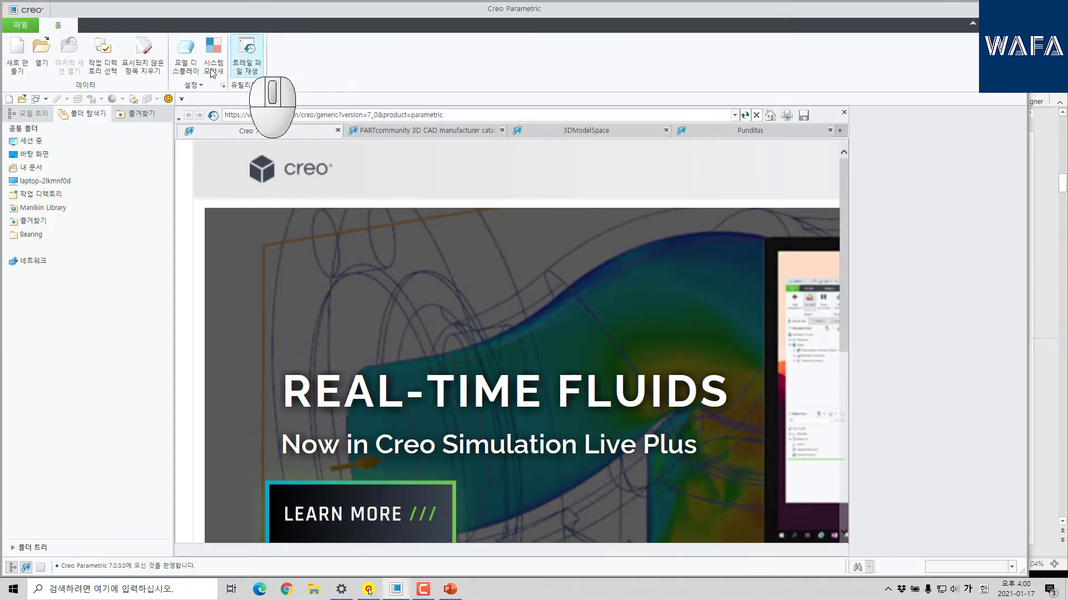
{"action": "left_click", "coordinate": [13, 66]}
{"action": "left_click", "coordinate": [577, 409]}
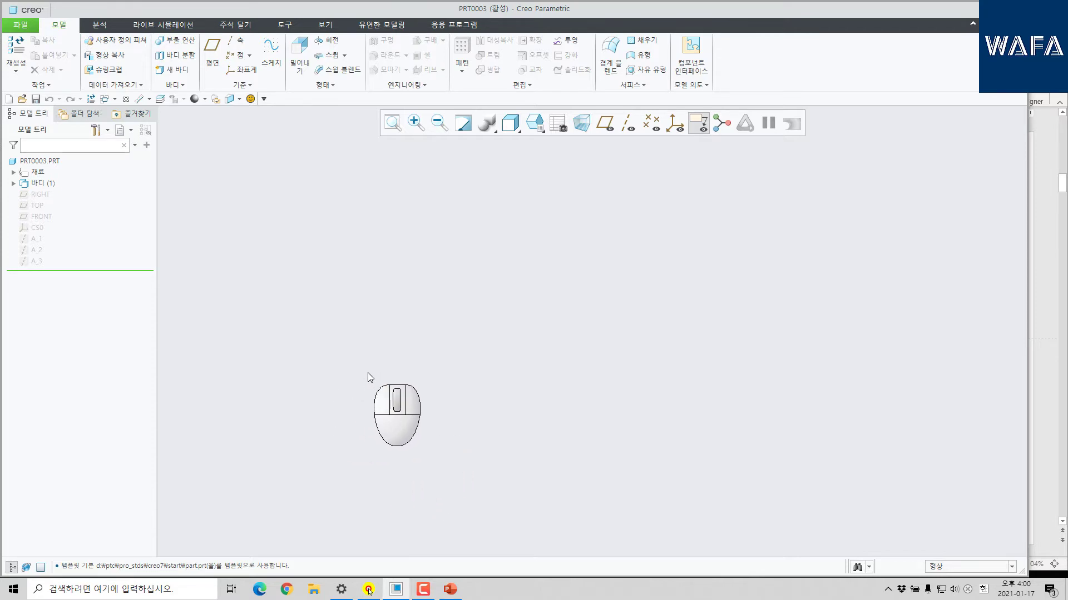
Start an Extrude on the FRONT plane and sketch a rectangle up and across from the origin, about 139 wide and 78 high.
{"action": "left_click", "coordinate": [329, 311]}
{"action": "left_click", "coordinate": [299, 56]}
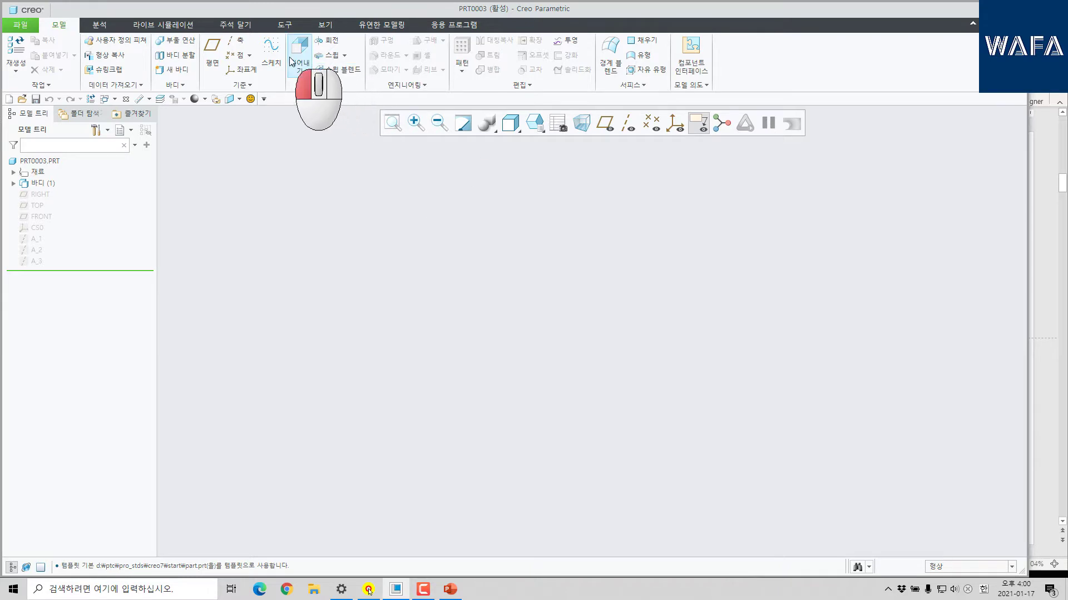
{"action": "left_click", "coordinate": [41, 217]}
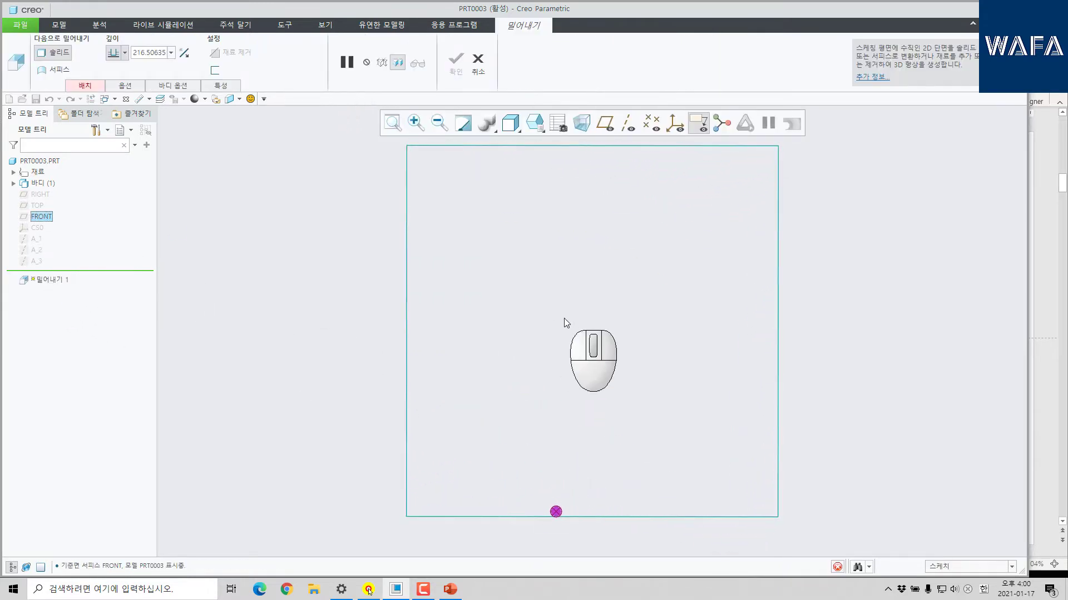
{"action": "left_click", "coordinate": [252, 56]}
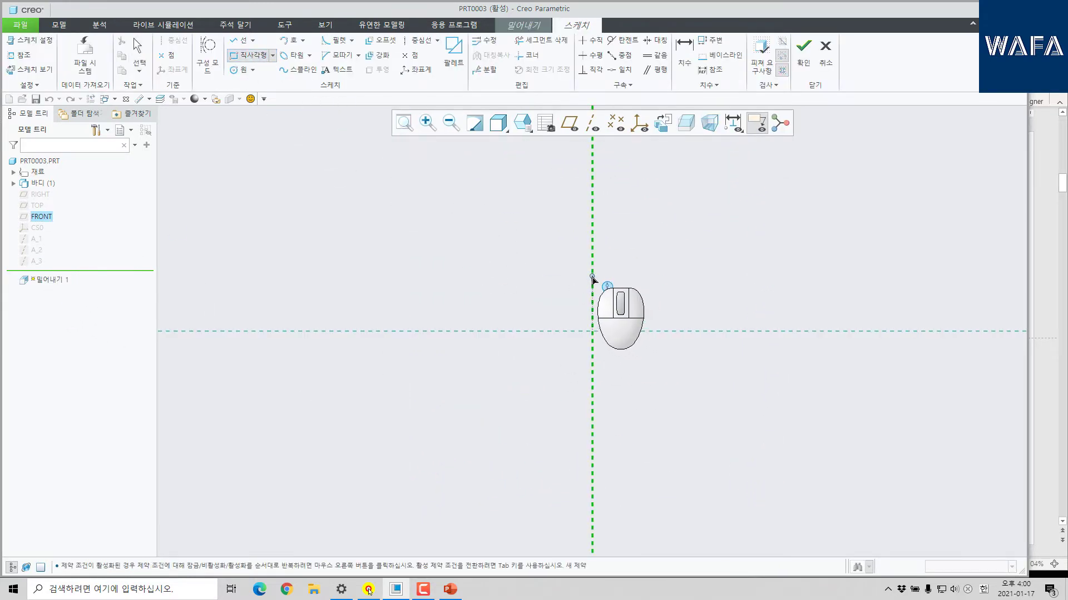
{"action": "left_click", "coordinate": [592, 276]}
{"action": "left_click", "coordinate": [691, 331]}
{"action": "middle_click", "coordinate": [691, 332]}
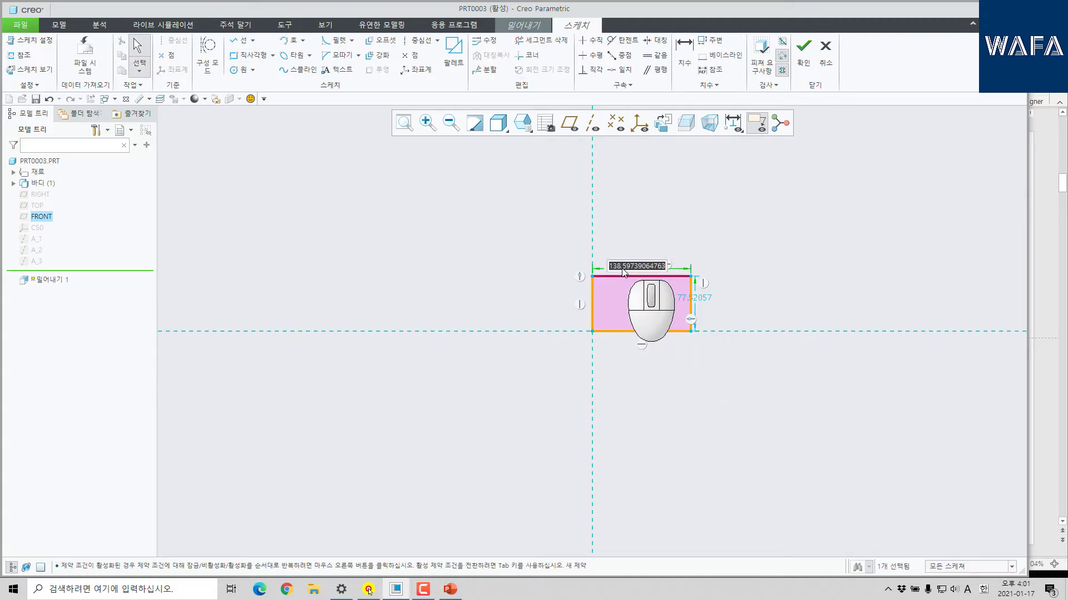
Set the rectangle's width to 65 and its height to 45.
{"action": "key", "text": "Return"}
{"action": "type", "text": "6"}
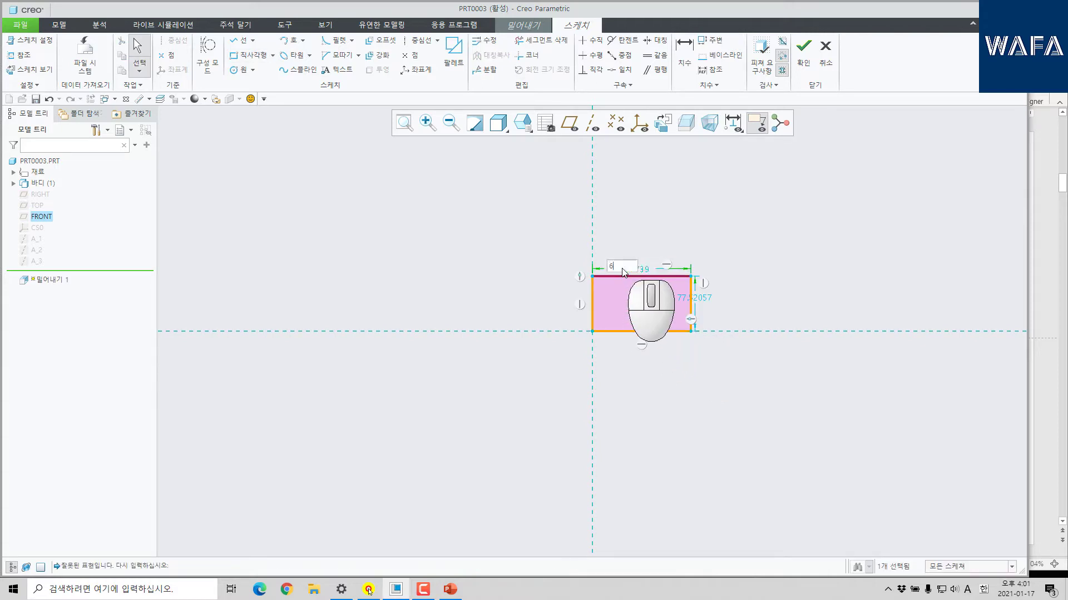
{"action": "type", "text": "5"}
{"action": "key", "text": "Return"}
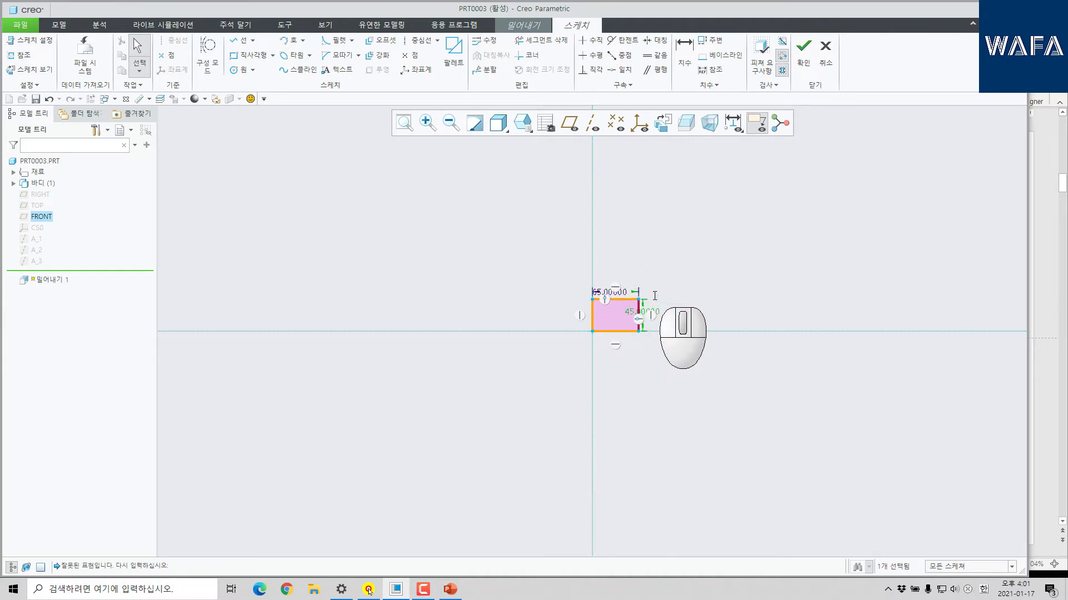
Finish the rectangle sketch and extrude it to a depth of 40 as a solid block.
{"action": "key", "text": "ctrl+d"}
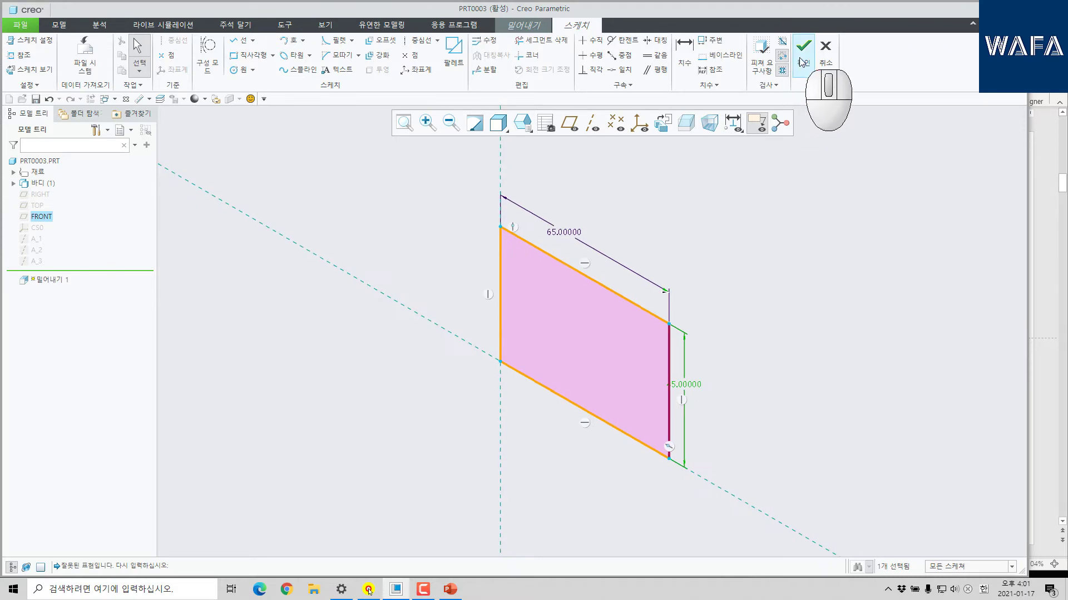
{"action": "left_click", "coordinate": [803, 49]}
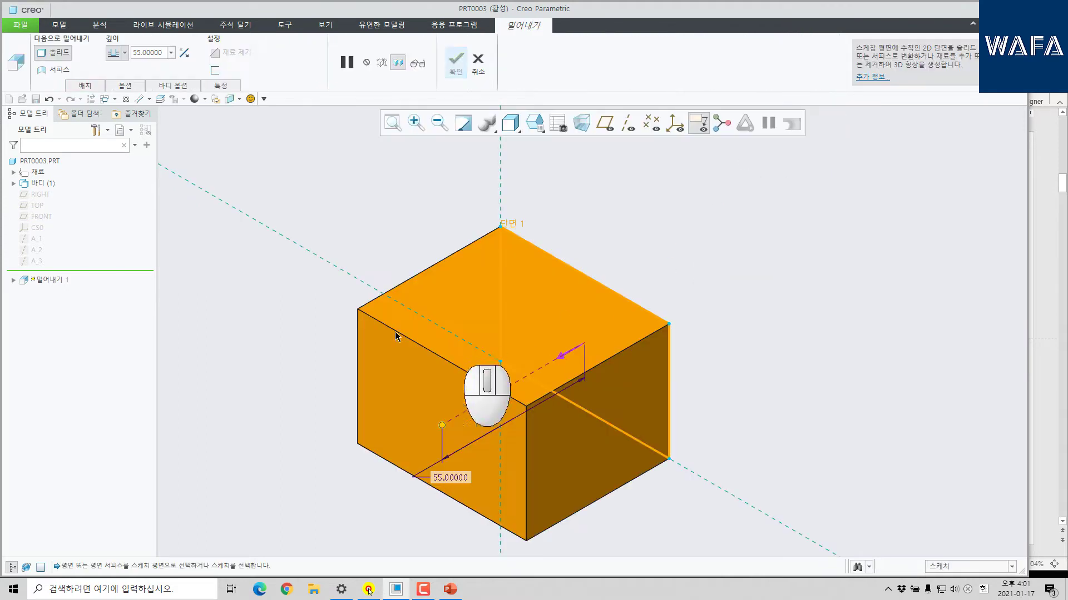
{"action": "left_click", "coordinate": [166, 55]}
{"action": "type", "text": "40"}
{"action": "key", "text": "Return"}
{"action": "left_click", "coordinate": [456, 59]}
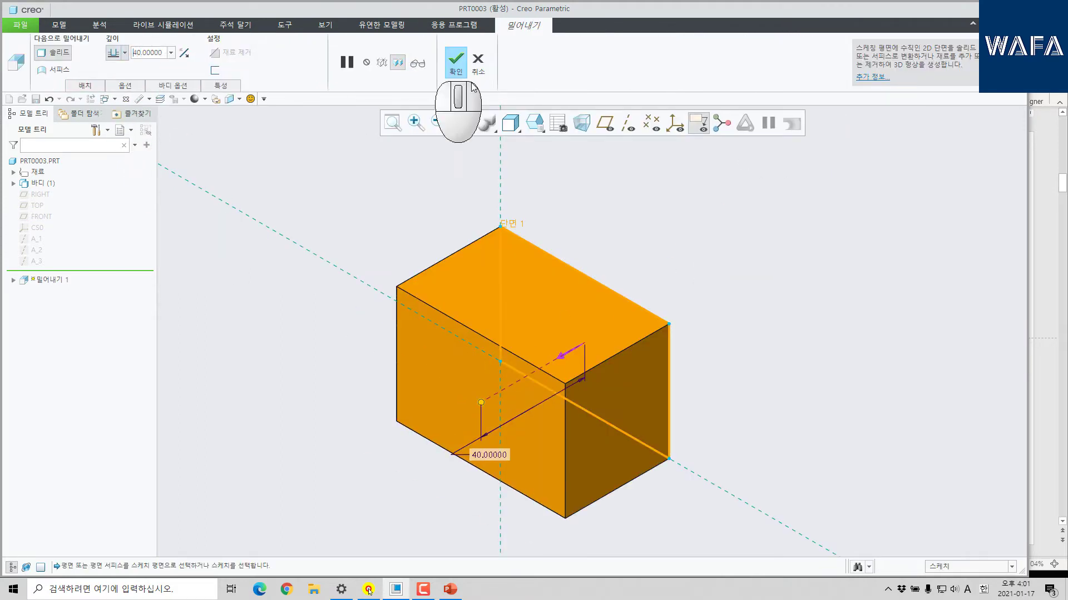
{"action": "left_click", "coordinate": [292, 314]}
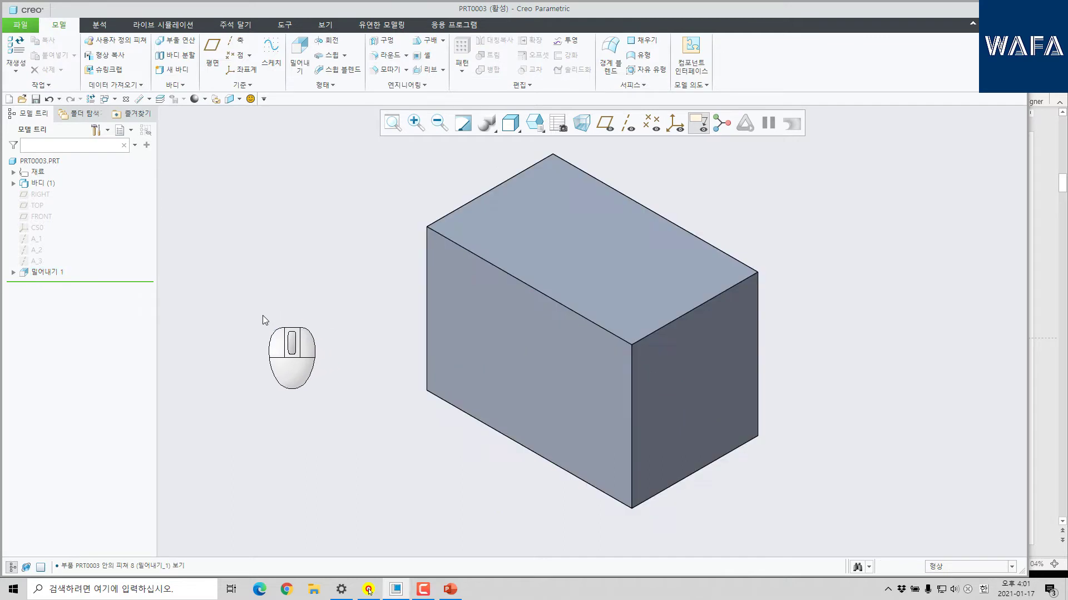
Start an Extrude on the block's front face and sketch a rectangle about 22 high from the face's upper-left corner.
{"action": "middle_click_drag", "start_coordinate": [265, 314], "coordinate": [327, 131]}
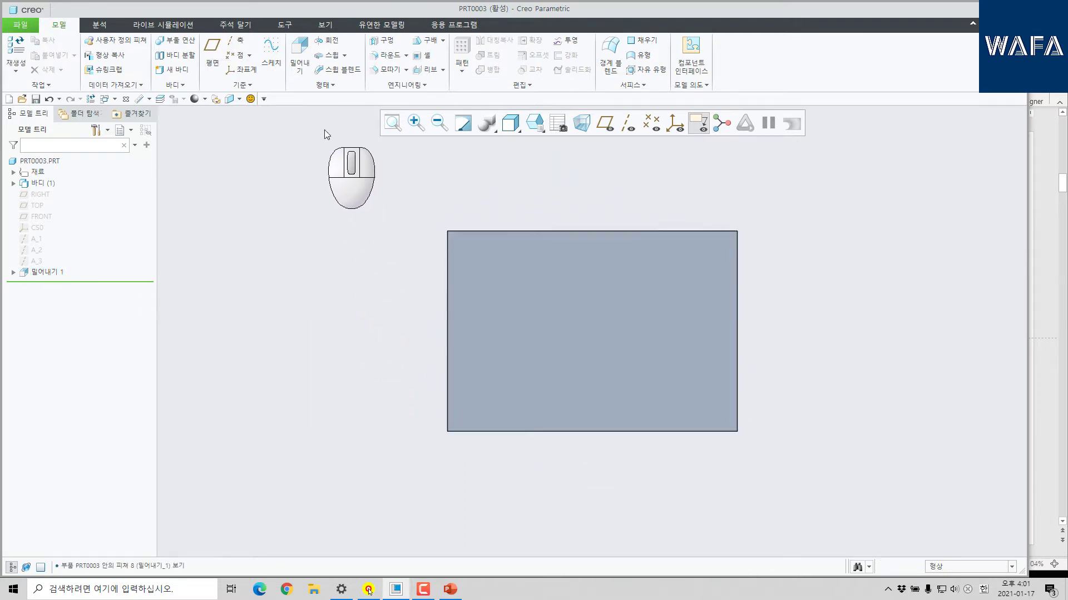
{"action": "left_click", "coordinate": [299, 50]}
{"action": "left_click", "coordinate": [509, 307]}
{"action": "middle_click_drag", "start_coordinate": [502, 317], "coordinate": [488, 321]}
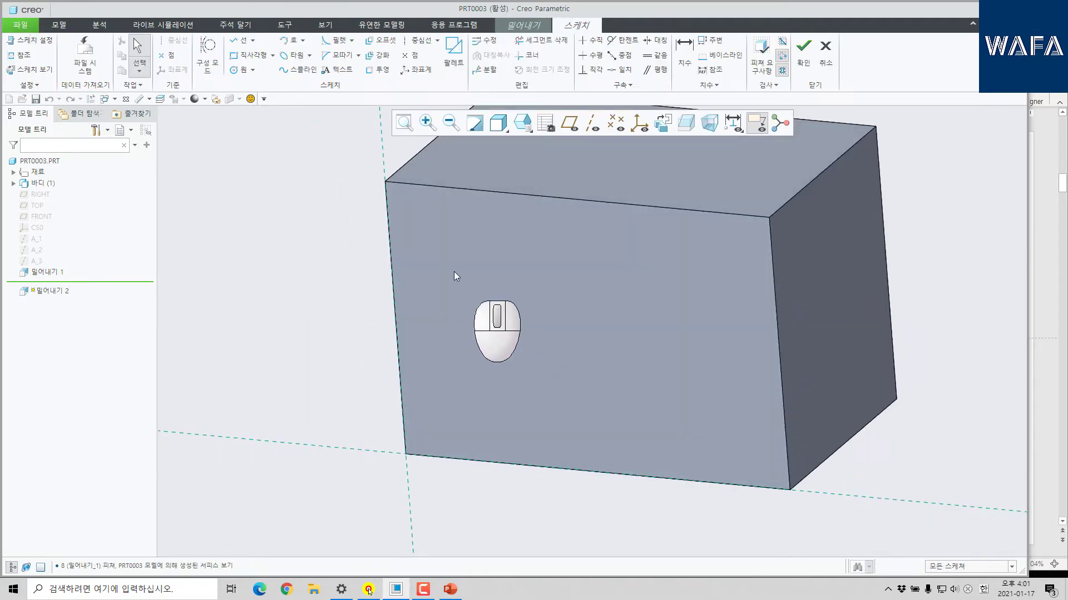
{"action": "left_click", "coordinate": [246, 56]}
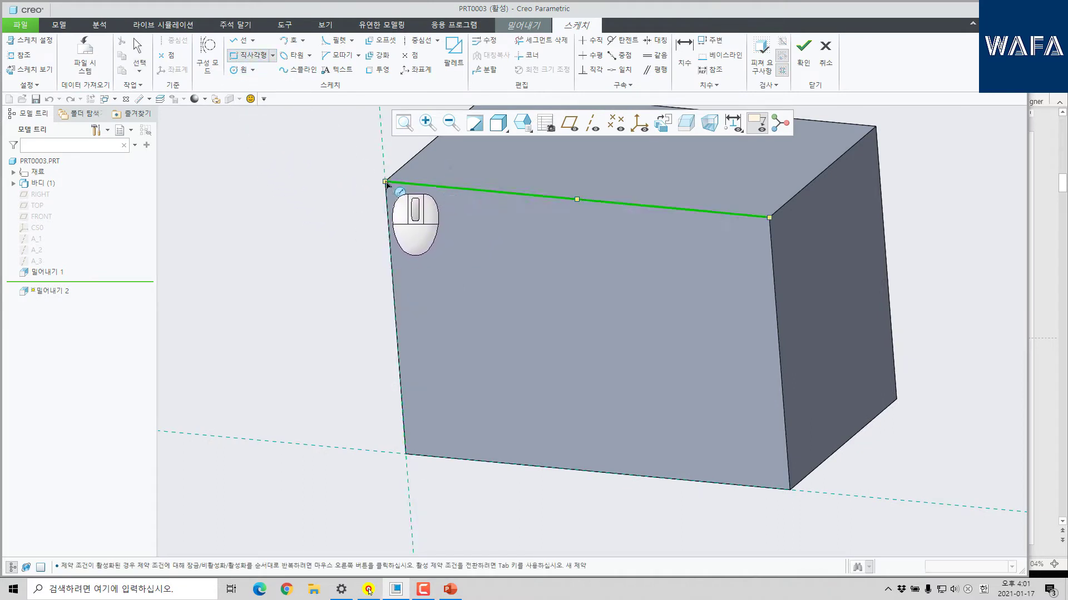
{"action": "left_click", "coordinate": [385, 182]}
{"action": "left_click", "coordinate": [473, 323]}
{"action": "middle_click", "coordinate": [473, 323]}
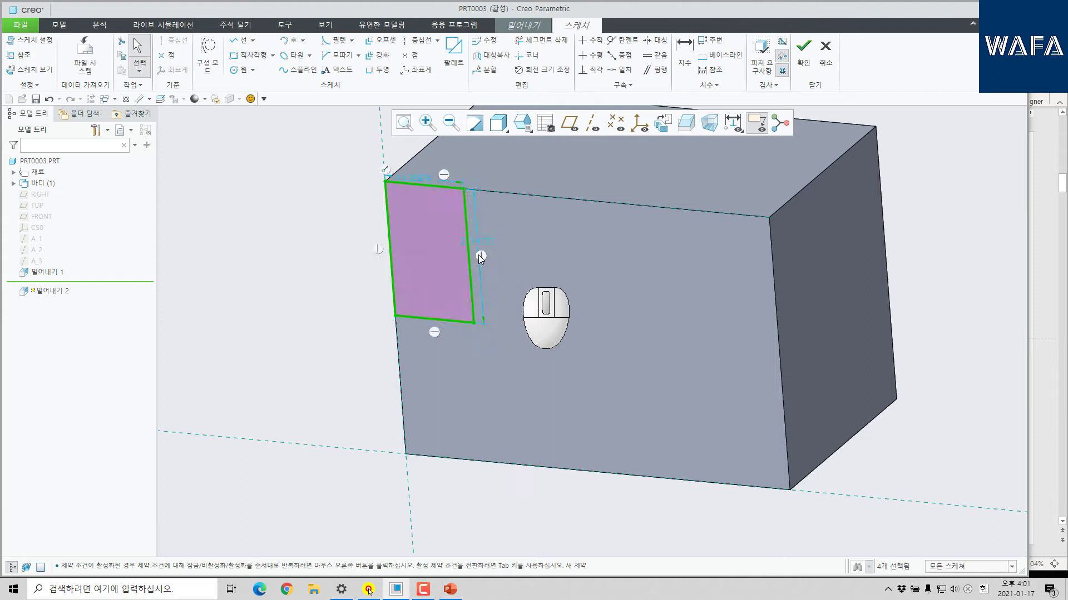
Set the corner rectangle's width to 20 and its height to 25.
{"action": "double_click", "coordinate": [416, 180]}
{"action": "type", "text": "2"}
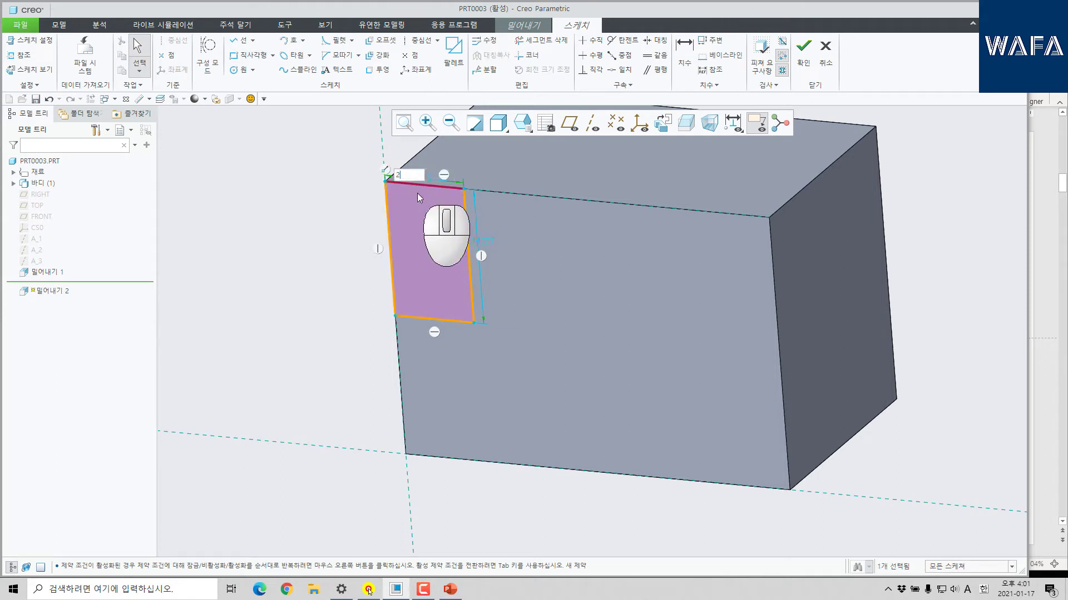
{"action": "type", "text": "0"}
{"action": "key", "text": "Return"}
{"action": "double_click", "coordinate": [516, 242]}
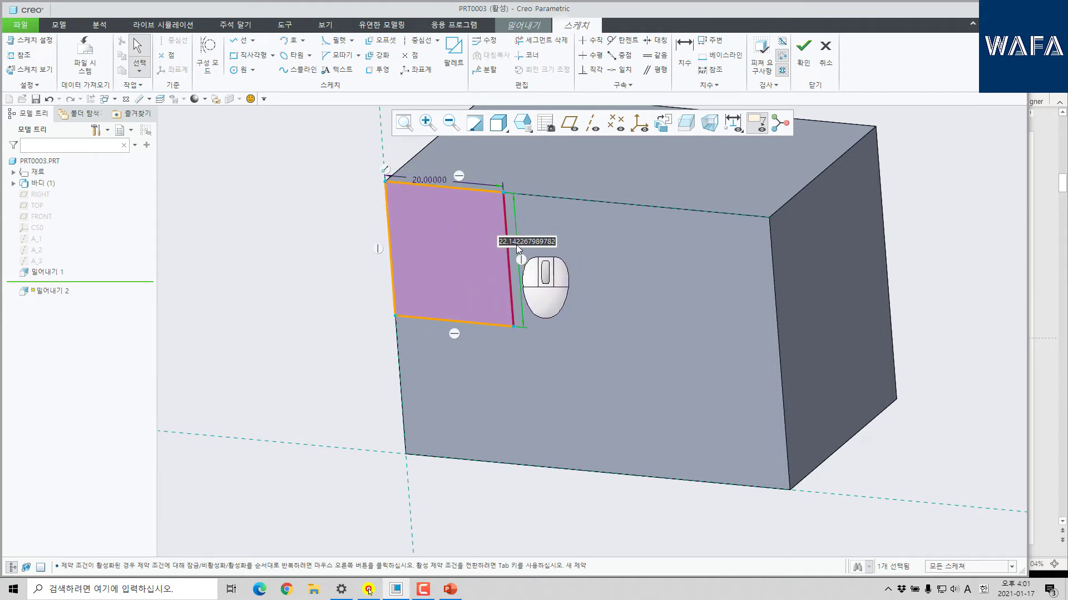
{"action": "type", "text": "25"}
{"action": "key", "text": "Return"}
Extrude the corner rectangle into the block as a material-removing cut 22 deep.
{"action": "middle_click_drag", "start_coordinate": [550, 215], "coordinate": [568, 372], "text": "shift"}
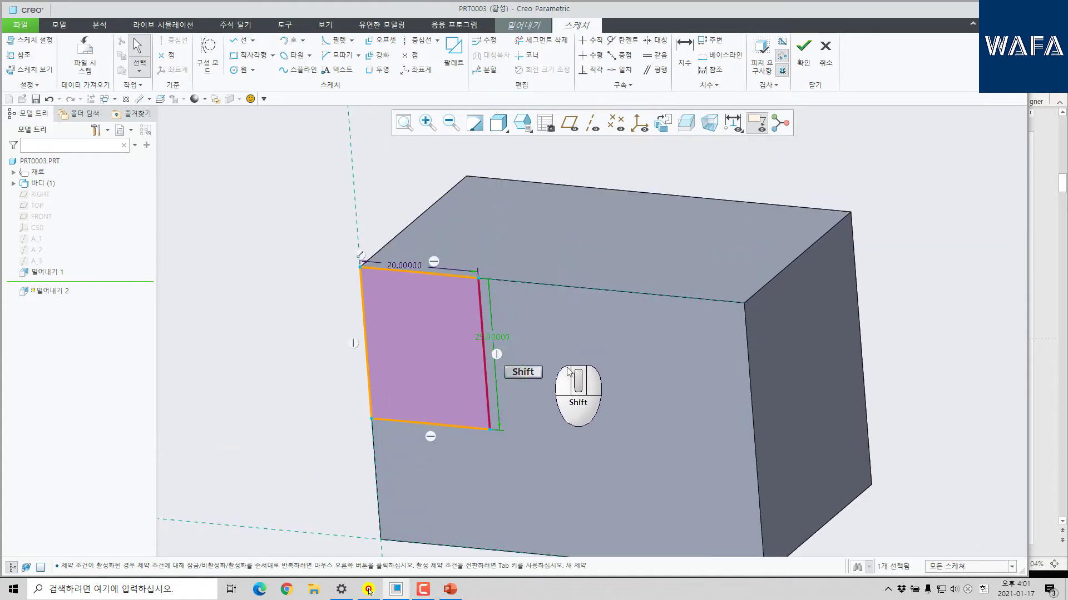
{"action": "left_click", "coordinate": [804, 49]}
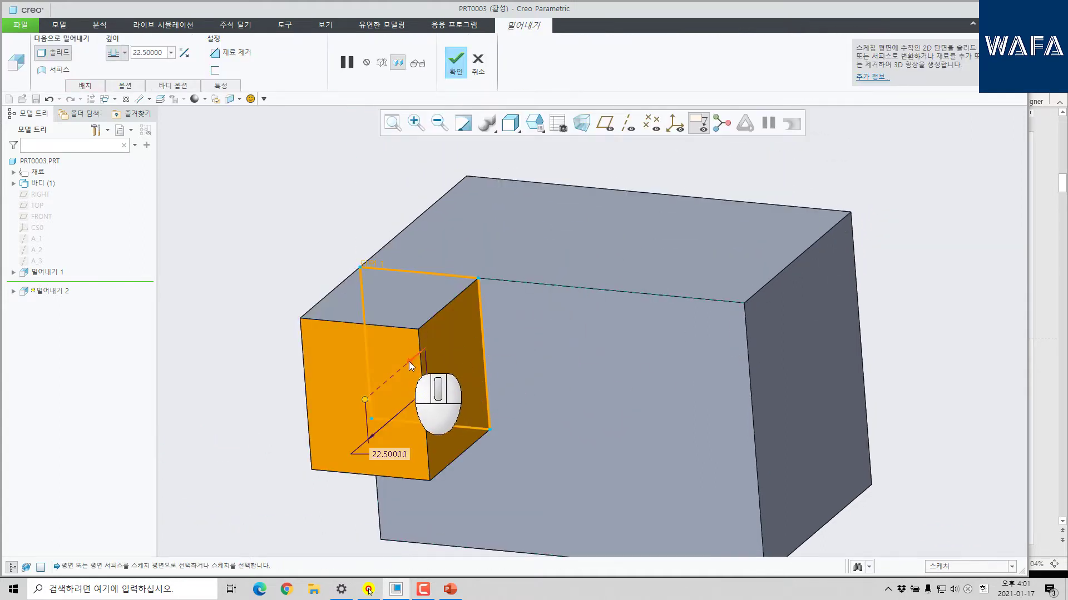
{"action": "left_click", "coordinate": [408, 361]}
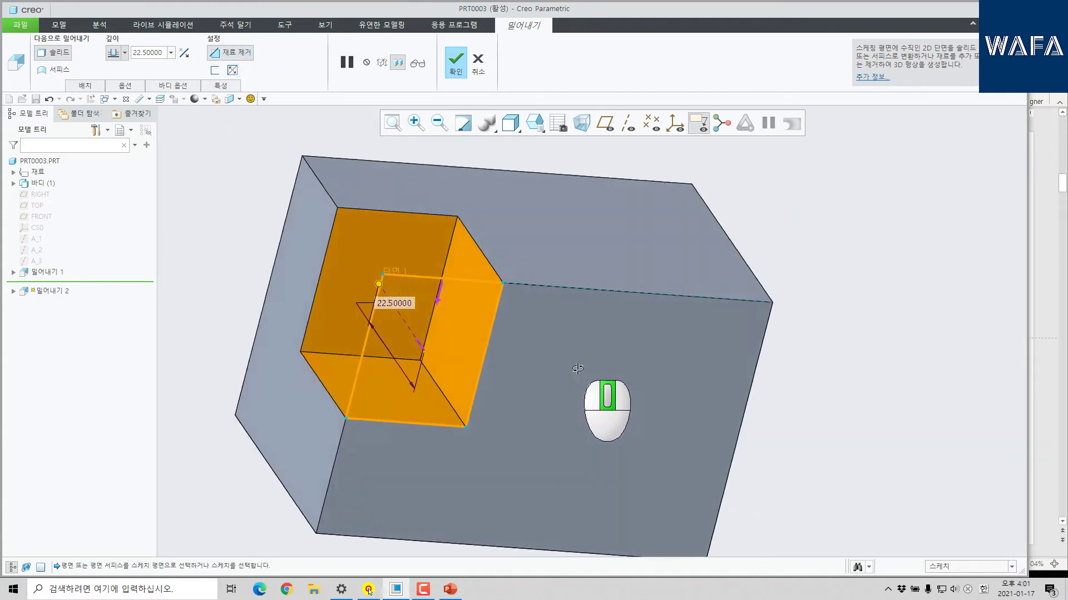
{"action": "middle_click_drag", "start_coordinate": [516, 356], "coordinate": [581, 373]}
{"action": "double_click", "coordinate": [395, 304]}
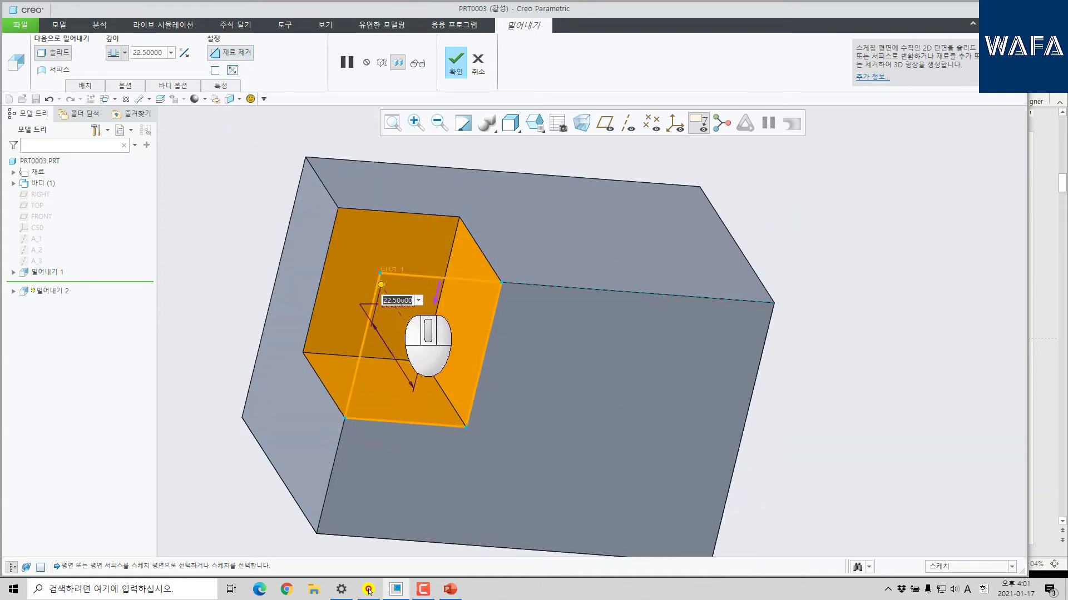
{"action": "key", "text": "Return"}
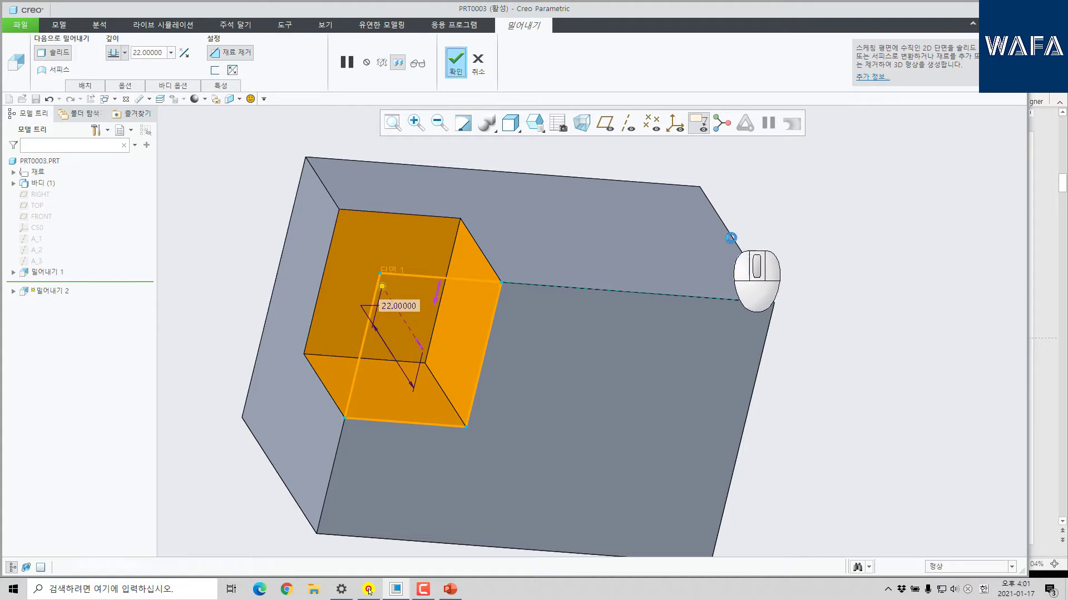
{"action": "middle_click", "coordinate": [734, 245]}
Start an Extrude on the front face and sketch a sloping line from the notch's upper-right corner to the block's right edge.
{"action": "middle_click_drag", "start_coordinate": [827, 226], "coordinate": [866, 334]}
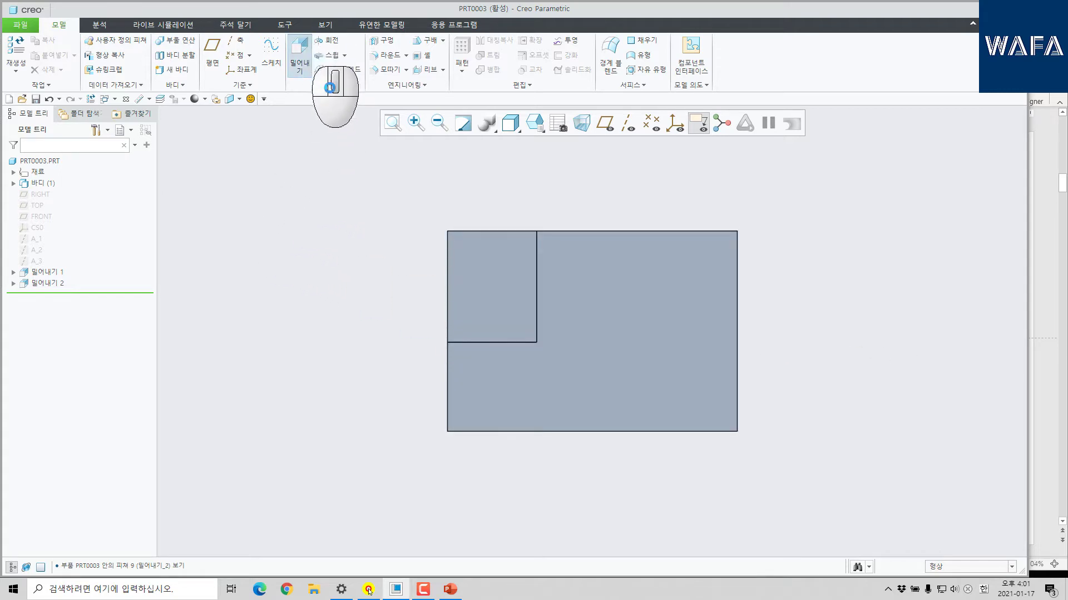
{"action": "left_click", "coordinate": [300, 55]}
{"action": "left_click", "coordinate": [621, 322]}
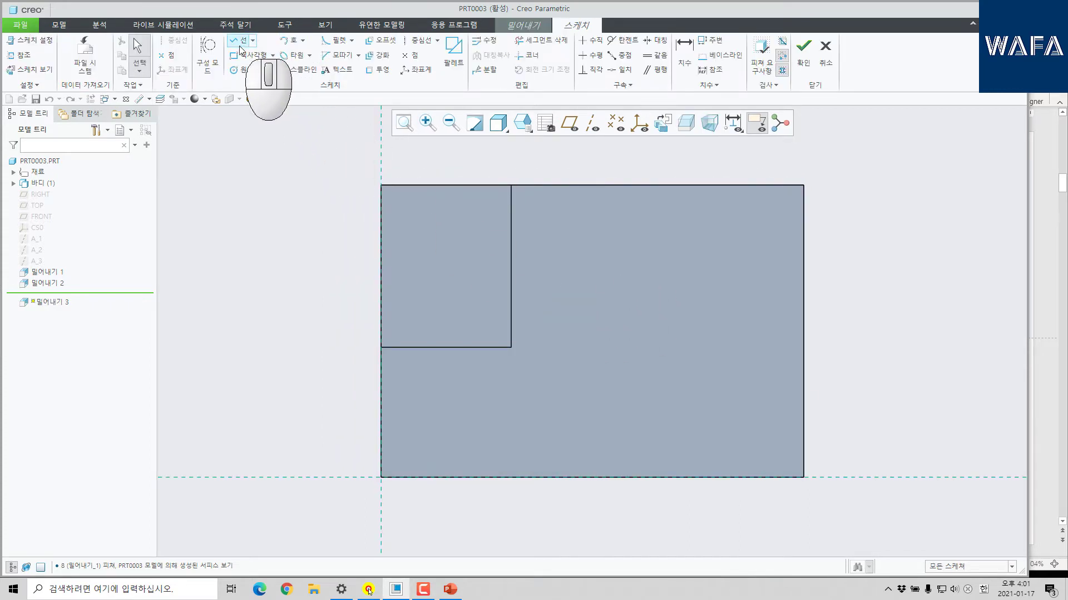
{"action": "left_click", "coordinate": [240, 40]}
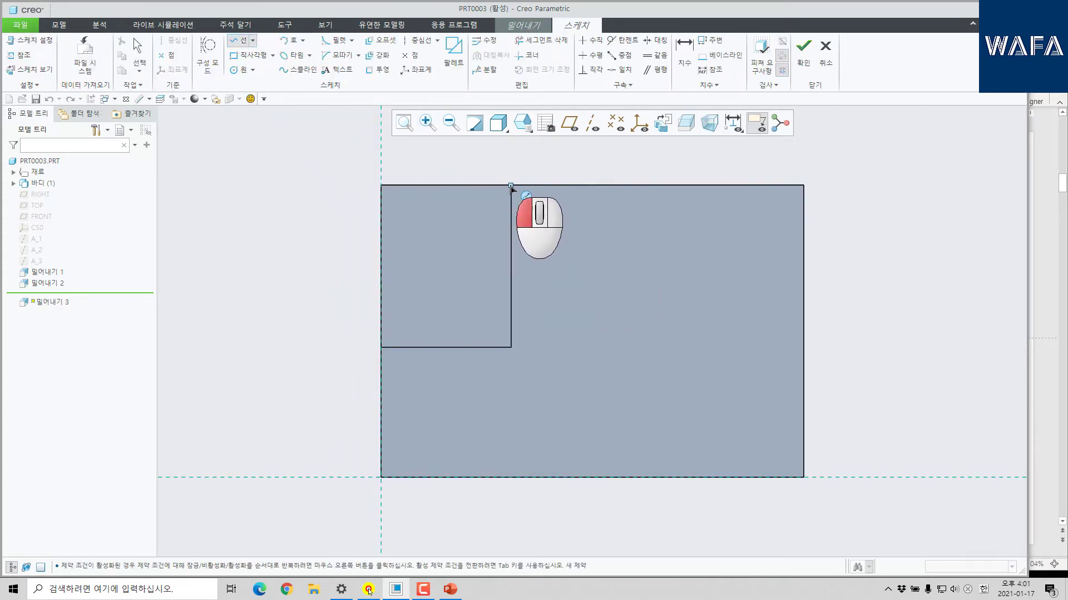
{"action": "left_click", "coordinate": [511, 186]}
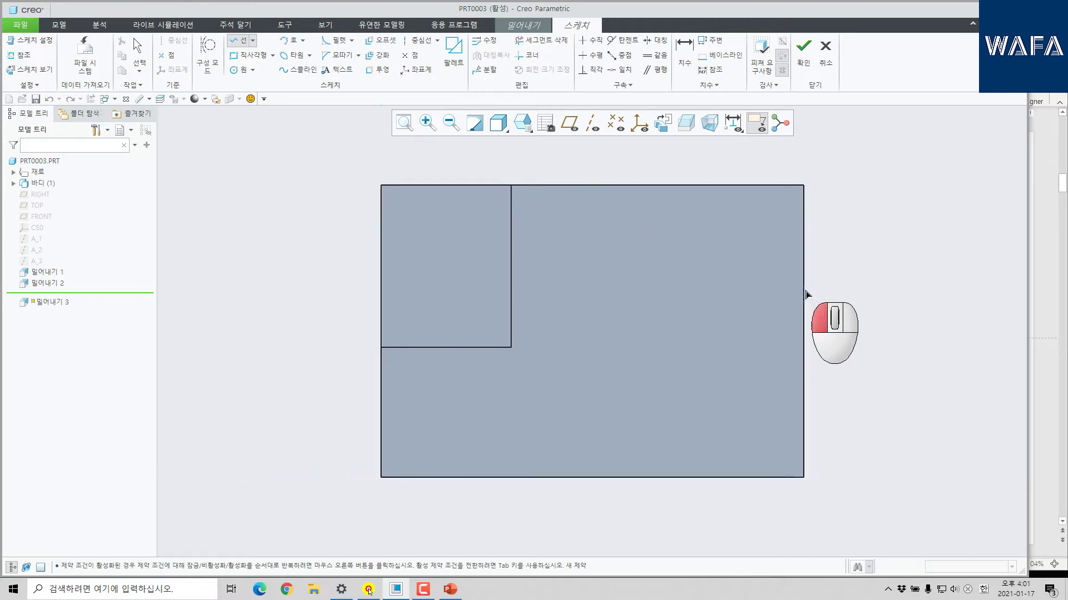
{"action": "left_click", "coordinate": [808, 294]}
{"action": "middle_click", "coordinate": [881, 311]}
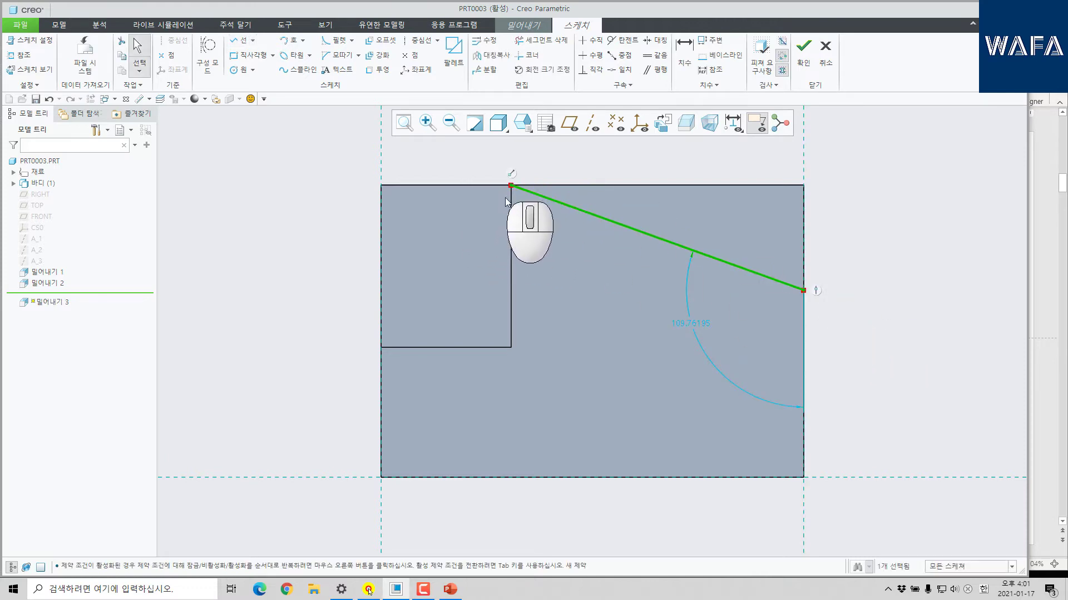
Dimension the sloping line's right endpoint from the block's top edge and set the distance to 25.
{"action": "left_click", "coordinate": [684, 48]}
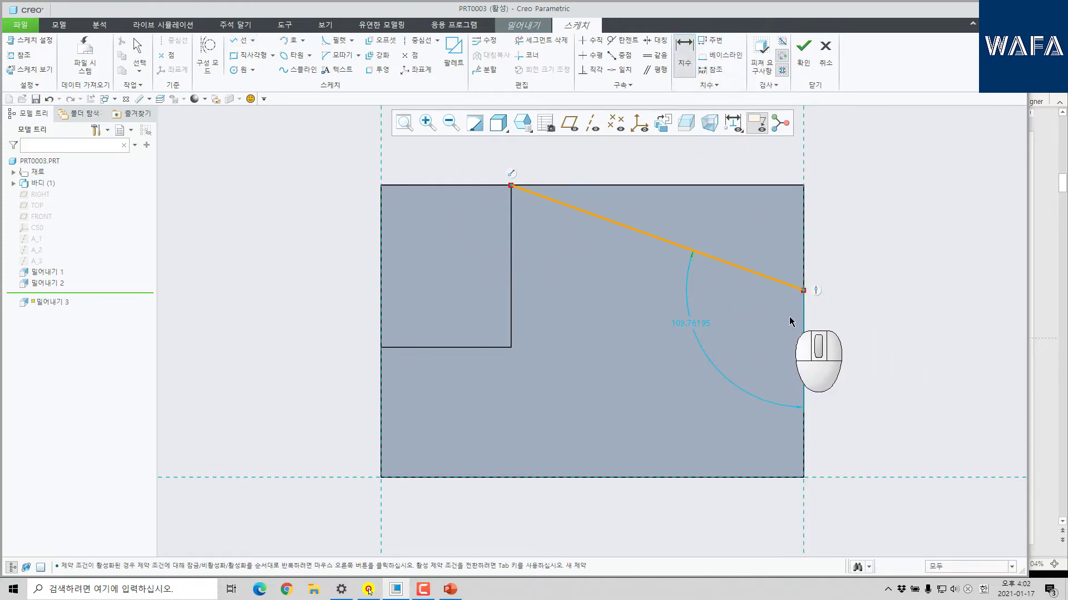
{"action": "left_click", "coordinate": [773, 188]}
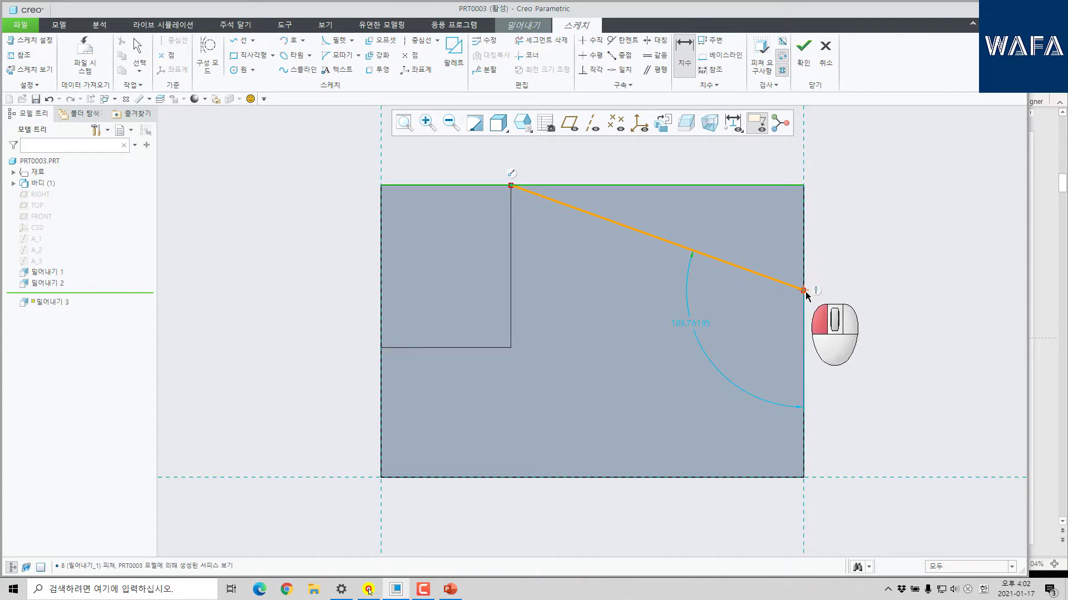
{"action": "left_click", "coordinate": [803, 290]}
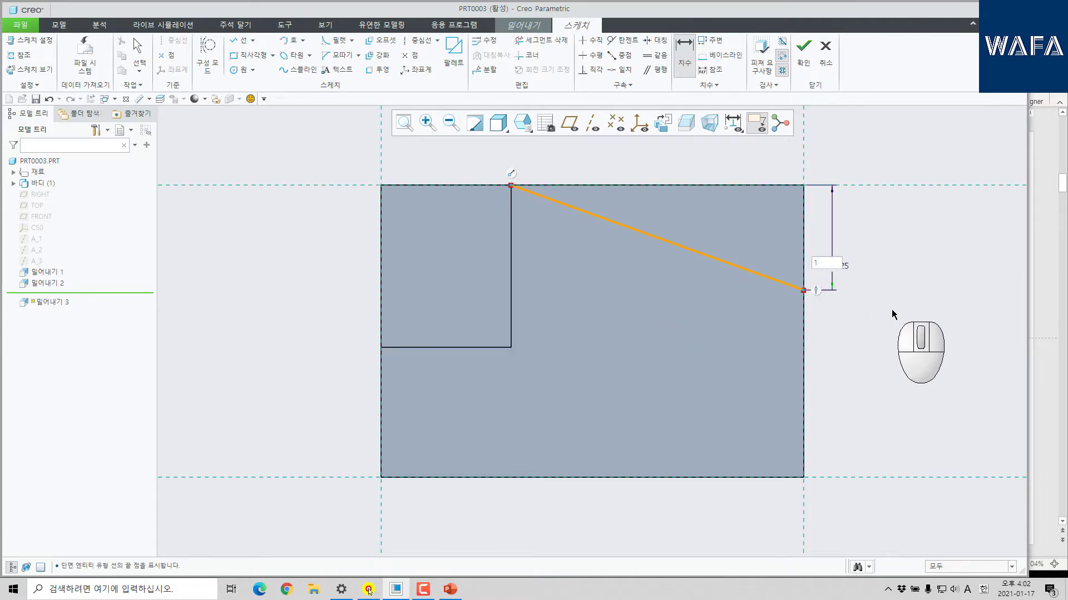
Finish the sloping-line sketch and return to the Extrude settings.
{"action": "scroll", "coordinate": [621, 318], "scroll_direction": "up", "scroll_amount": 4}
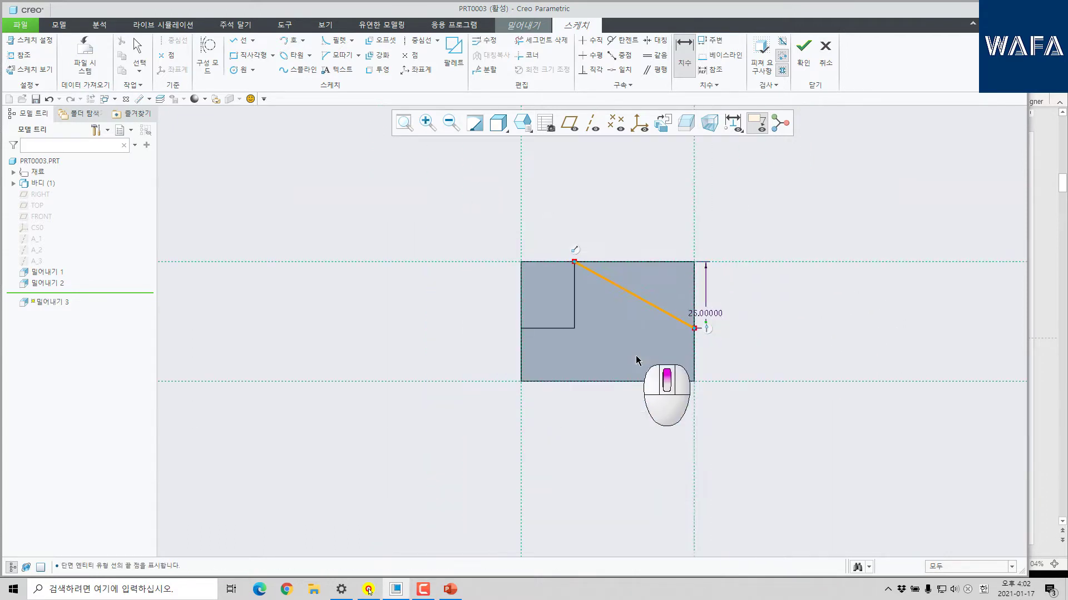
{"action": "middle_click_drag", "start_coordinate": [602, 371], "coordinate": [572, 395]}
{"action": "scroll", "coordinate": [689, 286], "scroll_direction": "down", "scroll_amount": 1}
{"action": "scroll", "coordinate": [826, 295], "scroll_direction": "down", "scroll_amount": 3}
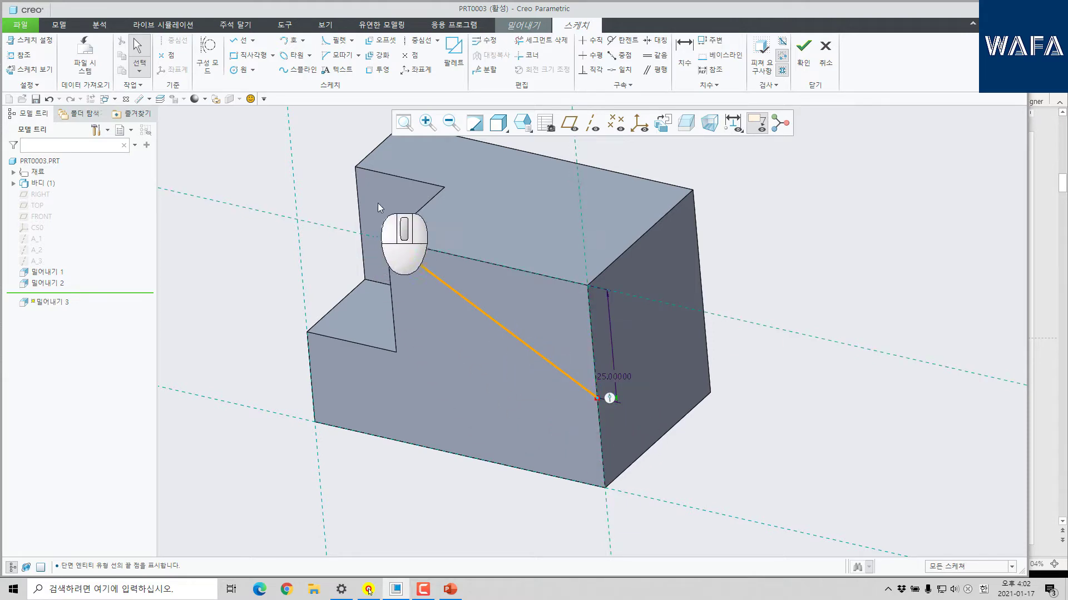
{"action": "left_click", "coordinate": [799, 53]}
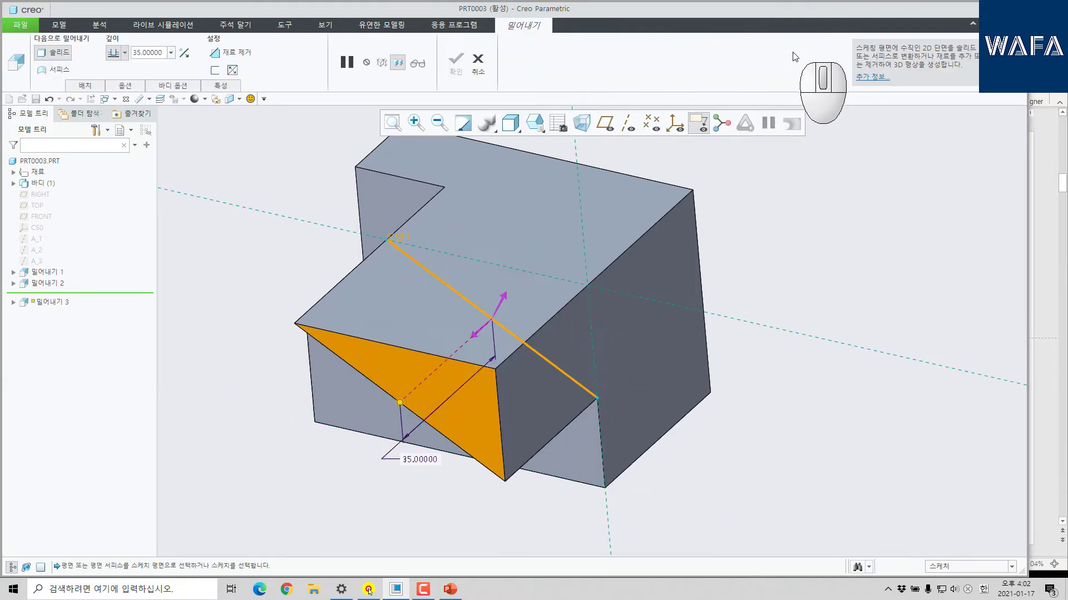
Remove the material above the sloping line with the Extrude, cutting up to the notch's back face.
{"action": "mouse_move", "coordinate": [593, 333]}
{"action": "middle_mouse_down"}
{"action": "mouse_move", "coordinate": [645, 244]}
{"action": "mouse_move", "coordinate": [610, 260]}
{"action": "mouse_move", "coordinate": [599, 251]}
{"action": "mouse_move", "coordinate": [498, 308]}
{"action": "mouse_move", "coordinate": [538, 331]}
{"action": "mouse_move", "coordinate": [521, 391]}
{"action": "mouse_move", "coordinate": [497, 372]}
{"action": "mouse_move", "coordinate": [547, 234]}
{"action": "mouse_move", "coordinate": [676, 317]}
{"action": "mouse_move", "coordinate": [623, 339]}
{"action": "middle_mouse_up"}
{"action": "mouse_move", "coordinate": [528, 289]}
{"action": "middle_mouse_down"}
{"action": "mouse_move", "coordinate": [571, 324]}
{"action": "mouse_move", "coordinate": [679, 339]}
{"action": "mouse_move", "coordinate": [548, 308]}
{"action": "mouse_move", "coordinate": [516, 262]}
{"action": "middle_mouse_up"}
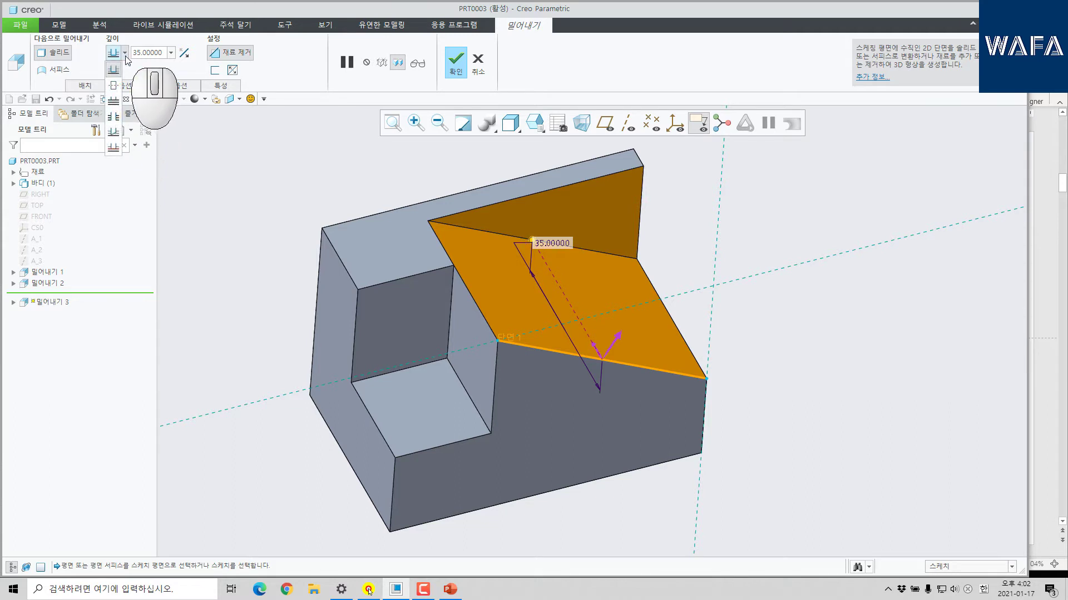
{"action": "left_click", "coordinate": [113, 149]}
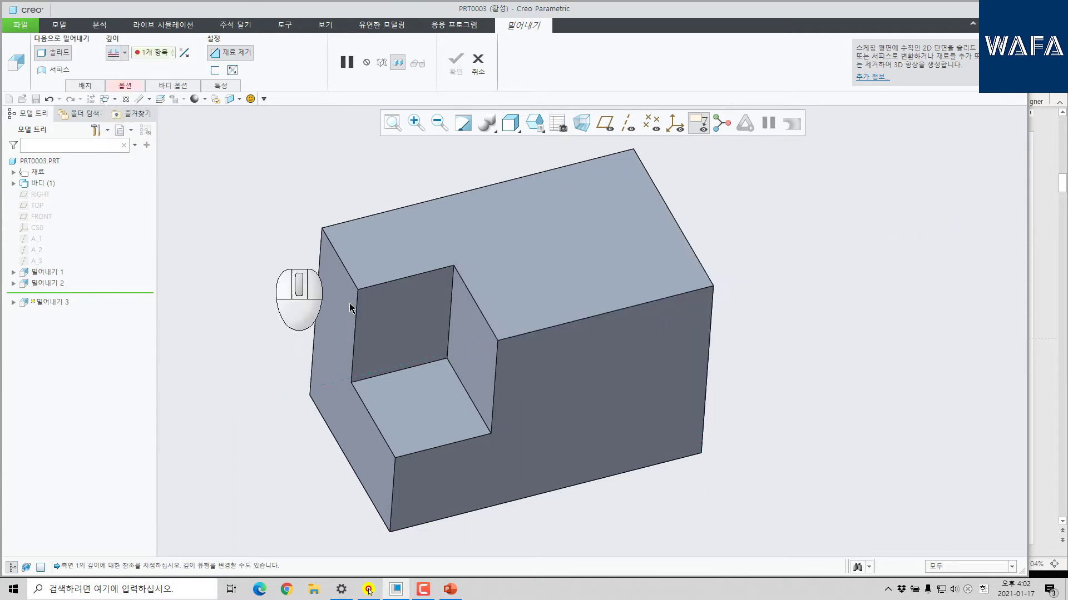
{"action": "left_click", "coordinate": [410, 326]}
{"action": "middle_click", "coordinate": [823, 371]}
{"action": "left_click", "coordinate": [821, 371]}
{"action": "key", "text": "F1"}
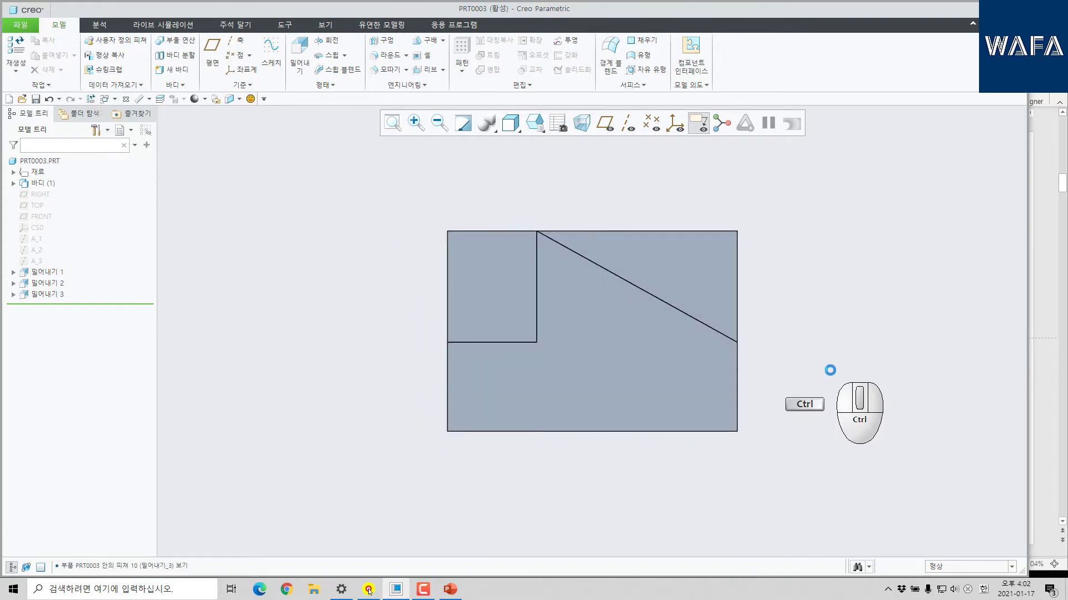
{"action": "key", "text": "ctrl+d"}
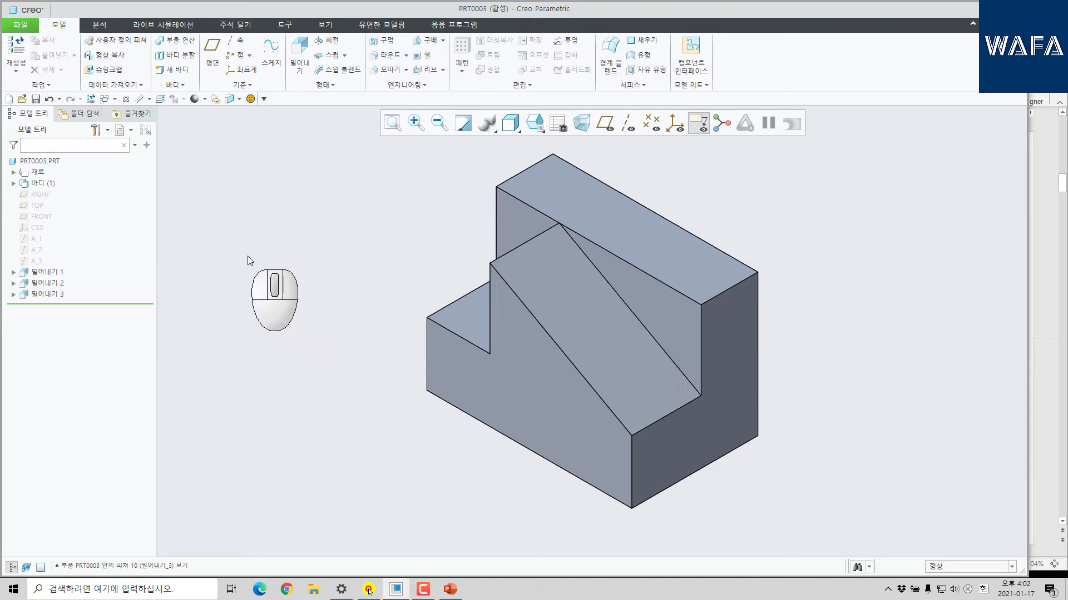
Create a datum point on the block's top rear edge, offset a real distance of 10 from the edge's right end.
{"action": "left_click", "coordinate": [234, 55]}
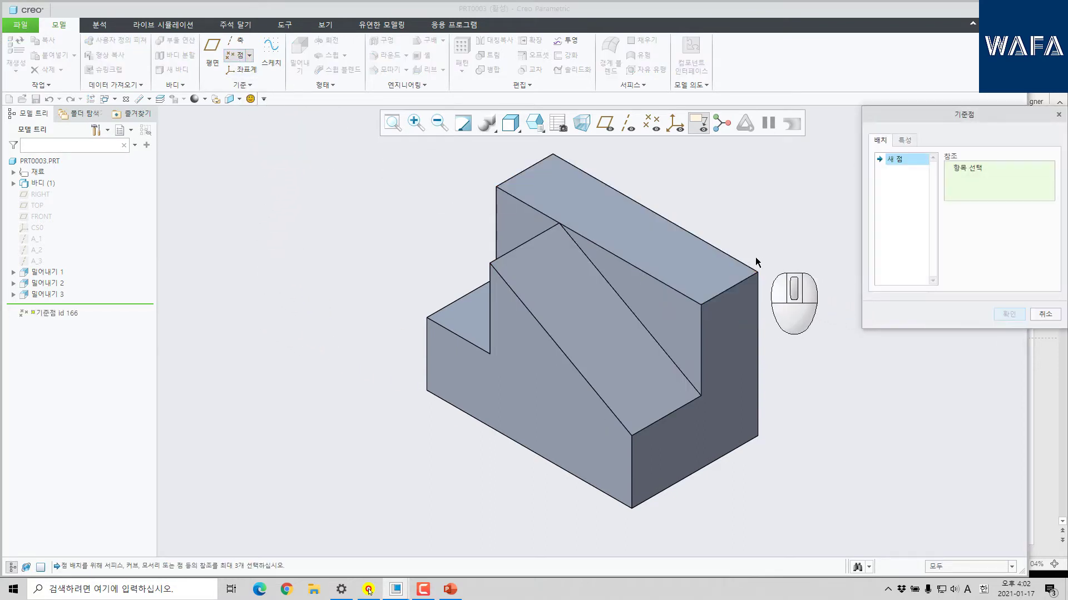
{"action": "left_click", "coordinate": [716, 248]}
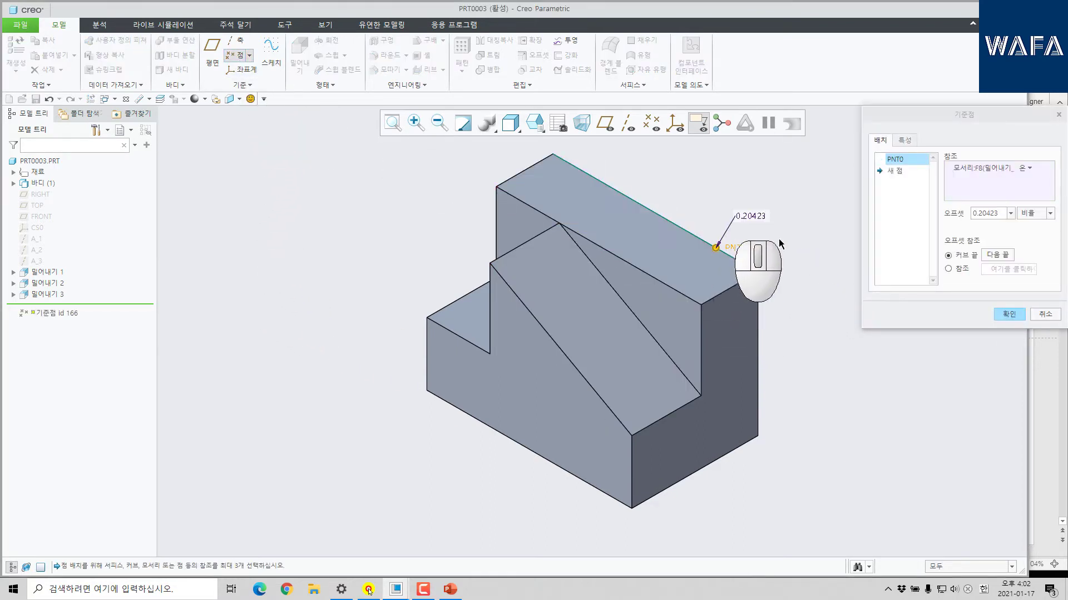
{"action": "left_click_drag", "start_coordinate": [965, 115], "coordinate": [907, 118]}
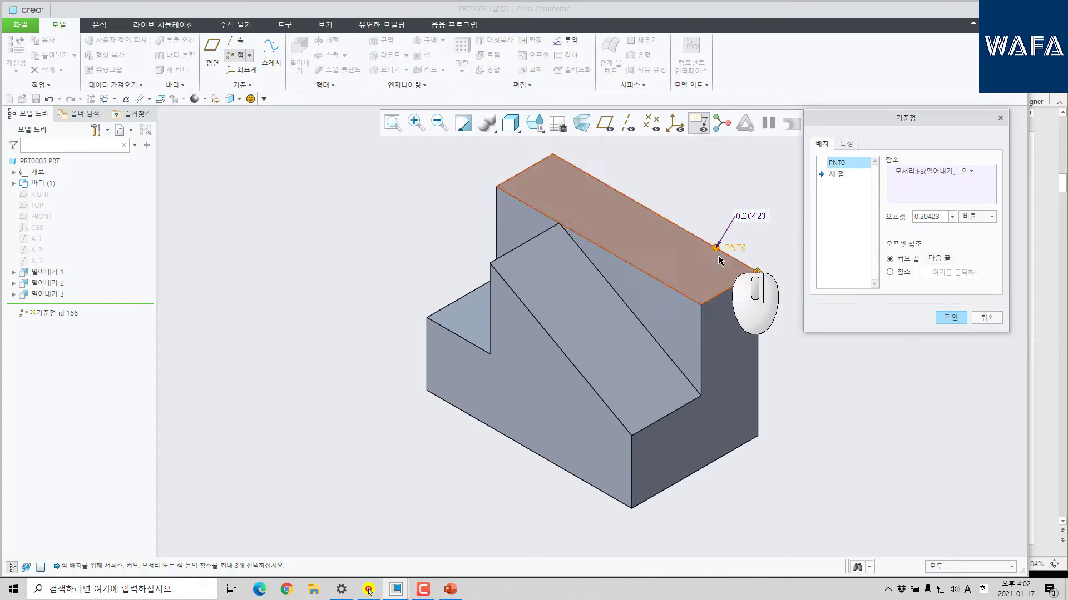
{"action": "mouse_move", "coordinate": [723, 258]}
{"action": "left_mouse_down"}
{"action": "mouse_move", "coordinate": [628, 203]}
{"action": "mouse_move", "coordinate": [714, 247]}
{"action": "left_mouse_up"}
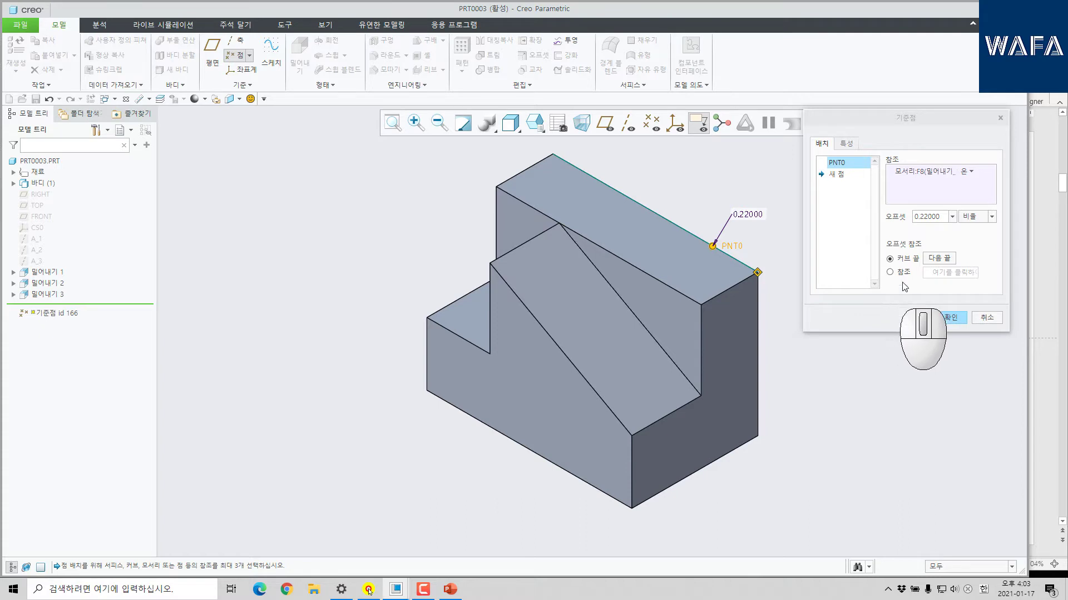
{"action": "left_click", "coordinate": [992, 217]}
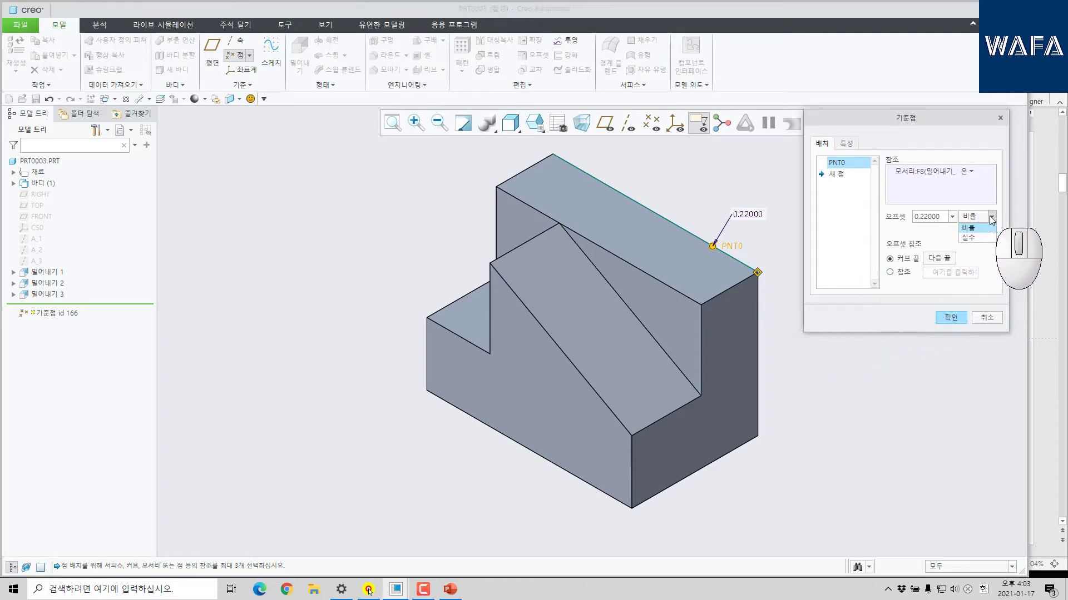
{"action": "double_click", "coordinate": [750, 214]}
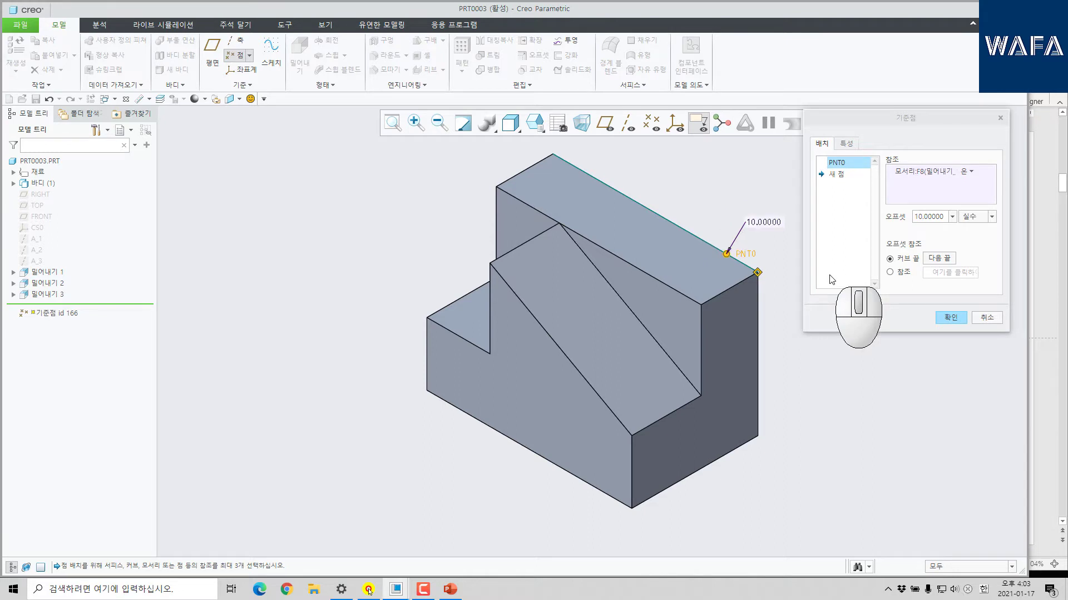
{"action": "left_click", "coordinate": [950, 318]}
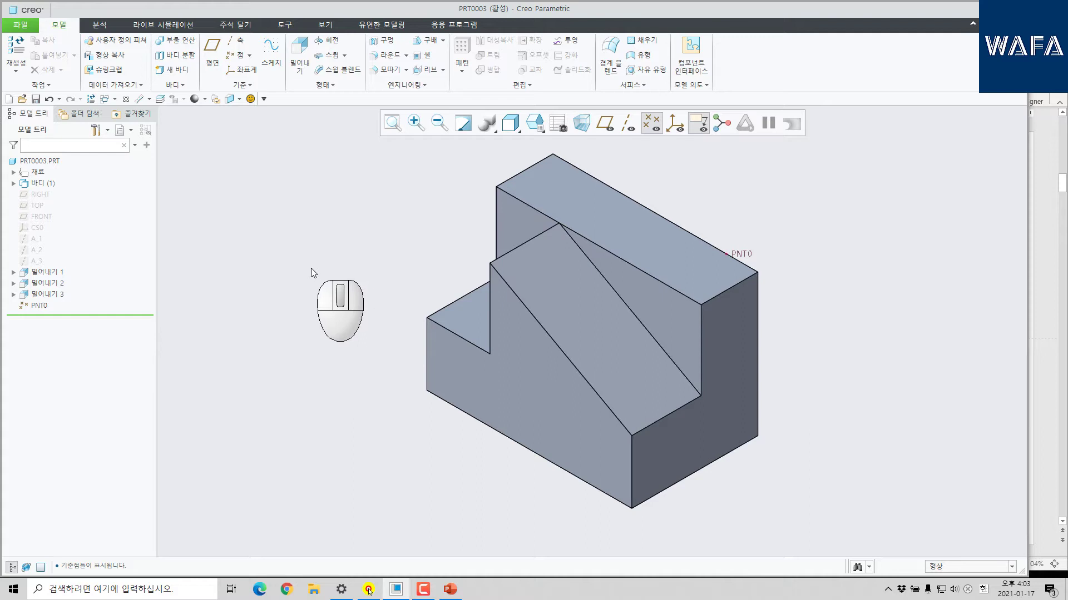
Create a datum plane through the new point, the rear wall's upper front corner and the block's lower rear corner on the right end.
{"action": "left_click", "coordinate": [212, 49]}
{"action": "left_click", "coordinate": [742, 254]}
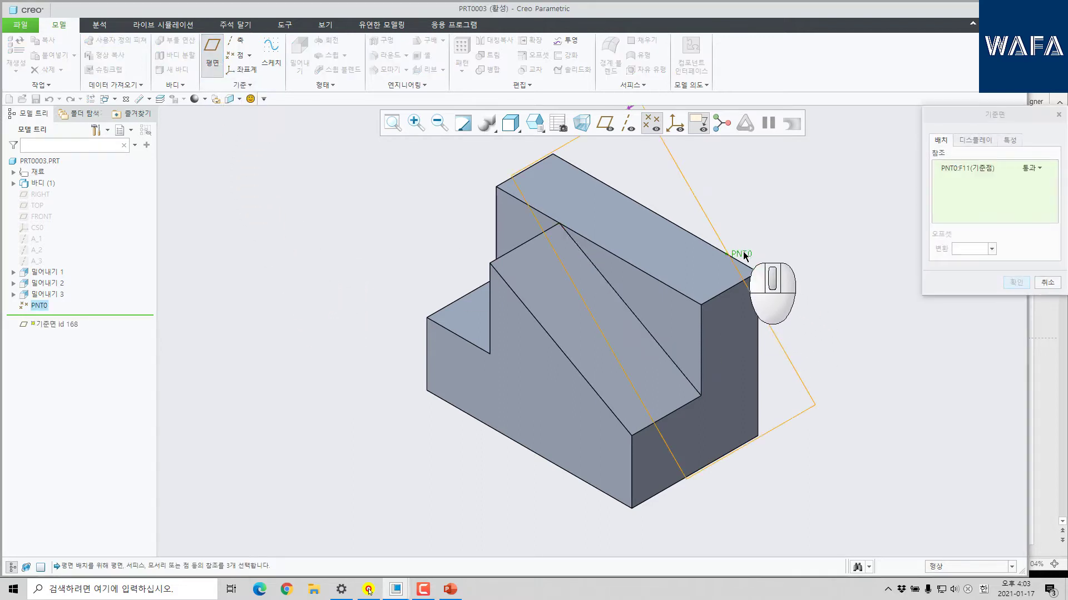
{"action": "left_click", "coordinate": [702, 305], "text": "ctrl"}
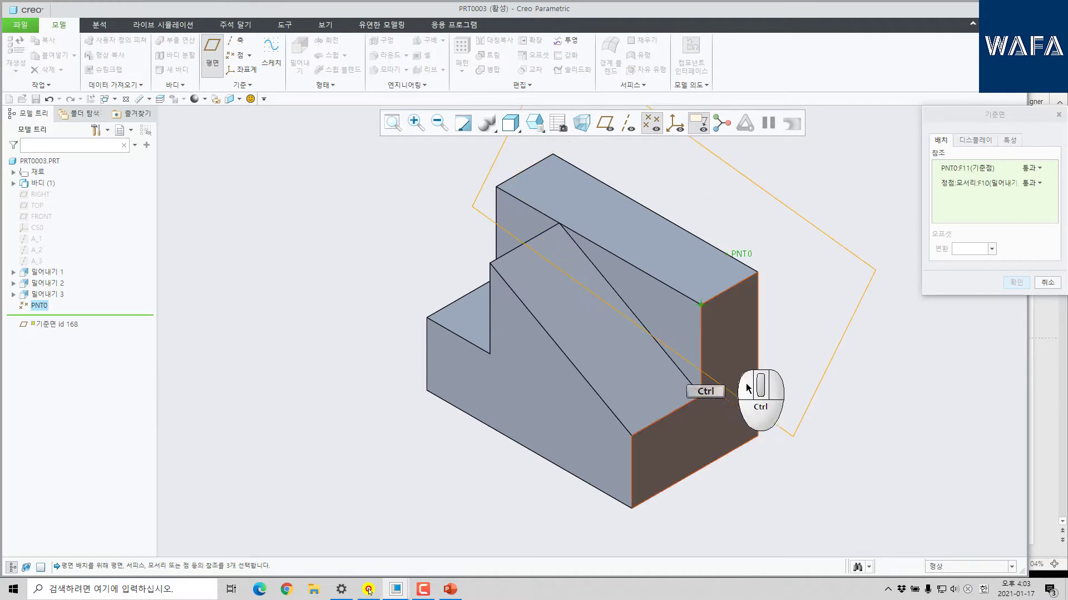
{"action": "left_click", "coordinate": [758, 436], "text": "ctrl"}
{"action": "left_click", "coordinate": [1016, 283]}
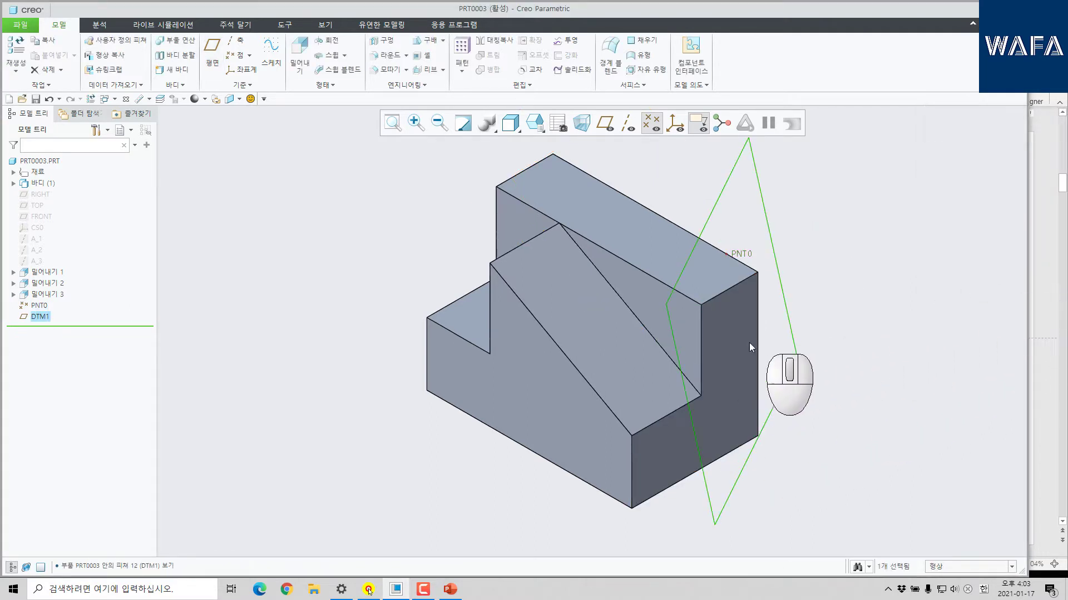
Solidify with the new datum plane to cut off the rear wall's right corner, flipping the removal side to keep the main body.
{"action": "middle_click_drag", "start_coordinate": [770, 339], "coordinate": [757, 371]}
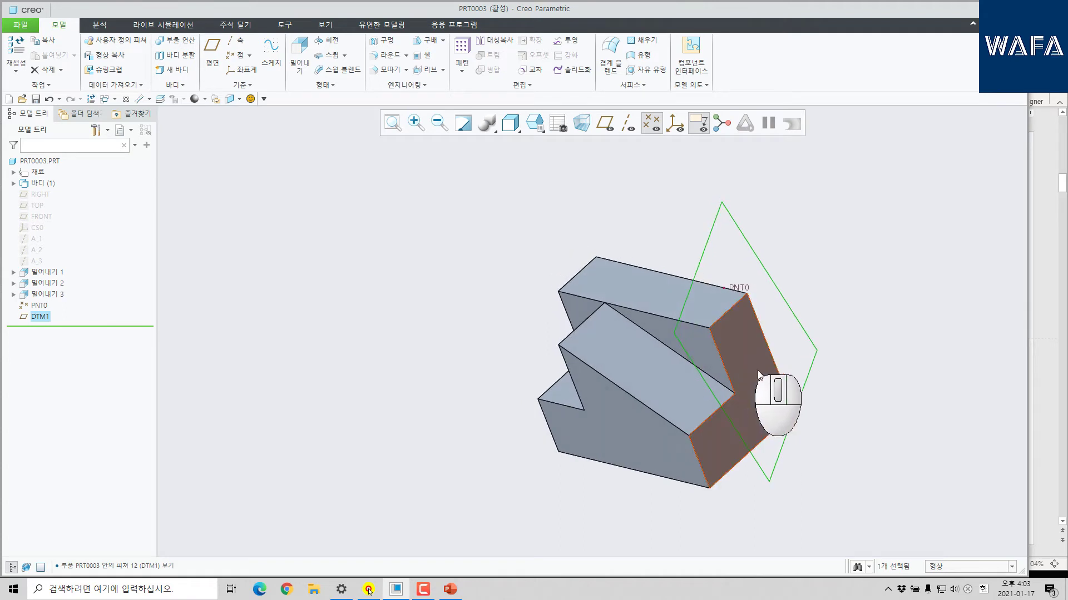
{"action": "left_click", "coordinate": [575, 70]}
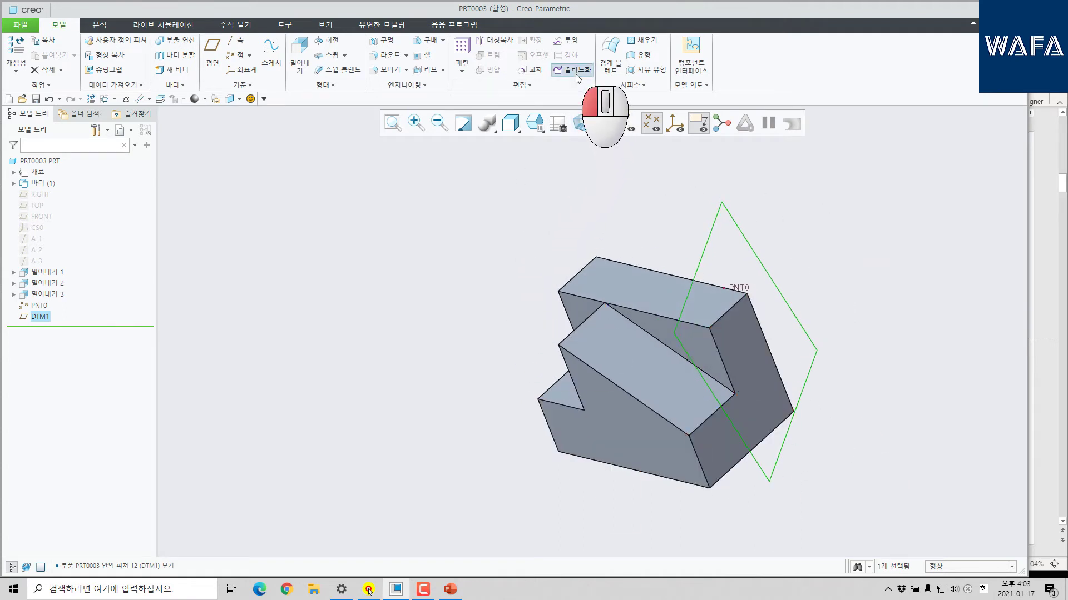
{"action": "left_click", "coordinate": [731, 250]}
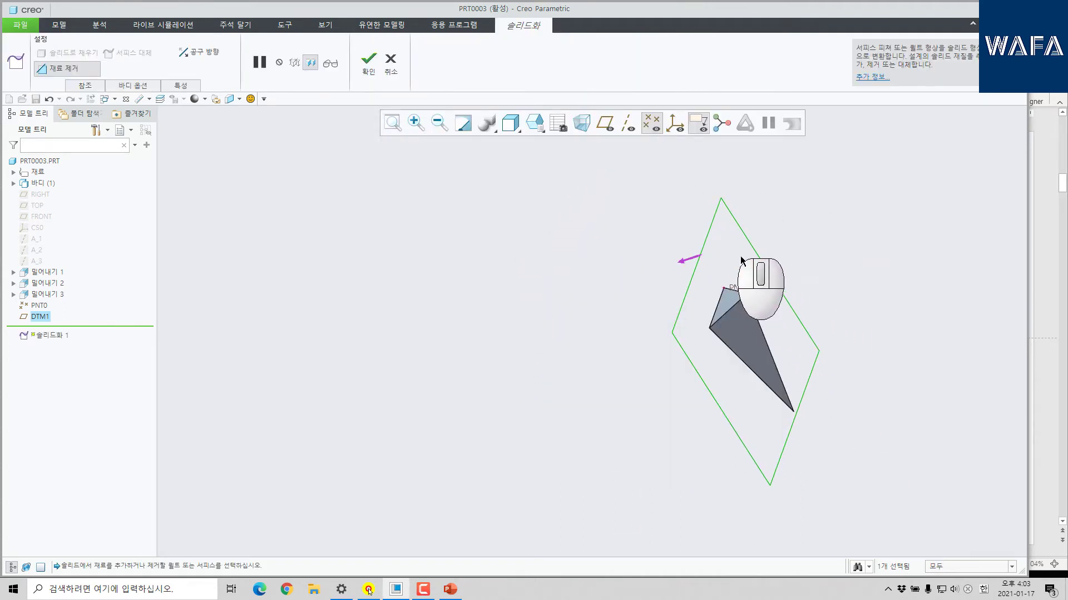
{"action": "left_click", "coordinate": [686, 262]}
{"action": "middle_click", "coordinate": [918, 306]}
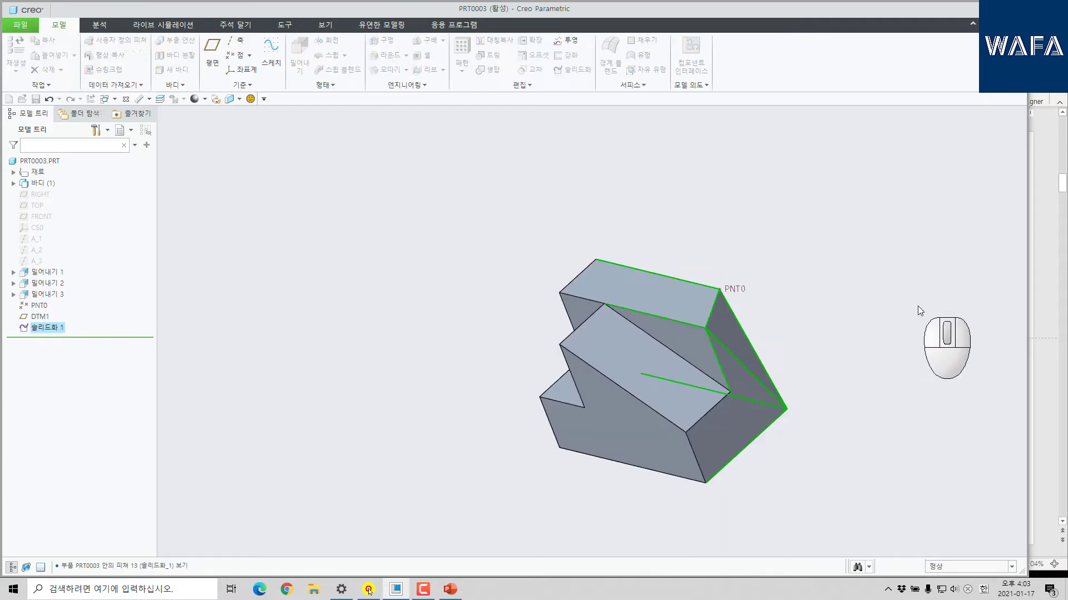
Create a datum plane through the slope's upper front corner, the rear wall's upper right front corner and the block's lower right front corner.
{"action": "middle_click_drag", "start_coordinate": [824, 453], "coordinate": [705, 391]}
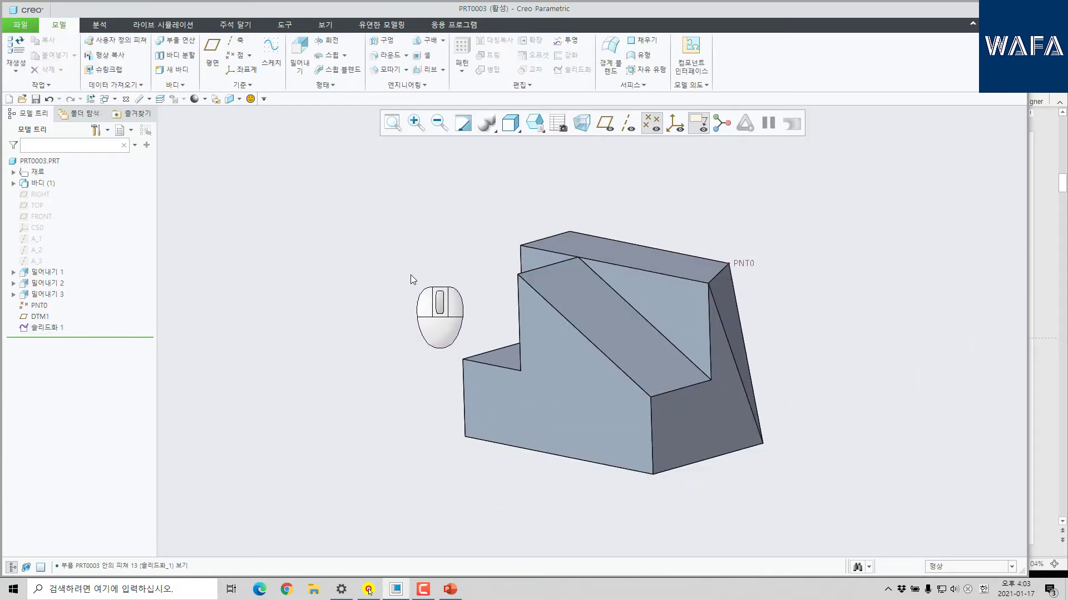
{"action": "middle_click_drag", "start_coordinate": [429, 278], "coordinate": [638, 287]}
{"action": "scroll", "coordinate": [638, 286], "scroll_direction": "down", "scroll_amount": 3}
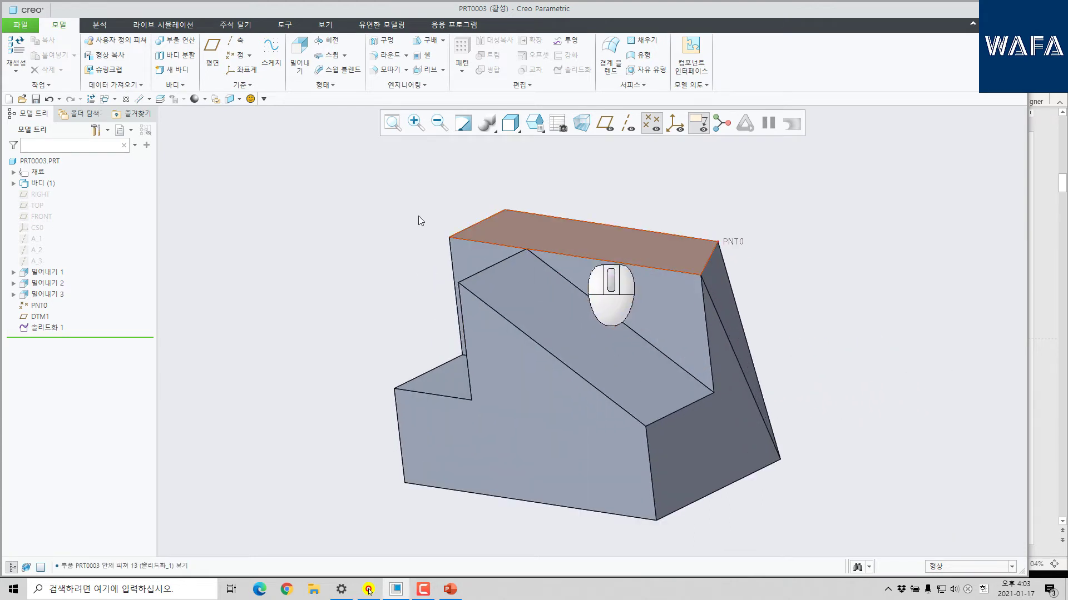
{"action": "left_click", "coordinate": [213, 51]}
{"action": "left_click", "coordinate": [458, 283]}
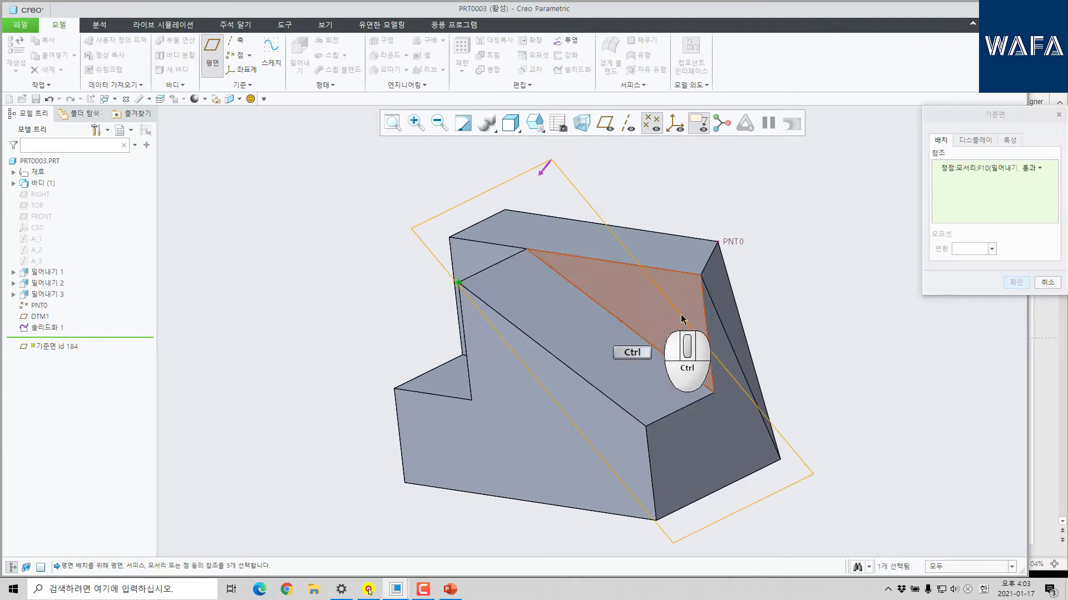
{"action": "left_click", "coordinate": [701, 275], "text": "ctrl"}
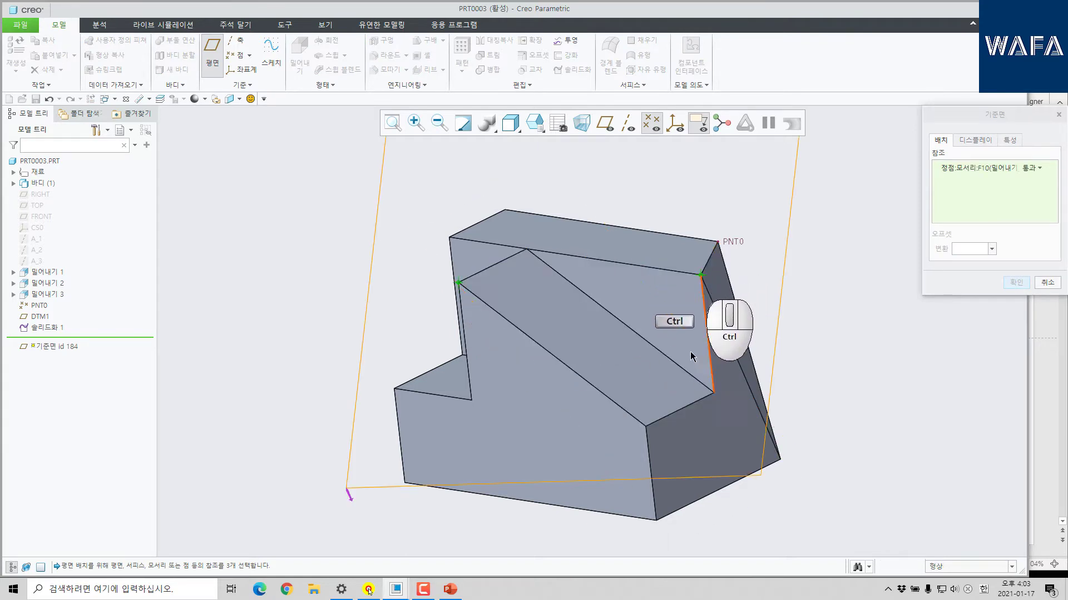
{"action": "left_click", "coordinate": [656, 521], "text": "ctrl"}
{"action": "middle_click", "coordinate": [844, 414]}
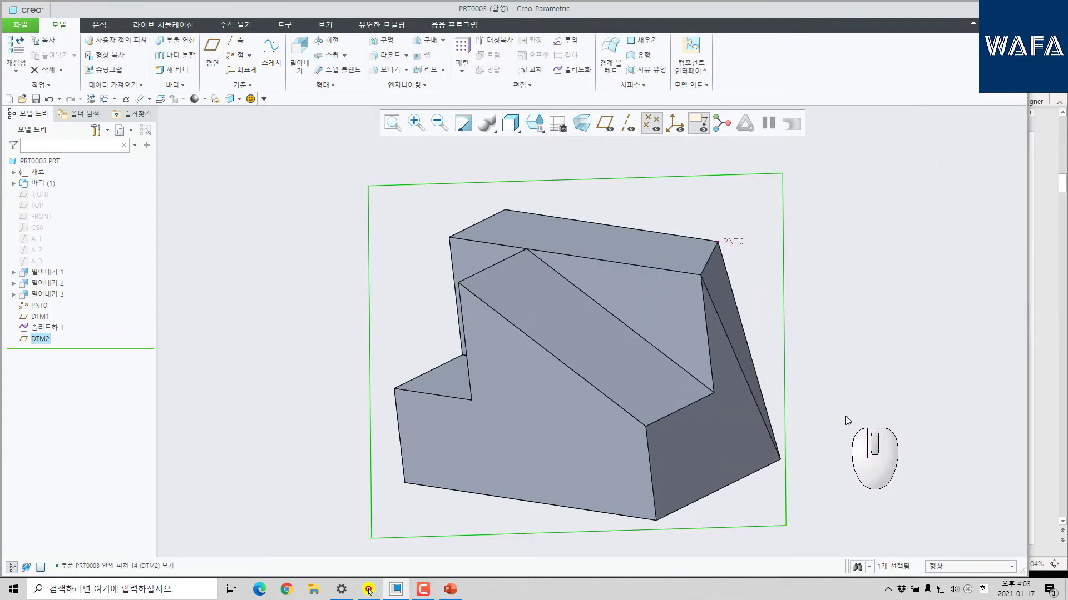
{"action": "middle_click_drag", "start_coordinate": [842, 414], "coordinate": [694, 413]}
{"action": "left_click", "coordinate": [573, 69]}
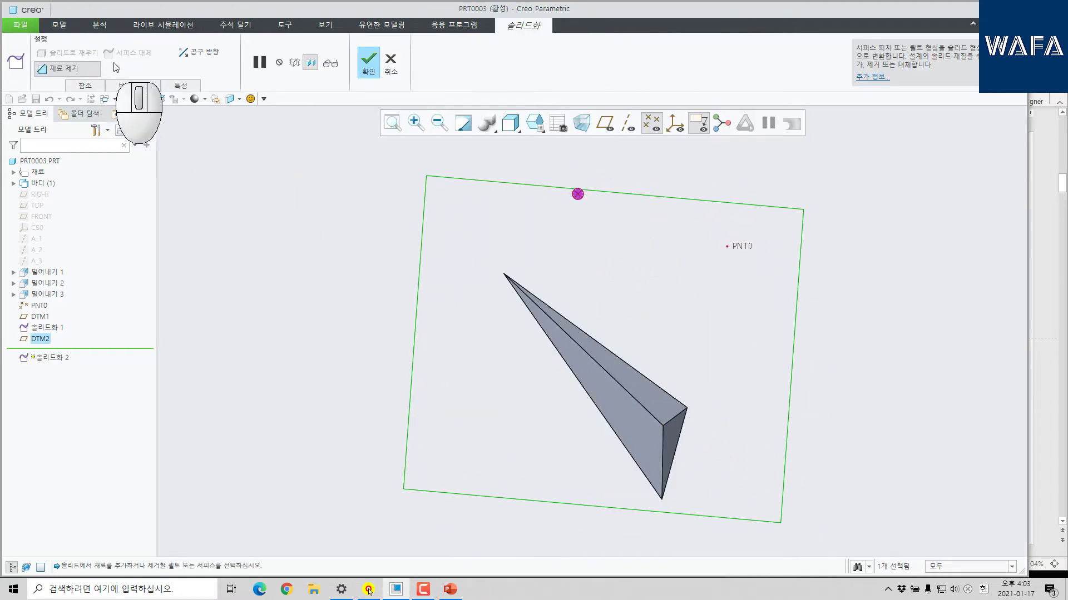
{"action": "left_click", "coordinate": [197, 52]}
{"action": "mouse_move", "coordinate": [689, 356]}
{"action": "middle_mouse_down"}
{"action": "mouse_move", "coordinate": [723, 363]}
{"action": "mouse_move", "coordinate": [681, 353]}
{"action": "mouse_move", "coordinate": [701, 345]}
{"action": "middle_mouse_up"}
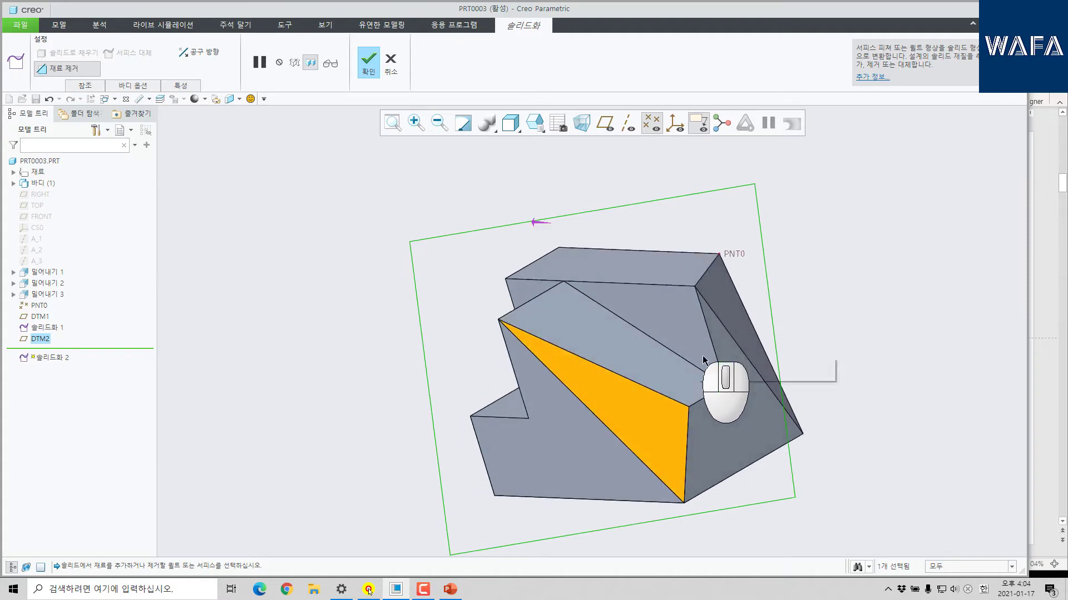
{"action": "left_click", "coordinate": [370, 61]}
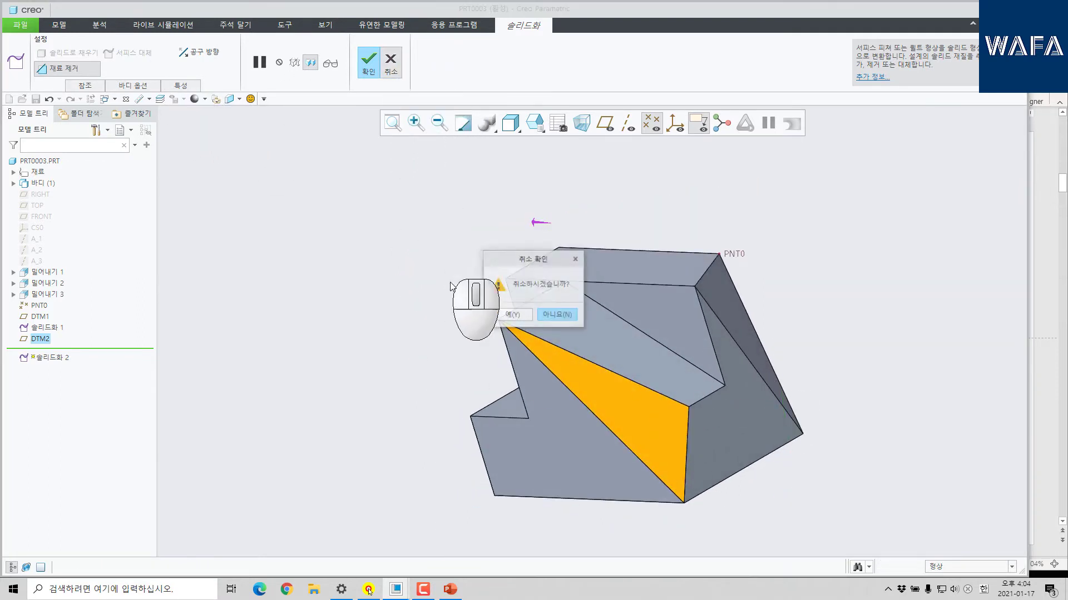
{"action": "left_click", "coordinate": [513, 316]}
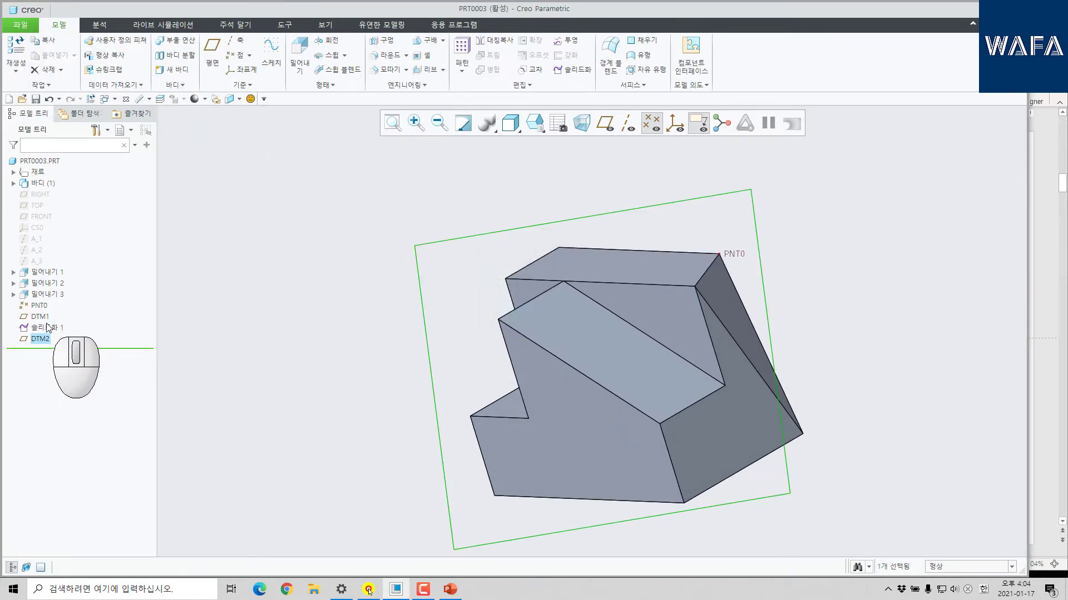
Edit the second datum plane's references, replacing the rear wall's upper corner with the slope's lower inner corner.
{"action": "left_click", "coordinate": [50, 338]}
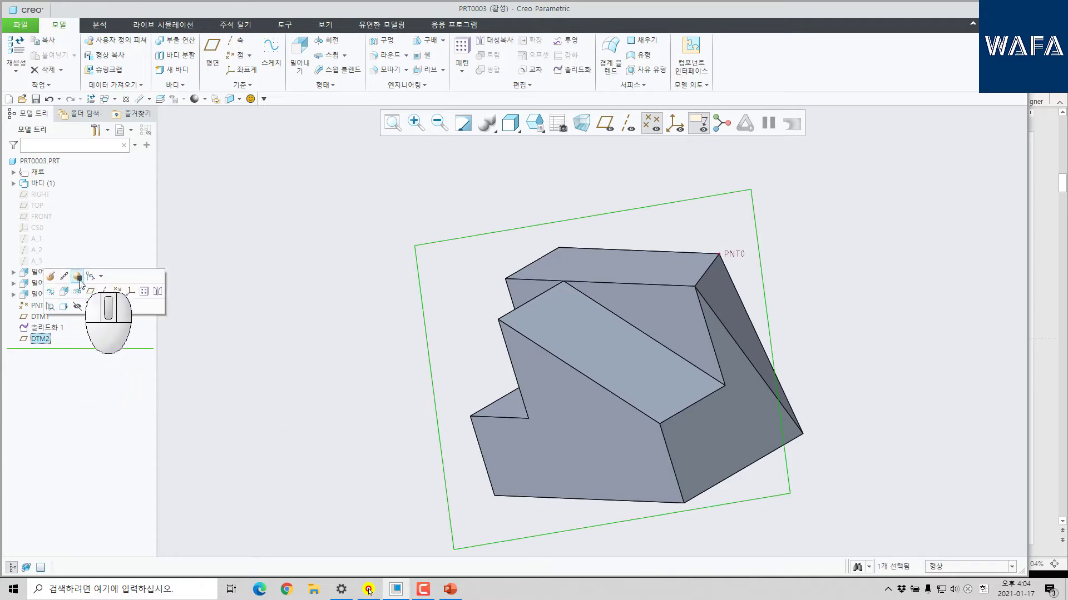
{"action": "left_click", "coordinate": [64, 277]}
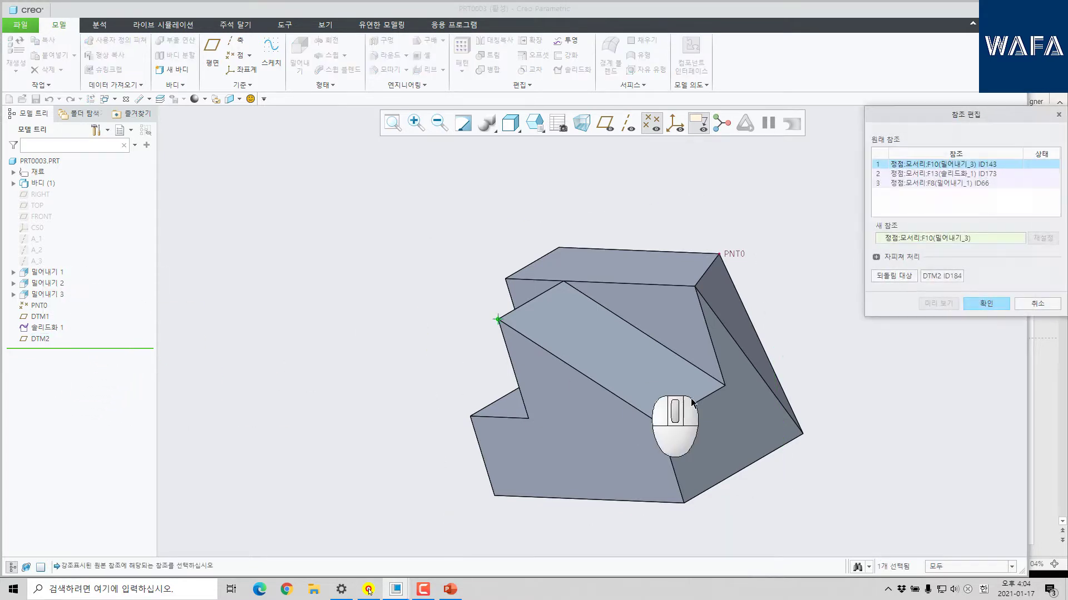
{"action": "left_click", "coordinate": [909, 174]}
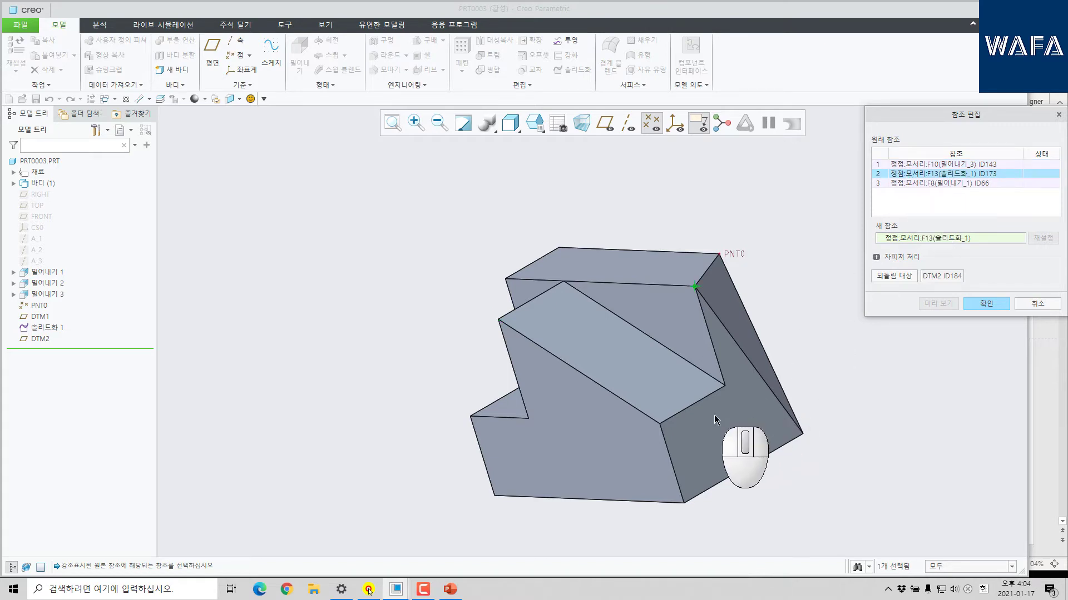
{"action": "left_click", "coordinate": [725, 386]}
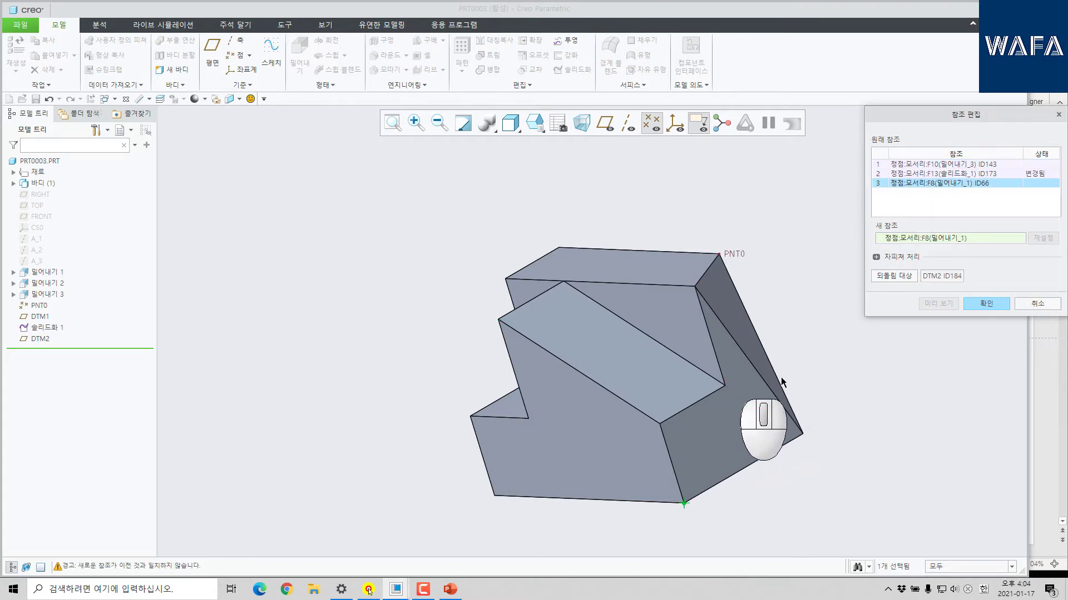
{"action": "left_click", "coordinate": [986, 304]}
{"action": "middle_click_drag", "start_coordinate": [469, 315], "coordinate": [540, 235]}
{"action": "left_click", "coordinate": [571, 70]}
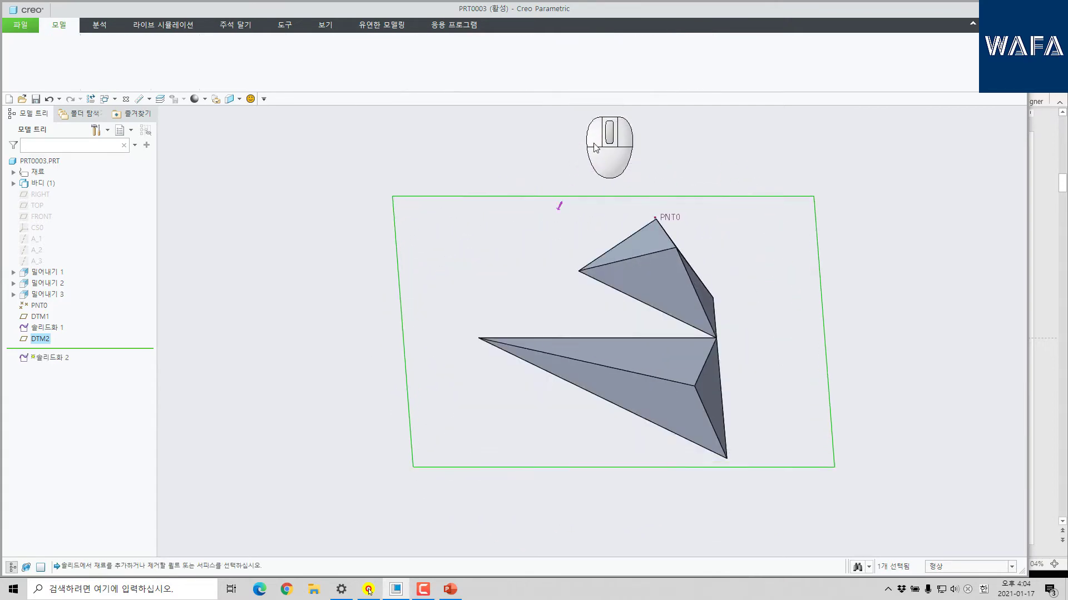
{"action": "left_click", "coordinate": [584, 189]}
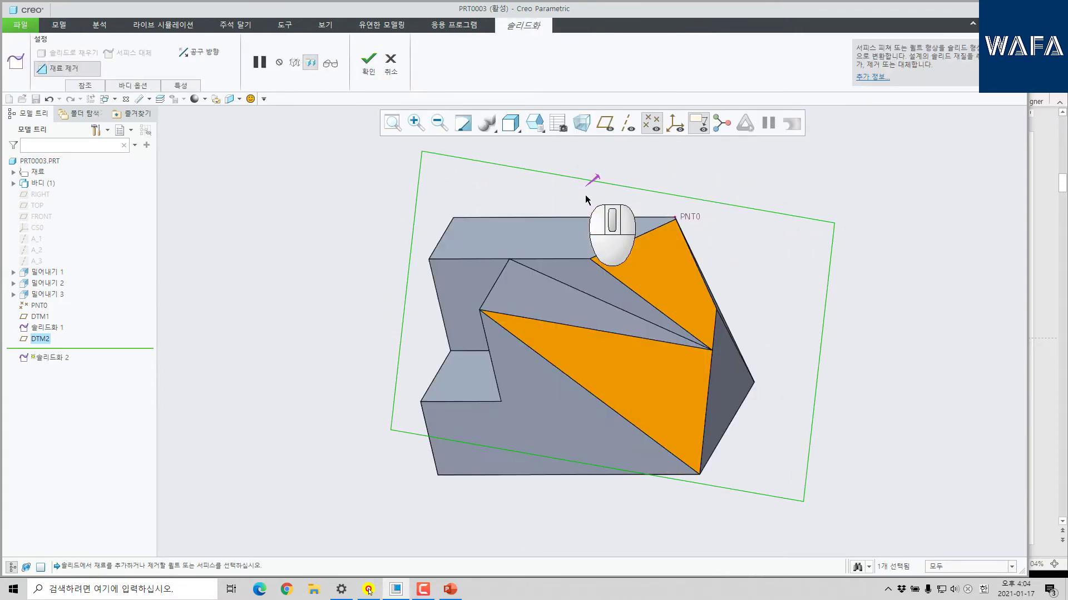
{"action": "middle_click_drag", "start_coordinate": [595, 186], "coordinate": [730, 383]}
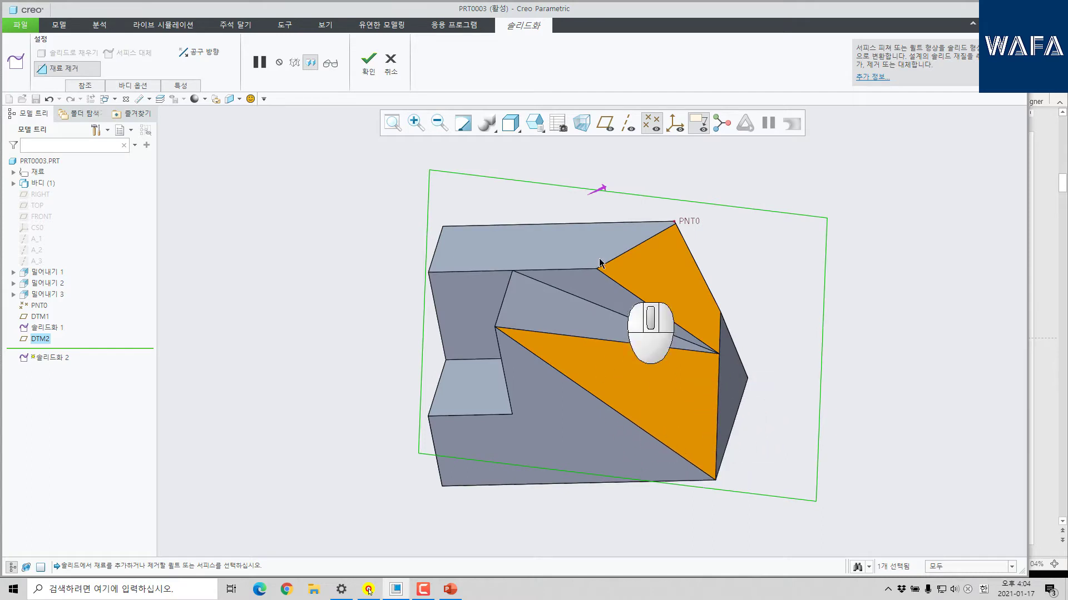
{"action": "left_click", "coordinate": [391, 60]}
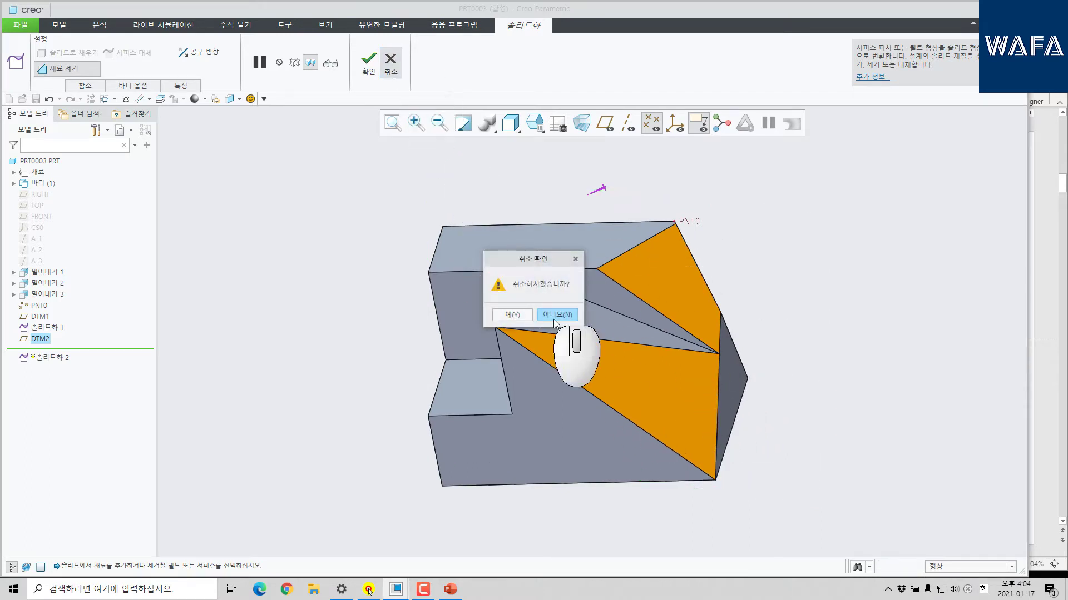
{"action": "left_click", "coordinate": [511, 314]}
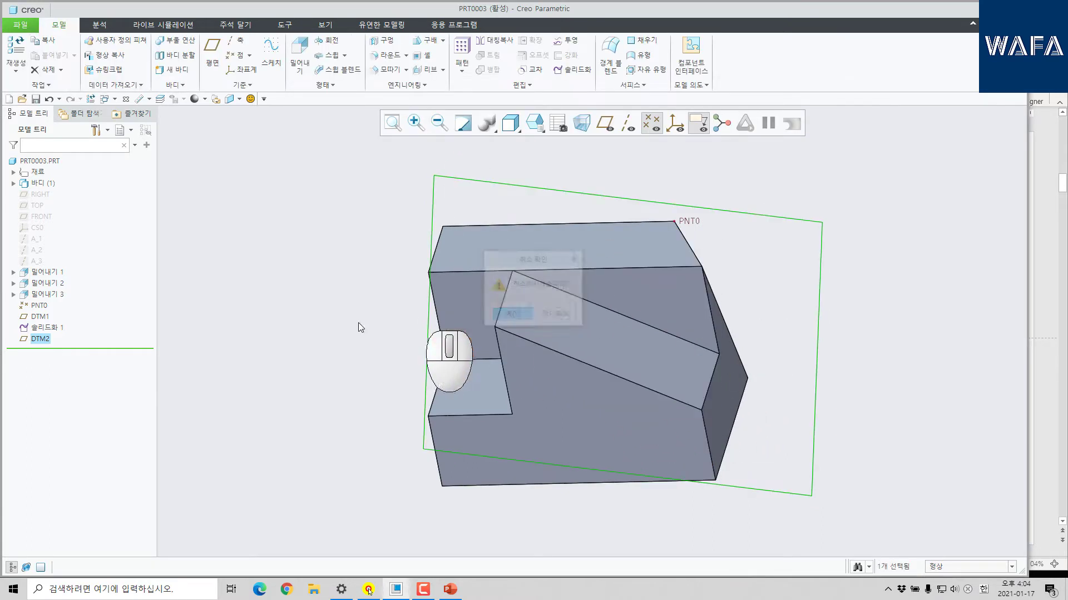
{"action": "left_click", "coordinate": [296, 329]}
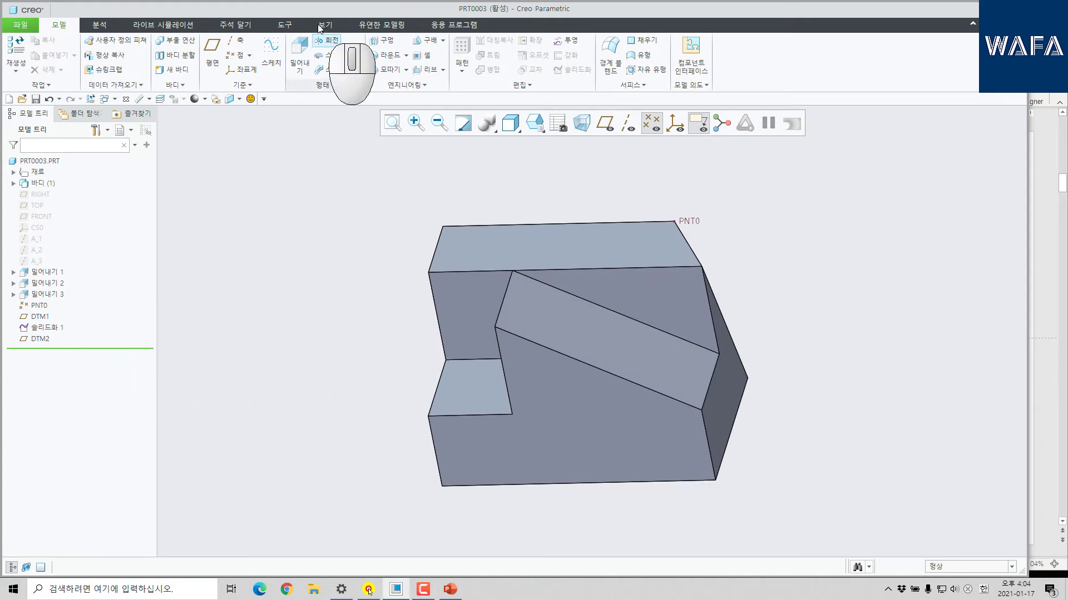
Start an extrude sketch on DTM2, referencing the slope's upper front corner, its lower inner corner and the block's lower right front corner.
{"action": "left_click", "coordinate": [297, 28]}
{"action": "left_click", "coordinate": [300, 52]}
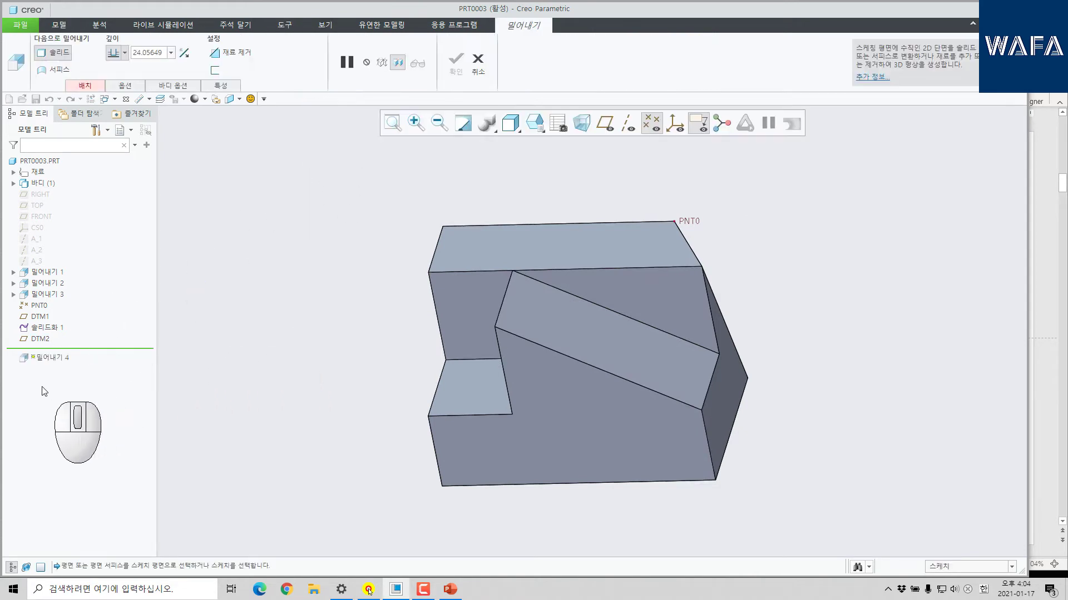
{"action": "left_click", "coordinate": [41, 338]}
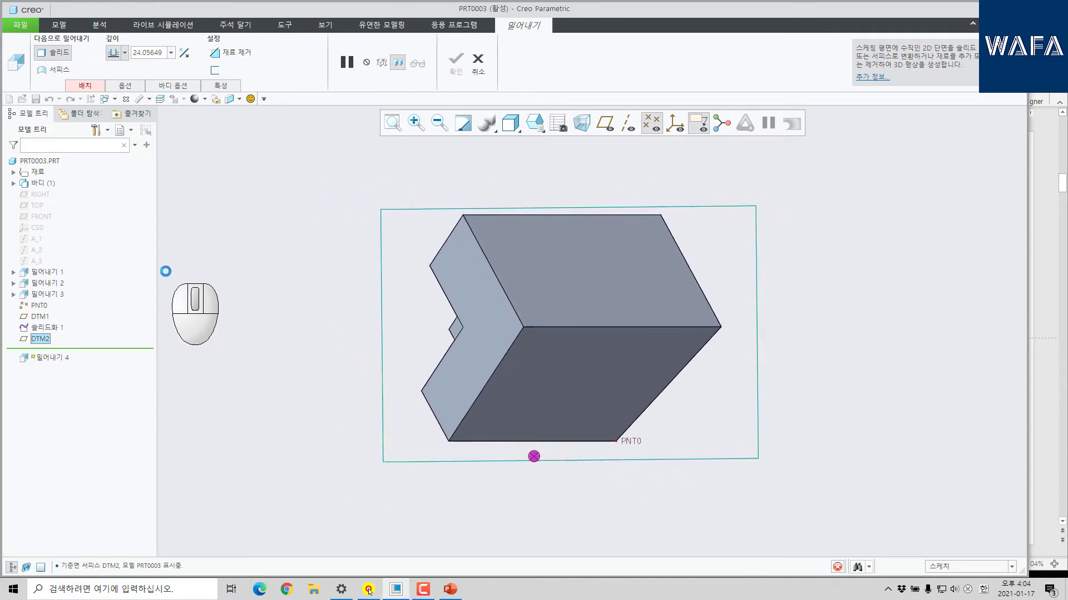
{"action": "mouse_move", "coordinate": [648, 357]}
{"action": "middle_mouse_down"}
{"action": "mouse_move", "coordinate": [554, 405]}
{"action": "mouse_move", "coordinate": [526, 512]}
{"action": "mouse_move", "coordinate": [505, 432]}
{"action": "mouse_move", "coordinate": [534, 436]}
{"action": "middle_mouse_up"}
{"action": "scroll", "coordinate": [591, 337], "scroll_direction": "up", "scroll_amount": 2}
{"action": "mouse_move", "coordinate": [592, 335]}
{"action": "middle_mouse_down"}
{"action": "mouse_move", "coordinate": [619, 328]}
{"action": "mouse_move", "coordinate": [591, 338]}
{"action": "middle_mouse_up"}
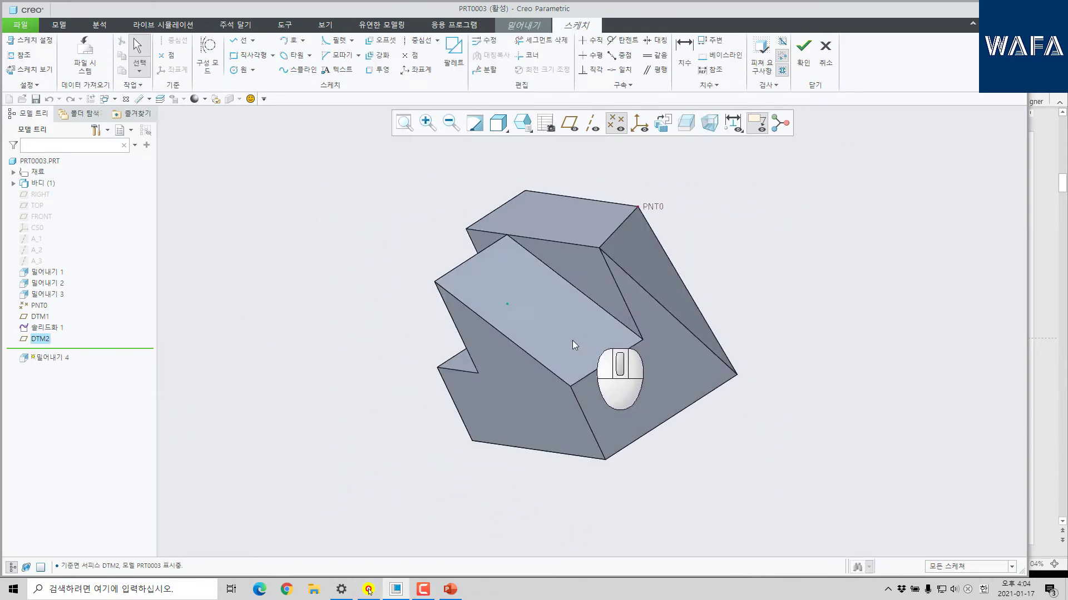
{"action": "scroll", "coordinate": [558, 340], "scroll_direction": "down", "scroll_amount": 2}
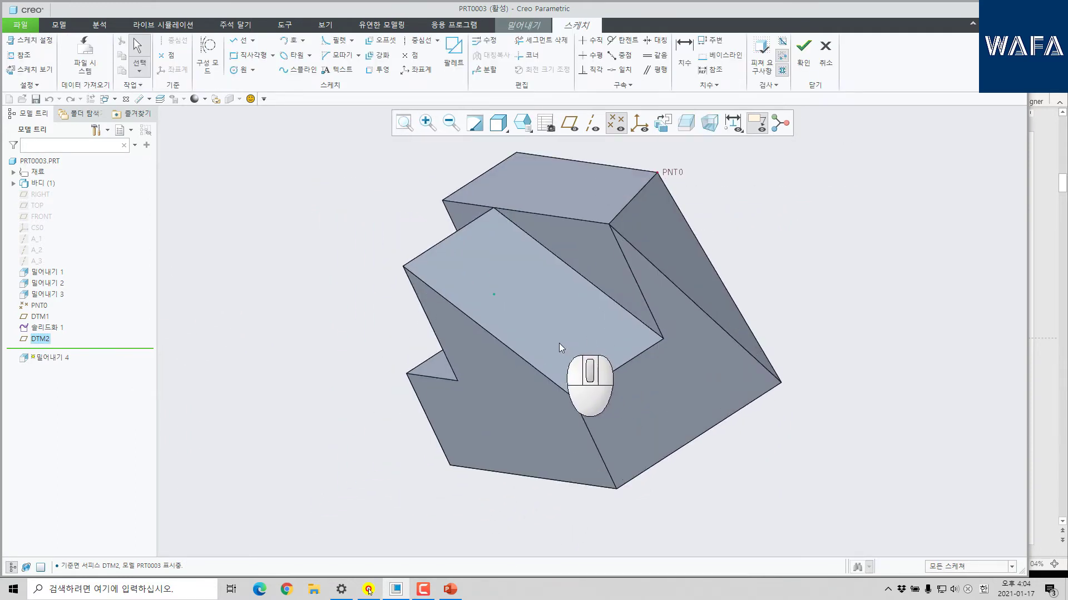
{"action": "left_click", "coordinate": [10, 60]}
{"action": "left_click", "coordinate": [402, 267]}
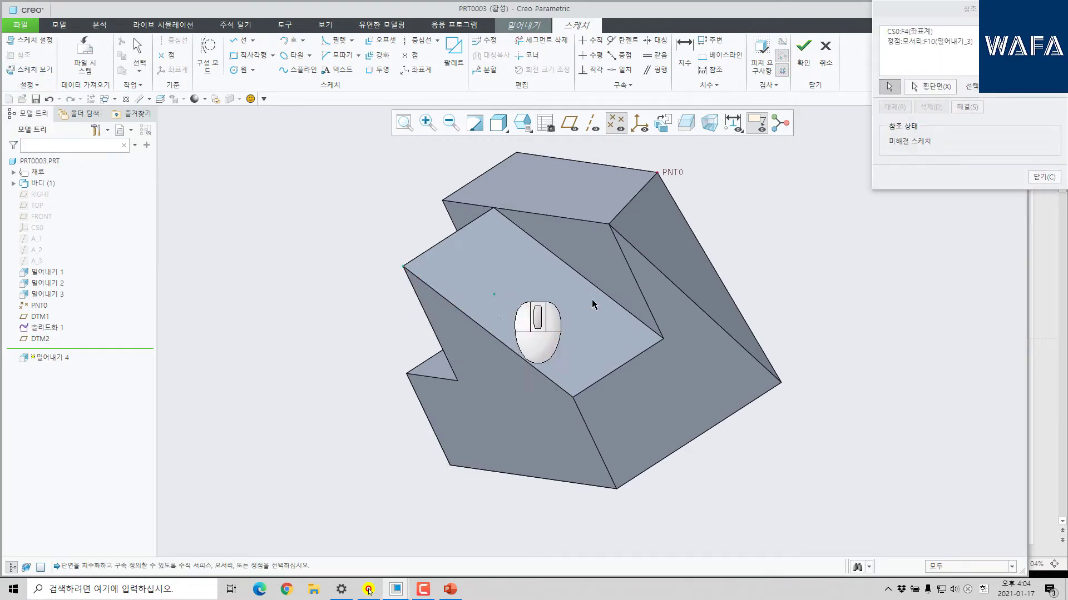
{"action": "left_click", "coordinate": [662, 339]}
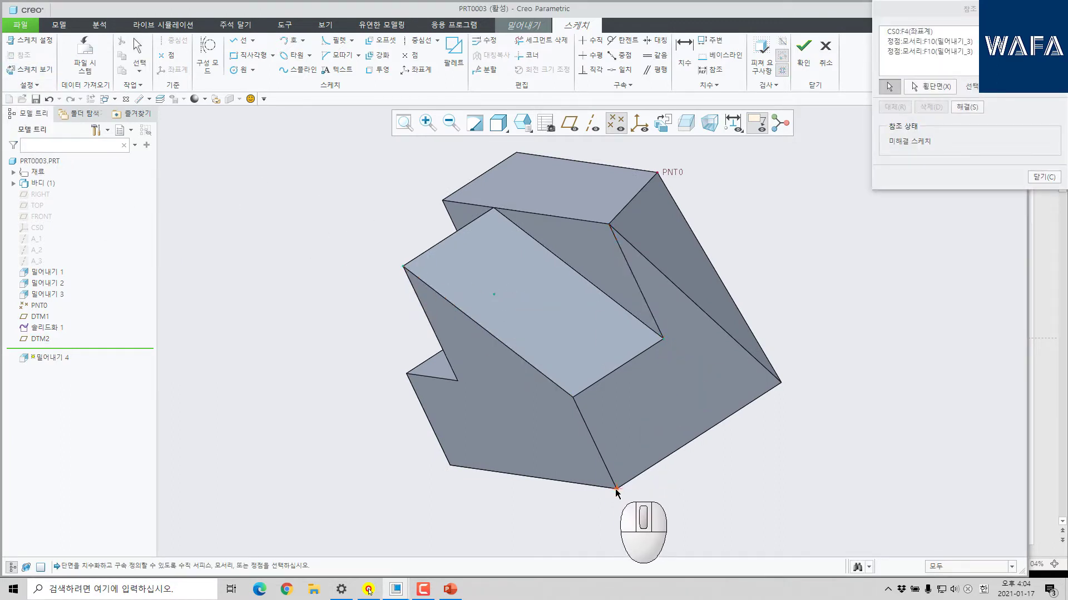
Draw a closed line triangle through the three referenced corners and finish the sketch.
{"action": "left_click", "coordinate": [240, 40]}
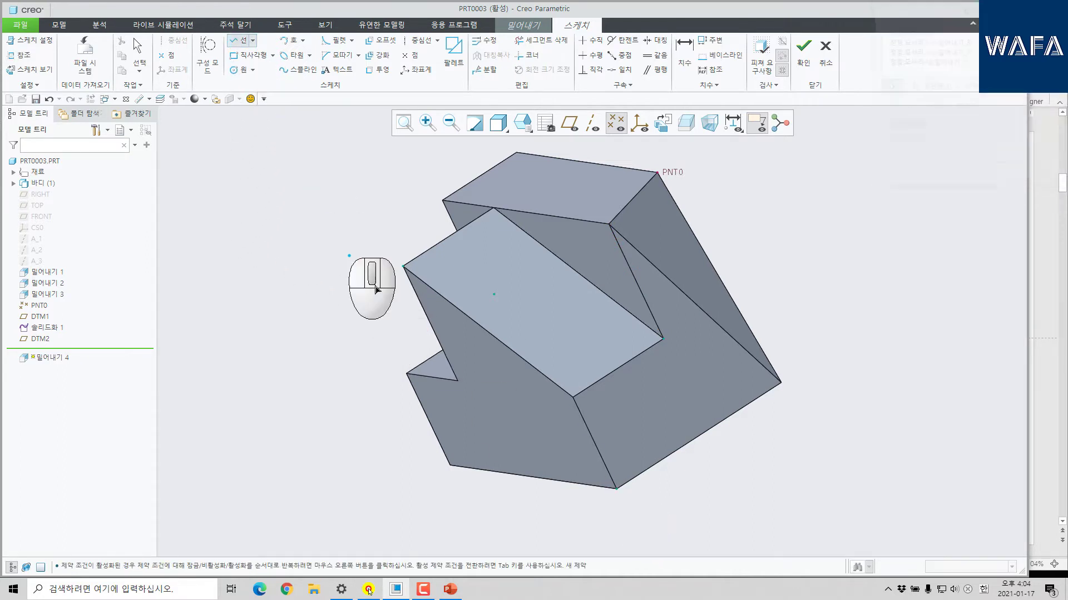
{"action": "left_click", "coordinate": [404, 268]}
{"action": "left_click", "coordinate": [616, 489]}
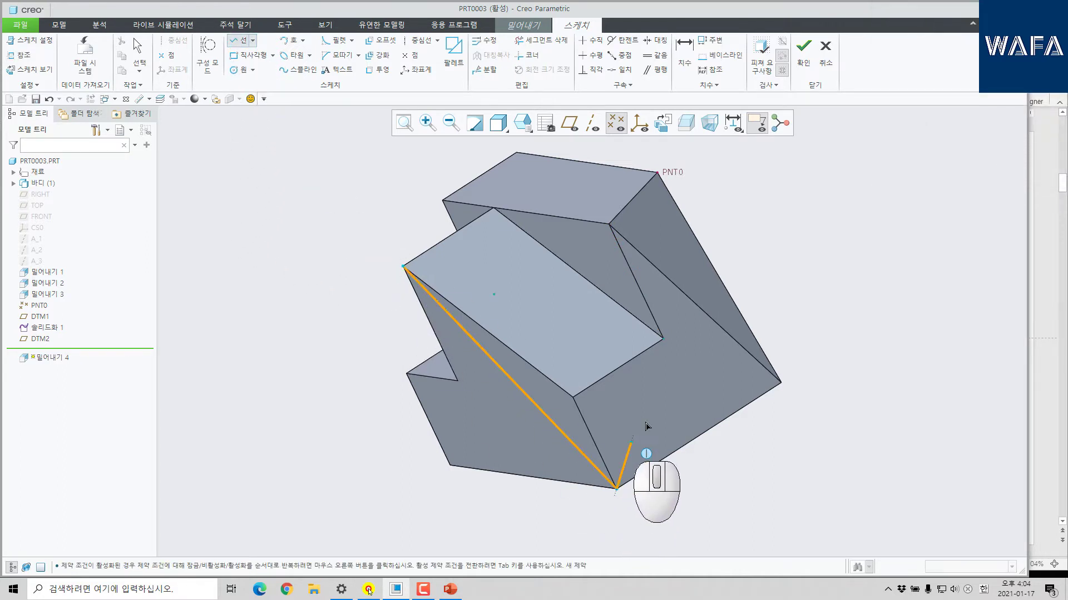
{"action": "left_click", "coordinate": [663, 339]}
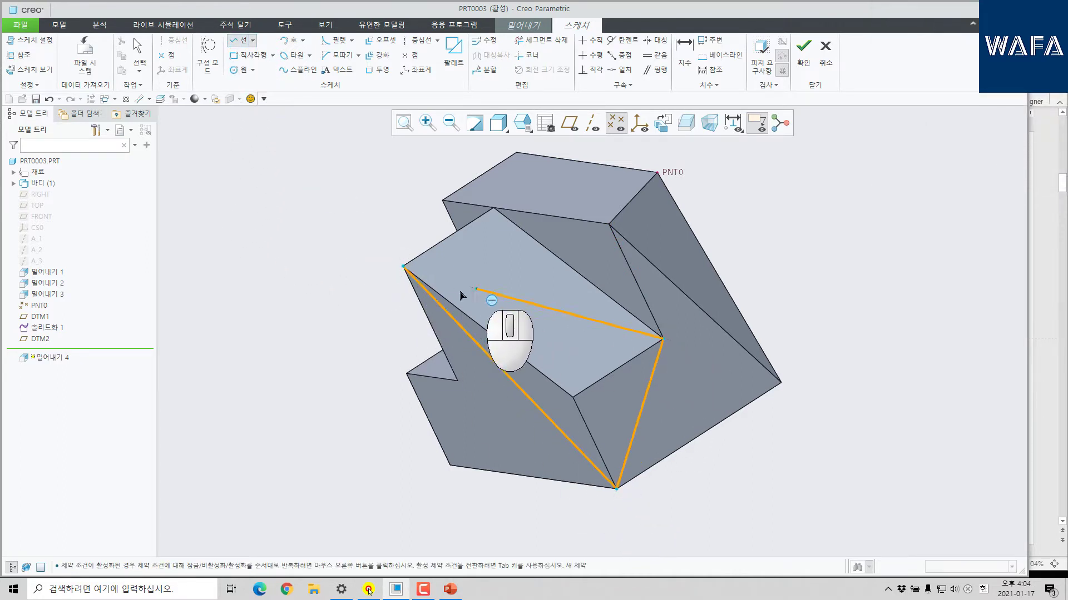
{"action": "middle_click", "coordinate": [278, 286]}
{"action": "middle_click_drag", "start_coordinate": [278, 287], "coordinate": [695, 276]}
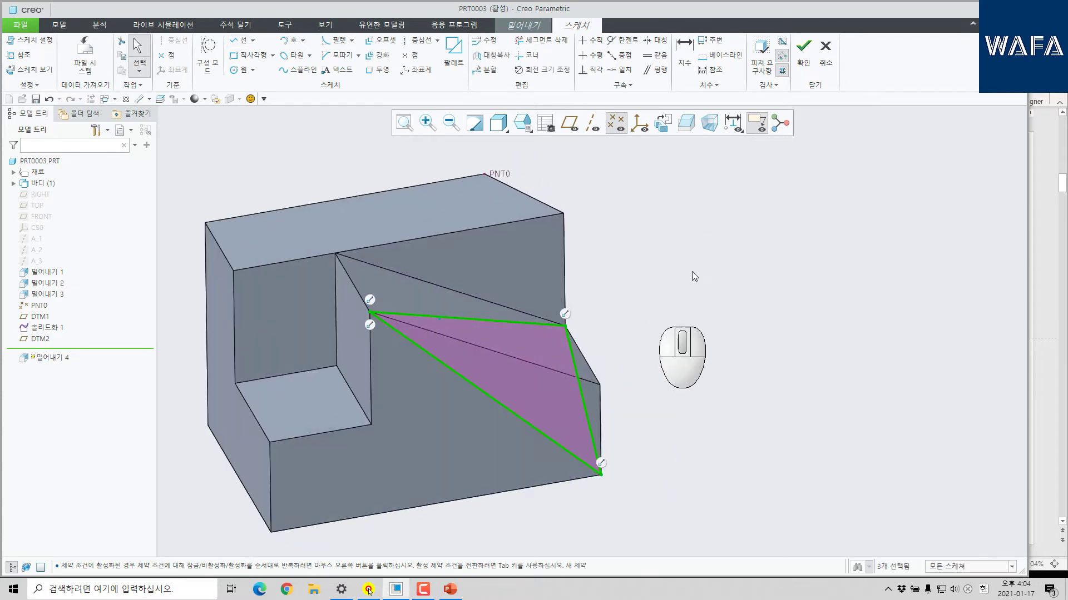
{"action": "left_click", "coordinate": [803, 49]}
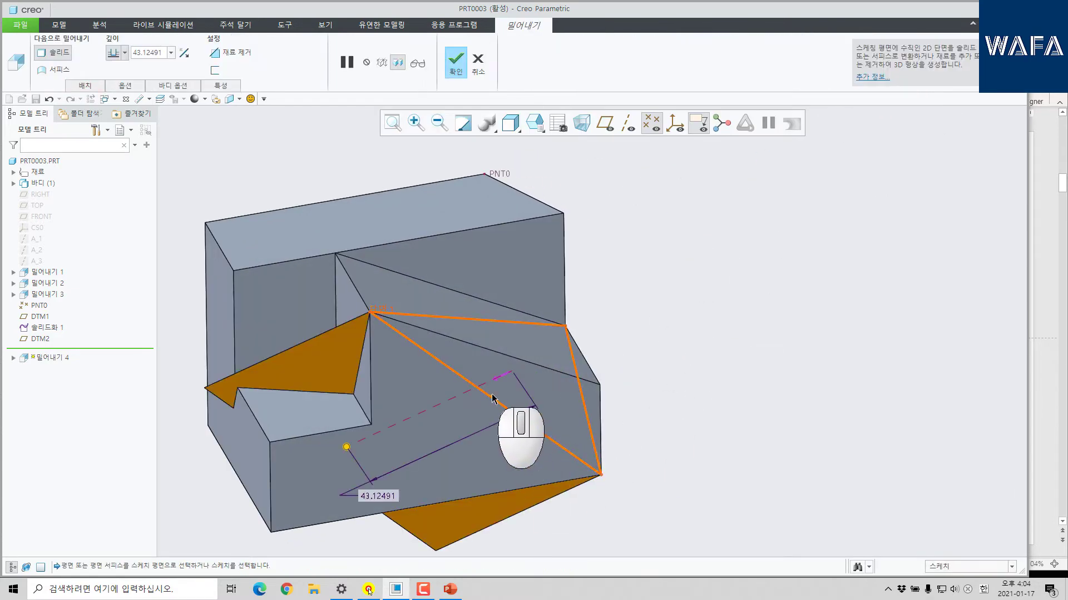
Flip the extrusion outward, remove material and change the depth option to cut off the block's front right corner.
{"action": "left_click", "coordinate": [504, 376]}
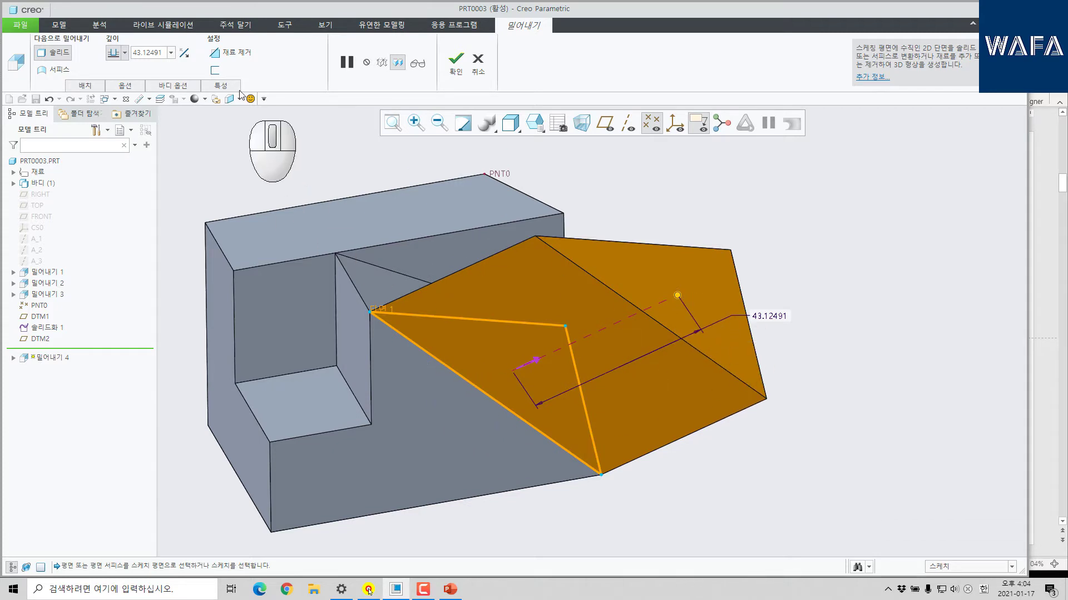
{"action": "left_click", "coordinate": [225, 52]}
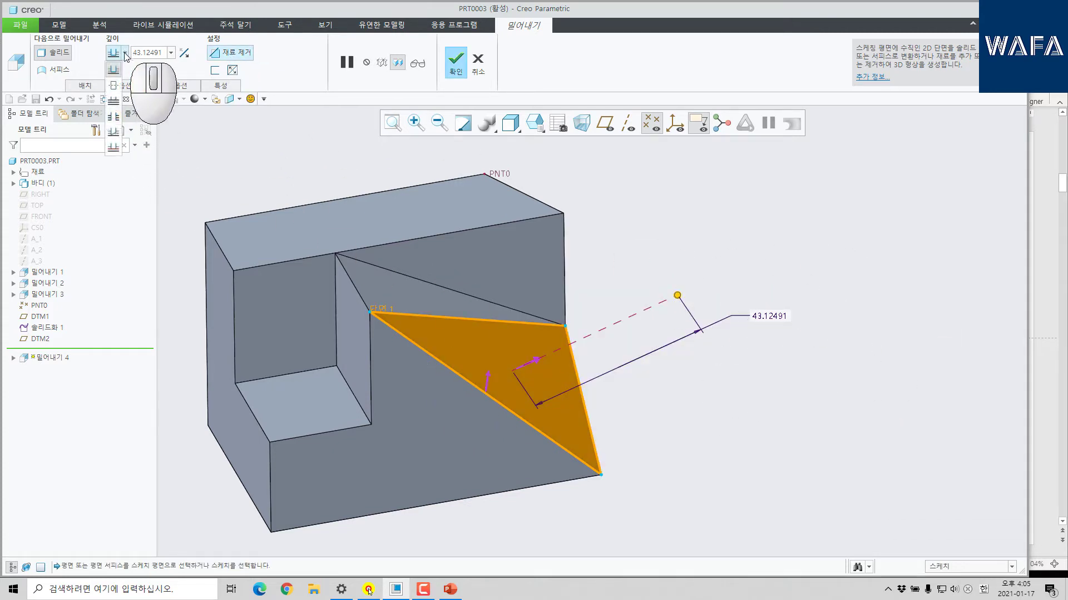
{"action": "left_click", "coordinate": [113, 131]}
{"action": "middle_click", "coordinate": [773, 306]}
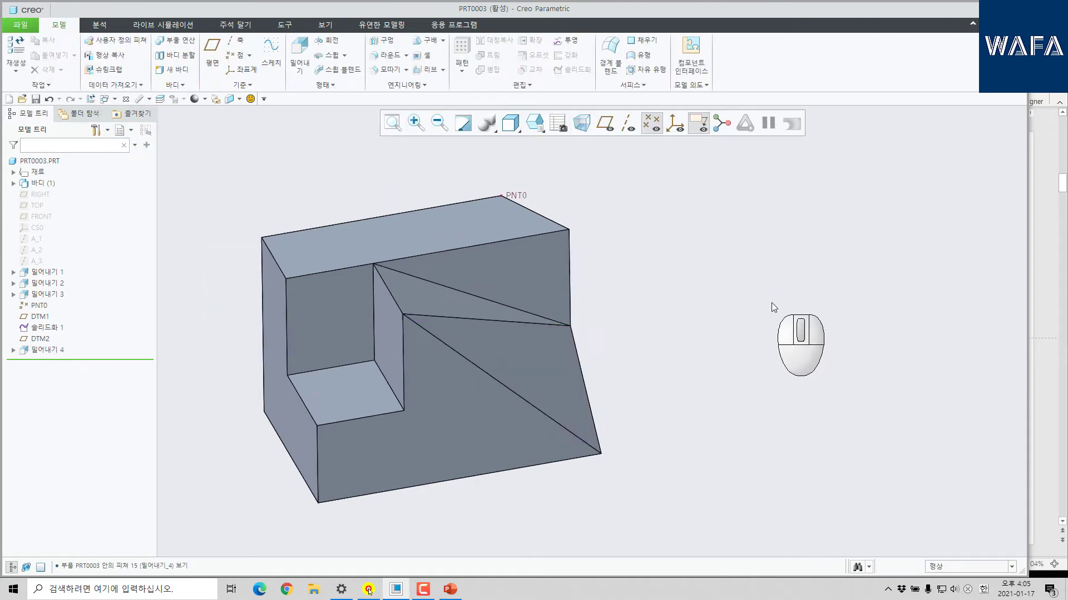
Turn off the datum point display and view the finished block in the default orientation.
{"action": "middle_click_drag", "start_coordinate": [604, 153], "coordinate": [605, 275]}
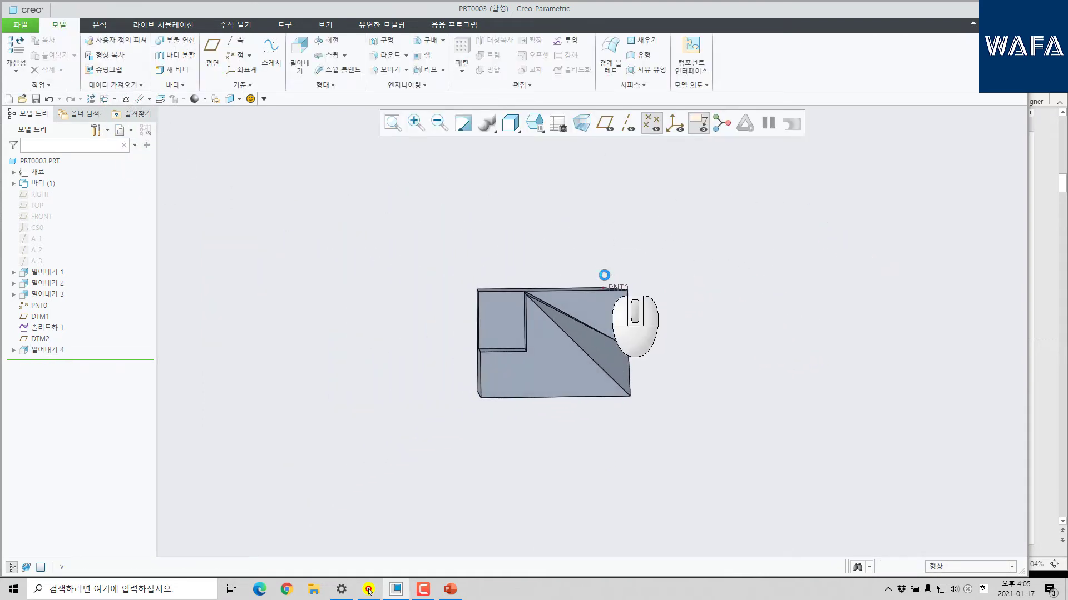
{"action": "middle_click_drag", "start_coordinate": [752, 319], "coordinate": [777, 367]}
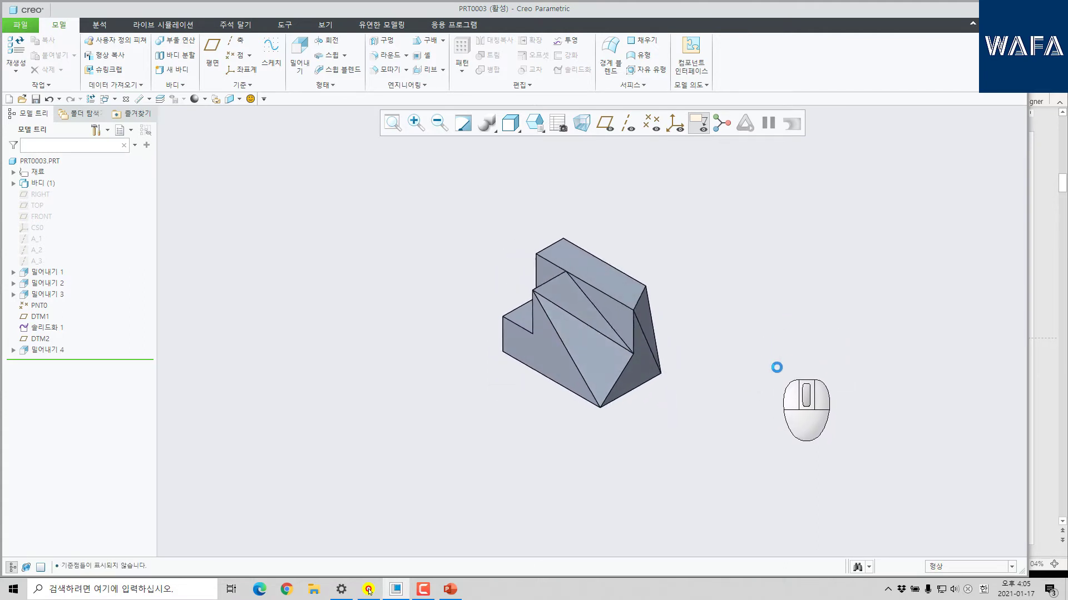
{"action": "scroll", "coordinate": [576, 304], "scroll_direction": "up", "scroll_amount": 4}
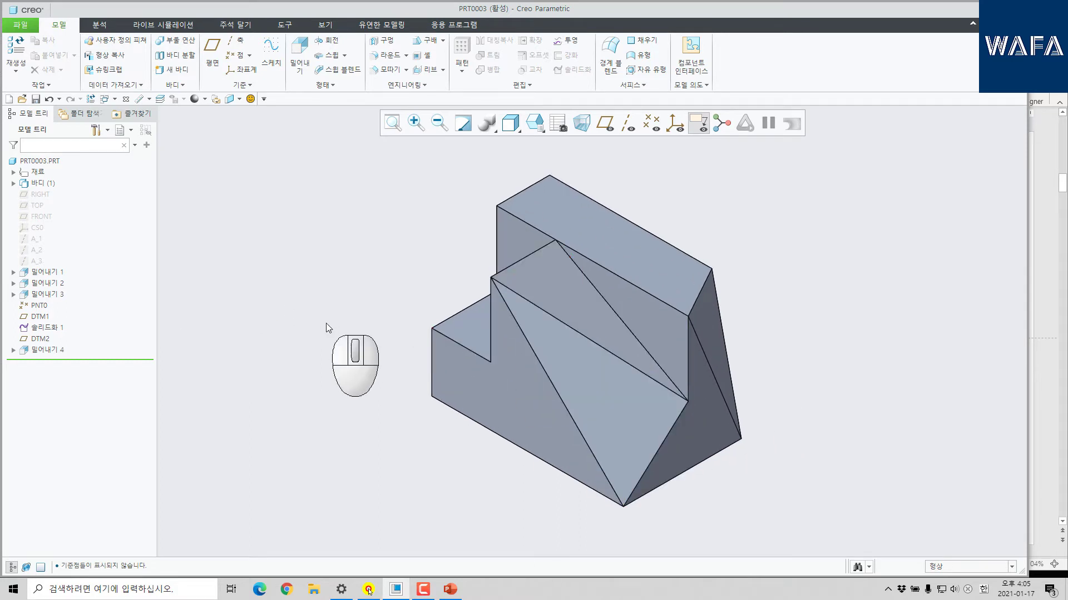
Delete all modeled features from the first extrusion through the fourth, including the datum point, datum planes and Solidify cut.
{"action": "left_click", "coordinate": [48, 272]}
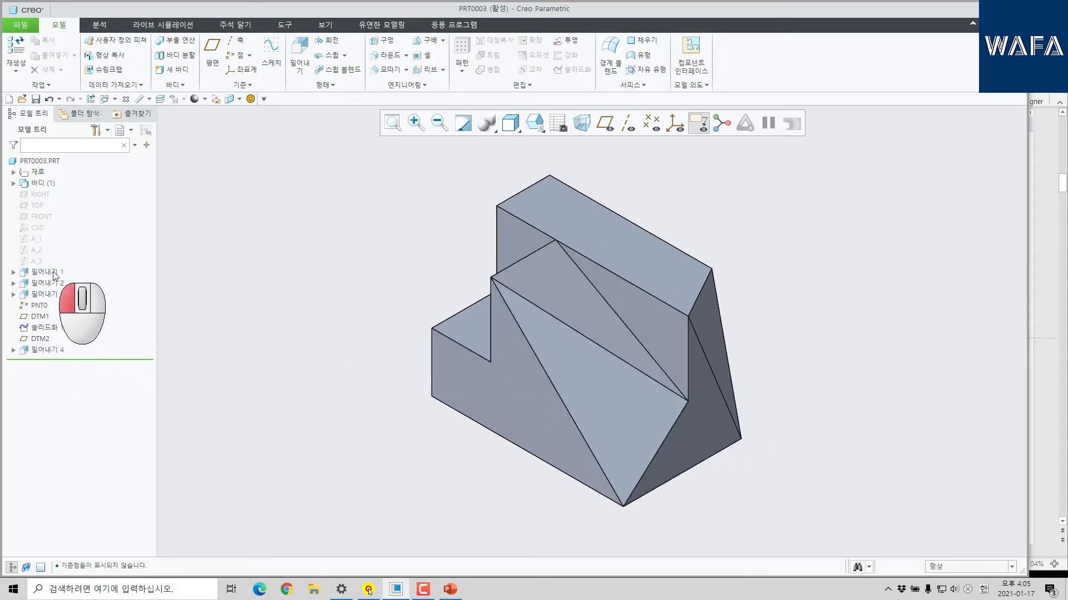
{"action": "left_click", "coordinate": [48, 349], "text": "shift"}
{"action": "key", "text": "Delete"}
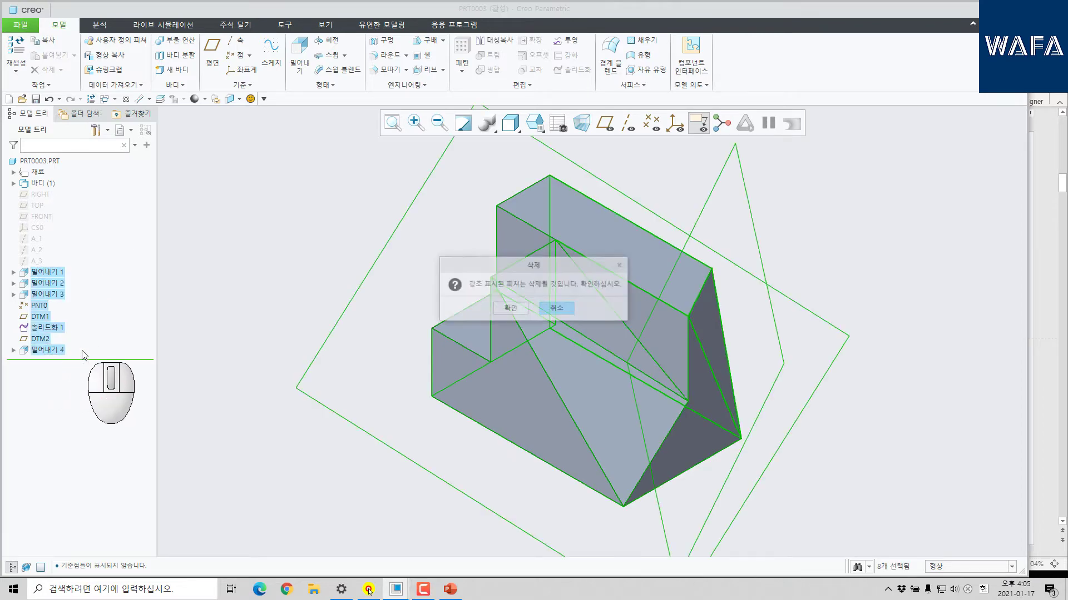
{"action": "left_click", "coordinate": [509, 308]}
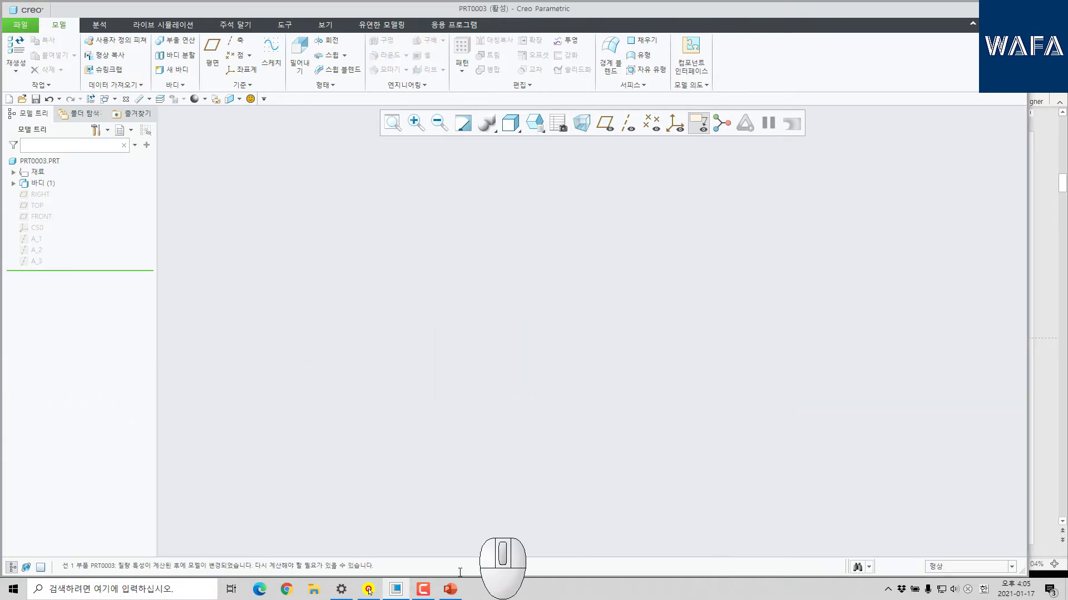
Show slide 5's drawing in PowerPoint and, back in Creo, sketch its 65 x 45 rectangle on the FRONT plane with its lower left corner at the origin.
{"action": "left_click", "coordinate": [450, 589]}
{"action": "scroll", "coordinate": [809, 312], "scroll_direction": "down", "scroll_amount": 1}
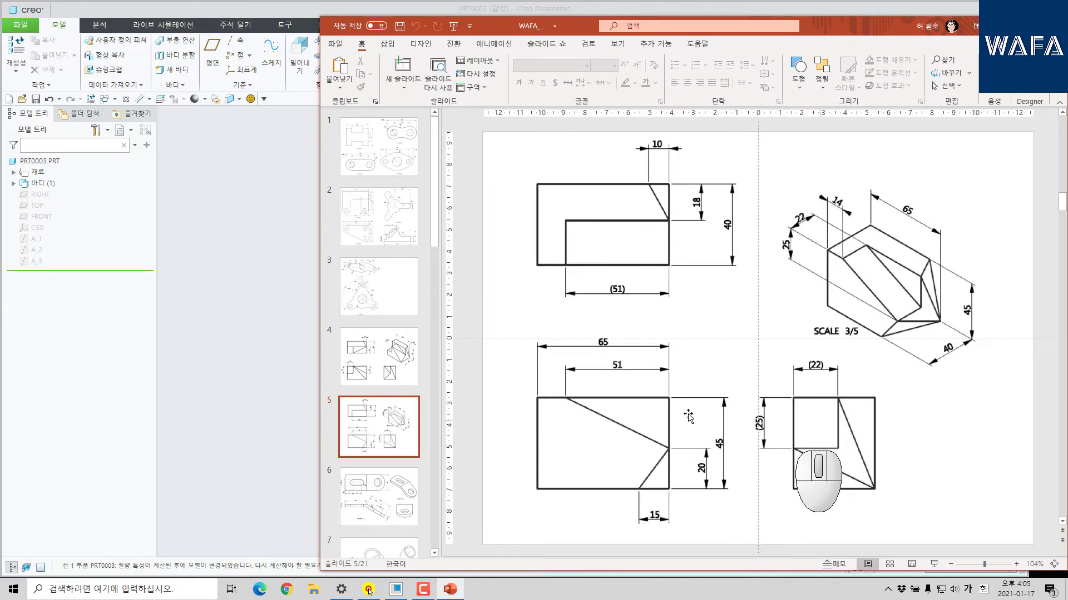
{"action": "left_click", "coordinate": [280, 258]}
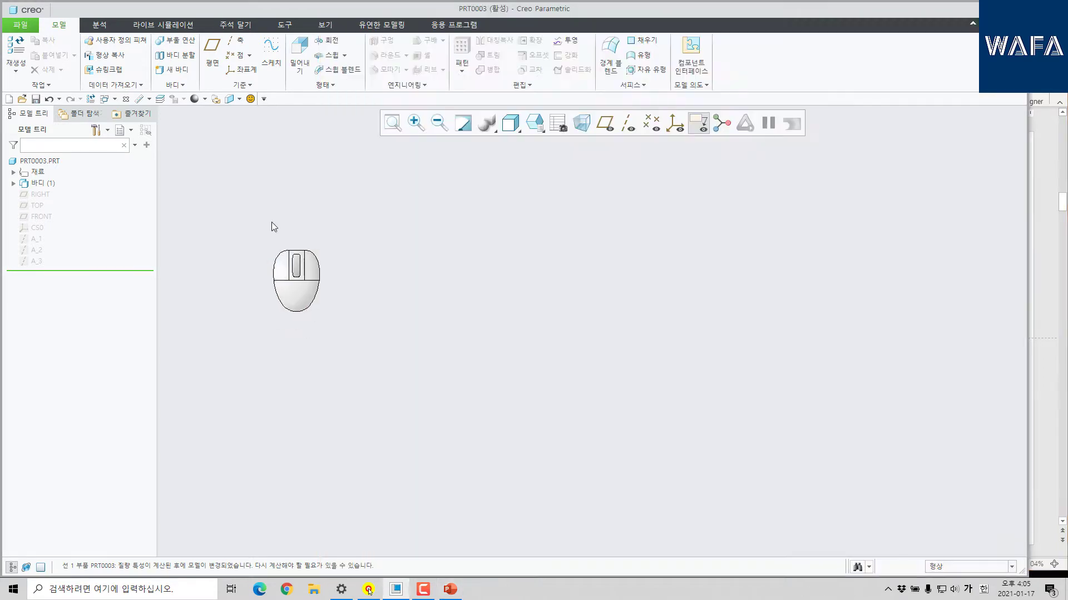
{"action": "left_click", "coordinate": [299, 58]}
{"action": "left_click", "coordinate": [40, 217]}
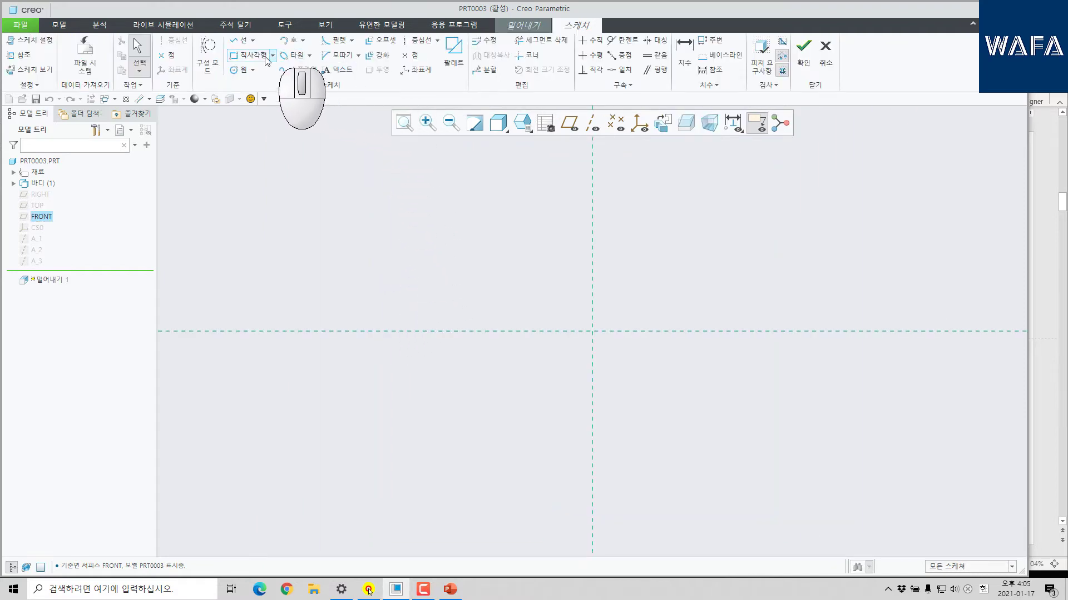
{"action": "left_click", "coordinate": [249, 55]}
{"action": "left_click", "coordinate": [592, 274]}
{"action": "left_click", "coordinate": [687, 323]}
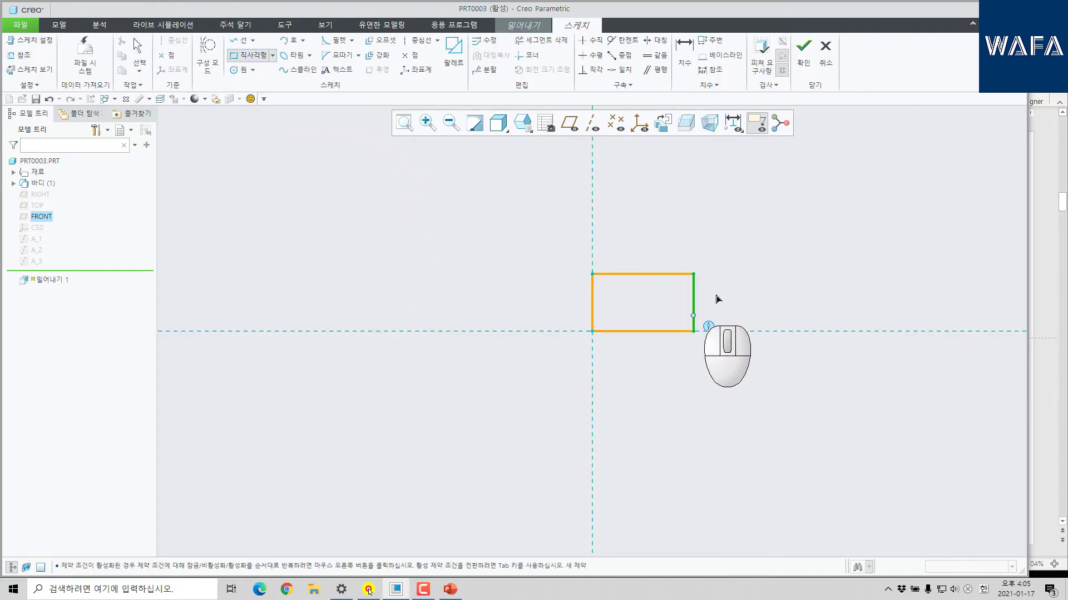
{"action": "left_click", "coordinate": [694, 331]}
{"action": "middle_click", "coordinate": [741, 281]}
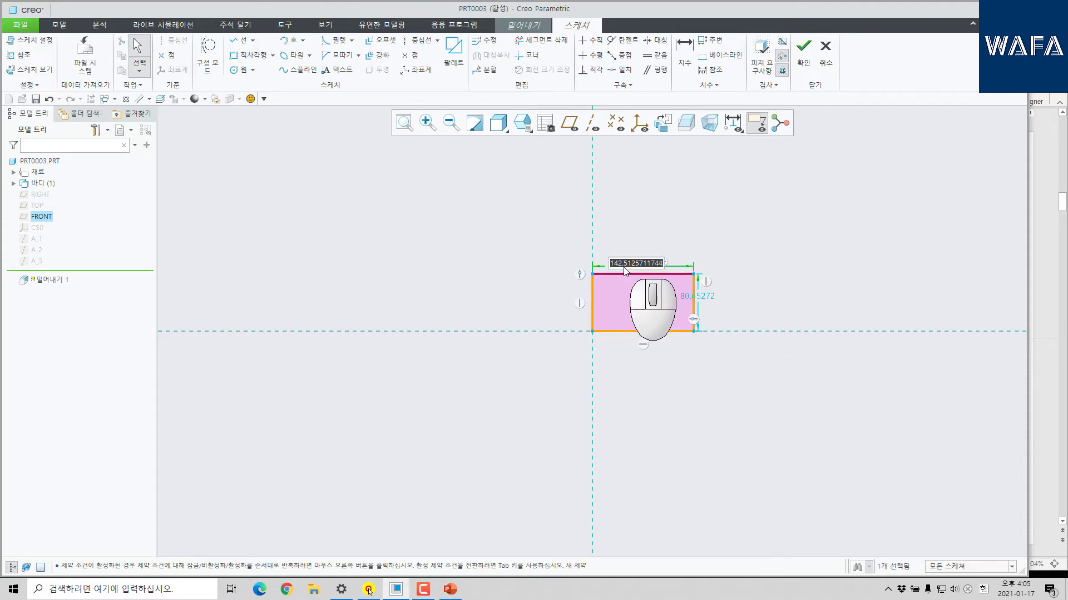
{"action": "key", "text": "Return"}
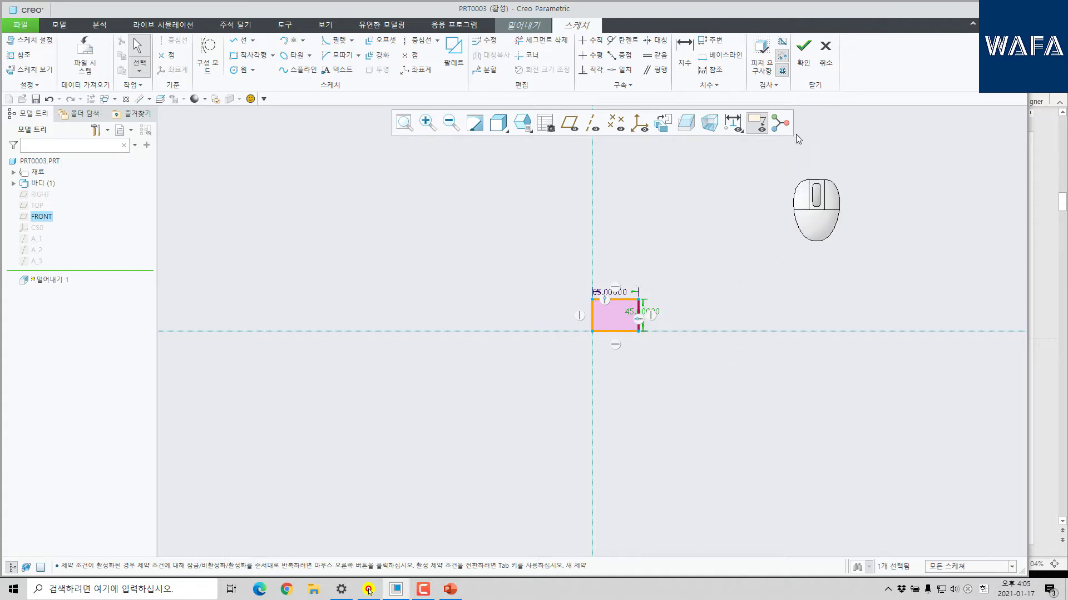
Extrude the rectangle 40 to form the base block and show it in the default orientation.
{"action": "left_click", "coordinate": [803, 47]}
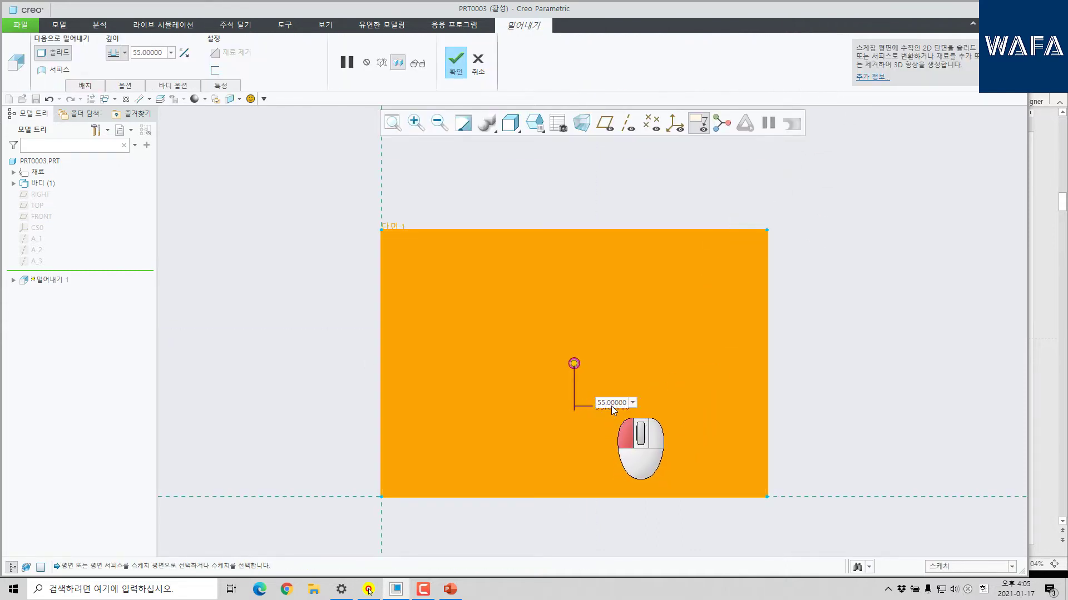
{"action": "key", "text": "Return"}
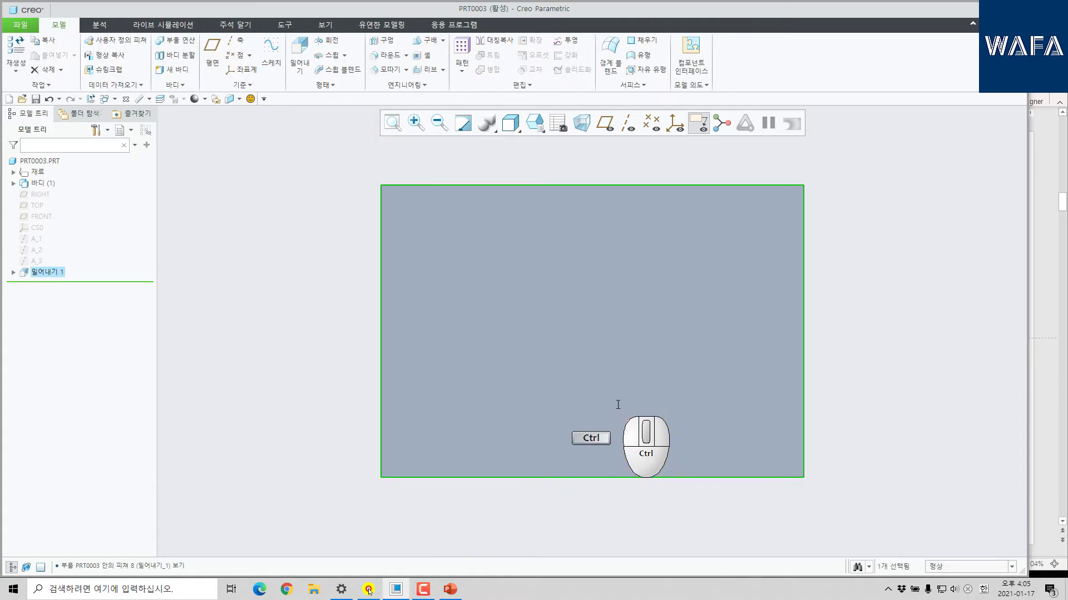
{"action": "key", "text": "ctrl+d"}
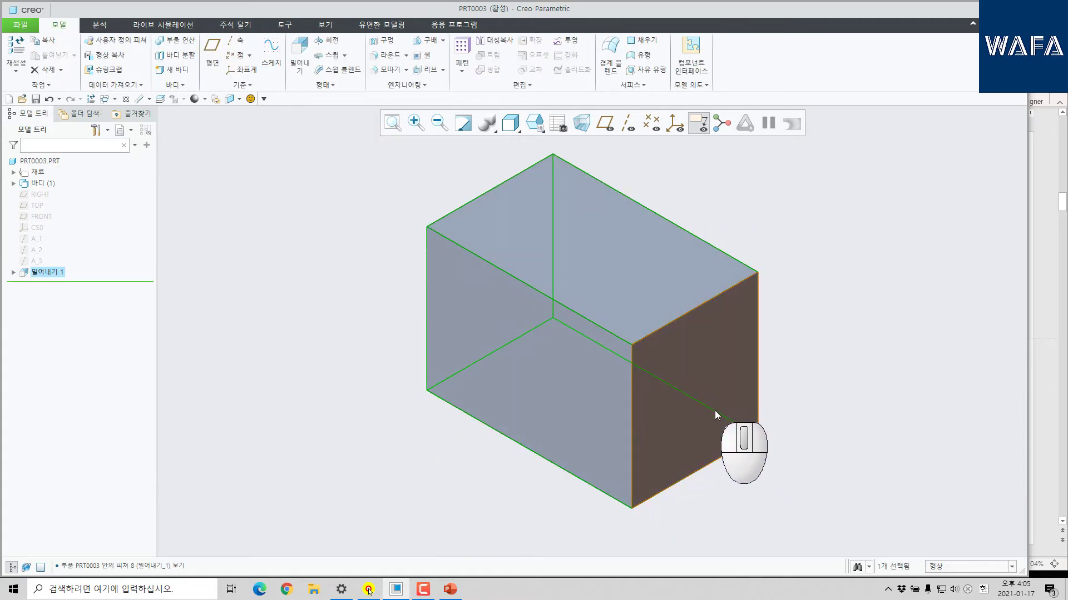
Start an Extrude sketch on the block's front face with a line from about 7.7 along the top edge down to the right edge at about 20.3°.
{"action": "left_click", "coordinate": [216, 177]}
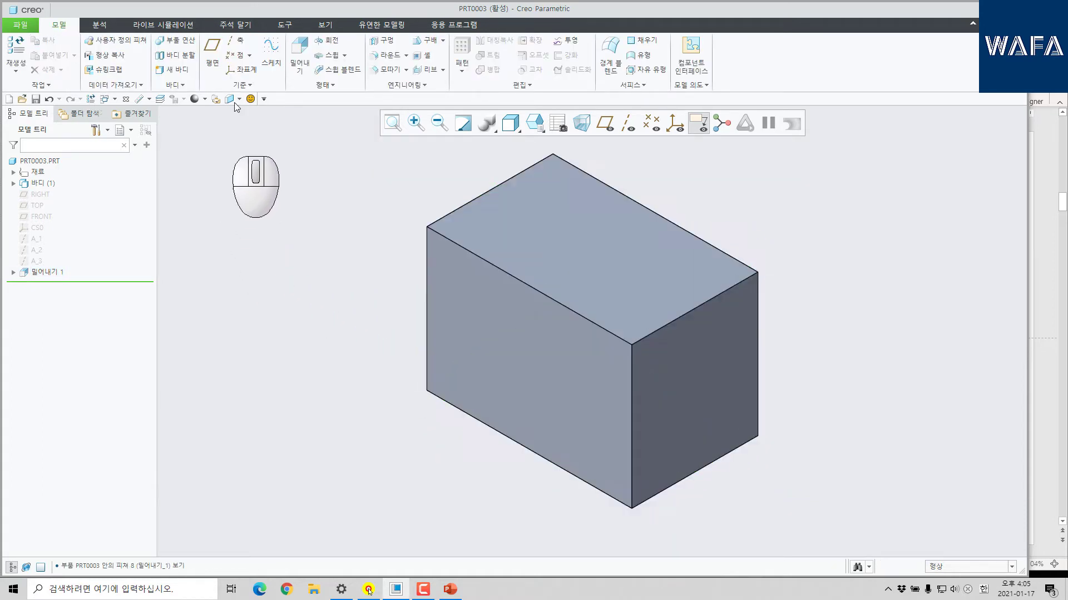
{"action": "left_click", "coordinate": [299, 50]}
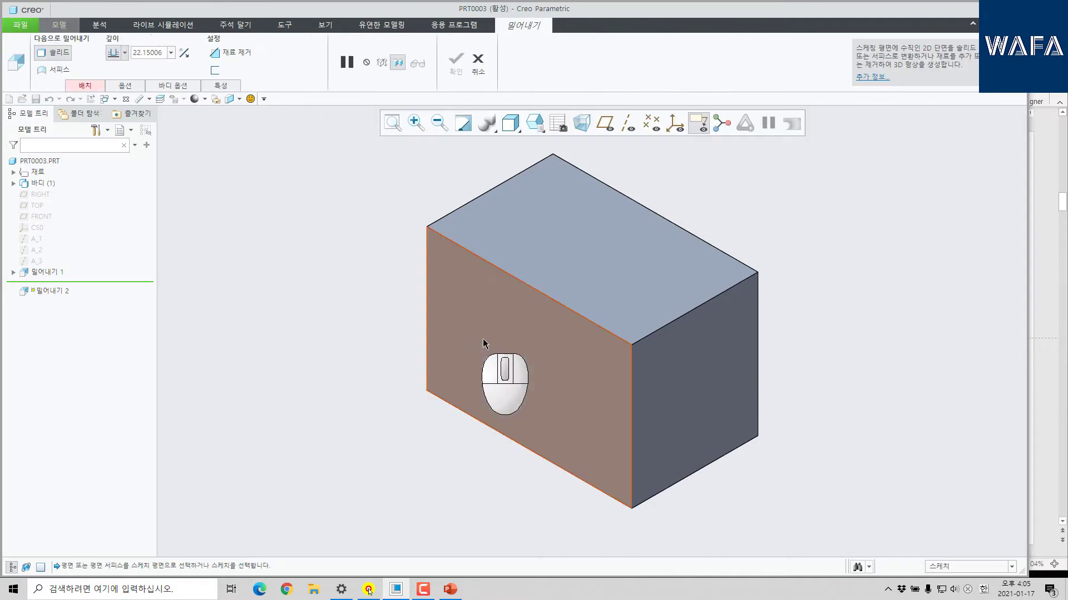
{"action": "left_click", "coordinate": [505, 319]}
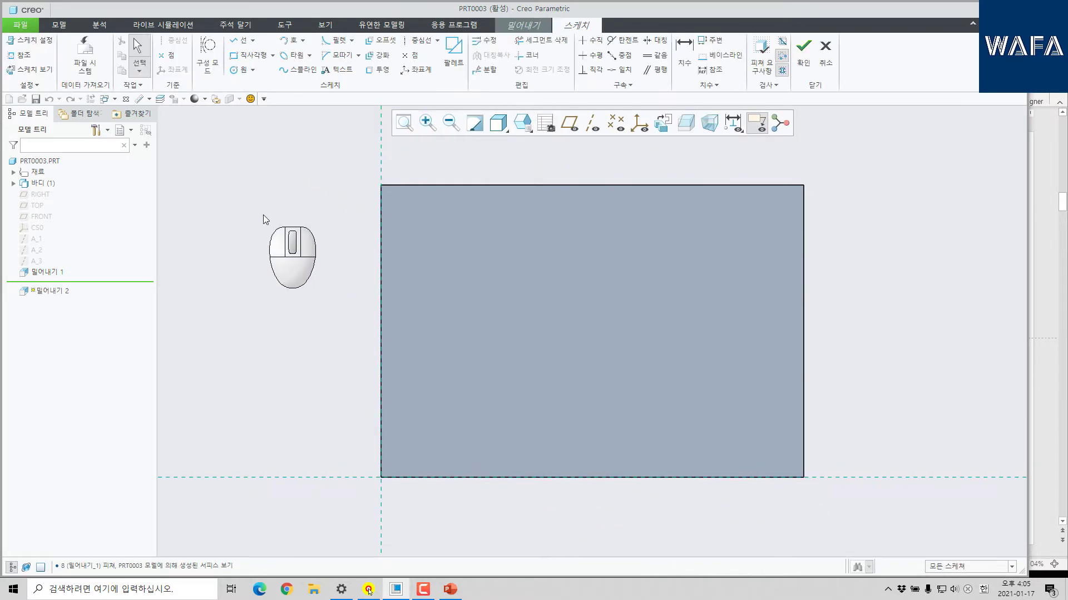
{"action": "left_click", "coordinate": [233, 43]}
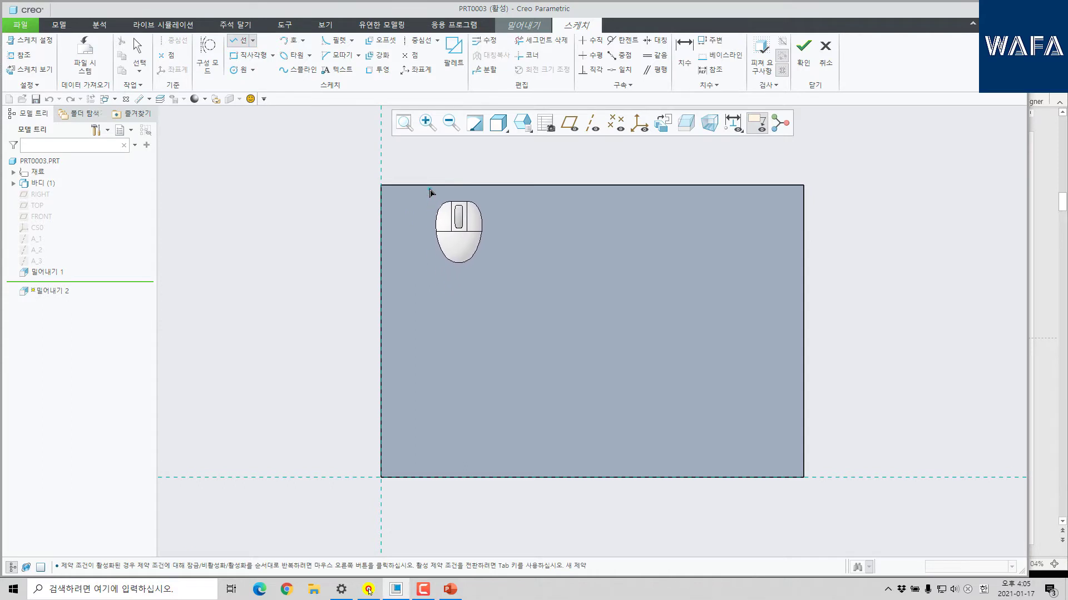
{"action": "left_click", "coordinate": [431, 187]}
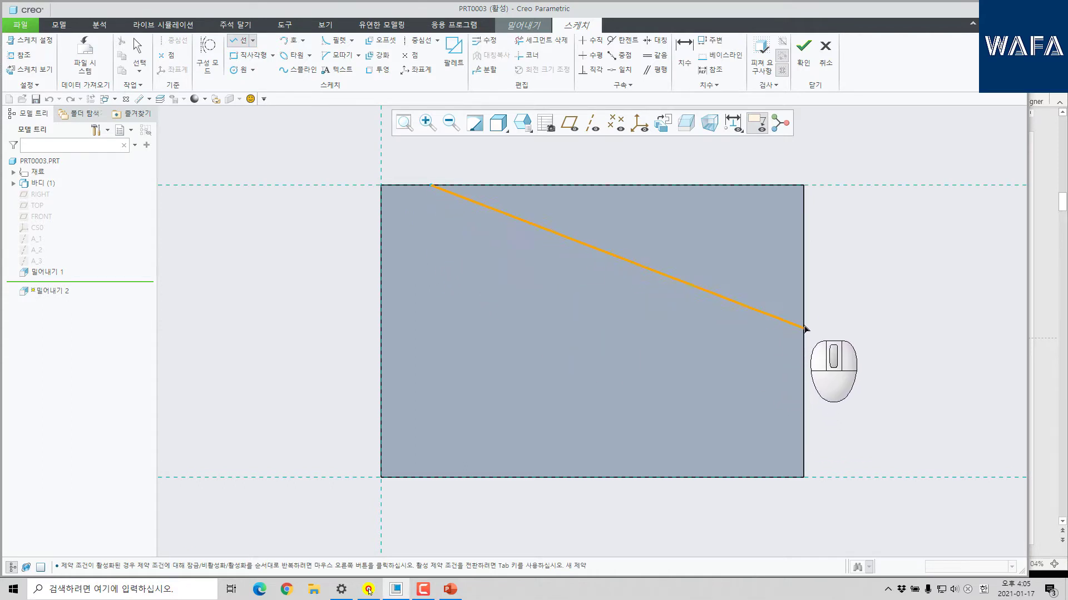
{"action": "left_click", "coordinate": [803, 324]}
{"action": "middle_click", "coordinate": [839, 330]}
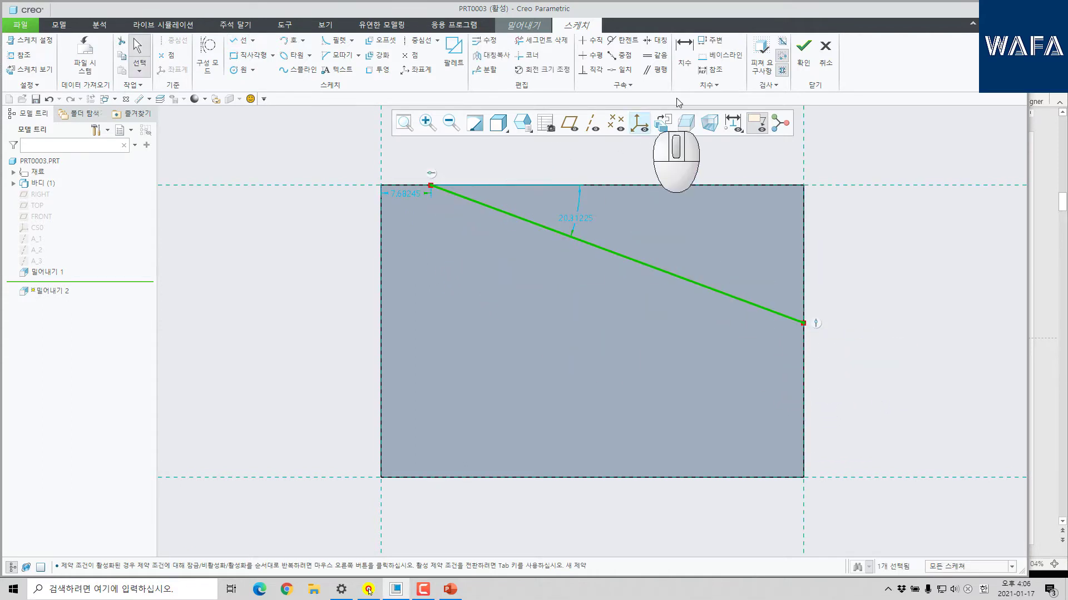
Dimension the slanted line's upper end 51 from the block's right edge and its lower end 20 above the bottom edge.
{"action": "left_click", "coordinate": [682, 48]}
{"action": "left_click", "coordinate": [802, 177]}
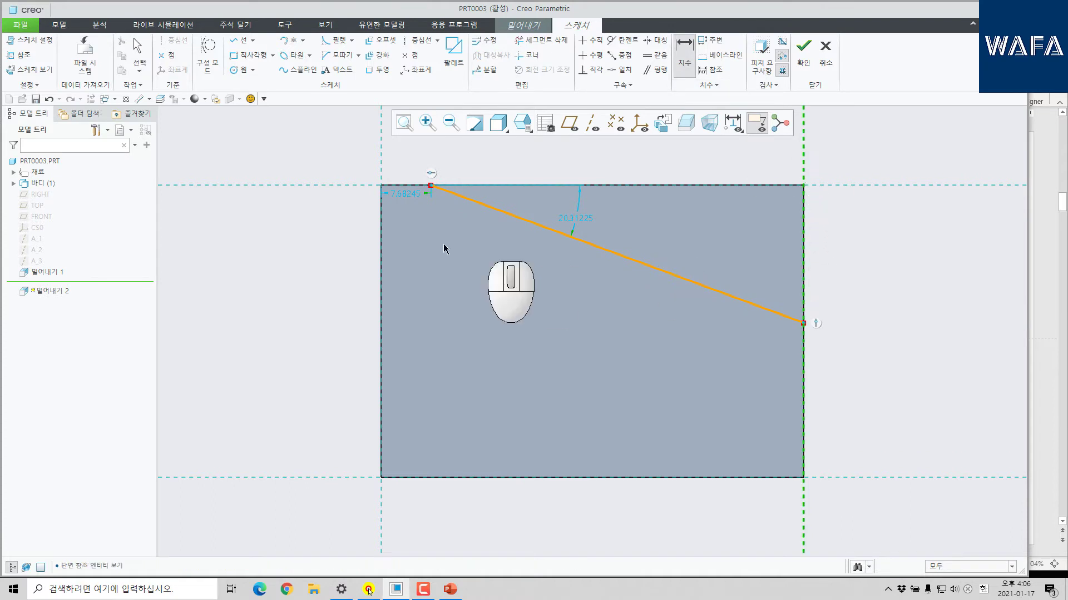
{"action": "middle_click", "coordinate": [562, 157]}
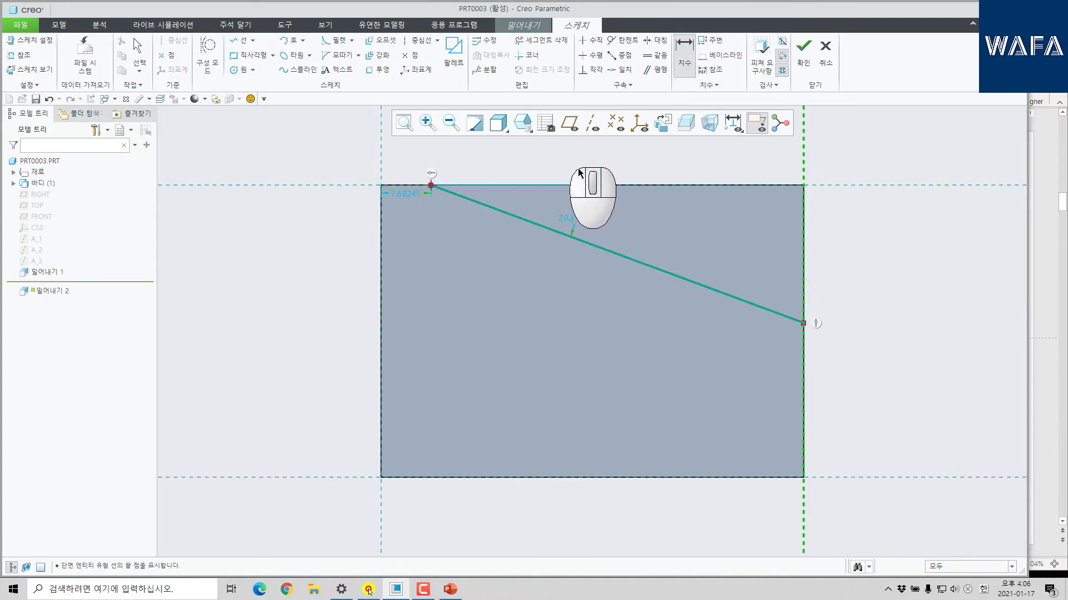
{"action": "left_click", "coordinate": [805, 310]}
{"action": "left_click", "coordinate": [876, 477]}
{"action": "middle_click", "coordinate": [873, 423]}
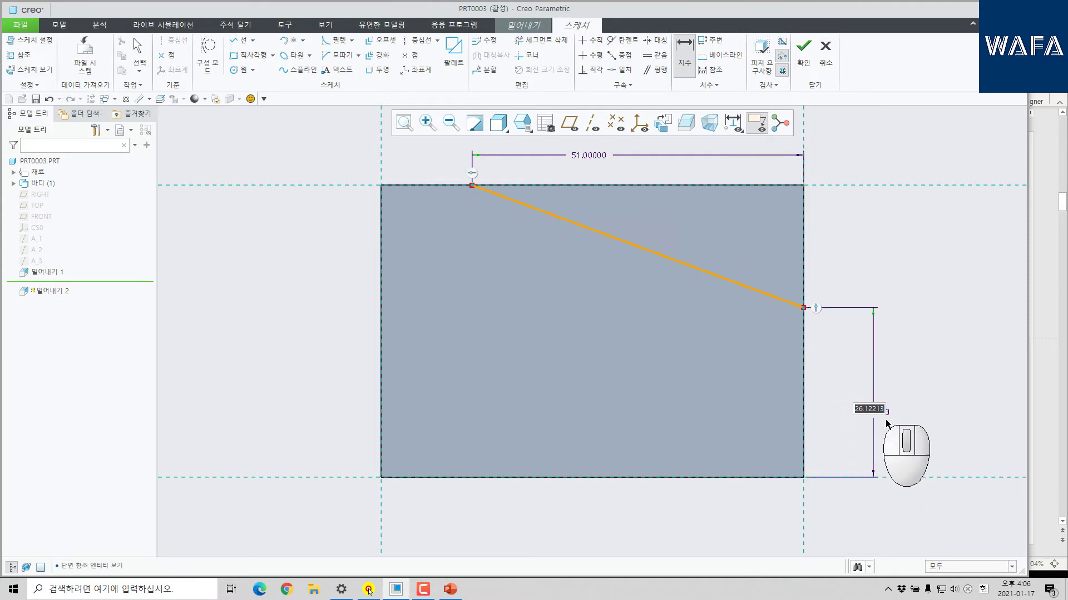
{"action": "type", "text": "20"}
{"action": "key", "text": "Return"}
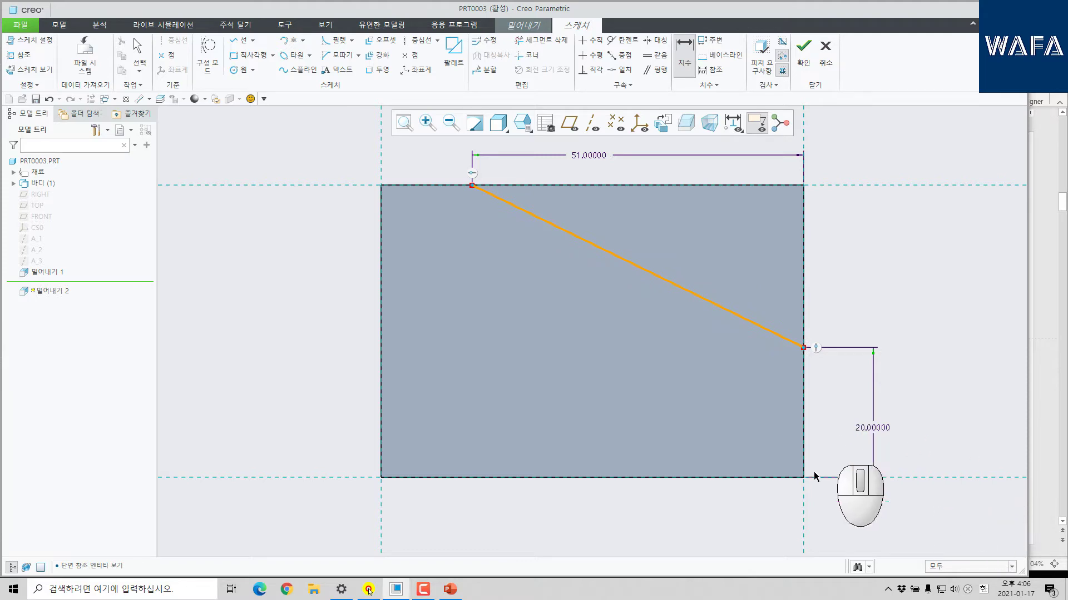
Extrude the slanted line into the block as a material-removing cut above the slope and show the part in the default orientation.
{"action": "middle_click_drag", "start_coordinate": [605, 400], "coordinate": [542, 425]}
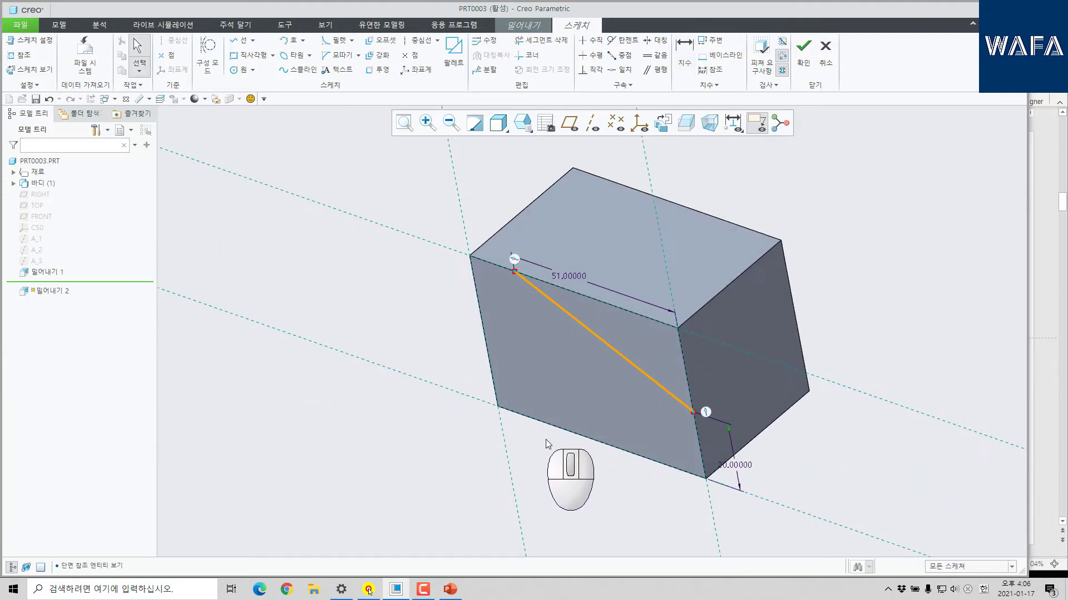
{"action": "left_click", "coordinate": [804, 47]}
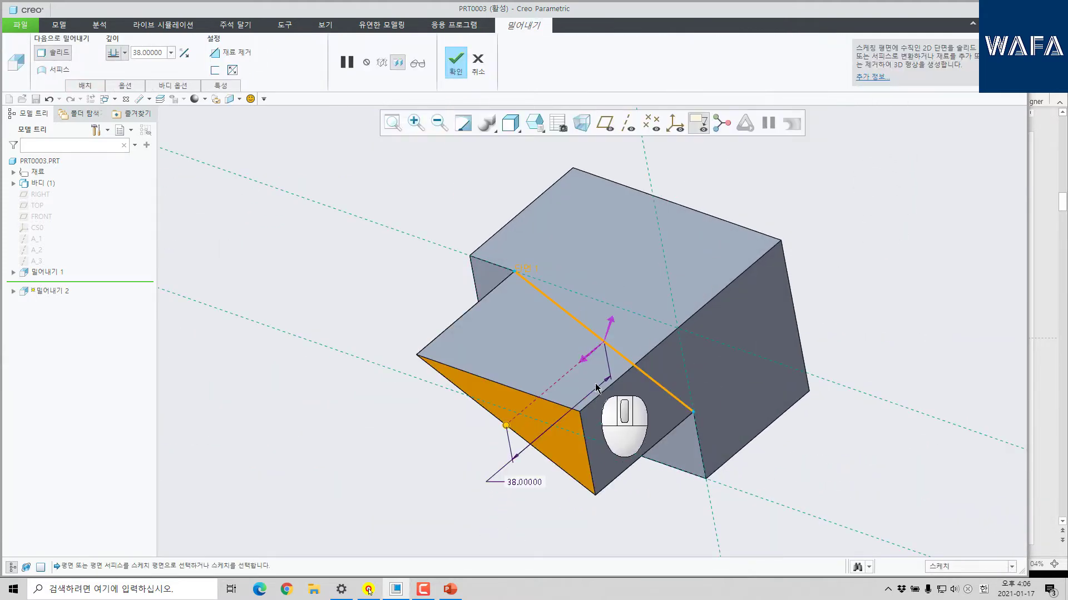
{"action": "left_click", "coordinate": [588, 359]}
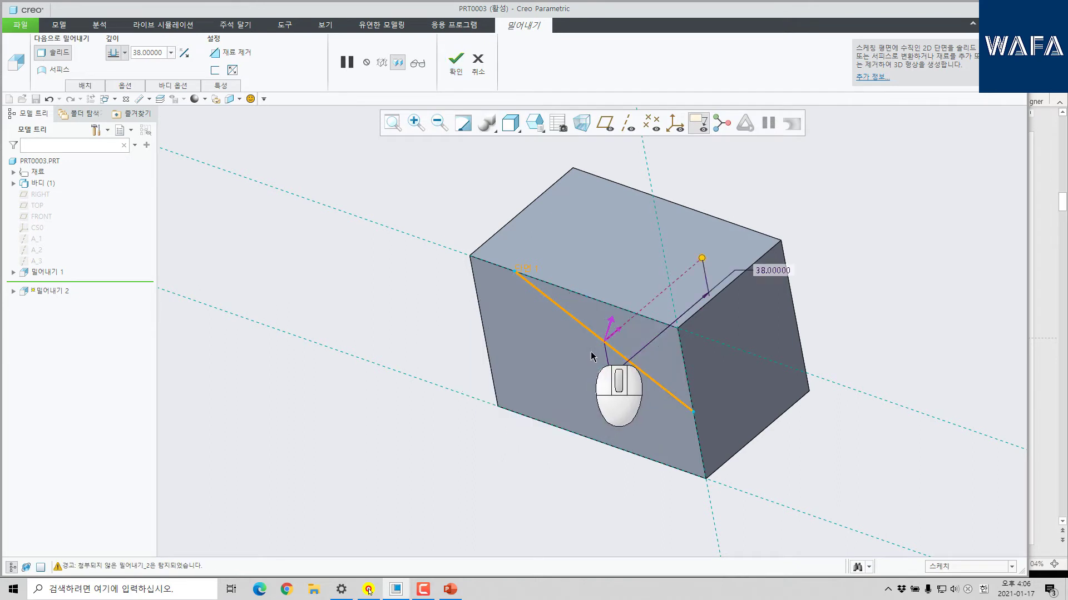
{"action": "left_click", "coordinate": [232, 56]}
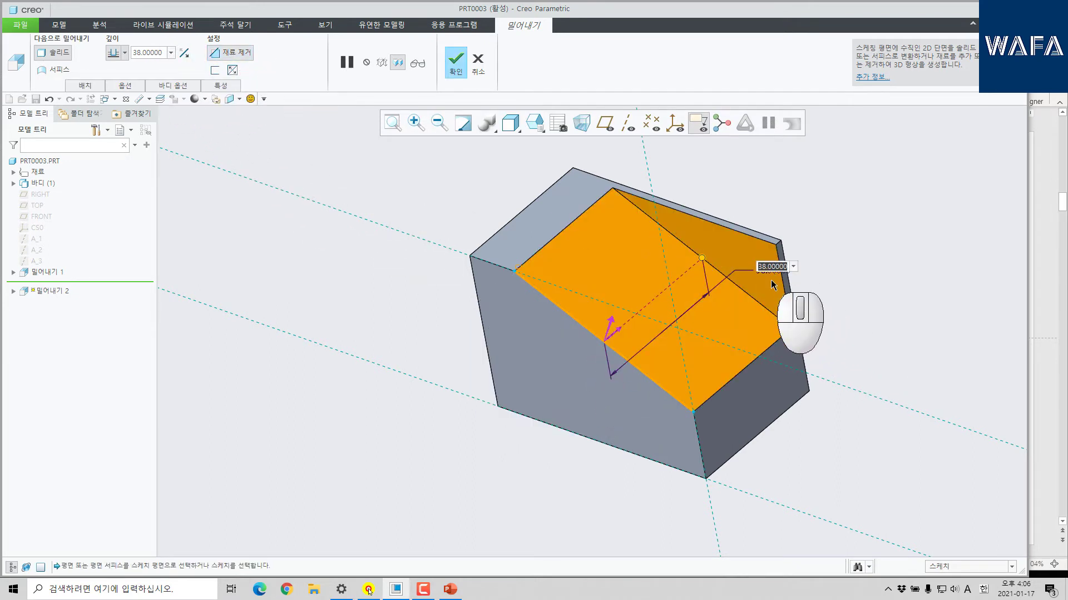
{"action": "middle_click", "coordinate": [771, 285]}
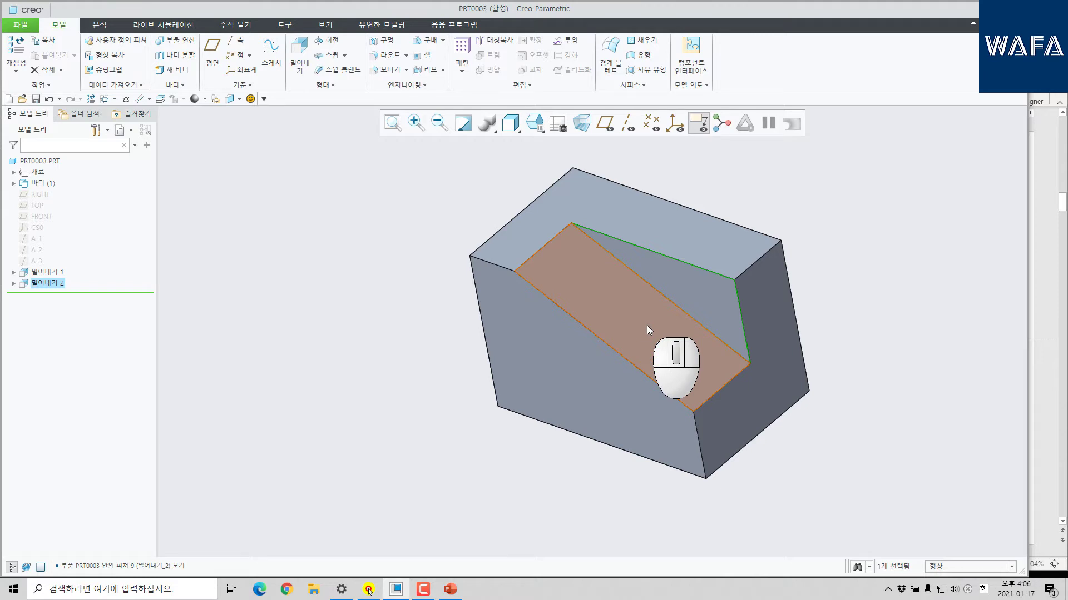
{"action": "left_click", "coordinate": [275, 249]}
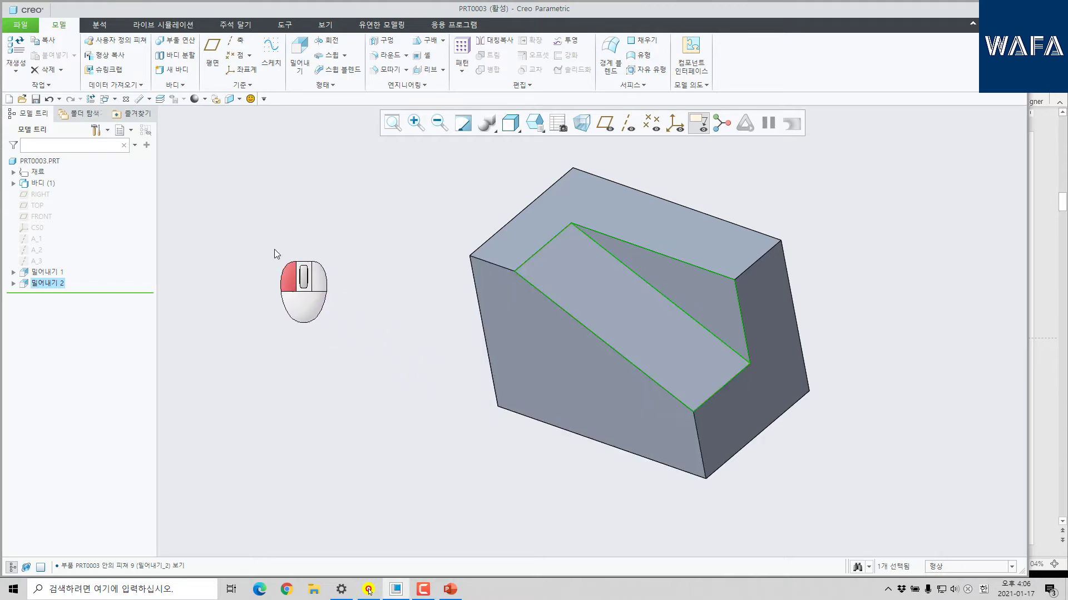
{"action": "key", "text": "ctrl+d"}
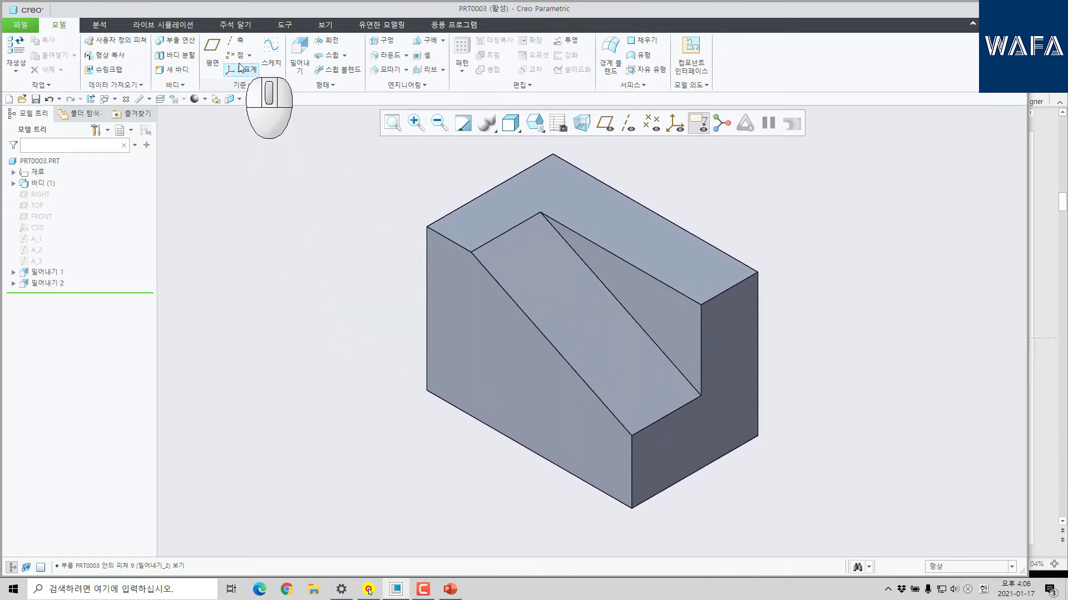
Place a datum point on the block's upper back edge at a real offset of 10 from its right end.
{"action": "left_click", "coordinate": [233, 55]}
{"action": "left_click", "coordinate": [730, 256]}
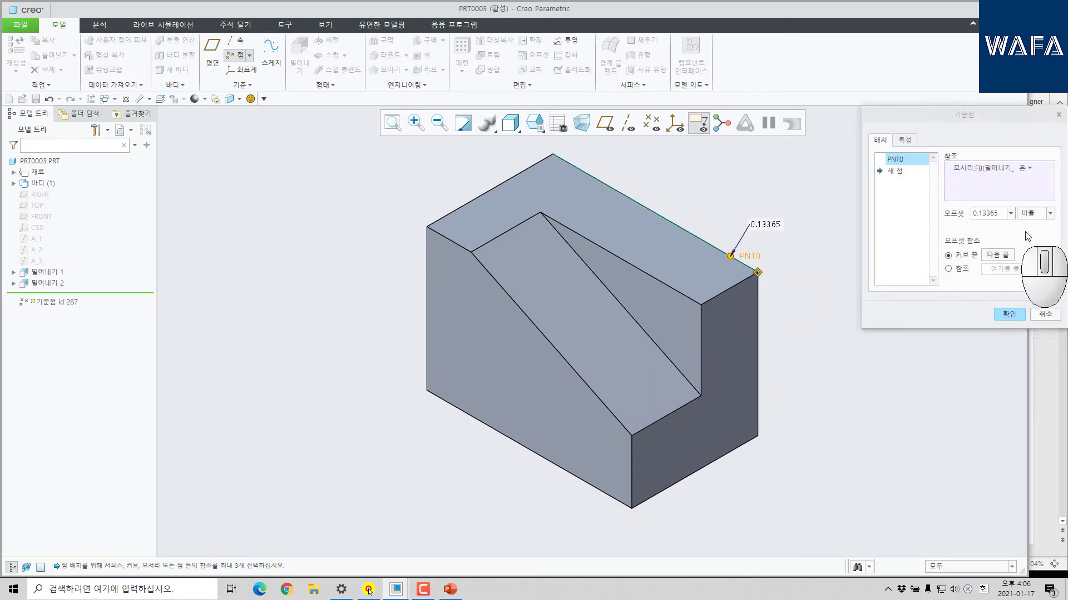
{"action": "left_click", "coordinate": [1041, 215]}
{"action": "left_click", "coordinate": [1033, 228]}
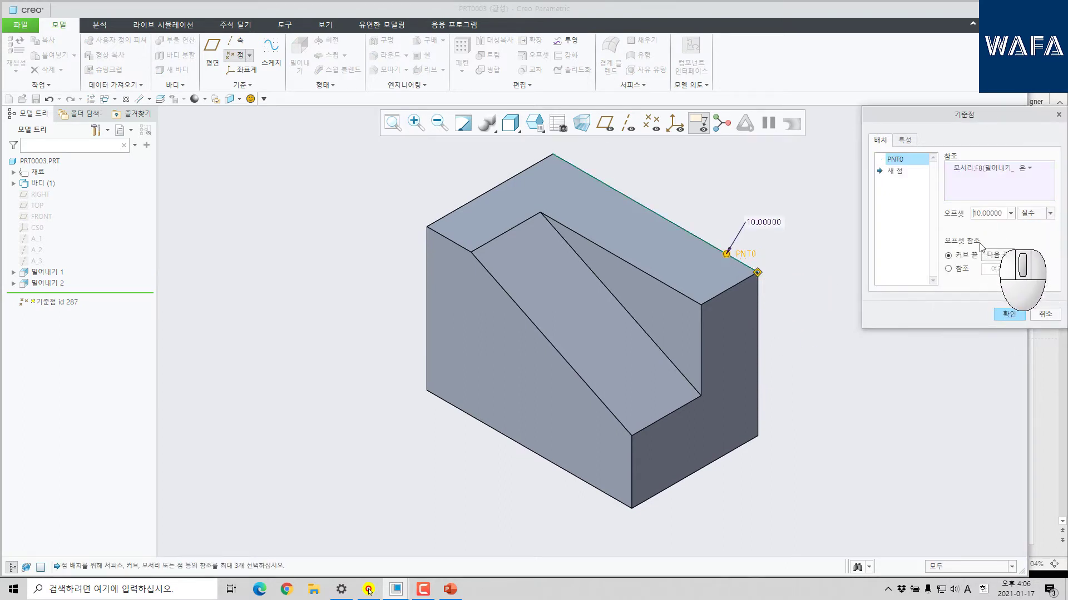
{"action": "middle_click", "coordinate": [861, 386]}
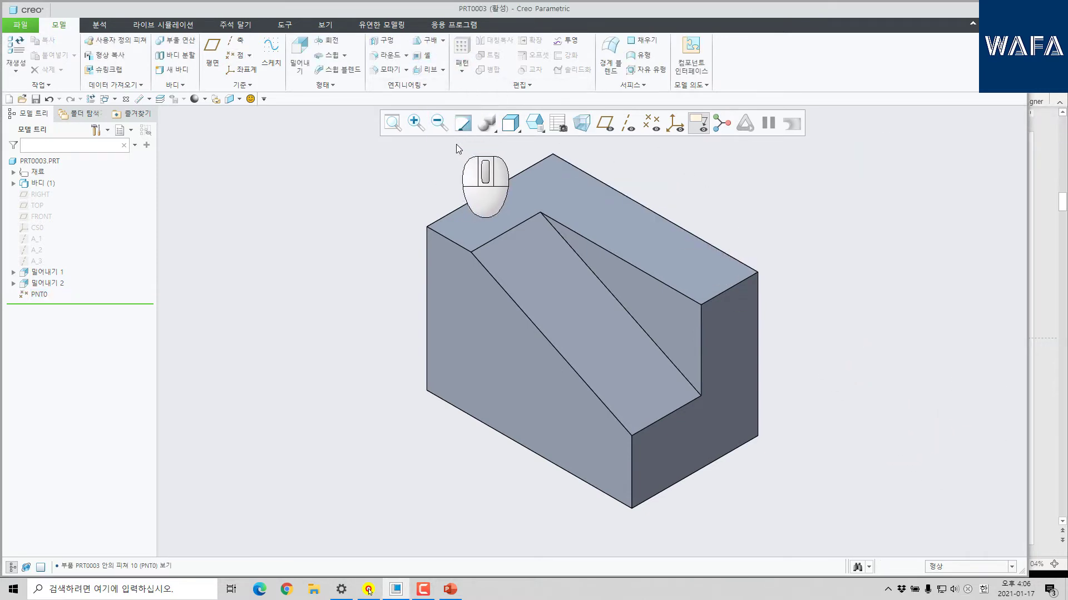
Edit the datum point feature to add a second point on the lower front edge, with a real-length offset measured from its right end.
{"action": "left_click", "coordinate": [37, 295]}
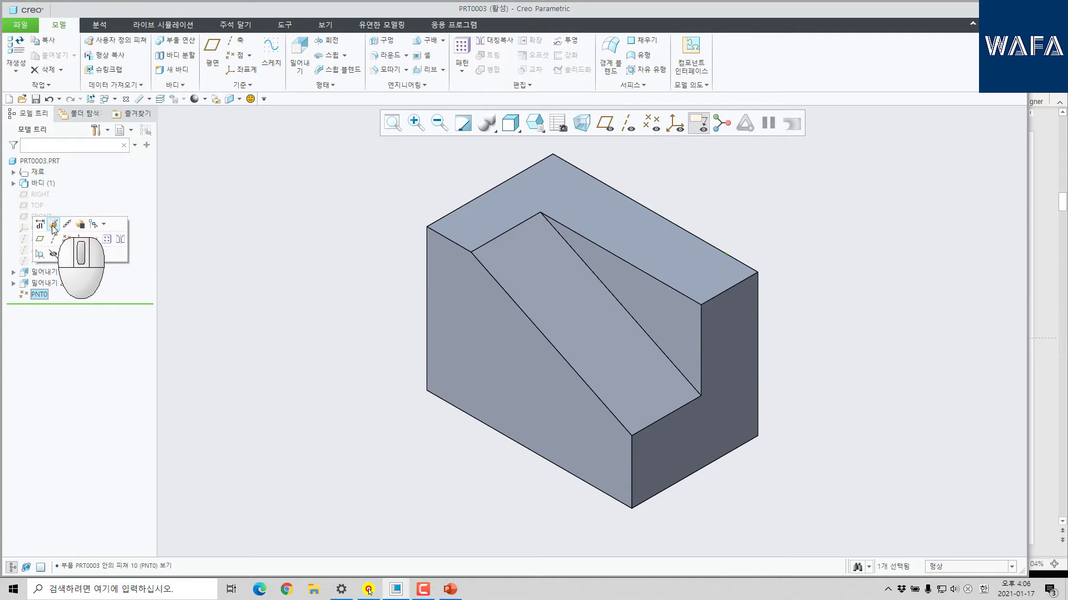
{"action": "left_click", "coordinate": [53, 226]}
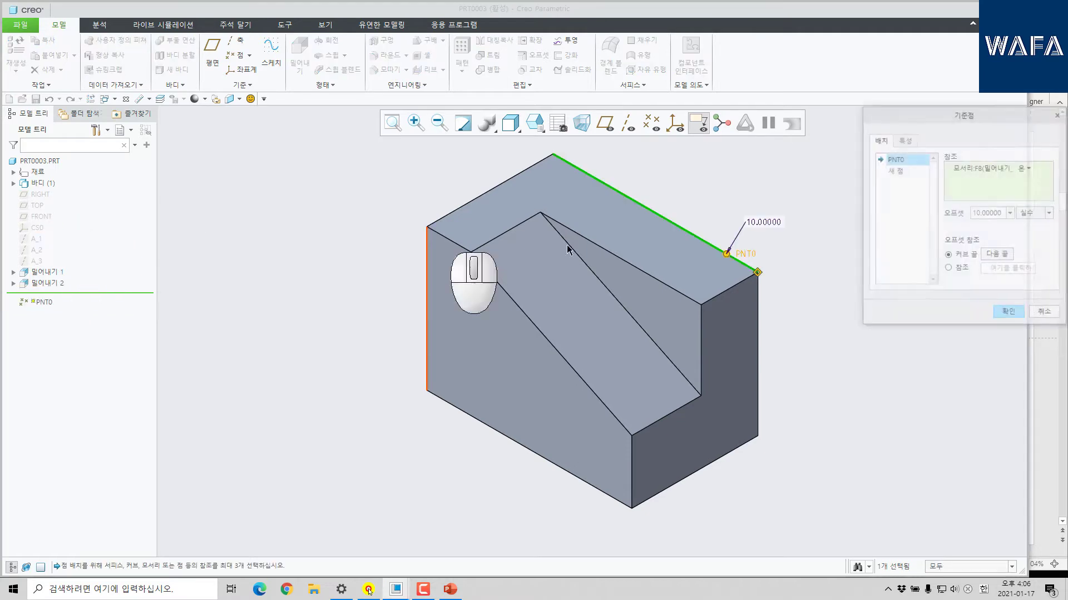
{"action": "left_click", "coordinate": [895, 170]}
{"action": "left_click", "coordinate": [582, 482]}
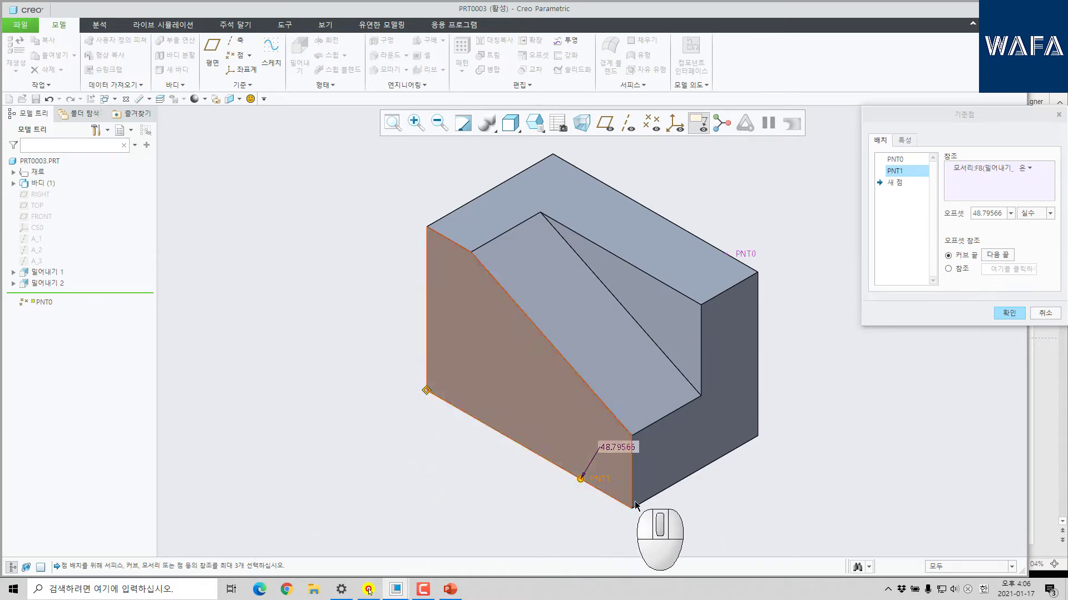
{"action": "left_click", "coordinate": [1001, 256]}
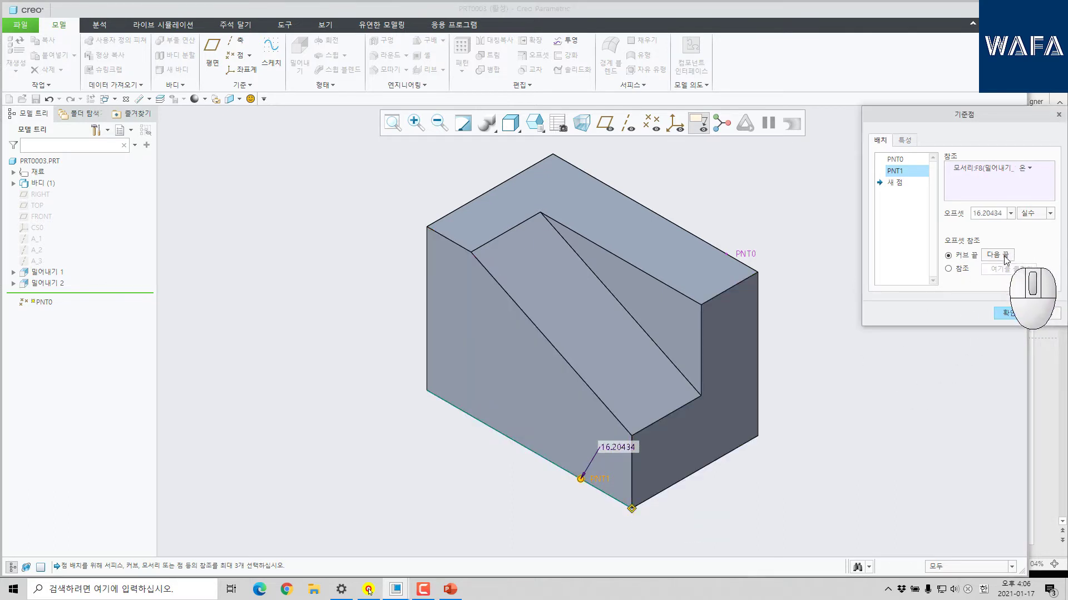
{"action": "double_click", "coordinate": [1001, 214]}
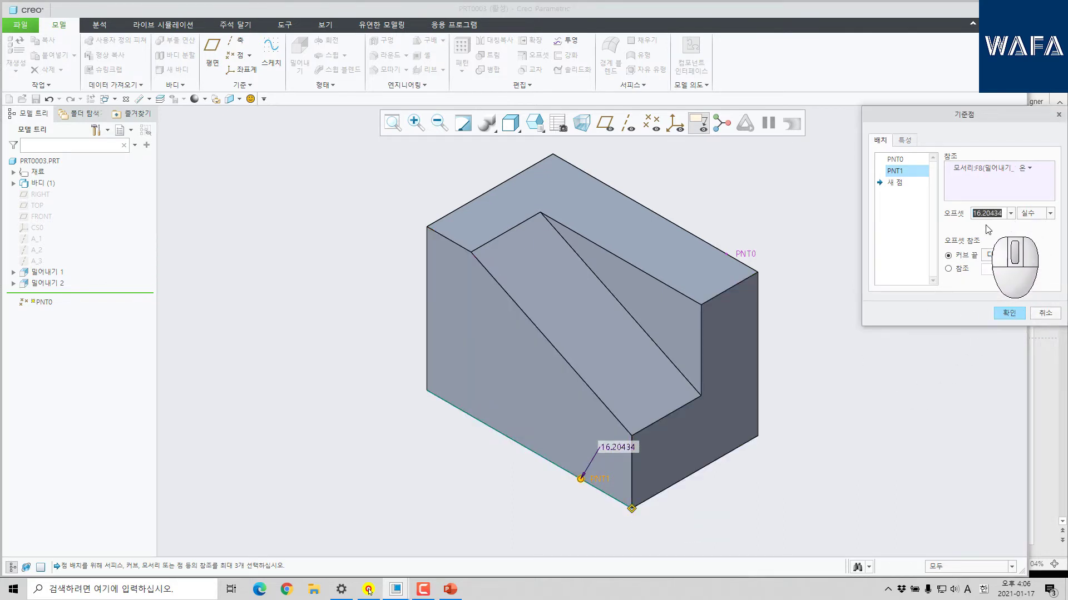
{"action": "left_click", "coordinate": [1010, 313]}
Display the datum points, create a datum plane through PNT0, the step's upper corner and the lower back right corner, and Solidify-cut the corner outside it.
{"action": "left_click", "coordinate": [652, 122]}
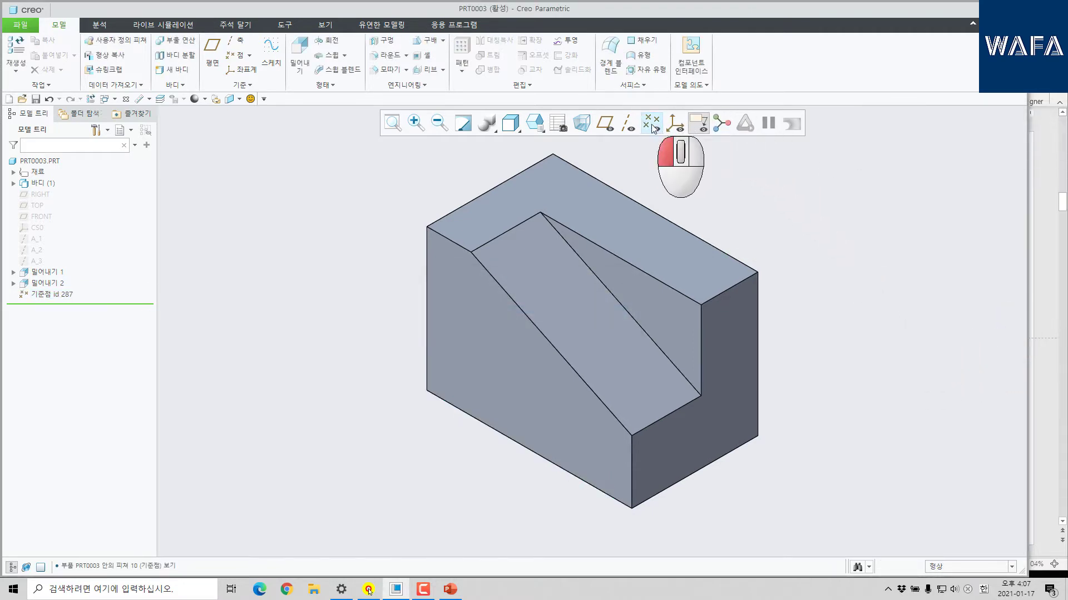
{"action": "left_click", "coordinate": [211, 52]}
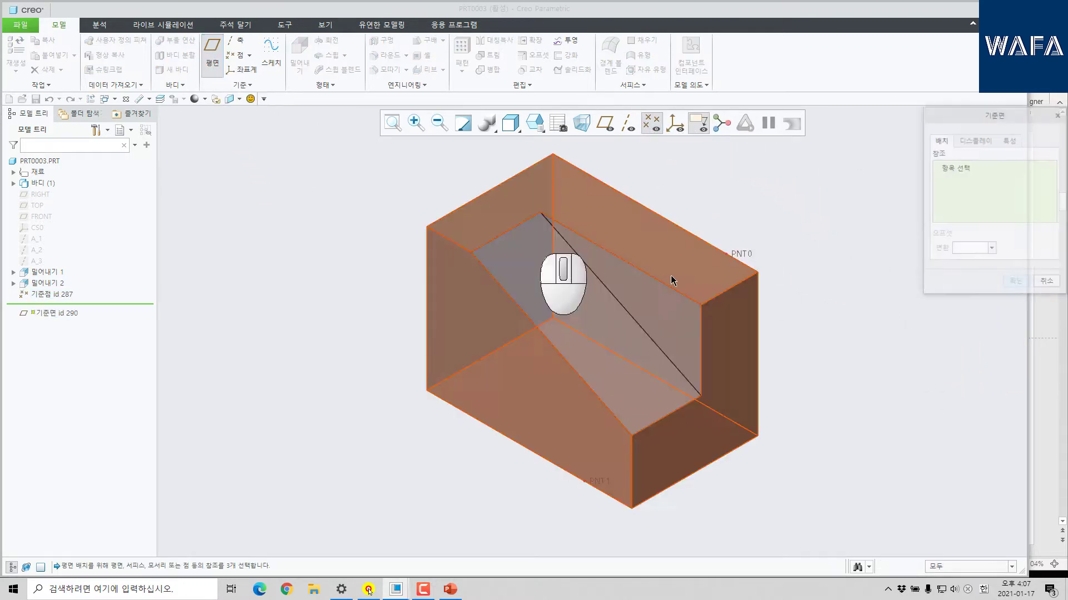
{"action": "left_click", "coordinate": [743, 257]}
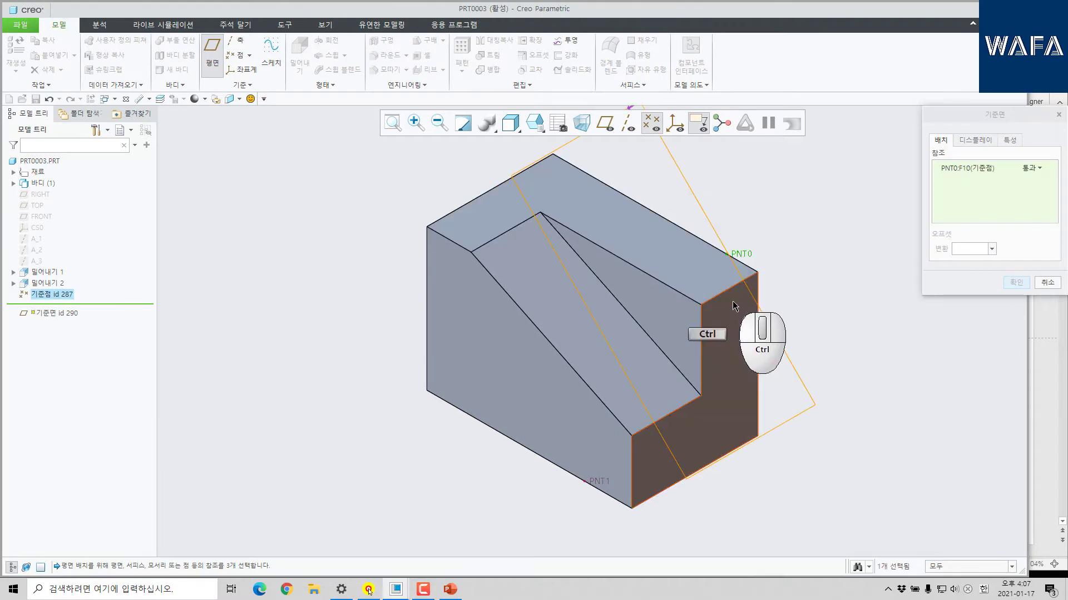
{"action": "left_click", "coordinate": [701, 304], "text": "ctrl"}
{"action": "left_click", "coordinate": [757, 436], "text": "ctrl"}
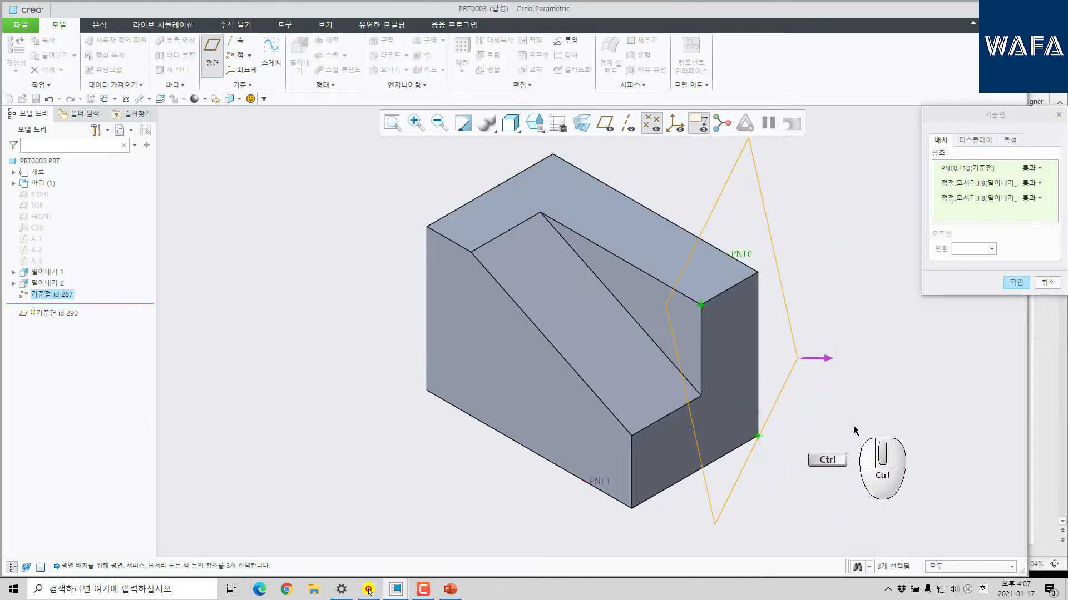
{"action": "middle_click", "coordinate": [836, 402]}
{"action": "left_click", "coordinate": [570, 69]}
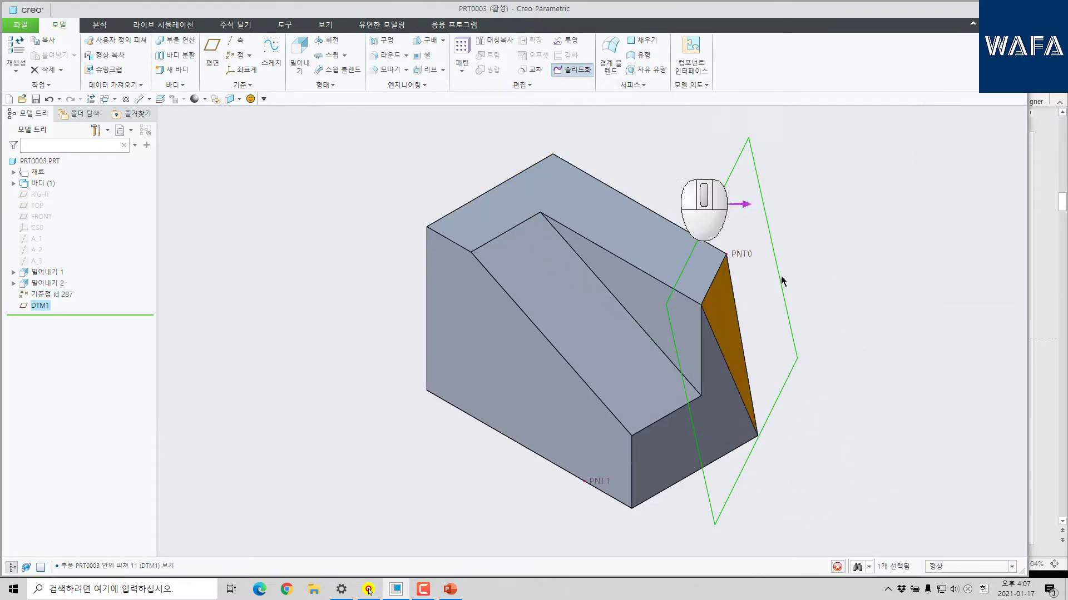
{"action": "middle_click", "coordinate": [825, 316]}
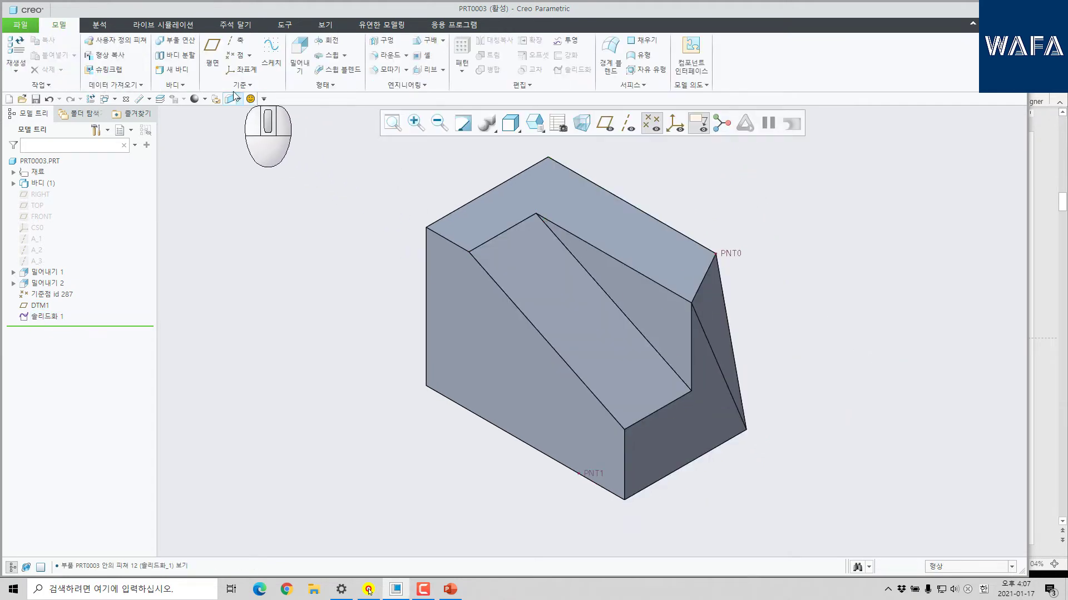
Create a datum plane through PNT1, the slope's lower front corner and the lower back right corner, and remove the bottom corner with Solidify.
{"action": "left_click", "coordinate": [211, 53]}
{"action": "left_click", "coordinate": [593, 479]}
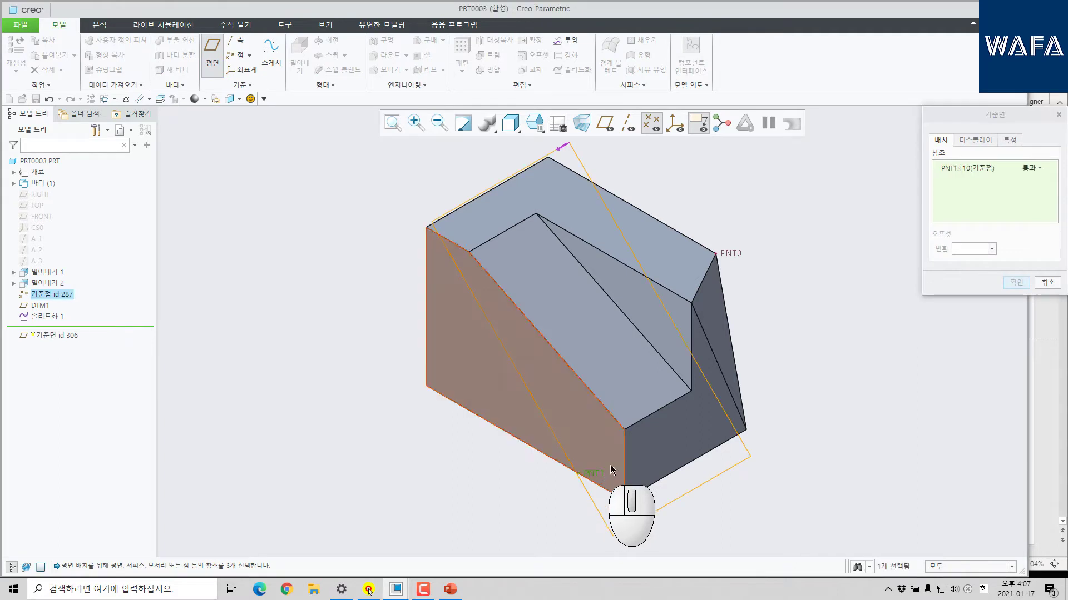
{"action": "left_click", "coordinate": [624, 429], "text": "ctrl"}
{"action": "left_click", "coordinate": [747, 432], "text": "ctrl"}
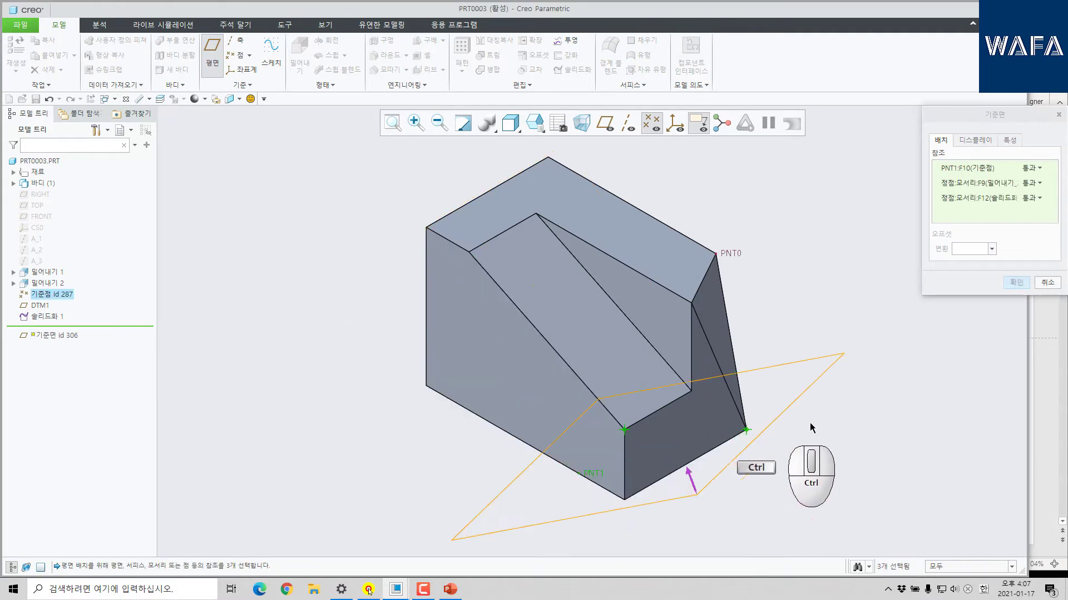
{"action": "middle_click", "coordinate": [840, 357]}
{"action": "left_click", "coordinate": [579, 69]}
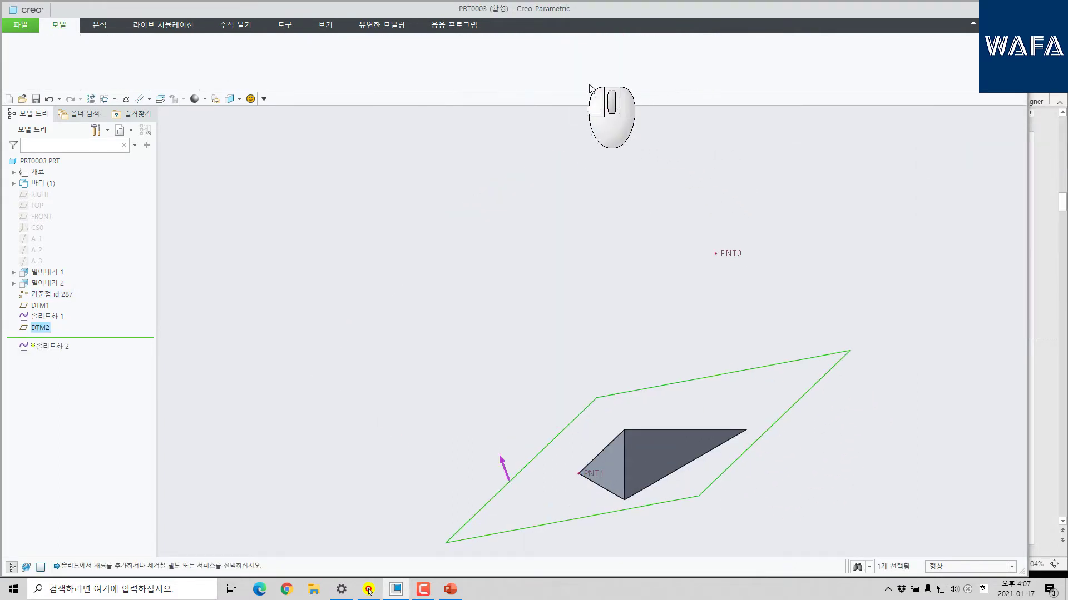
{"action": "middle_click", "coordinate": [492, 339]}
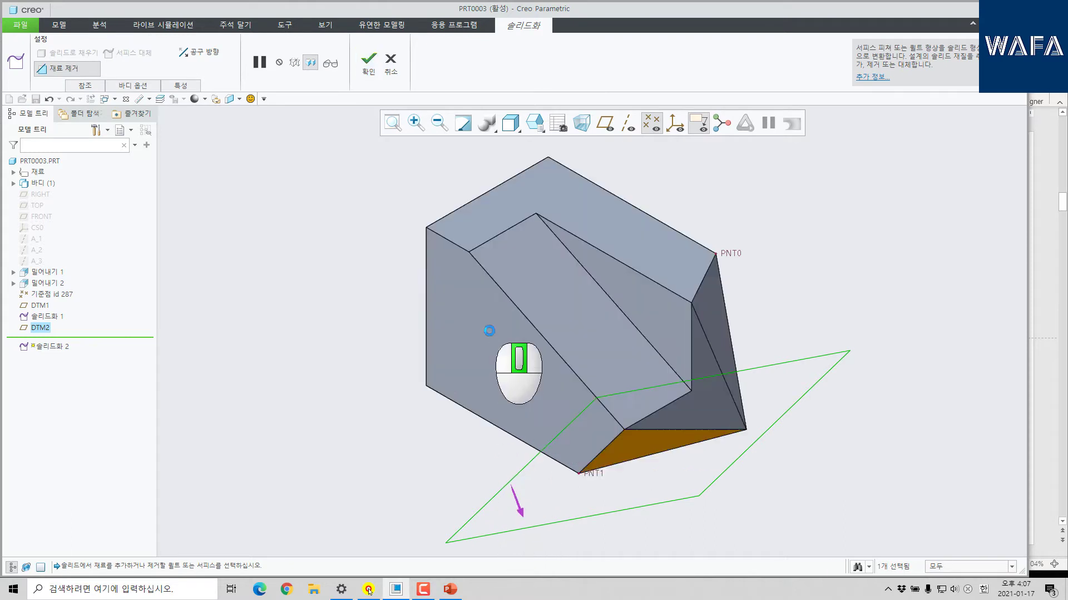
Hide the datum points and examine the finished block from several directions.
{"action": "left_click", "coordinate": [652, 124]}
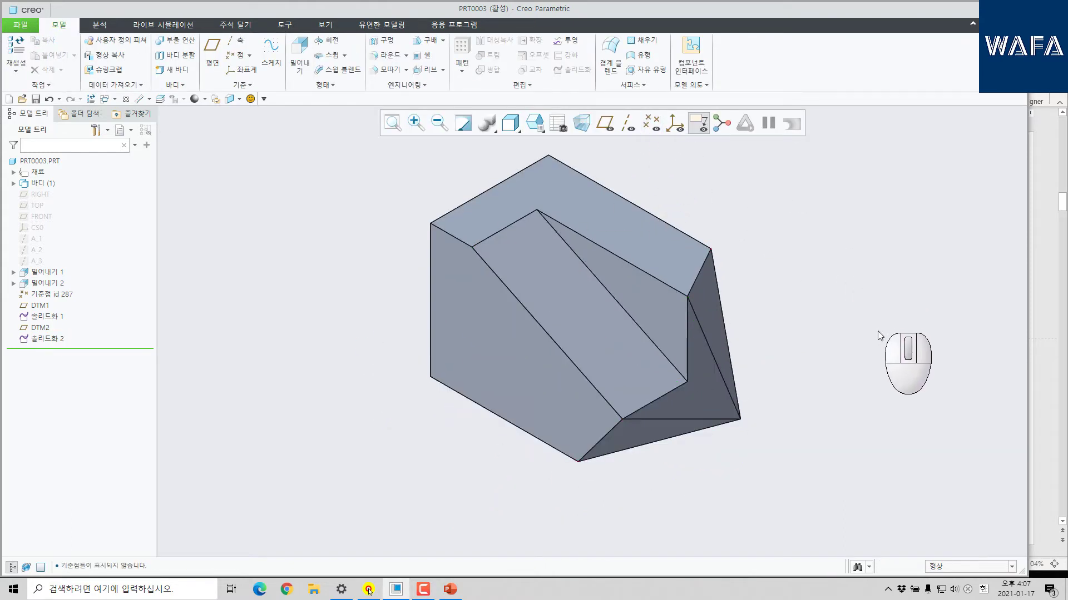
{"action": "key", "text": "f"}
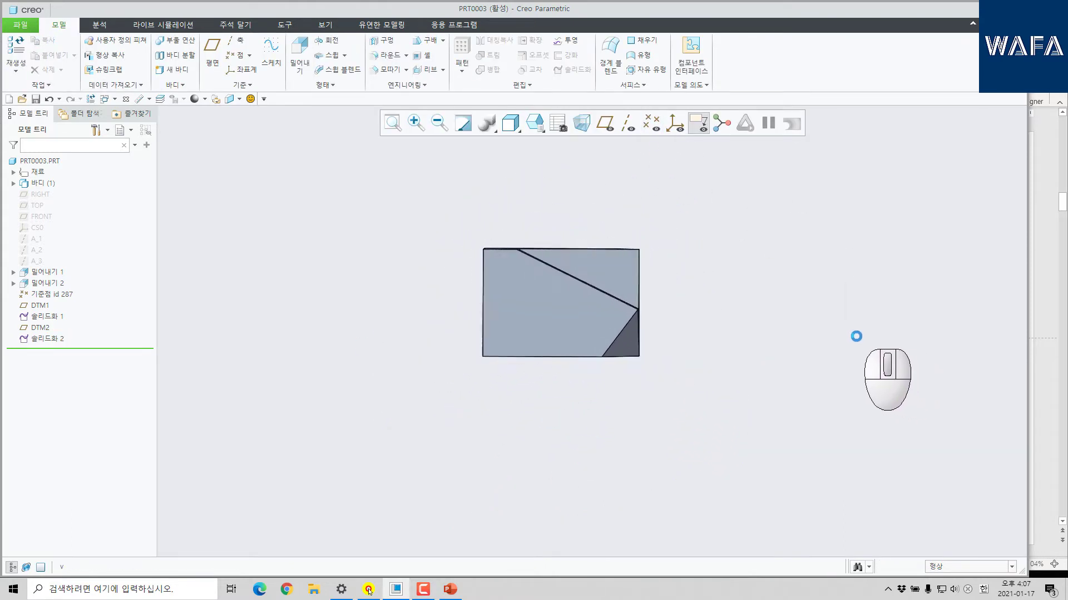
{"action": "middle_click_drag", "start_coordinate": [805, 344], "coordinate": [848, 343]}
{"action": "scroll", "coordinate": [578, 228], "scroll_direction": "up", "scroll_amount": 4}
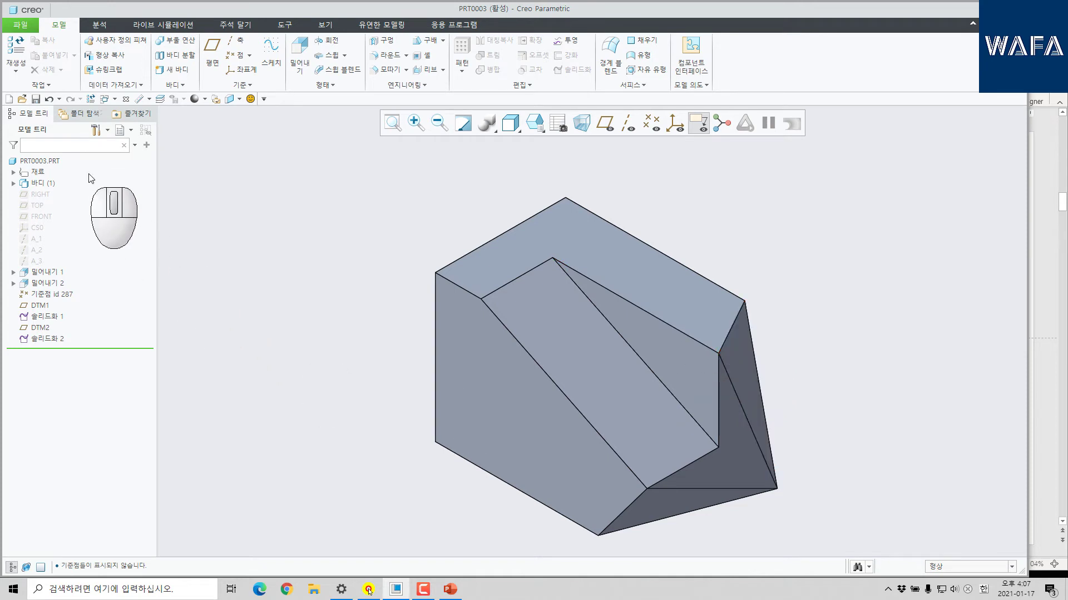
Close the finished block, erase it from session memory, and create a new part.
{"action": "left_click", "coordinate": [102, 113]}
{"action": "left_click", "coordinate": [143, 56]}
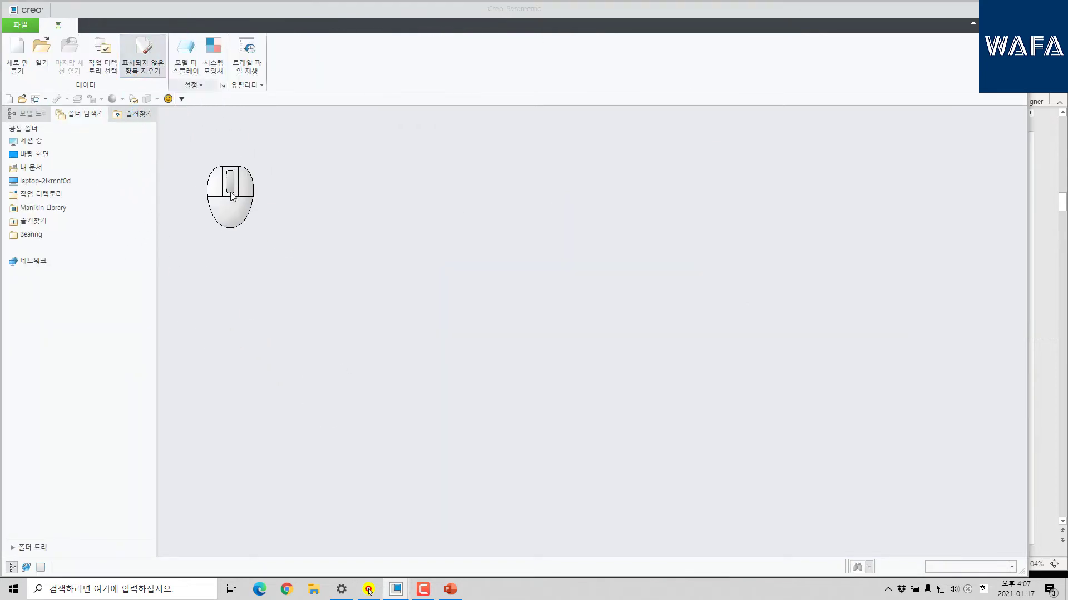
{"action": "left_click", "coordinate": [18, 72]}
{"action": "left_click", "coordinate": [576, 422]}
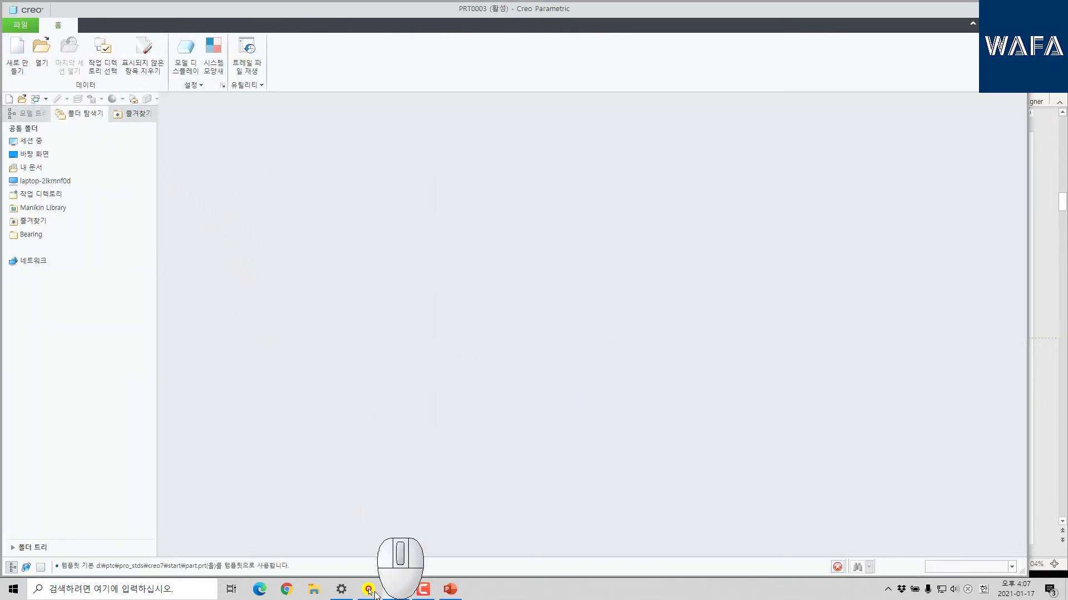
Switch to PowerPoint, study the bent bracket drawing on slide 6, and return to Creo.
{"action": "left_click", "coordinate": [450, 589]}
{"action": "scroll", "coordinate": [578, 439], "scroll_direction": "down", "scroll_amount": 1}
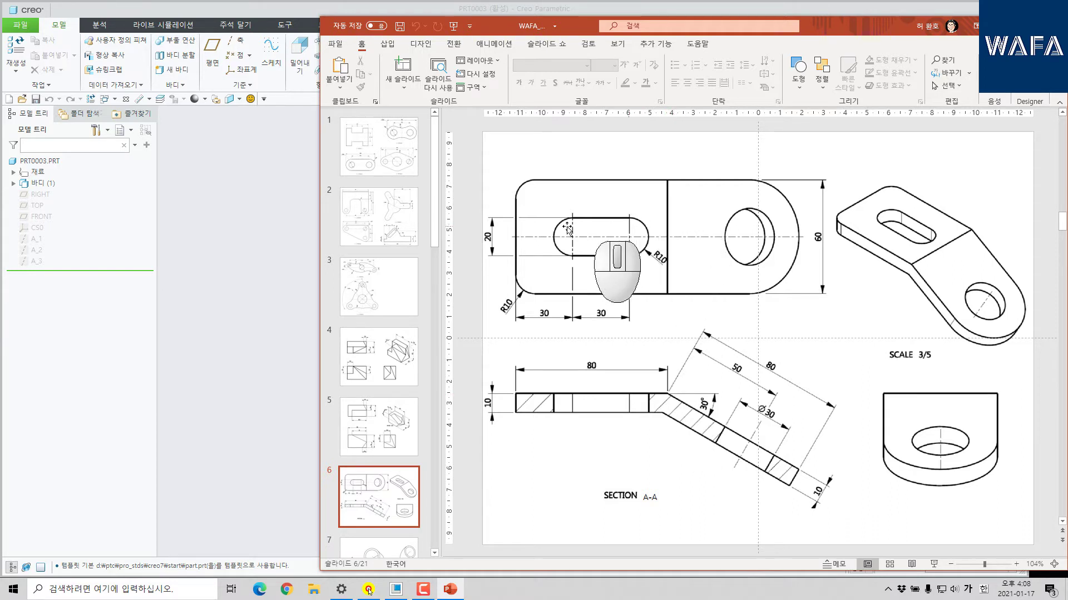
{"action": "left_click", "coordinate": [259, 350]}
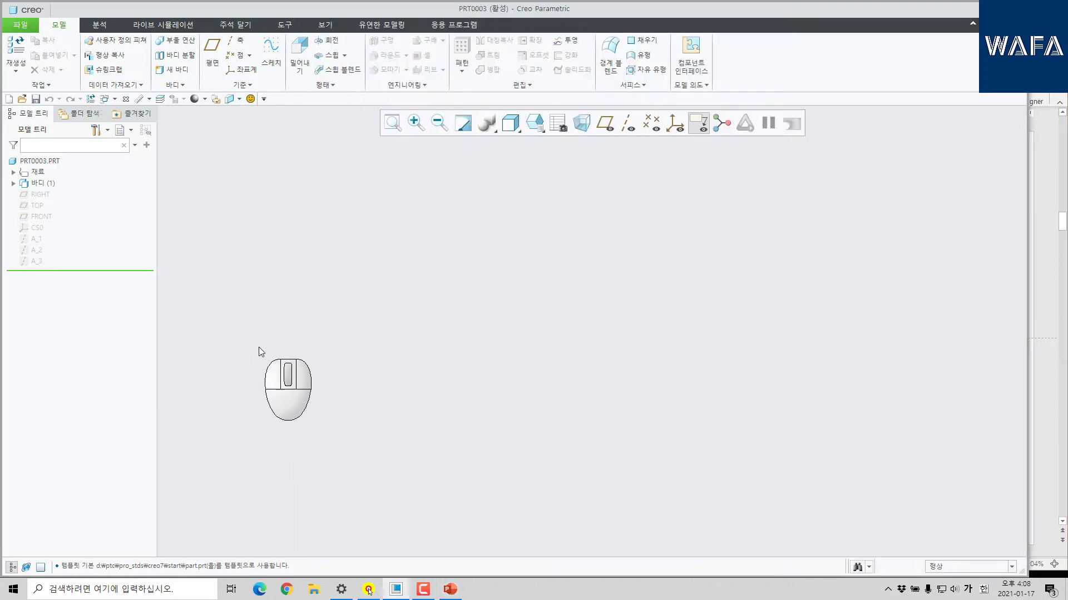
Start an extrusion on the FRONT plane and sketch a horizontal line about 110 long to the origin, continued by a line falling about 41.
{"action": "left_click", "coordinate": [299, 54]}
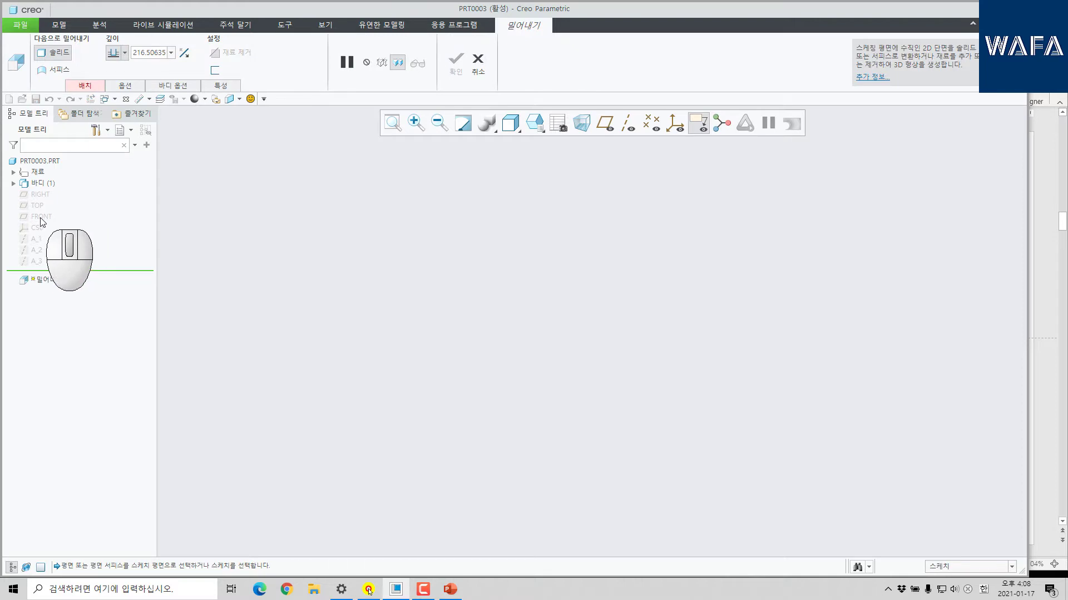
{"action": "left_click", "coordinate": [42, 217]}
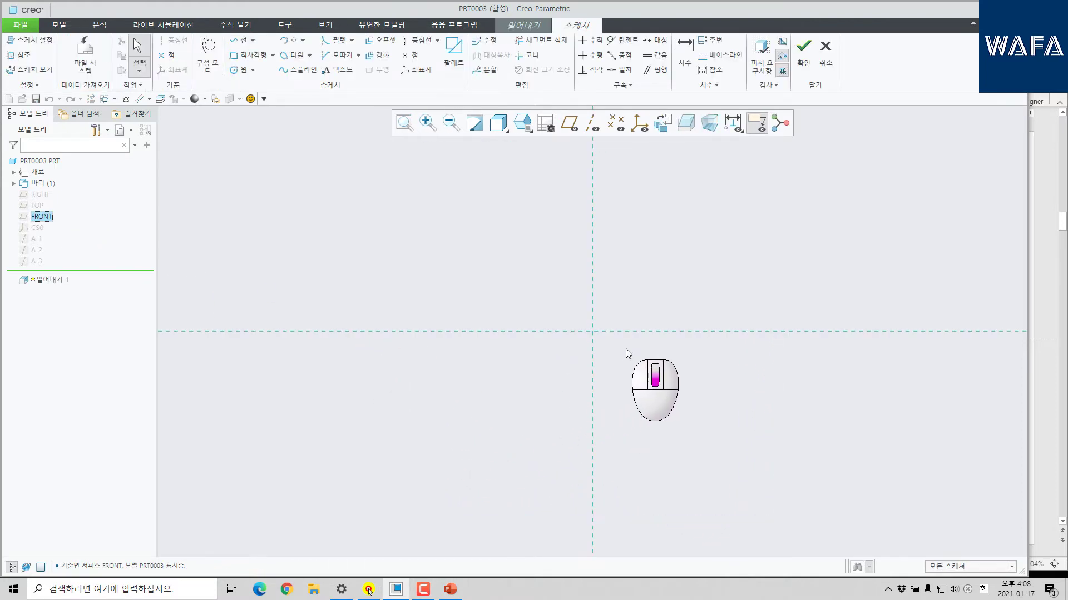
{"action": "left_click", "coordinate": [240, 40]}
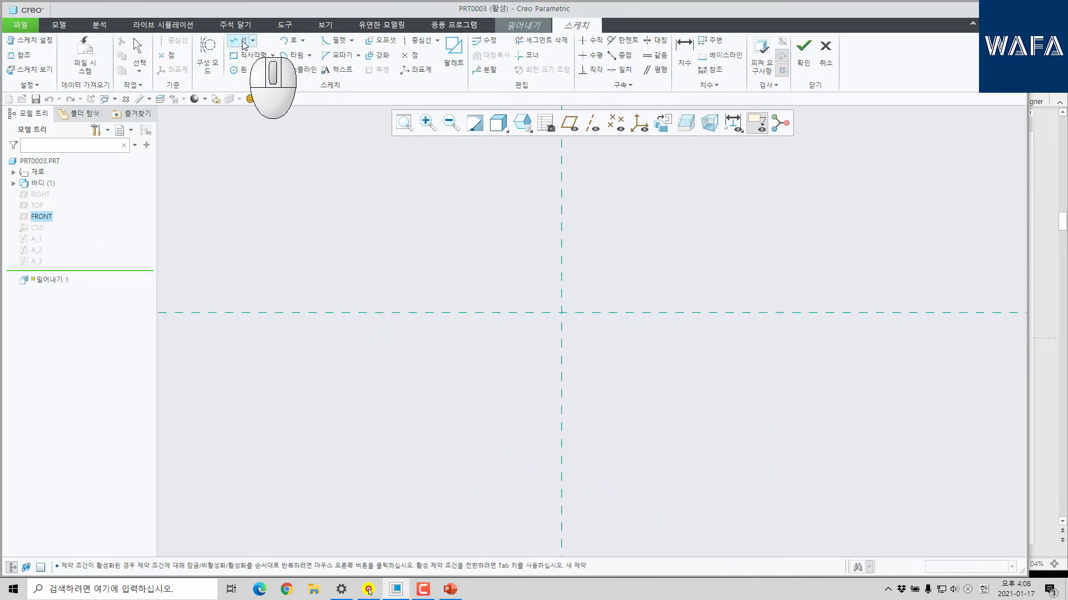
{"action": "left_click", "coordinate": [410, 313]}
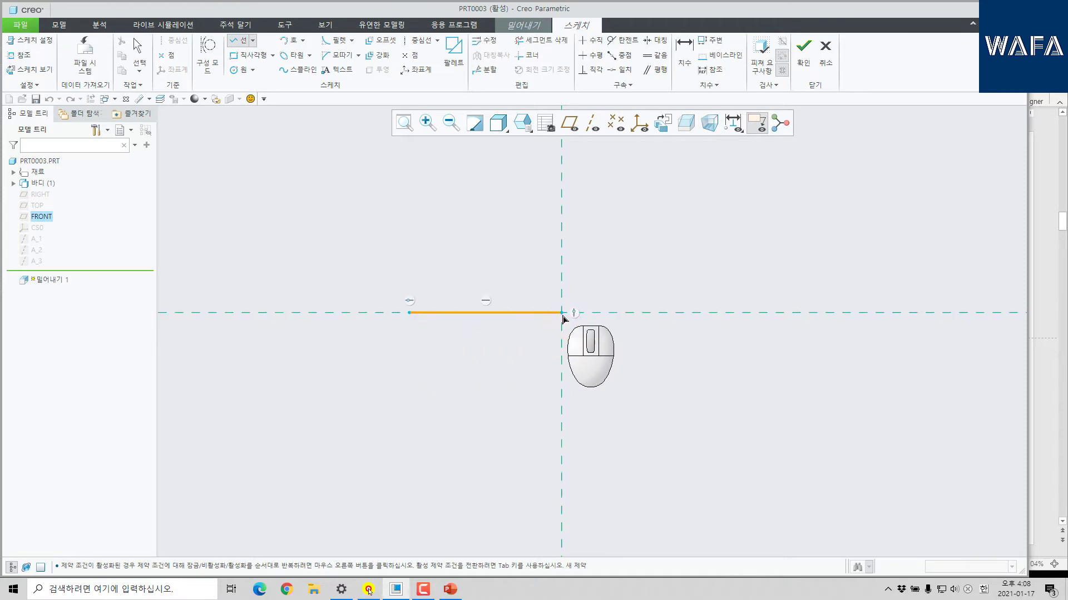
{"action": "left_click", "coordinate": [562, 313]}
{"action": "left_click", "coordinate": [735, 369]}
{"action": "middle_click", "coordinate": [770, 455]}
{"action": "middle_click", "coordinate": [770, 455]}
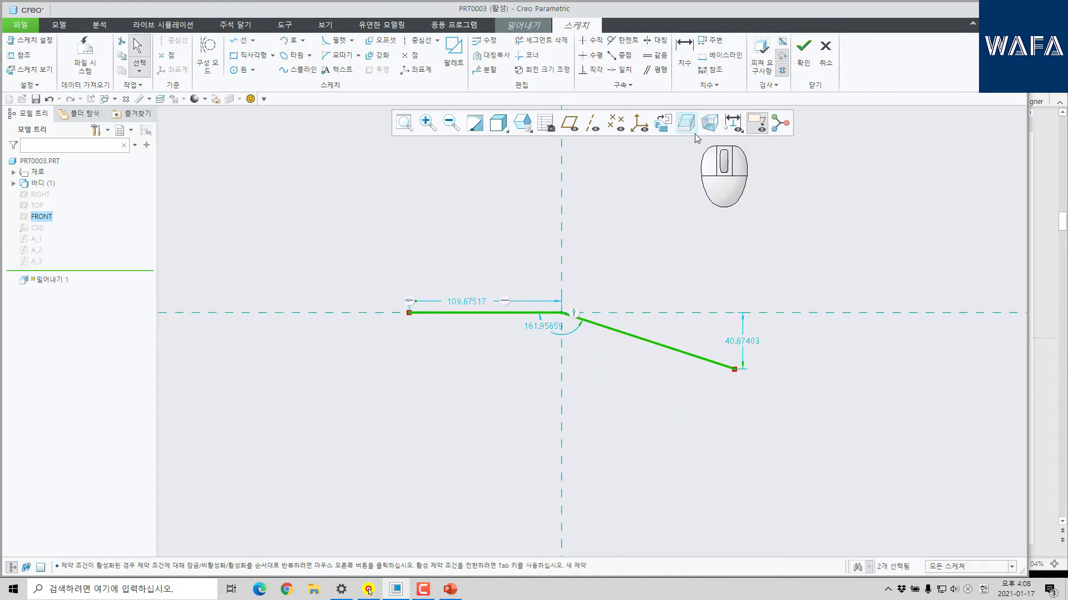
Make the two sketched lines equal in length and set the horizontal line's length to 80.
{"action": "left_click", "coordinate": [655, 56]}
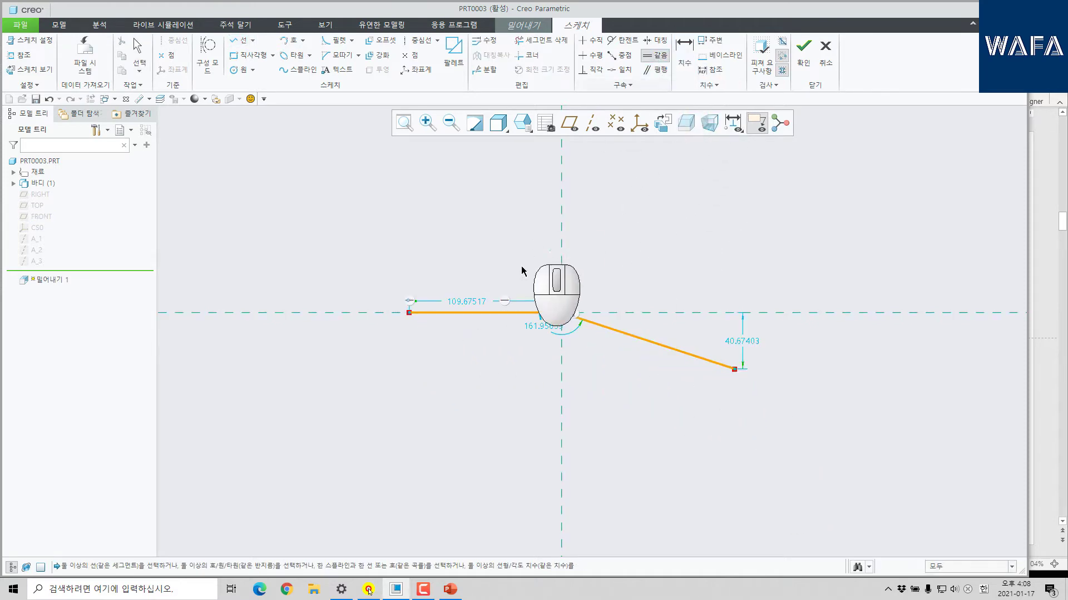
{"action": "left_click", "coordinate": [491, 315]}
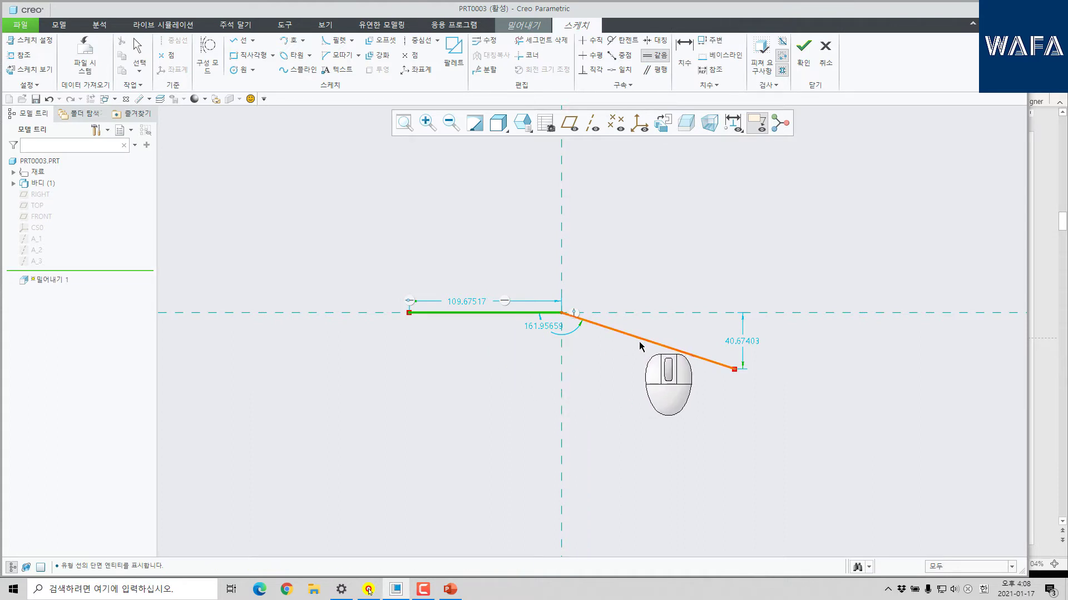
{"action": "left_click", "coordinate": [638, 342]}
{"action": "middle_click", "coordinate": [666, 396]}
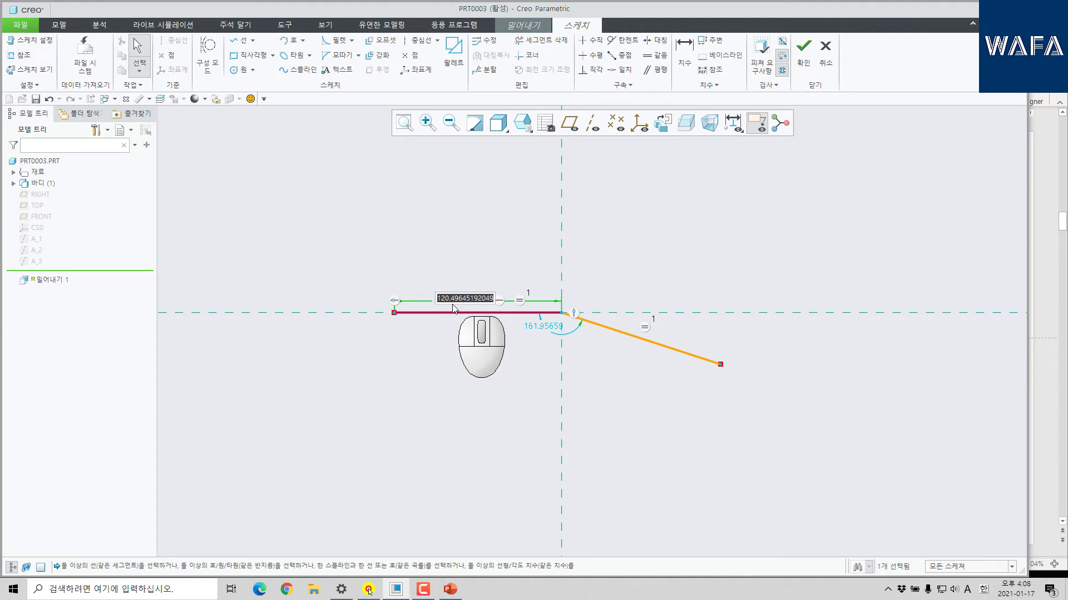
Try to add a separate length dimension to the sloped line.
{"action": "left_click", "coordinate": [684, 50]}
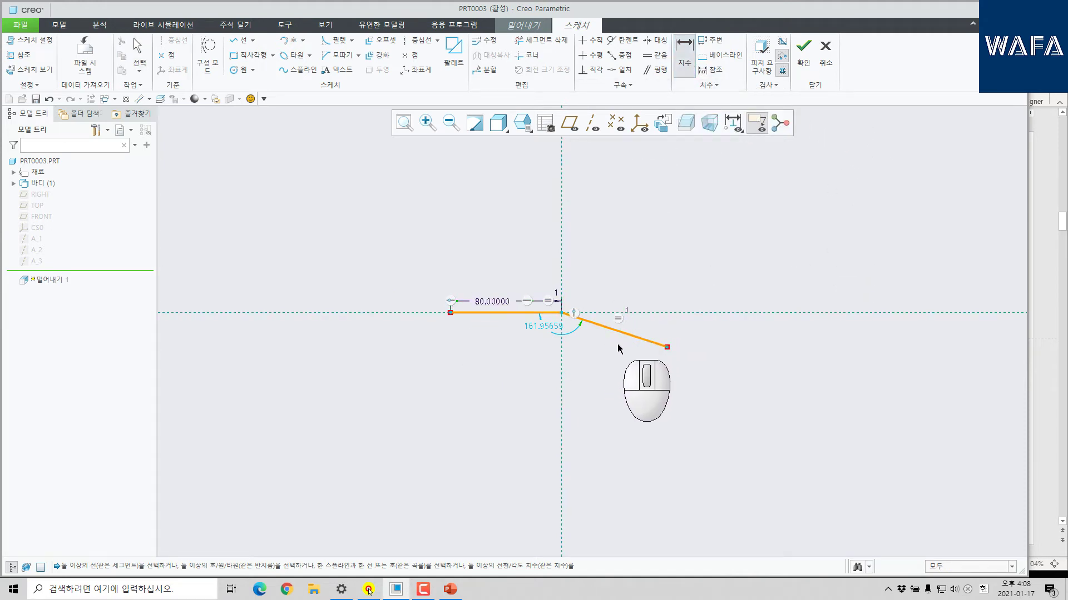
{"action": "left_click", "coordinate": [630, 336]}
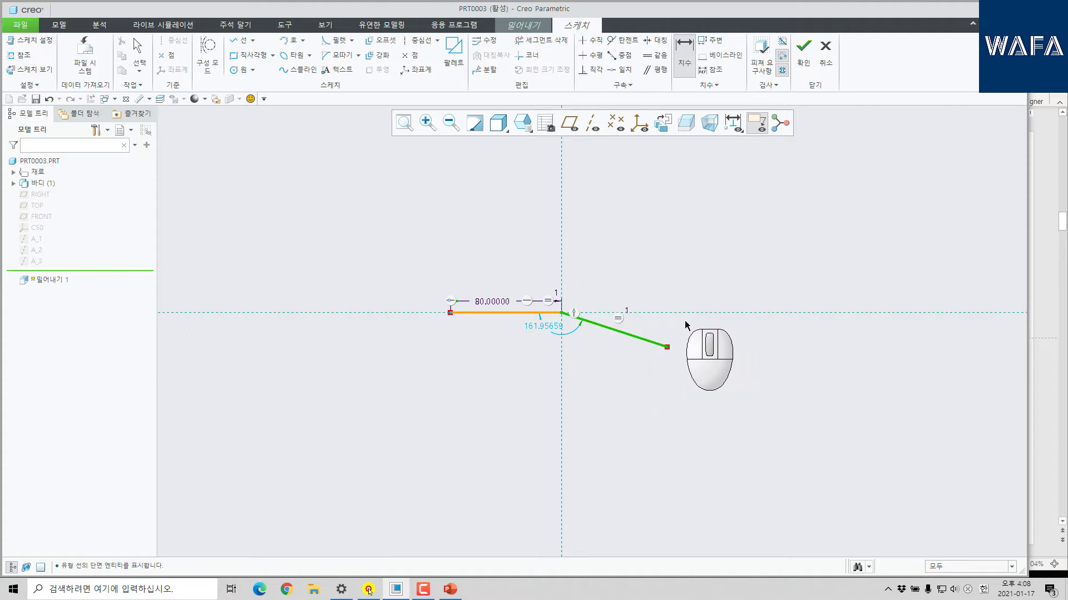
{"action": "middle_click", "coordinate": [720, 335]}
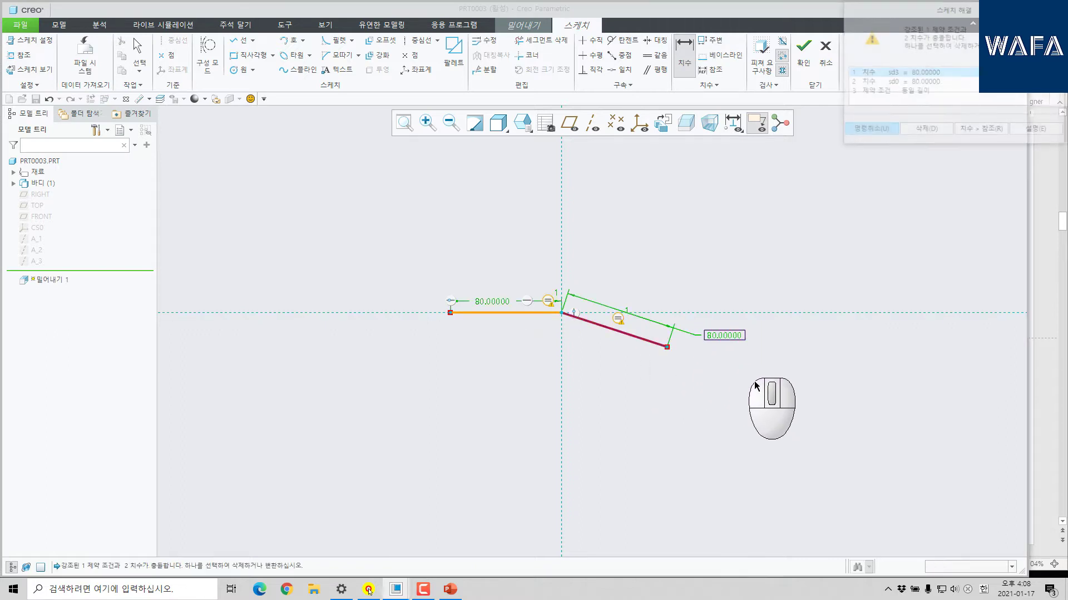
{"action": "left_click", "coordinate": [860, 131]}
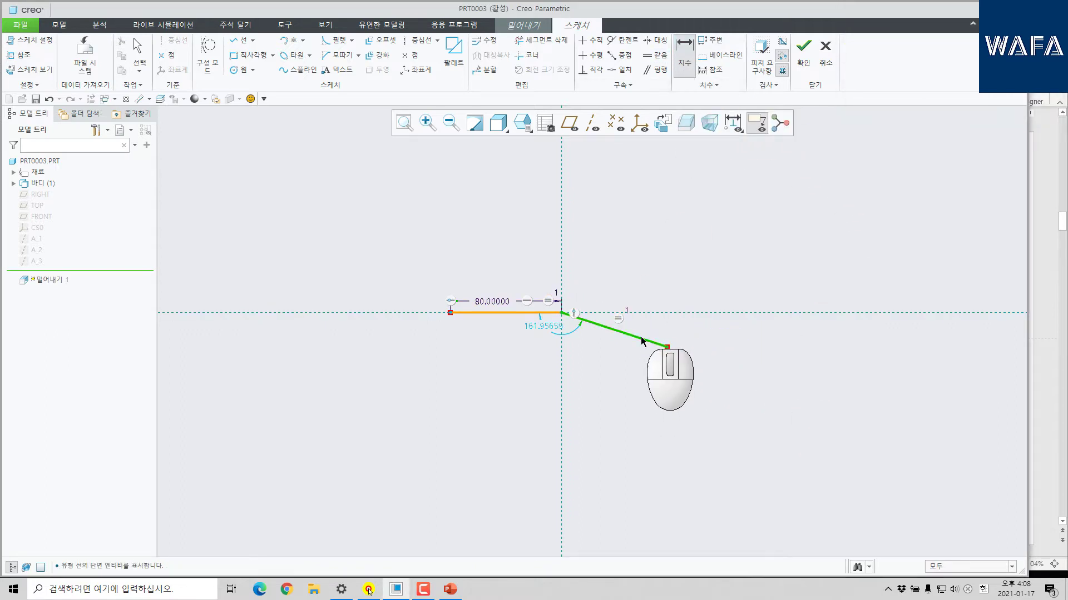
Dimension the sloped line at 30 degrees from the horizontal reference, and accept the open sketch as a surface extrusion.
{"action": "middle_click", "coordinate": [673, 342]}
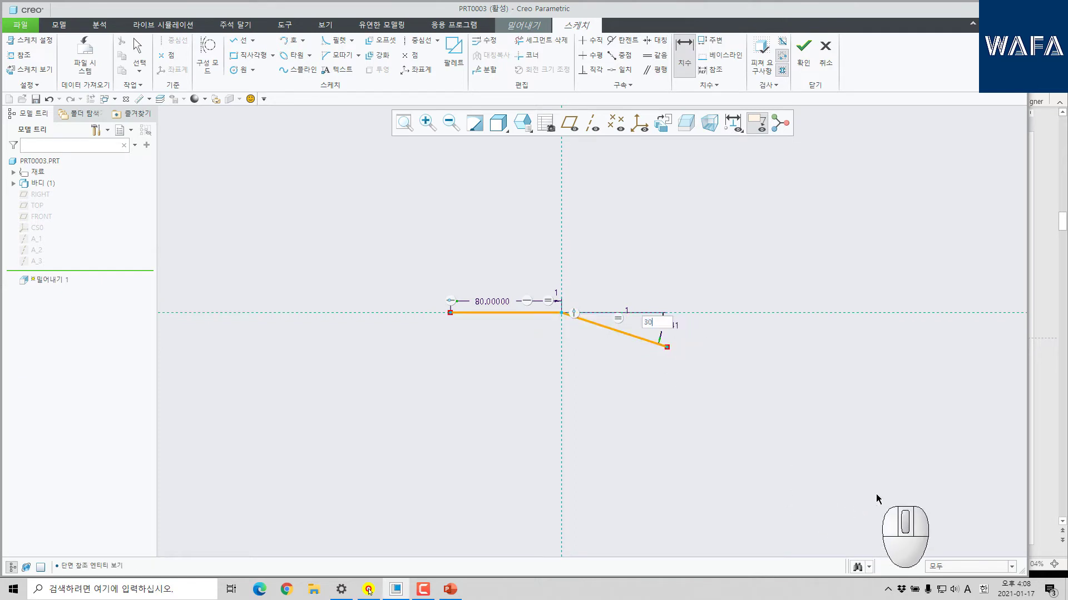
{"action": "middle_click", "coordinate": [810, 440]}
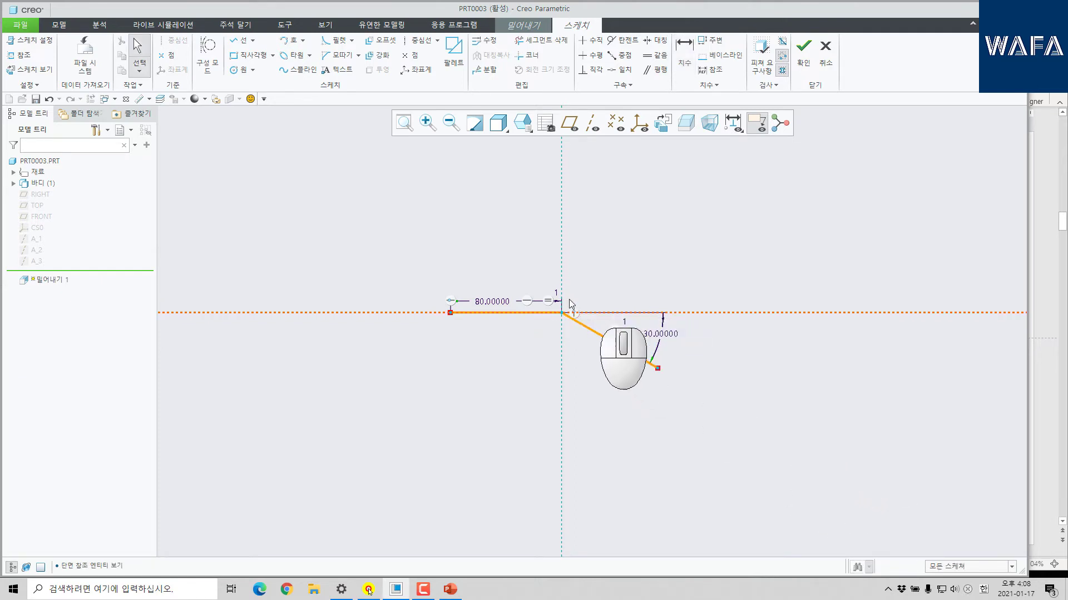
{"action": "scroll", "coordinate": [570, 304], "scroll_direction": "up", "scroll_amount": 2}
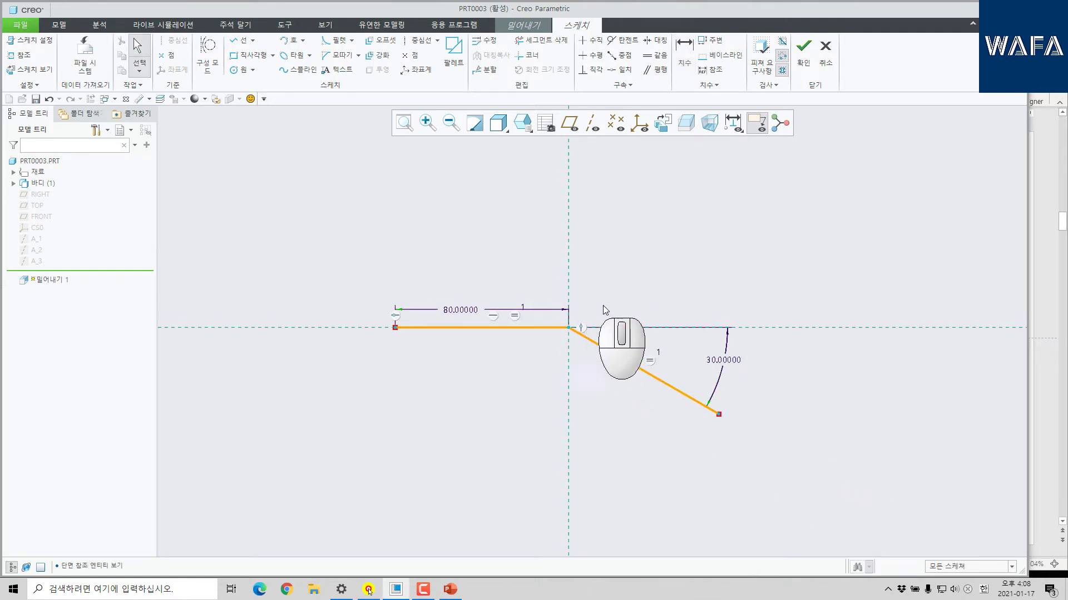
{"action": "left_click", "coordinate": [801, 52]}
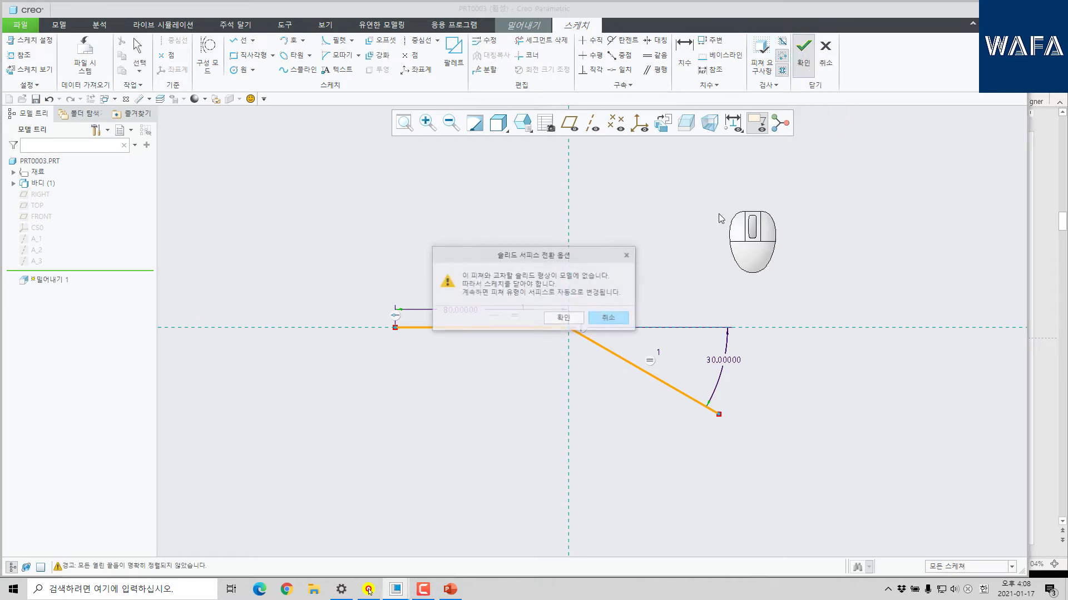
{"action": "left_click", "coordinate": [562, 319]}
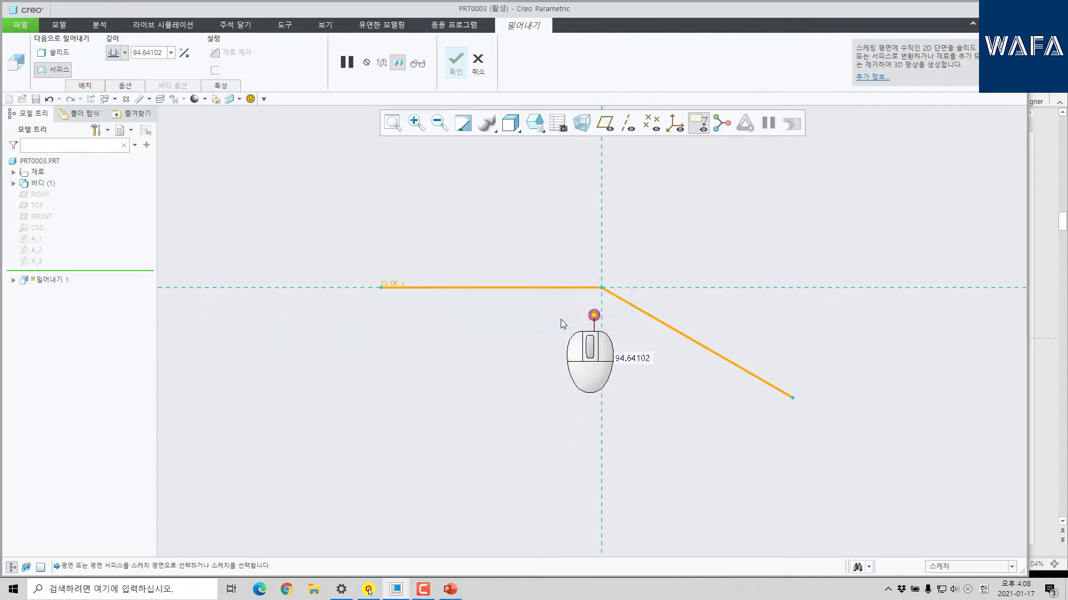
Check the bracket's width on slide 6 and extrude the profile 60 symmetrically about the sketch plane.
{"action": "middle_click_drag", "start_coordinate": [583, 329], "coordinate": [548, 371]}
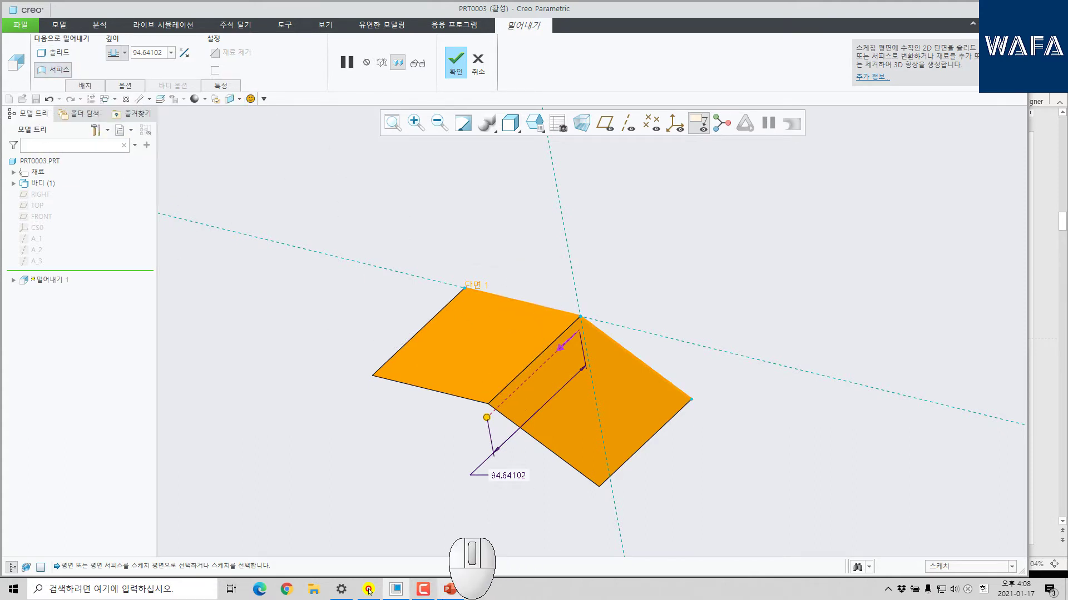
{"action": "left_click", "coordinate": [451, 590]}
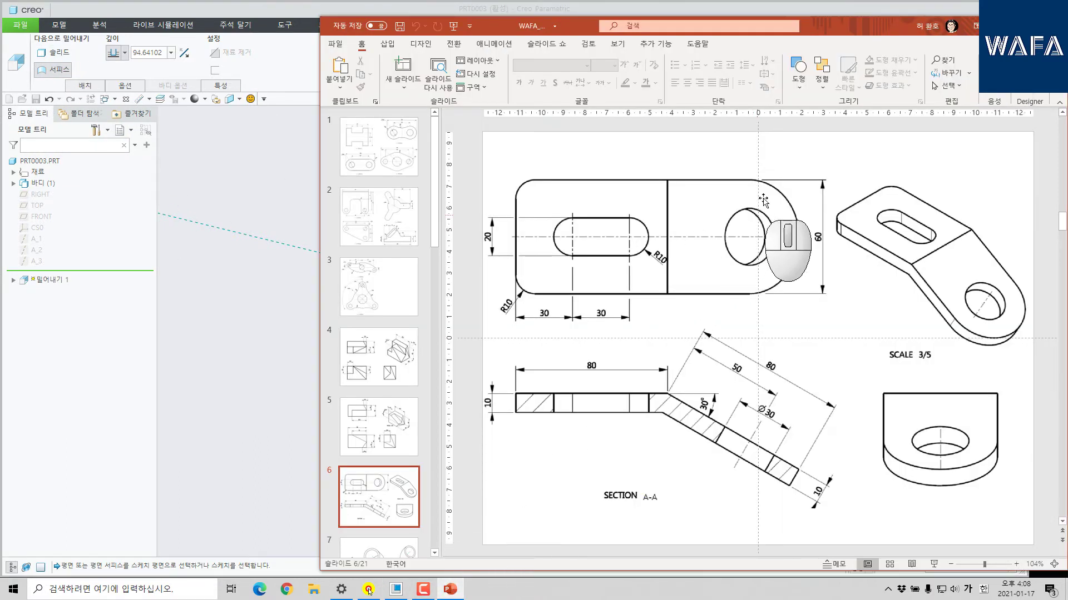
{"action": "left_click", "coordinate": [270, 44]}
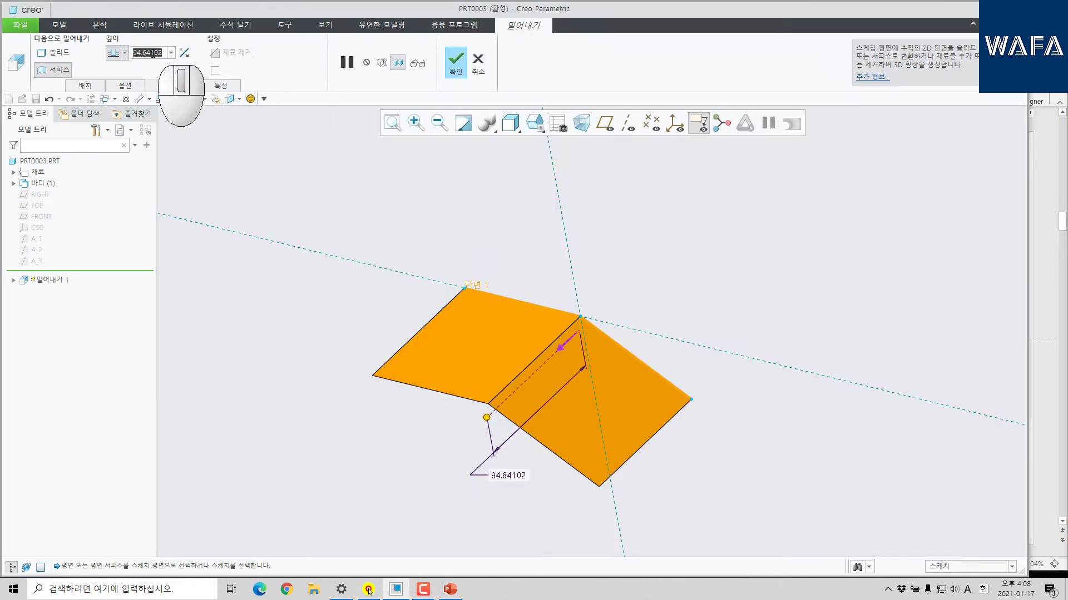
{"action": "type", "text": "60"}
{"action": "key", "text": "Return"}
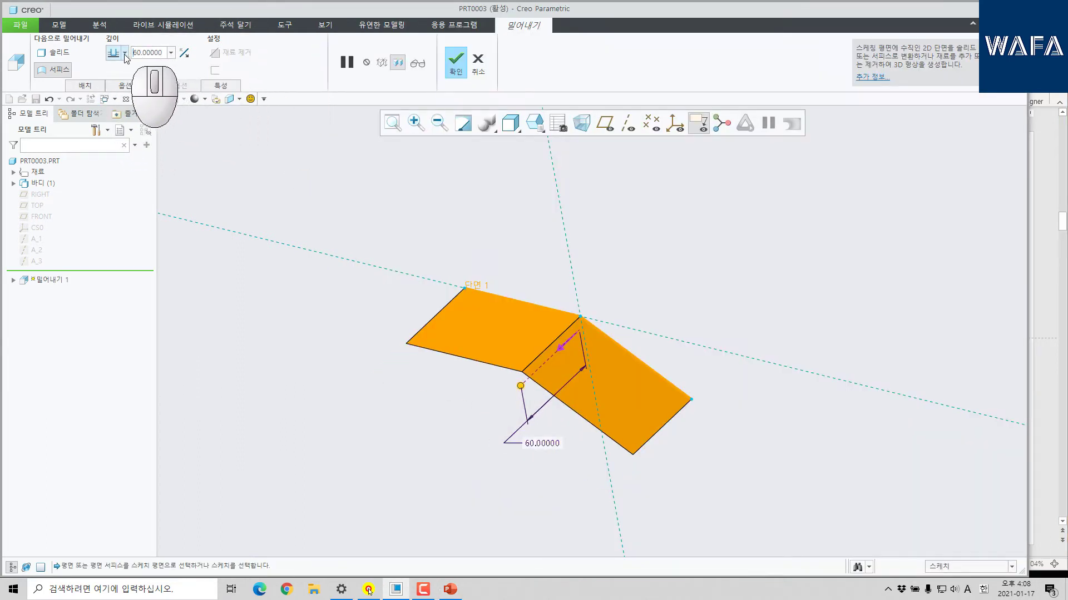
{"action": "left_click", "coordinate": [125, 53]}
{"action": "left_click", "coordinate": [114, 76]}
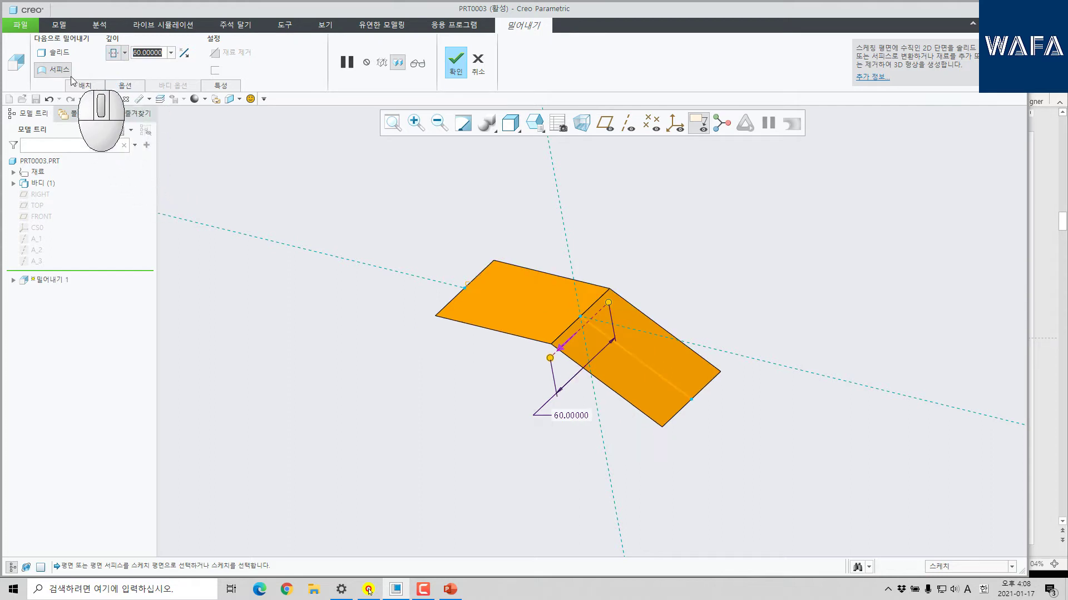
Change the extrusion to a thickened solid and set its wall thickness to 10, viewed from the front.
{"action": "left_click", "coordinate": [54, 57]}
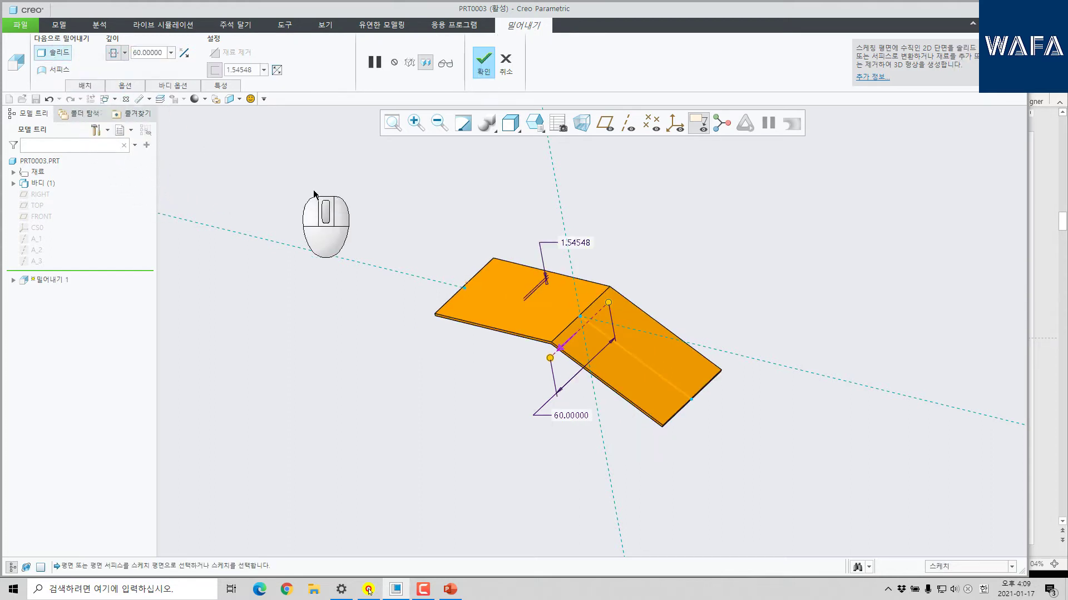
{"action": "left_click", "coordinate": [535, 122]}
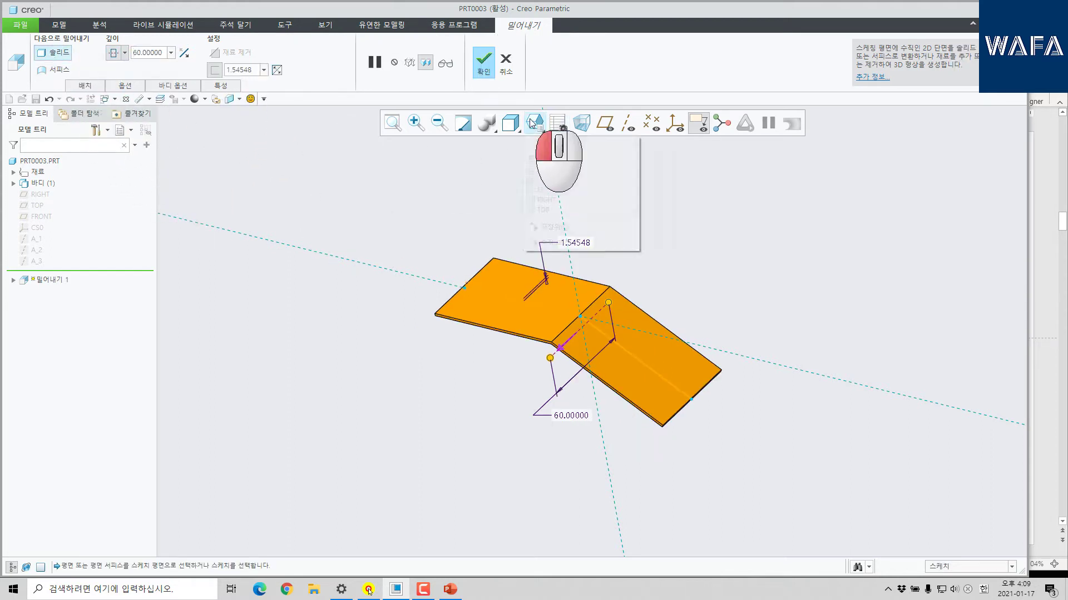
{"action": "left_click", "coordinate": [548, 175]}
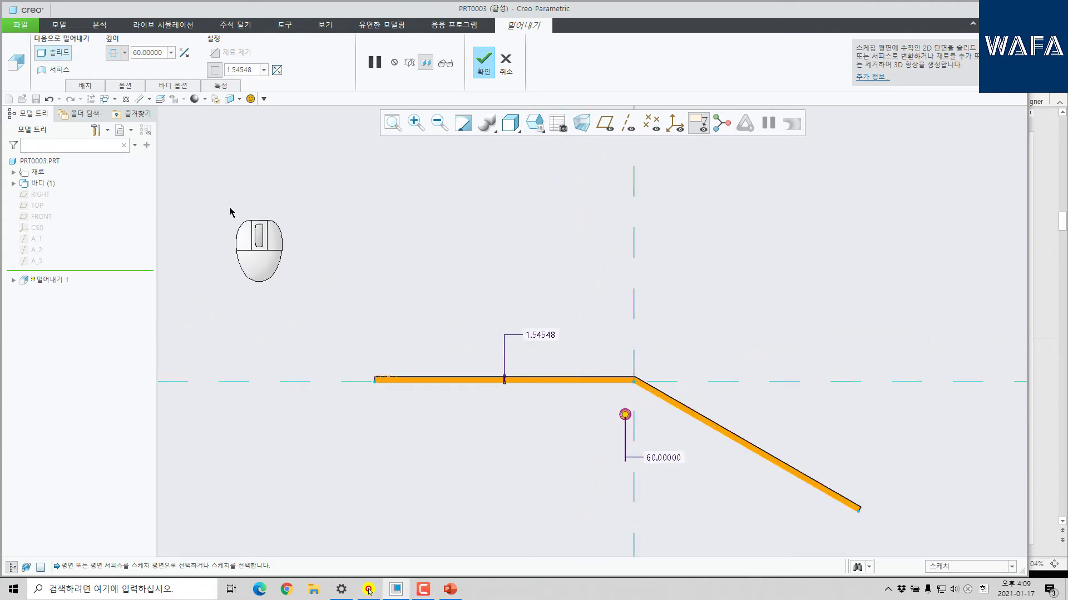
{"action": "left_click", "coordinate": [256, 69]}
{"action": "type", "text": "10"}
{"action": "key", "text": "Return"}
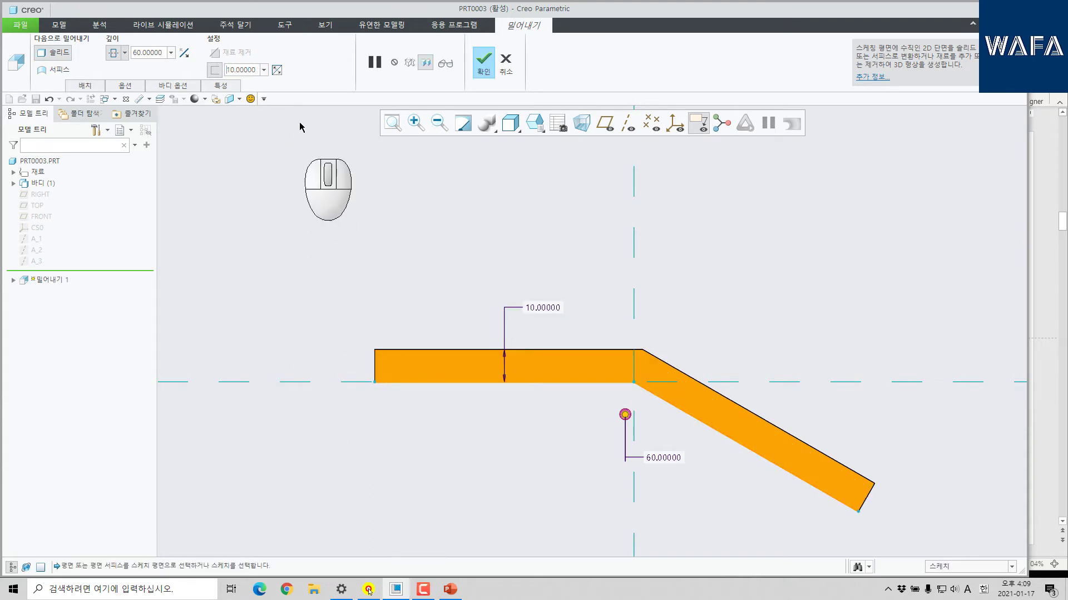
Flip the wall thickness to the underside of the sketched line and complete the thickened extrusion.
{"action": "left_click", "coordinate": [277, 70]}
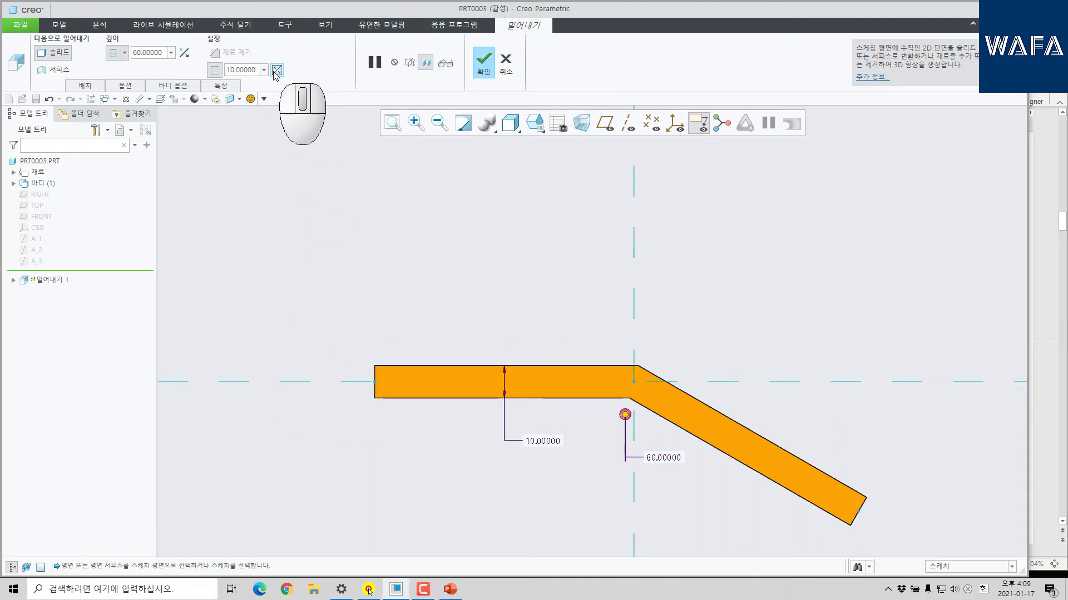
{"action": "left_click", "coordinate": [276, 70]}
{"action": "left_click", "coordinate": [276, 70]}
{"action": "left_click", "coordinate": [276, 70]}
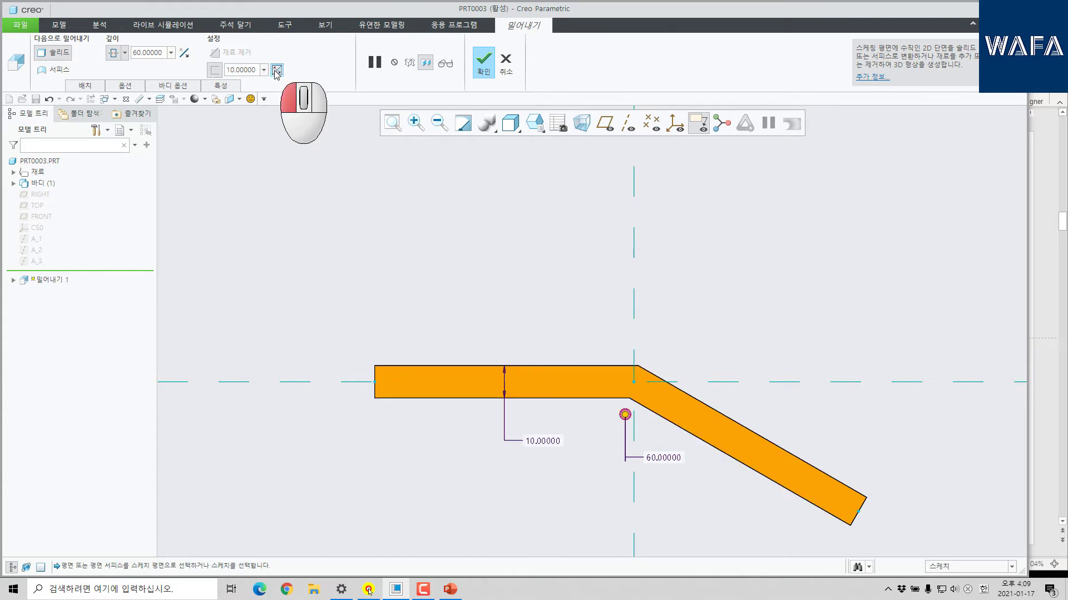
{"action": "left_click", "coordinate": [276, 70]}
{"action": "mouse_move", "coordinate": [637, 320]}
{"action": "middle_mouse_down"}
{"action": "mouse_move", "coordinate": [656, 284]}
{"action": "mouse_move", "coordinate": [610, 322]}
{"action": "middle_mouse_up"}
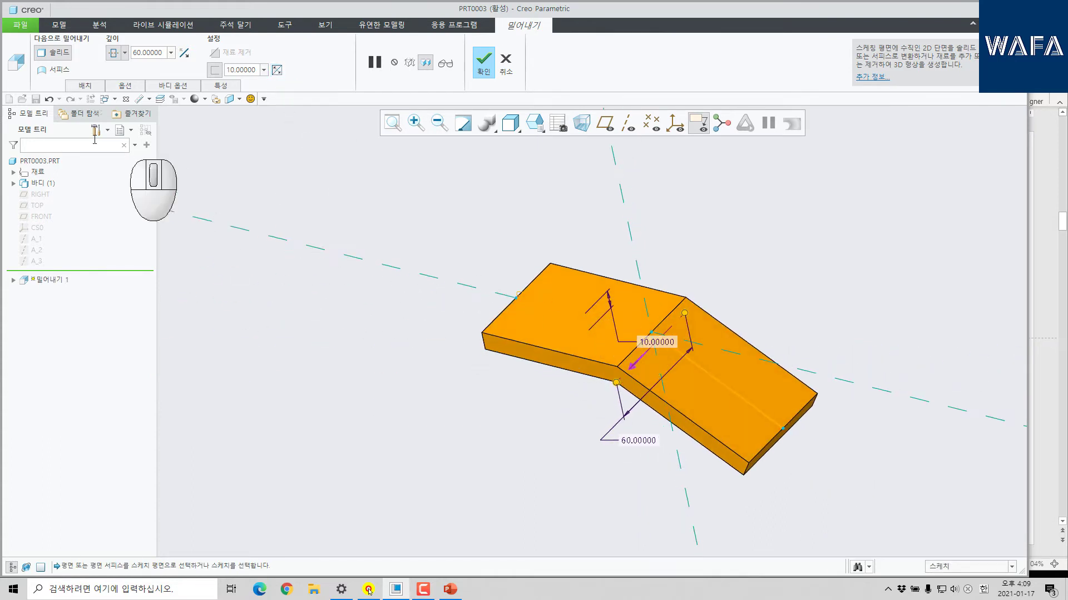
{"action": "left_click", "coordinate": [483, 62]}
{"action": "scroll", "coordinate": [615, 365], "scroll_direction": "down", "scroll_amount": 8}
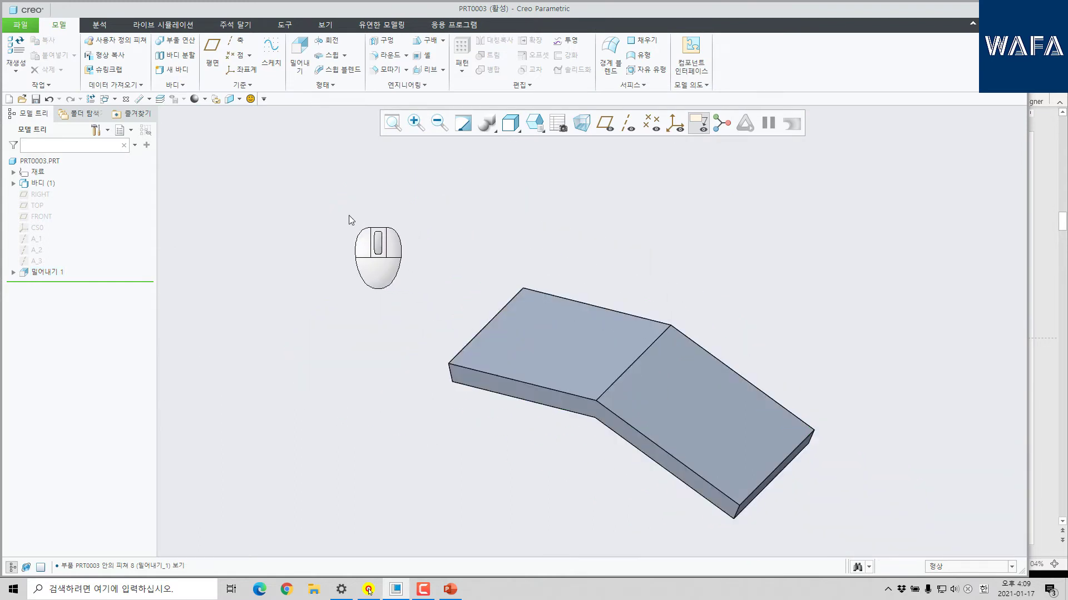
Apply a full round between the two short corner edges at the free end of the sloped leg.
{"action": "scroll", "coordinate": [826, 505], "scroll_direction": "up", "scroll_amount": 5}
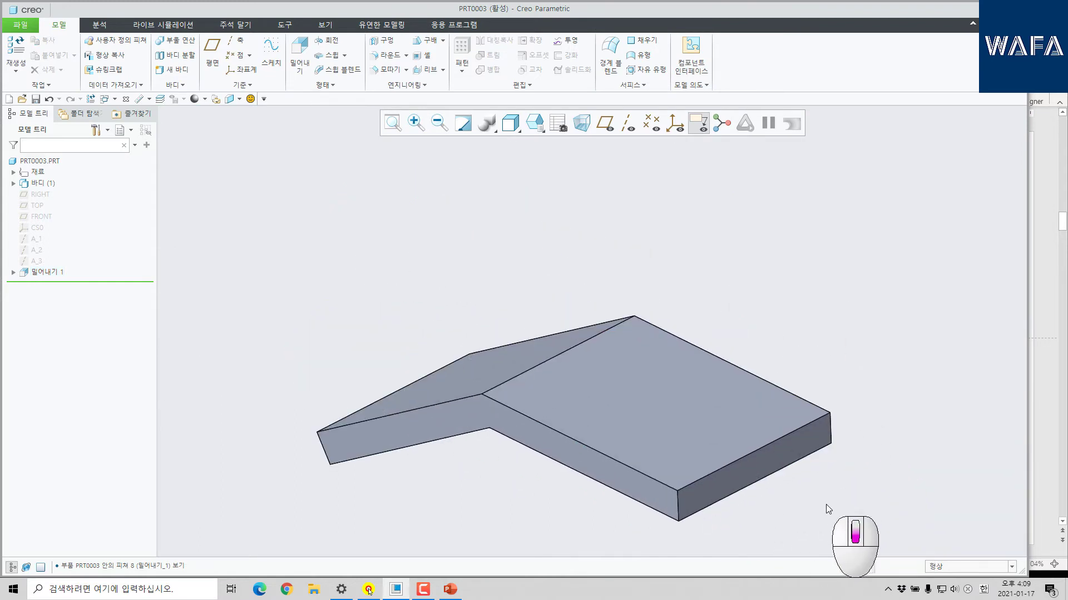
{"action": "left_click", "coordinate": [383, 55]}
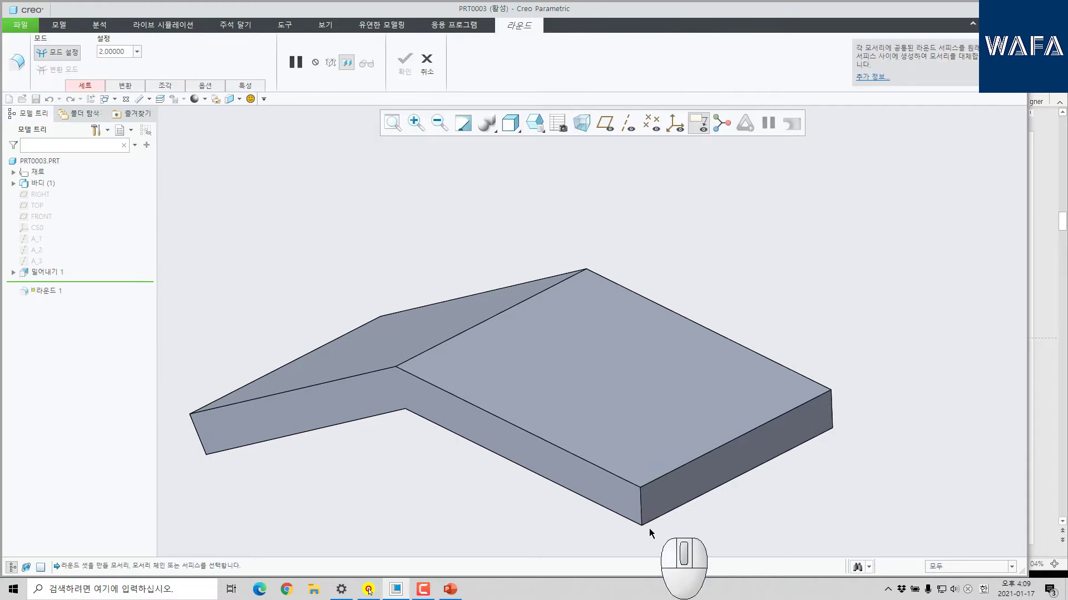
{"action": "left_click", "coordinate": [639, 514]}
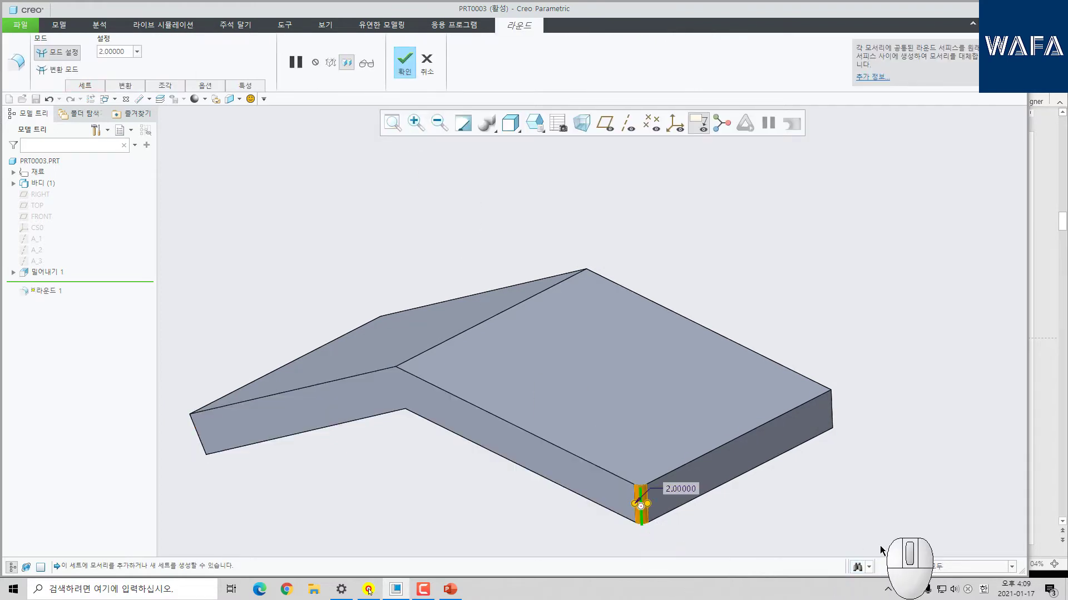
{"action": "left_click", "coordinate": [831, 407], "text": "ctrl"}
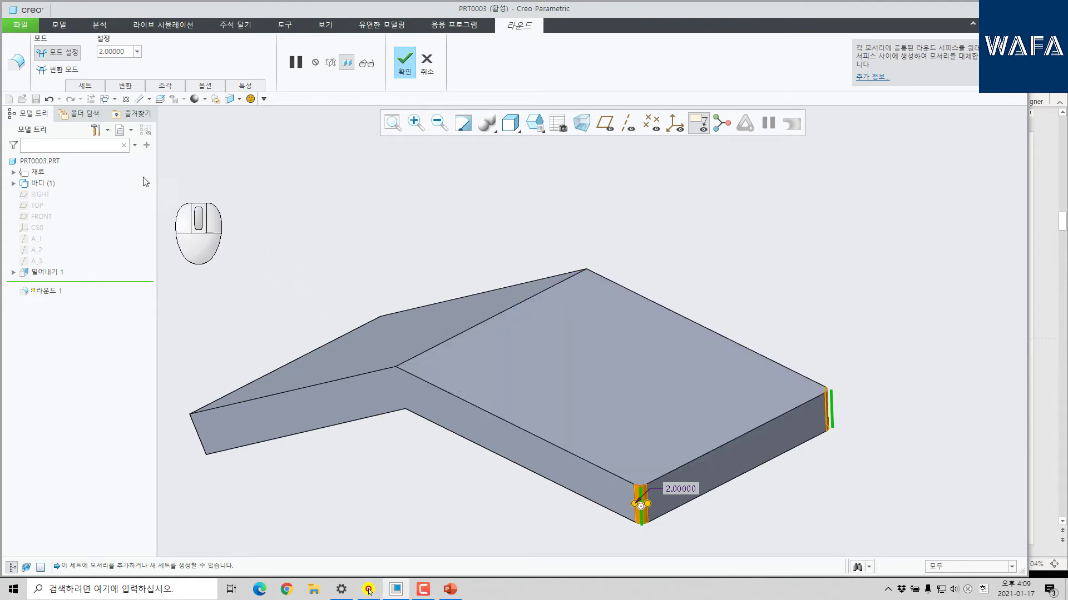
{"action": "left_click", "coordinate": [85, 85]}
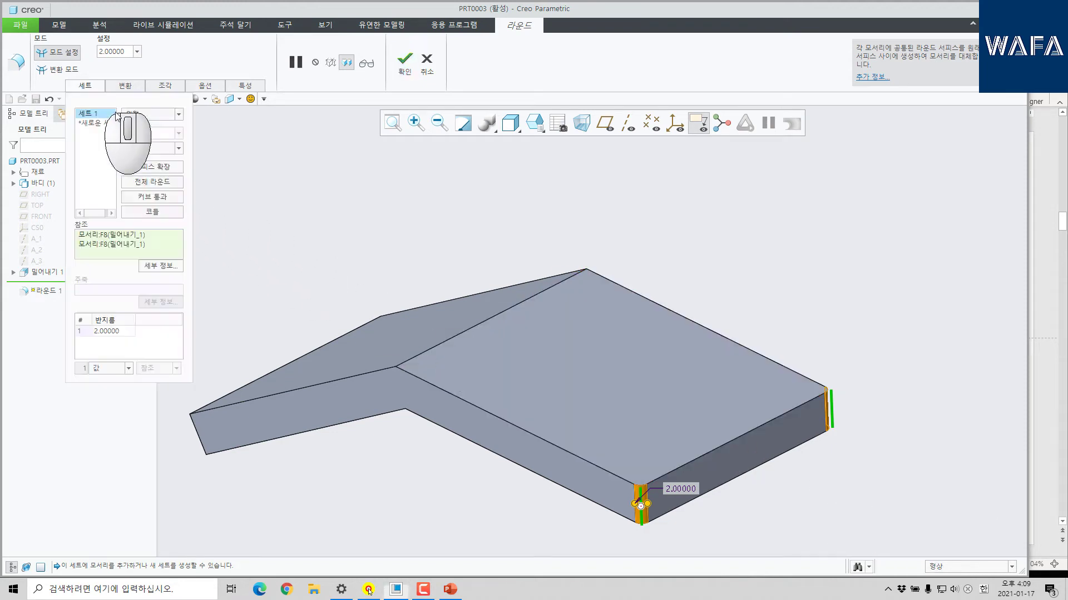
{"action": "left_click", "coordinate": [161, 183]}
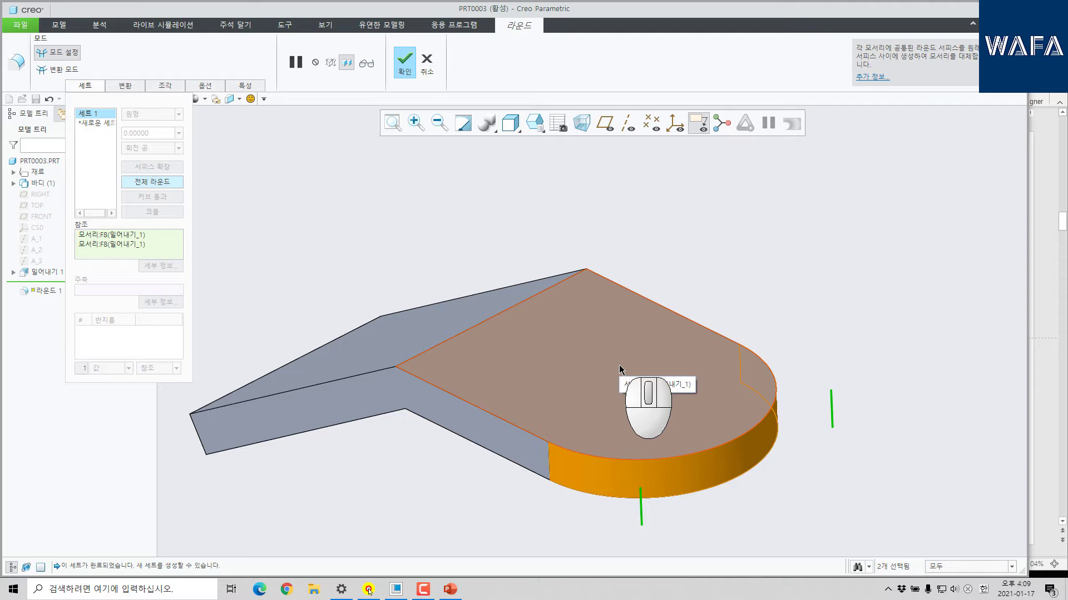
{"action": "scroll", "coordinate": [778, 309], "scroll_direction": "down", "scroll_amount": 2}
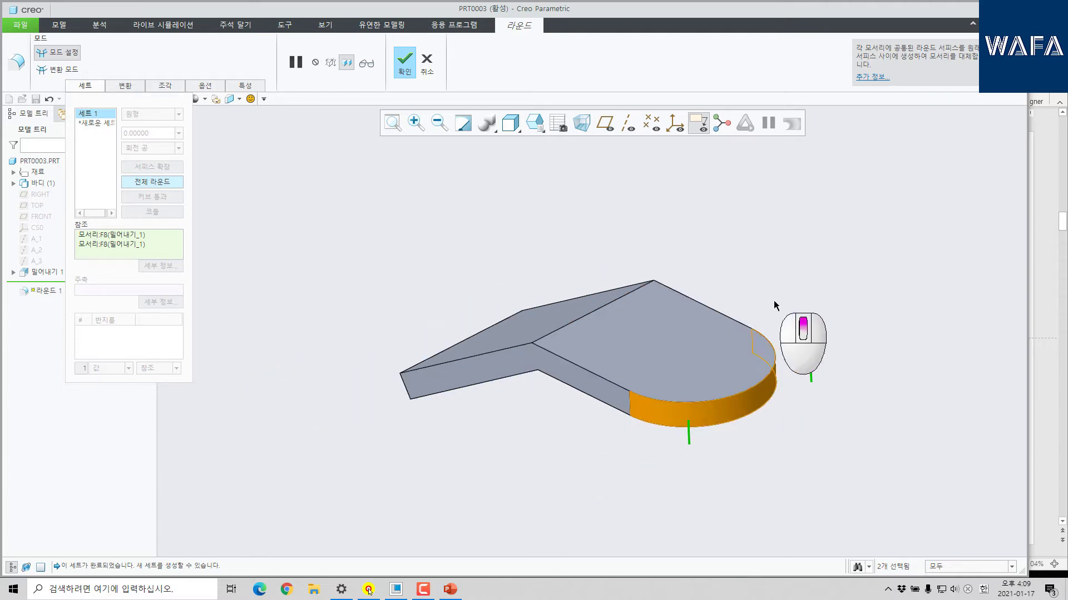
Add a second round set on the two corner edges of the flat leg's end with radius 10, and complete the round.
{"action": "middle_click_drag", "start_coordinate": [695, 300], "coordinate": [792, 314]}
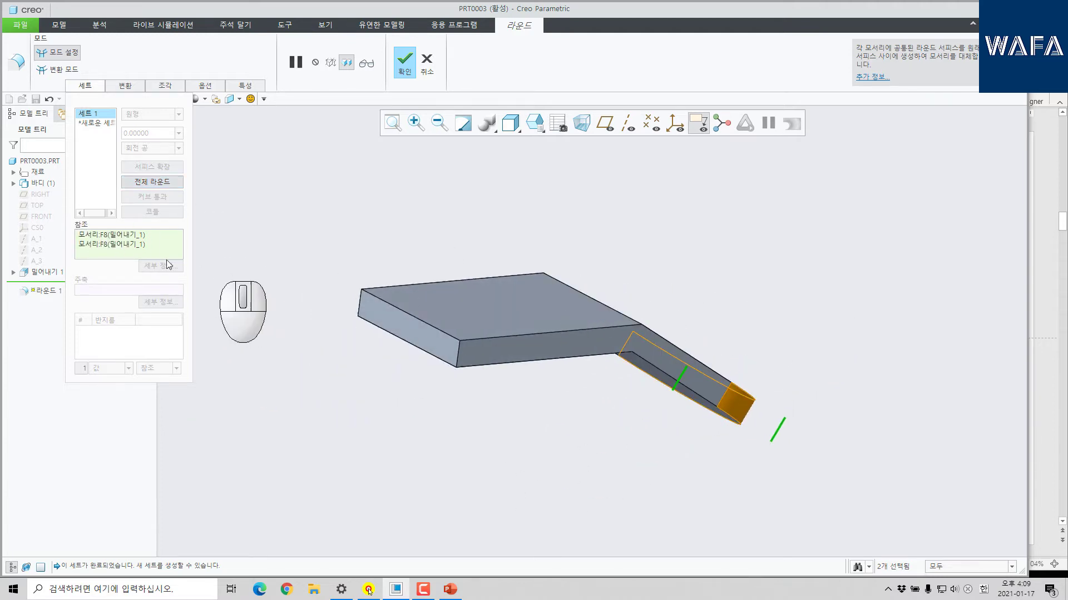
{"action": "left_click", "coordinate": [105, 123]}
{"action": "scroll", "coordinate": [409, 322], "scroll_direction": "up", "scroll_amount": 2}
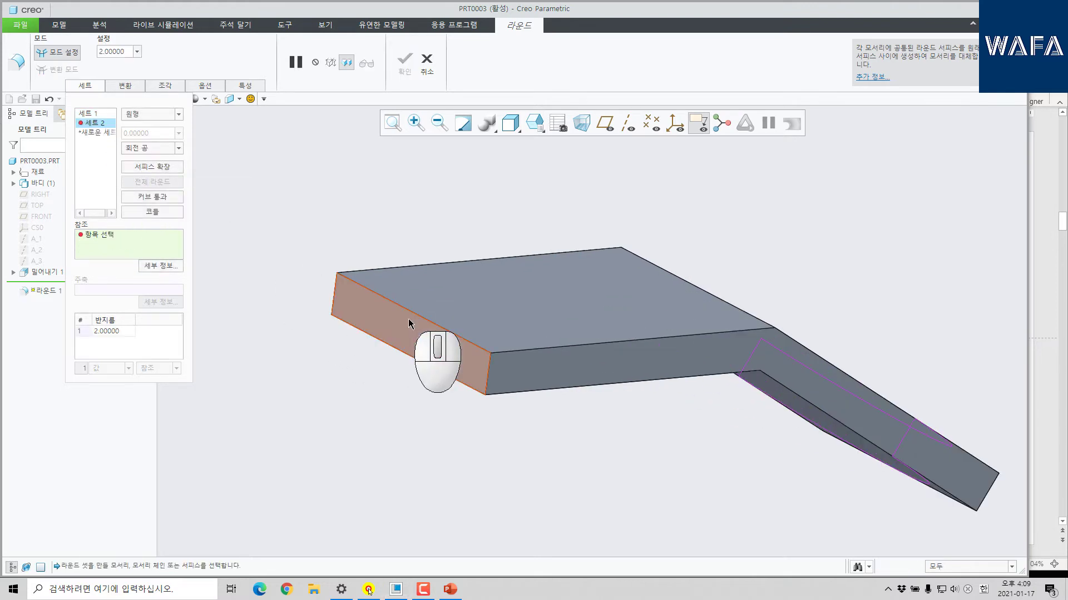
{"action": "left_click", "coordinate": [336, 296]}
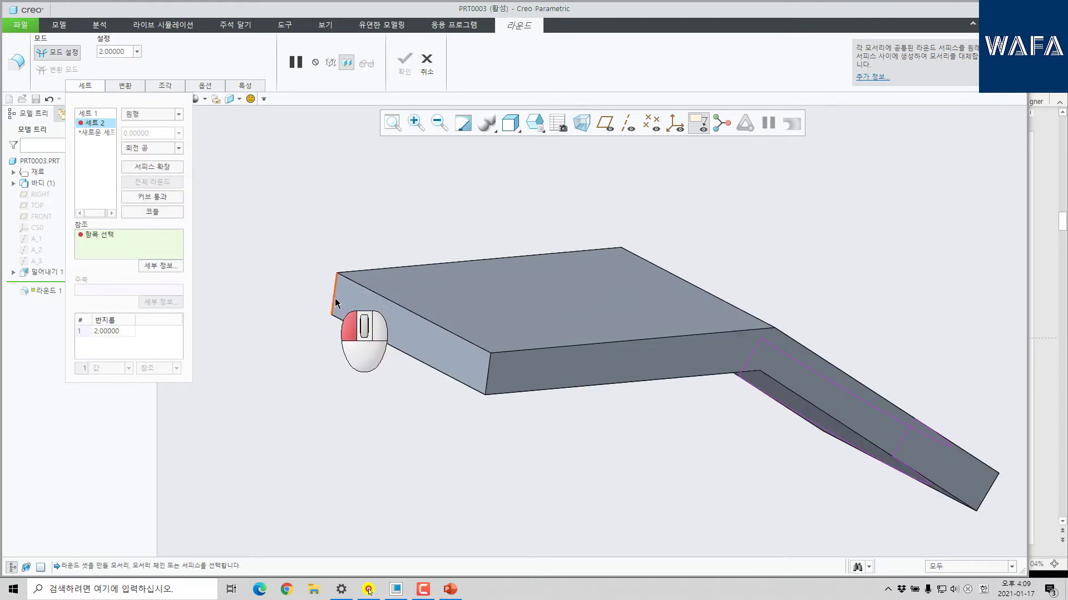
{"action": "left_click", "coordinate": [468, 367], "text": "ctrl"}
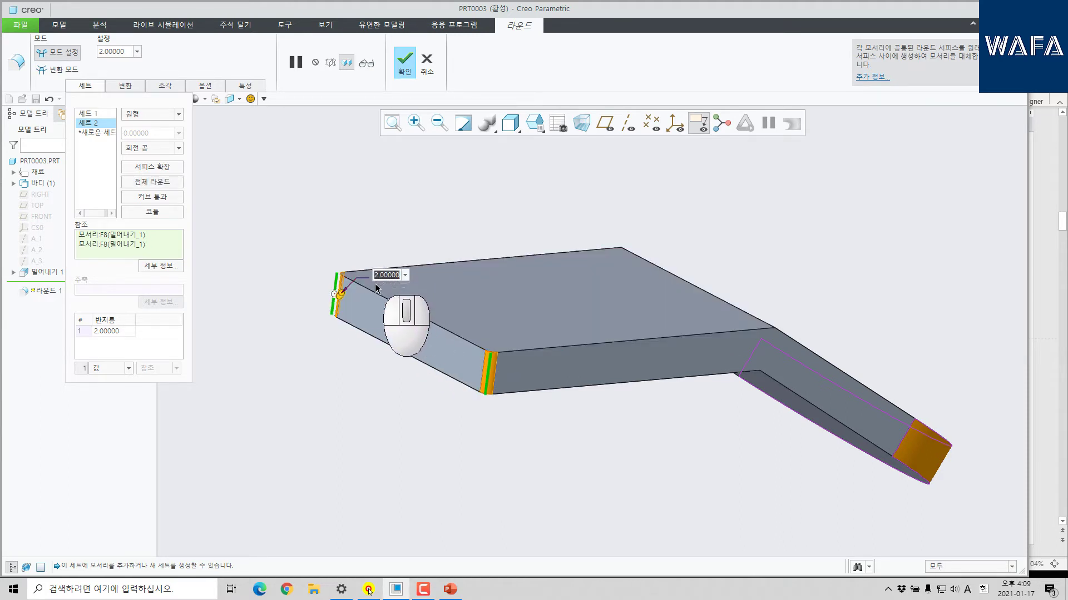
{"action": "type", "text": "10"}
{"action": "key", "text": "Return"}
{"action": "key", "text": "Return"}
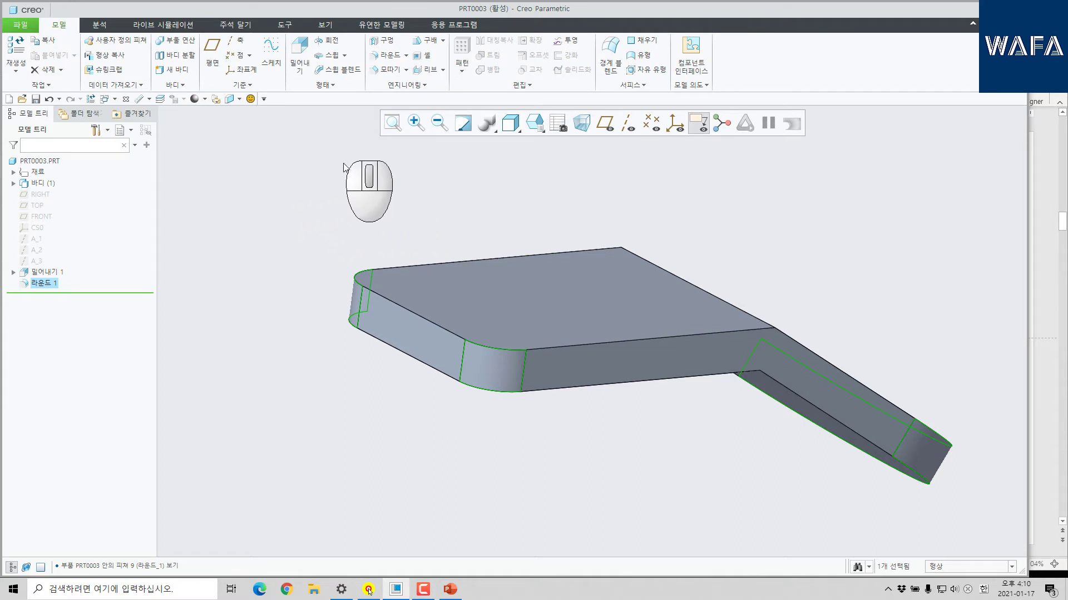
Start an extrusion sketch on the sloped leg's top face and draw a circle about 38 in diameter, concentric with the rounded end.
{"action": "scroll", "coordinate": [332, 212], "scroll_direction": "down", "scroll_amount": 5}
{"action": "scroll", "coordinate": [370, 208], "scroll_direction": "up", "scroll_amount": 5}
{"action": "left_click", "coordinate": [299, 56]}
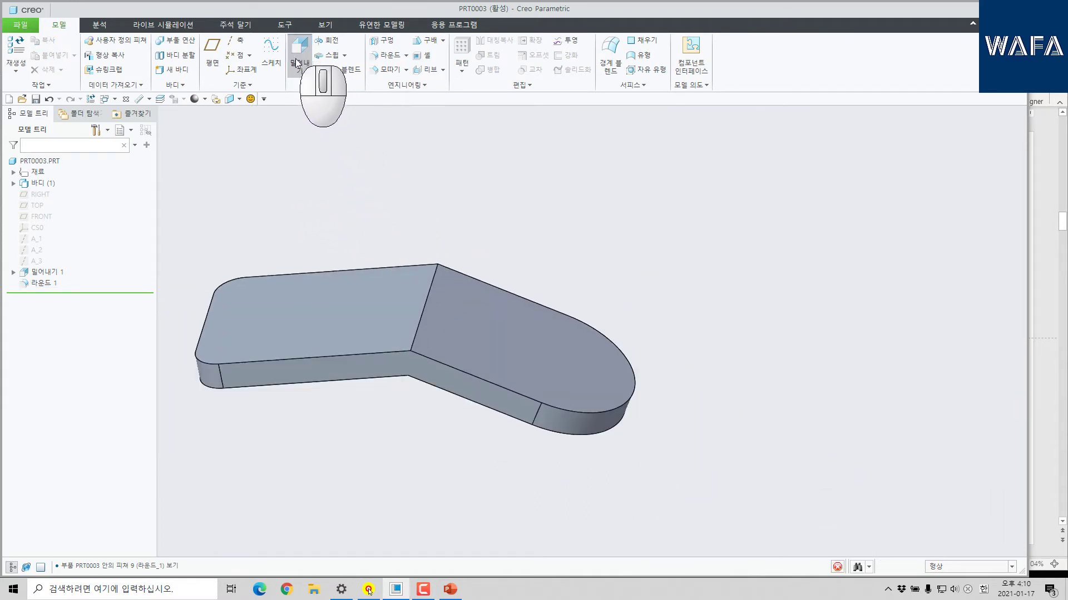
{"action": "left_click", "coordinate": [574, 366]}
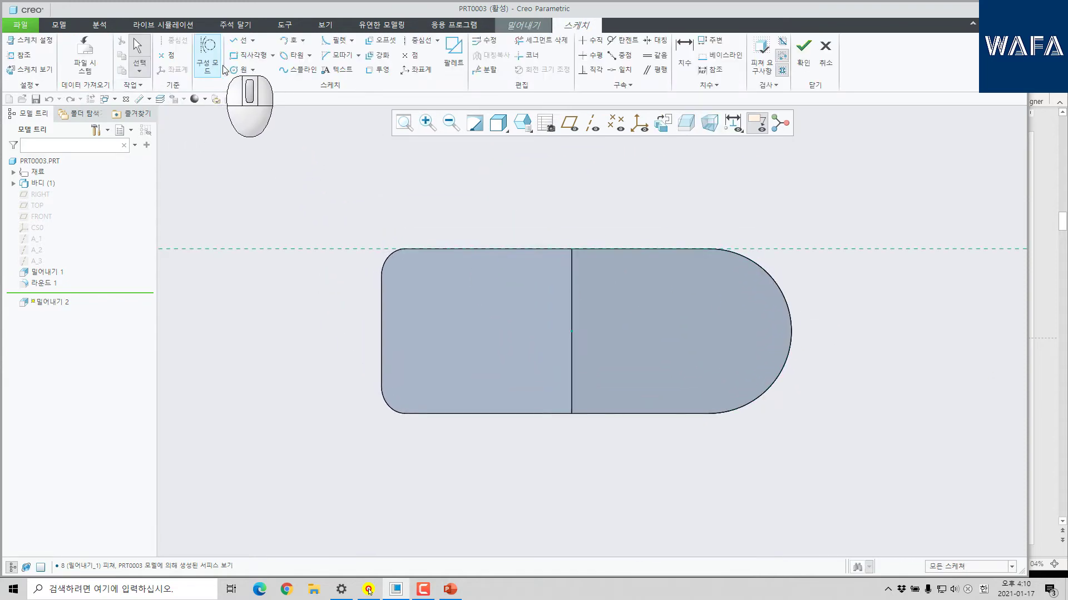
{"action": "left_click", "coordinate": [233, 70]}
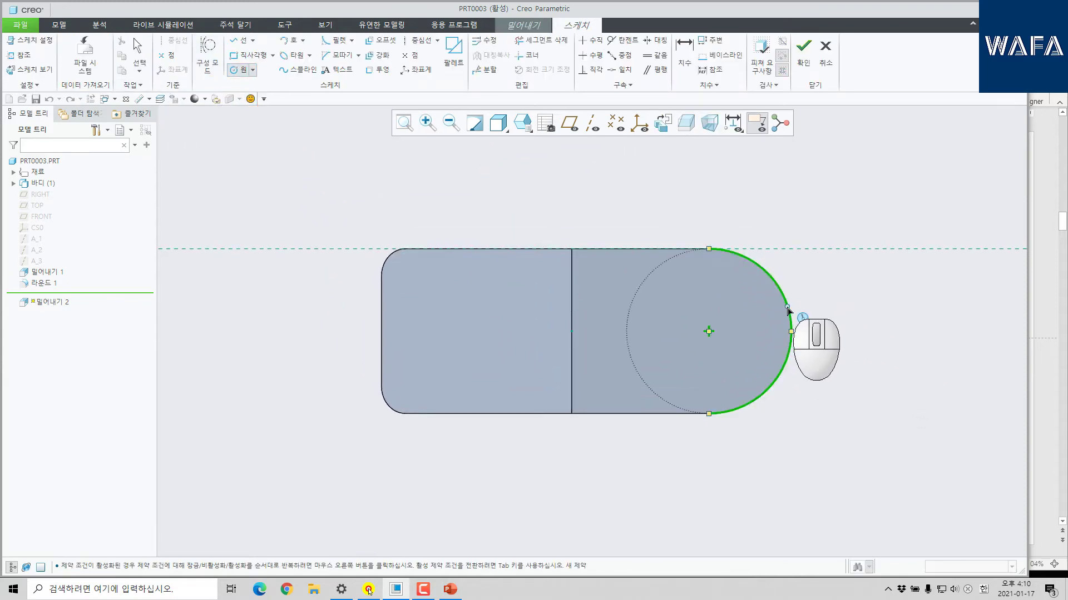
{"action": "left_click", "coordinate": [709, 332]}
{"action": "left_click", "coordinate": [716, 378]}
{"action": "middle_click", "coordinate": [716, 376]}
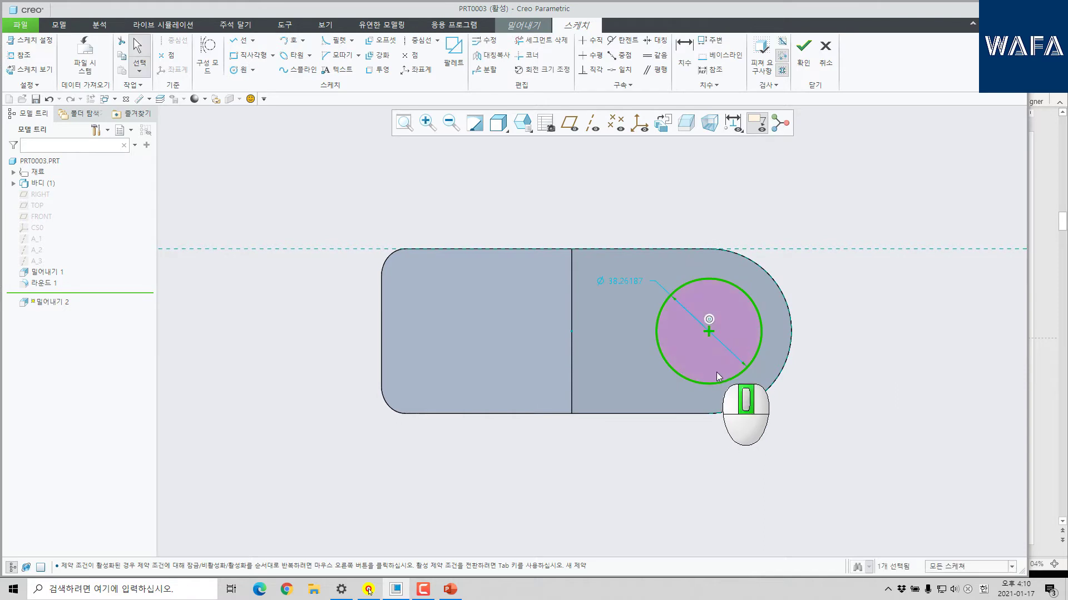
Set the circle's diameter to 30 and accept the sketch, returning to the default view.
{"action": "double_click", "coordinate": [626, 281]}
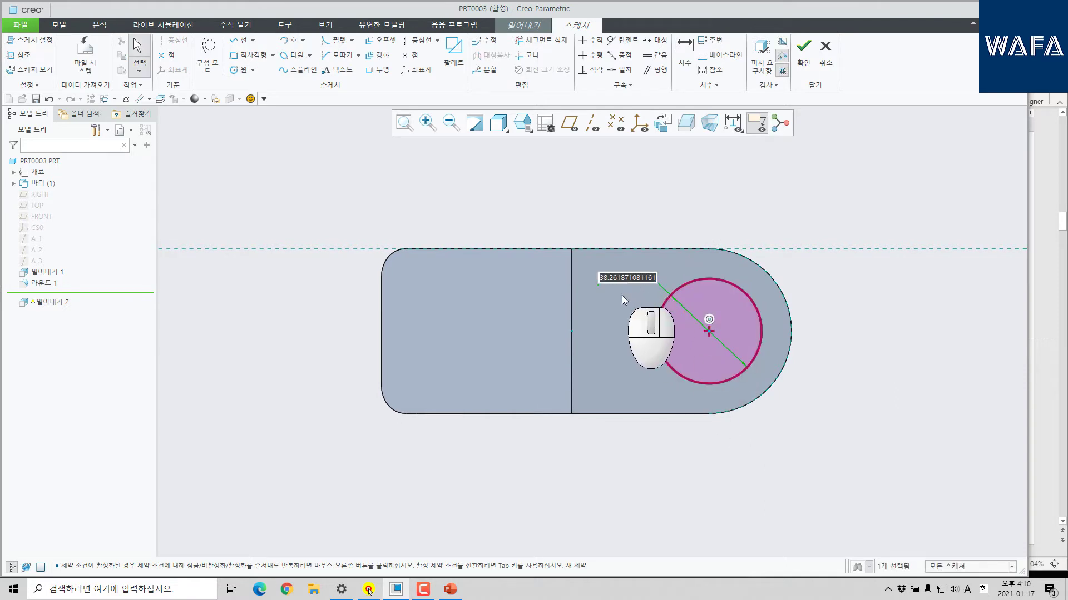
{"action": "type", "text": "30"}
{"action": "key", "text": "Return"}
{"action": "key", "text": "ctrl+d"}
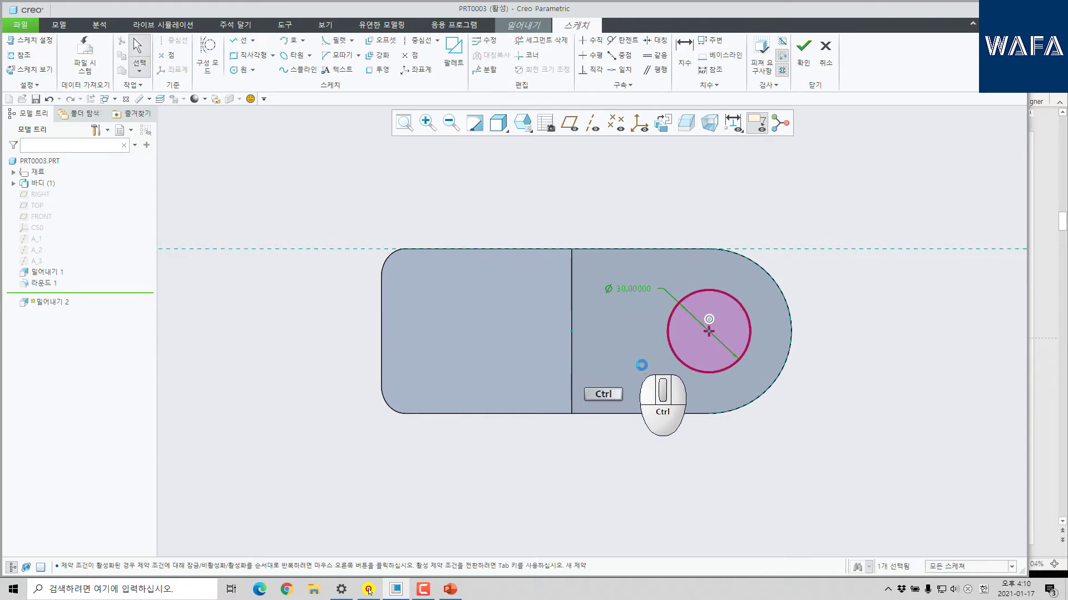
{"action": "left_click", "coordinate": [804, 50]}
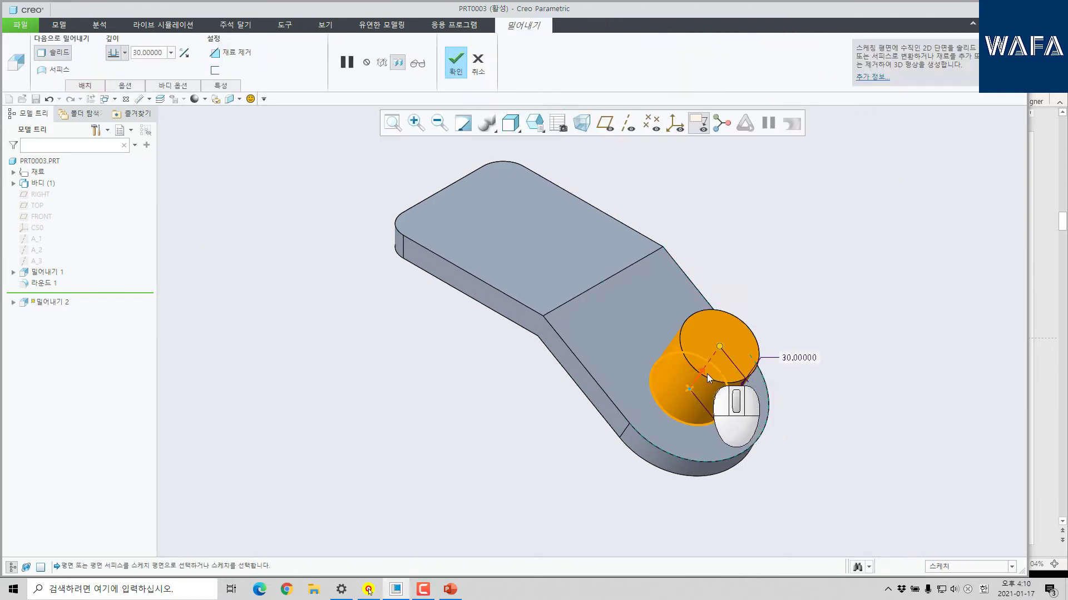
Turn the circle's extrusion into a material-removing cut all the way through the sloped leg and complete it.
{"action": "mouse_move", "coordinate": [706, 374]}
{"action": "middle_mouse_down"}
{"action": "mouse_move", "coordinate": [705, 356]}
{"action": "mouse_move", "coordinate": [736, 322]}
{"action": "middle_mouse_up"}
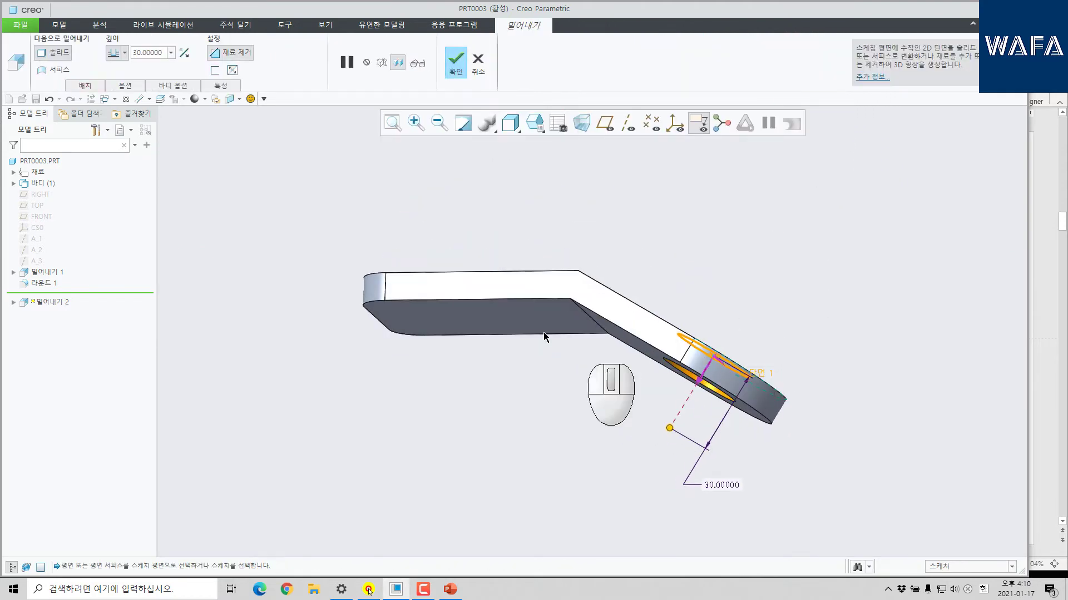
{"action": "left_click", "coordinate": [126, 53]}
{"action": "left_click", "coordinate": [114, 117]}
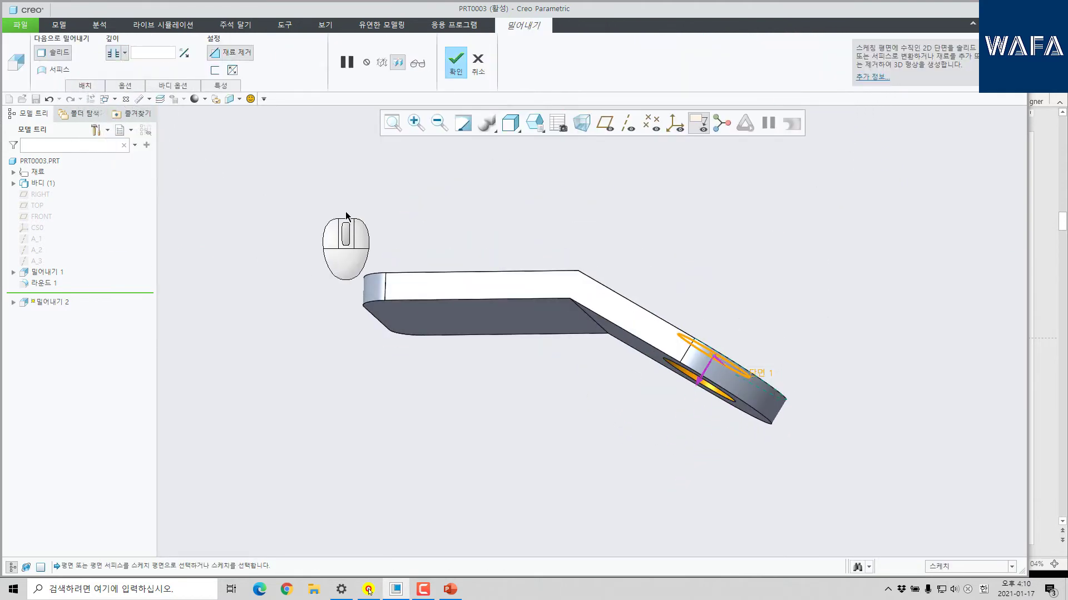
{"action": "middle_click", "coordinate": [400, 238]}
{"action": "middle_click_drag", "start_coordinate": [401, 238], "coordinate": [714, 356]}
Display the FRONT datum plane and start an extrusion sketch on the flat leg's top face.
{"action": "left_click", "coordinate": [604, 127]}
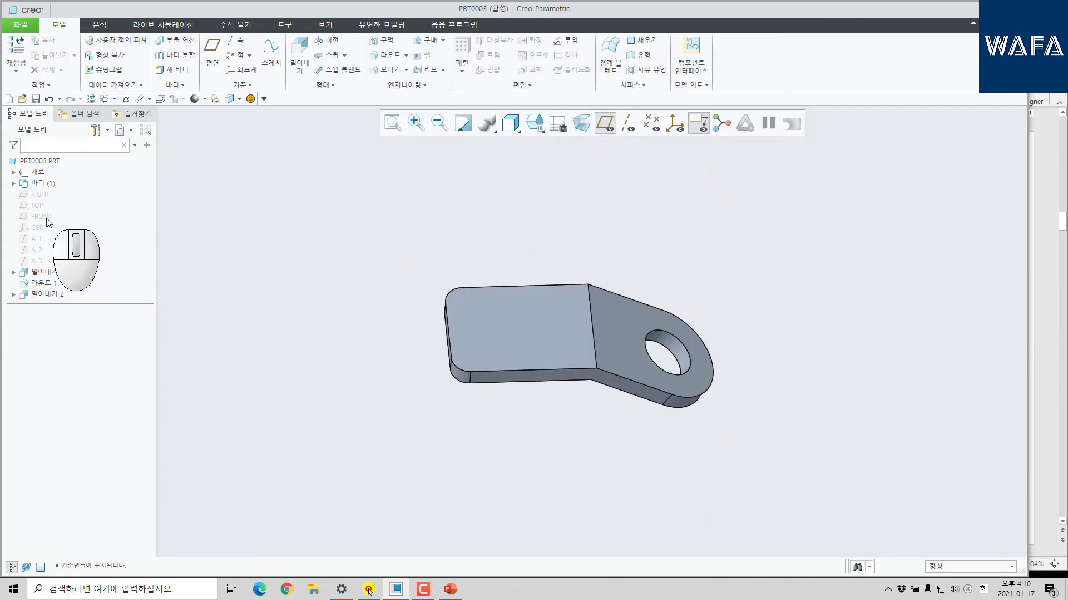
{"action": "left_click", "coordinate": [41, 217]}
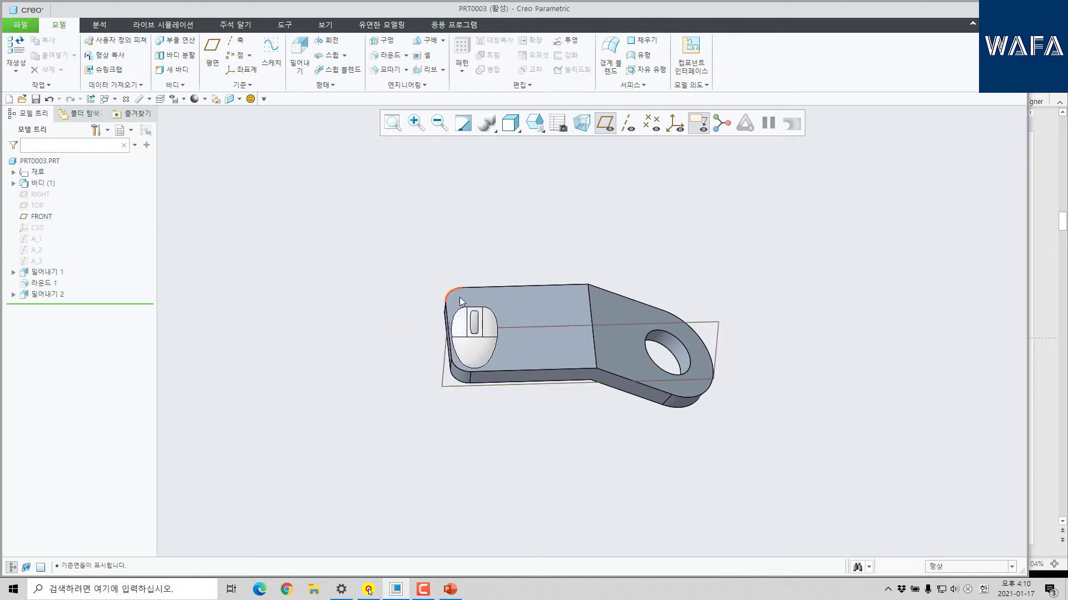
{"action": "mouse_move", "coordinate": [459, 297]}
{"action": "middle_mouse_down"}
{"action": "mouse_move", "coordinate": [452, 367]}
{"action": "mouse_move", "coordinate": [460, 300]}
{"action": "middle_mouse_up"}
{"action": "left_click", "coordinate": [299, 49]}
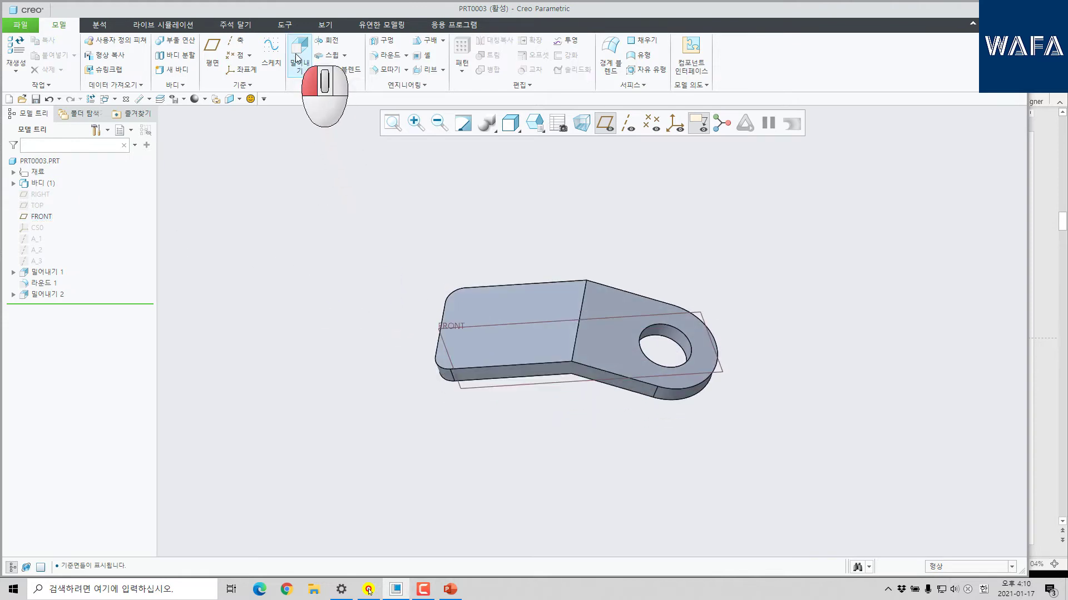
{"action": "scroll", "coordinate": [505, 354], "scroll_direction": "up", "scroll_amount": 3}
{"action": "left_click", "coordinate": [470, 264]}
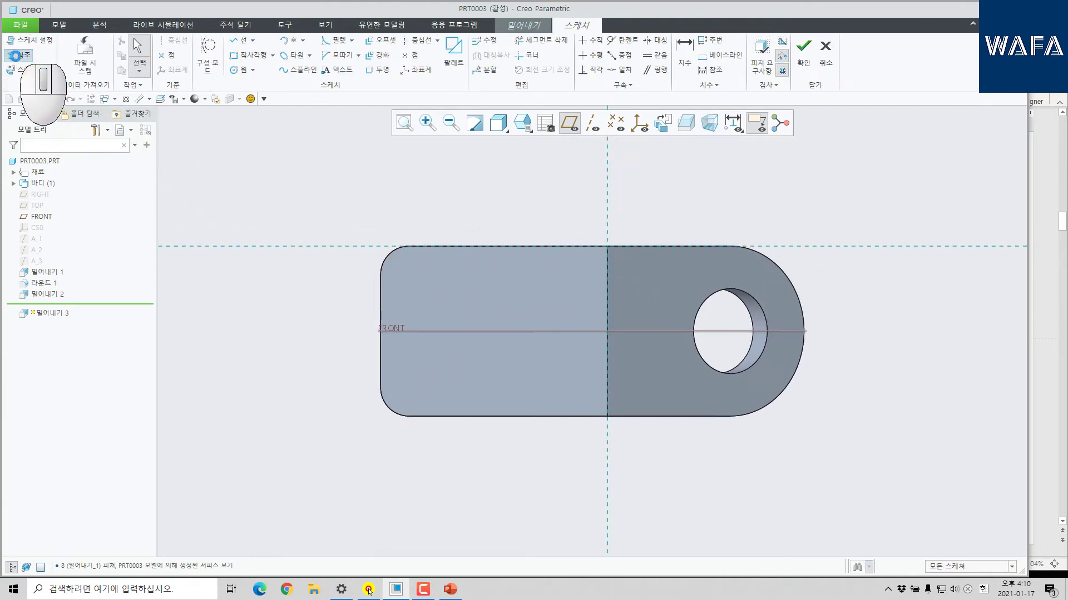
Add the FRONT plane as a sketch reference, and hide the plane again.
{"action": "left_click", "coordinate": [15, 55]}
{"action": "left_click", "coordinate": [757, 332]}
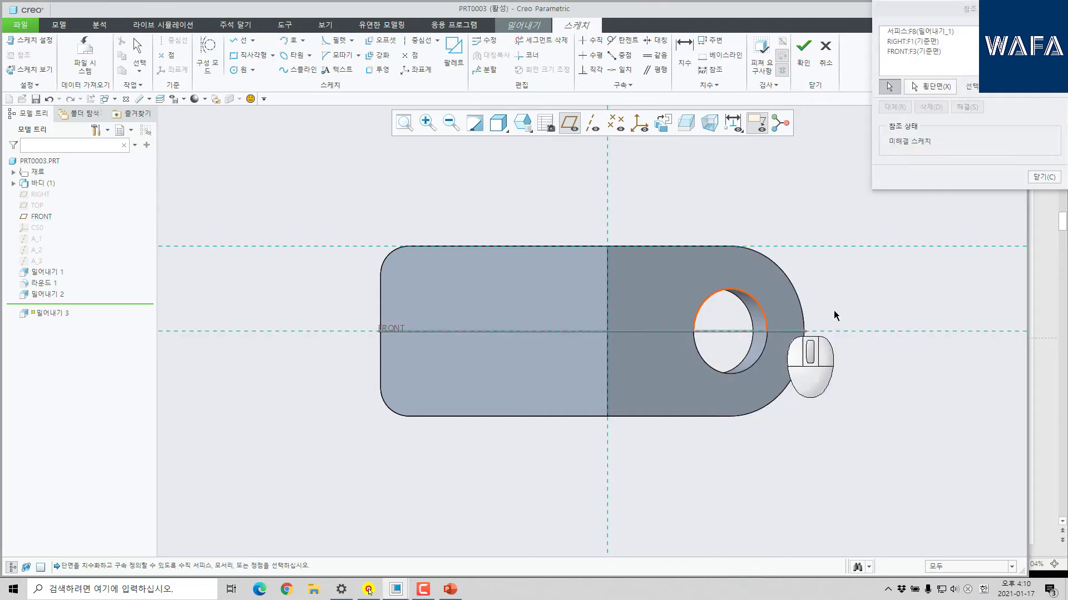
{"action": "left_click", "coordinate": [1035, 175]}
{"action": "right_click", "coordinate": [34, 217]}
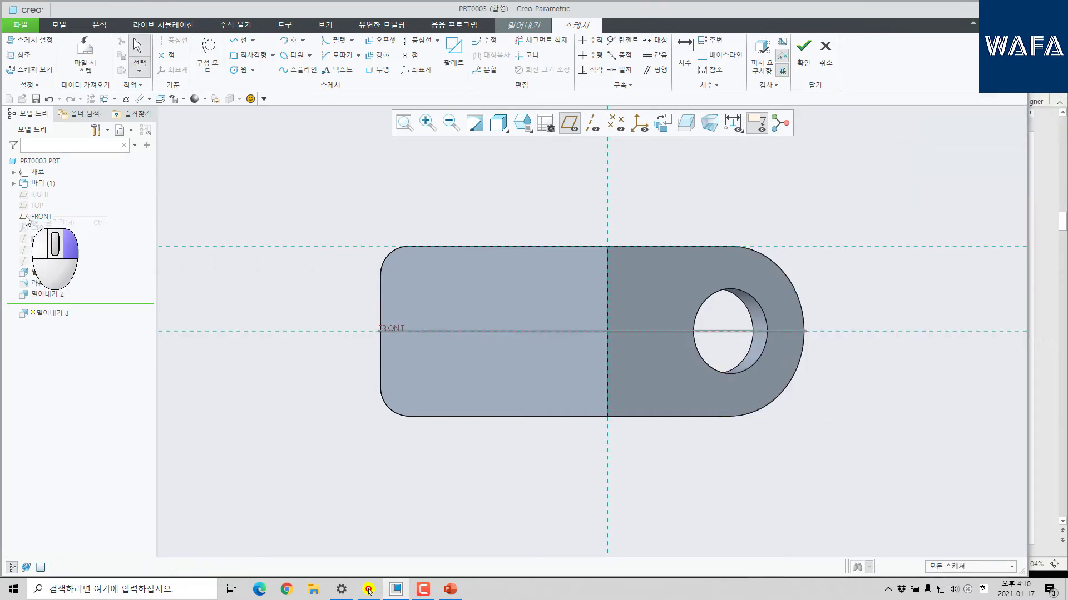
{"action": "left_click", "coordinate": [53, 225]}
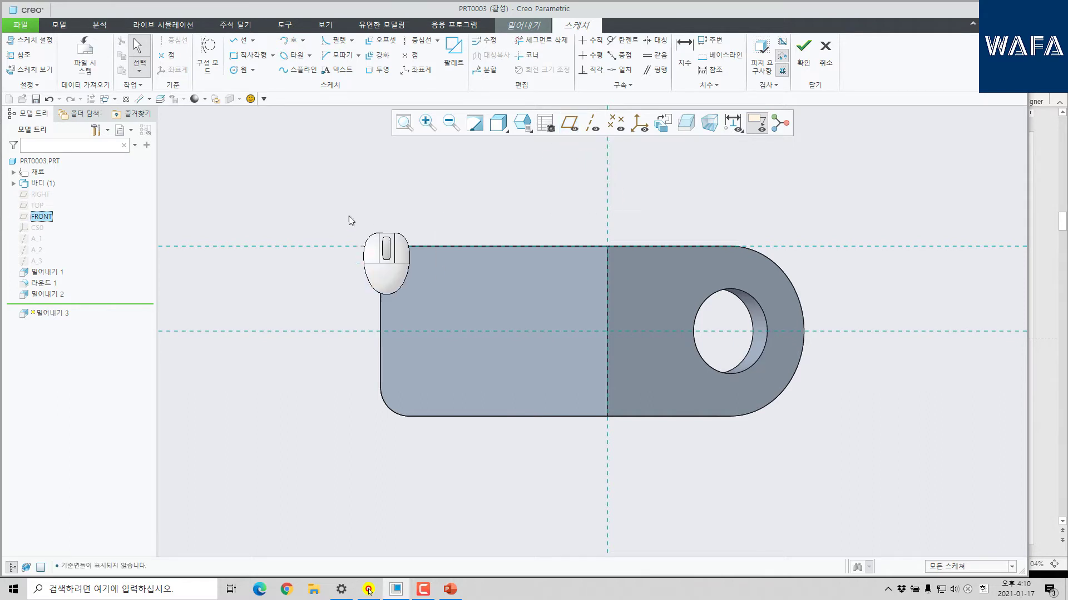
Sketch a horizontal line about 24 long along the FRONT reference inside the flat leg, and set its length to 30.
{"action": "left_click", "coordinate": [240, 41]}
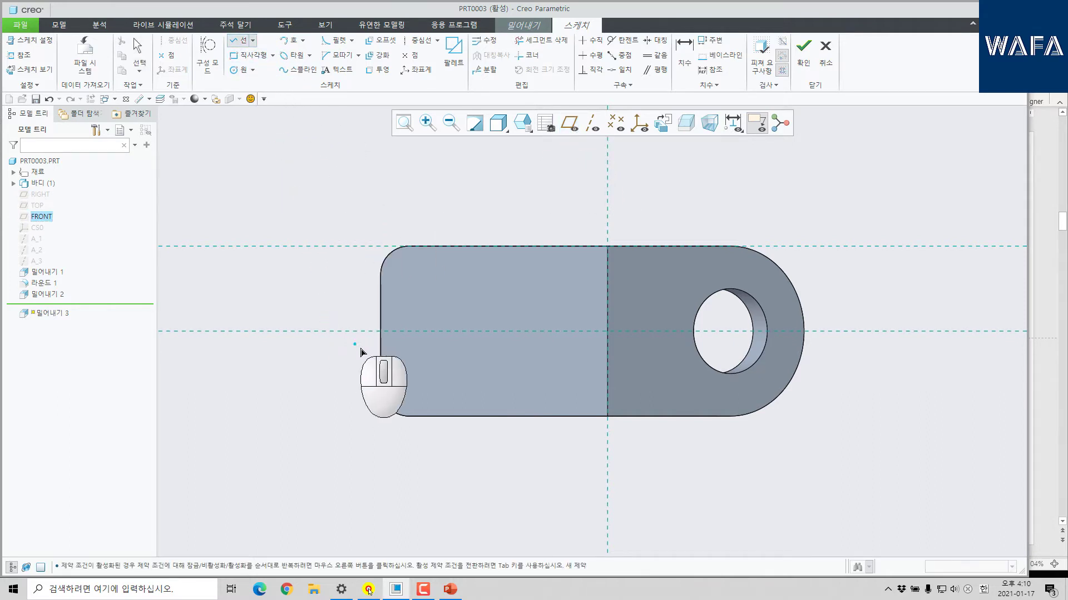
{"action": "left_click", "coordinate": [459, 332]}
{"action": "left_click", "coordinate": [527, 331]}
{"action": "middle_click", "coordinate": [528, 369]}
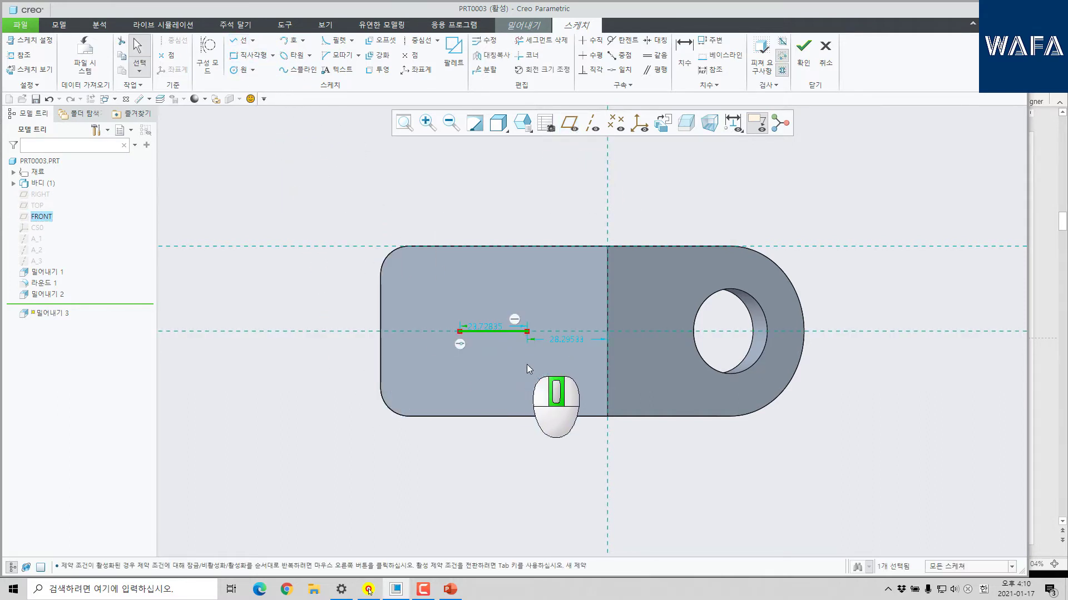
{"action": "double_click", "coordinate": [487, 326]}
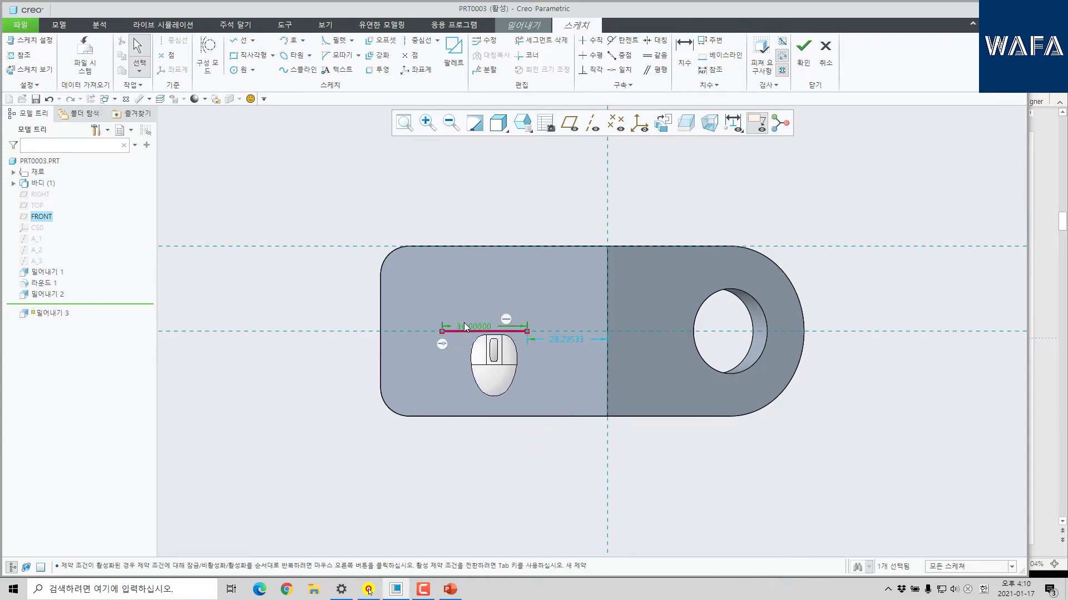
Dimension the line's outer endpoint 30 from the flat leg's end edge.
{"action": "left_click", "coordinate": [685, 53]}
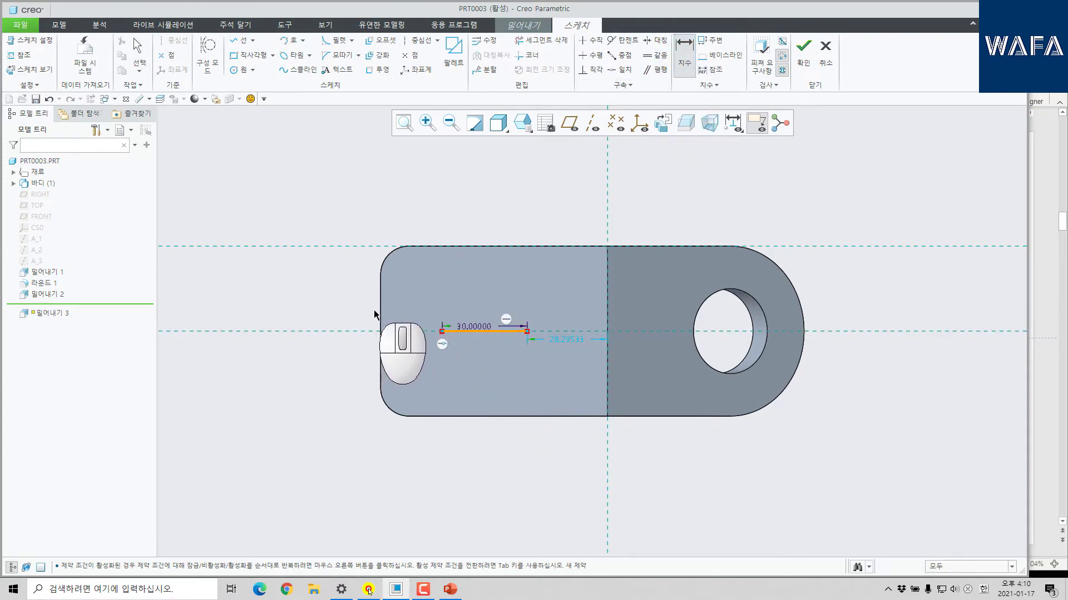
{"action": "left_click", "coordinate": [442, 331]}
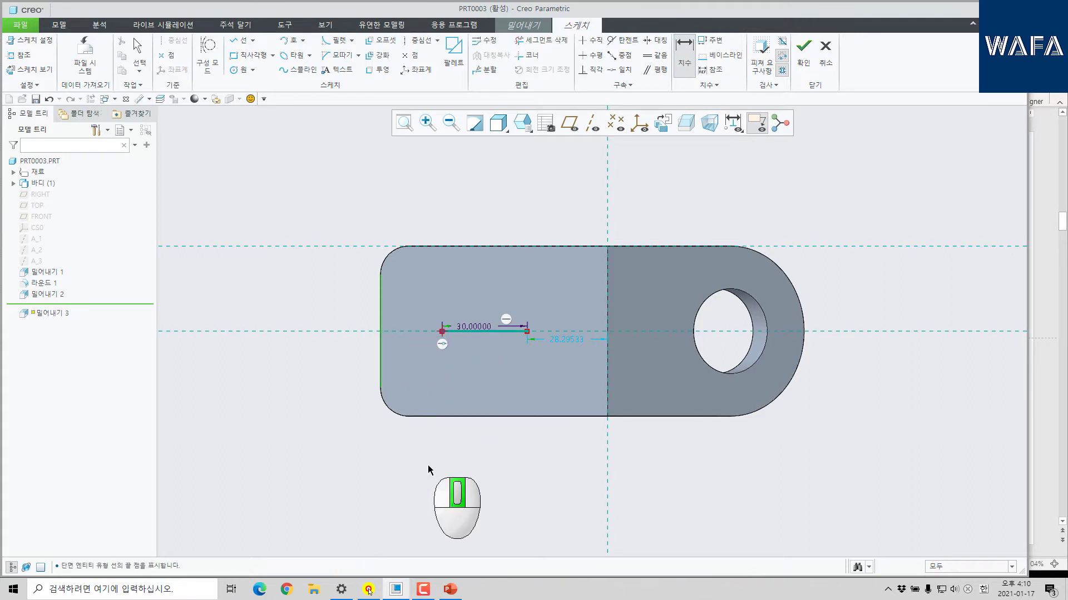
{"action": "middle_click", "coordinate": [428, 467]}
{"action": "type", "text": "30"}
{"action": "key", "text": "Return"}
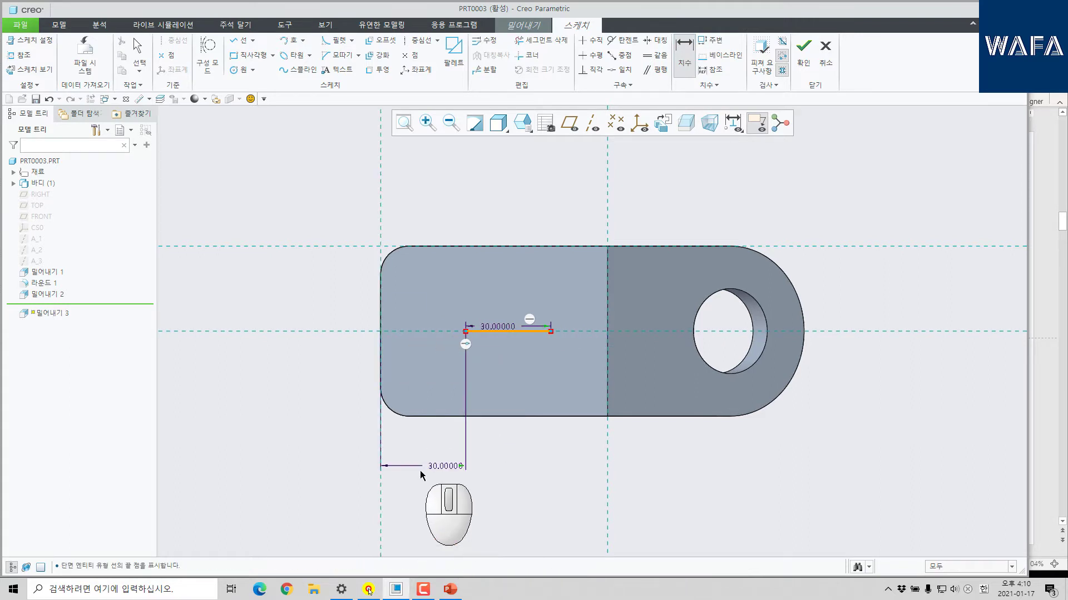
{"action": "middle_click", "coordinate": [453, 471]}
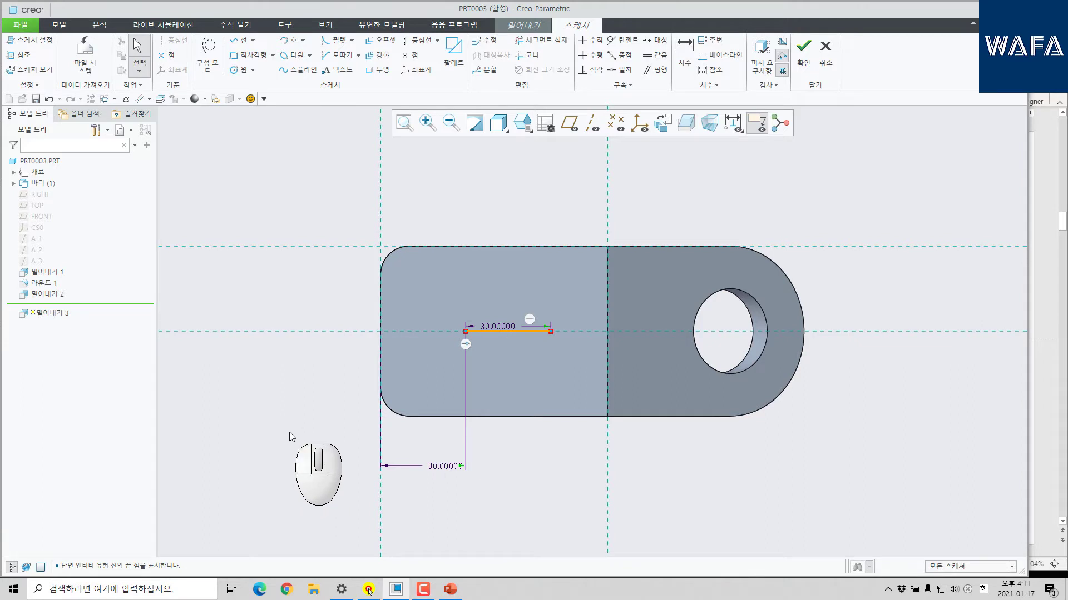
Thicken the 30-long line into a slot outline with circular ends, thickness 20 and offset 10.
{"action": "left_click", "coordinate": [376, 55]}
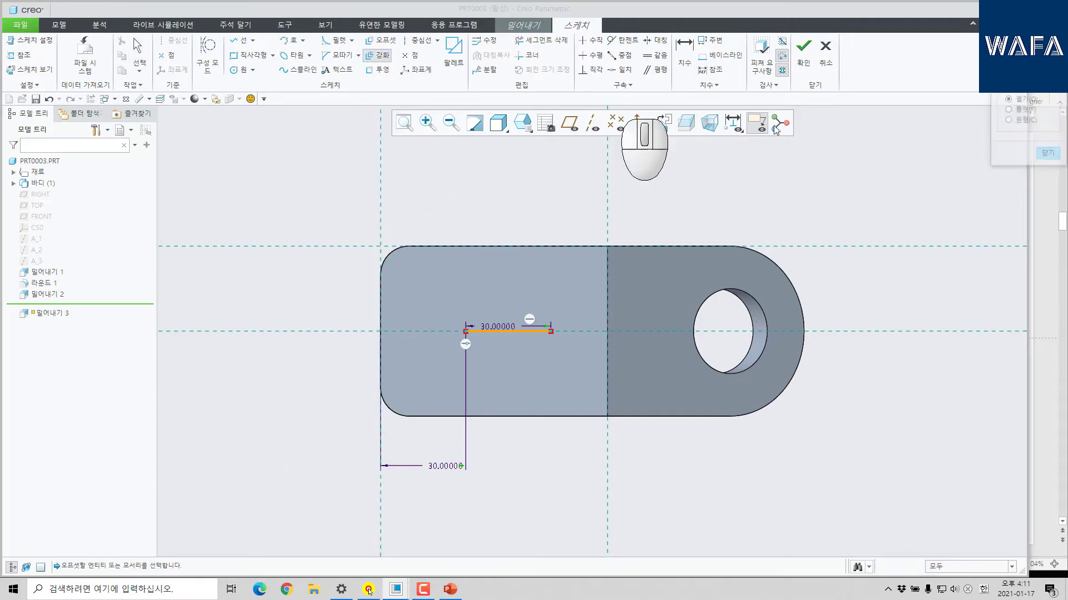
{"action": "left_click", "coordinate": [502, 332]}
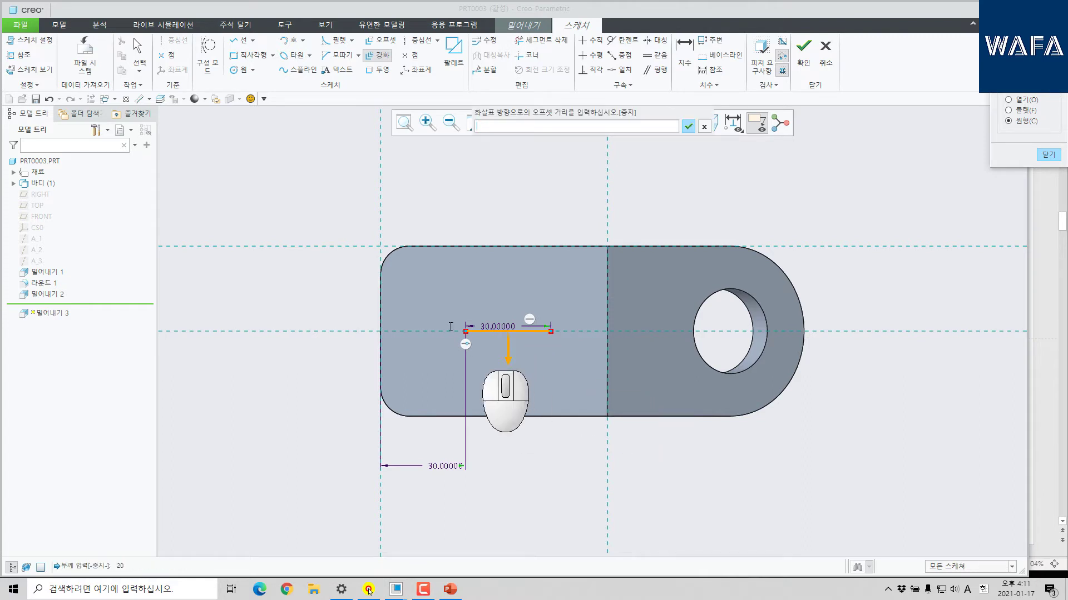
{"action": "type", "text": "10"}
{"action": "key", "text": "Return"}
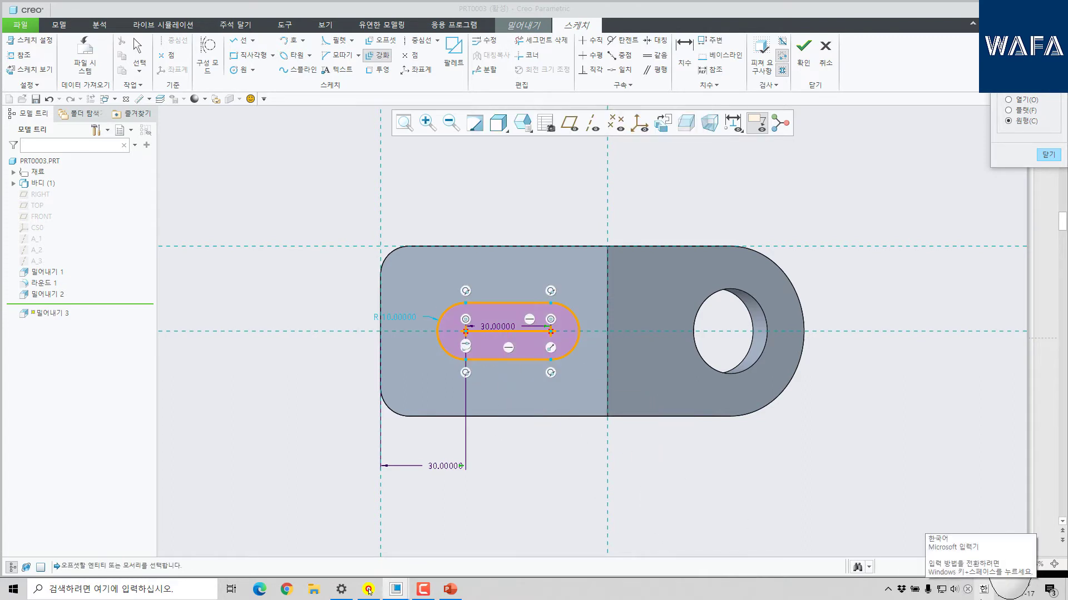
{"action": "middle_click", "coordinate": [890, 292]}
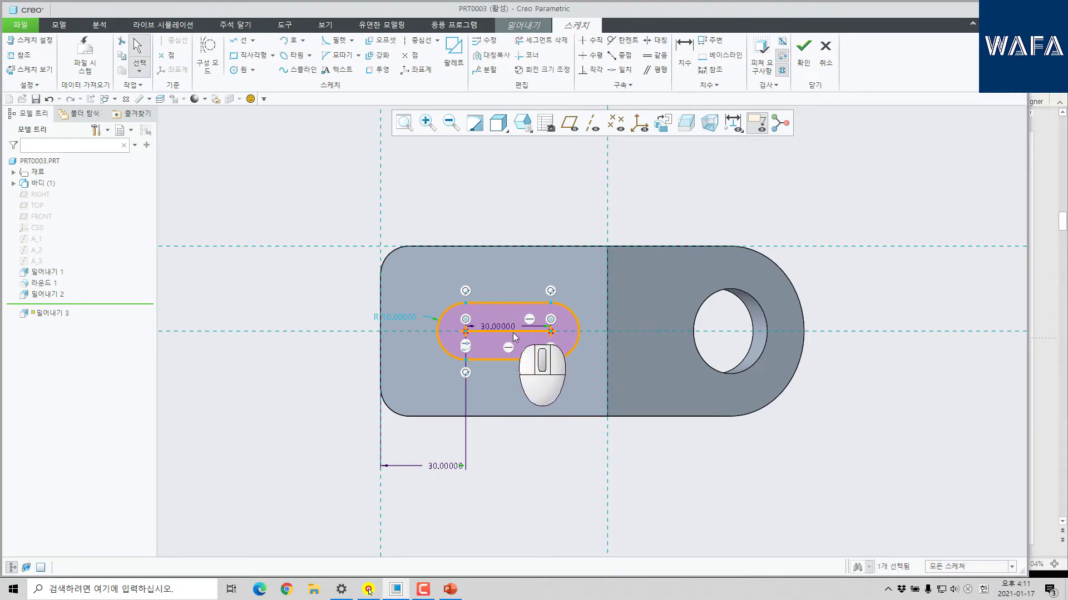
Convert the slot's centre line to construction geometry and finish the sketch.
{"action": "left_click", "coordinate": [513, 332]}
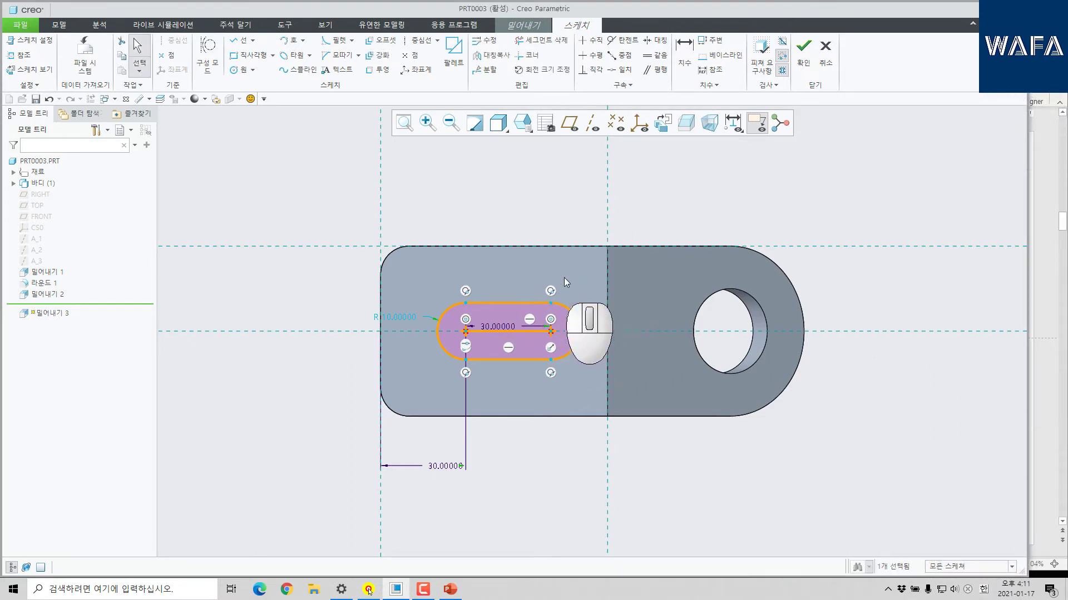
{"action": "left_click", "coordinate": [620, 233]}
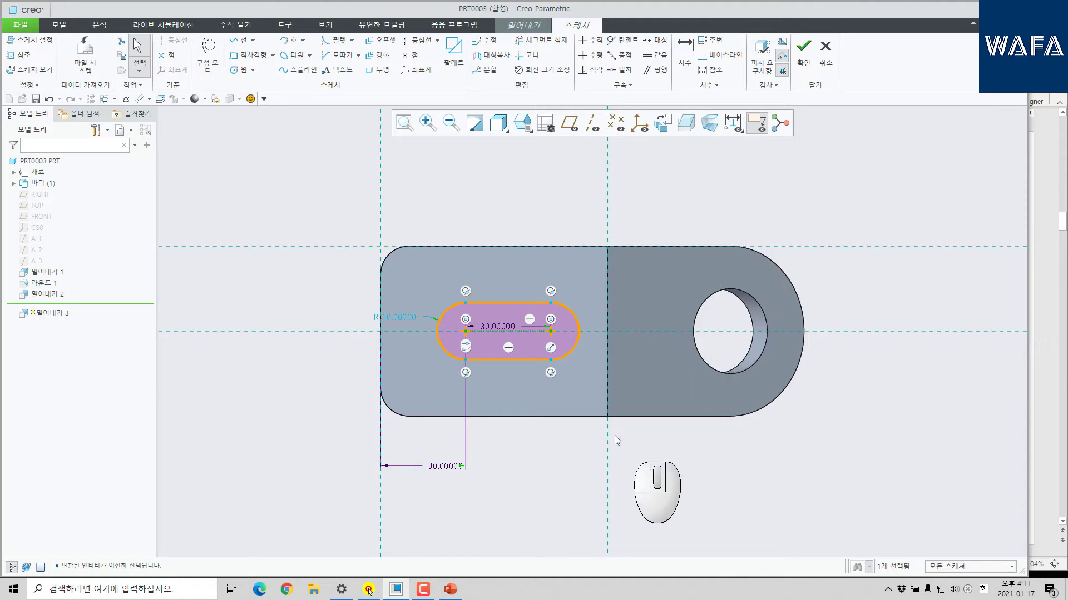
{"action": "middle_click_drag", "start_coordinate": [679, 406], "coordinate": [606, 278]}
{"action": "left_click", "coordinate": [802, 61]}
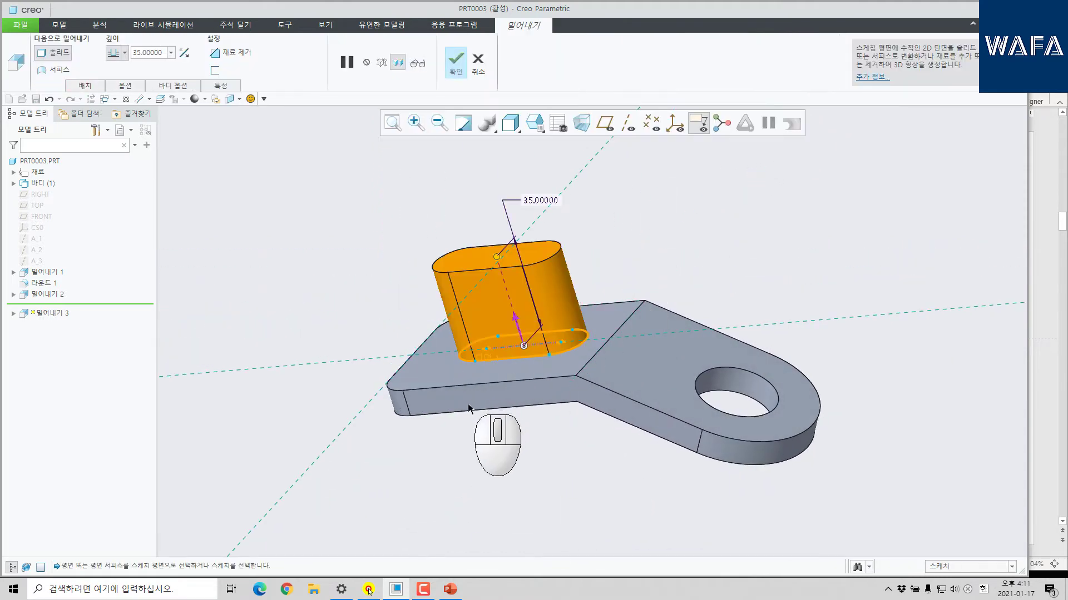
Turn the slot extrusion into a material-removing cut all the way through the flat leg and complete it.
{"action": "left_click", "coordinate": [509, 258]}
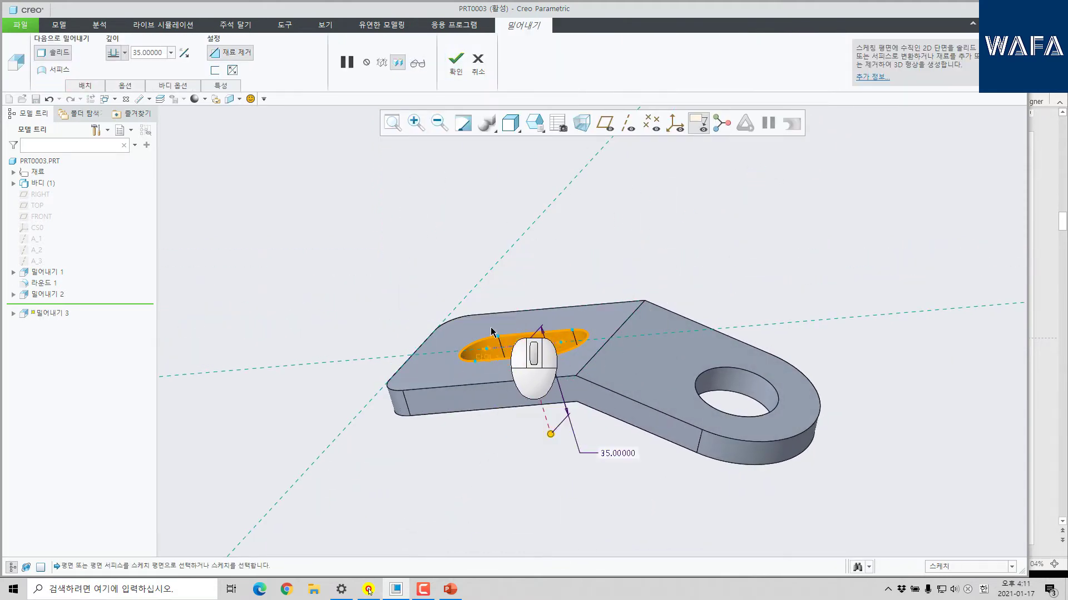
{"action": "left_click", "coordinate": [125, 52]}
{"action": "left_click", "coordinate": [115, 120]}
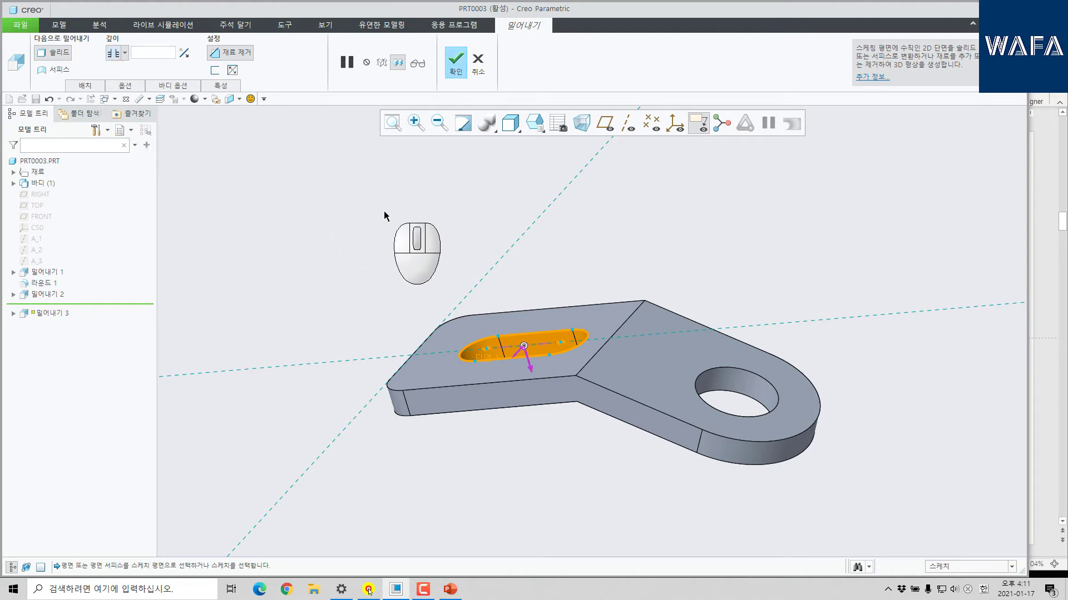
{"action": "middle_click", "coordinate": [359, 206]}
{"action": "middle_click_drag", "start_coordinate": [346, 207], "coordinate": [348, 205], "text": "ctrl"}
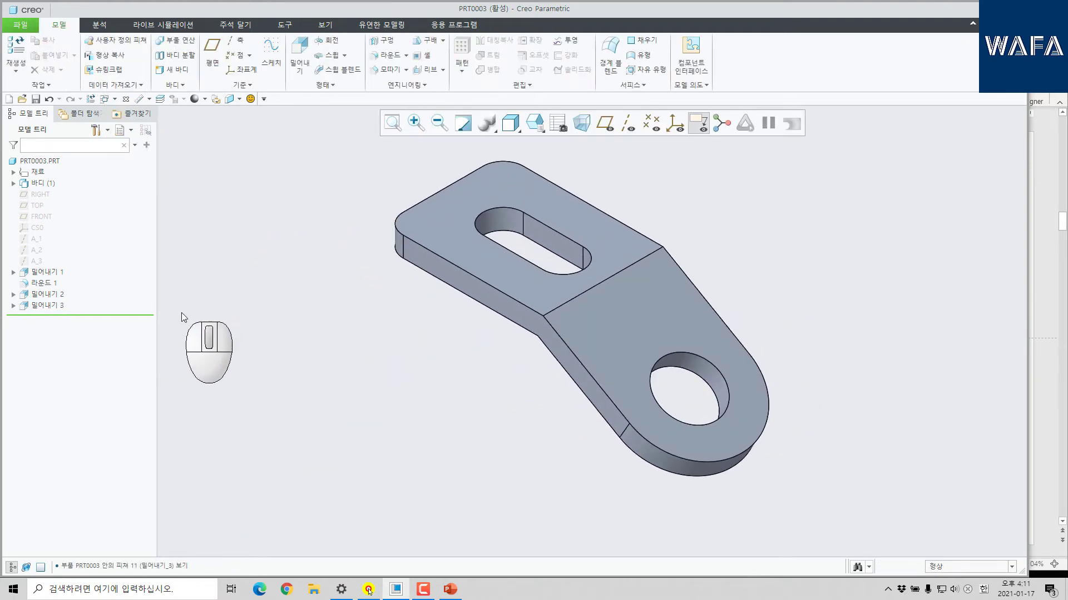
Switch to PowerPoint to examine the curved pipe drawing on slide 7, and return to Creo.
{"action": "left_click", "coordinate": [458, 596]}
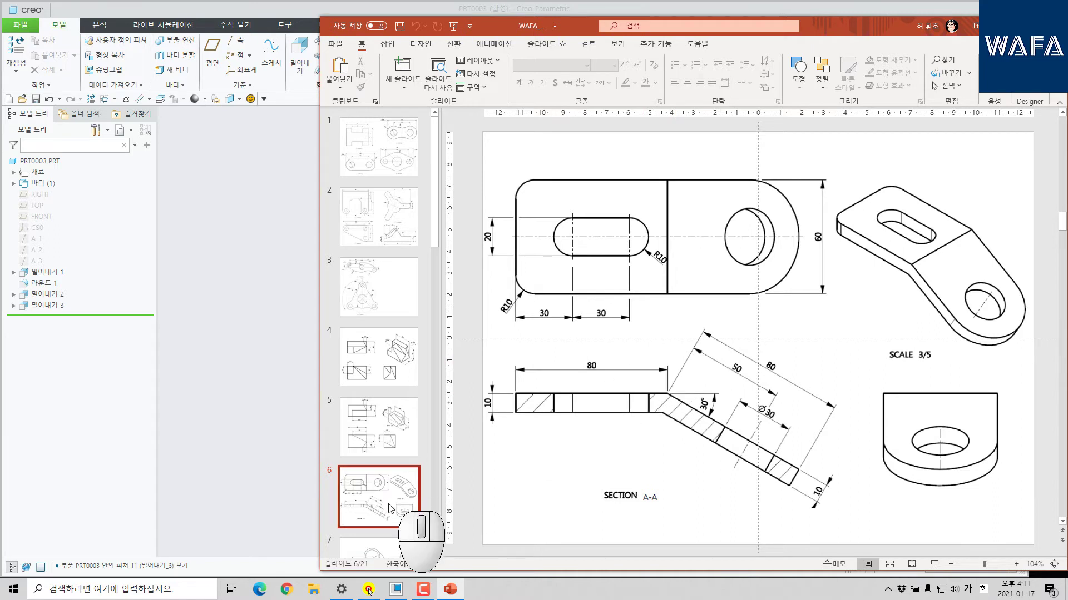
{"action": "scroll", "coordinate": [801, 439], "scroll_direction": "down", "scroll_amount": 1}
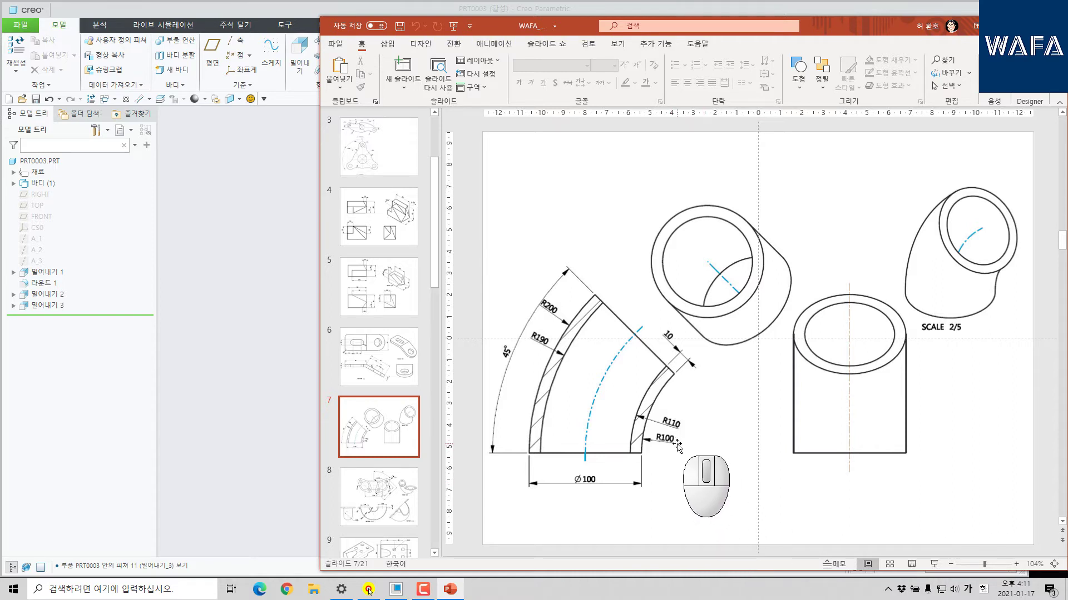
{"action": "left_click", "coordinate": [241, 161]}
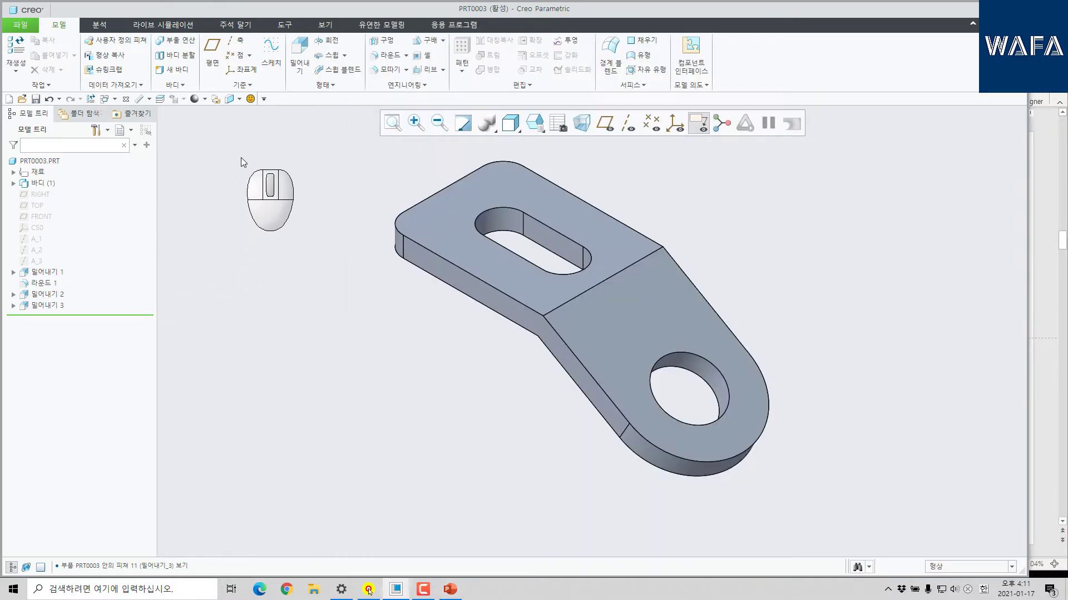
Delete all three extrusions and the round of the finished bracket from the part.
{"action": "left_click", "coordinate": [52, 273]}
{"action": "left_click", "coordinate": [84, 302], "text": "shift"}
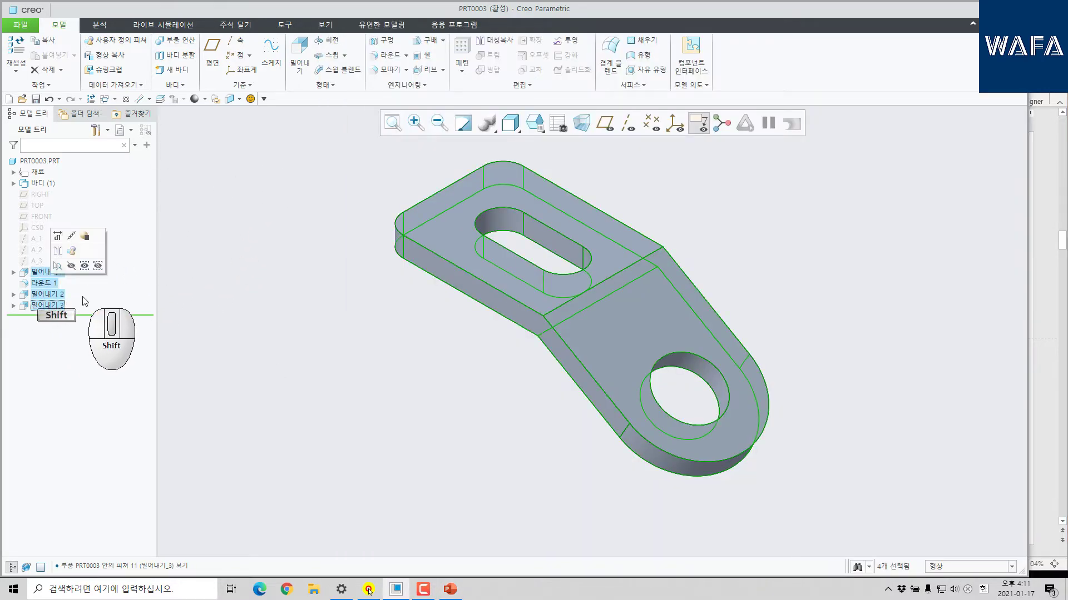
{"action": "key", "text": "Delete"}
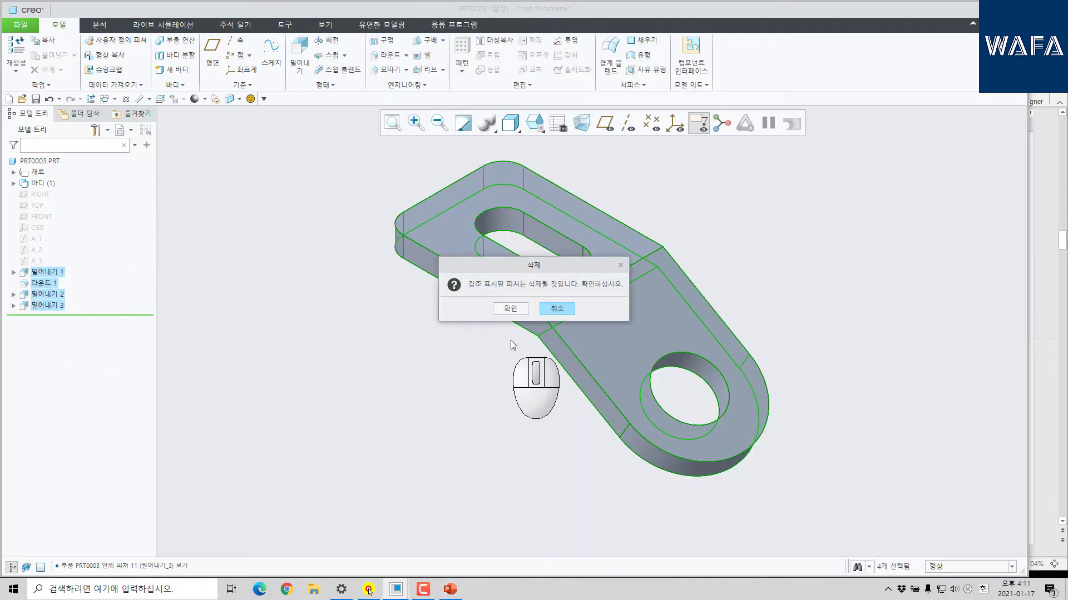
{"action": "left_click", "coordinate": [508, 310]}
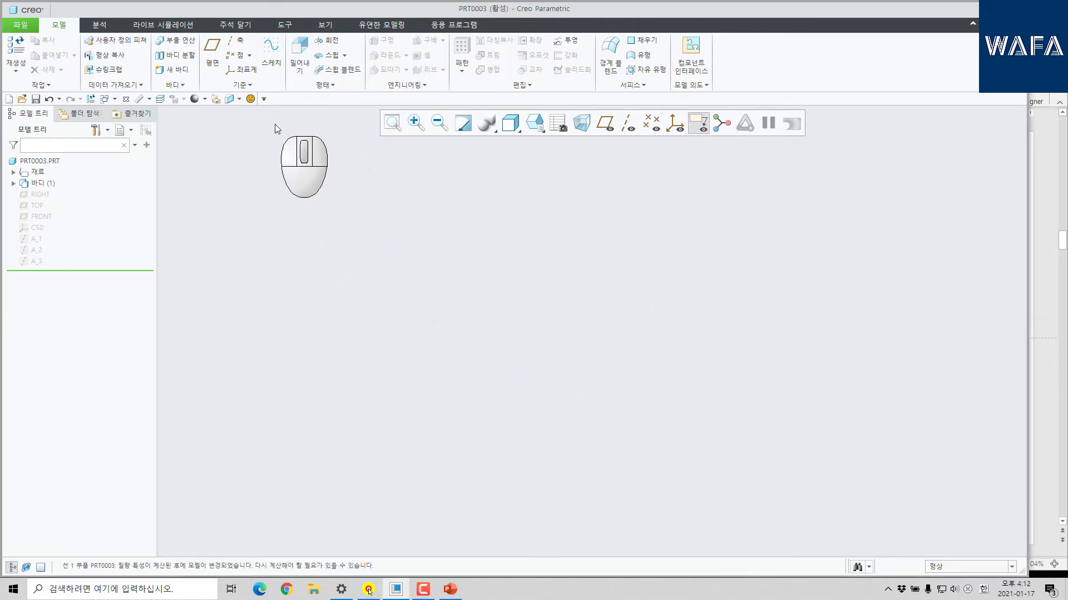
Start a new sketch on the RIGHT datum plane.
{"action": "left_click", "coordinate": [272, 53]}
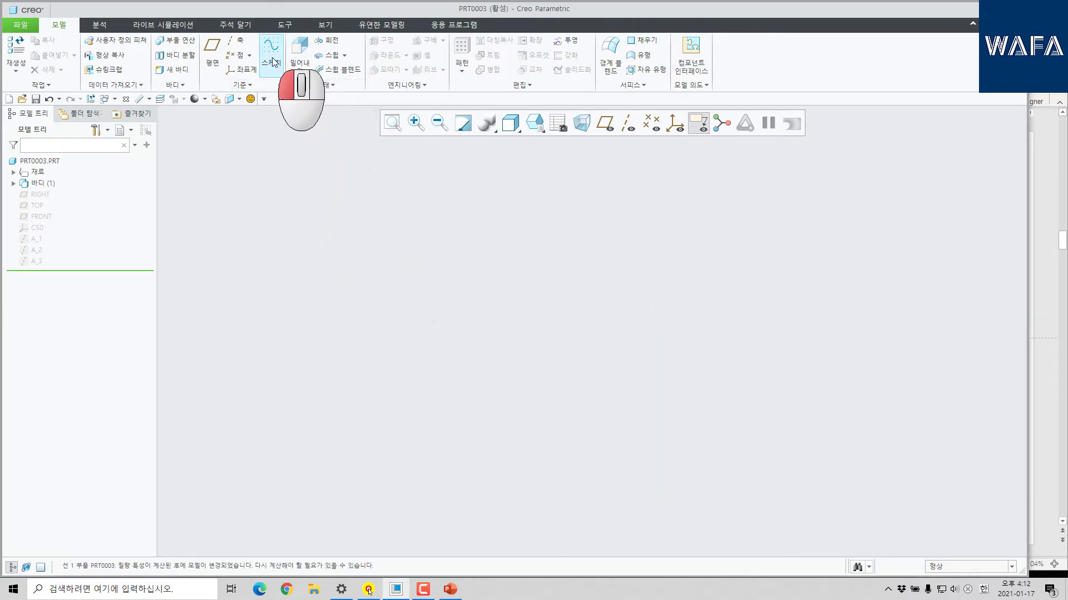
{"action": "left_click", "coordinate": [45, 216]}
{"action": "middle_click", "coordinate": [354, 330]}
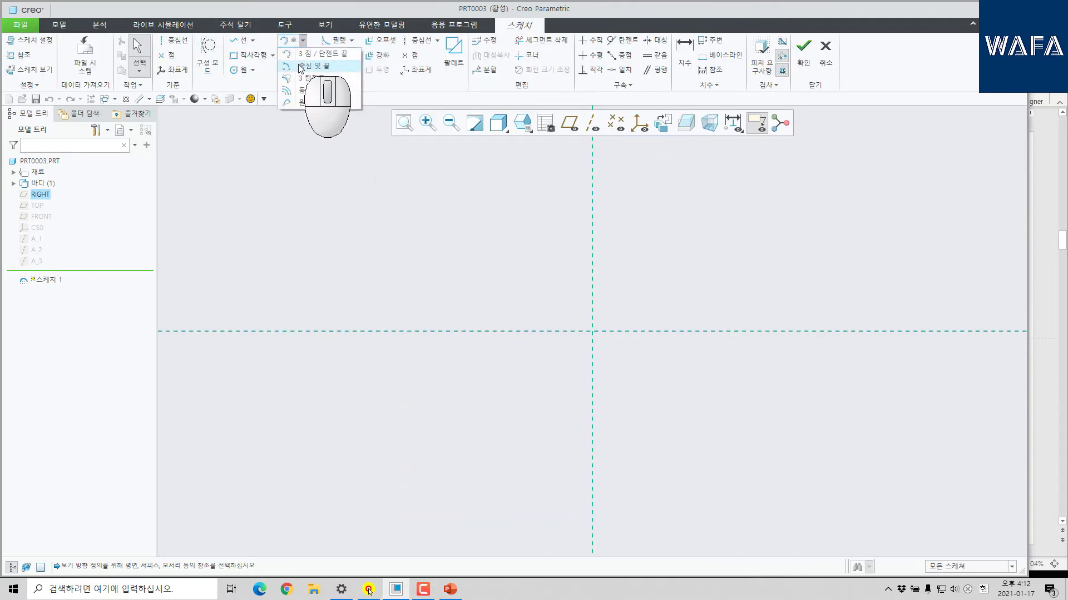
Sketch a centre-and-ends arc of about R254 from the origin, centred on the horizontal reference, and set its radius to 150.
{"action": "left_click", "coordinate": [301, 67]}
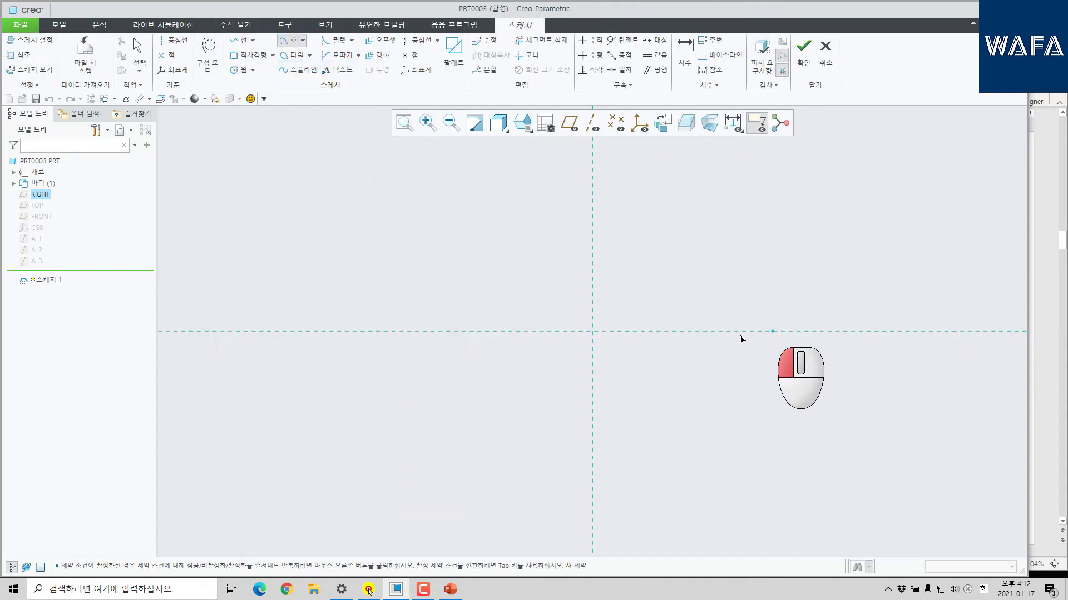
{"action": "left_click", "coordinate": [592, 332]}
{"action": "left_click", "coordinate": [648, 262]}
{"action": "middle_click", "coordinate": [901, 301]}
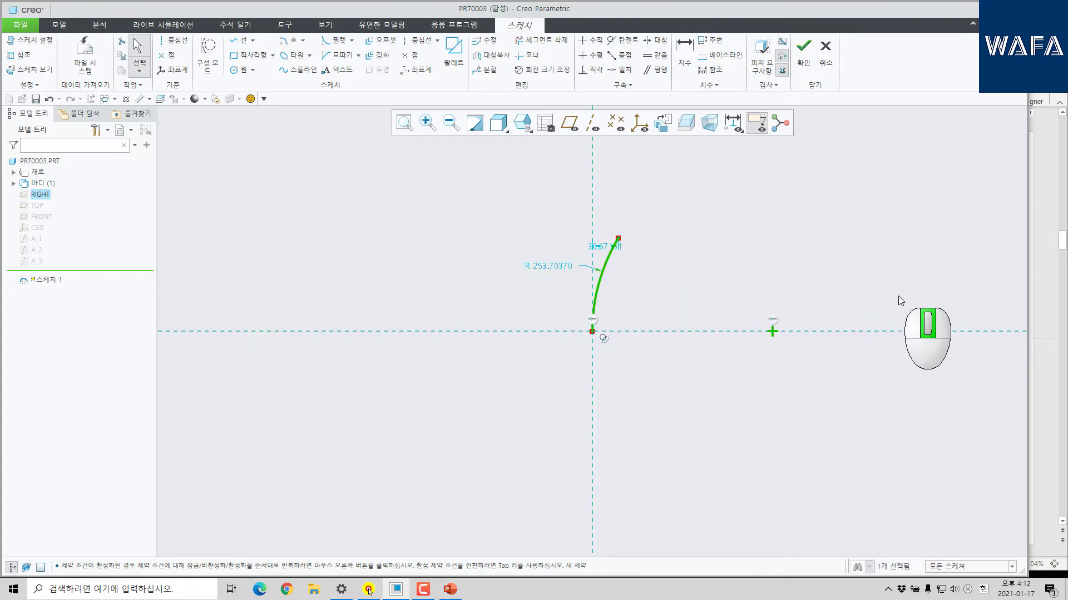
{"action": "scroll", "coordinate": [626, 191], "scroll_direction": "up", "scroll_amount": 3}
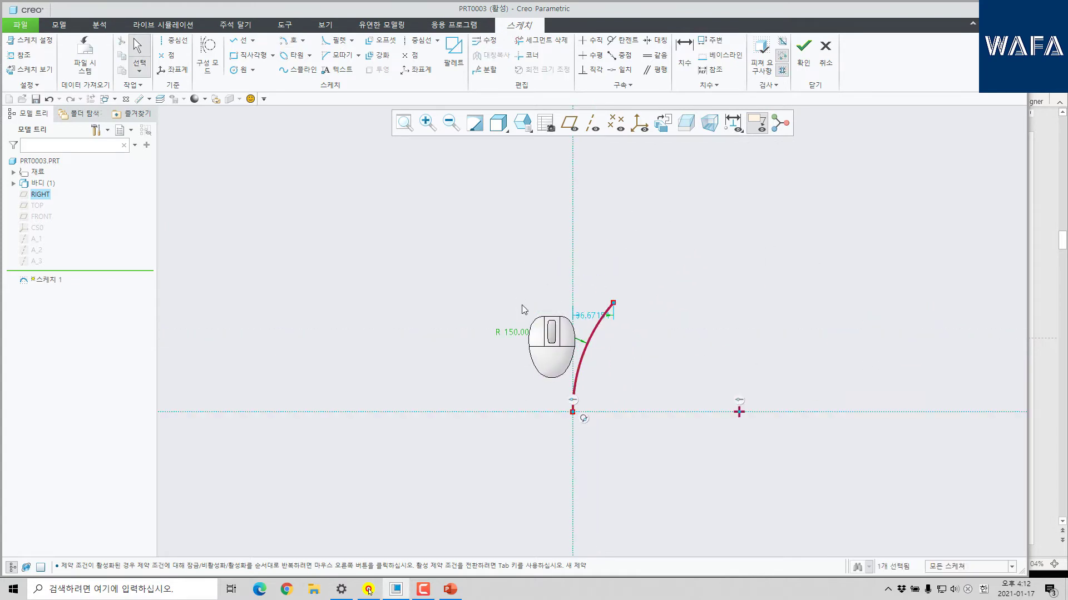
Dimension the arc's angle as 45 degrees, as on the slide 7 drawing, and finish the sketch.
{"action": "left_click", "coordinate": [450, 589]}
{"action": "left_click", "coordinate": [451, 590]}
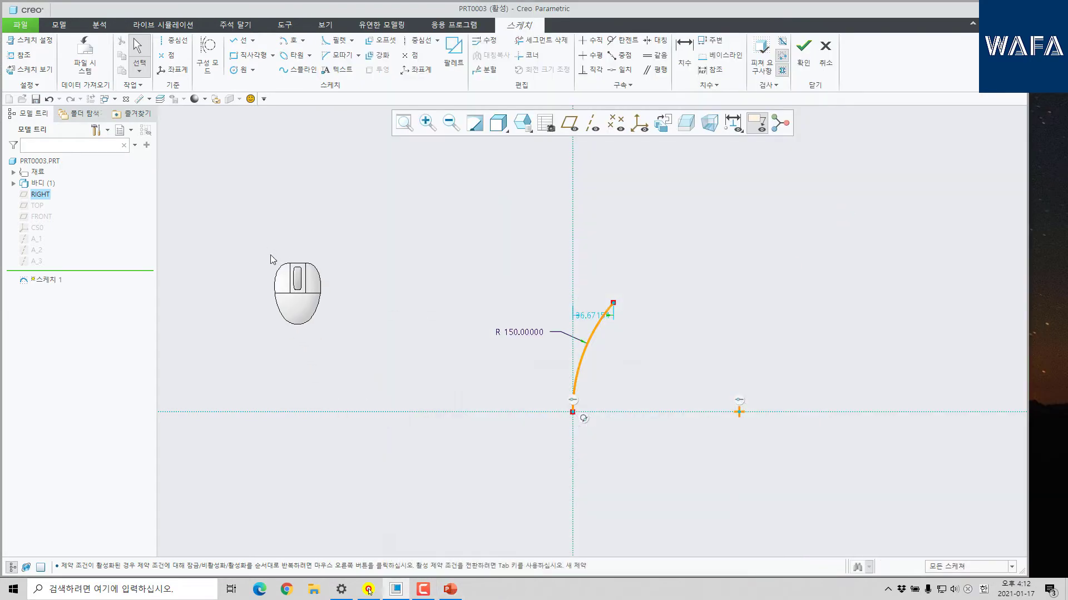
{"action": "left_click", "coordinate": [679, 46]}
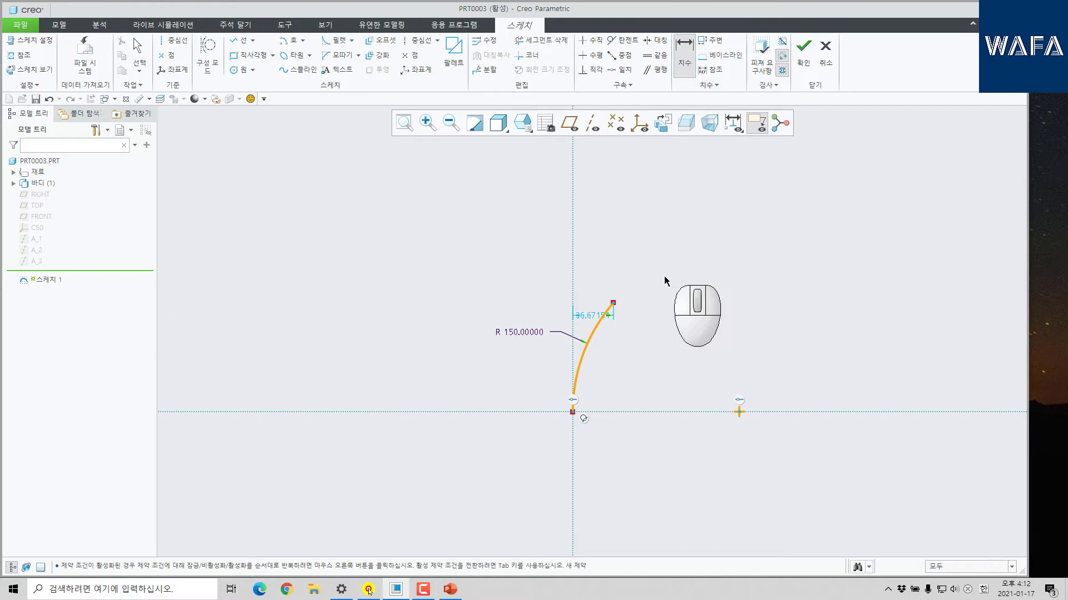
{"action": "left_click", "coordinate": [614, 303]}
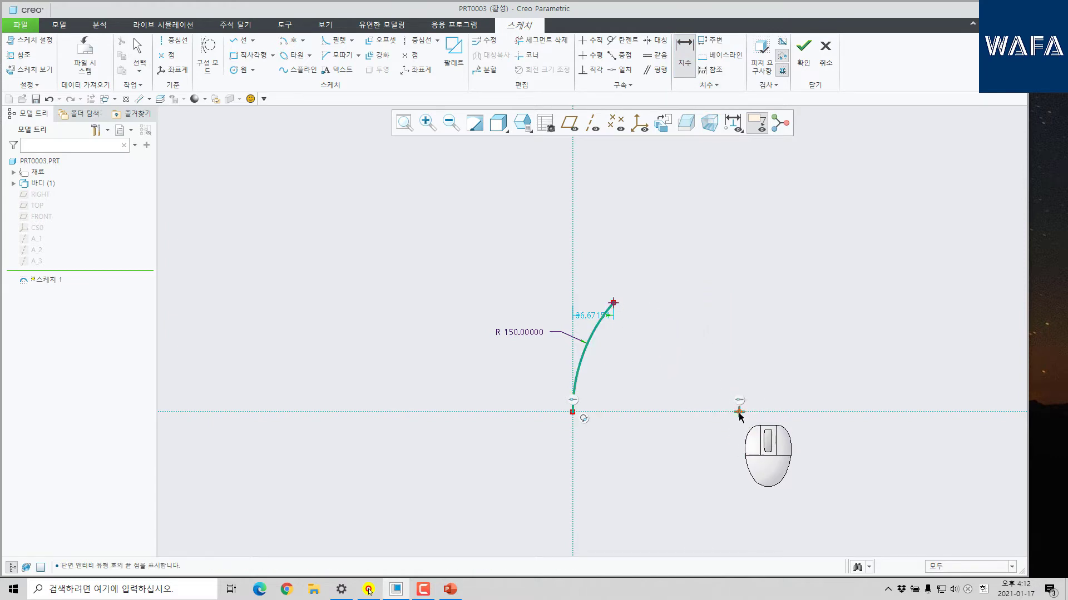
{"action": "left_click", "coordinate": [739, 412]}
{"action": "middle_click", "coordinate": [528, 363]}
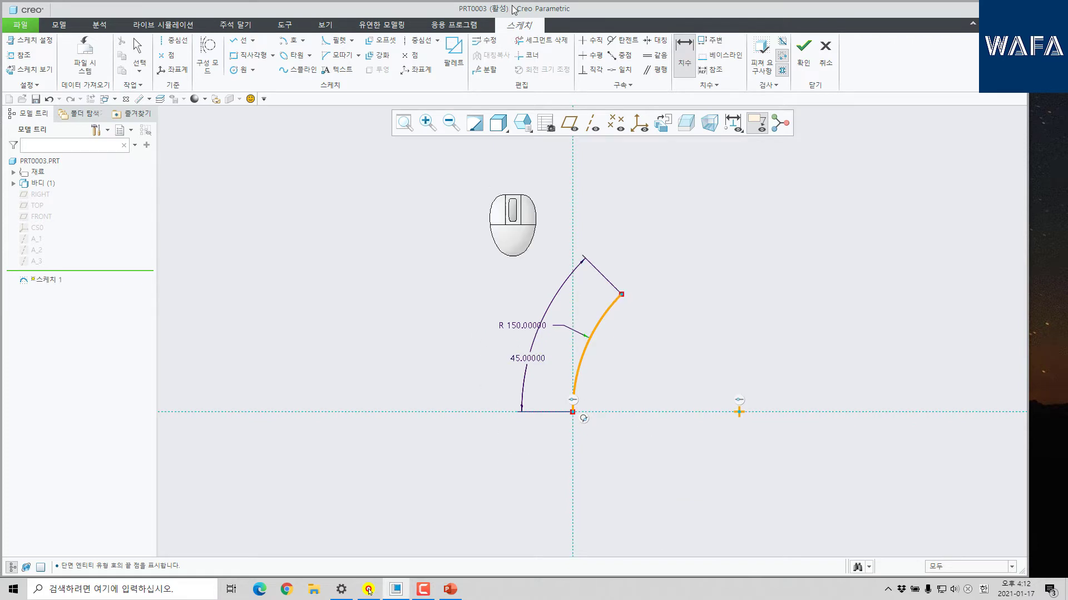
{"action": "left_click", "coordinate": [803, 52]}
{"action": "left_click", "coordinate": [330, 267]}
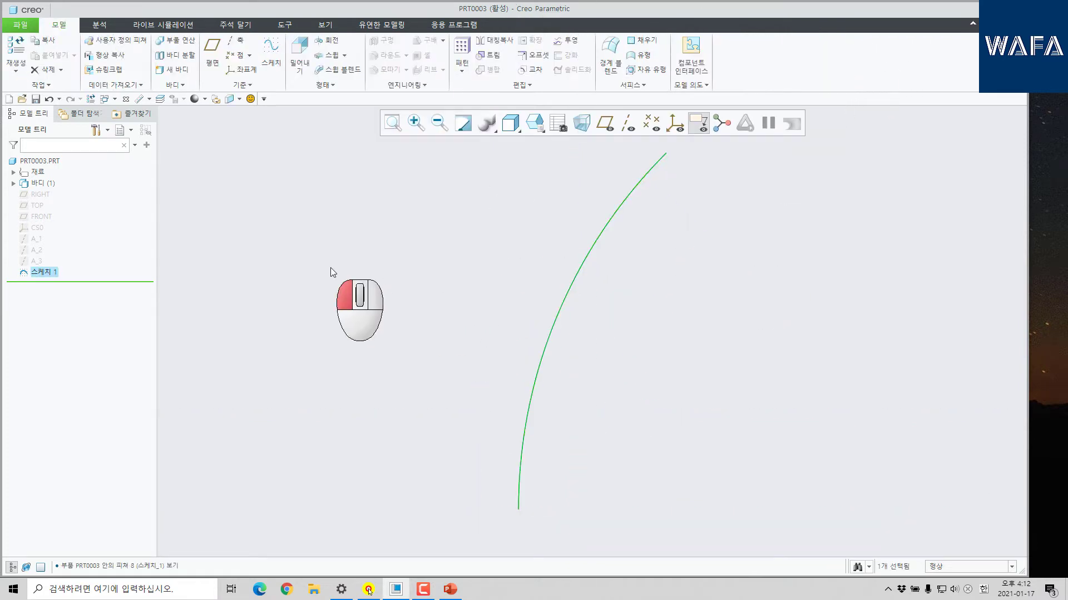
Start a Sweep with the arc as trajectory and flip its start point to the arc's lower end.
{"action": "scroll", "coordinate": [345, 271], "scroll_direction": "up", "scroll_amount": 1}
{"action": "left_click", "coordinate": [316, 59]}
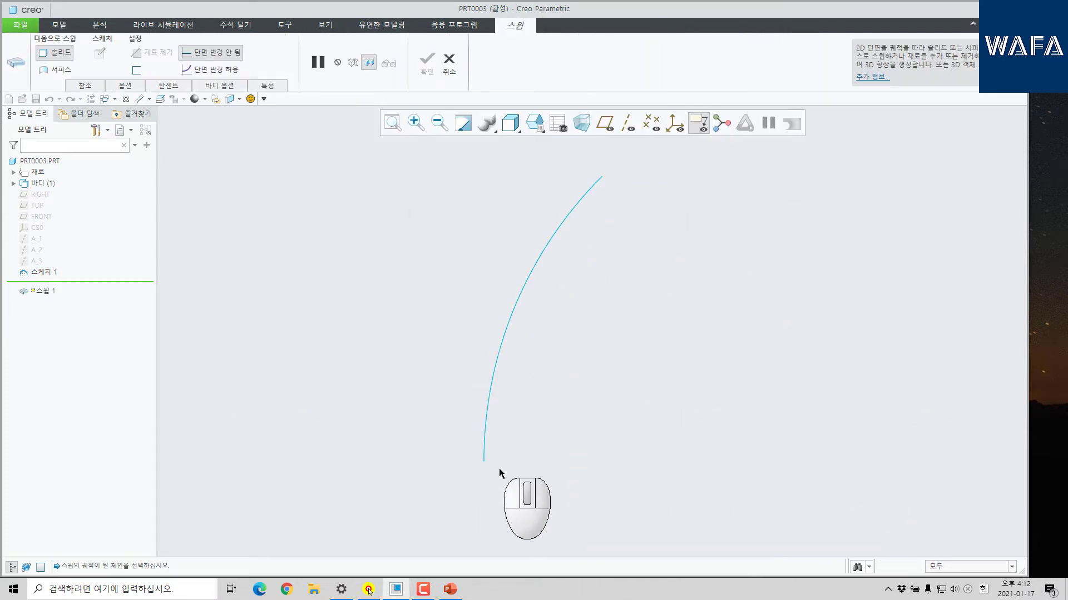
{"action": "left_click", "coordinate": [487, 455]}
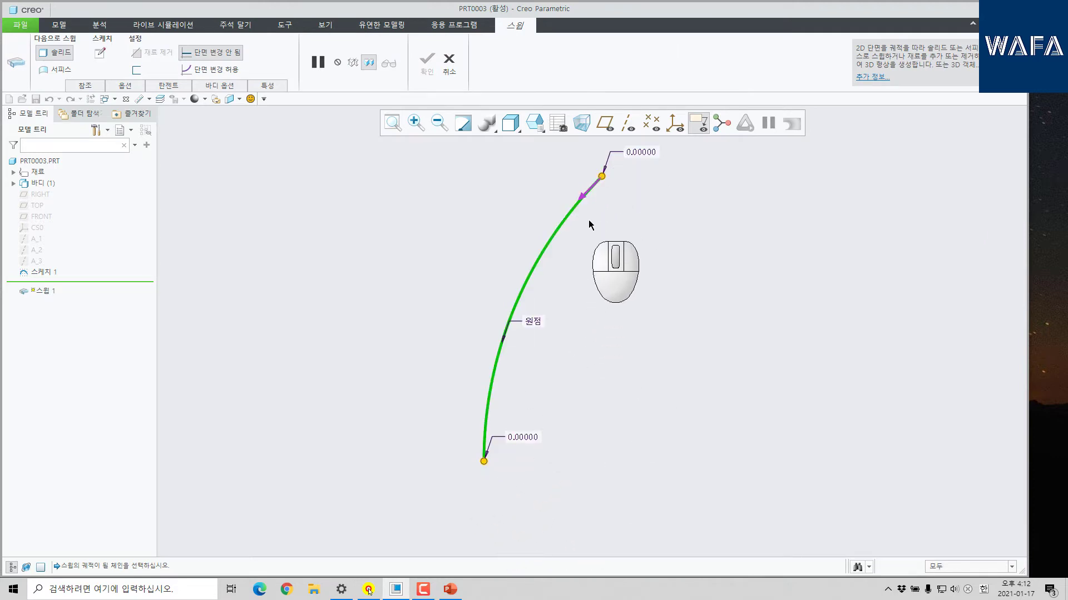
{"action": "left_click", "coordinate": [581, 198]}
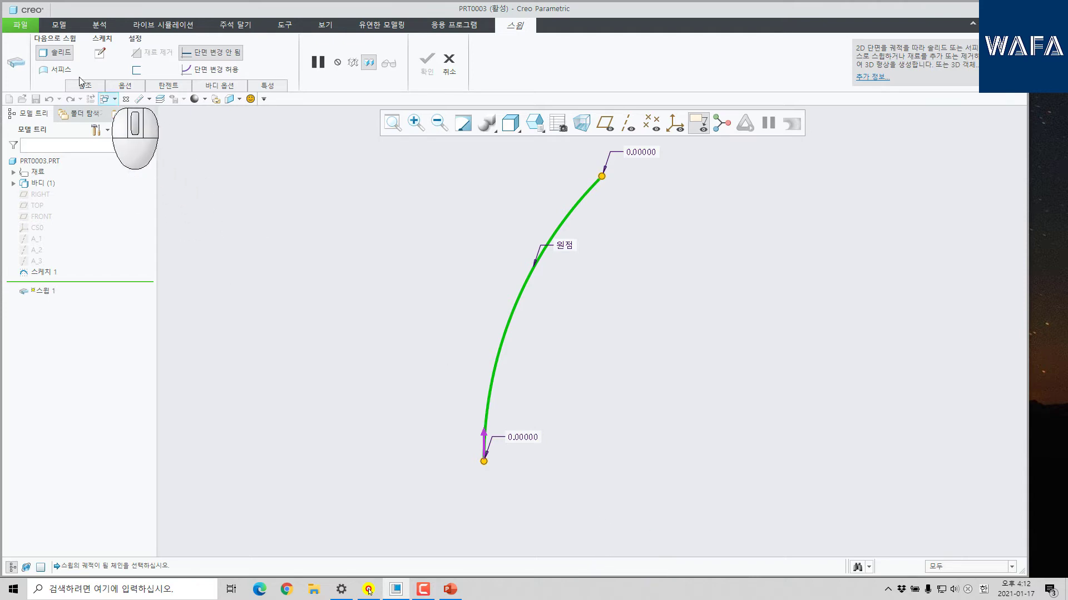
Open the sweep's section sketch and check the pipe dimensions on the slide 7 drawing in PowerPoint before returning to Creo.
{"action": "left_click", "coordinate": [100, 53]}
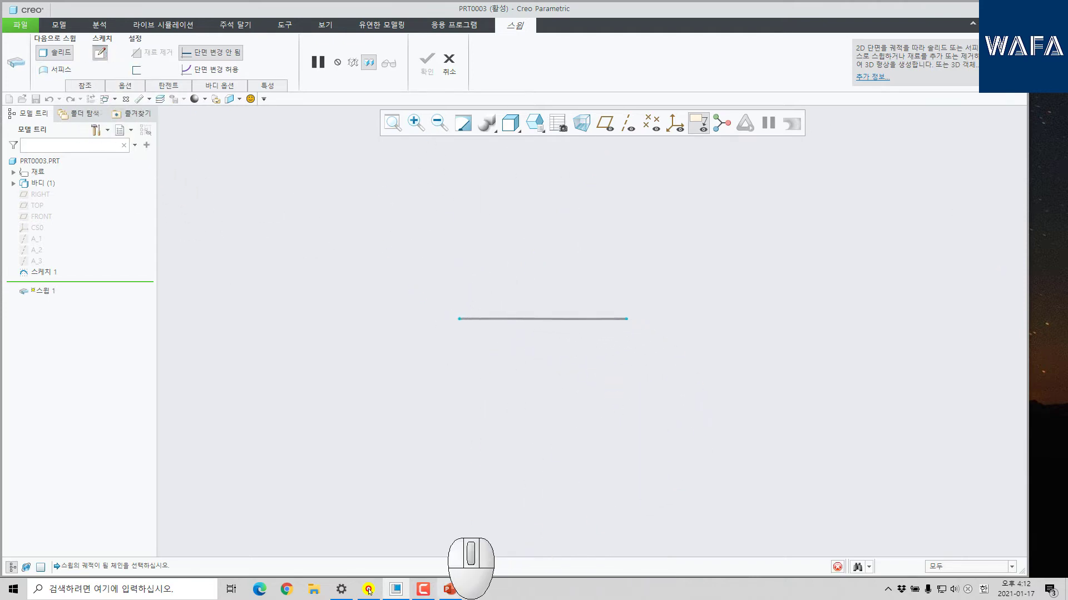
{"action": "left_click", "coordinate": [450, 592]}
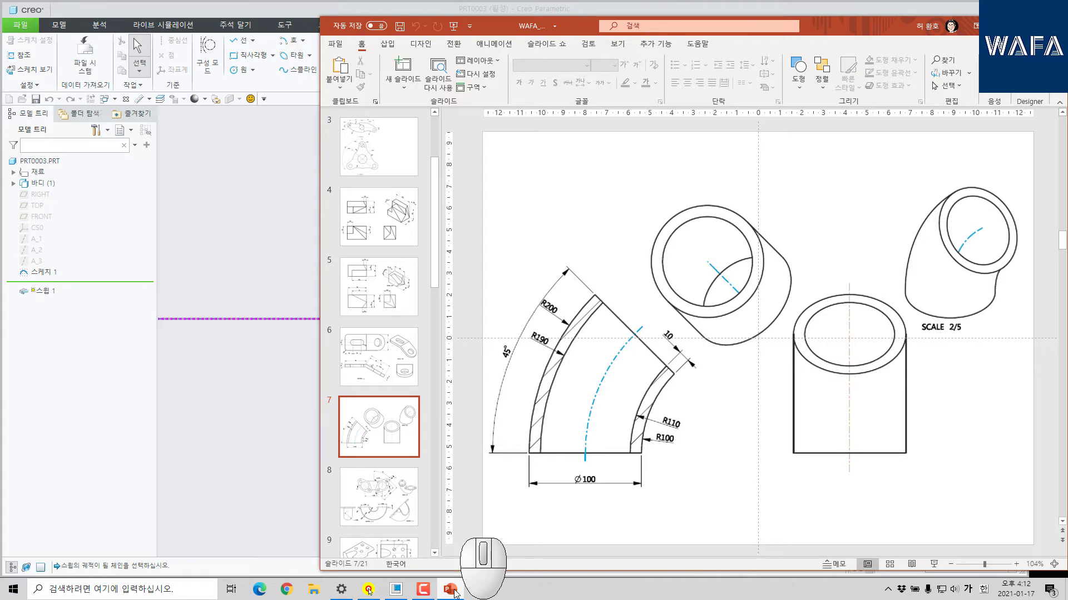
{"action": "left_click", "coordinate": [452, 591]}
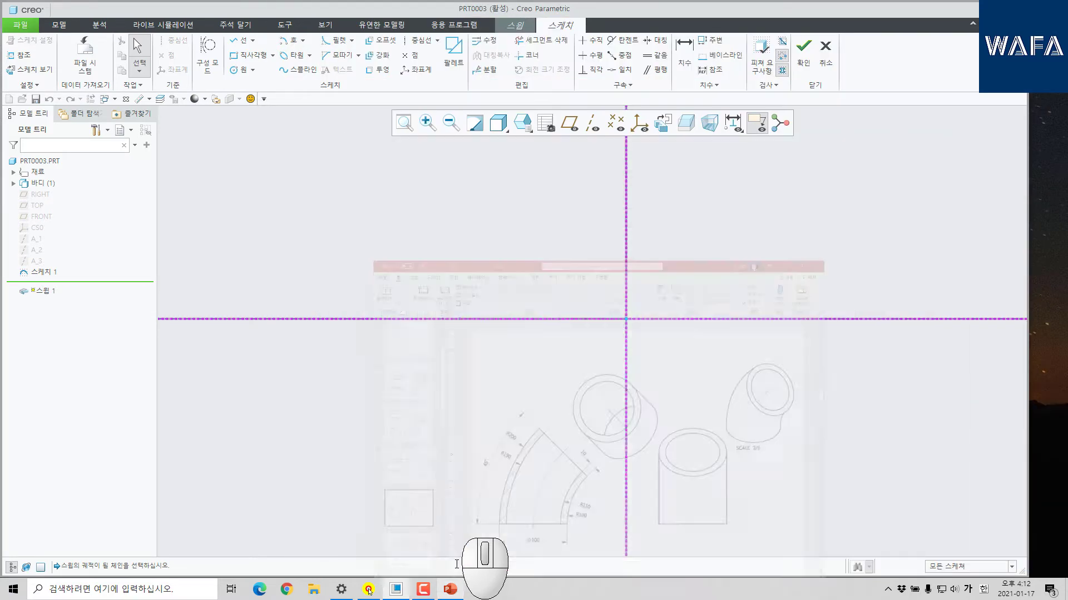
Draw two concentric circles of about 29 and 12 diameter centred on the trajectory's start point.
{"action": "left_click", "coordinate": [234, 69]}
{"action": "left_click", "coordinate": [624, 320]}
{"action": "left_click", "coordinate": [636, 373]}
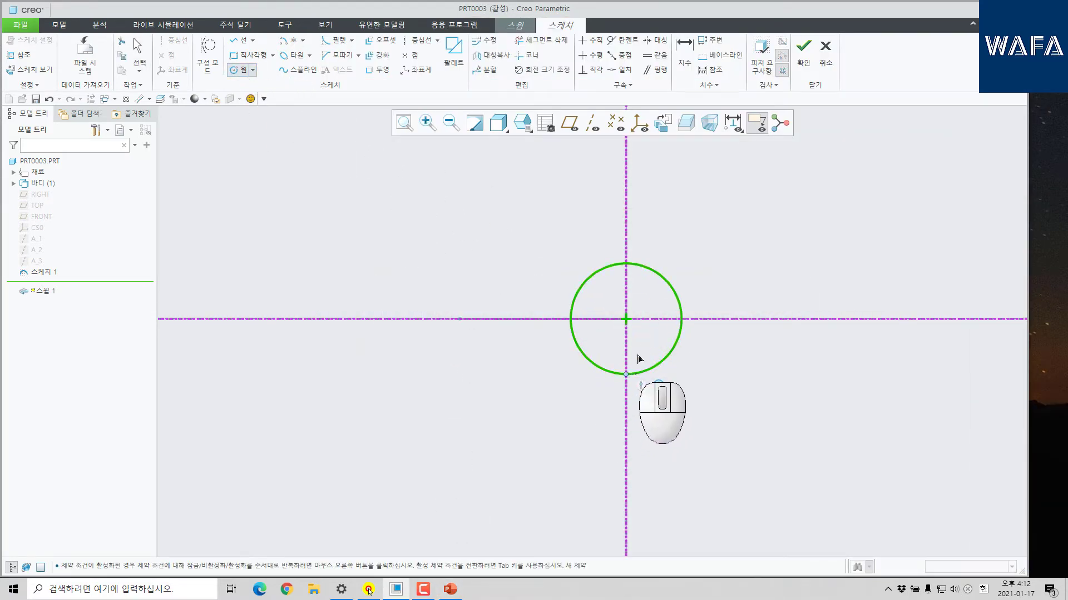
{"action": "left_click", "coordinate": [626, 322]}
{"action": "left_click", "coordinate": [633, 341]}
{"action": "middle_click", "coordinate": [636, 352]}
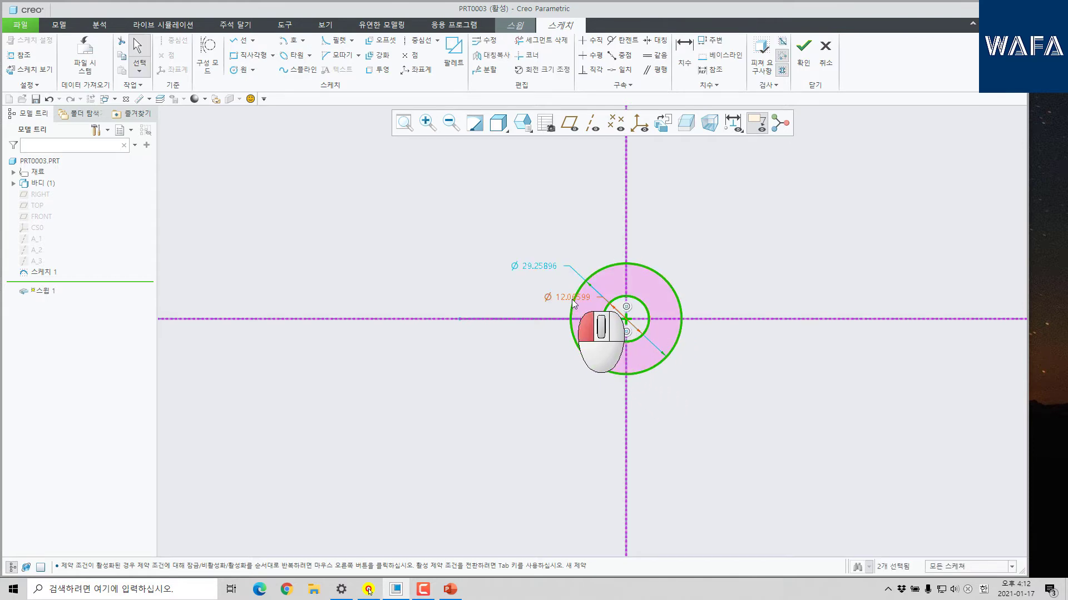
Set the diameters of the two section circles to 80 for the smaller drawn one and 100 for the other.
{"action": "double_click", "coordinate": [573, 297]}
{"action": "type", "text": "80"}
{"action": "key", "text": "Return"}
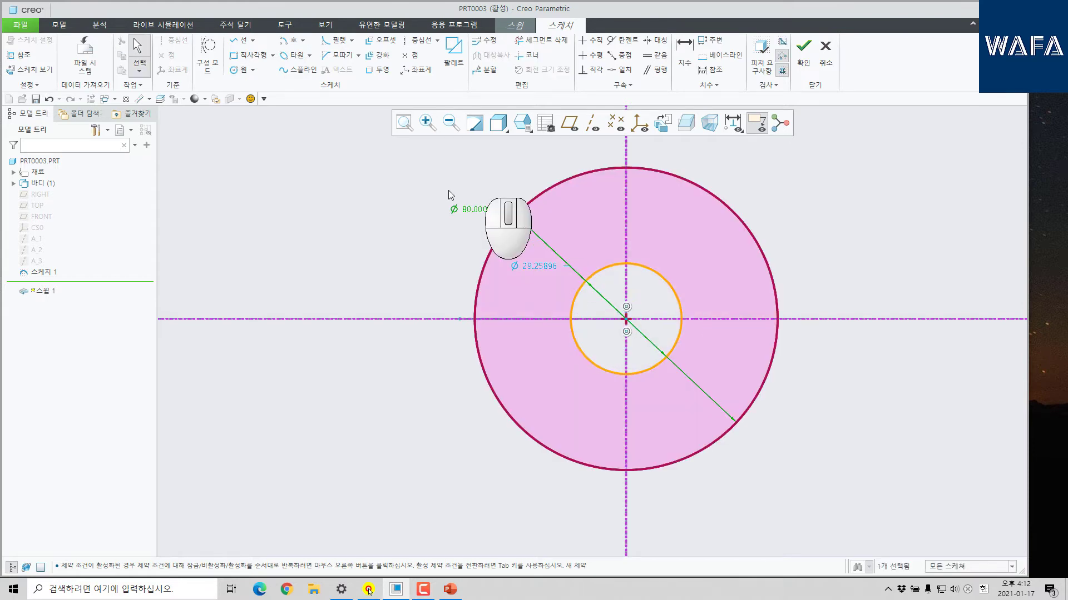
{"action": "left_click_drag", "start_coordinate": [538, 265], "coordinate": [512, 270]}
{"action": "double_click", "coordinate": [512, 267]}
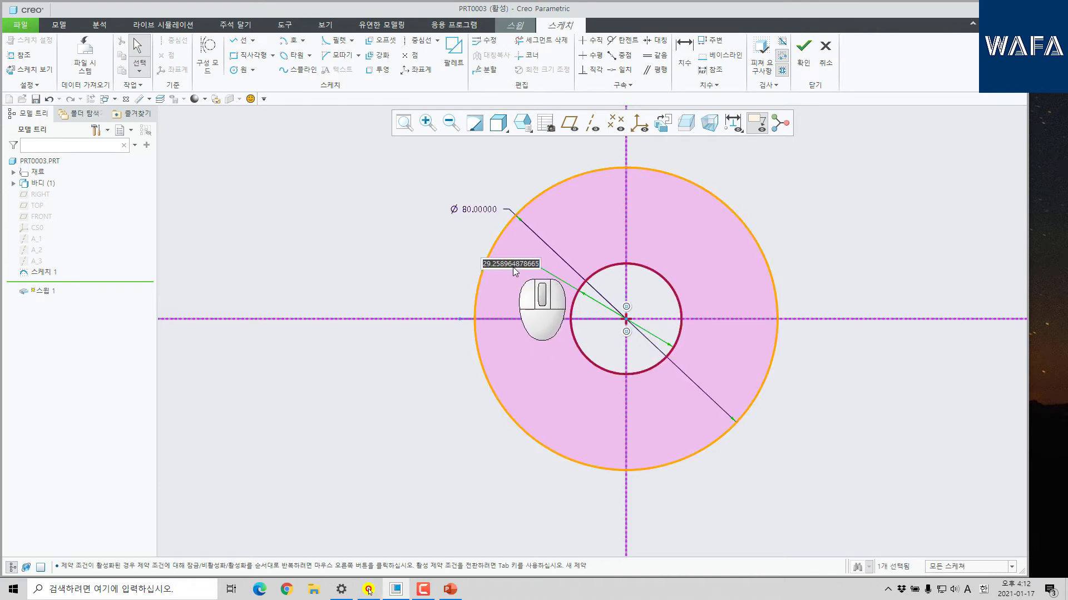
{"action": "type", "text": "100"}
{"action": "key", "text": "Return"}
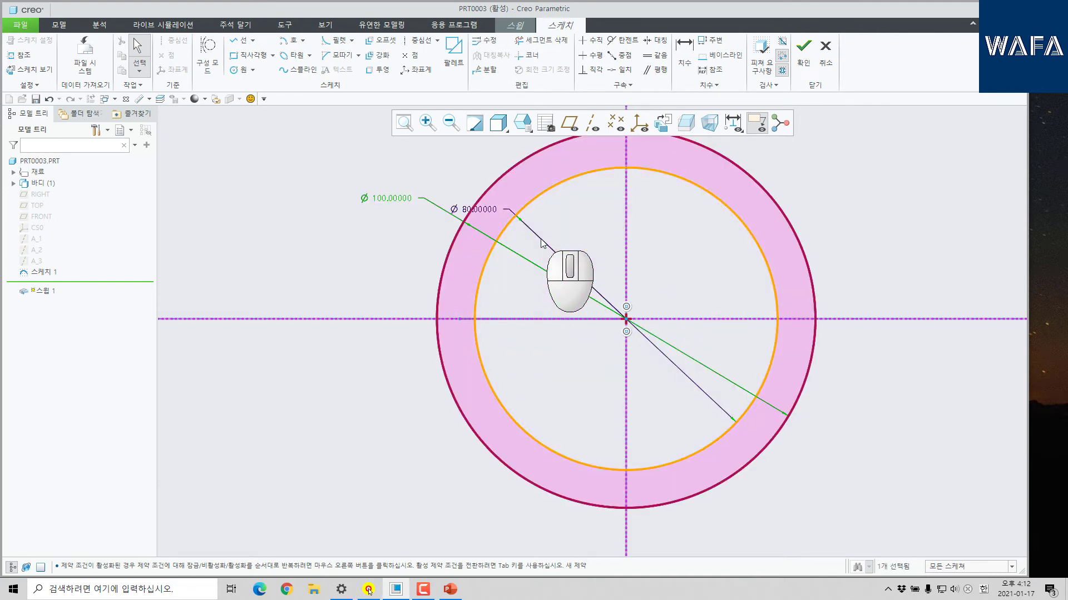
Finish the ring section sketch and complete the sweep along the arc as a solid curved pipe.
{"action": "key", "text": "ctrl+d"}
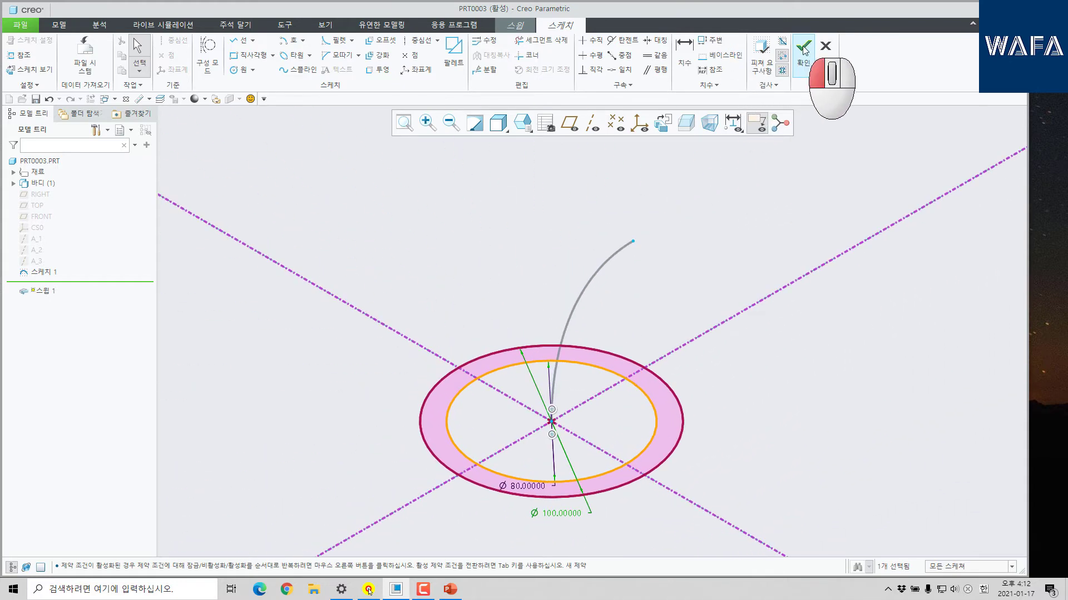
{"action": "left_click", "coordinate": [803, 50]}
{"action": "scroll", "coordinate": [512, 338], "scroll_direction": "up", "scroll_amount": 4}
{"action": "middle_click_drag", "start_coordinate": [651, 320], "coordinate": [794, 283]}
{"action": "middle_click", "coordinate": [795, 284]}
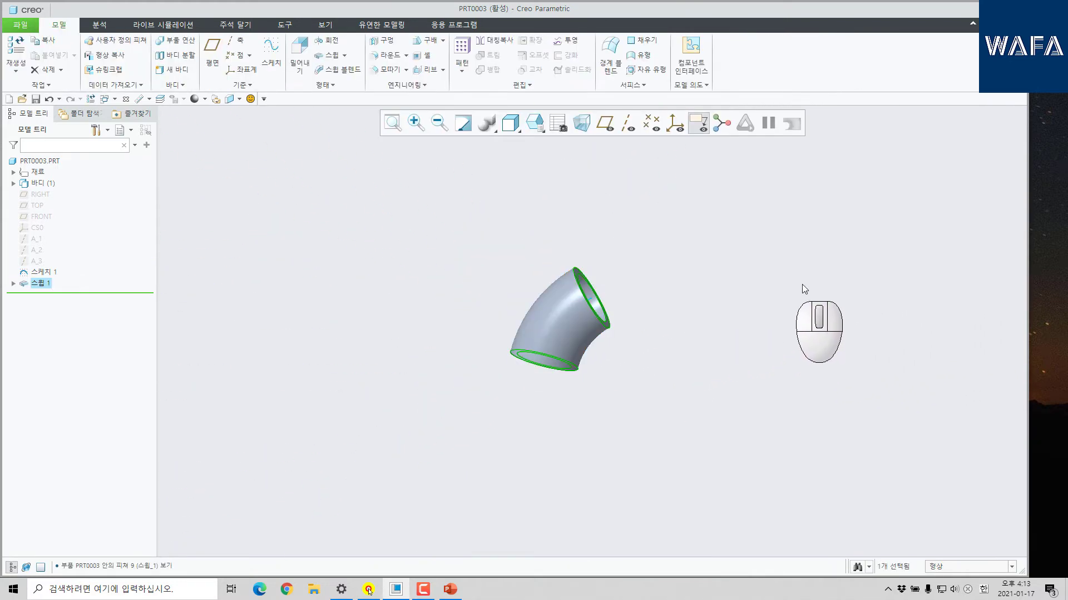
{"action": "left_click", "coordinate": [689, 325]}
{"action": "middle_click_drag", "start_coordinate": [688, 325], "coordinate": [650, 356]}
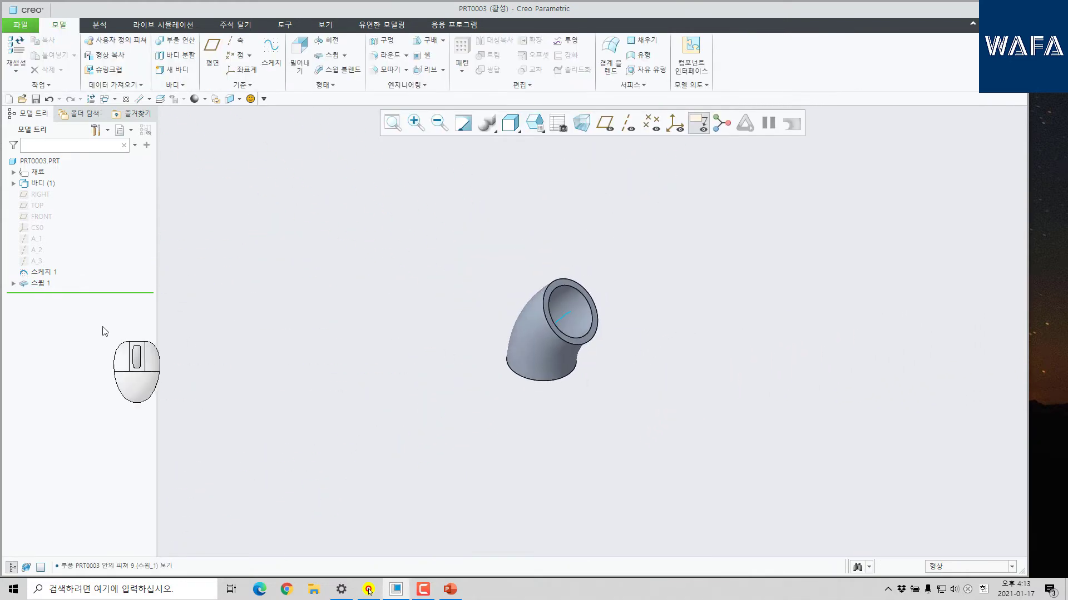
Delete the arc sketch together with the swept pipe feature.
{"action": "left_click", "coordinate": [43, 272]}
{"action": "left_click", "coordinate": [91, 281], "text": "ctrl"}
{"action": "key", "text": "Delete"}
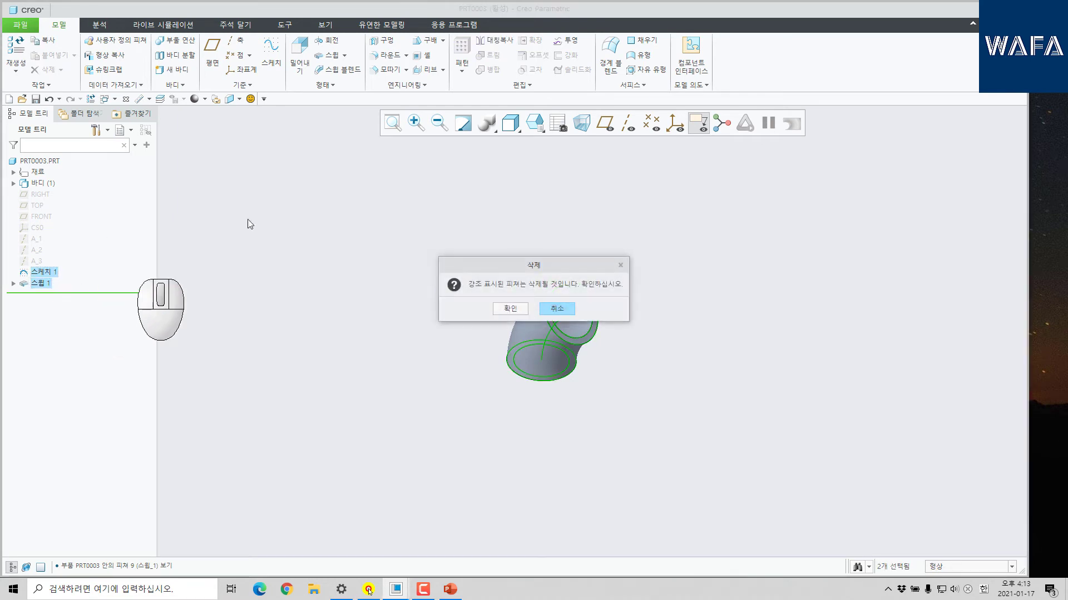
{"action": "left_click", "coordinate": [509, 308]}
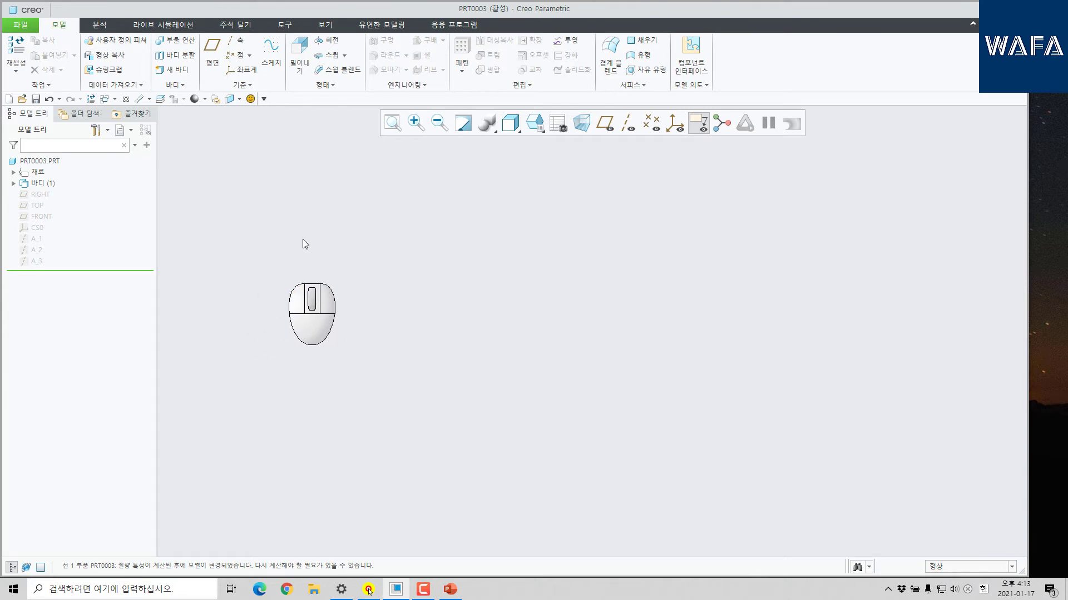
Start a Revolve sketched on the TOP plane and draw two concentric circles at the origin, the outer about 180 in diameter.
{"action": "left_click", "coordinate": [331, 43]}
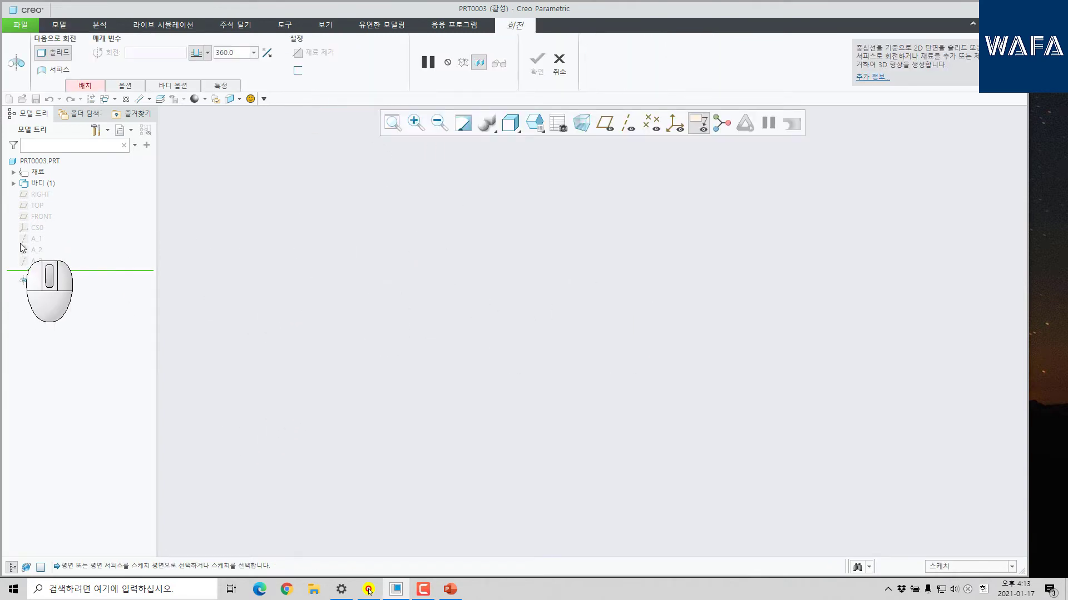
{"action": "left_click", "coordinate": [37, 205]}
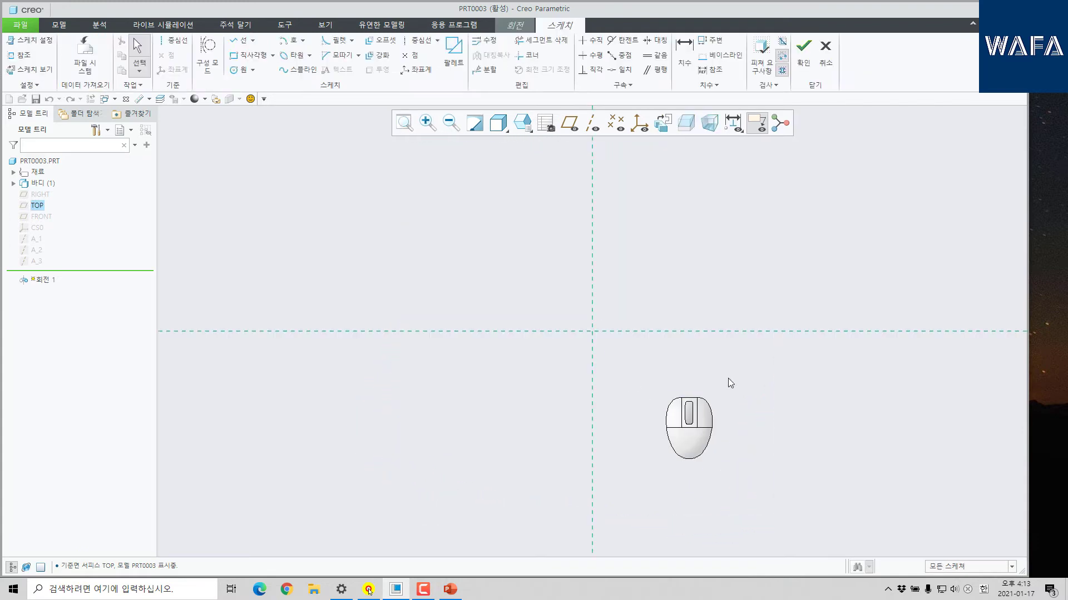
{"action": "left_click", "coordinate": [238, 71]}
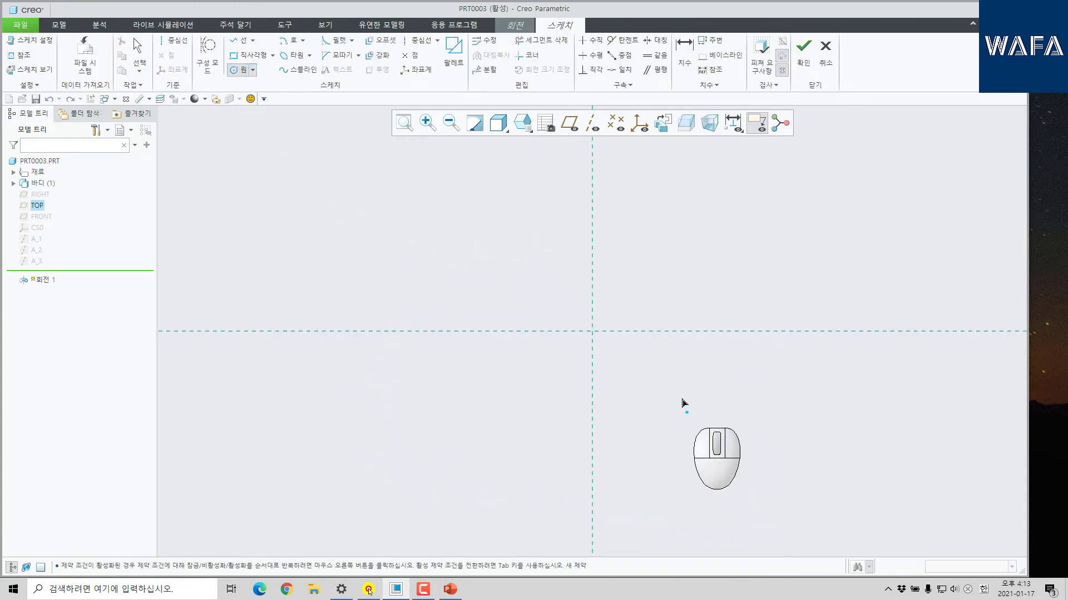
{"action": "left_click", "coordinate": [593, 331]}
{"action": "left_click", "coordinate": [614, 395]}
{"action": "left_click", "coordinate": [592, 332]}
{"action": "left_click", "coordinate": [606, 366]}
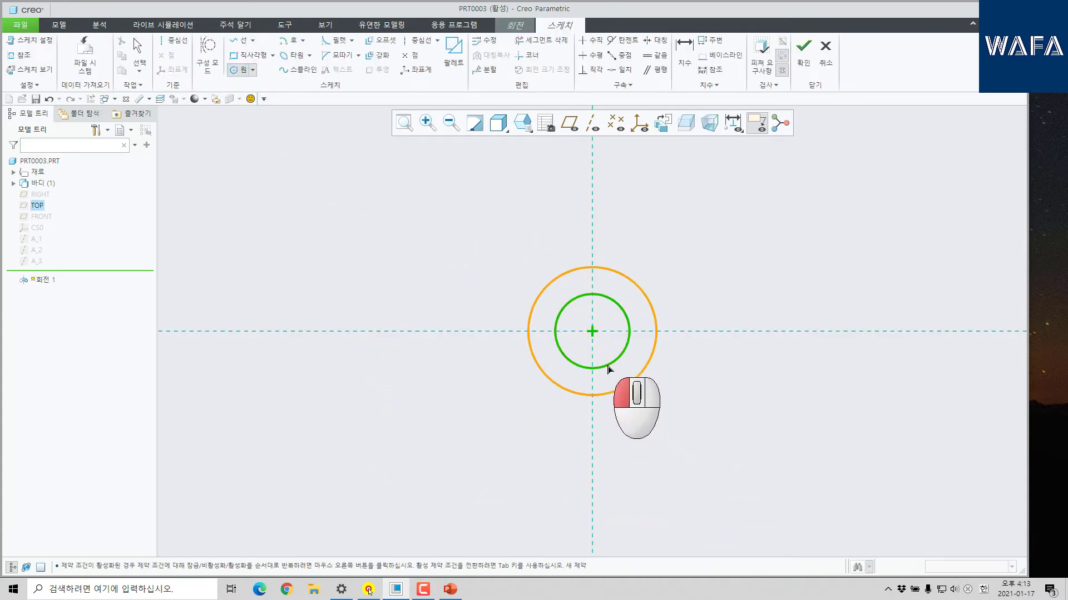
{"action": "middle_click", "coordinate": [610, 346]}
Set the inner circle's diameter to 80 and the outer circle's diameter to 100.
{"action": "double_click", "coordinate": [513, 296]}
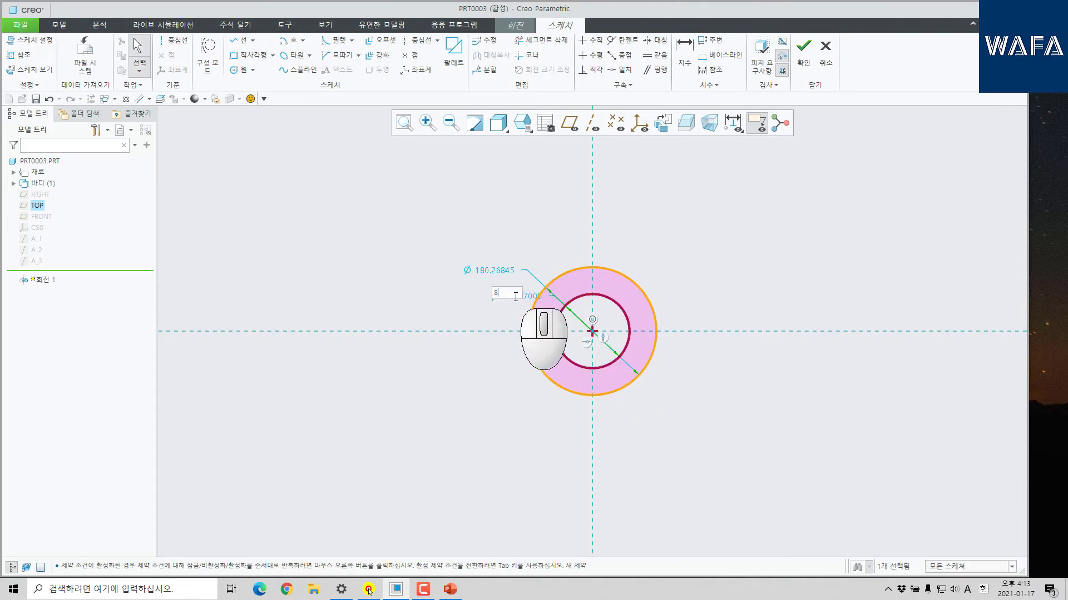
{"action": "type", "text": "80"}
{"action": "key", "text": "Return"}
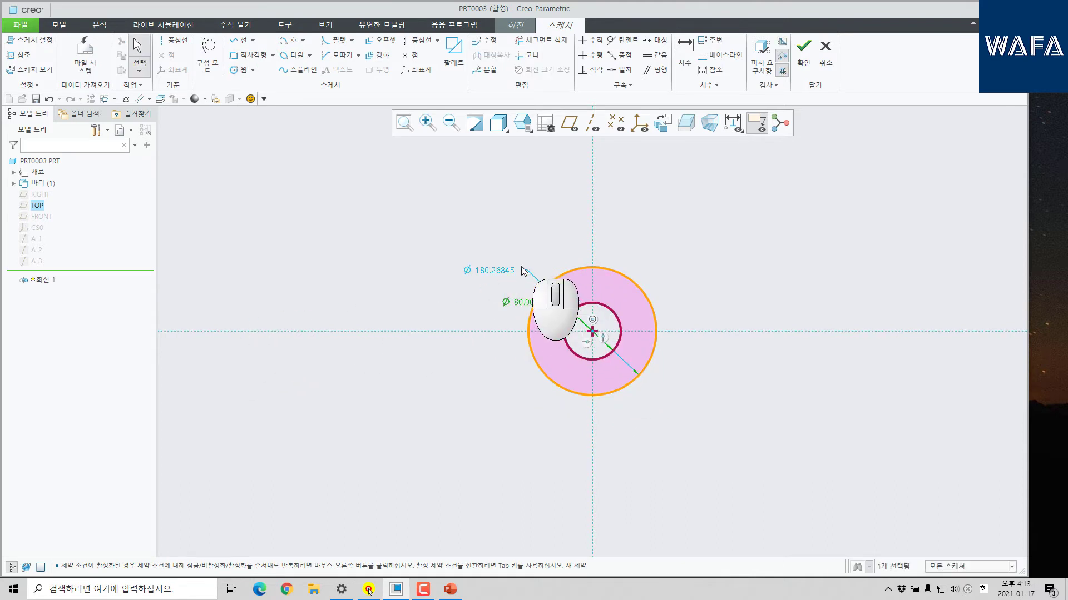
{"action": "double_click", "coordinate": [506, 270]}
{"action": "type", "text": "100"}
{"action": "key", "text": "Return"}
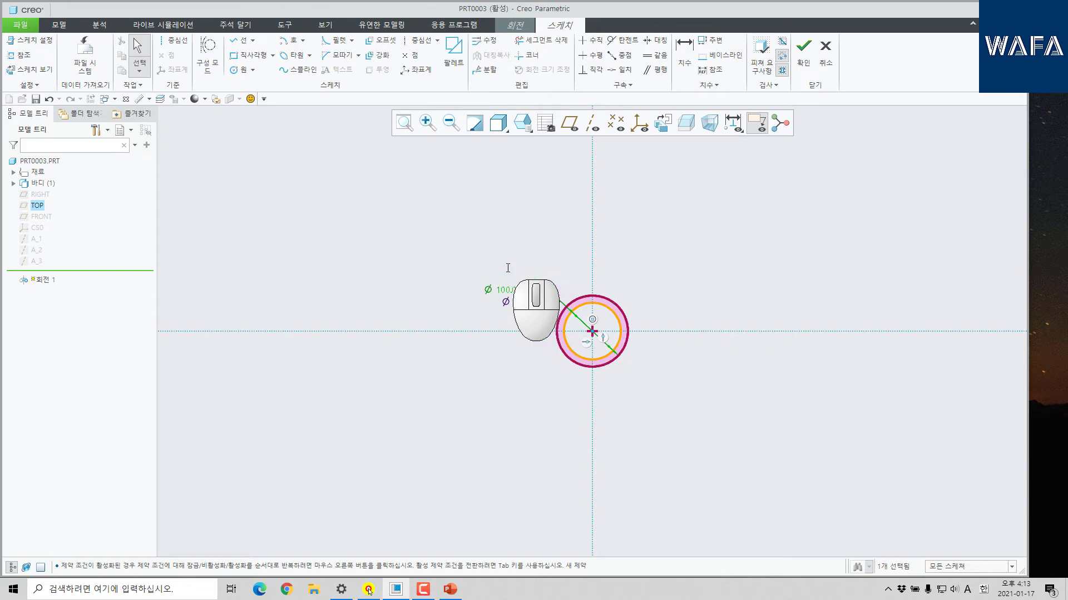
{"action": "left_click", "coordinate": [697, 266]}
{"action": "scroll", "coordinate": [687, 327], "scroll_direction": "down", "scroll_amount": 2}
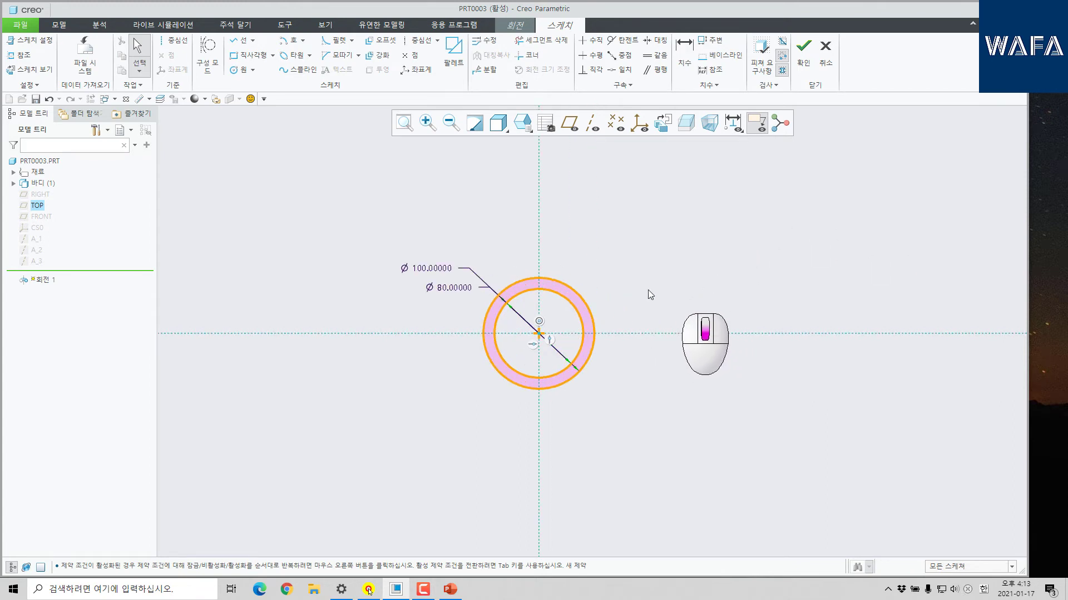
Add a vertical centreline beside the circles as revolve axis and set its diameter dimension to 300, placing the dimension below the circles.
{"action": "left_click", "coordinate": [170, 44]}
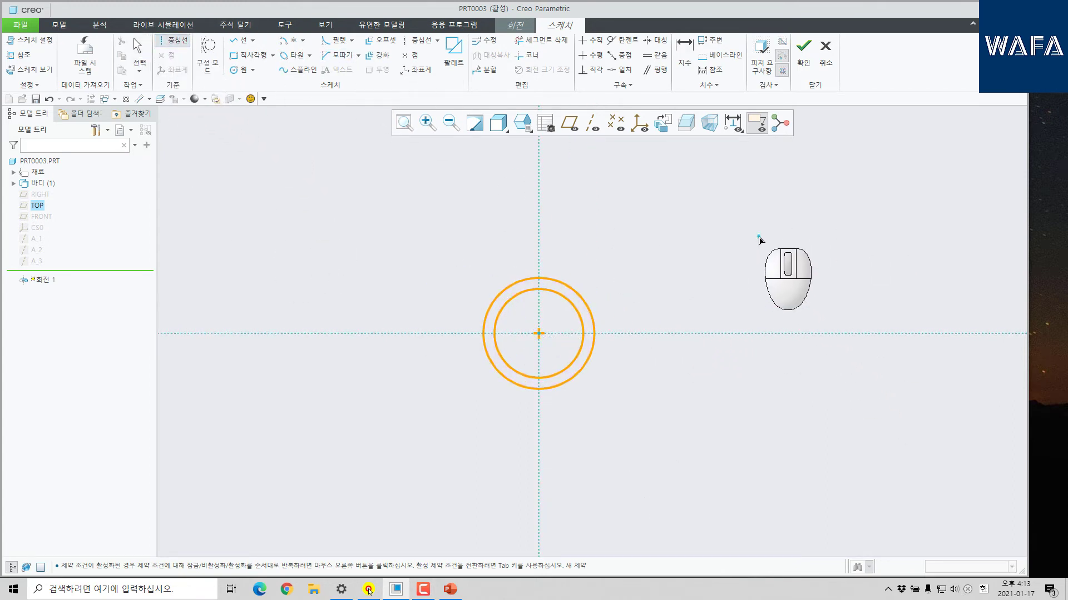
{"action": "left_click", "coordinate": [759, 245]}
{"action": "left_click", "coordinate": [758, 409]}
{"action": "middle_click", "coordinate": [854, 276]}
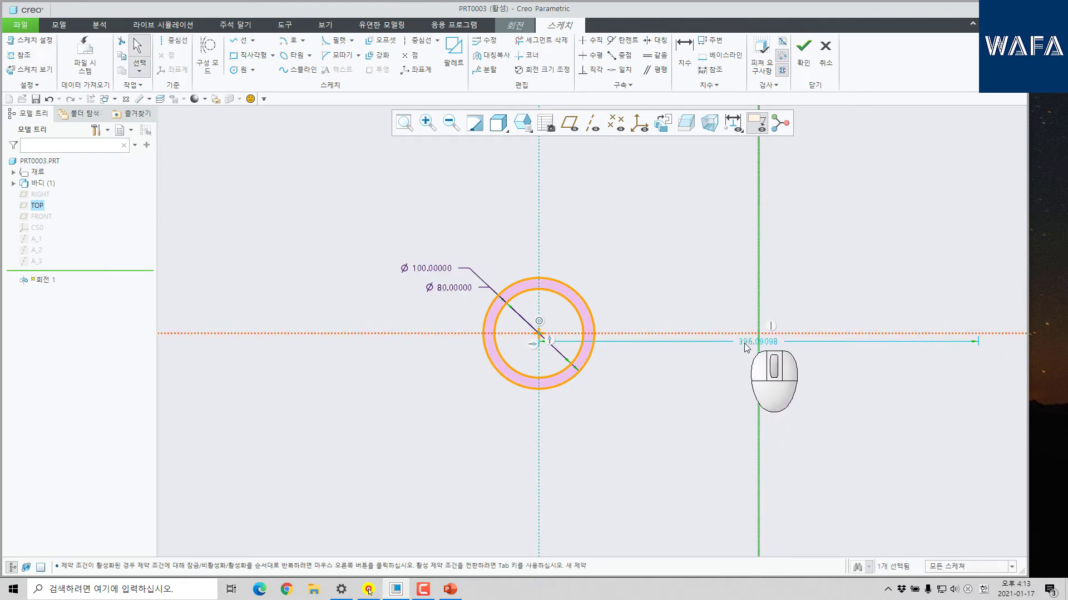
{"action": "type", "text": "300"}
{"action": "key", "text": "Return"}
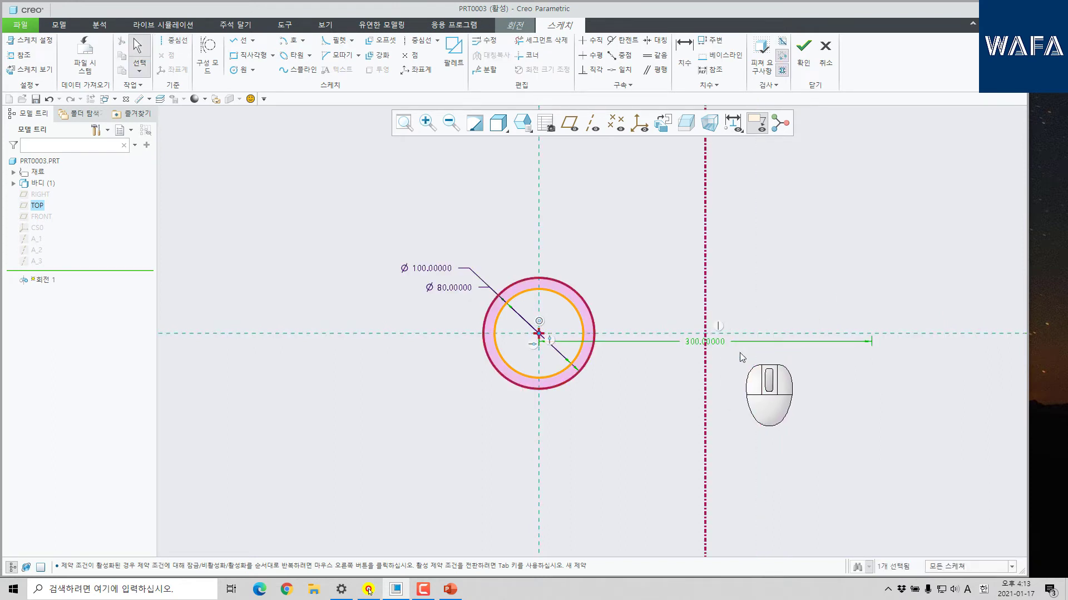
{"action": "left_click_drag", "start_coordinate": [682, 341], "coordinate": [683, 436]}
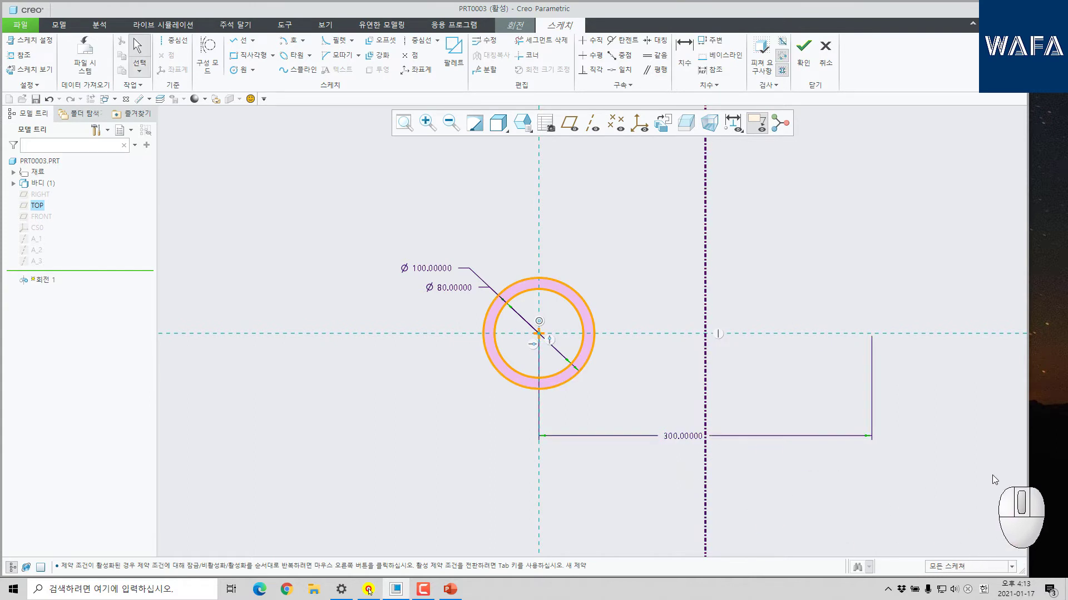
Finish the sketch and revolve the ring profile 45 degrees about the centreline.
{"action": "left_click", "coordinate": [804, 46]}
{"action": "left_click", "coordinate": [225, 52]}
{"action": "type", "text": "4"}
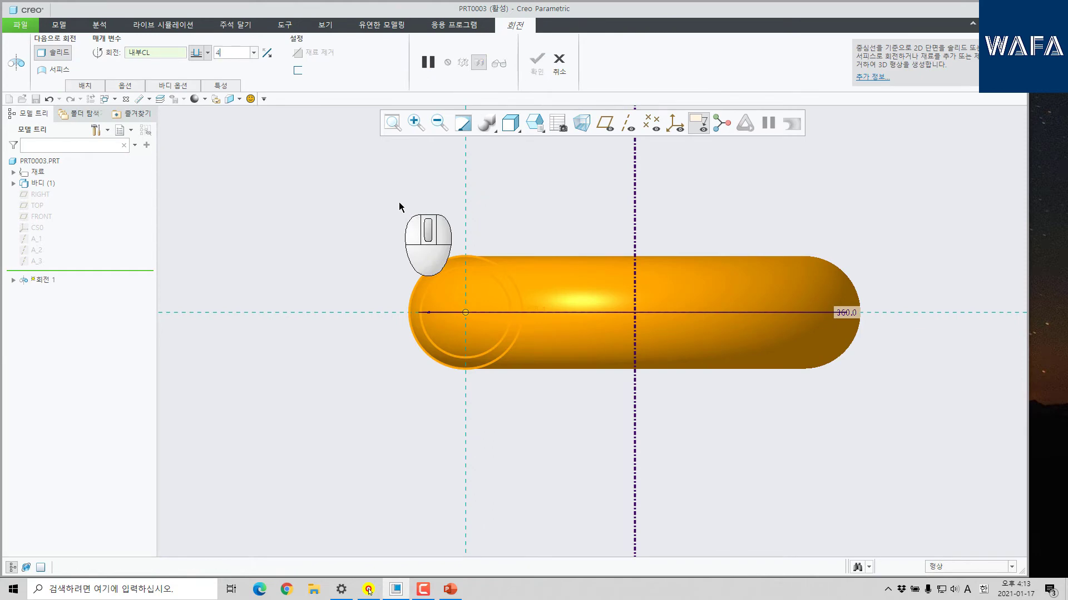
{"action": "type", "text": "5"}
{"action": "key", "text": "Return"}
{"action": "scroll", "coordinate": [332, 238], "scroll_direction": "down", "scroll_amount": 2}
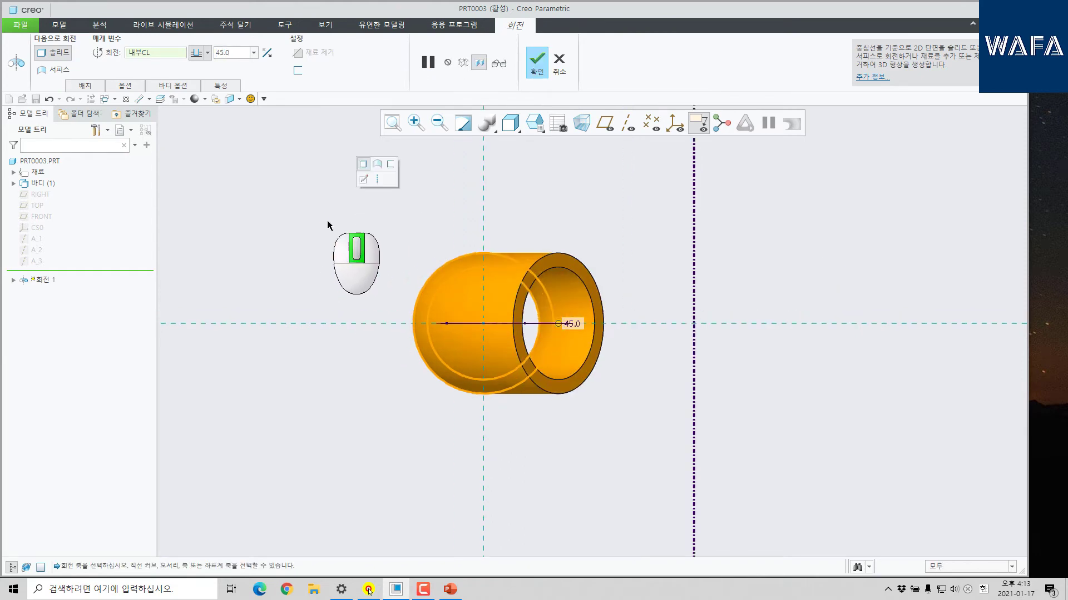
{"action": "middle_click", "coordinate": [327, 220]}
Examine the revolved pipe elbow from several directions, including its open ends.
{"action": "scroll", "coordinate": [321, 239], "scroll_direction": "down", "scroll_amount": 5}
{"action": "scroll", "coordinate": [479, 304], "scroll_direction": "up", "scroll_amount": 5}
{"action": "middle_click_drag", "start_coordinate": [321, 239], "coordinate": [423, 245]}
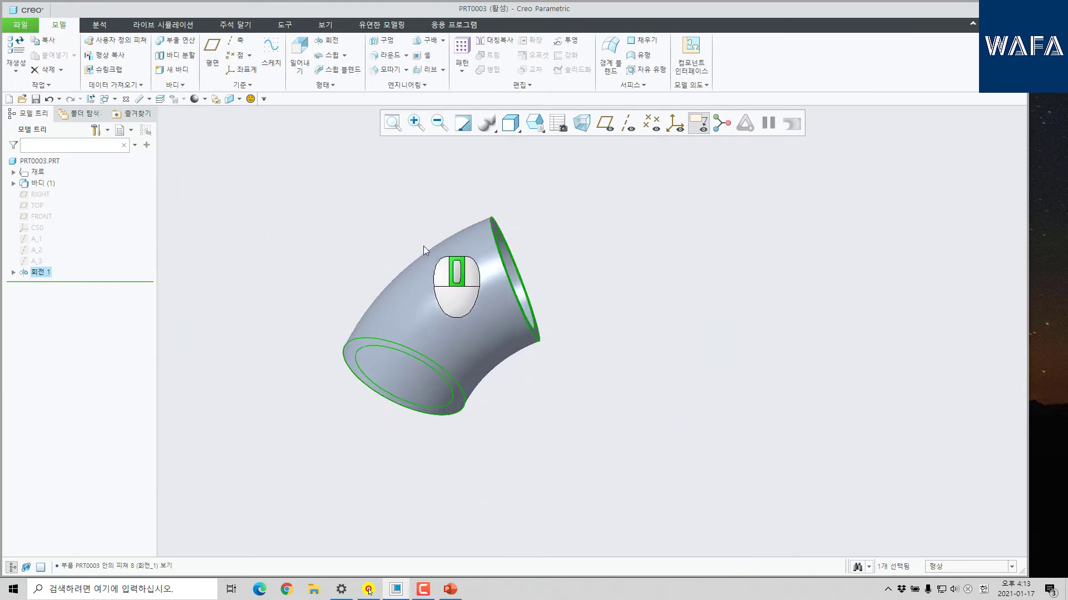
{"action": "scroll", "coordinate": [347, 190], "scroll_direction": "down", "scroll_amount": 4}
{"action": "scroll", "coordinate": [348, 220], "scroll_direction": "up", "scroll_amount": 4}
{"action": "middle_click_drag", "start_coordinate": [349, 222], "coordinate": [326, 248]}
{"action": "left_click", "coordinate": [321, 251]}
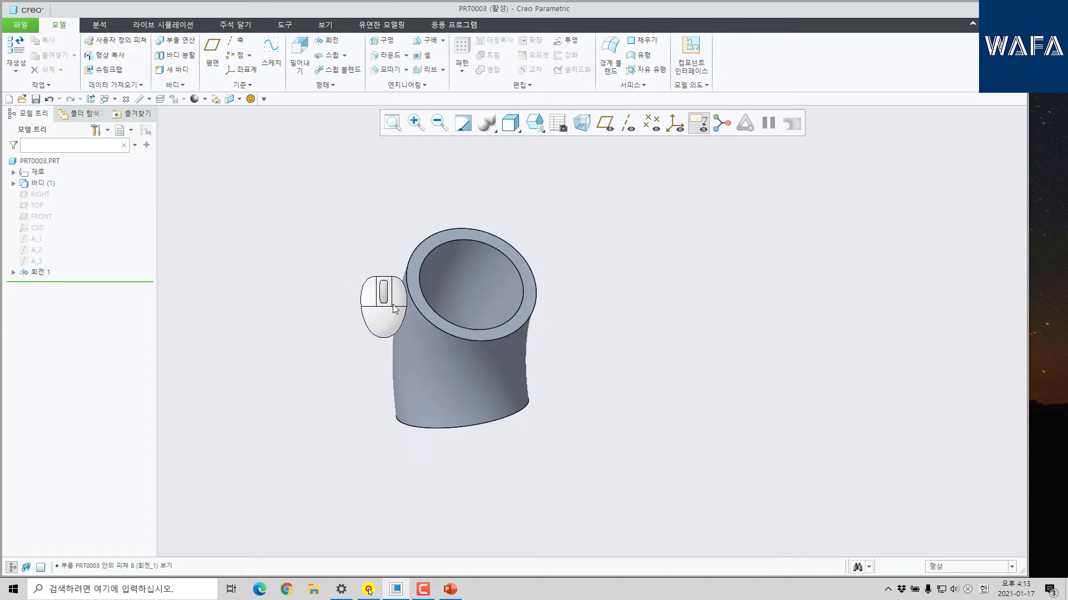
{"action": "middle_click_drag", "start_coordinate": [393, 309], "coordinate": [605, 349]}
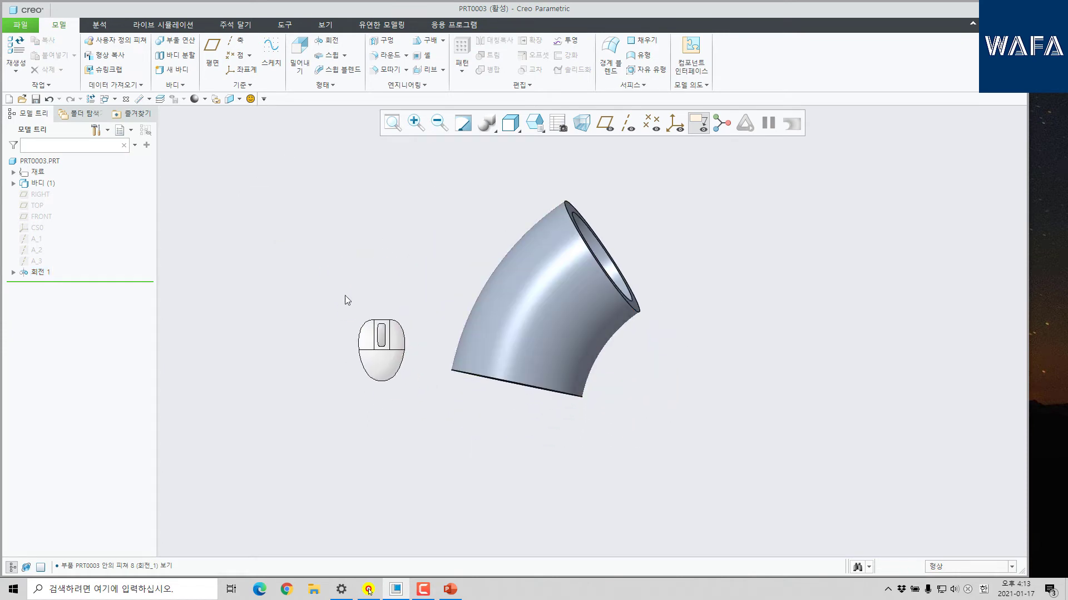
Switch to PowerPoint to view the slide 8 drawing, then return to Creo and delete the revolved pipe feature.
{"action": "left_click", "coordinate": [451, 589]}
{"action": "scroll", "coordinate": [559, 329], "scroll_direction": "down", "scroll_amount": 1}
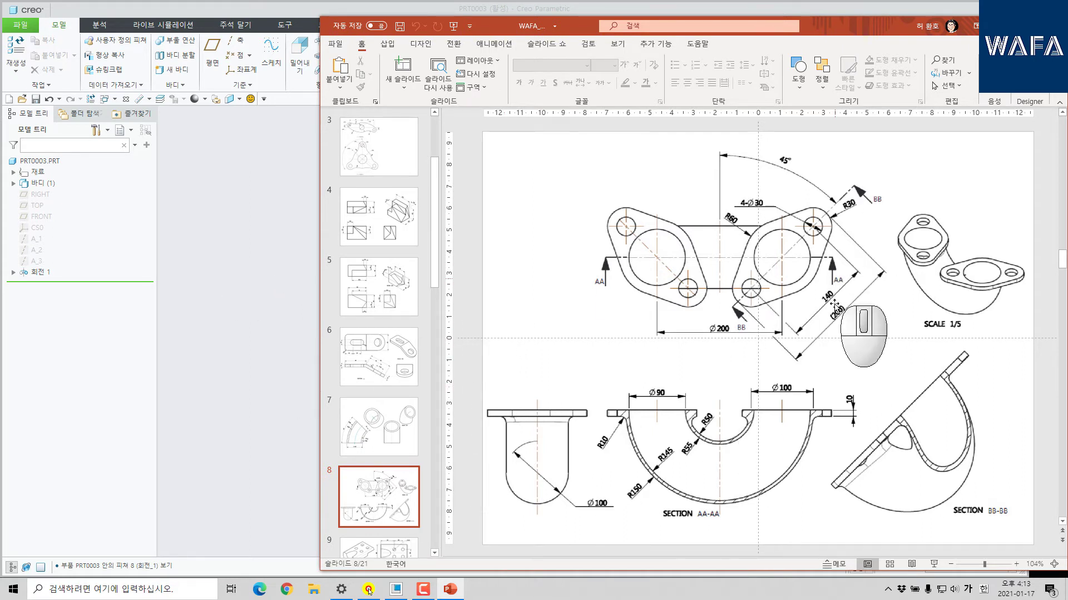
{"action": "left_click", "coordinate": [225, 243]}
{"action": "left_click", "coordinate": [40, 272]}
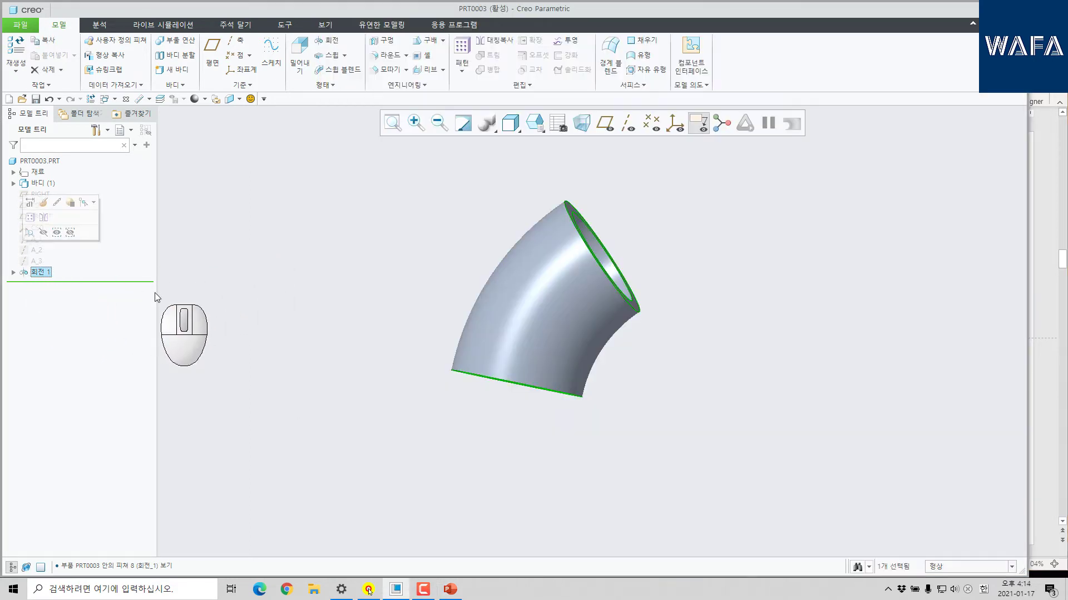
{"action": "key", "text": "Delete"}
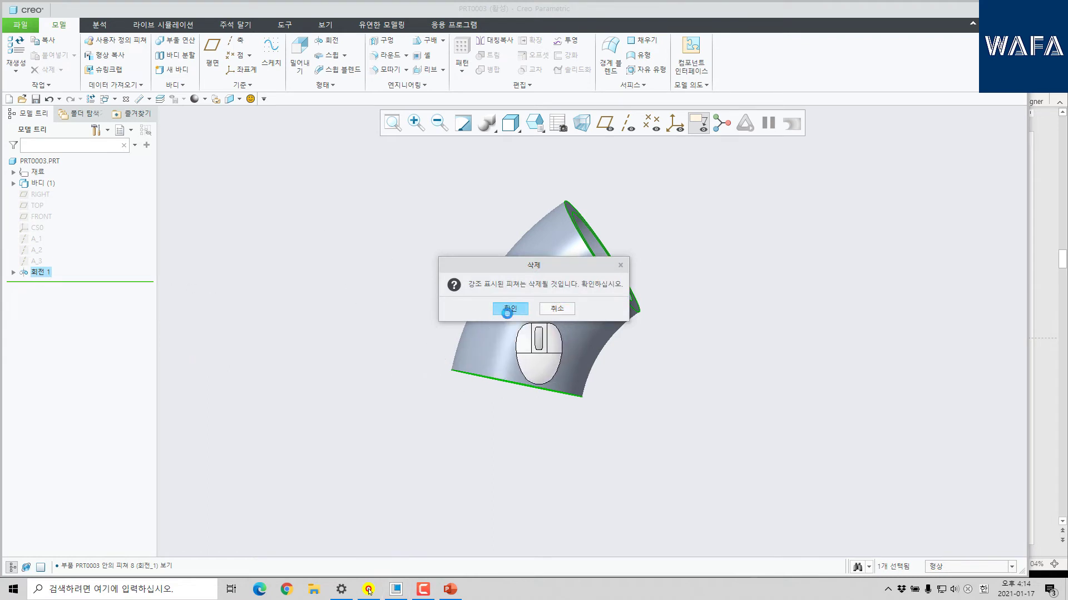
{"action": "left_click", "coordinate": [509, 305]}
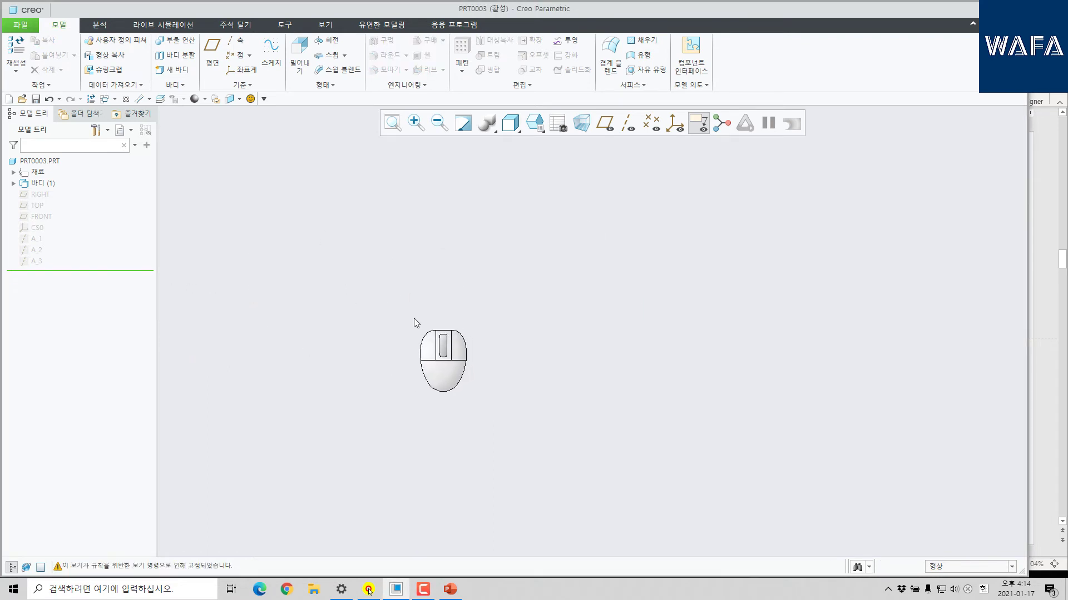
{"action": "left_click", "coordinate": [299, 51]}
{"action": "left_click", "coordinate": [477, 65]}
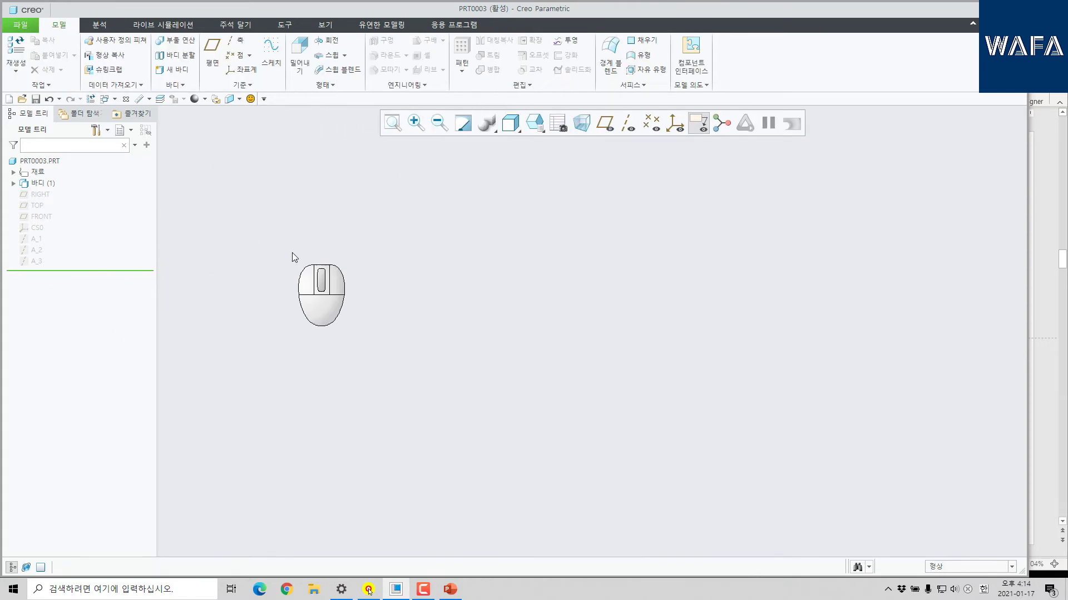
Start a Revolve sketch on the TOP plane and add a vertical axis centreline through the origin.
{"action": "left_click", "coordinate": [328, 40]}
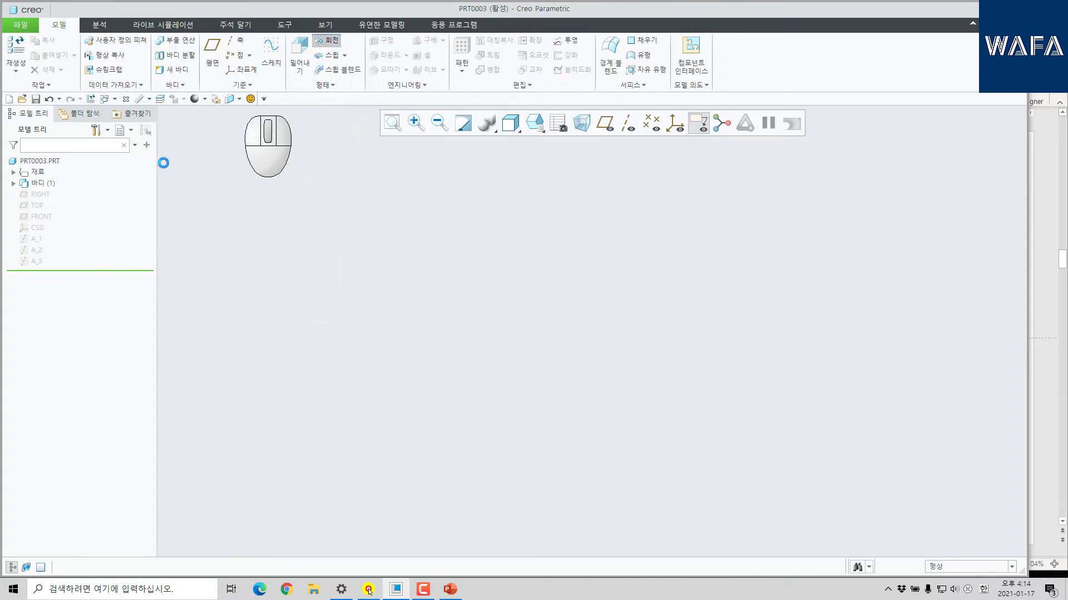
{"action": "left_click", "coordinate": [32, 206]}
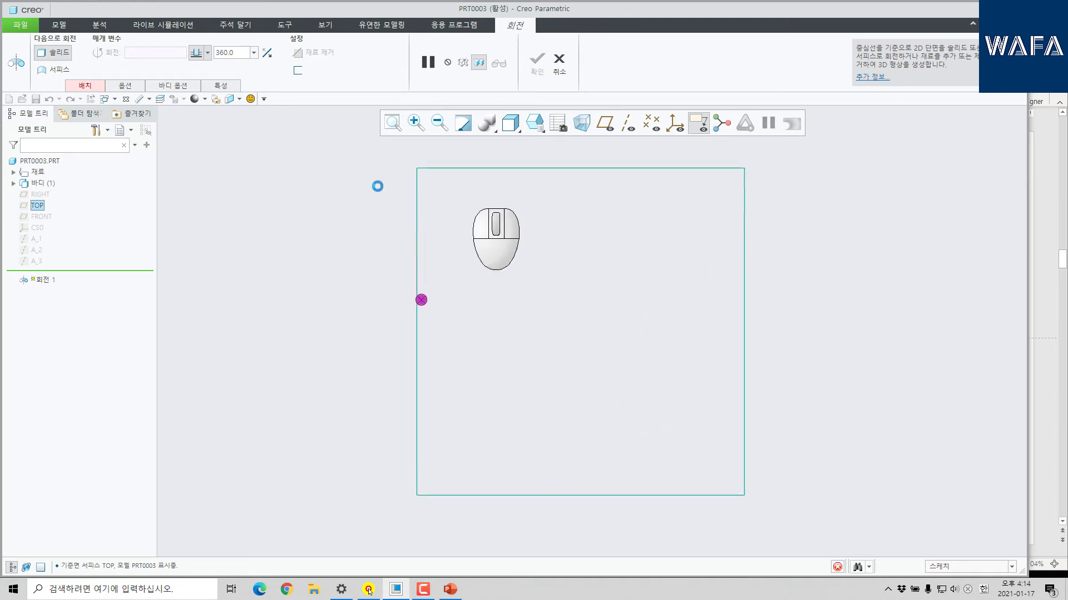
{"action": "left_click", "coordinate": [168, 41]}
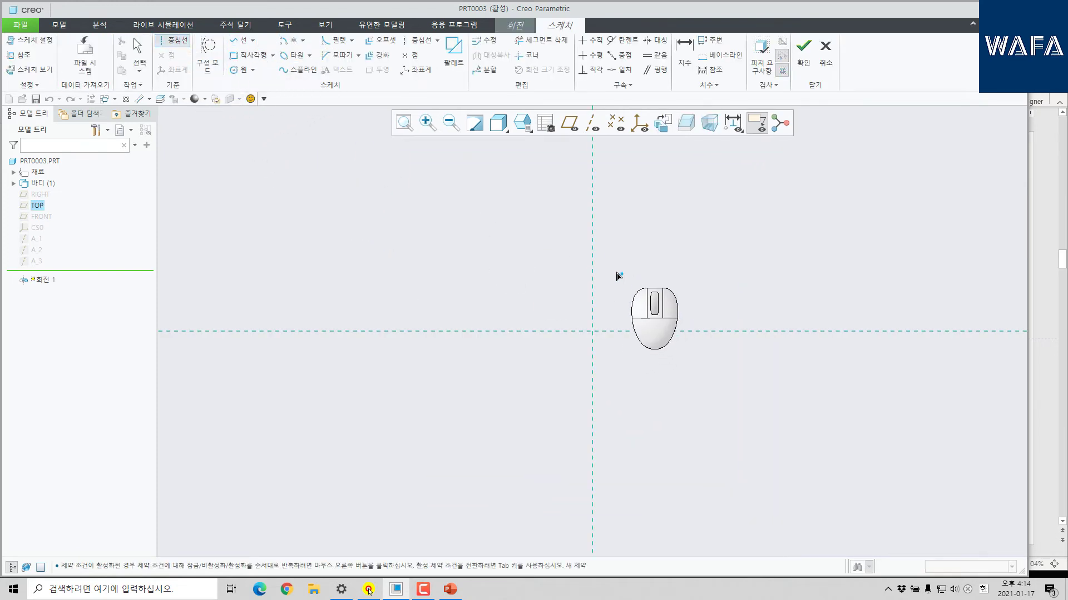
{"action": "left_click", "coordinate": [592, 261]}
{"action": "left_click", "coordinate": [592, 342]}
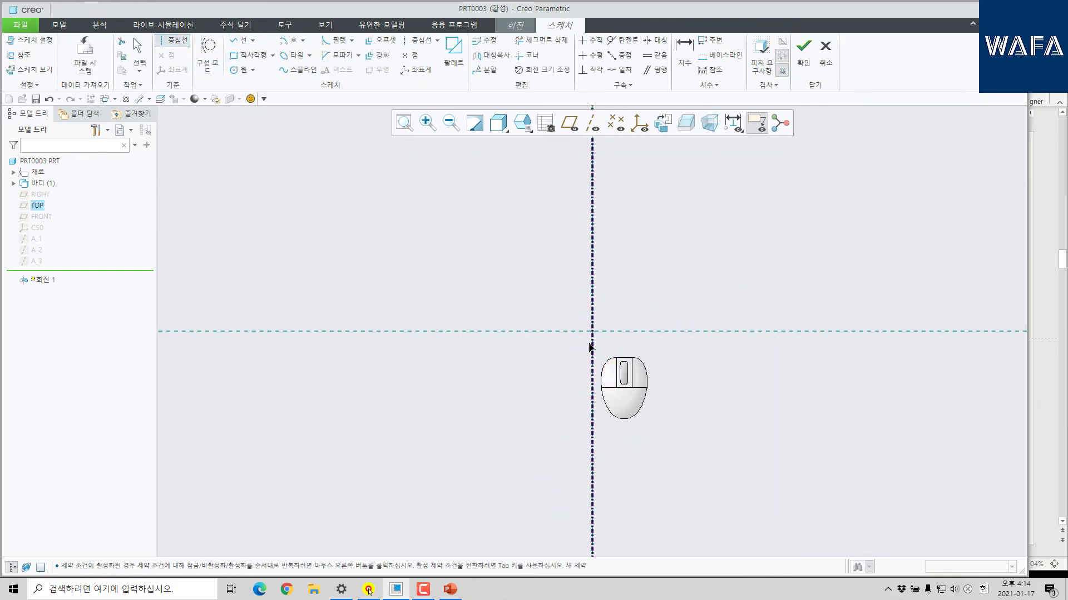
Sketch a 100-diameter circle on the horizontal reference left of the axis and set its centre's diameter dimension about the axis to 200.
{"action": "left_click", "coordinate": [241, 71]}
{"action": "middle_click", "coordinate": [484, 404]}
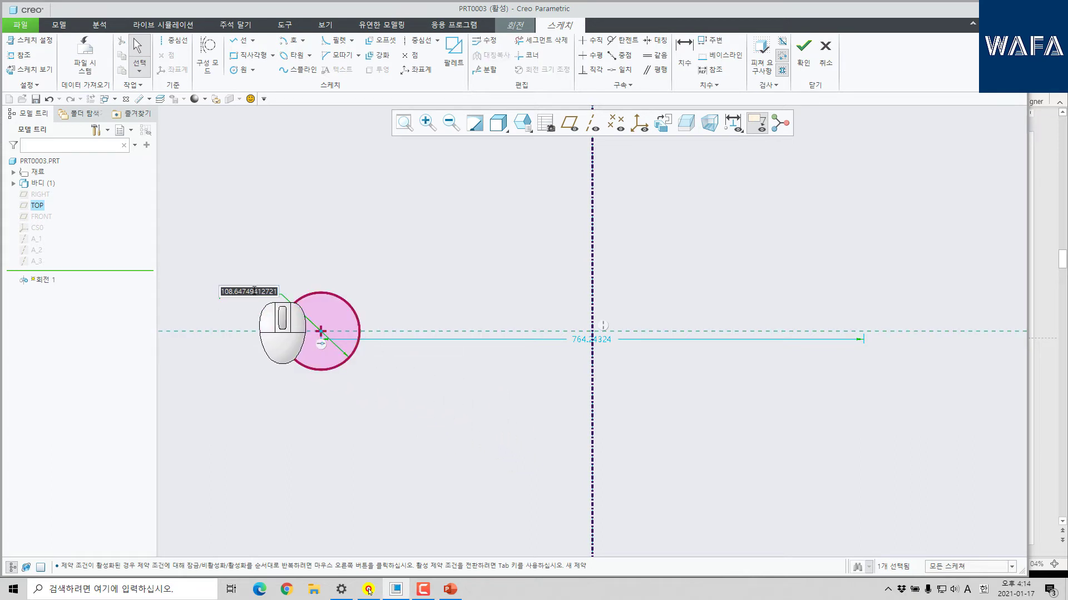
{"action": "left_click", "coordinate": [580, 341]}
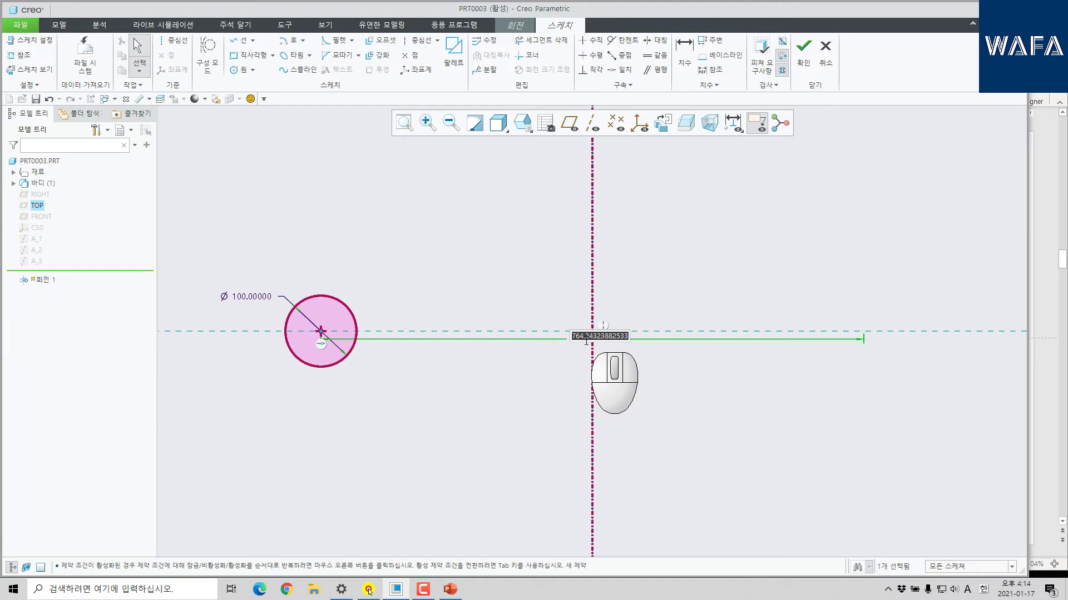
{"action": "type", "text": "200"}
{"action": "key", "text": "Return"}
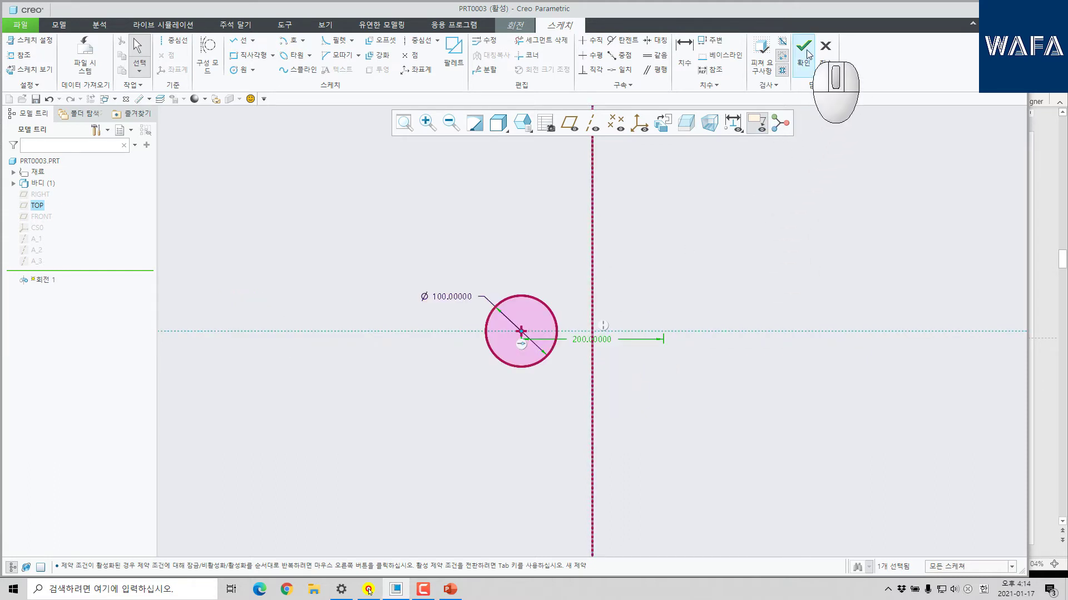
Finish the sketch and revolve the circle 180 degrees in the flipped direction as a solid U-shaped bend.
{"action": "left_click", "coordinate": [804, 49]}
{"action": "key", "text": "ctrl+d"}
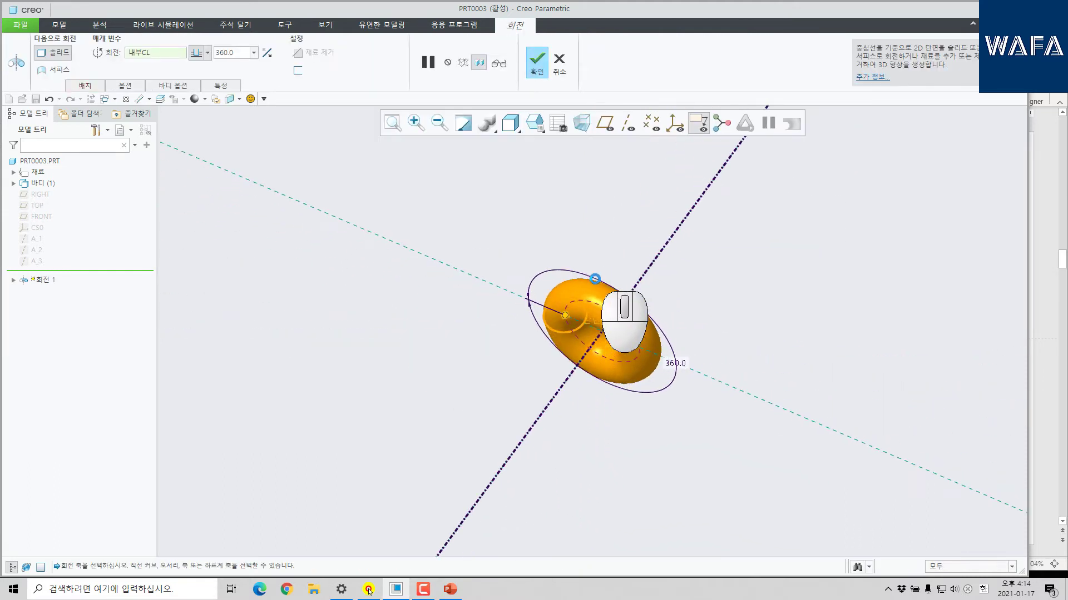
{"action": "left_click", "coordinate": [253, 53]}
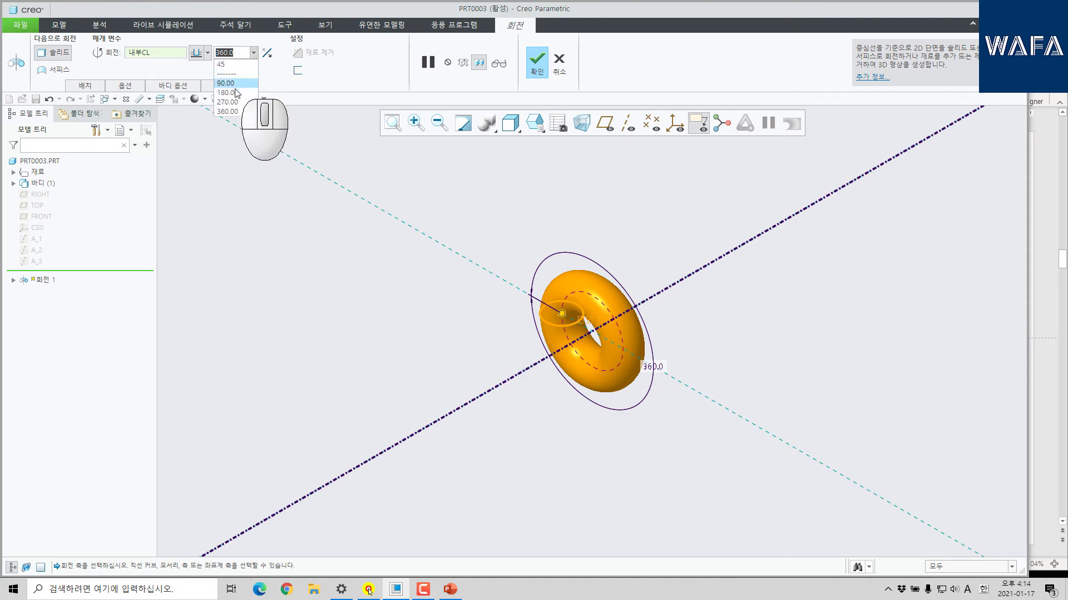
{"action": "left_click", "coordinate": [235, 92]}
{"action": "left_click", "coordinate": [267, 53]}
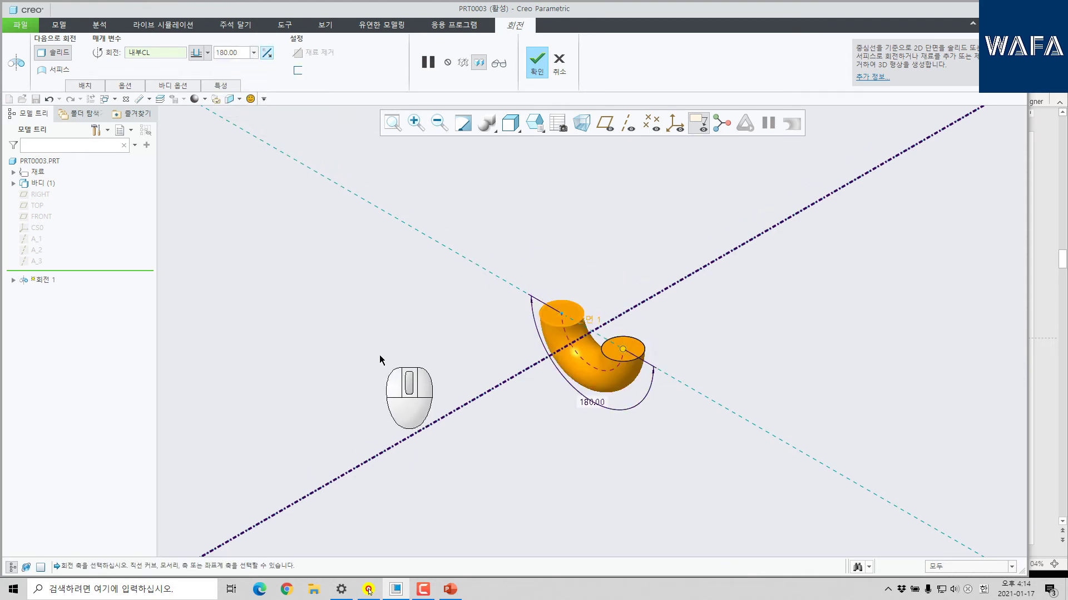
{"action": "middle_click", "coordinate": [378, 356]}
{"action": "left_click", "coordinate": [382, 361]}
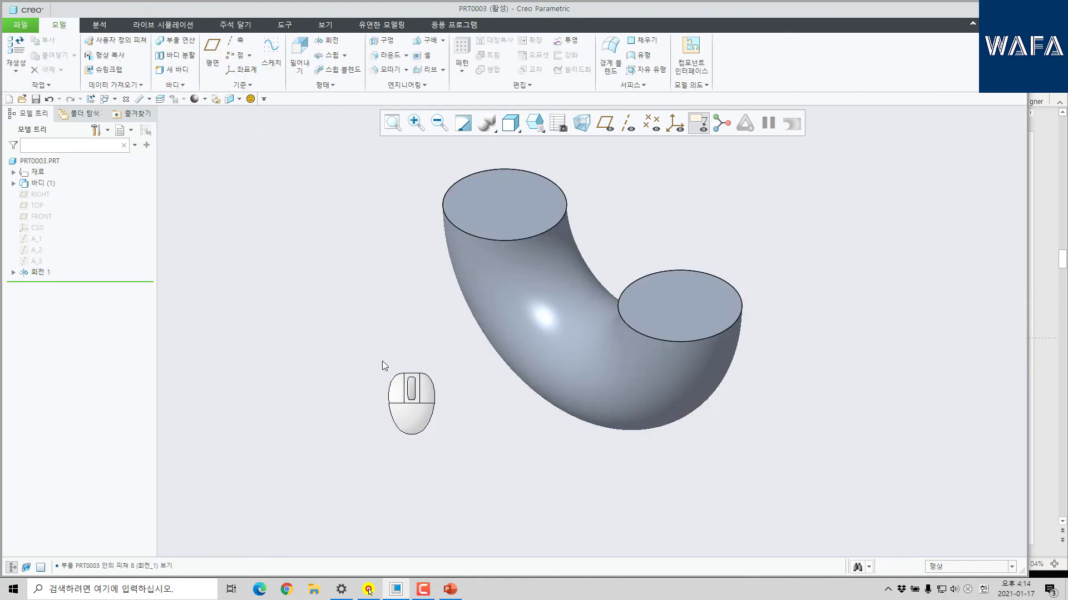
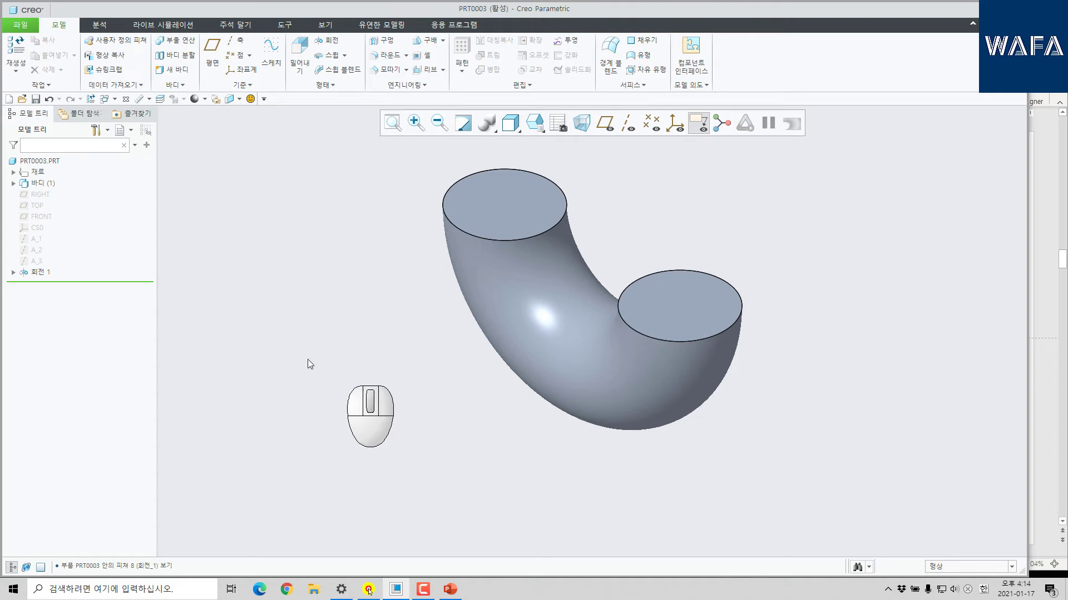
Start an Extrude sketch on the TOP plane and add the right end face's circular edge as a sketch reference.
{"action": "left_click", "coordinate": [301, 55]}
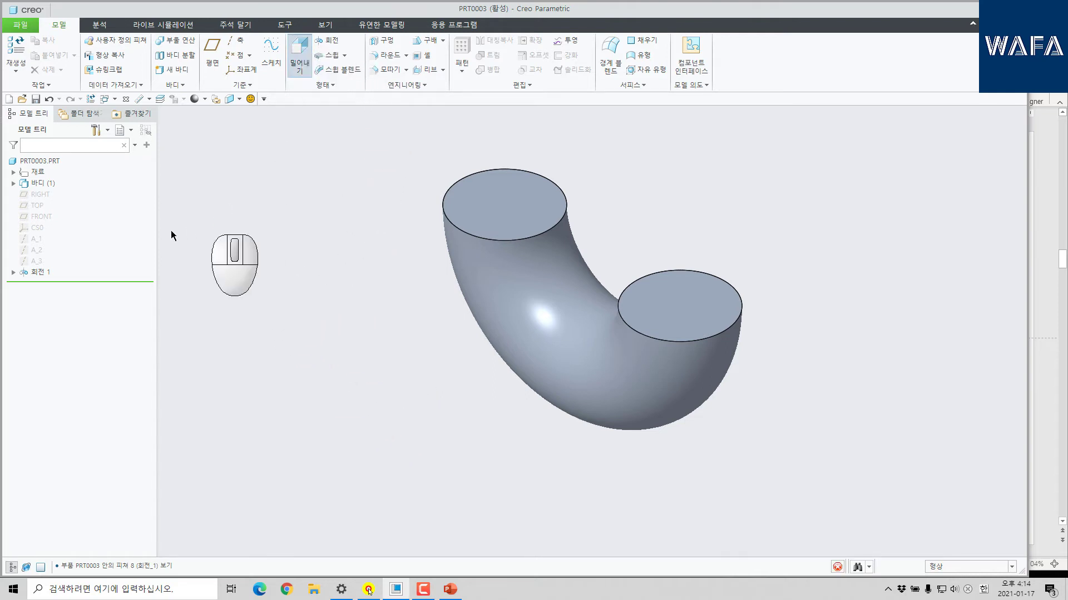
{"action": "left_click", "coordinate": [37, 205]}
{"action": "middle_click_drag", "start_coordinate": [333, 334], "coordinate": [377, 366]}
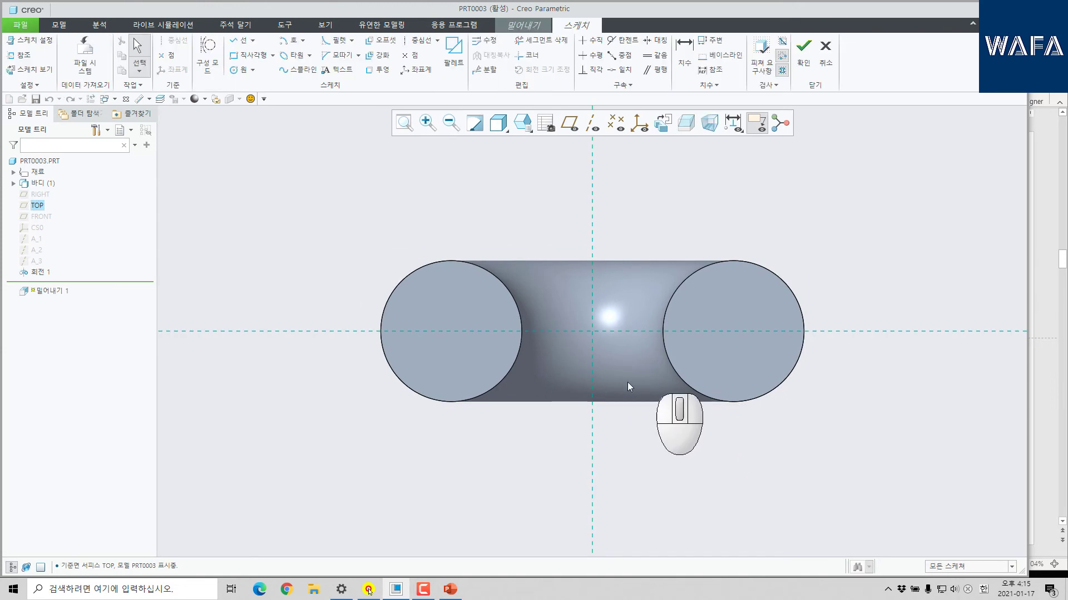
{"action": "left_click", "coordinate": [24, 55]}
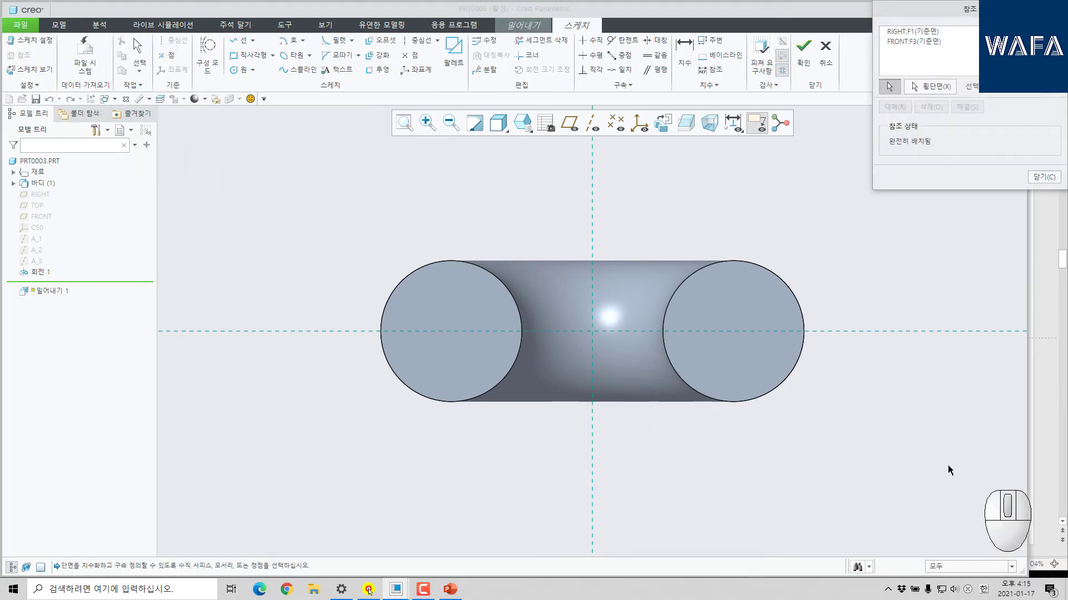
{"action": "left_click", "coordinate": [766, 398]}
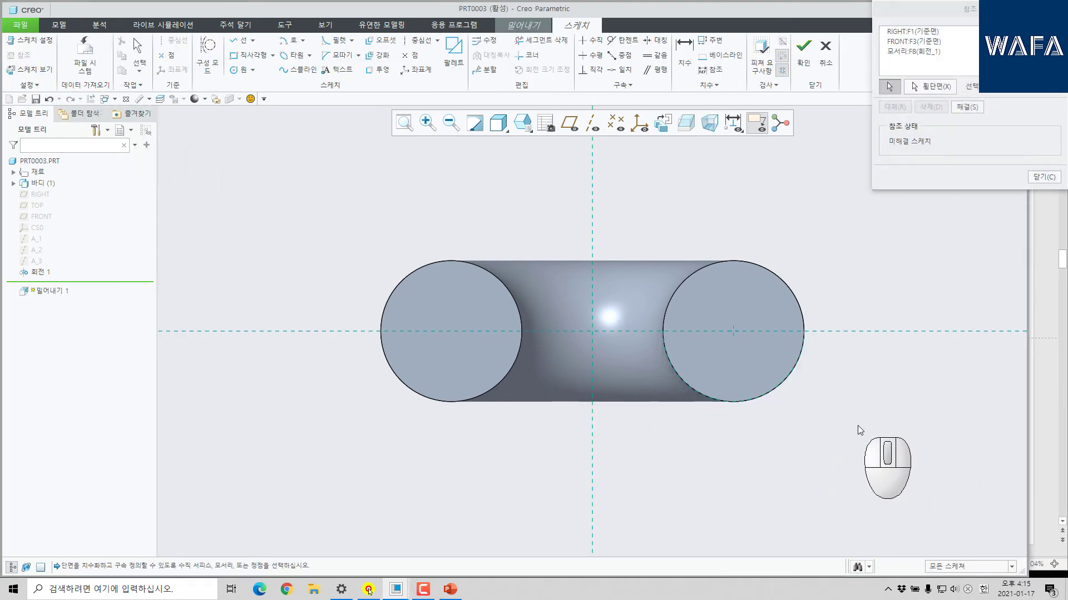
Draw a rising diagonal centreline through the right end circle's centre and delete the vertical centreline drawn there.
{"action": "left_click", "coordinate": [421, 40]}
{"action": "left_click", "coordinate": [733, 332]}
{"action": "left_click", "coordinate": [733, 244]}
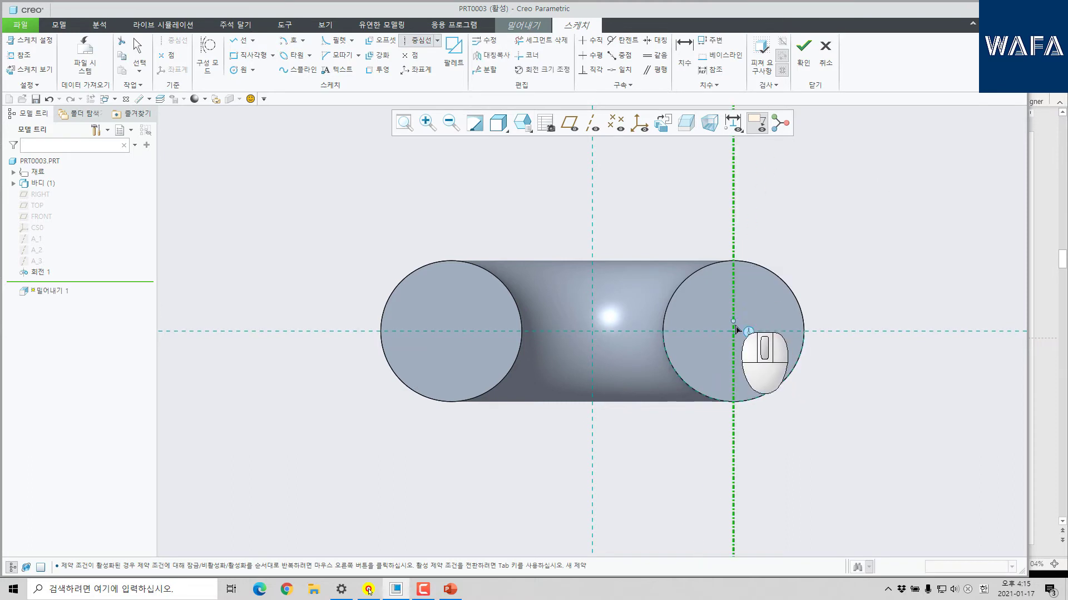
{"action": "left_click", "coordinate": [734, 332]}
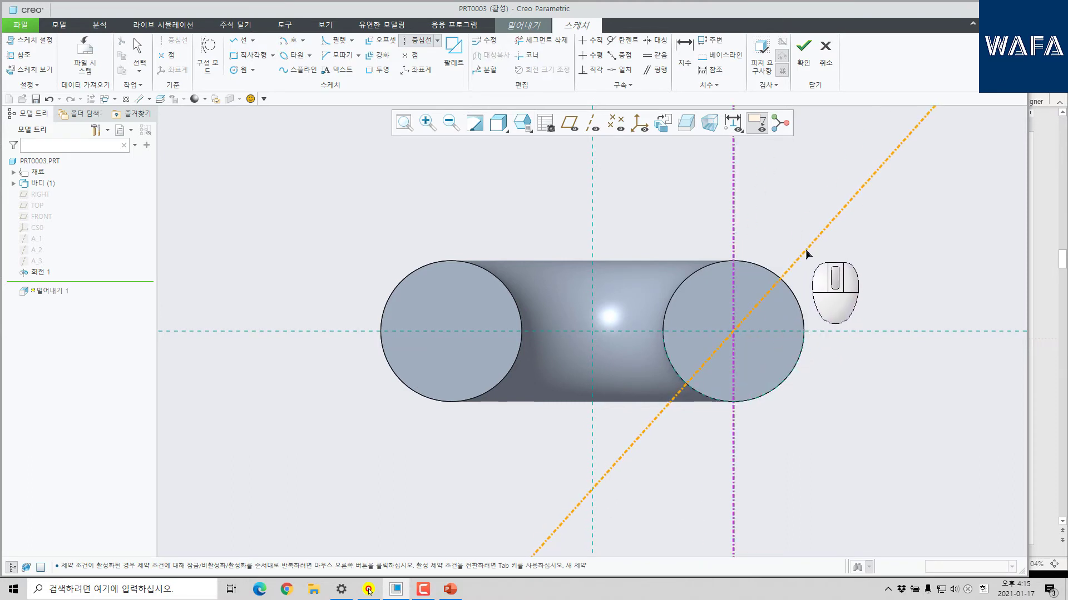
{"action": "middle_click", "coordinate": [819, 381]}
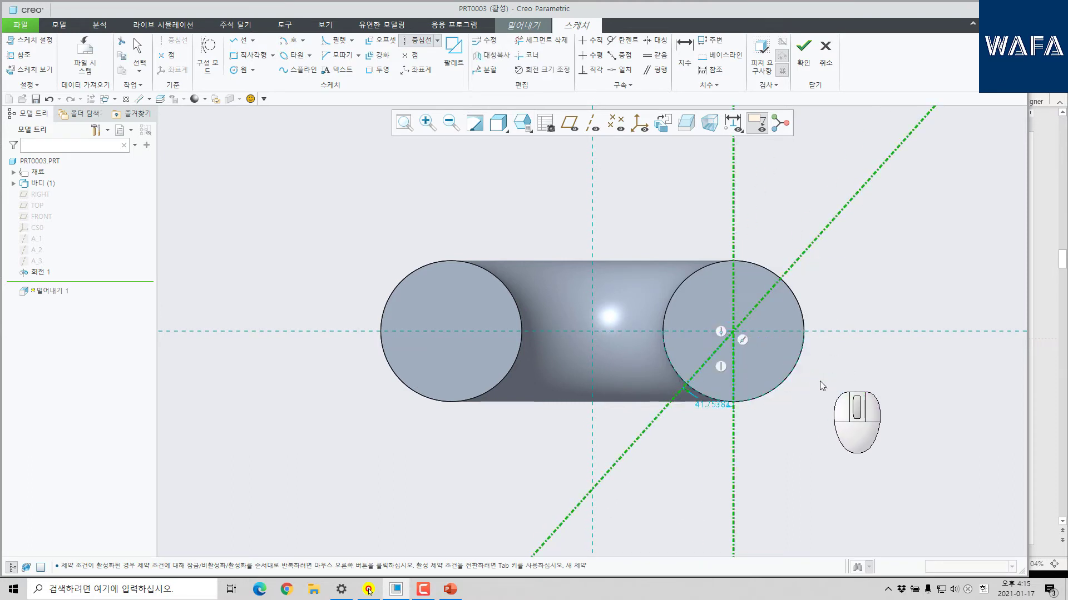
{"action": "left_click", "coordinate": [732, 498]}
{"action": "key", "text": "Delete"}
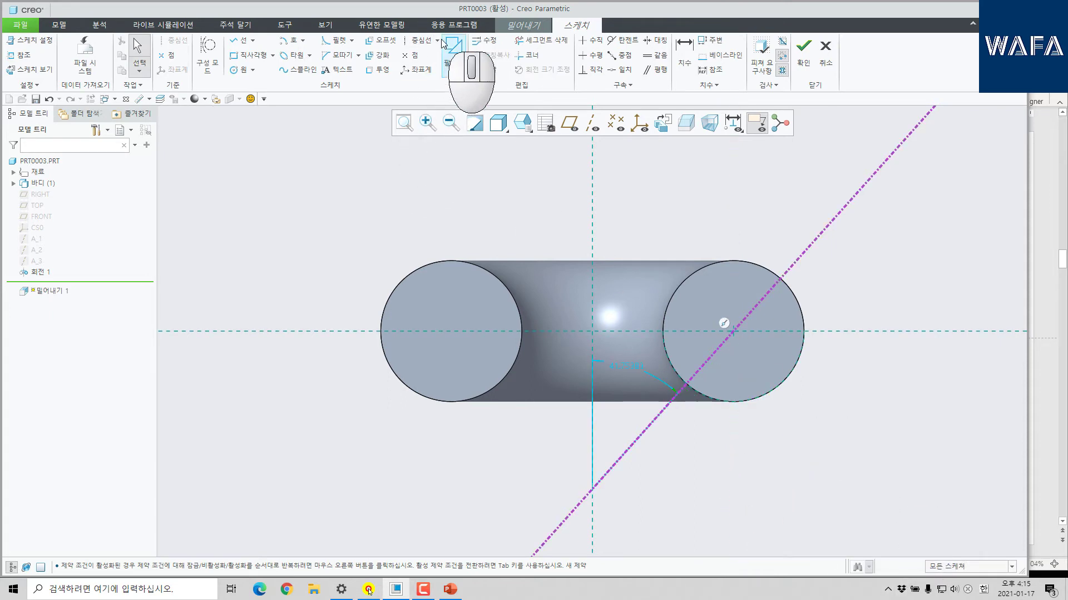
Add a second diagonal centreline perpendicular to the first at the right circle's centre, plus a vertical centreline through the origin.
{"action": "left_click", "coordinate": [405, 45]}
{"action": "left_click", "coordinate": [732, 332]}
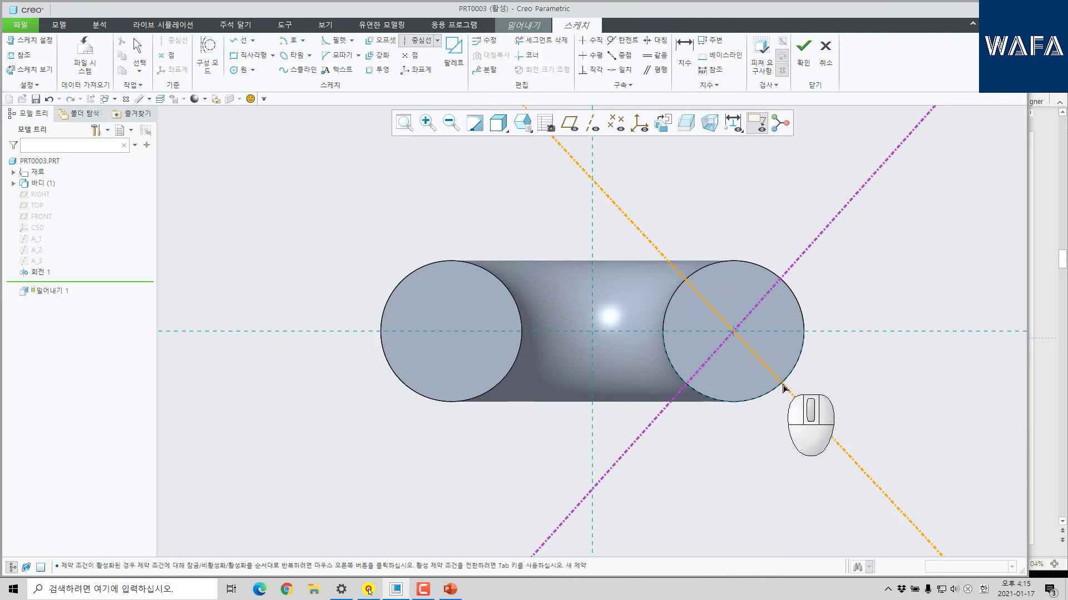
{"action": "left_click", "coordinate": [803, 420]}
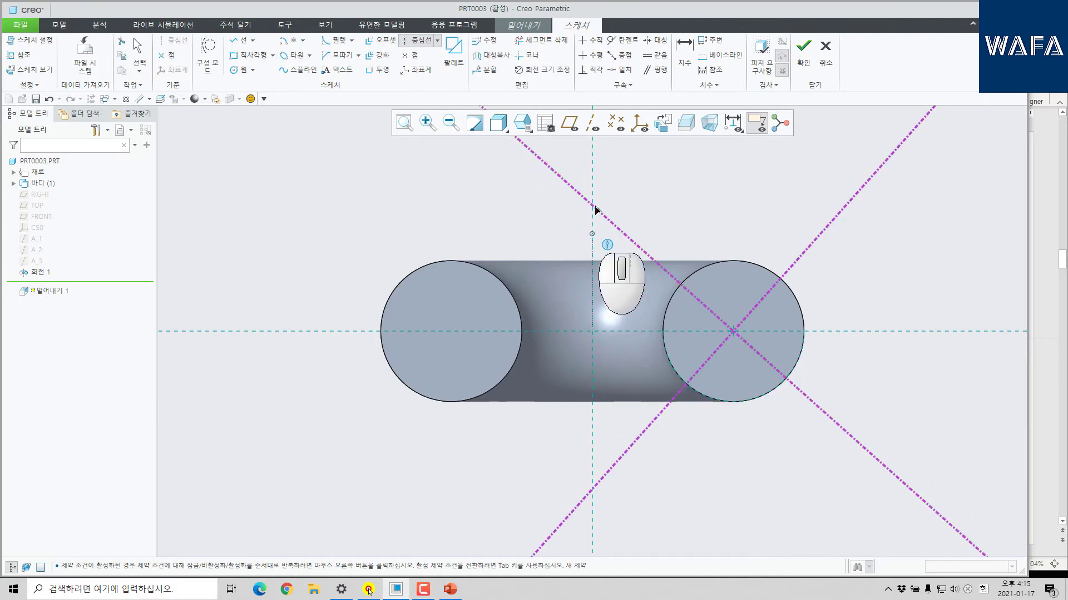
{"action": "left_click", "coordinate": [593, 163]}
{"action": "left_click", "coordinate": [592, 241]}
{"action": "middle_click", "coordinate": [945, 398]}
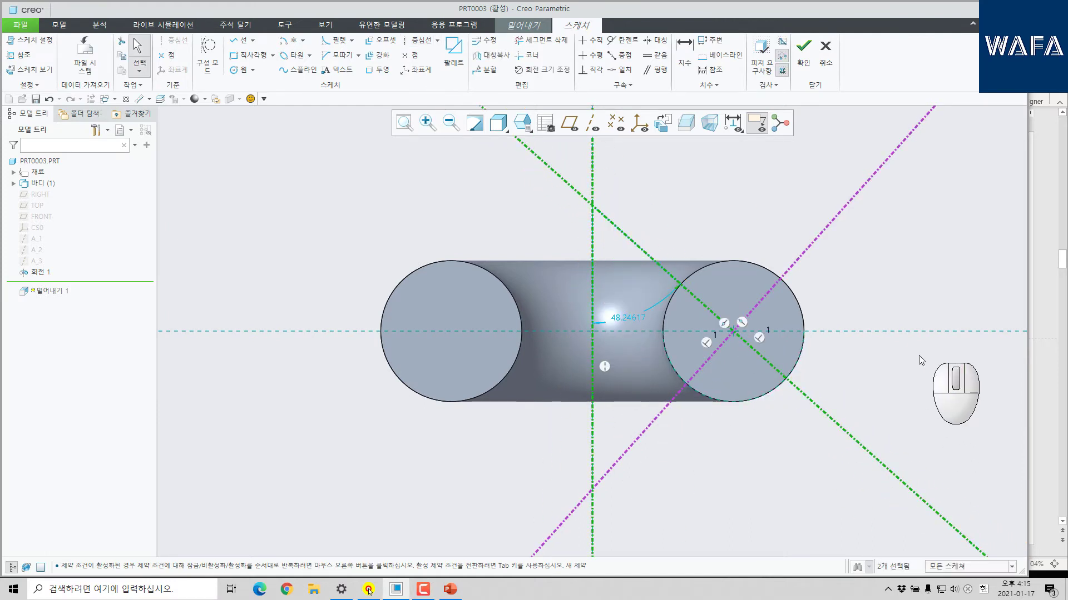
Draw a larger circle concentric with the right end face, outside its edge.
{"action": "left_click", "coordinate": [237, 69]}
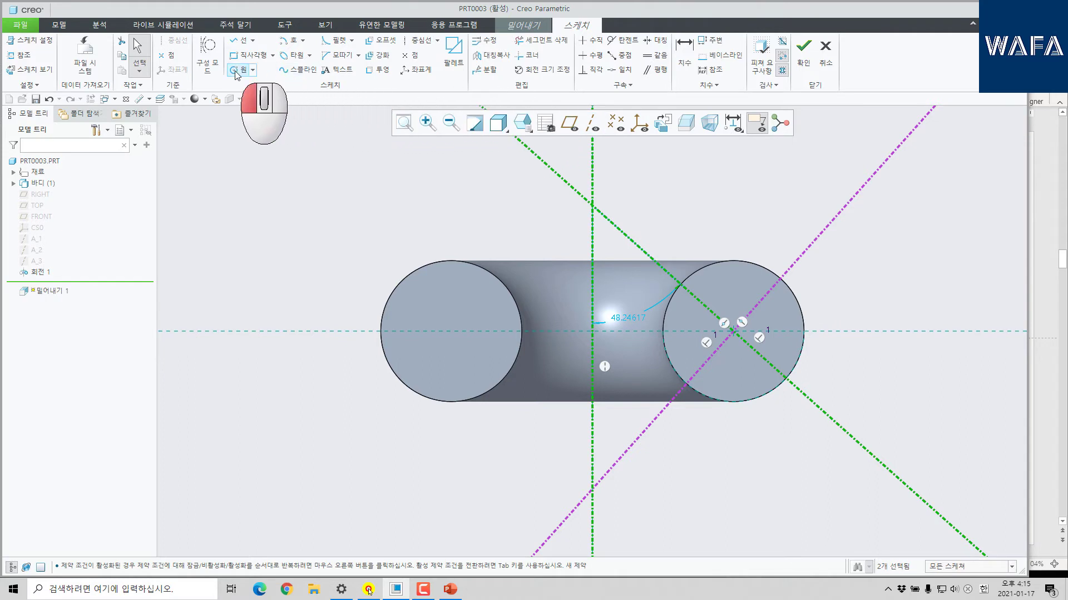
{"action": "left_click", "coordinate": [733, 332]}
{"action": "left_click", "coordinate": [780, 428]}
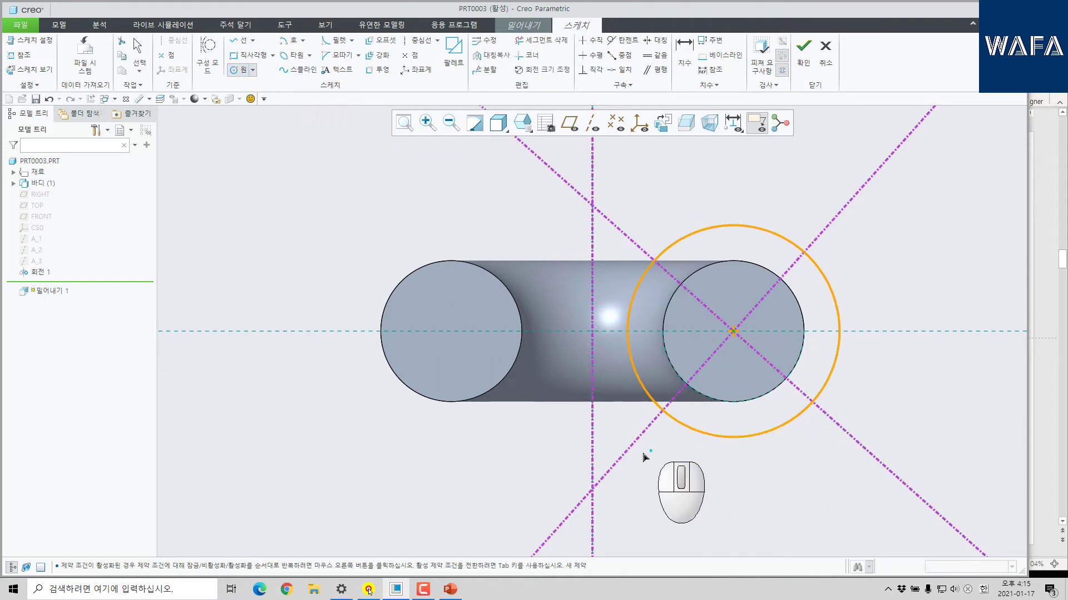
Draw a circle about 48 in diameter on the diagonal centerline below the large circle and join both circles with two tangent lines.
{"action": "left_click", "coordinate": [630, 446]}
{"action": "middle_click", "coordinate": [645, 396]}
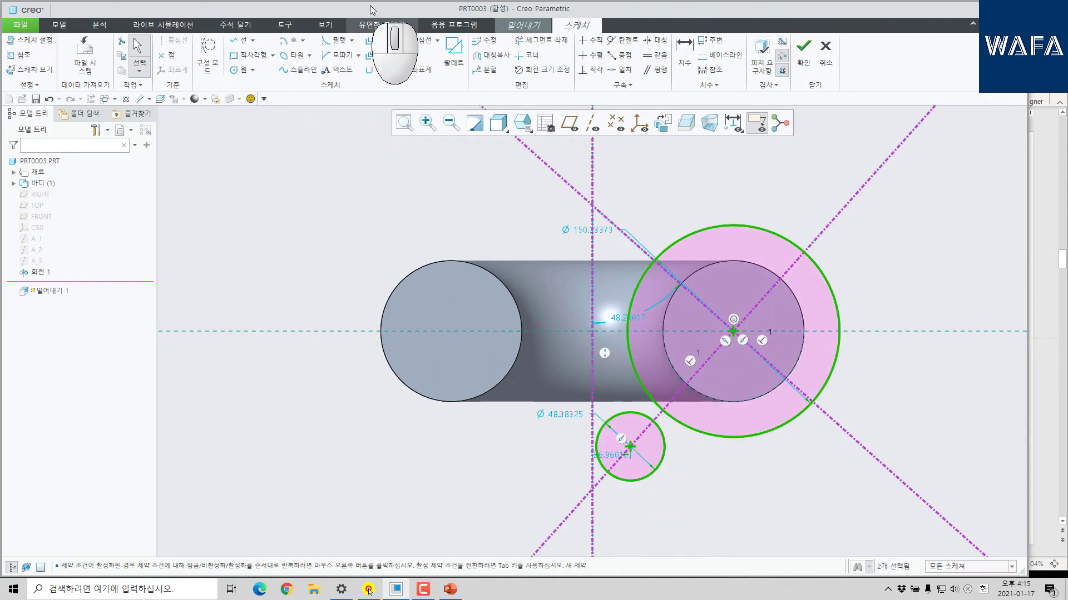
{"action": "left_click", "coordinate": [252, 41]}
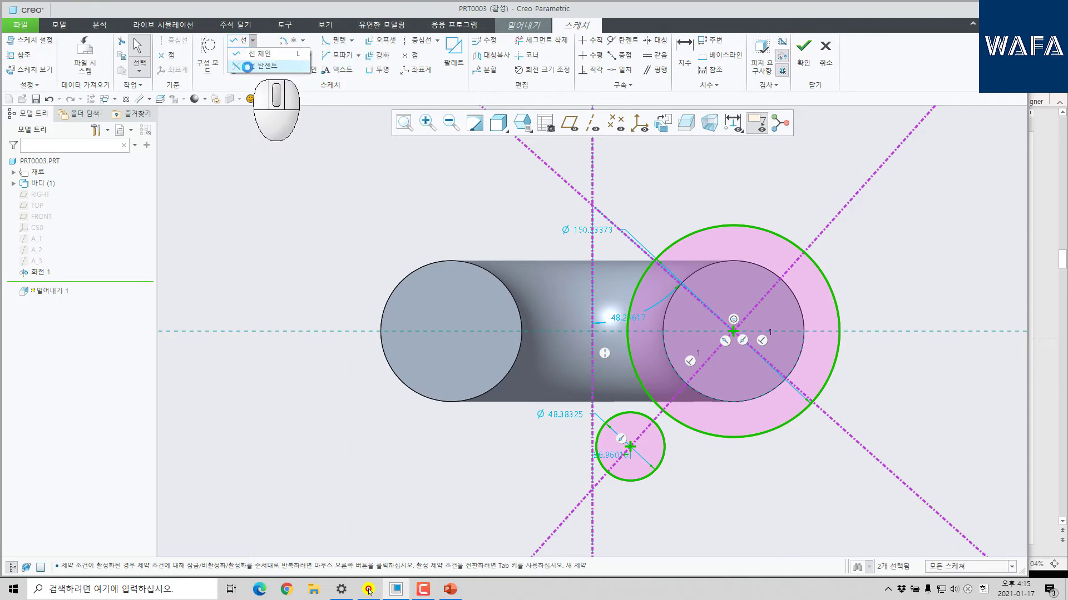
{"action": "left_click", "coordinate": [247, 66]}
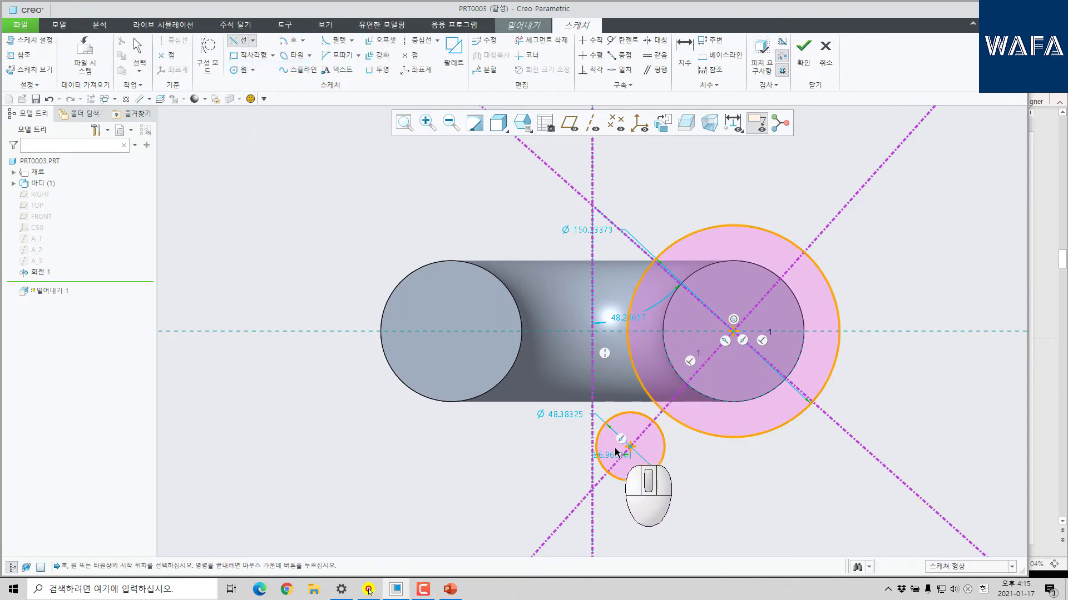
{"action": "left_click", "coordinate": [600, 423]}
{"action": "left_click", "coordinate": [627, 304]}
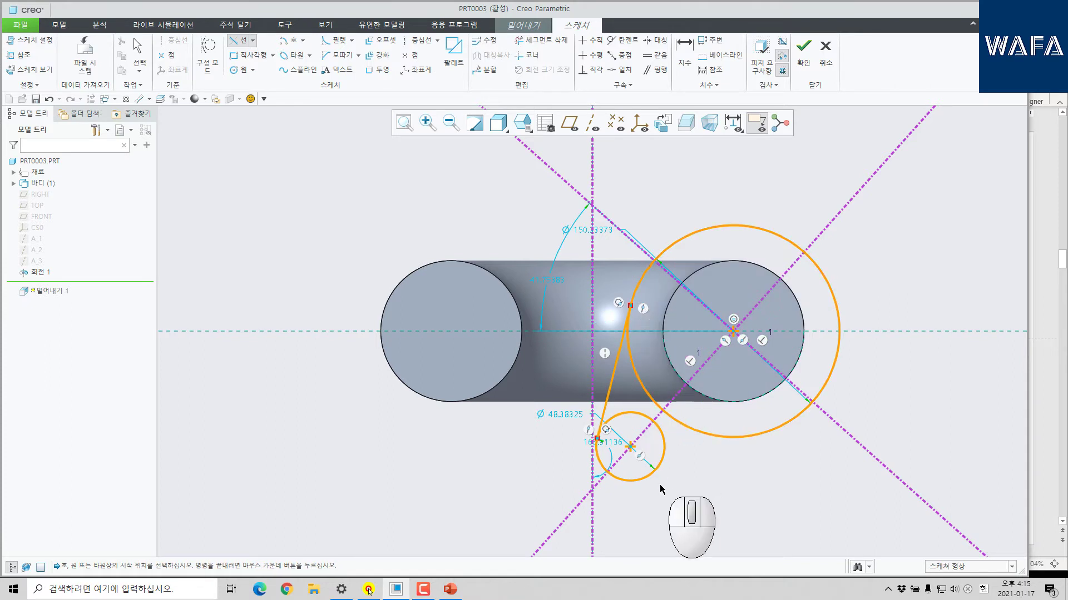
{"action": "left_click", "coordinate": [650, 476]}
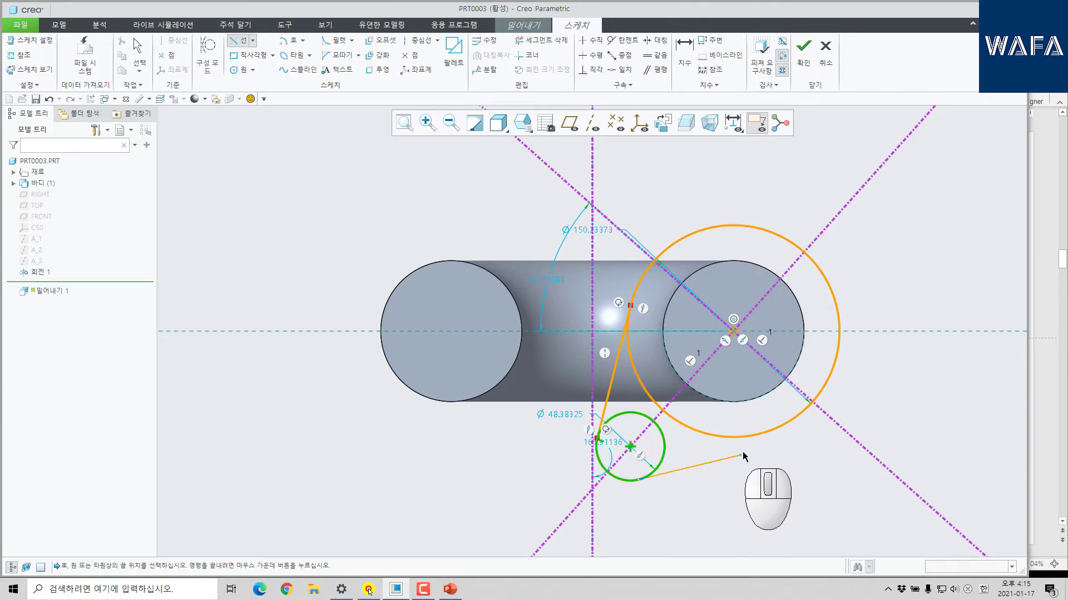
{"action": "left_click", "coordinate": [784, 430]}
Trim the inner arcs and leftover stubs of both circles so one closed teardrop outline remains.
{"action": "left_click", "coordinate": [541, 40]}
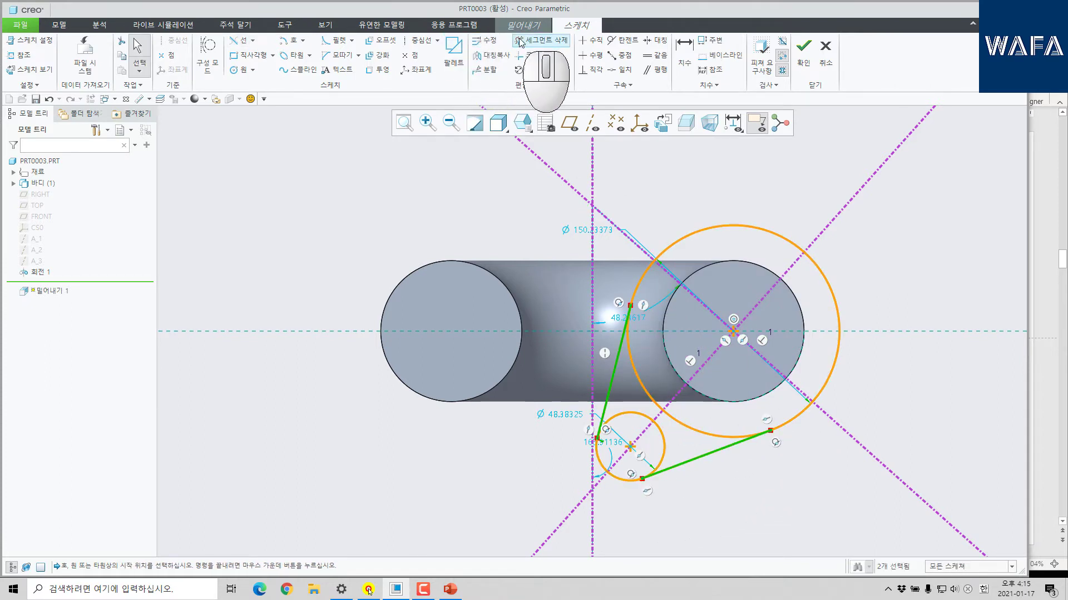
{"action": "mouse_move", "coordinate": [667, 377]}
{"action": "left_mouse_down"}
{"action": "mouse_move", "coordinate": [631, 392]}
{"action": "mouse_move", "coordinate": [676, 416]}
{"action": "left_mouse_up"}
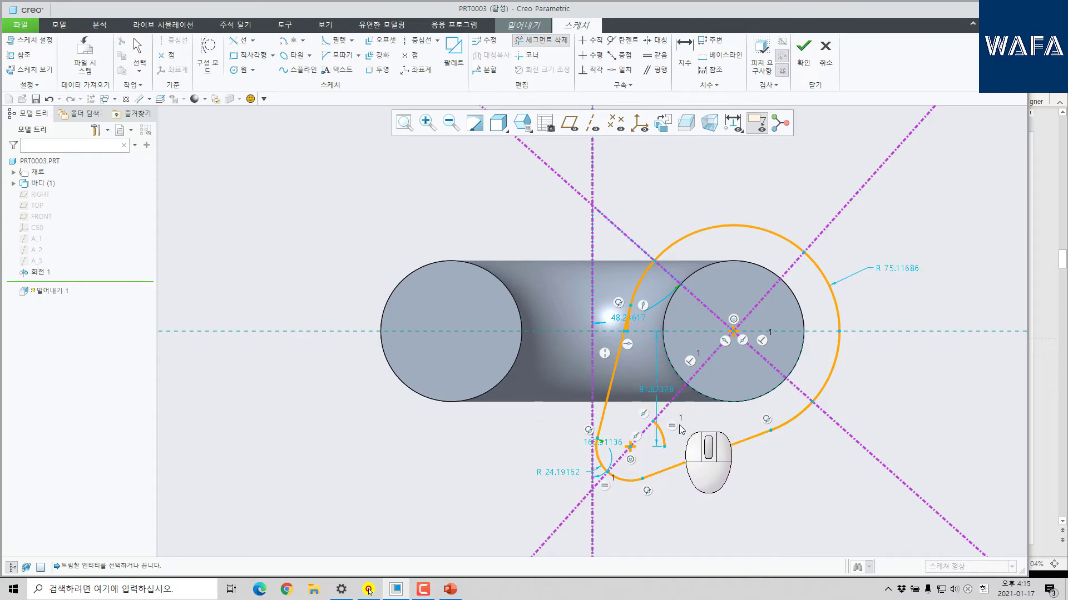
{"action": "left_click", "coordinate": [658, 436]}
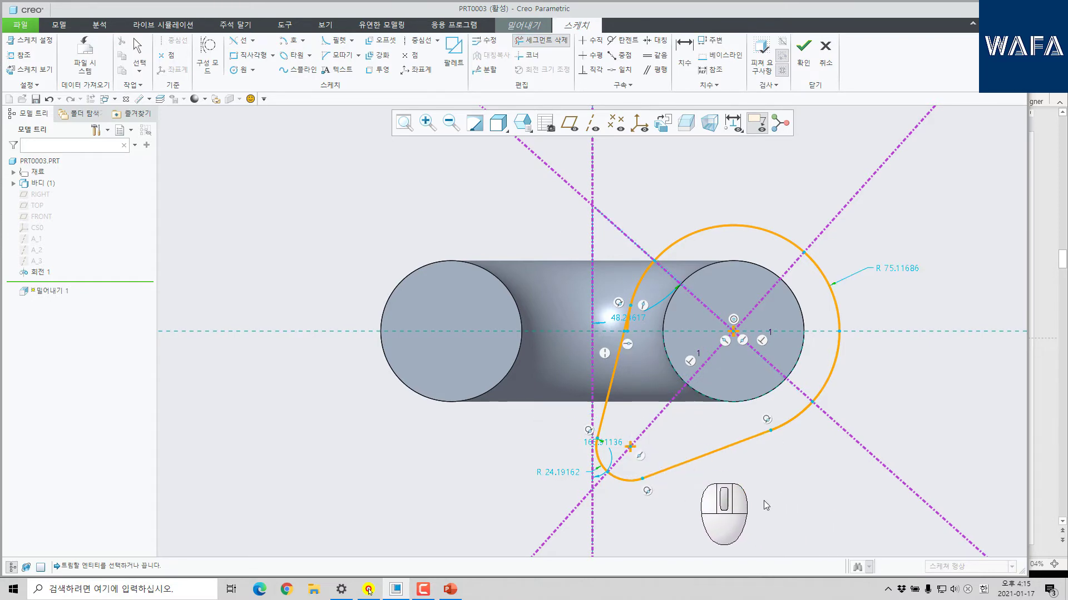
{"action": "middle_click", "coordinate": [809, 492]}
{"action": "scroll", "coordinate": [603, 283], "scroll_direction": "down", "scroll_amount": 5}
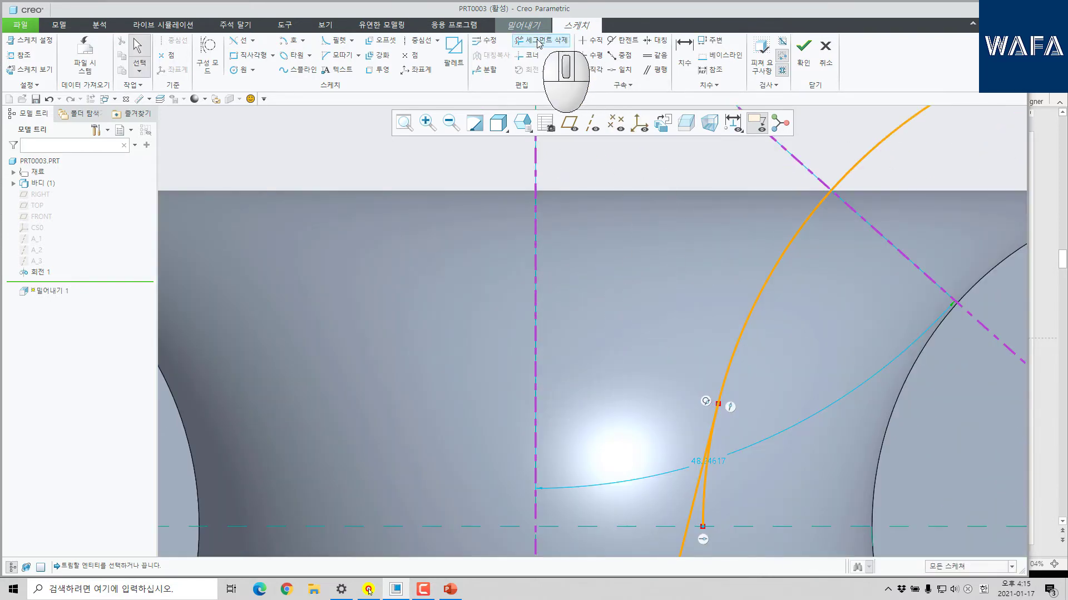
{"action": "left_click", "coordinate": [541, 40]}
{"action": "middle_click", "coordinate": [552, 272]}
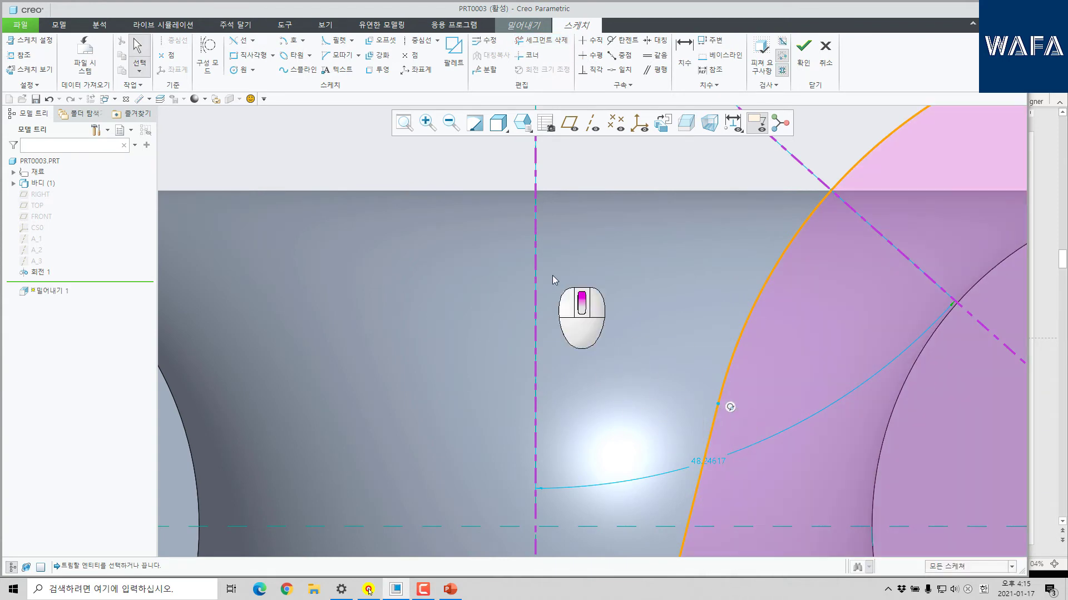
{"action": "scroll", "coordinate": [576, 236], "scroll_direction": "up", "scroll_amount": 5}
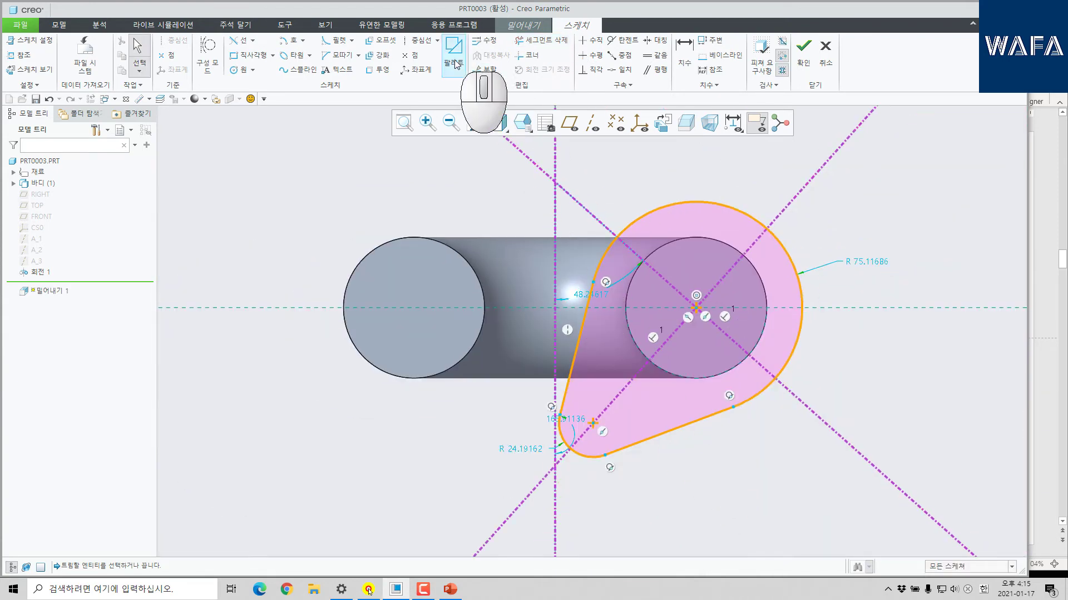
Add a concentric hole circle about 22 in diameter in the small lobe and mirror the lobe about the other diagonal centerline.
{"action": "left_click", "coordinate": [238, 70]}
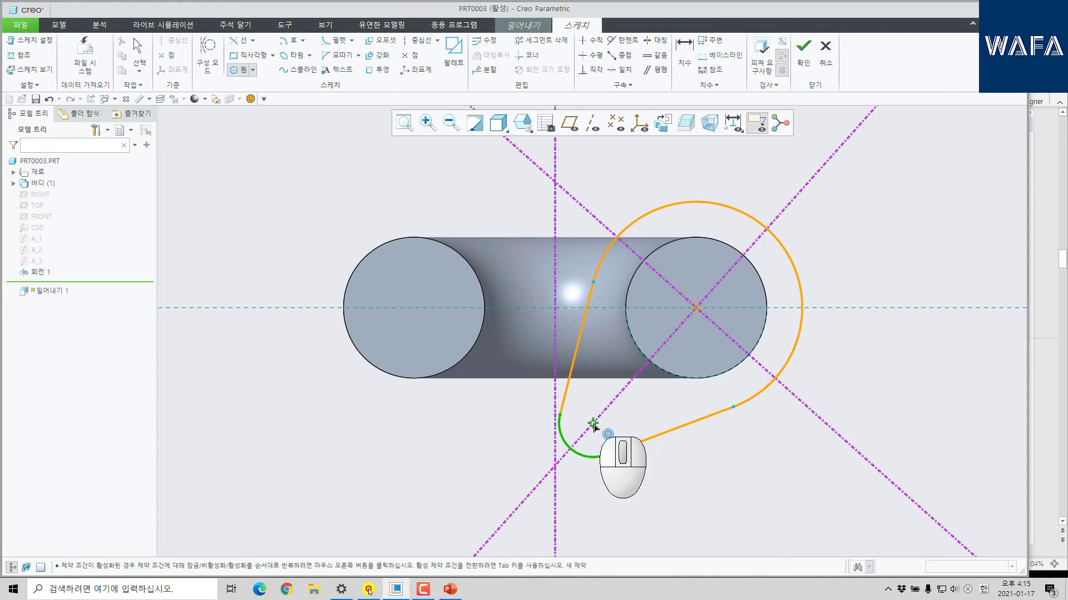
{"action": "middle_click", "coordinate": [675, 468]}
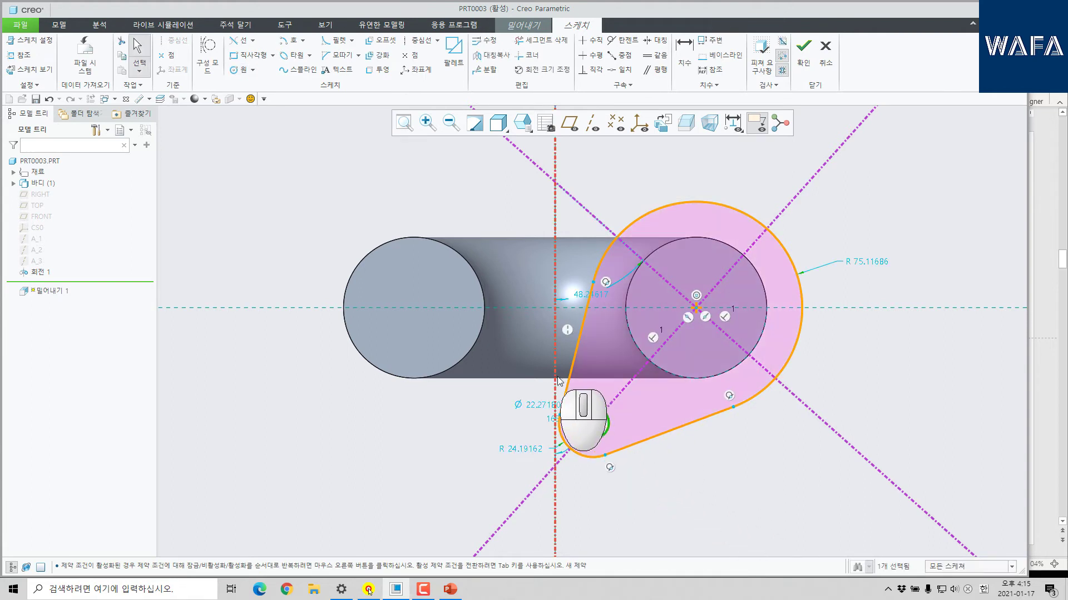
{"action": "left_click_drag", "start_coordinate": [512, 286], "coordinate": [665, 504]}
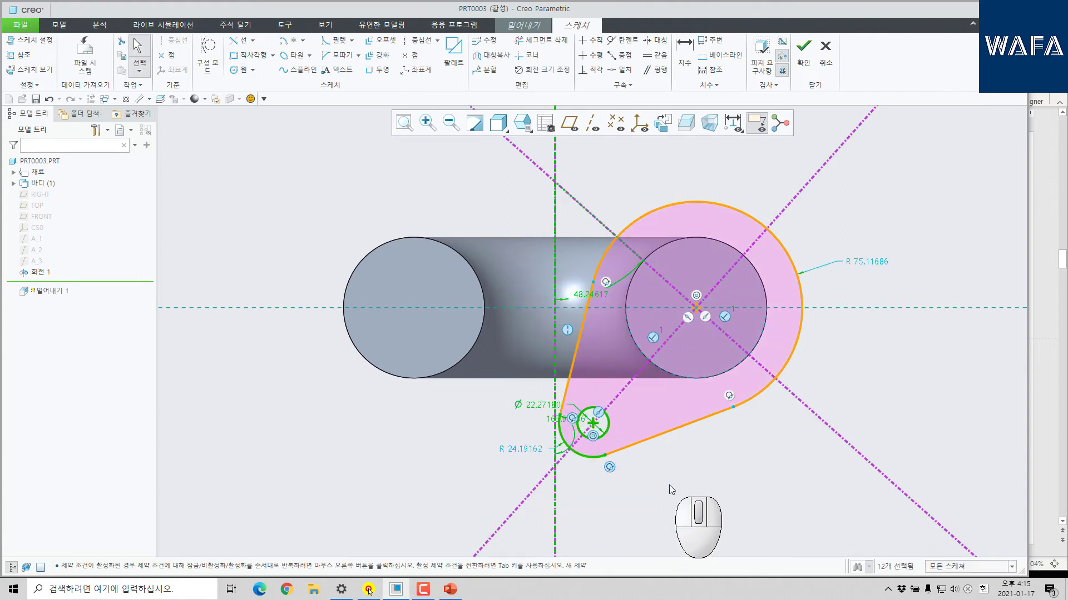
{"action": "left_click", "coordinate": [585, 321], "text": "ctrl"}
{"action": "left_click", "coordinate": [669, 432], "text": "ctrl"}
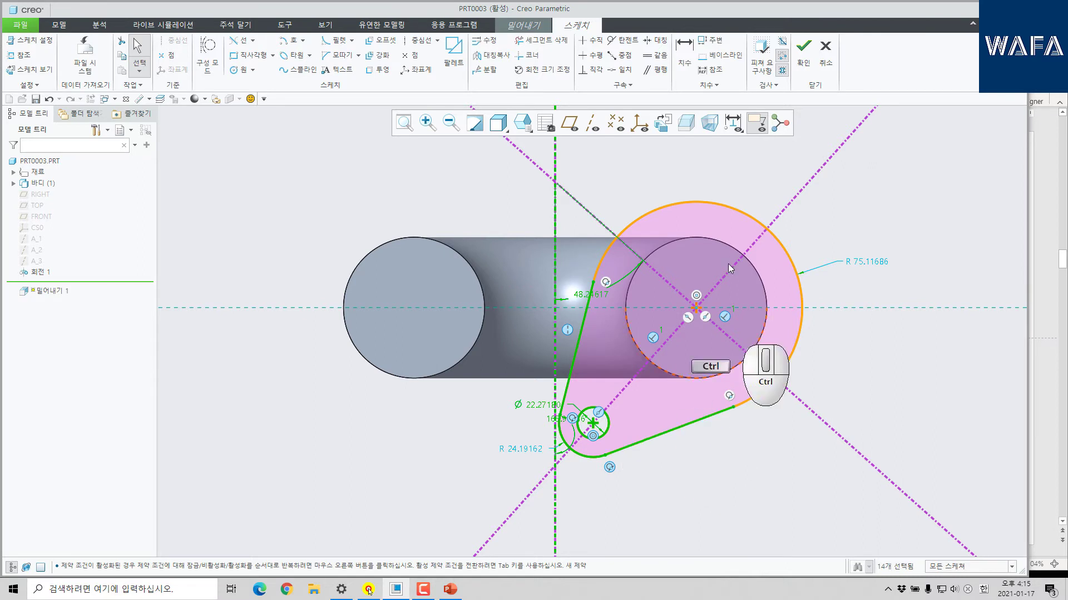
{"action": "left_click", "coordinate": [491, 55]}
{"action": "left_click", "coordinate": [733, 342]}
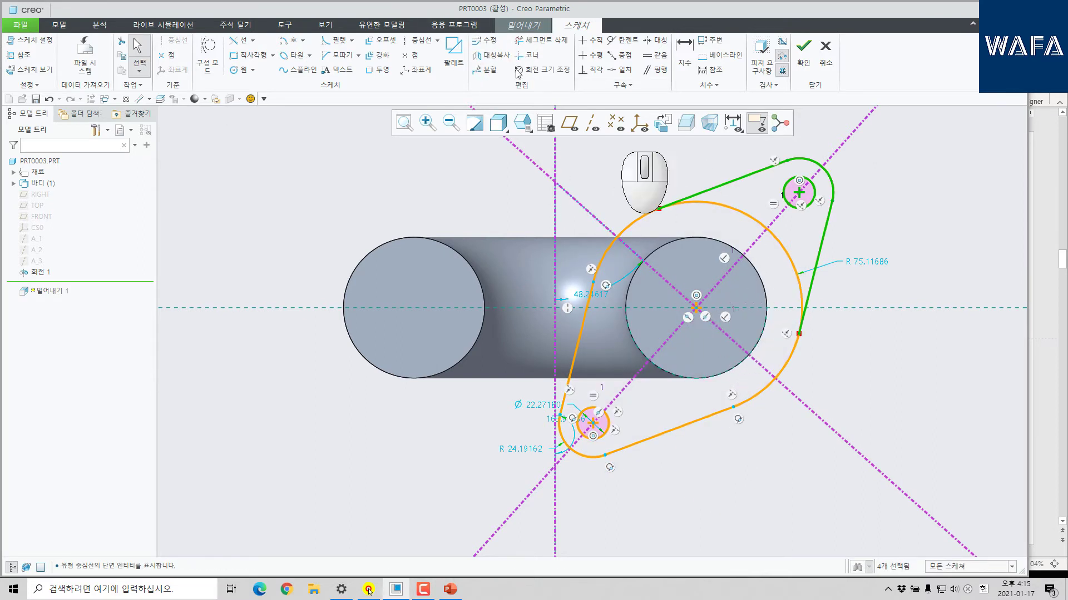
Trim the large circle's arc segments inside the mirrored lobe to leave a closed two-lobed flange outline.
{"action": "left_click", "coordinate": [542, 41]}
{"action": "left_click", "coordinate": [751, 222]}
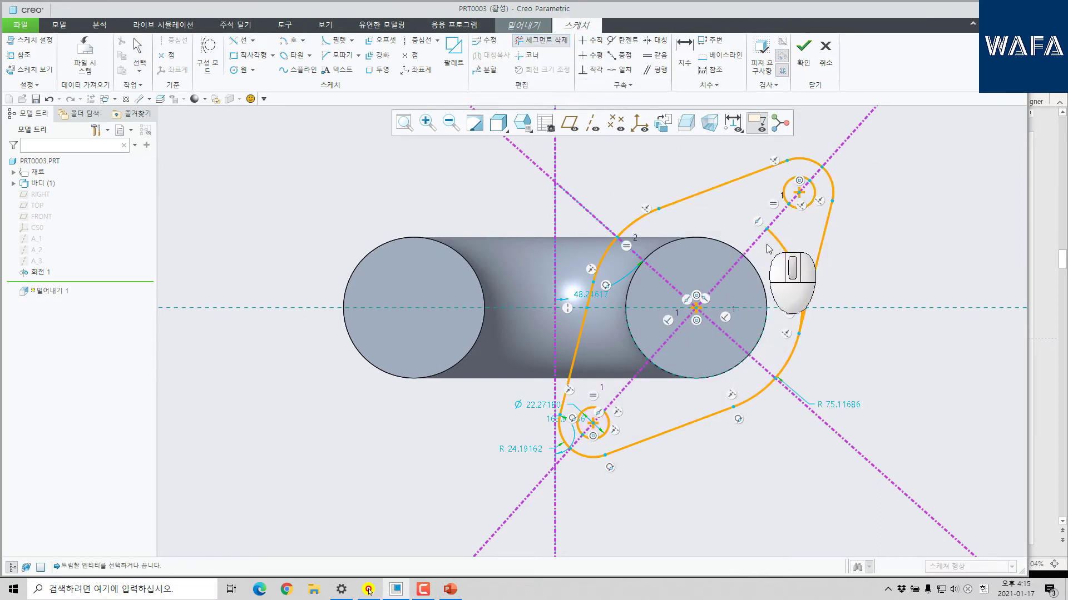
{"action": "scroll", "coordinate": [816, 319], "scroll_direction": "up", "scroll_amount": 5}
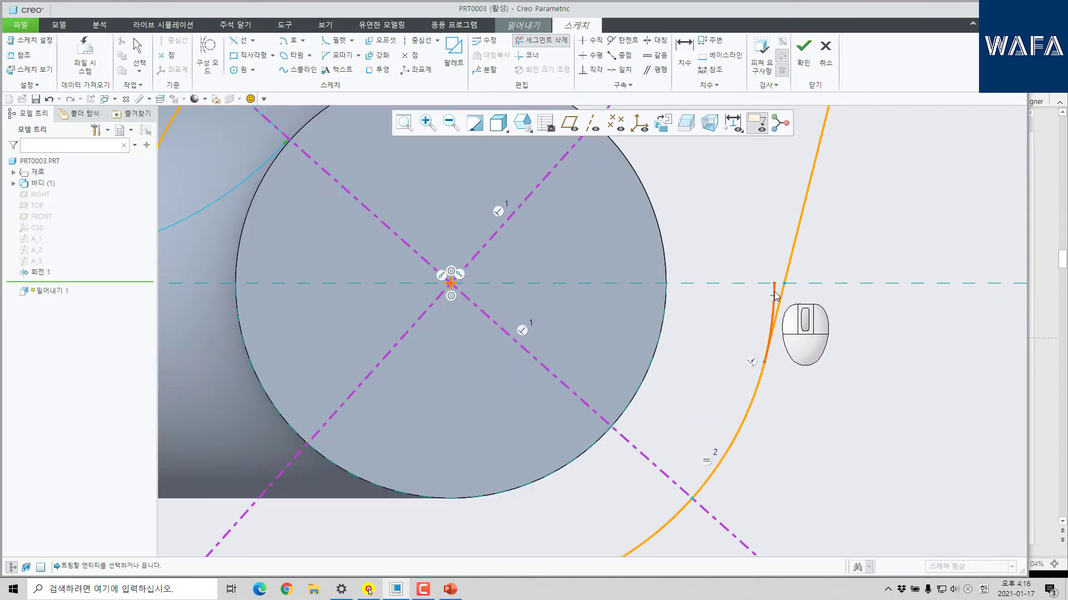
{"action": "scroll", "coordinate": [674, 271], "scroll_direction": "up", "scroll_amount": 5}
{"action": "middle_click", "coordinate": [677, 273]}
{"action": "middle_click_drag", "start_coordinate": [791, 269], "coordinate": [806, 331], "text": "shift"}
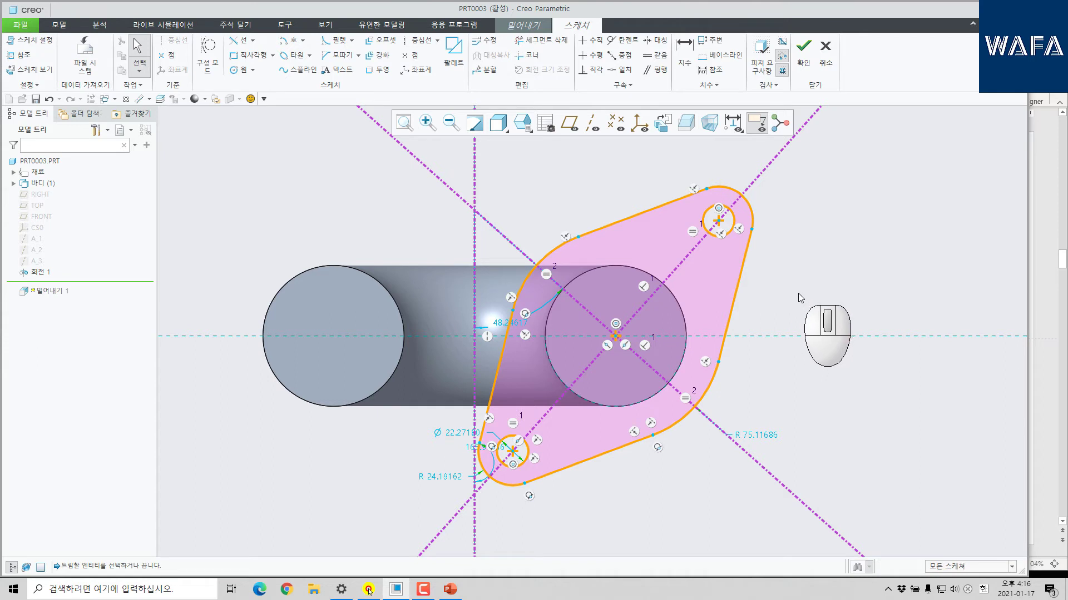
Dimension the distance between the two hole centers along the diagonal centerline as 140.
{"action": "left_click", "coordinate": [683, 47]}
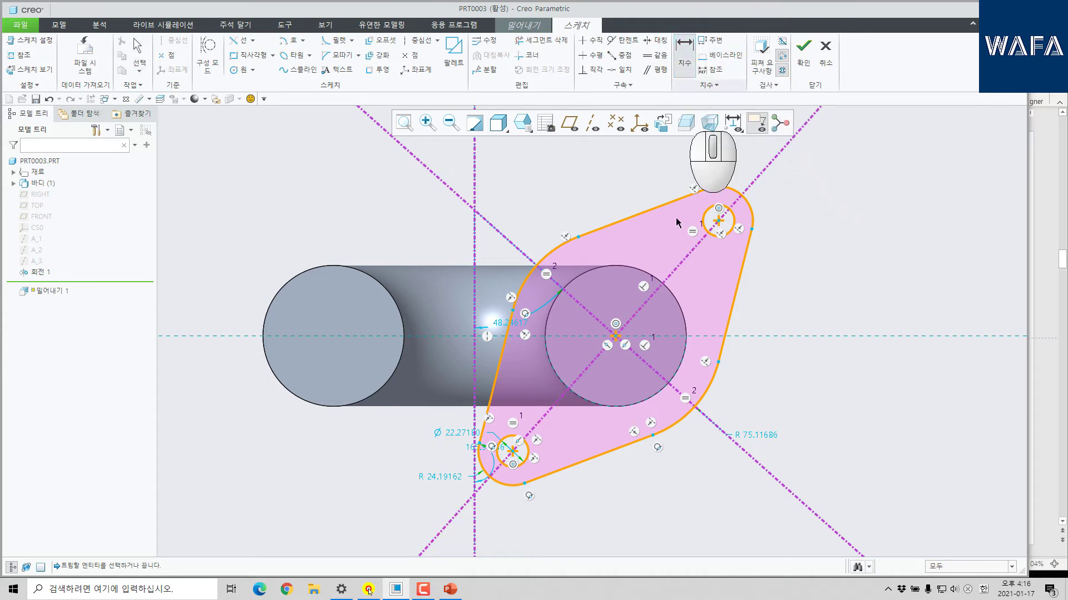
{"action": "left_click", "coordinate": [514, 454]}
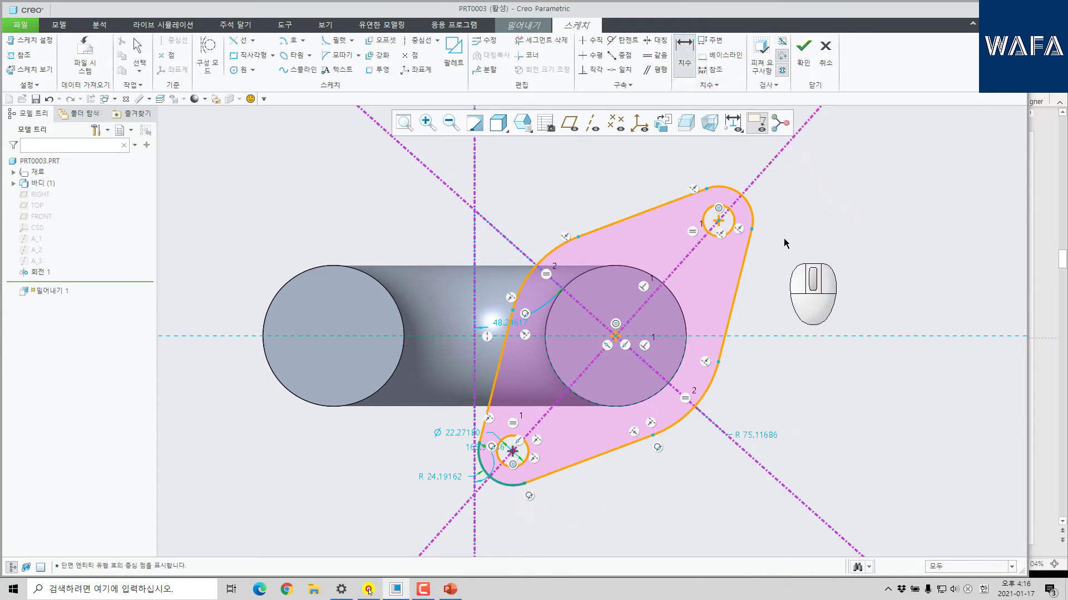
{"action": "left_click", "coordinate": [718, 222]}
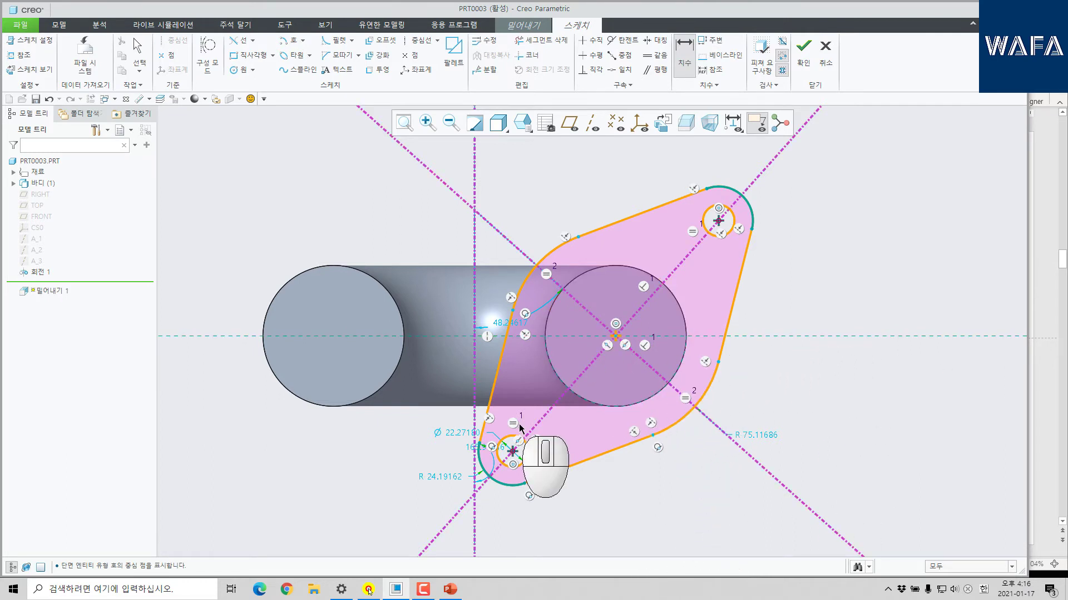
{"action": "left_click", "coordinate": [692, 253]}
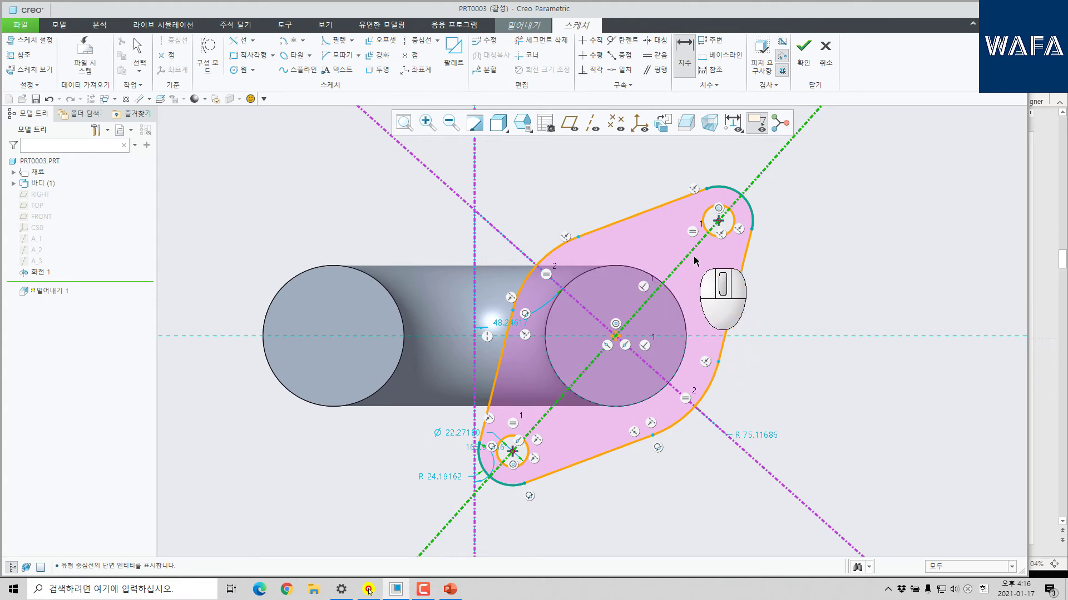
{"action": "middle_click", "coordinate": [786, 384]}
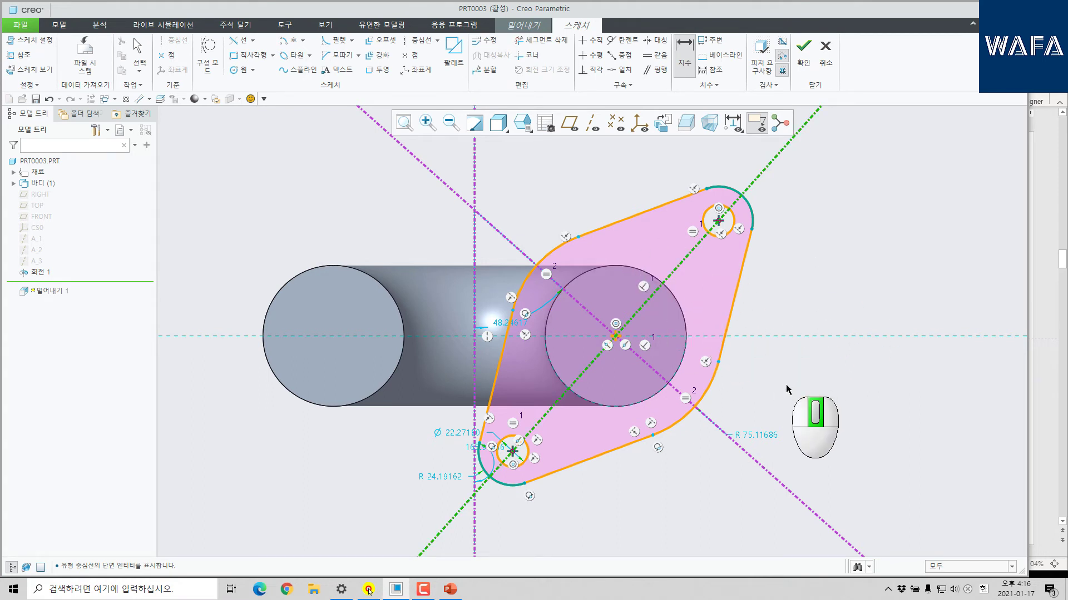
{"action": "type", "text": "140"}
{"action": "key", "text": "Return"}
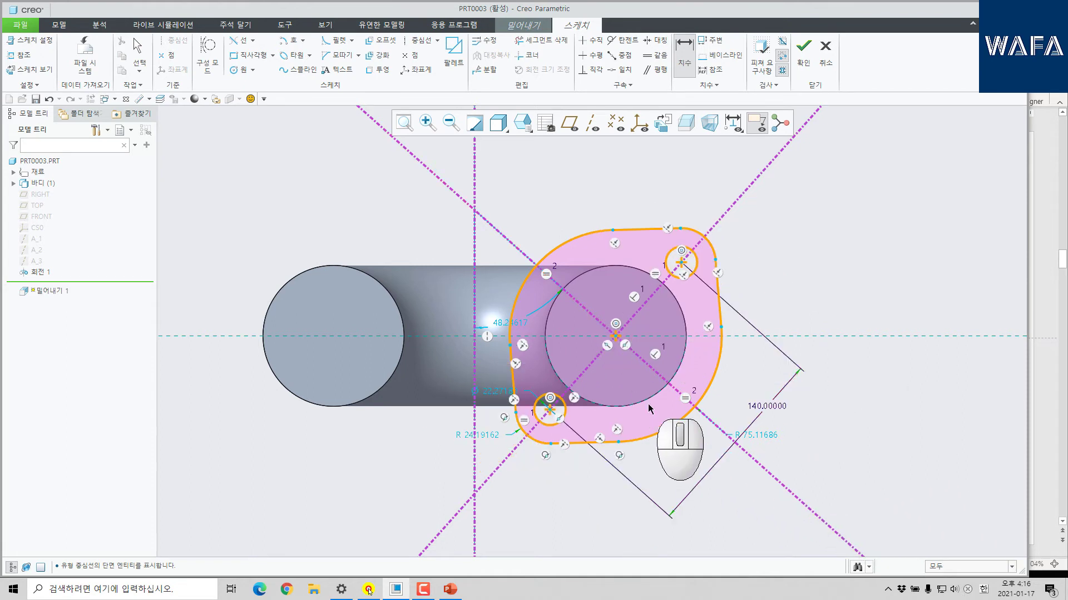
Set the lobe radius to 30, the hole diameter to 30 and the central arc radius to 60.
{"action": "double_click", "coordinate": [484, 435]}
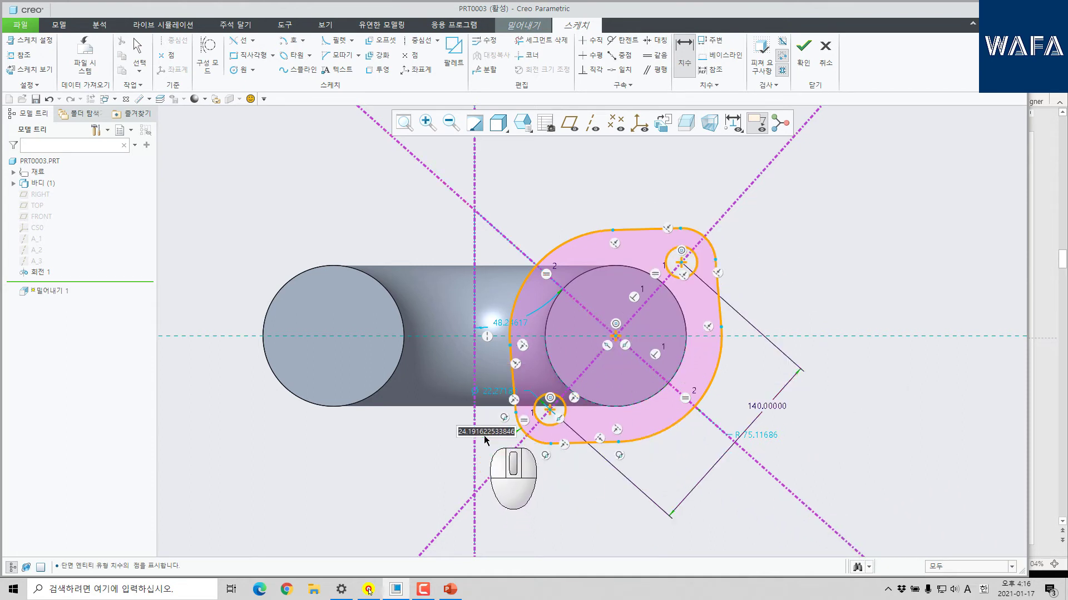
{"action": "key", "text": "Return"}
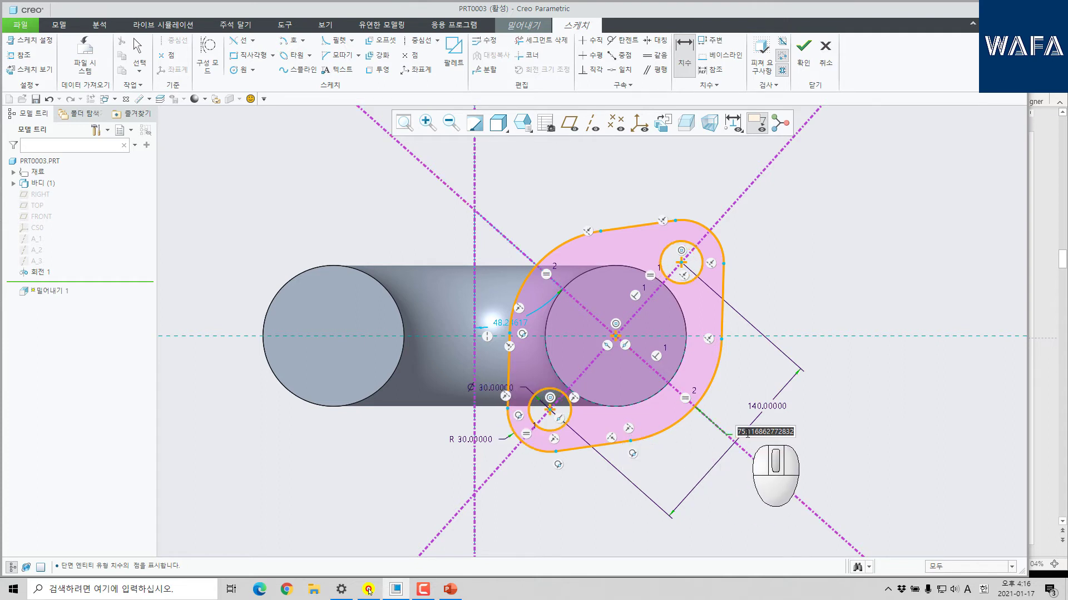
{"action": "type", "text": "0"}
{"action": "key", "text": "Return"}
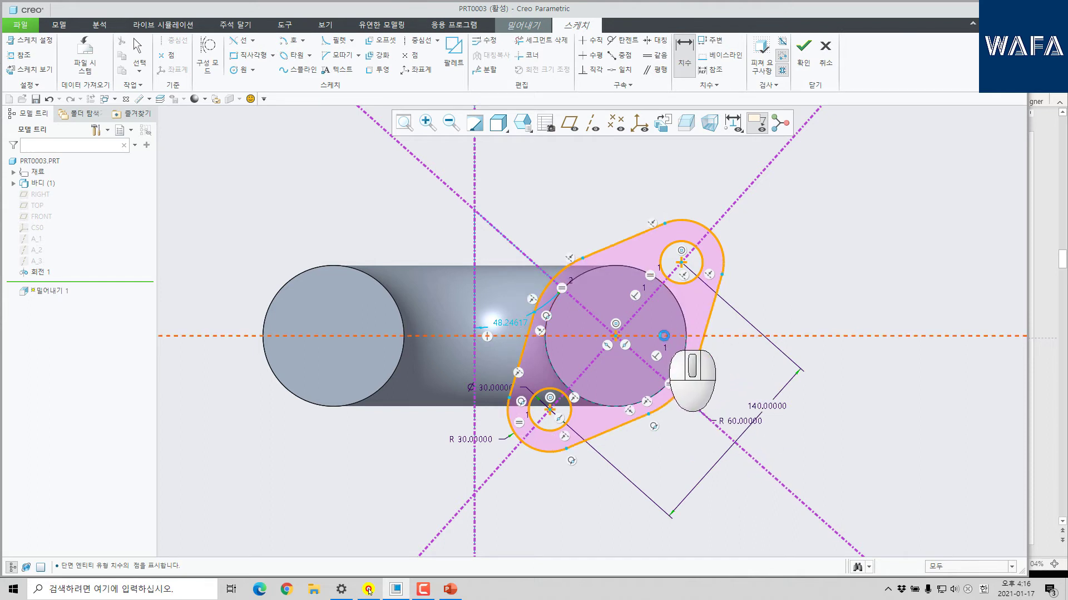
Dimension the angle between the holes' diagonal centerline and the horizontal reference as 45 degrees.
{"action": "middle_click", "coordinate": [797, 259]}
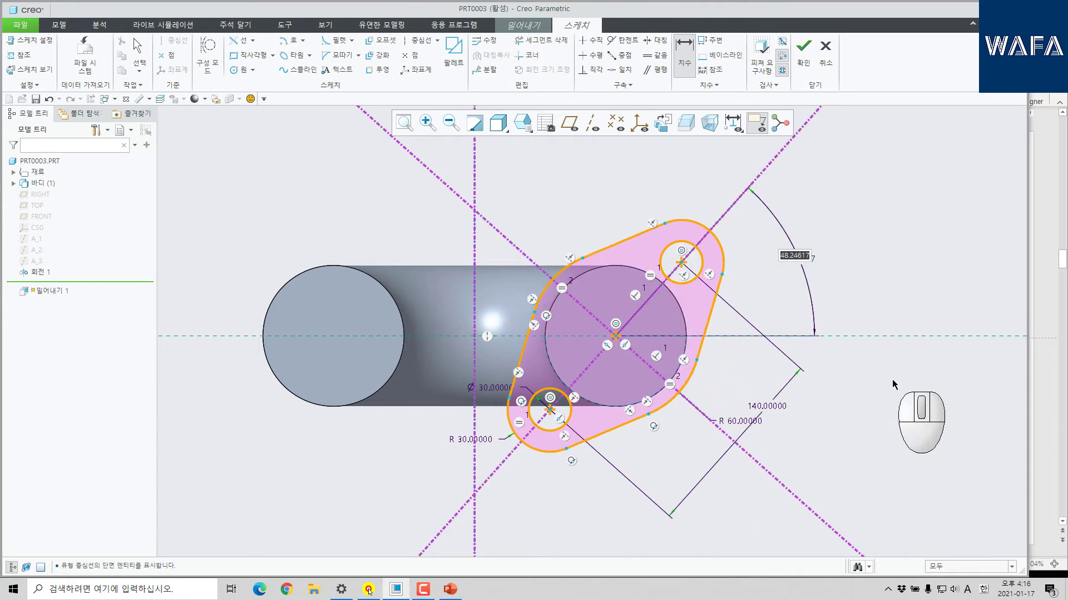
{"action": "key", "text": "Return"}
{"action": "middle_click", "coordinate": [888, 386]}
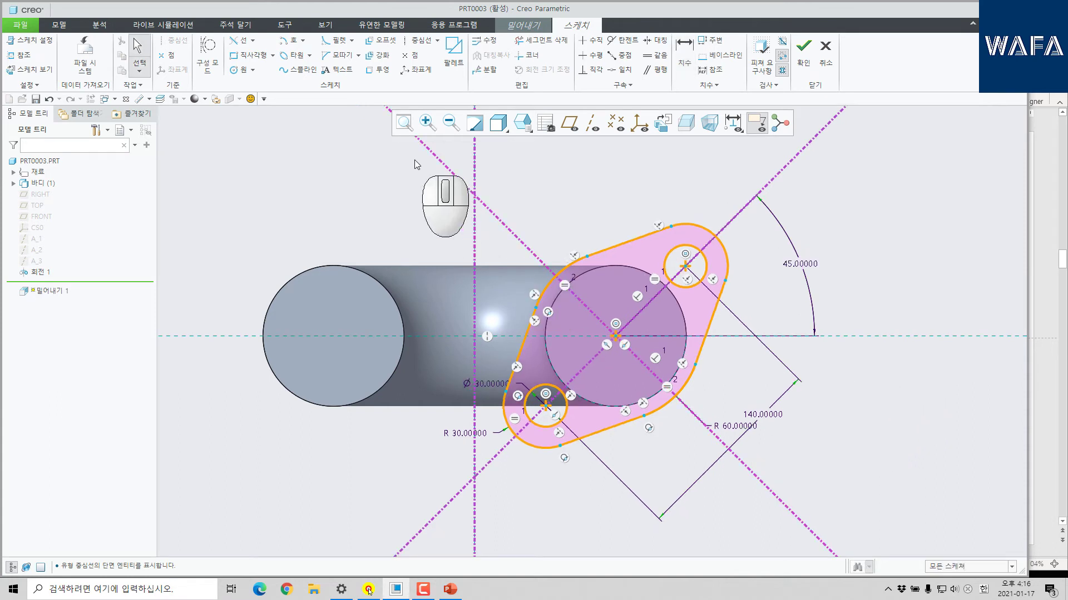
Mirror the complete flange profile about the vertical centerline onto the other pipe end.
{"action": "mouse_move", "coordinate": [506, 175]}
{"action": "left_mouse_down"}
{"action": "mouse_move", "coordinate": [520, 236]}
{"action": "mouse_move", "coordinate": [751, 476]}
{"action": "mouse_move", "coordinate": [622, 239]}
{"action": "mouse_move", "coordinate": [505, 177]}
{"action": "mouse_move", "coordinate": [516, 319]}
{"action": "mouse_move", "coordinate": [742, 461]}
{"action": "left_mouse_up"}
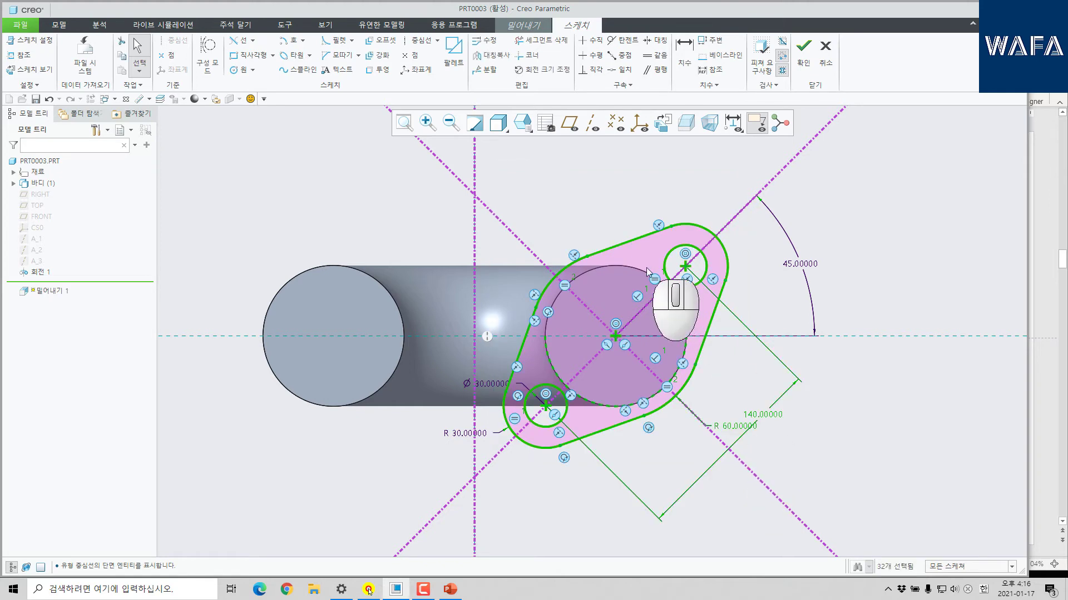
{"action": "left_click", "coordinate": [488, 55]}
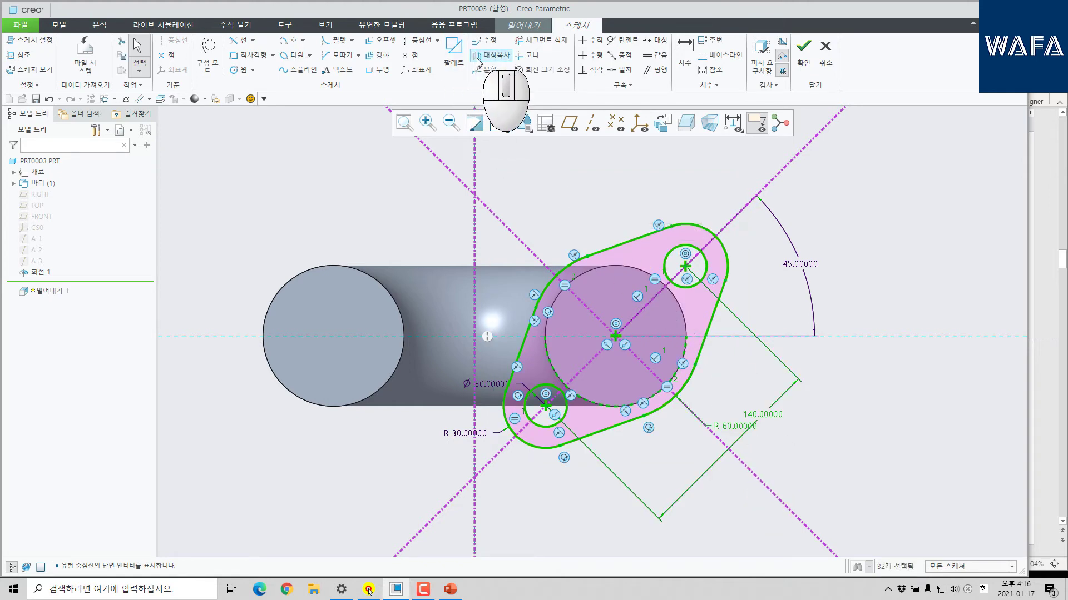
{"action": "left_click", "coordinate": [474, 169]}
Finish the flange sketch and extrude both flanges 10 deep, flipping the direction toward the bend.
{"action": "mouse_move", "coordinate": [579, 289]}
{"action": "middle_mouse_down"}
{"action": "mouse_move", "coordinate": [555, 286]}
{"action": "mouse_move", "coordinate": [562, 258]}
{"action": "mouse_move", "coordinate": [707, 159]}
{"action": "middle_mouse_up"}
{"action": "left_click", "coordinate": [803, 49]}
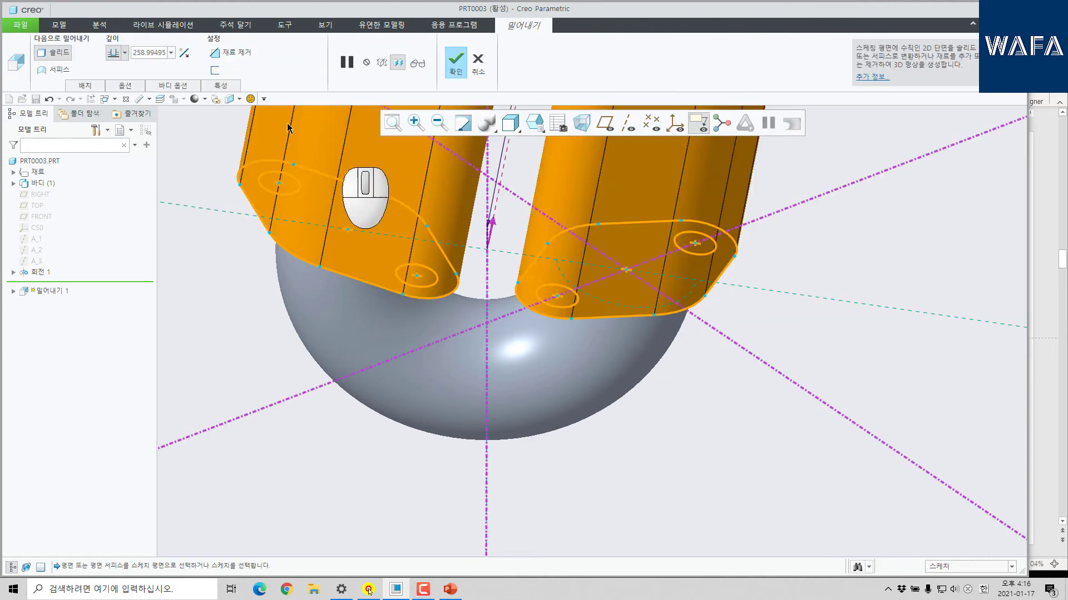
{"action": "left_click", "coordinate": [184, 53]}
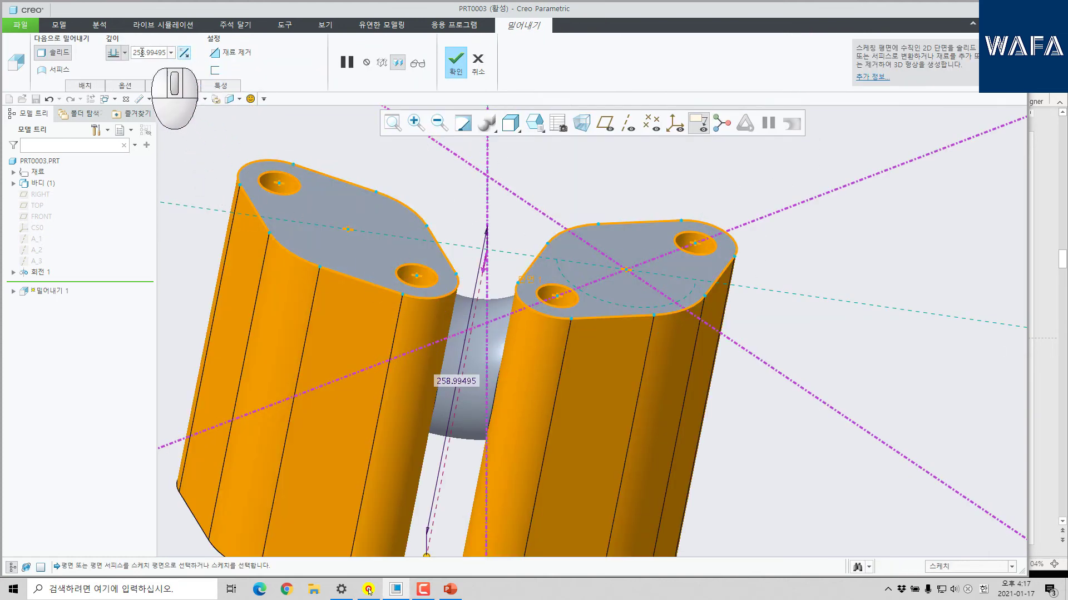
{"action": "double_click", "coordinate": [150, 52]}
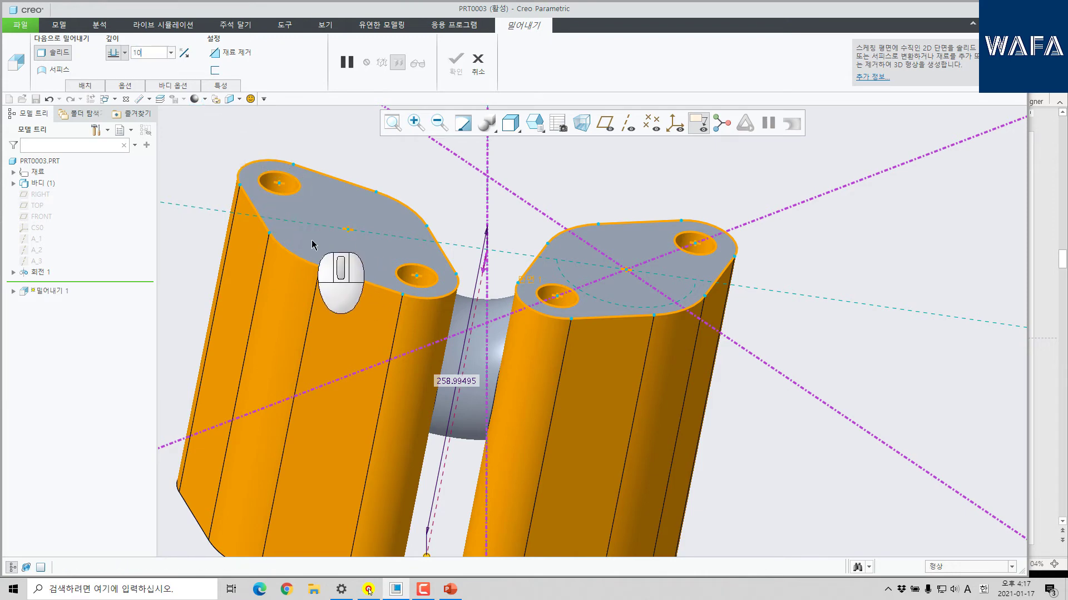
{"action": "key", "text": "Return"}
{"action": "middle_click", "coordinate": [628, 345]}
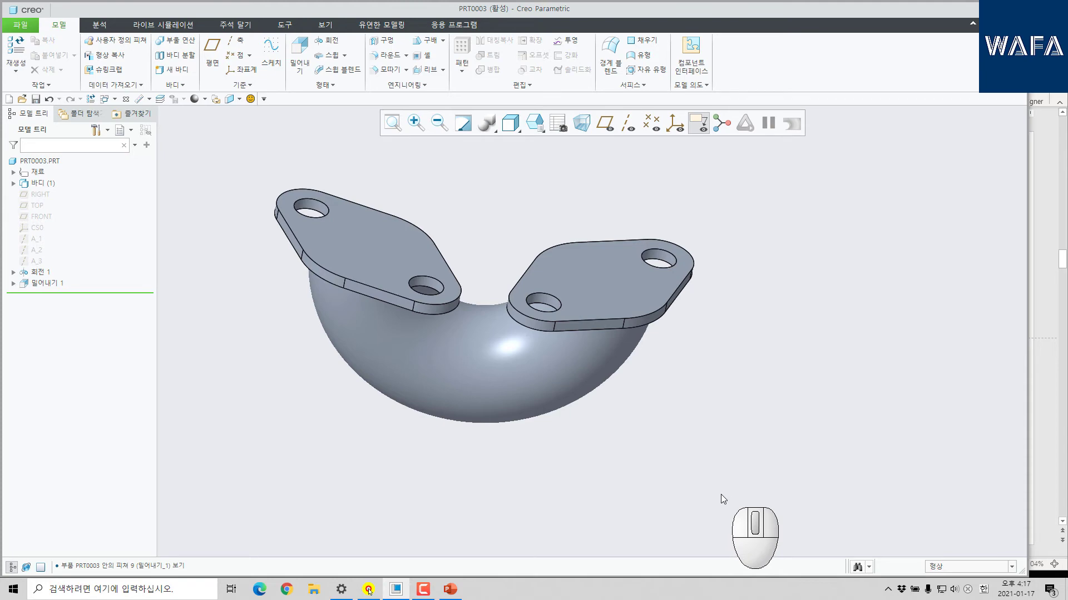
Round the edges where both pipe ends meet the inner flange faces with a radius of 10.
{"action": "middle_click_drag", "start_coordinate": [721, 495], "coordinate": [505, 242]}
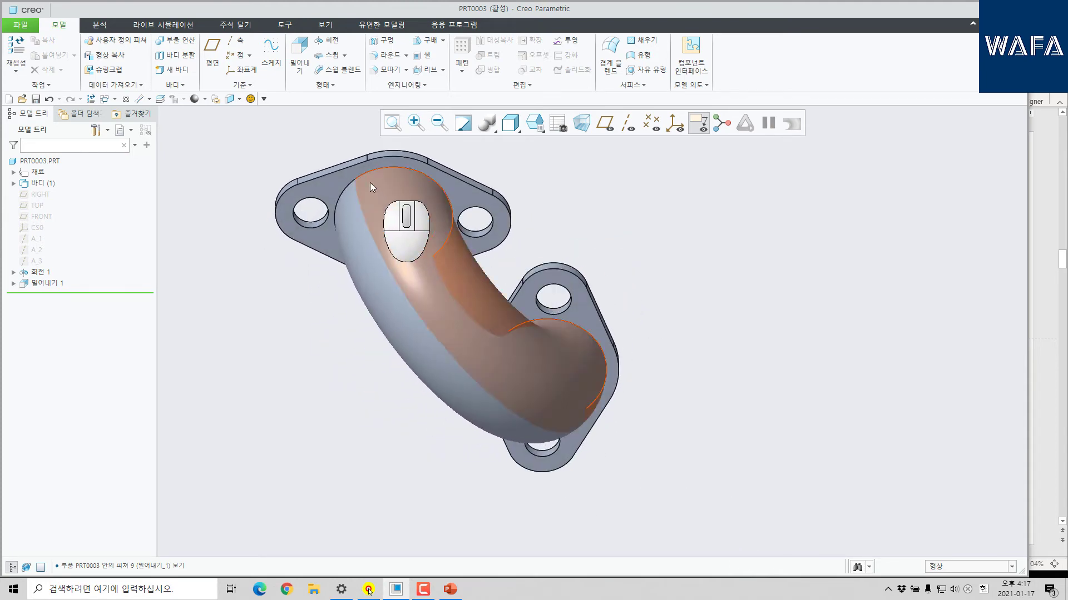
{"action": "scroll", "coordinate": [362, 175], "scroll_direction": "down", "scroll_amount": 4}
{"action": "left_click", "coordinate": [388, 55]}
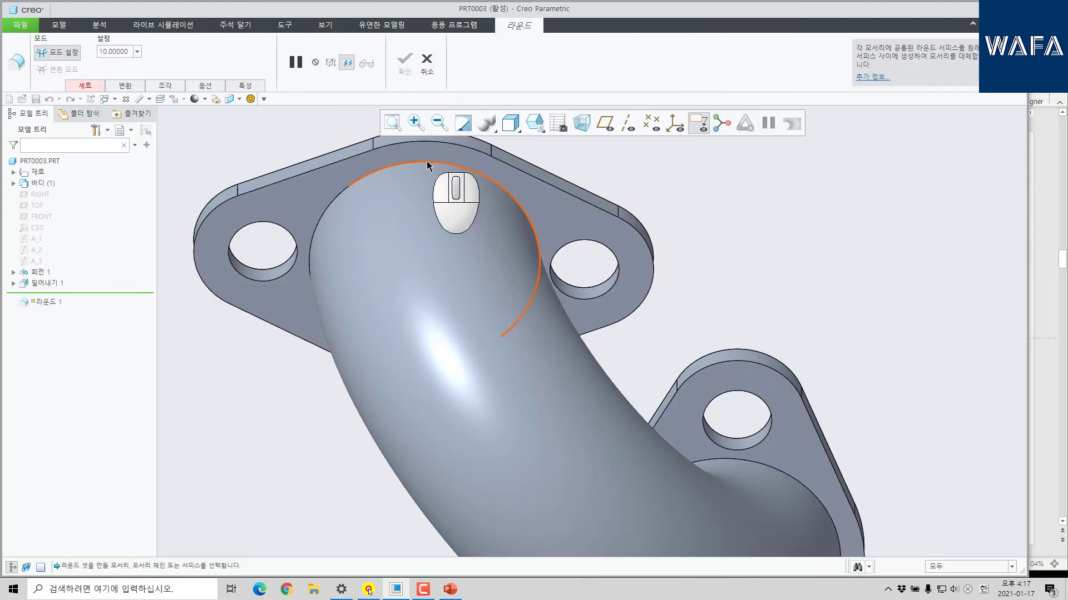
{"action": "left_click", "coordinate": [426, 166]}
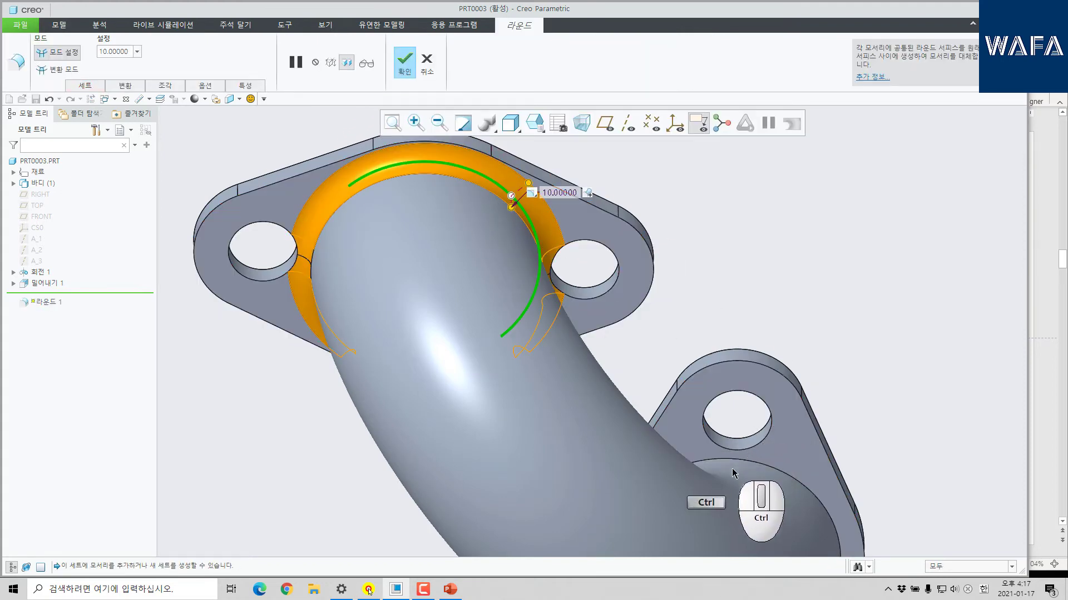
{"action": "left_click", "coordinate": [753, 494], "text": "ctrl"}
{"action": "middle_click_drag", "start_coordinate": [823, 267], "coordinate": [745, 198]}
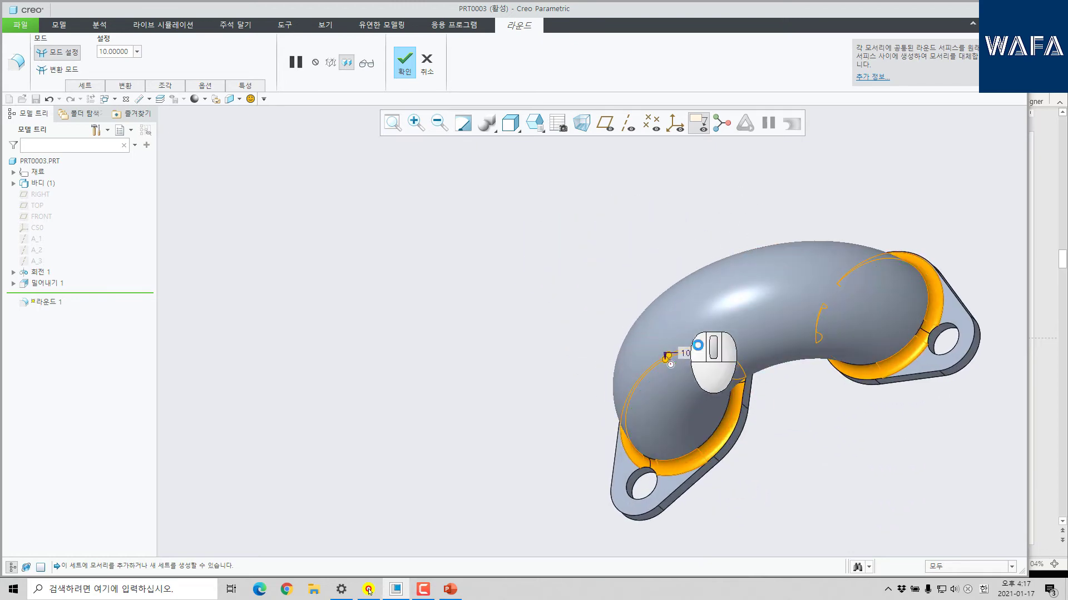
{"action": "middle_click", "coordinate": [723, 425]}
{"action": "left_click", "coordinate": [303, 301]}
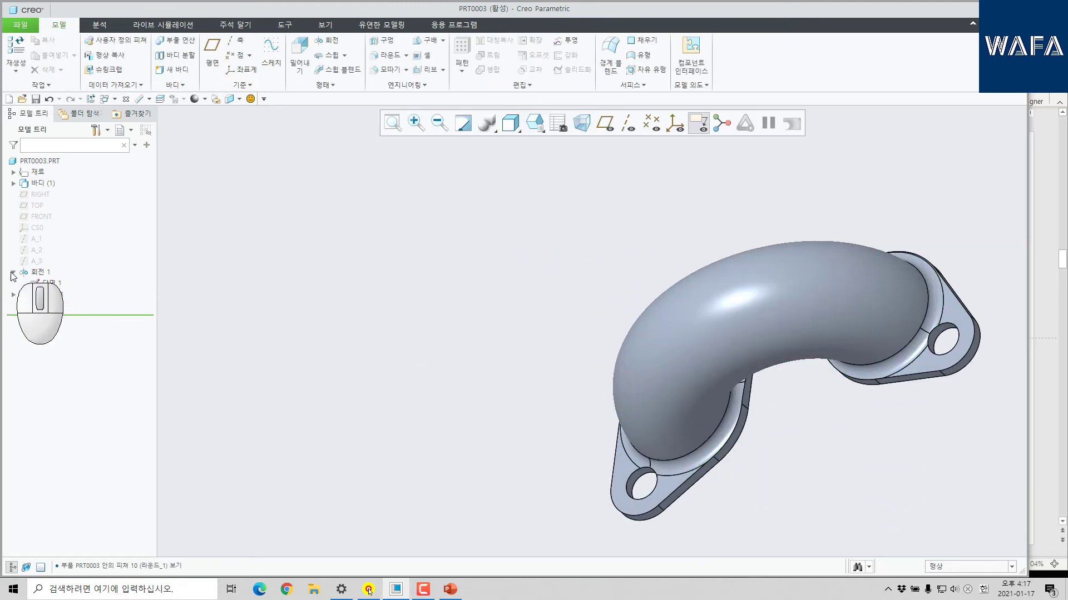
Add a concentric inner circle of diameter 90 to the revolve's section sketch and accept the sketch.
{"action": "left_click", "coordinate": [50, 283]}
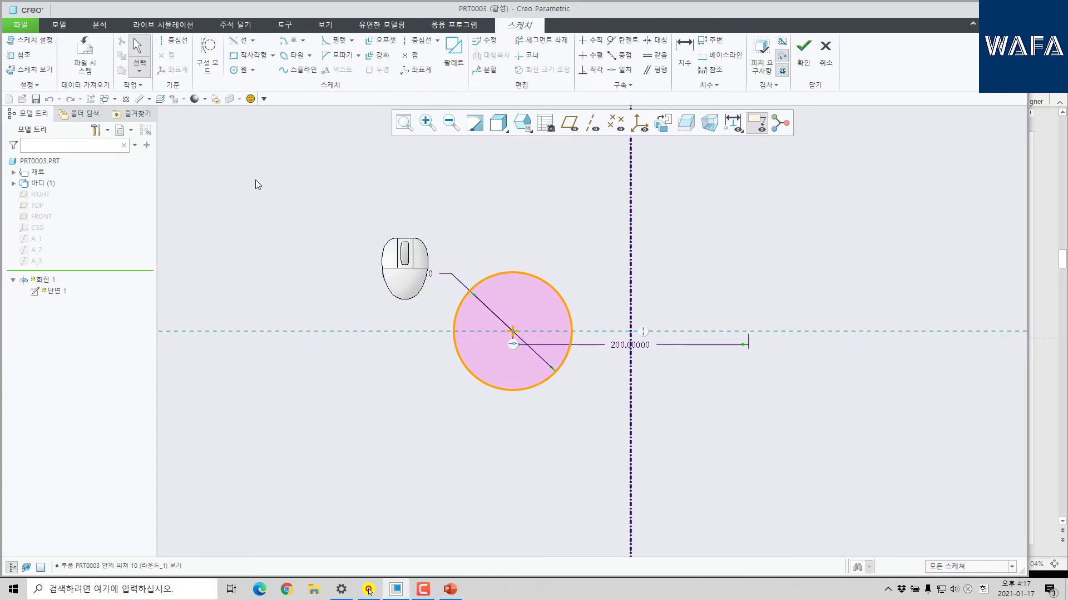
{"action": "left_click", "coordinate": [234, 69]}
{"action": "left_click", "coordinate": [512, 331]}
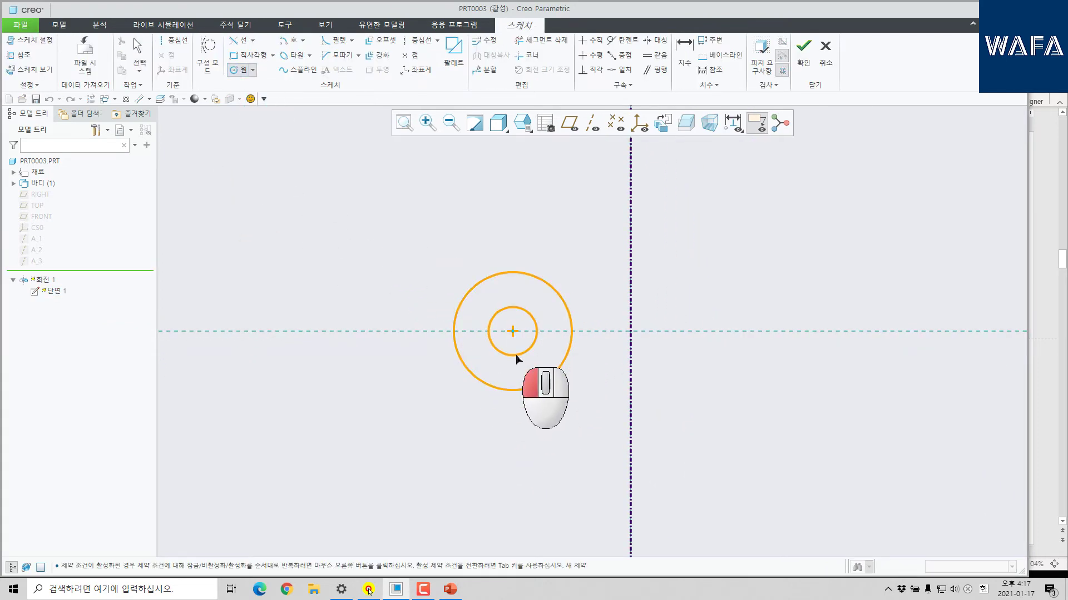
{"action": "left_click", "coordinate": [517, 360]}
{"action": "middle_click", "coordinate": [520, 295]}
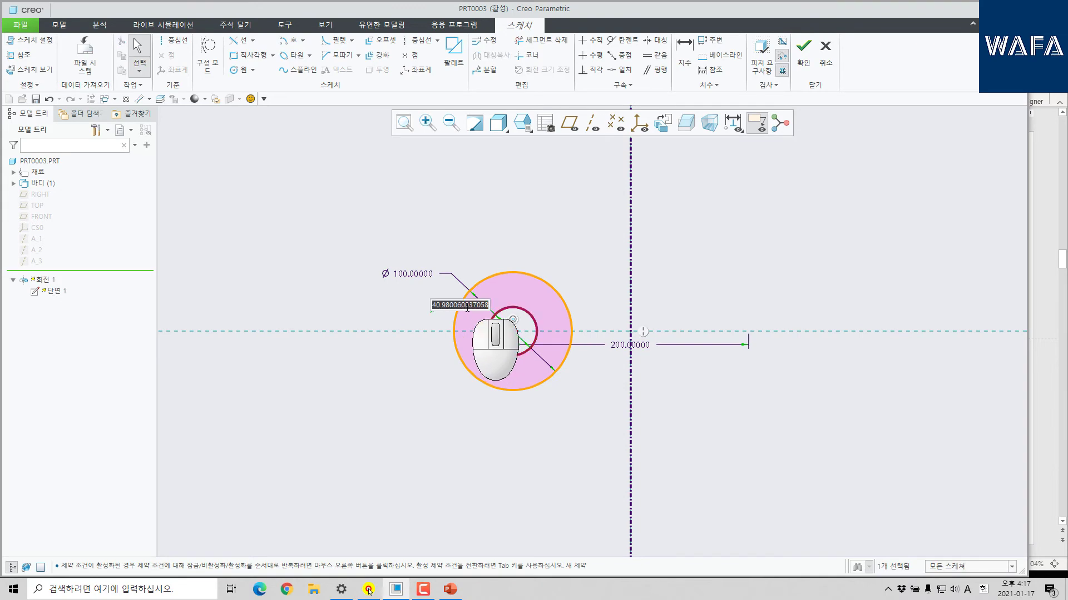
{"action": "type", "text": "90"}
{"action": "key", "text": "Return"}
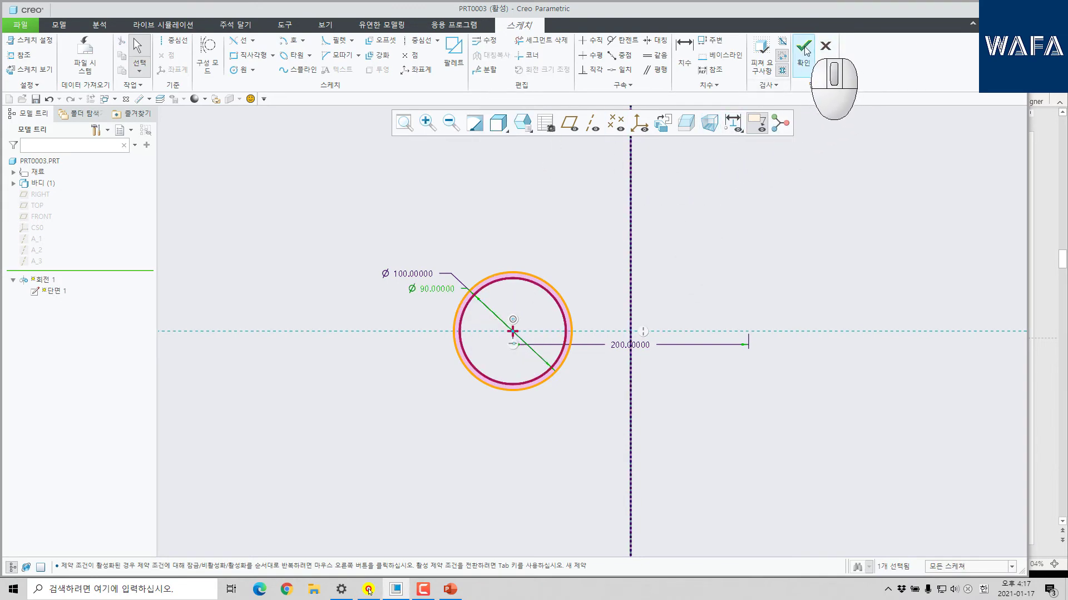
{"action": "left_click", "coordinate": [804, 51]}
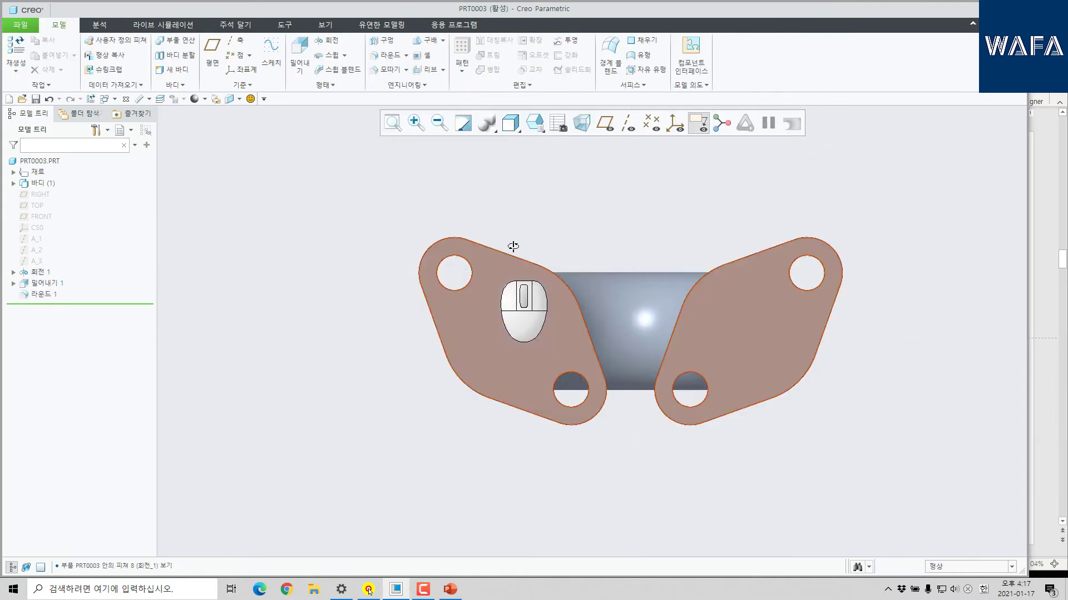
{"action": "middle_click_drag", "start_coordinate": [512, 246], "coordinate": [512, 186]}
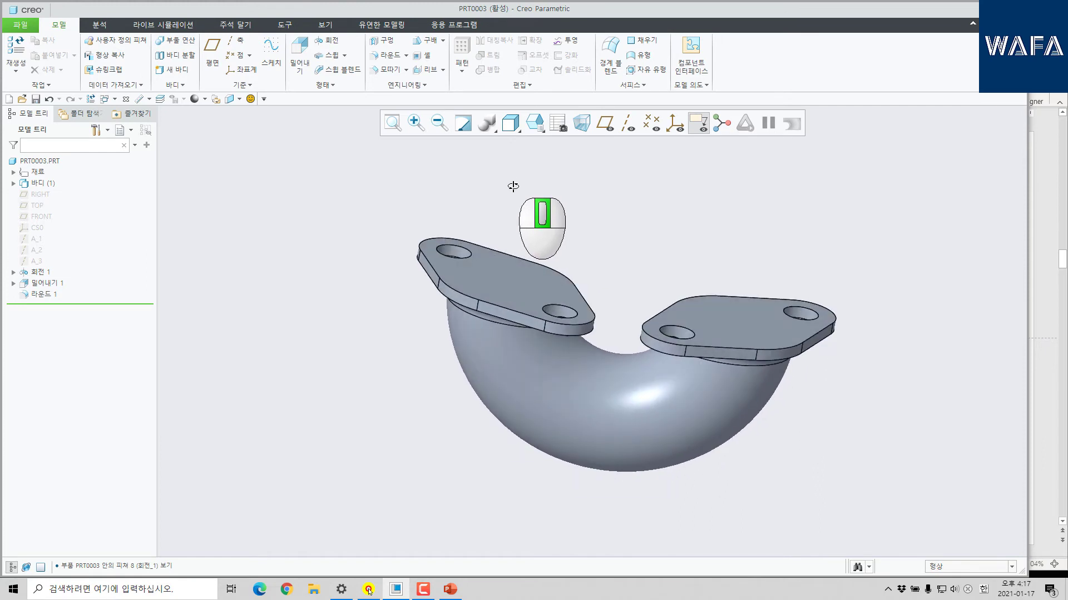
{"action": "left_click", "coordinate": [40, 272], "text": "ctrl"}
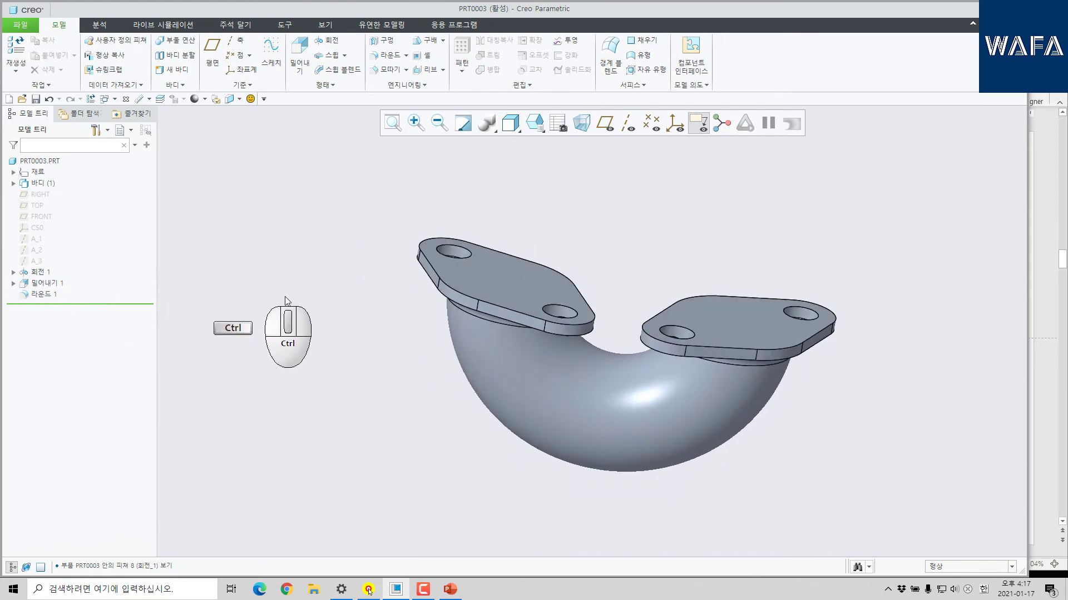
{"action": "left_click", "coordinate": [362, 286]}
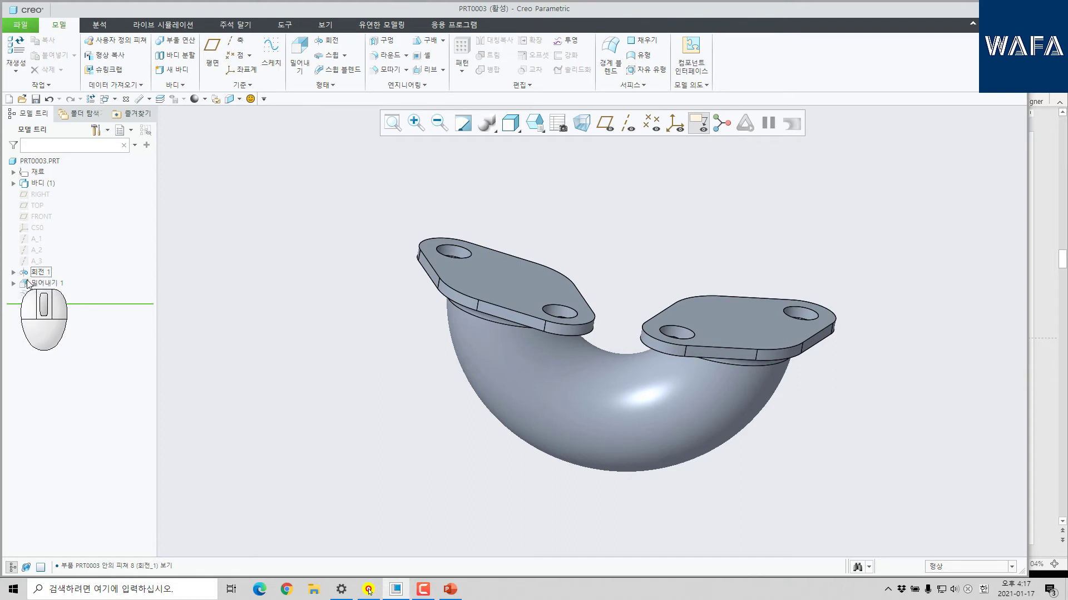
{"action": "left_click", "coordinate": [53, 284]}
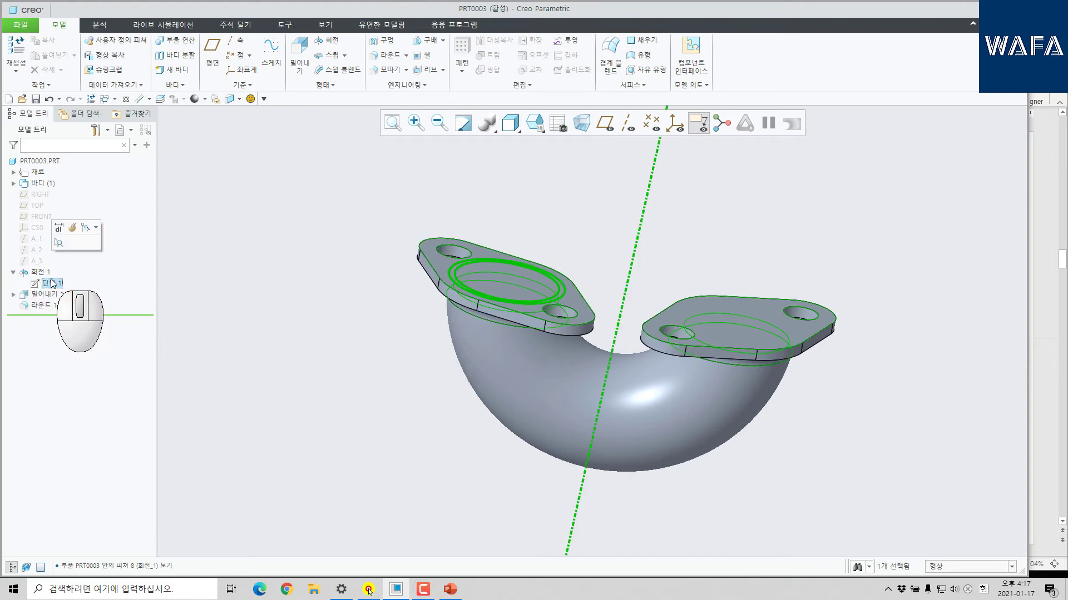
{"action": "left_click", "coordinate": [59, 243]}
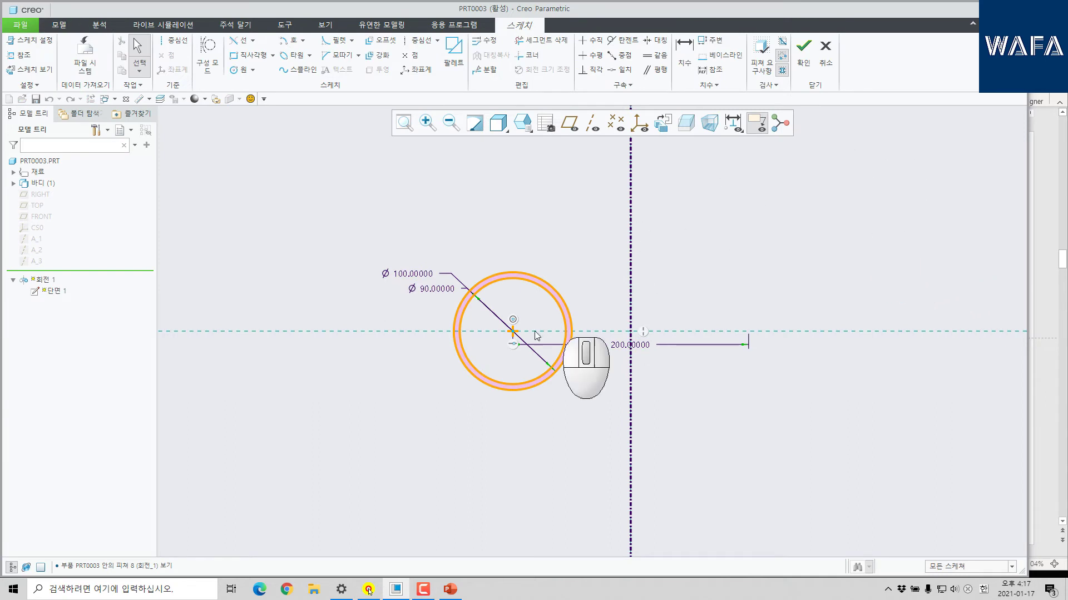
{"action": "left_click", "coordinate": [527, 282]}
{"action": "key", "text": "Delete"}
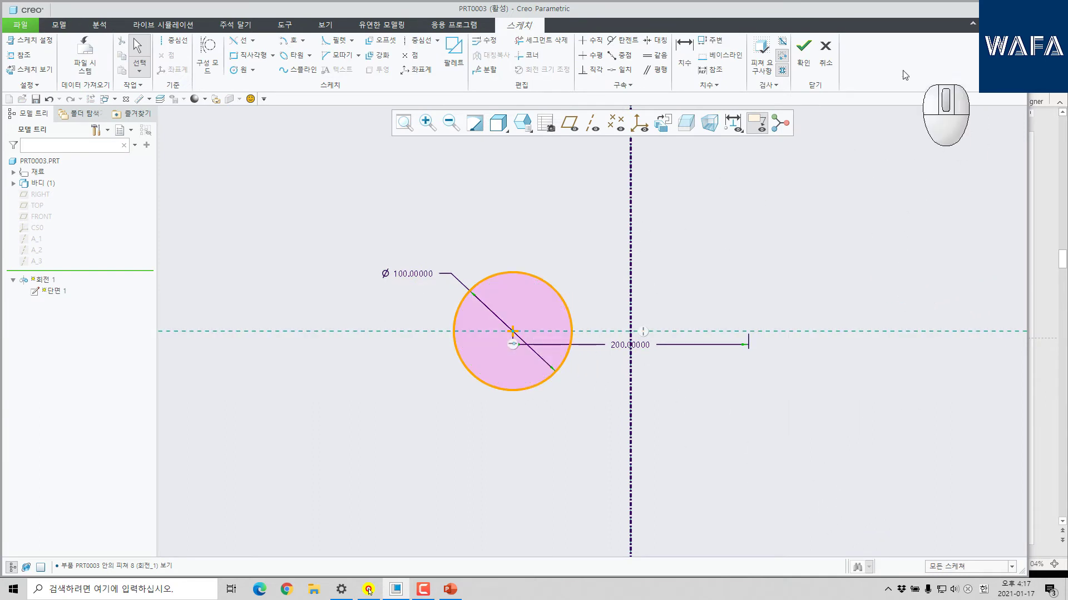
{"action": "left_click", "coordinate": [826, 52]}
{"action": "left_click", "coordinate": [599, 312]}
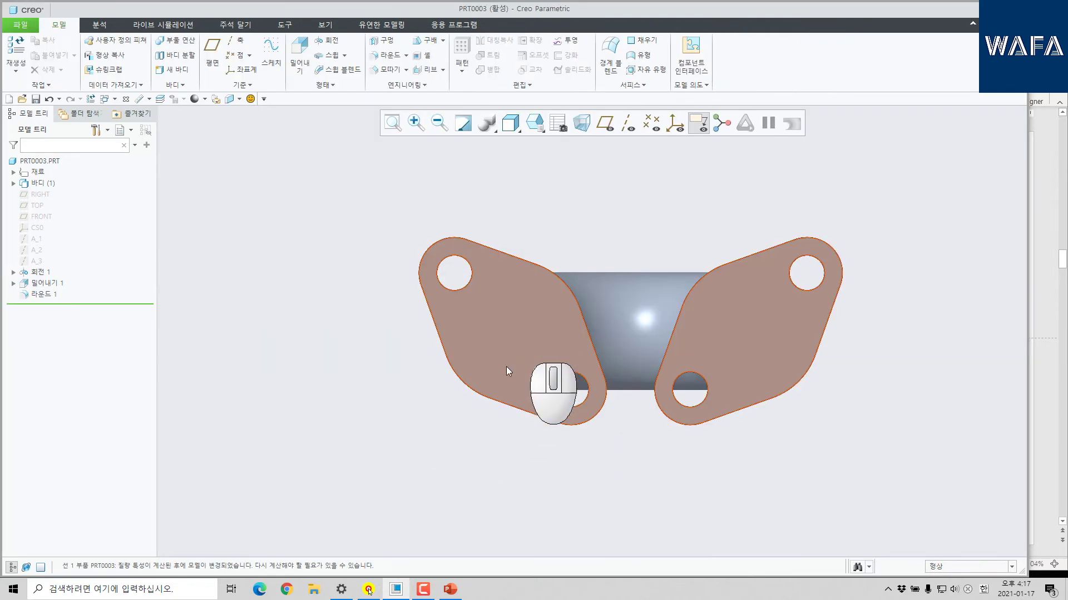
Preview a cross-section through the FRONT plane to examine the inside of the bend and flanges, and discard it.
{"action": "middle_click_drag", "start_coordinate": [509, 277], "coordinate": [328, 239]}
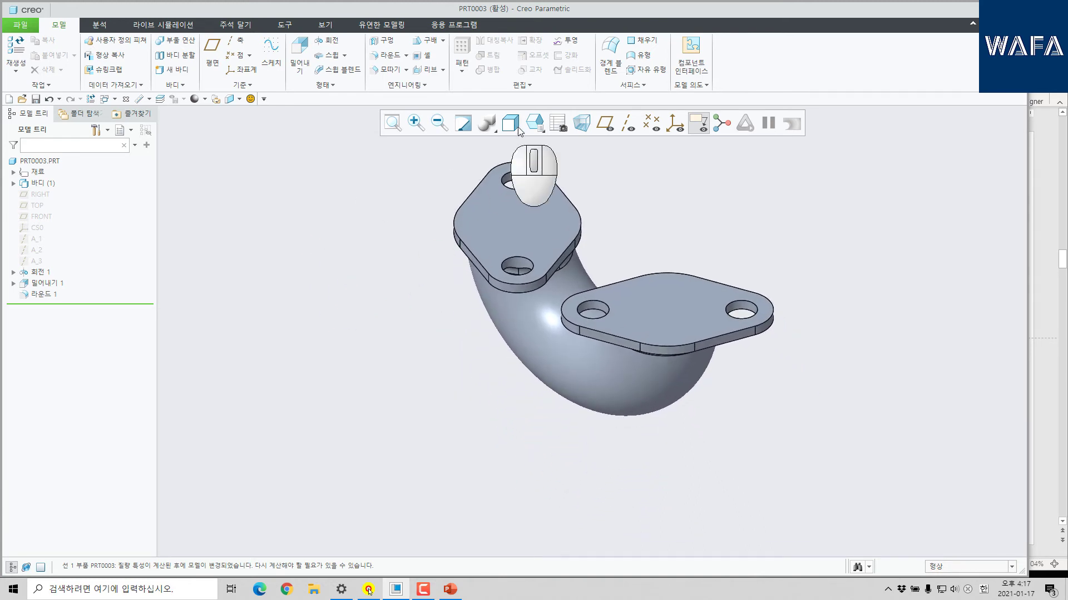
{"action": "left_click", "coordinate": [325, 26]}
{"action": "left_click", "coordinate": [371, 49]}
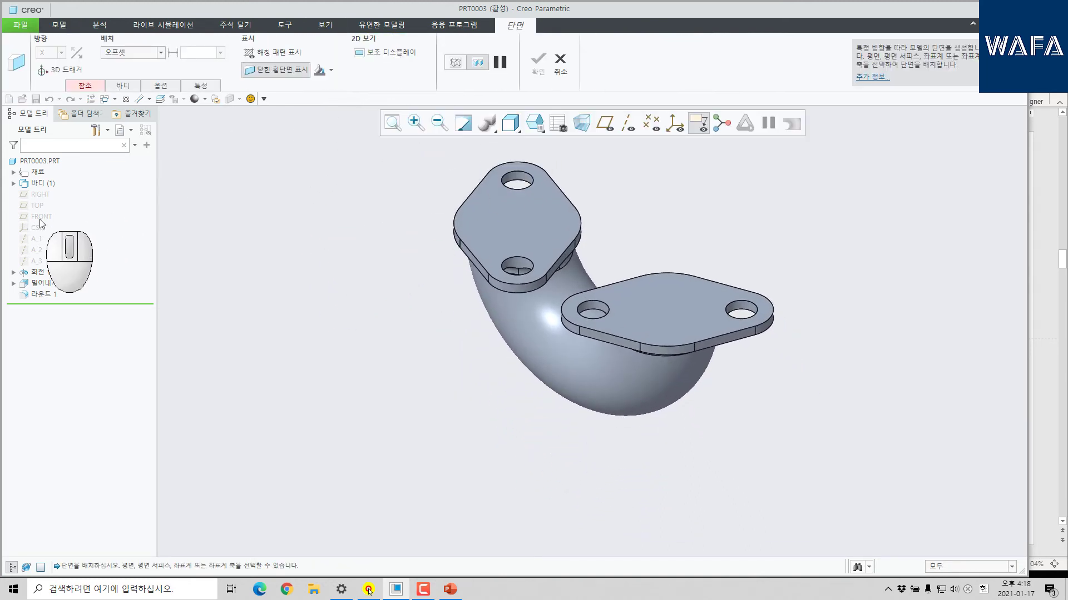
{"action": "left_click", "coordinate": [41, 218]}
{"action": "middle_click_drag", "start_coordinate": [534, 289], "coordinate": [591, 265]}
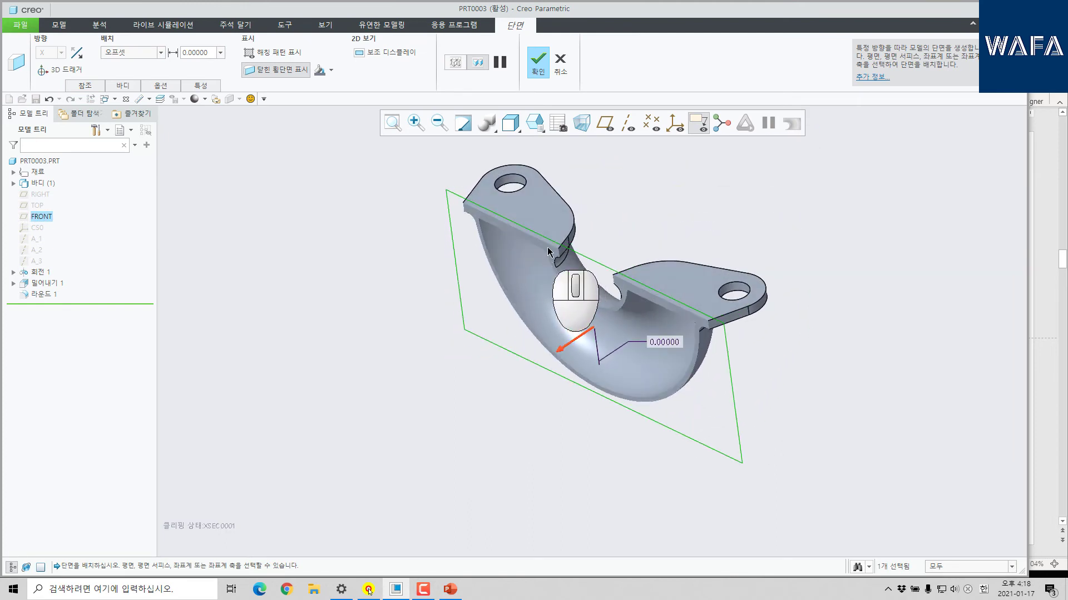
{"action": "left_click", "coordinate": [560, 57]}
{"action": "left_click", "coordinate": [509, 382]}
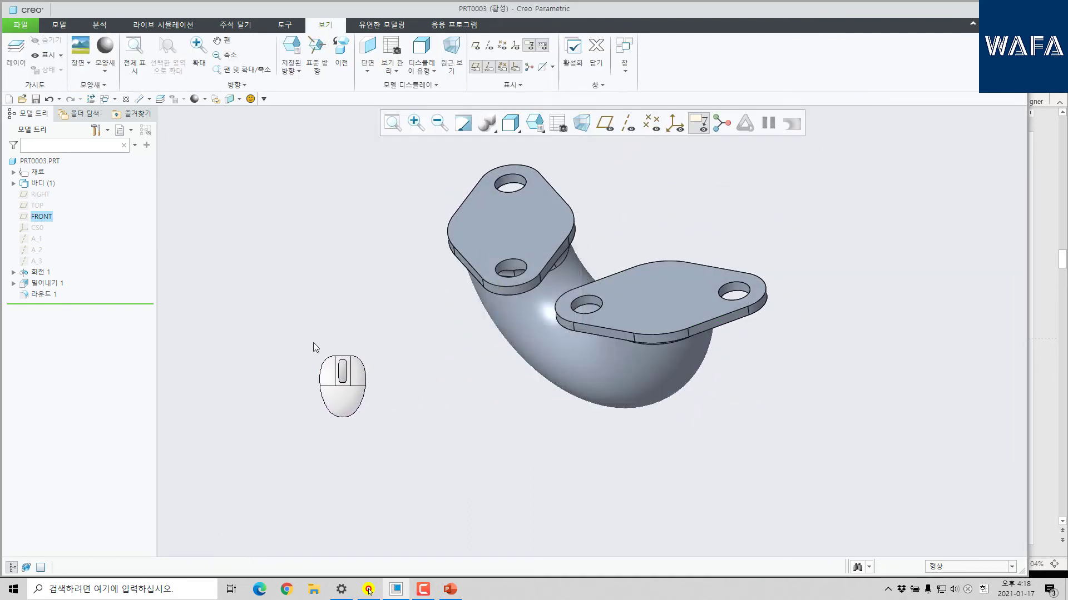
Roll the model back to just after the revolve and copy the pipe's two inner wall surfaces in place.
{"action": "mouse_move", "coordinate": [84, 307]}
{"action": "left_mouse_down"}
{"action": "mouse_move", "coordinate": [103, 270]}
{"action": "mouse_move", "coordinate": [100, 281]}
{"action": "left_mouse_up"}
{"action": "scroll", "coordinate": [549, 189], "scroll_direction": "down", "scroll_amount": 3}
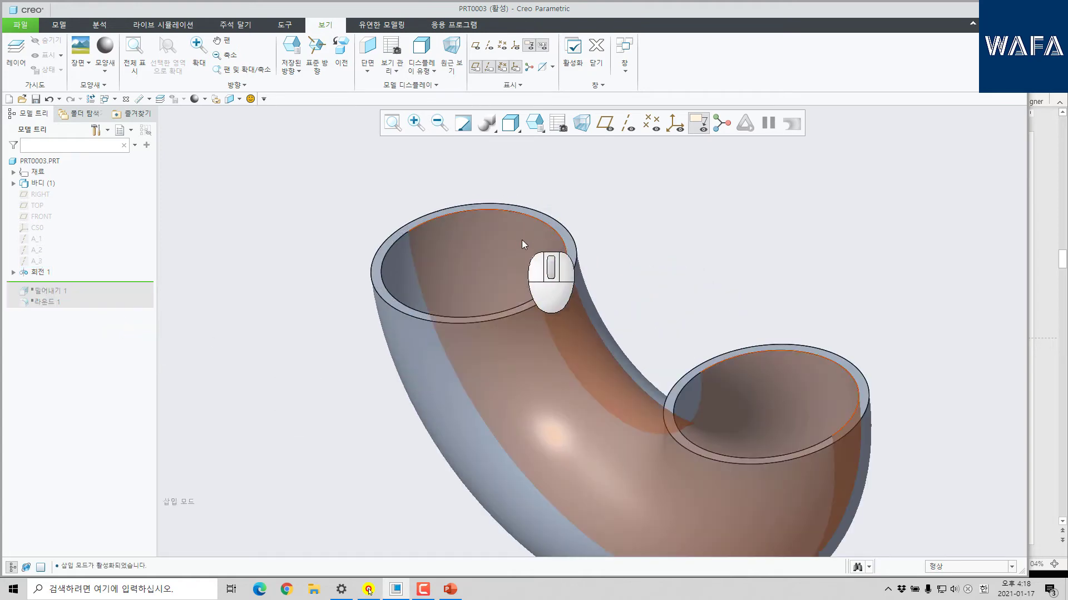
{"action": "left_click", "coordinate": [522, 240]}
{"action": "middle_click_drag", "start_coordinate": [520, 244], "coordinate": [500, 368]}
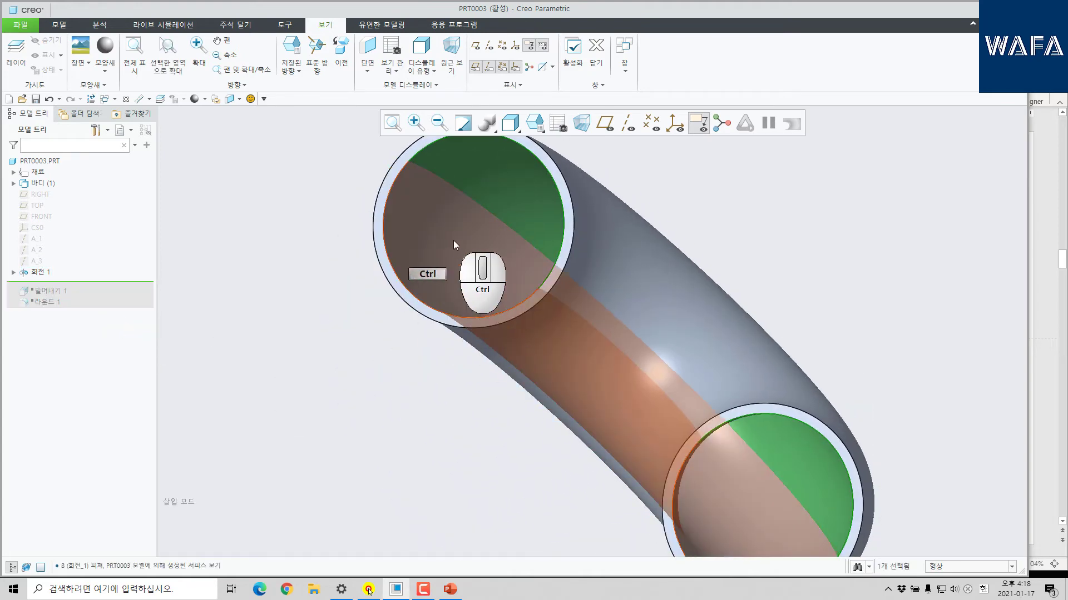
{"action": "left_click", "coordinate": [453, 240], "text": "ctrl"}
{"action": "scroll", "coordinate": [372, 302], "scroll_direction": "up", "scroll_amount": 2}
{"action": "middle_click_drag", "start_coordinate": [373, 304], "coordinate": [543, 340]}
{"action": "scroll", "coordinate": [500, 367], "scroll_direction": "down", "scroll_amount": 2}
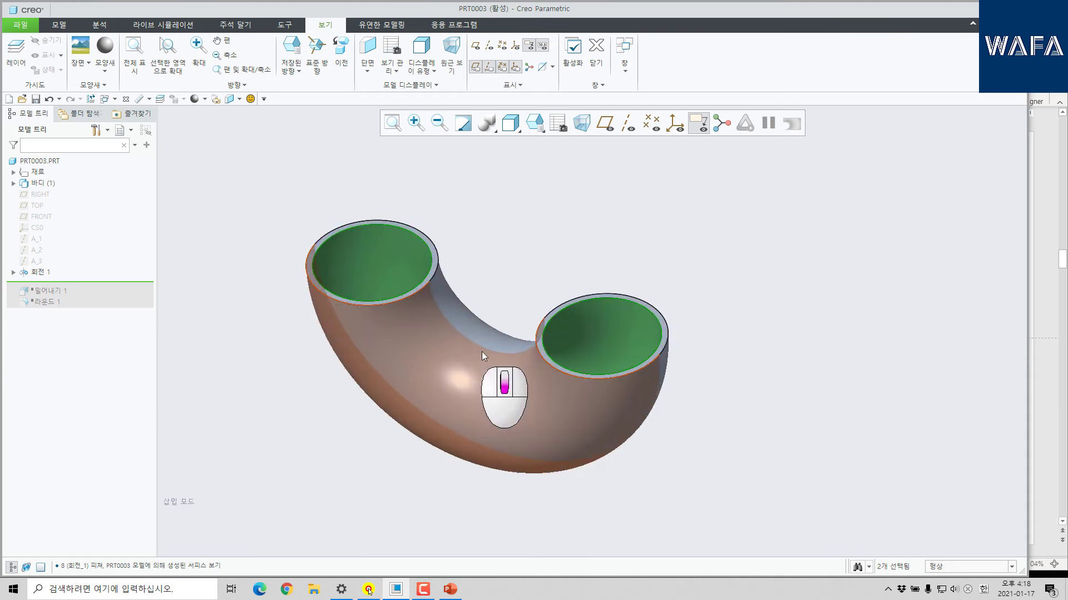
{"action": "middle_click_drag", "start_coordinate": [431, 274], "coordinate": [634, 370]}
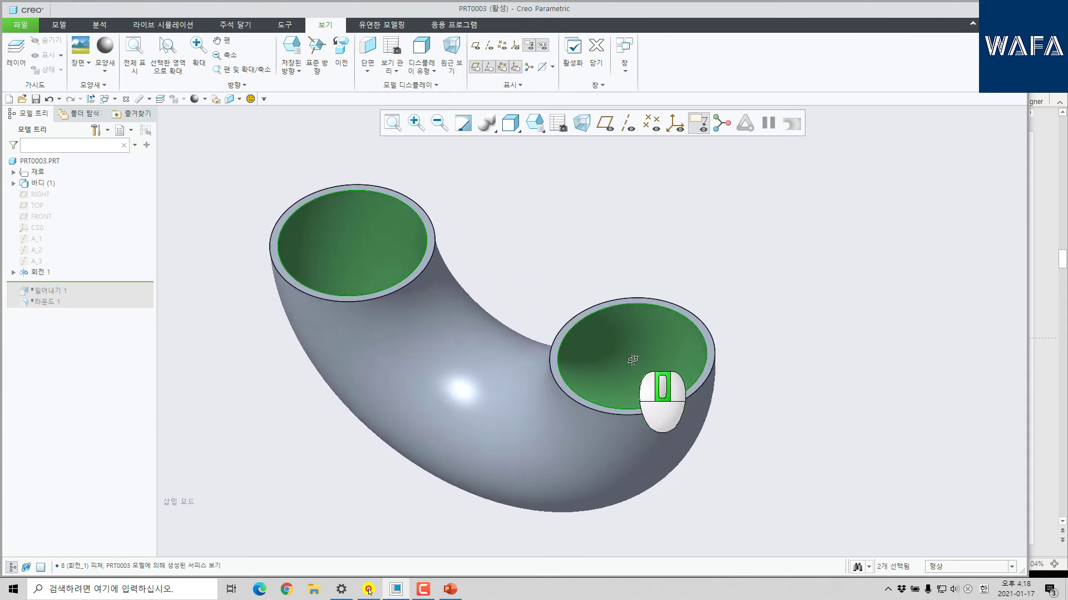
{"action": "left_click", "coordinate": [59, 24]}
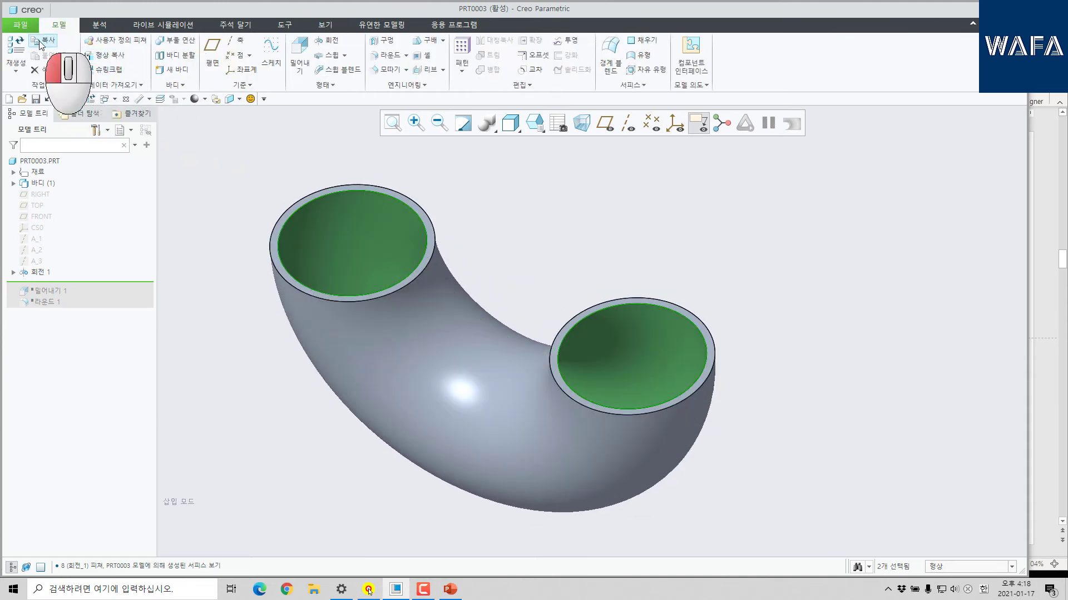
{"action": "left_click", "coordinate": [50, 55]}
{"action": "middle_click", "coordinate": [238, 186]}
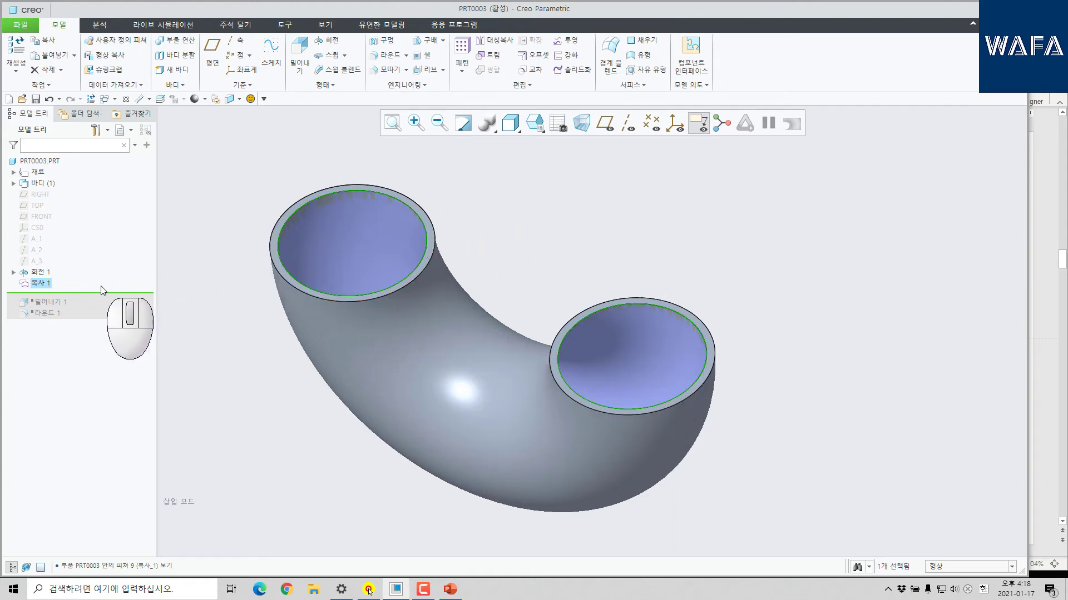
Restore the rolled-back flange and round features, and solidify the copied inner surface to remove the material blocking the bore in both flanges.
{"action": "left_click_drag", "start_coordinate": [105, 293], "coordinate": [102, 316]}
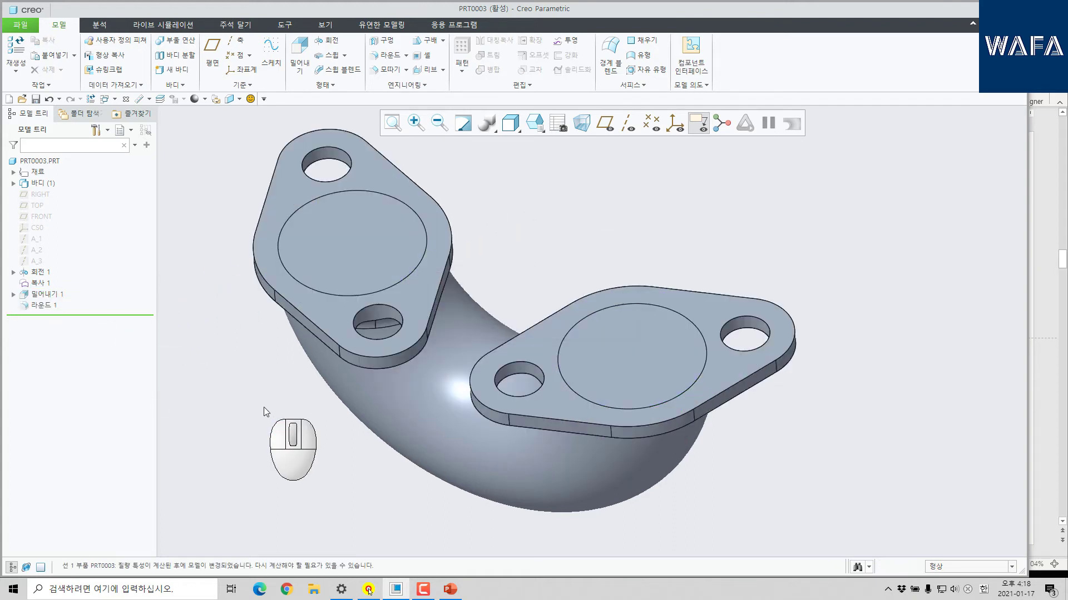
{"action": "left_click", "coordinate": [42, 286]}
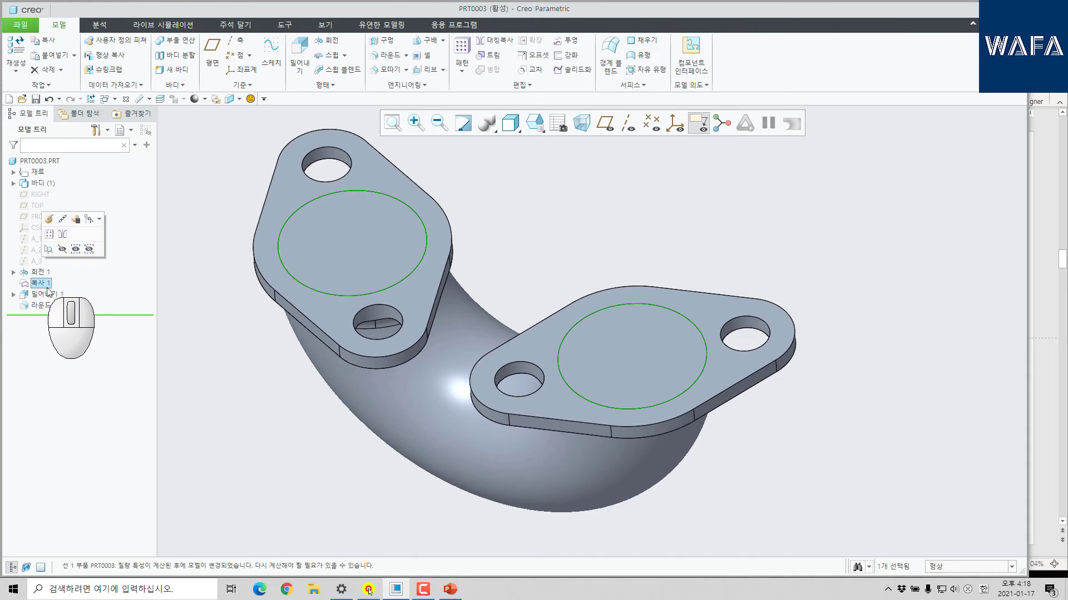
{"action": "left_click", "coordinate": [573, 70]}
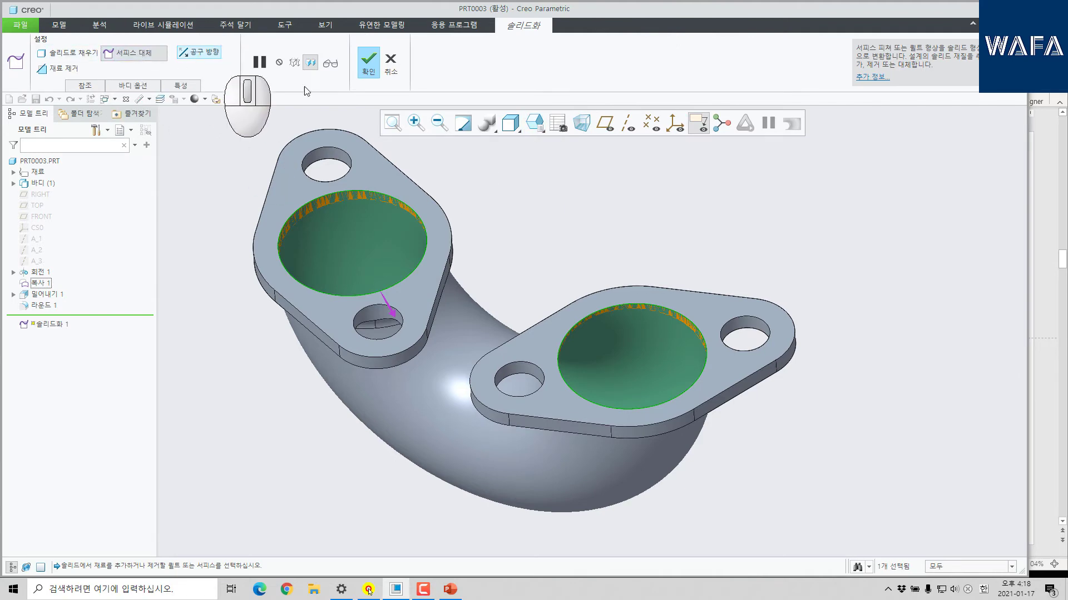
{"action": "left_click", "coordinate": [128, 56]}
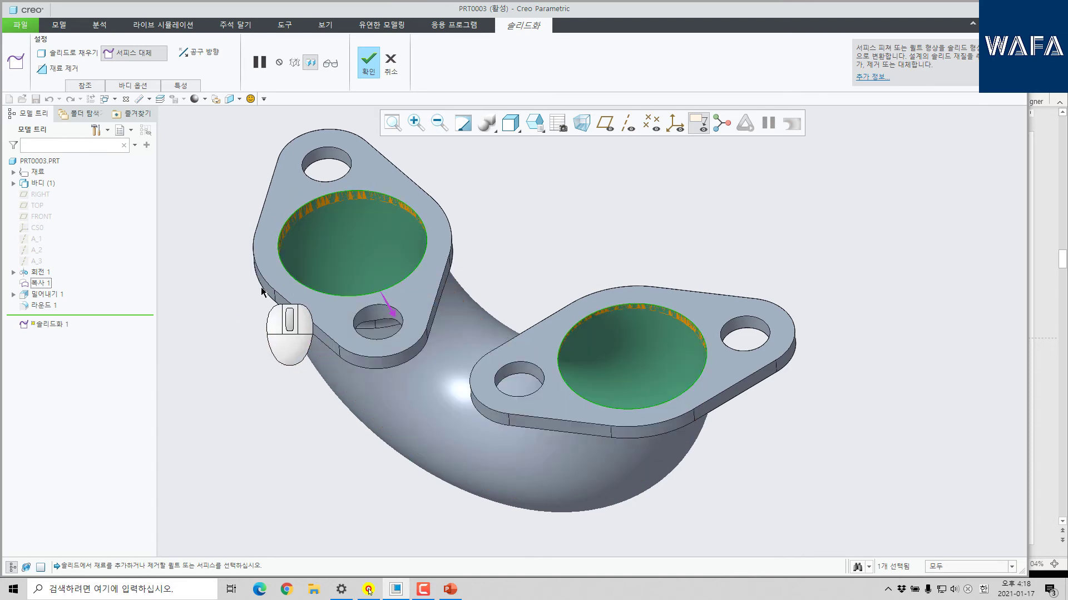
{"action": "left_click", "coordinate": [75, 73]}
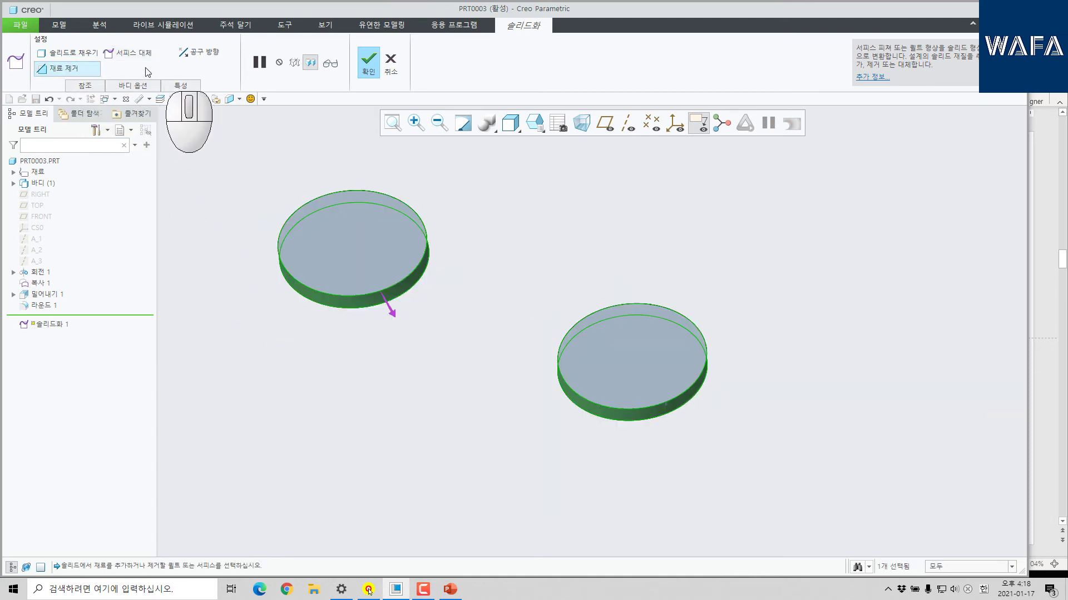
{"action": "left_click", "coordinate": [198, 52]}
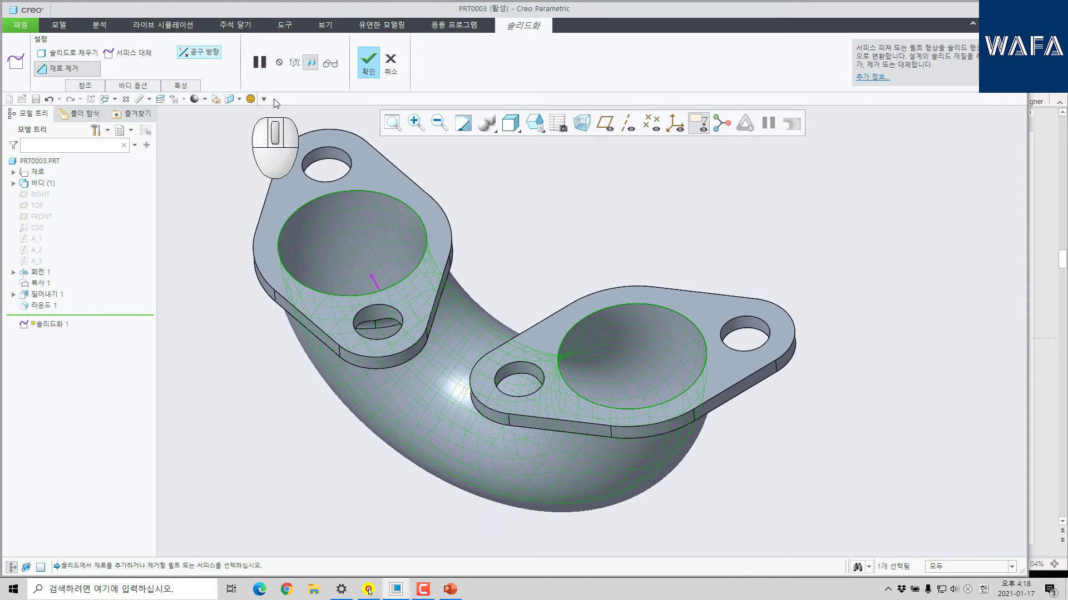
{"action": "left_click", "coordinate": [369, 61]}
Start an offset cross-section sketched on the right flange's face, adding the flange's two rounded ends as sketch references.
{"action": "middle_click_drag", "start_coordinate": [527, 261], "coordinate": [501, 298]}
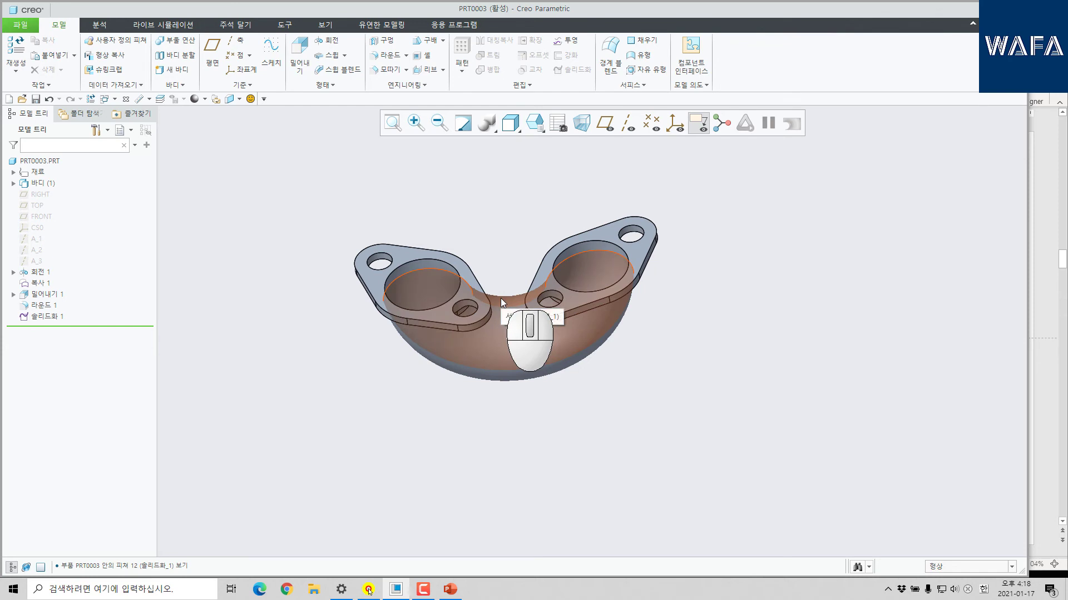
{"action": "scroll", "coordinate": [500, 298], "scroll_direction": "up", "scroll_amount": 2}
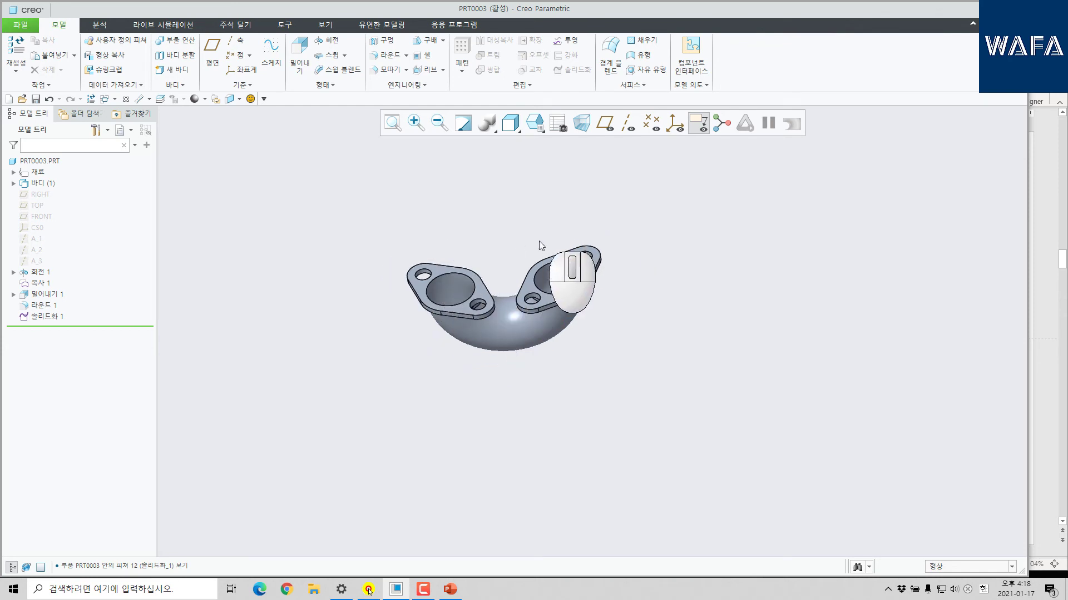
{"action": "scroll", "coordinate": [539, 241], "scroll_direction": "down", "scroll_amount": 3}
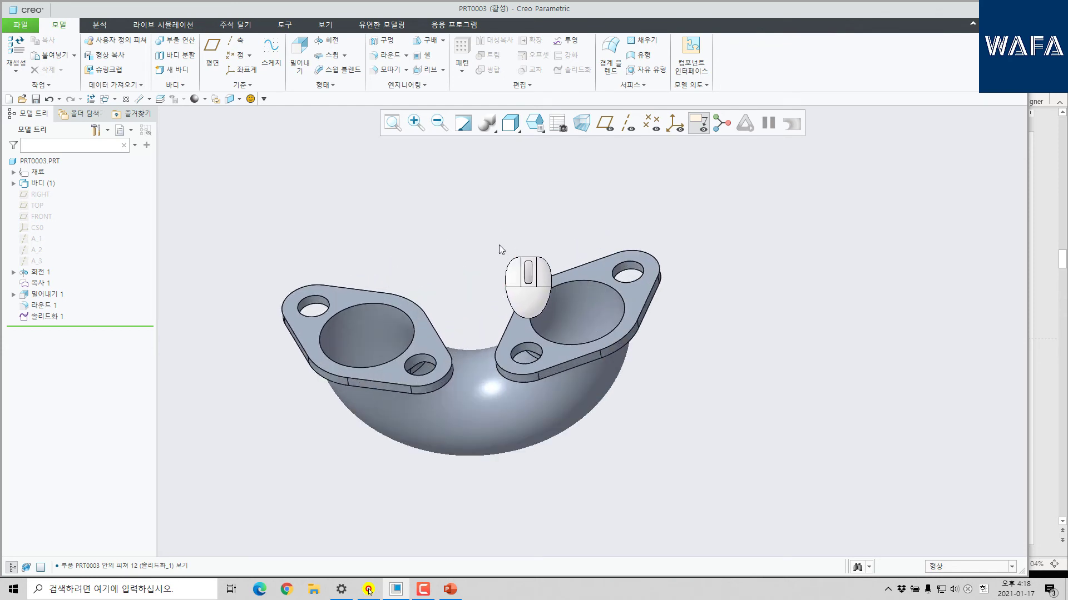
{"action": "scroll", "coordinate": [523, 318], "scroll_direction": "down", "scroll_amount": 1}
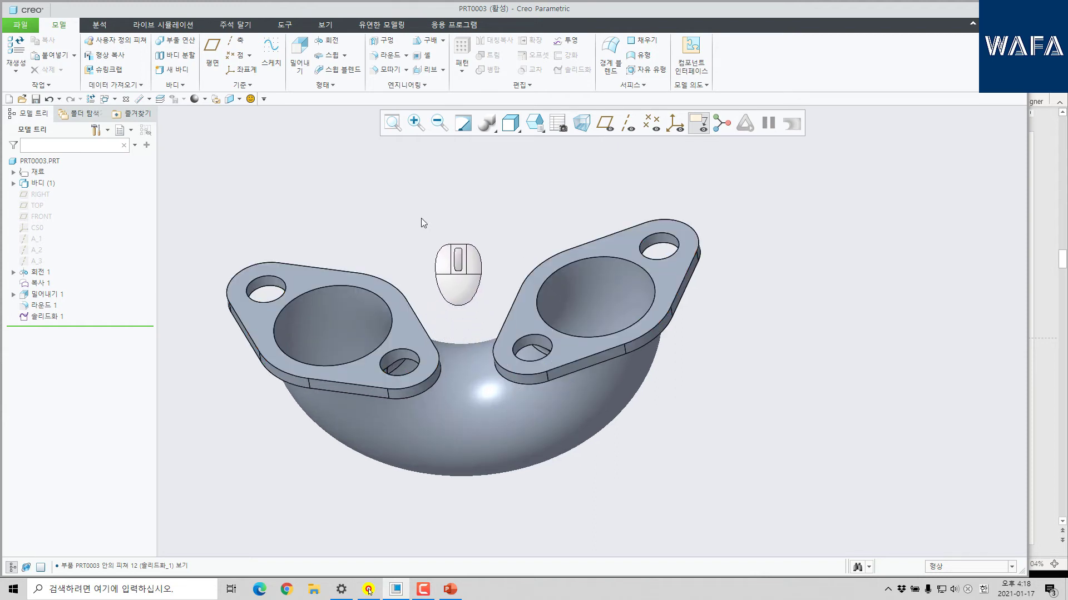
{"action": "left_click", "coordinate": [326, 24]}
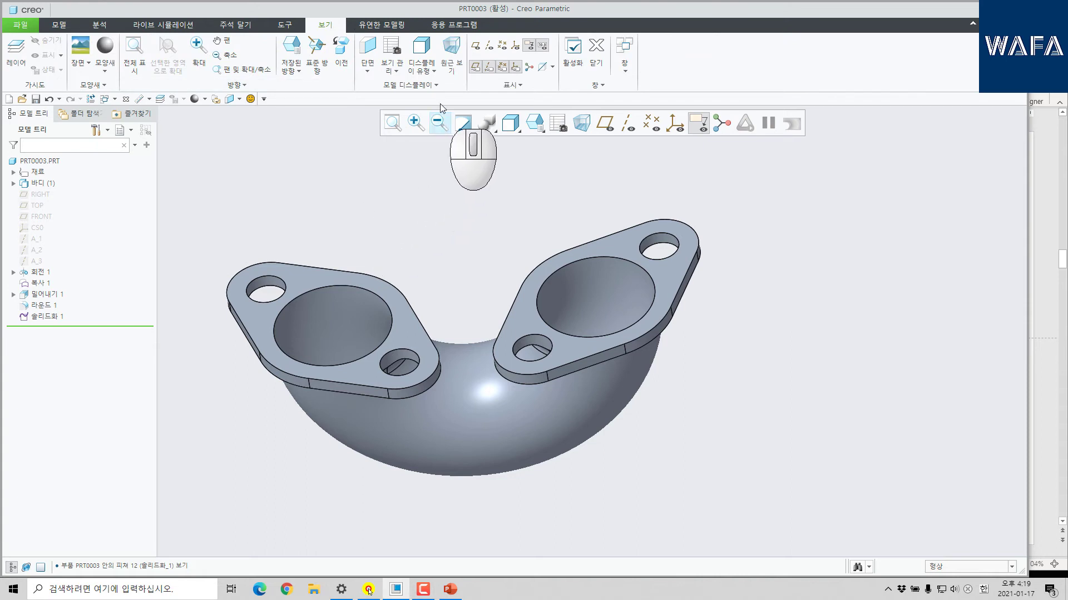
{"action": "left_click", "coordinate": [366, 71]}
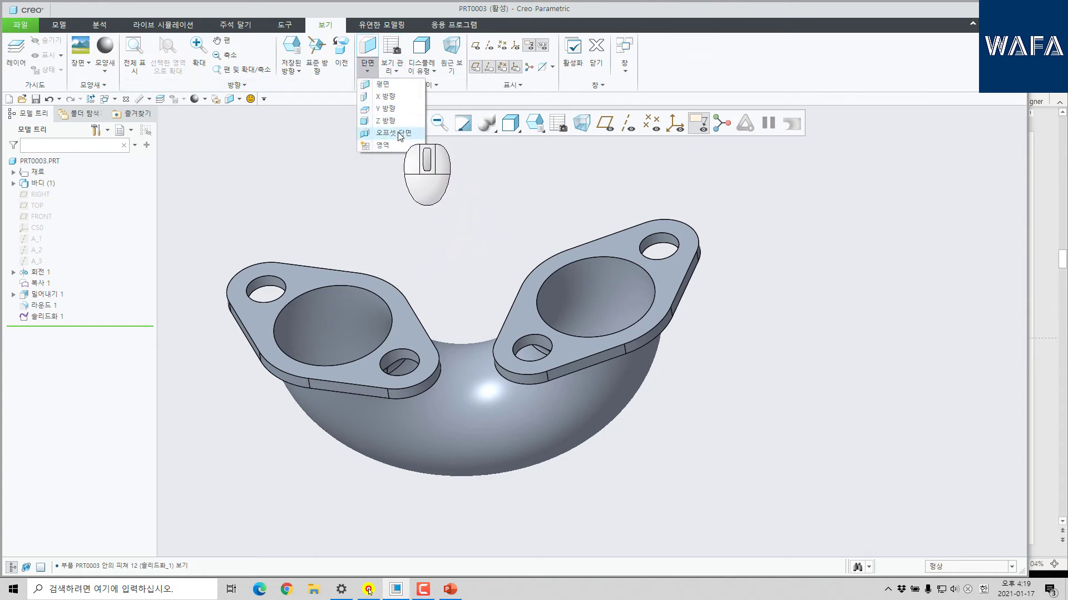
{"action": "left_click", "coordinate": [398, 134]}
{"action": "left_click", "coordinate": [511, 323]}
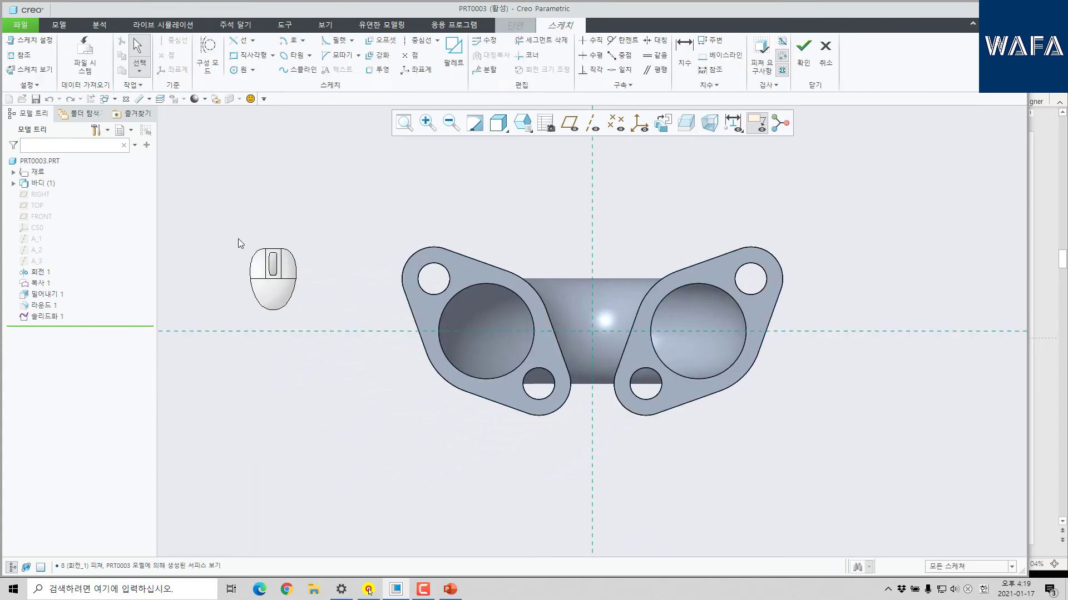
{"action": "left_click", "coordinate": [21, 54]}
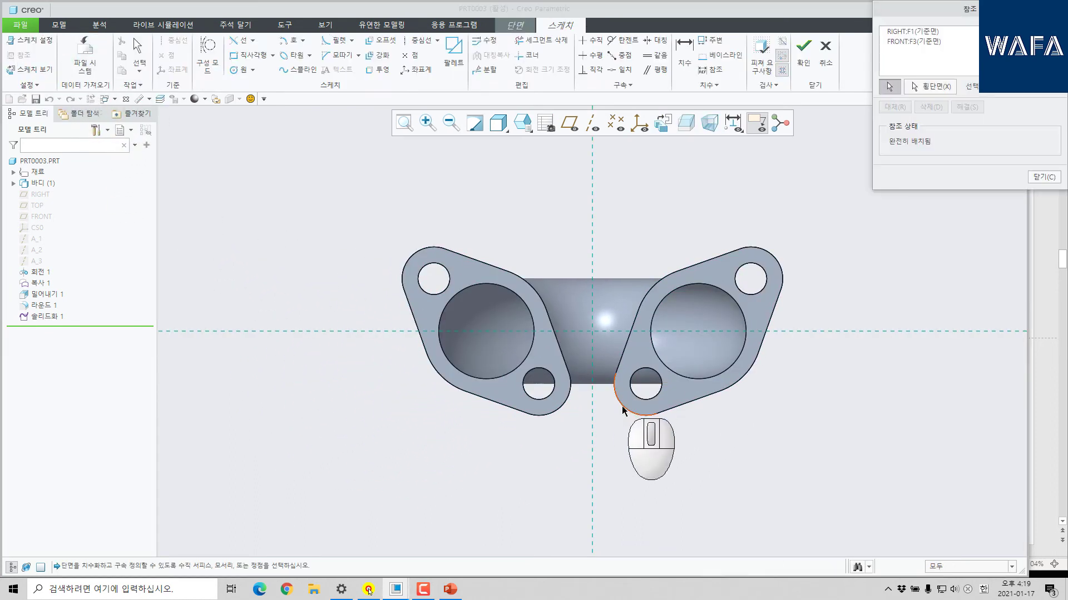
{"action": "left_click", "coordinate": [783, 267]}
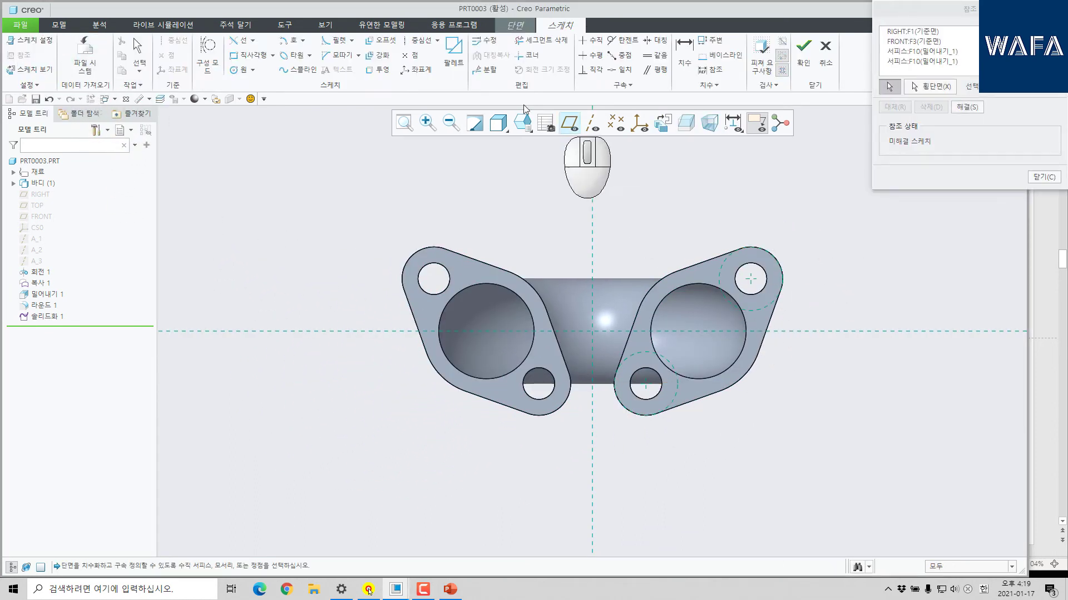
Draw two connected line segments through the centres of the right flange's bolt holes, extending past the flange at both ends.
{"action": "left_click", "coordinate": [239, 41]}
{"action": "left_click", "coordinate": [253, 43]}
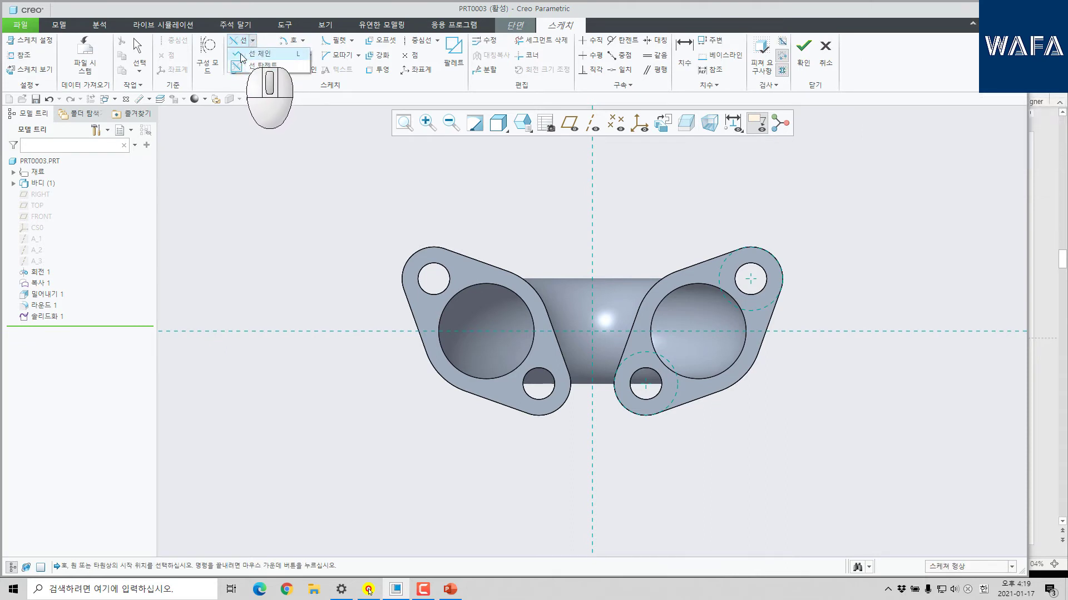
{"action": "left_click", "coordinate": [242, 55]}
{"action": "left_click", "coordinate": [645, 384]}
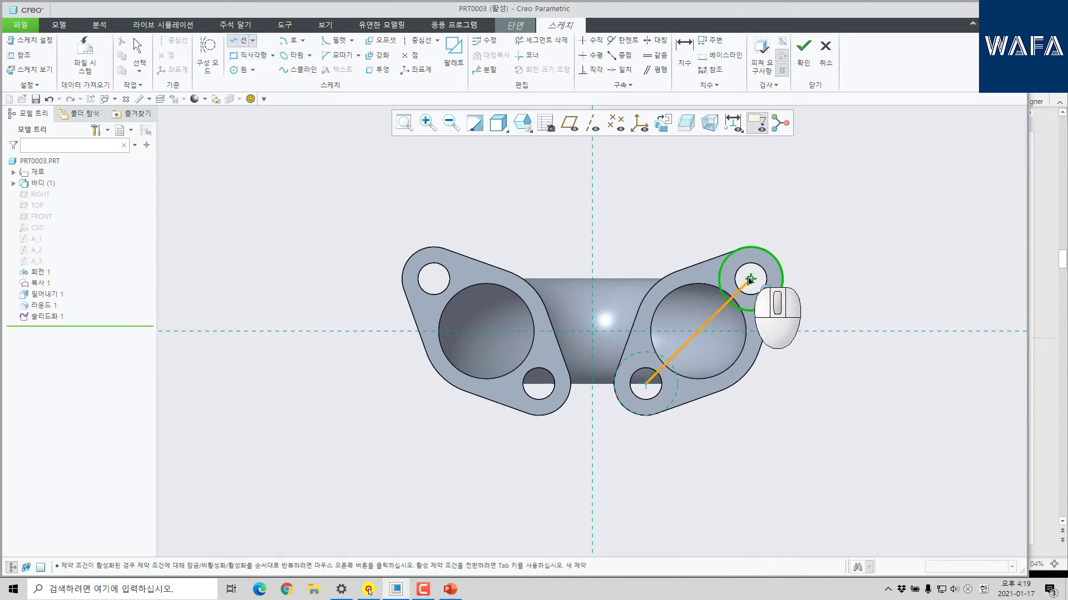
{"action": "left_click", "coordinate": [828, 202]}
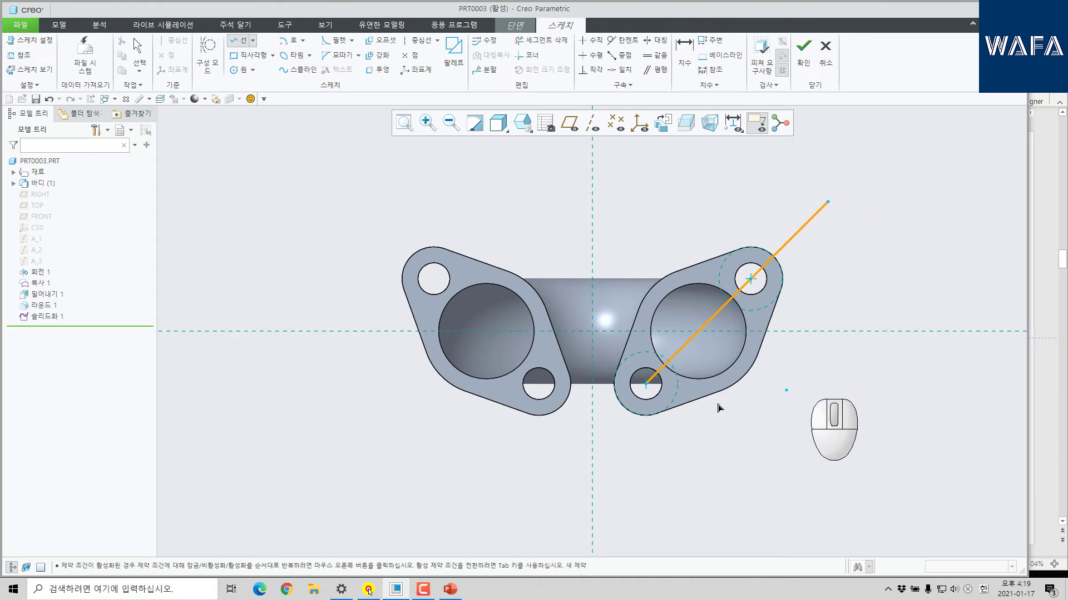
{"action": "left_click", "coordinate": [565, 471]}
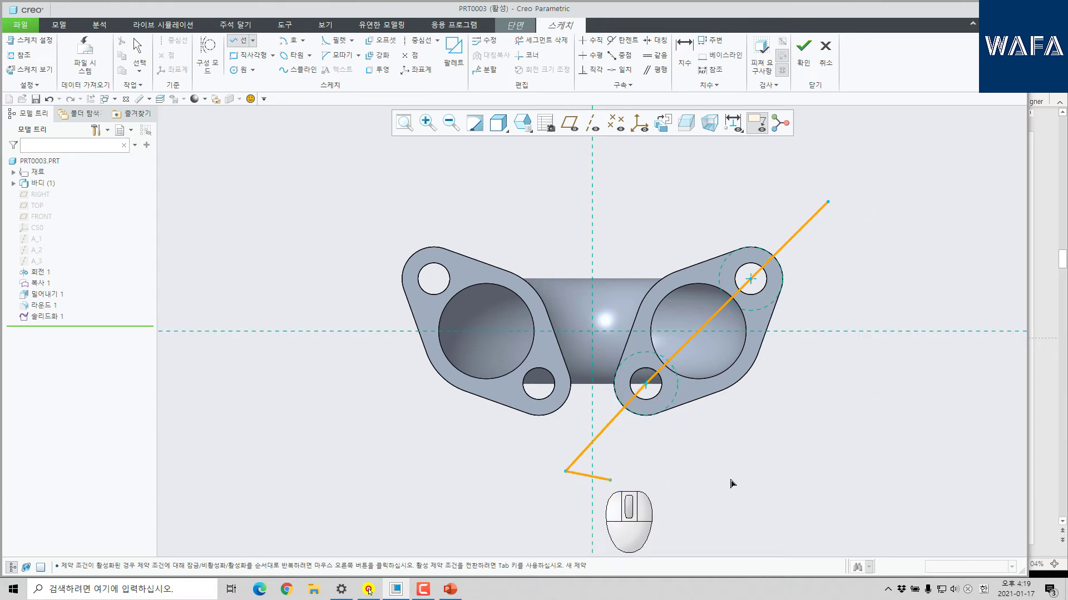
{"action": "middle_click", "coordinate": [731, 483]}
{"action": "middle_click", "coordinate": [721, 176]}
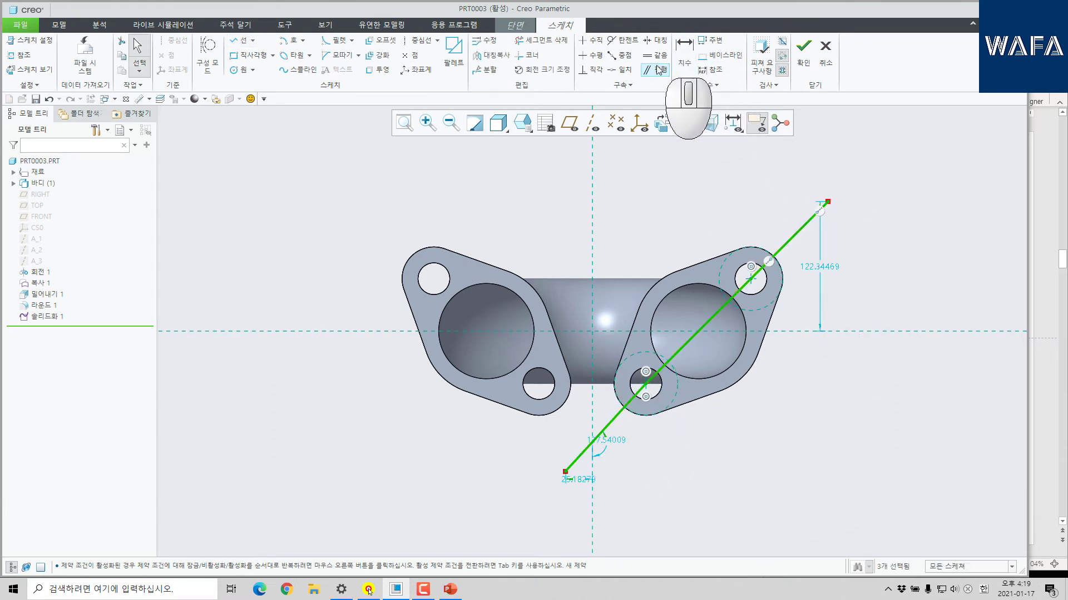
Make the two section line segments collinear with a coincident constraint and accept the sketch.
{"action": "left_click", "coordinate": [617, 69]}
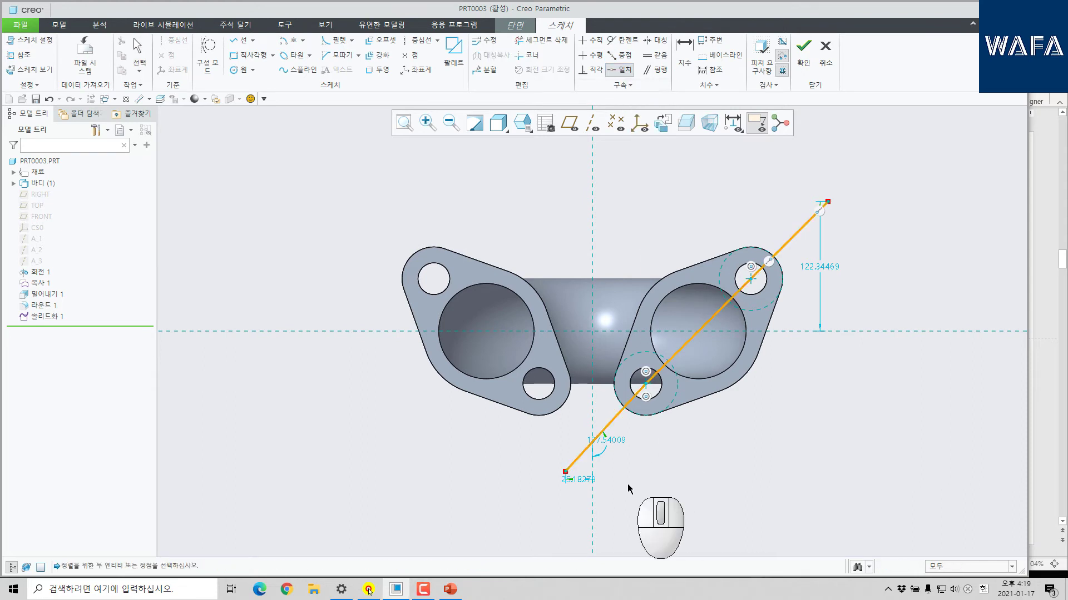
{"action": "left_click", "coordinate": [601, 437]}
{"action": "left_click", "coordinate": [700, 340]}
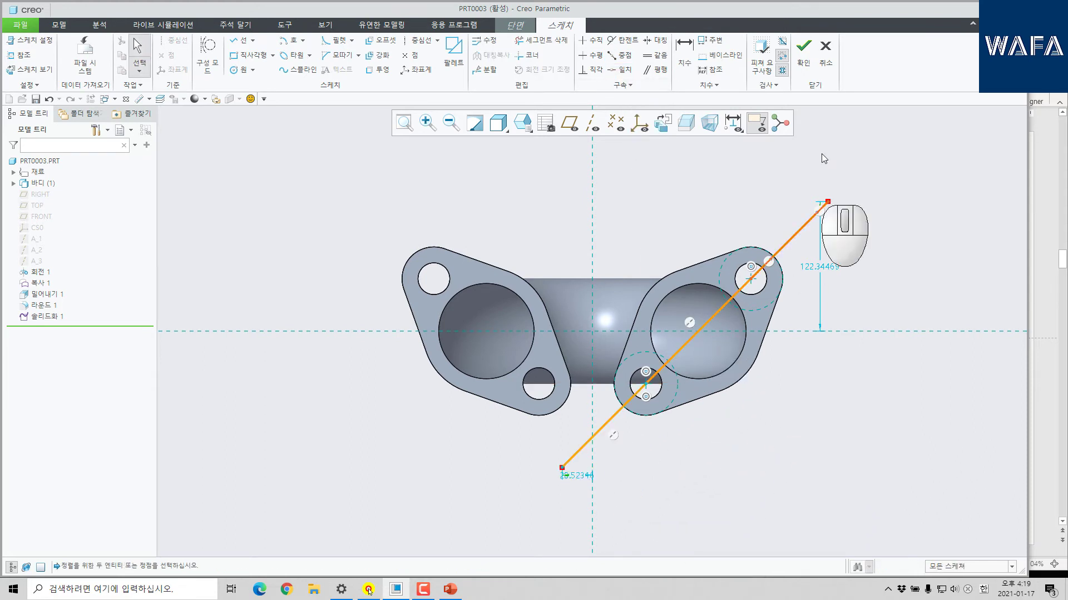
{"action": "left_click", "coordinate": [804, 47]}
Flip the clipping side of the offset section, colour its cut faces cyan, accept it and examine the flange and pipe wall.
{"action": "middle_click_drag", "start_coordinate": [644, 308], "coordinate": [609, 261]}
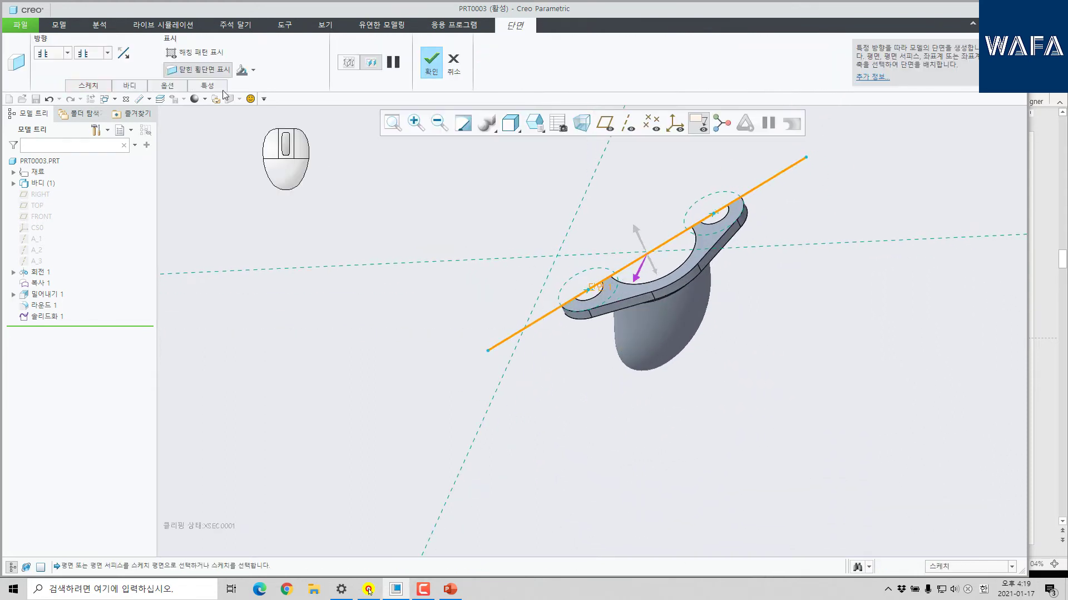
{"action": "left_click", "coordinate": [124, 54]}
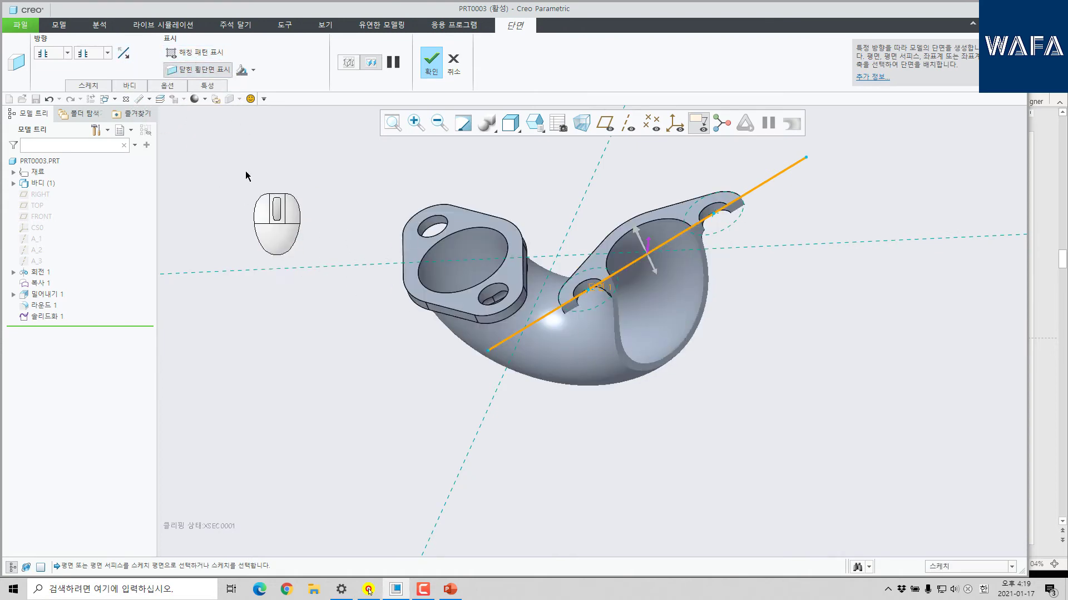
{"action": "left_click", "coordinate": [243, 71]}
{"action": "left_click", "coordinate": [264, 85]}
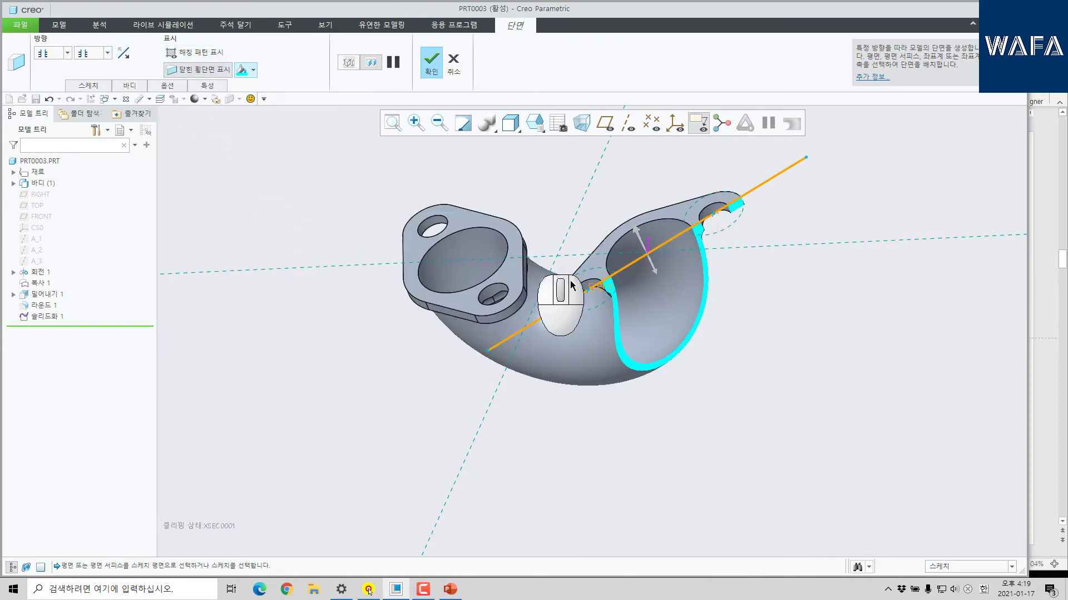
{"action": "middle_click_drag", "start_coordinate": [525, 266], "coordinate": [698, 340]}
{"action": "middle_click", "coordinate": [770, 364]}
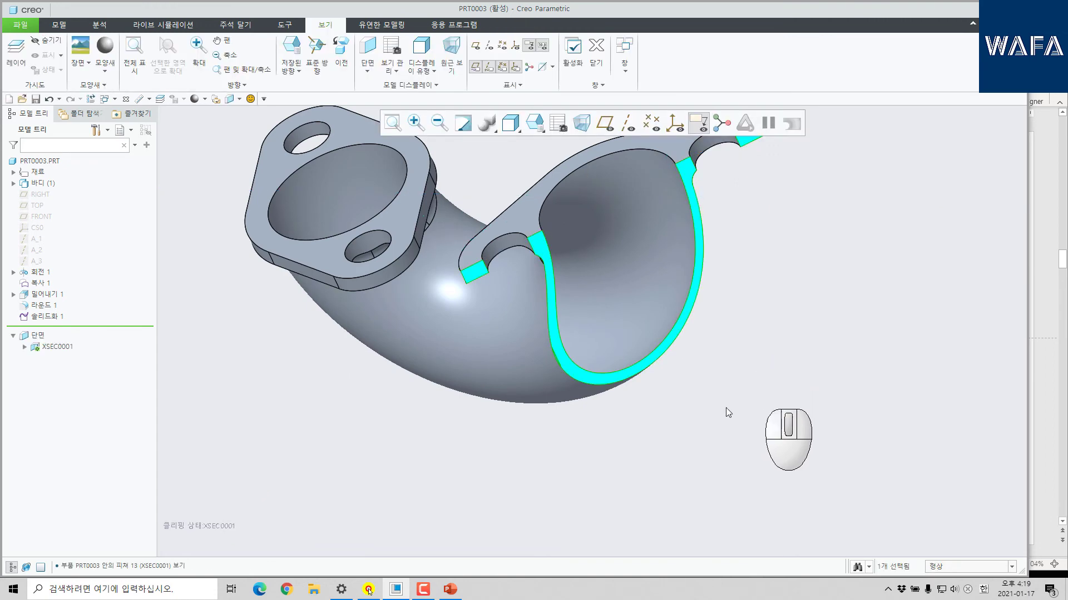
{"action": "scroll", "coordinate": [576, 443], "scroll_direction": "up", "scroll_amount": 2}
{"action": "mouse_move", "coordinate": [655, 443]}
{"action": "middle_mouse_down"}
{"action": "mouse_move", "coordinate": [682, 415]}
{"action": "mouse_move", "coordinate": [649, 427]}
{"action": "mouse_move", "coordinate": [658, 442]}
{"action": "middle_mouse_up"}
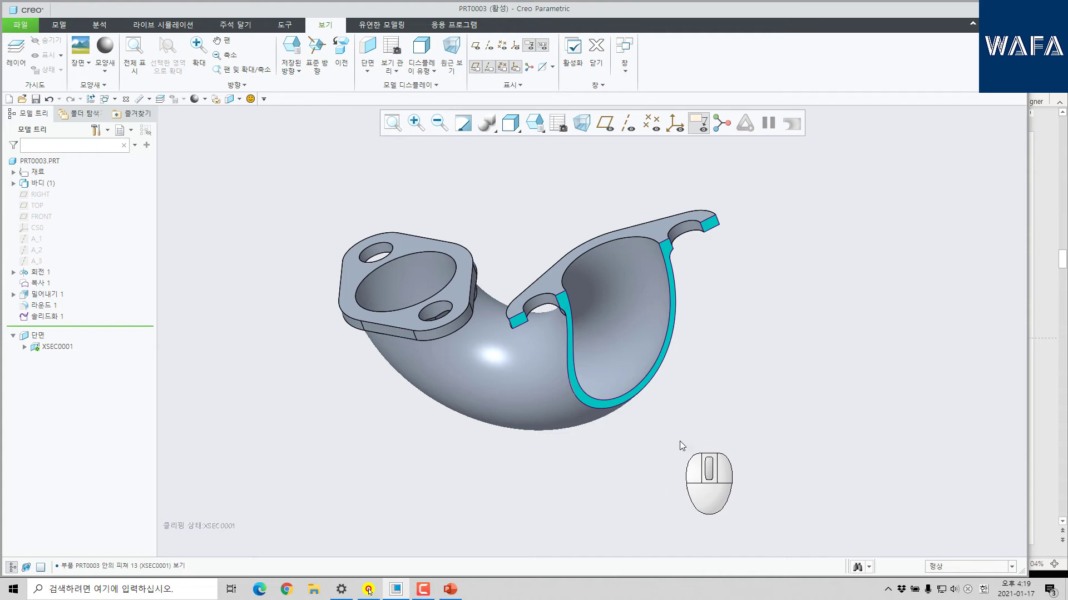
Close the pipe model's window and switch to PowerPoint to view the bracket drawing on slide 9.
{"action": "left_click", "coordinate": [126, 99]}
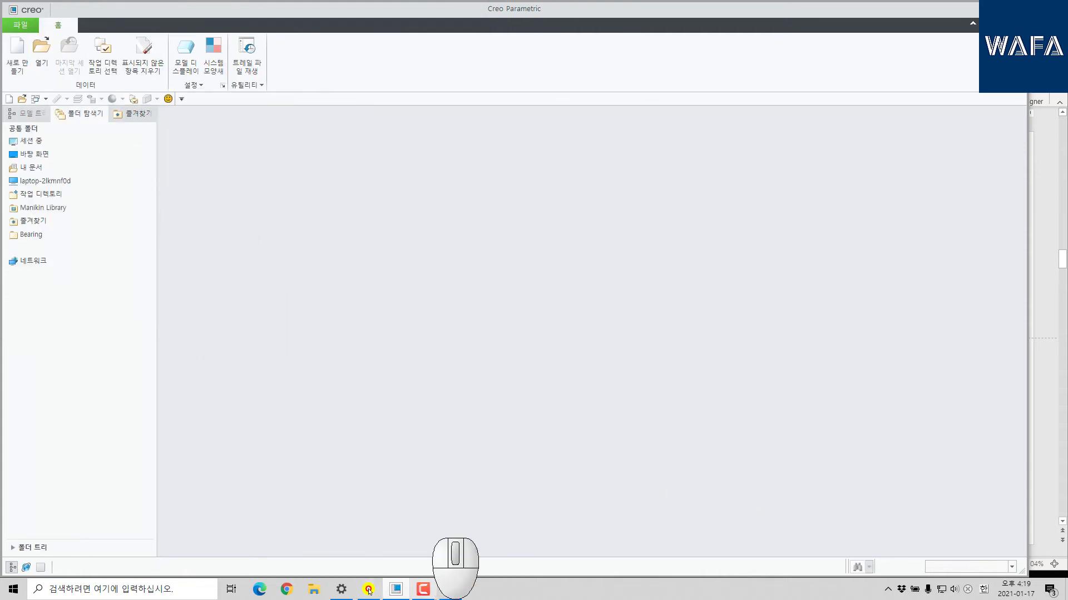
{"action": "left_click", "coordinate": [450, 589]}
{"action": "scroll", "coordinate": [579, 318], "scroll_direction": "down", "scroll_amount": 1}
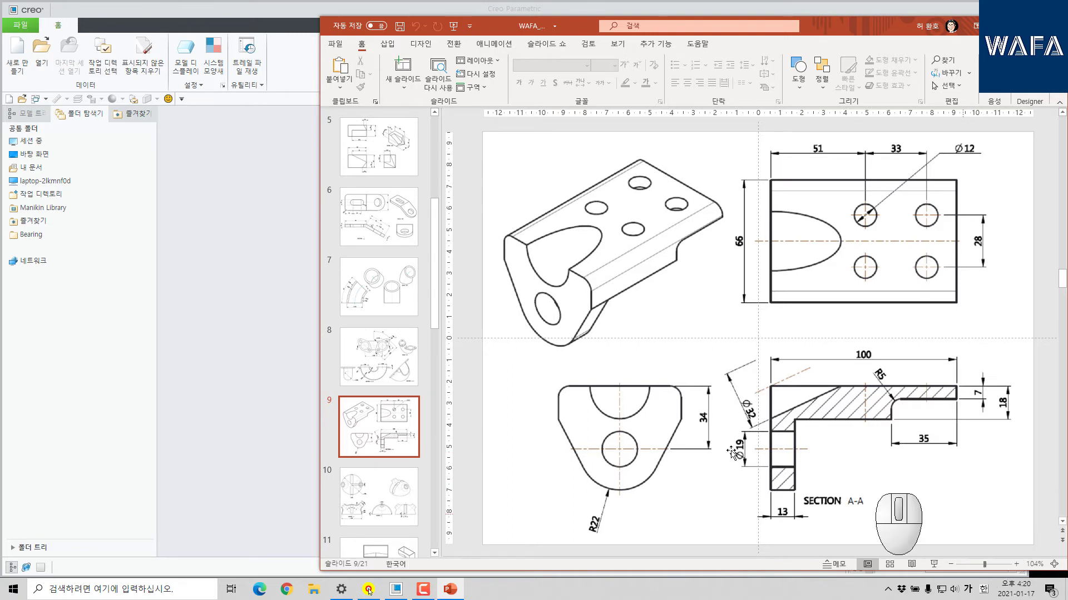
Switch back to Creo Parametric, create a new part from the default template and start an extrude sketch on the FRONT plane.
{"action": "left_click", "coordinate": [239, 363]}
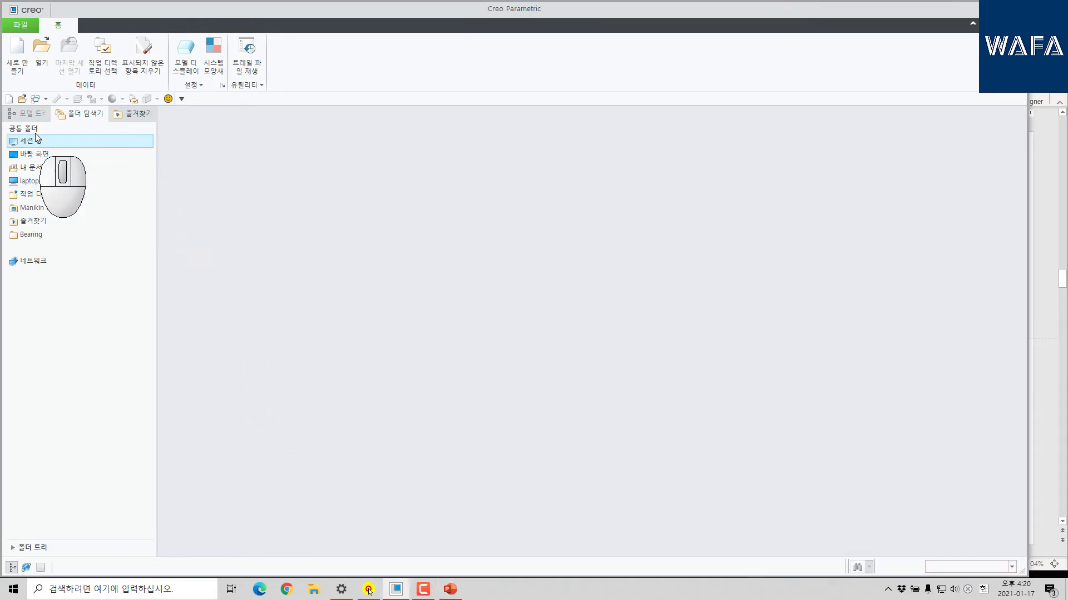
{"action": "left_click", "coordinate": [20, 55]}
{"action": "key", "text": "Return"}
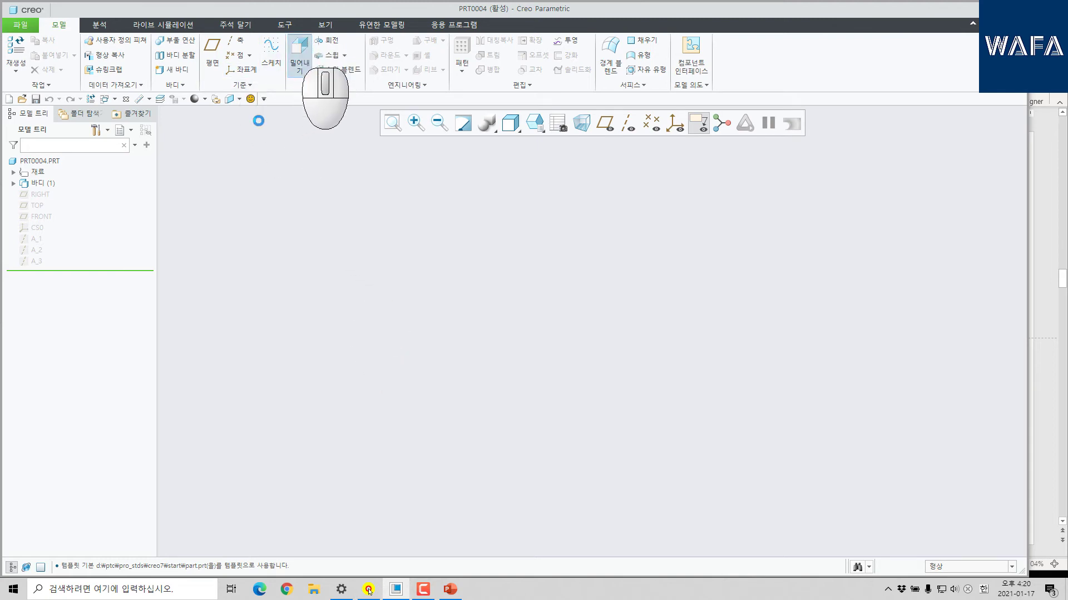
{"action": "left_click", "coordinate": [299, 55]}
{"action": "left_click", "coordinate": [41, 216]}
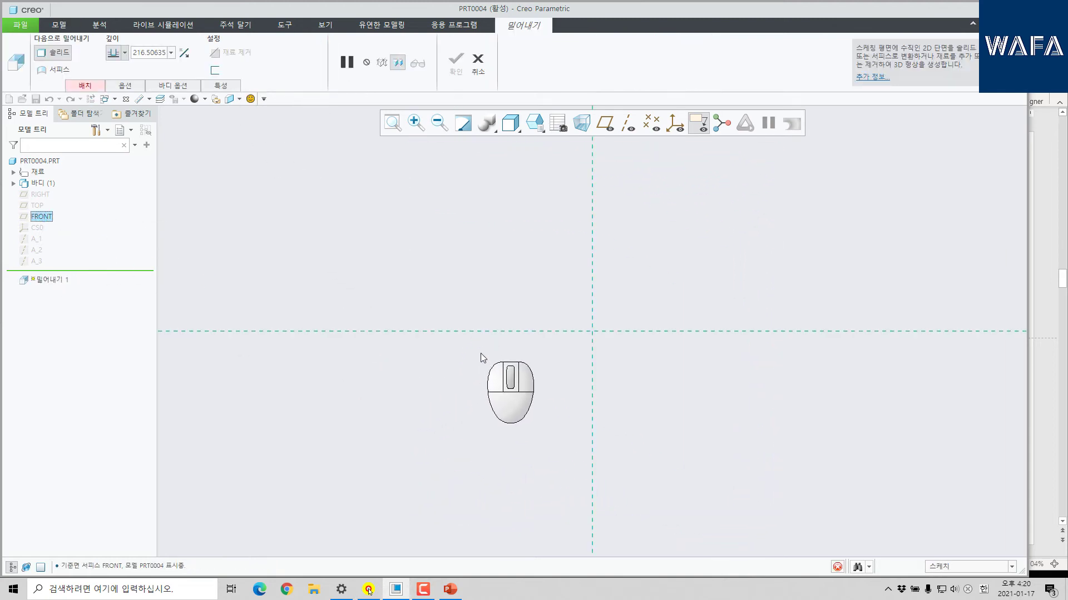
Sketch a closed stepped profile from the origin, about 378 long and 81 high, with a notch in its lower far corner.
{"action": "left_click", "coordinate": [240, 41]}
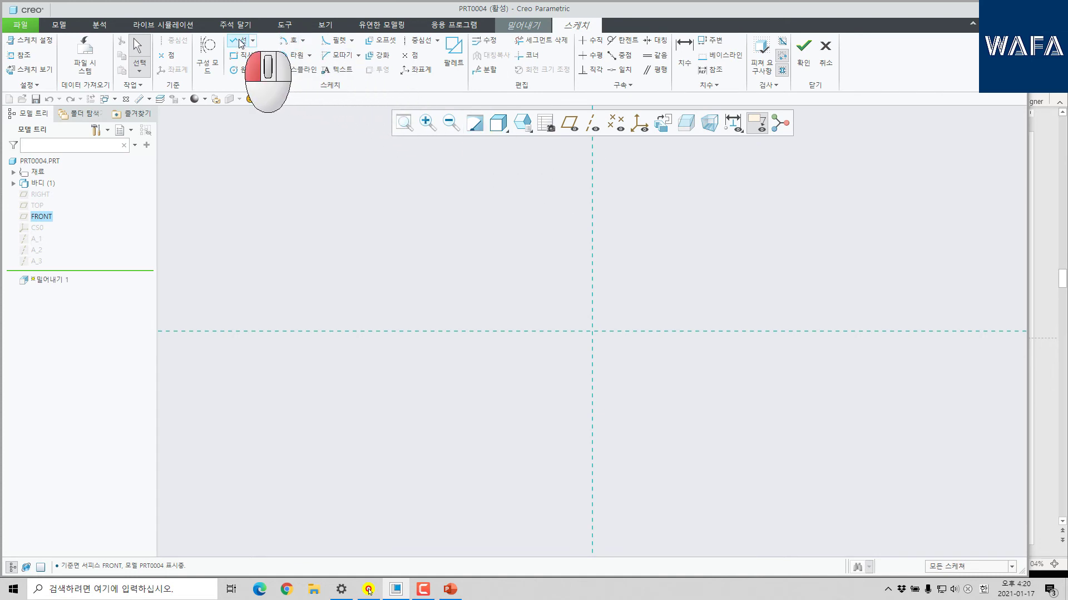
{"action": "left_click", "coordinate": [593, 332]}
{"action": "left_click", "coordinate": [861, 332]}
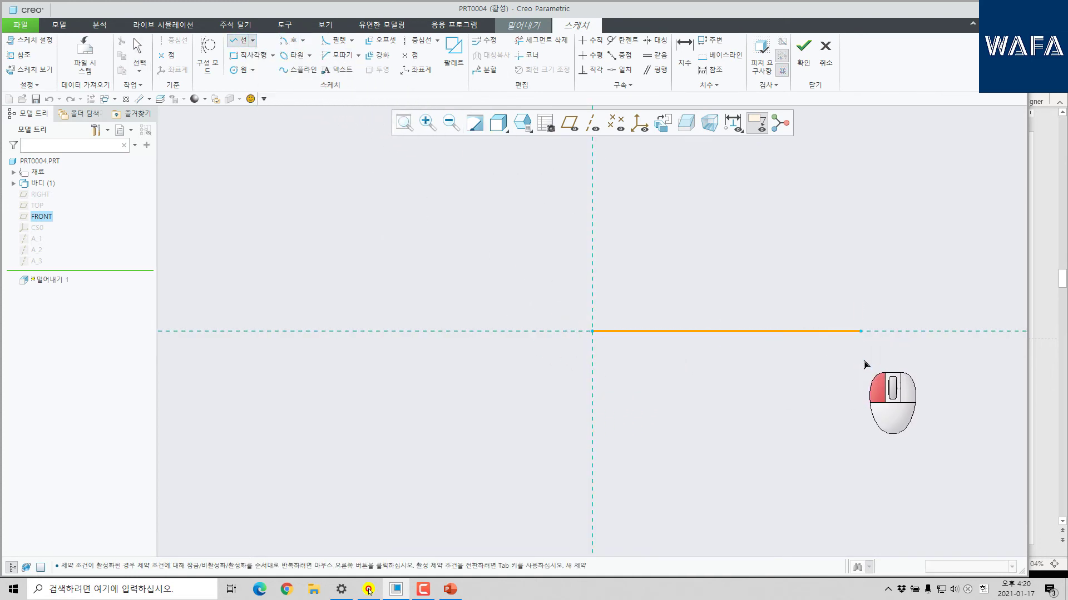
{"action": "left_click", "coordinate": [861, 360]}
{"action": "left_click", "coordinate": [749, 390]}
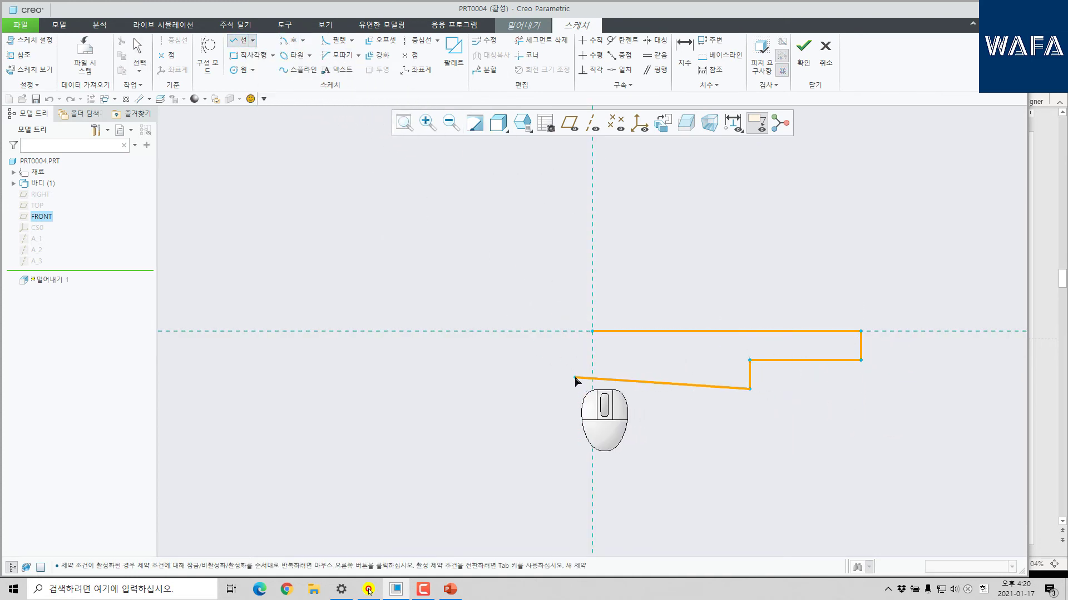
{"action": "left_click", "coordinate": [593, 331]}
{"action": "middle_click", "coordinate": [872, 476]}
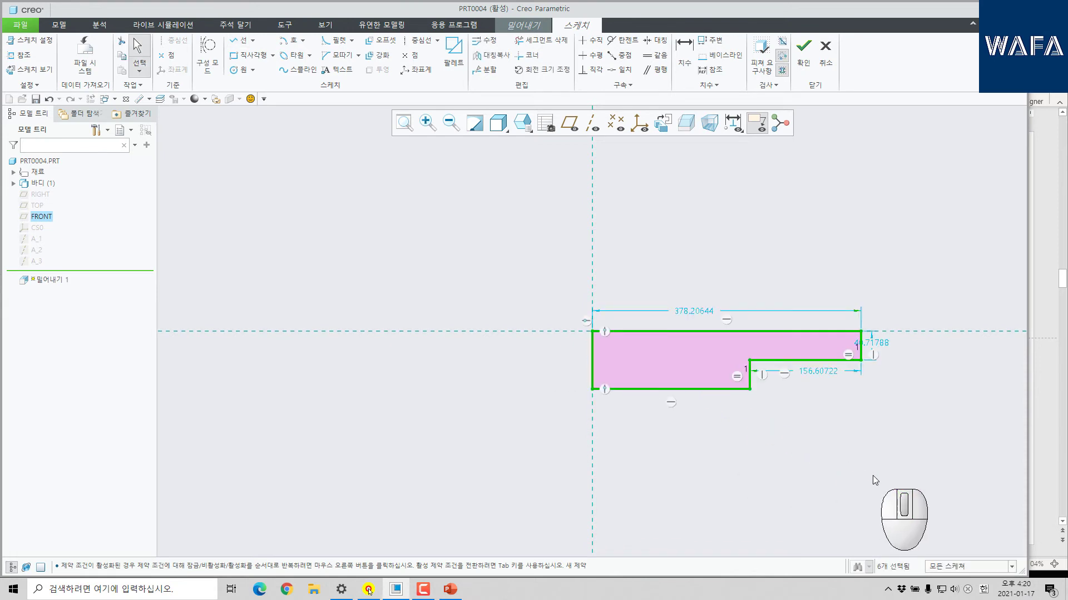
Delete the equal-length constraint between the two short vertical edges, then set the thin end's height to 7 and the overall height to 18.
{"action": "left_click", "coordinate": [738, 381]}
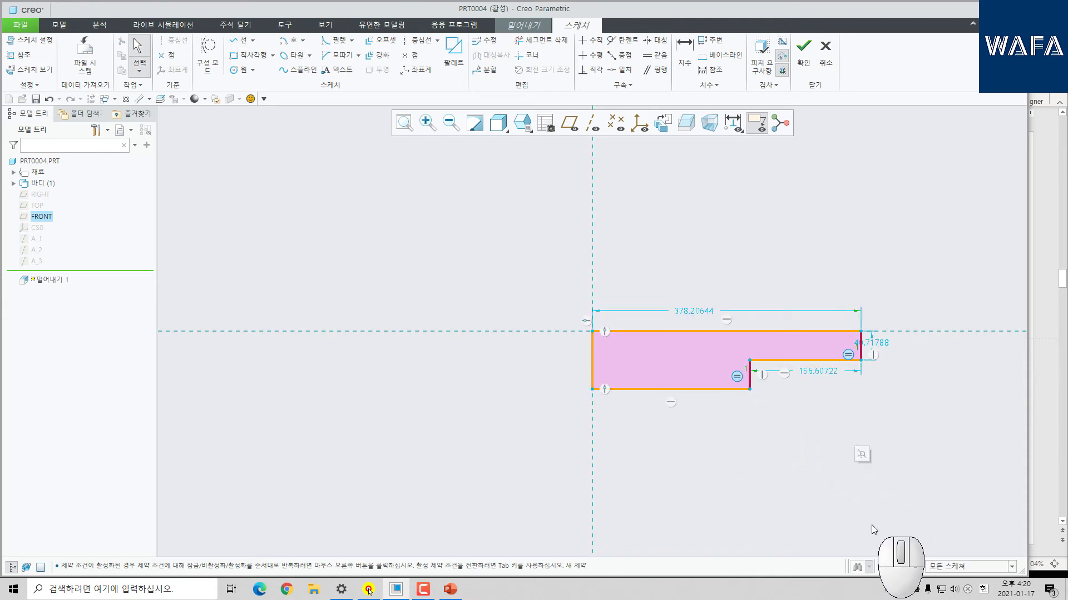
{"action": "key", "text": "Delete"}
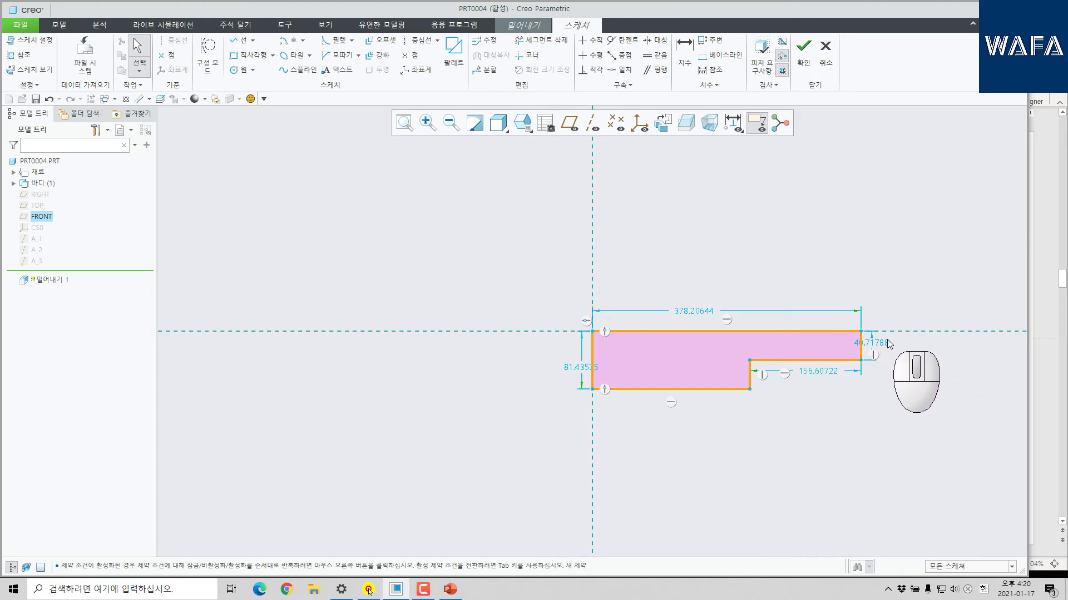
{"action": "key", "text": "Return"}
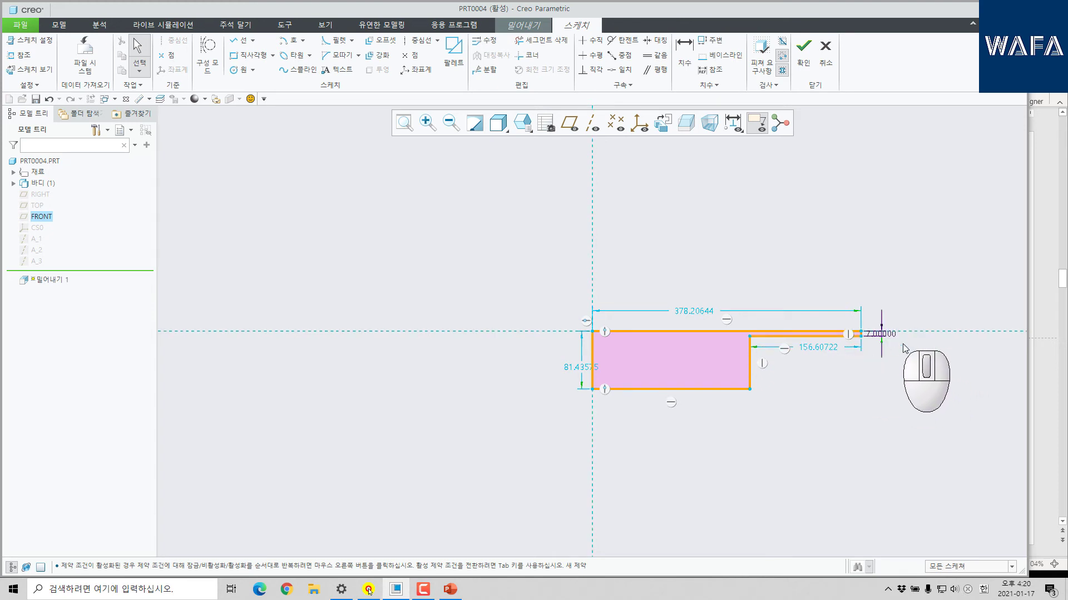
{"action": "middle_click", "coordinate": [557, 395]}
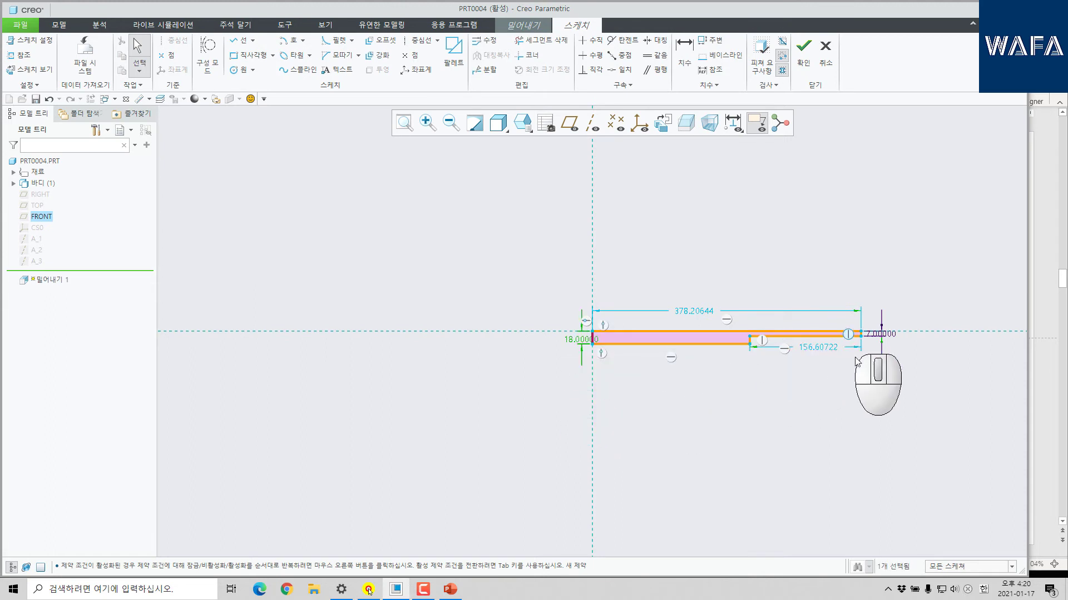
Set the notch length to 35 and the profile's overall length to 100.
{"action": "double_click", "coordinate": [819, 349]}
{"action": "type", "text": "35"}
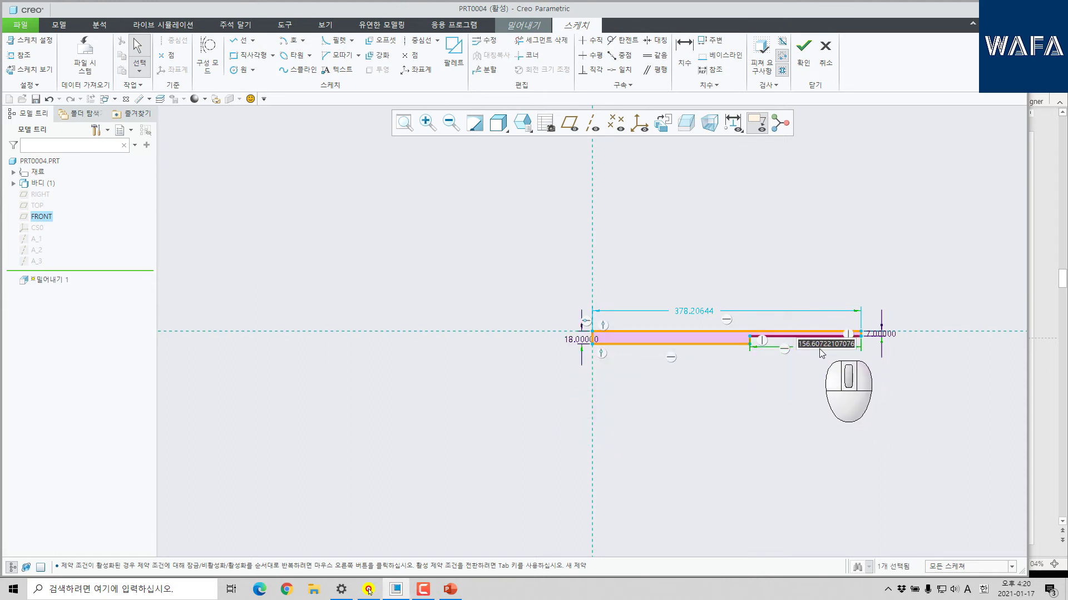
{"action": "middle_click", "coordinate": [819, 349]}
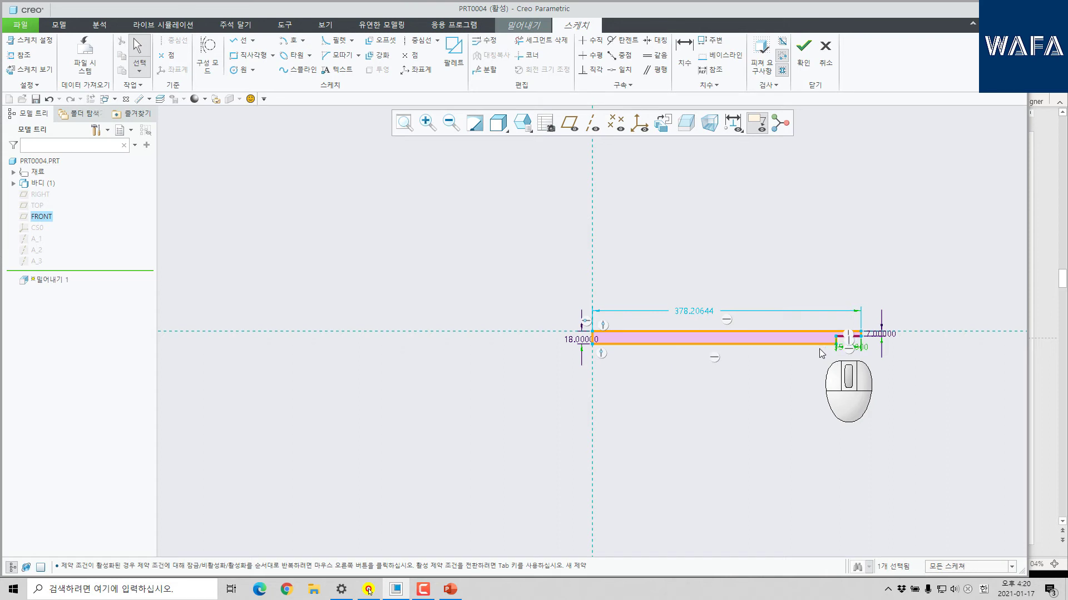
{"action": "type", "text": "100"}
{"action": "middle_click", "coordinate": [678, 312]}
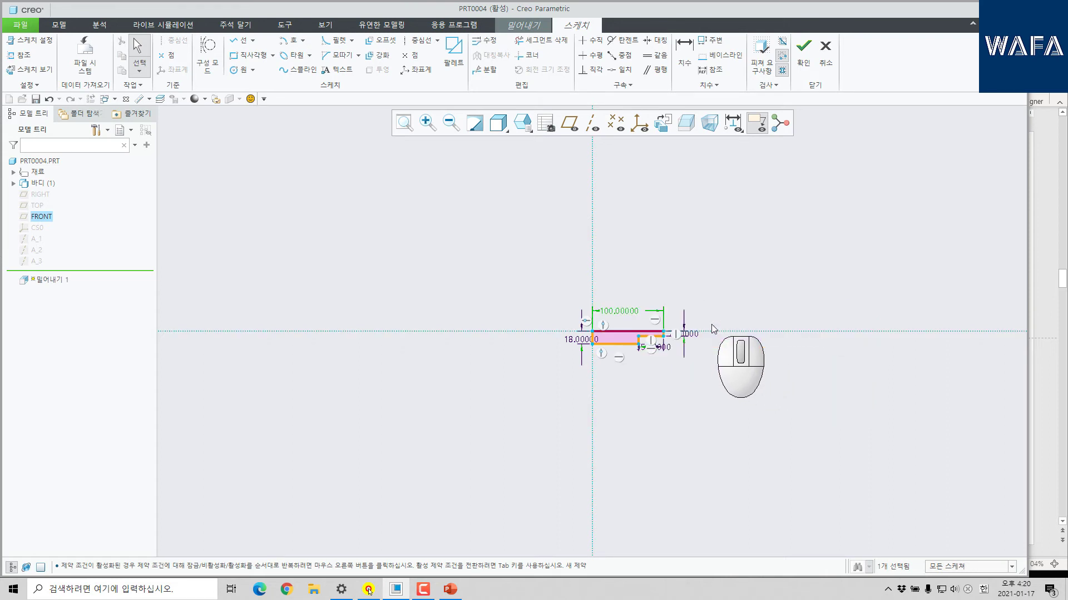
{"action": "scroll", "coordinate": [639, 389], "scroll_direction": "up", "scroll_amount": 3}
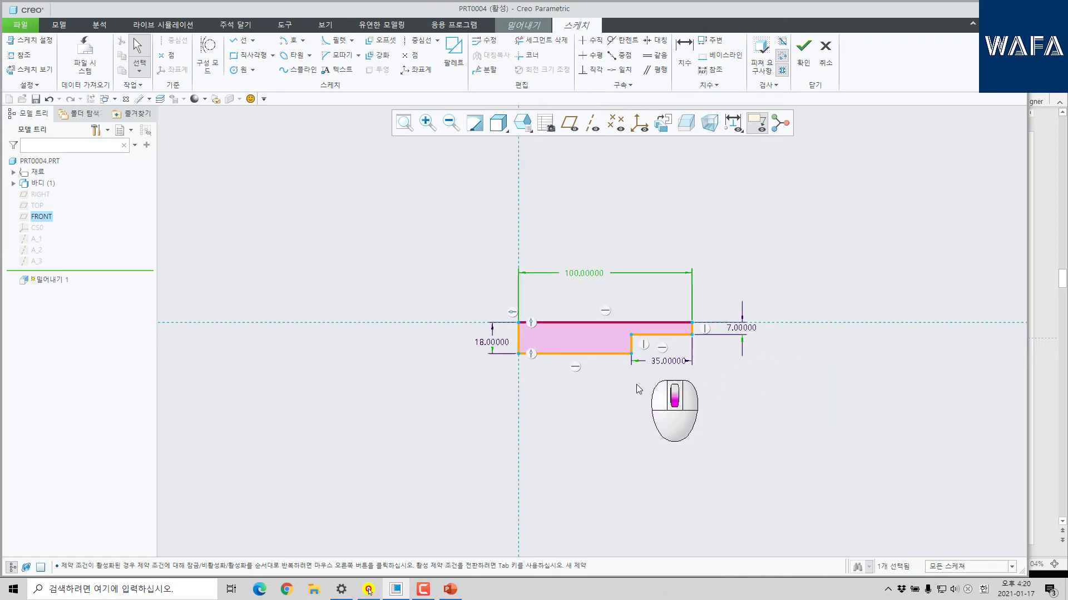
Accept the profile sketch and extrude it symmetrically about the FRONT plane to a depth of 66.
{"action": "left_click", "coordinate": [803, 50]}
{"action": "middle_click_drag", "start_coordinate": [572, 309], "coordinate": [573, 355]}
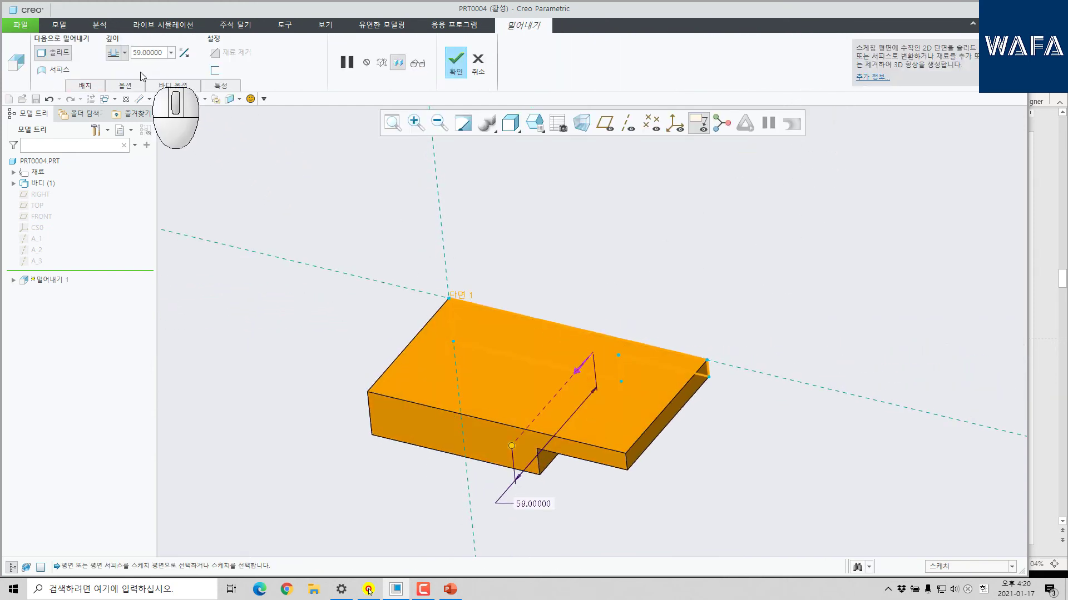
{"action": "left_click", "coordinate": [114, 84]}
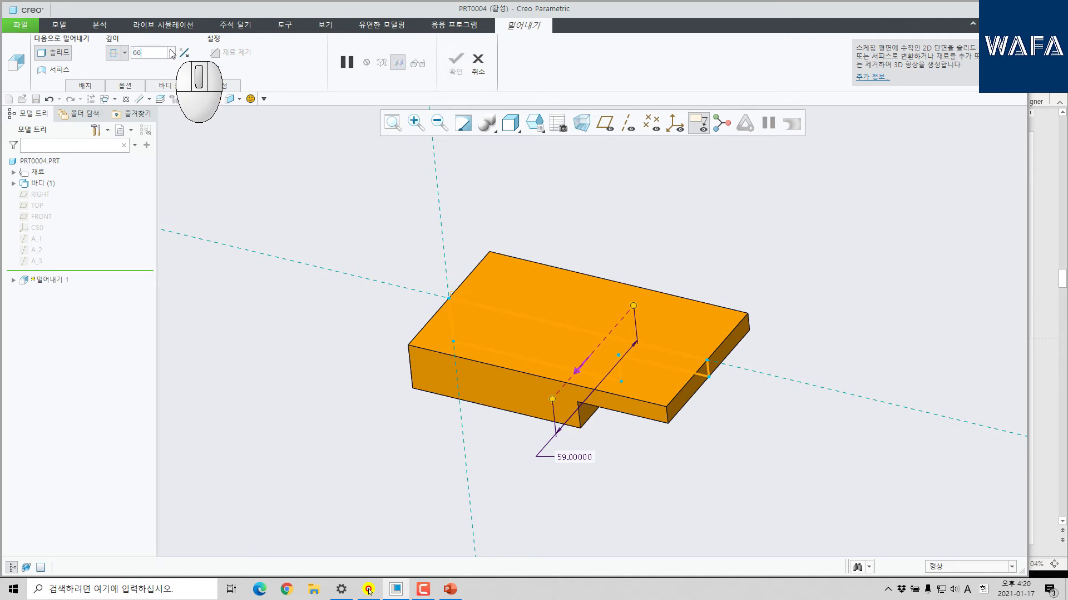
{"action": "middle_click", "coordinate": [772, 232]}
Start an extrude sketch on the end face of the plate's thick side and add the FRONT plane as a sketch reference.
{"action": "scroll", "coordinate": [645, 318], "scroll_direction": "down", "scroll_amount": 3}
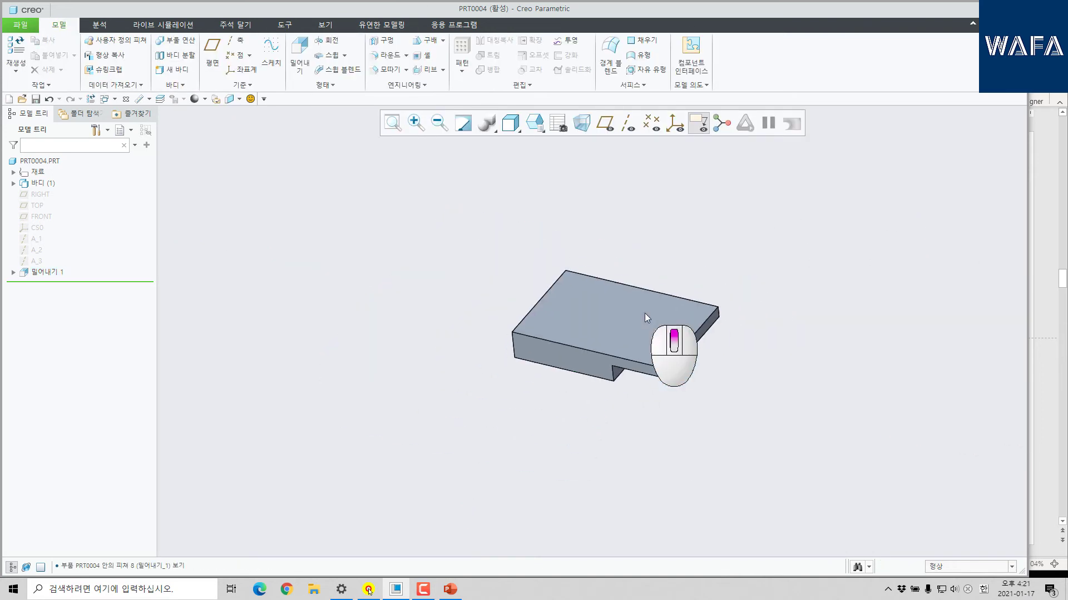
{"action": "middle_click_drag", "start_coordinate": [645, 314], "coordinate": [706, 358]}
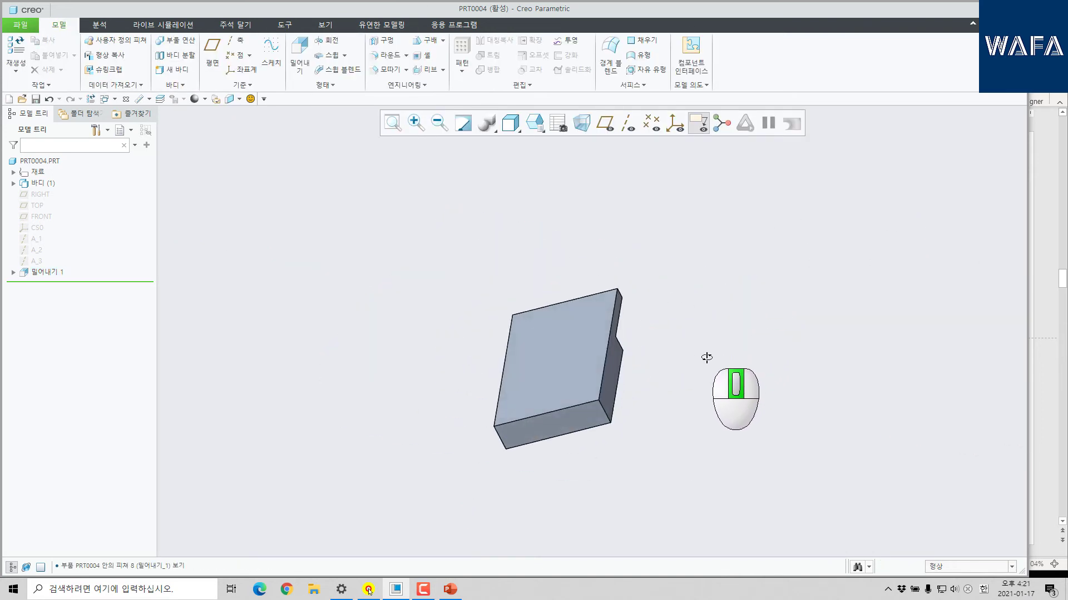
{"action": "left_click", "coordinate": [300, 54]}
{"action": "left_click", "coordinate": [556, 401]}
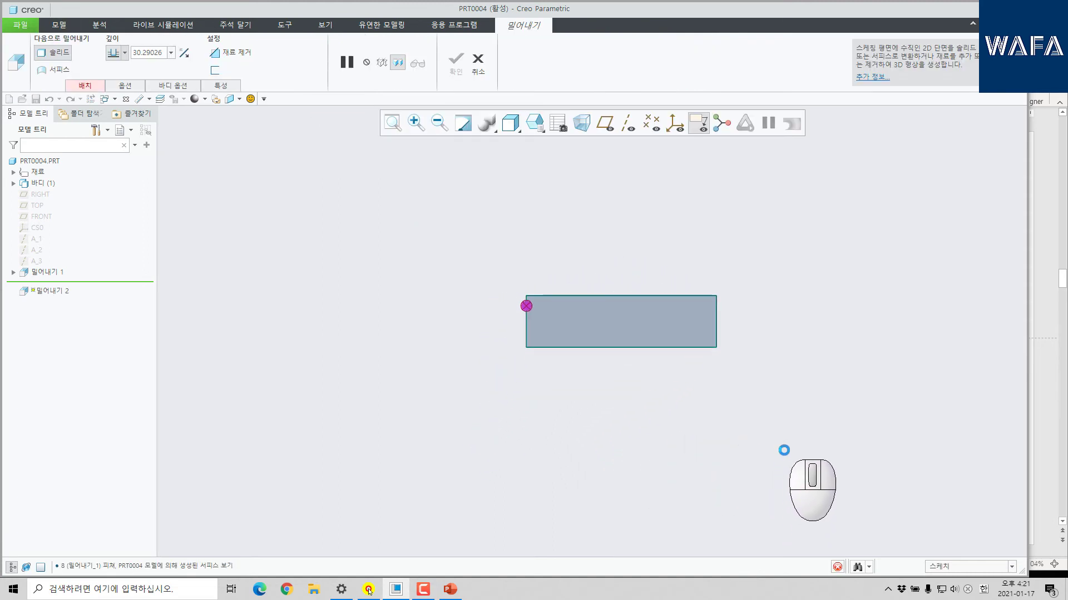
{"action": "scroll", "coordinate": [603, 278], "scroll_direction": "up", "scroll_amount": 3}
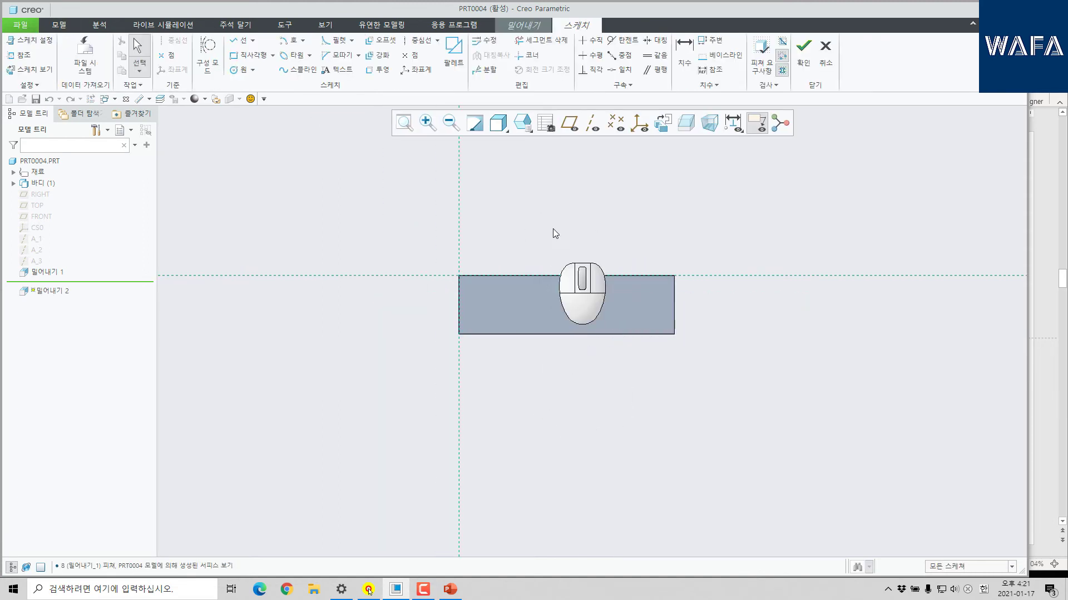
{"action": "left_click", "coordinate": [22, 56]}
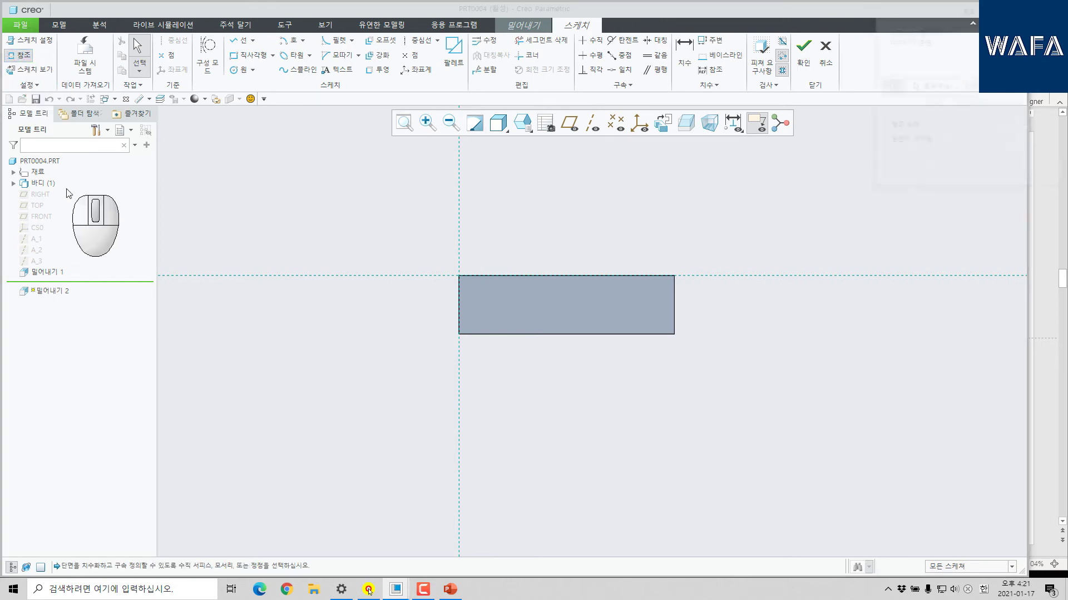
{"action": "left_click", "coordinate": [40, 217]}
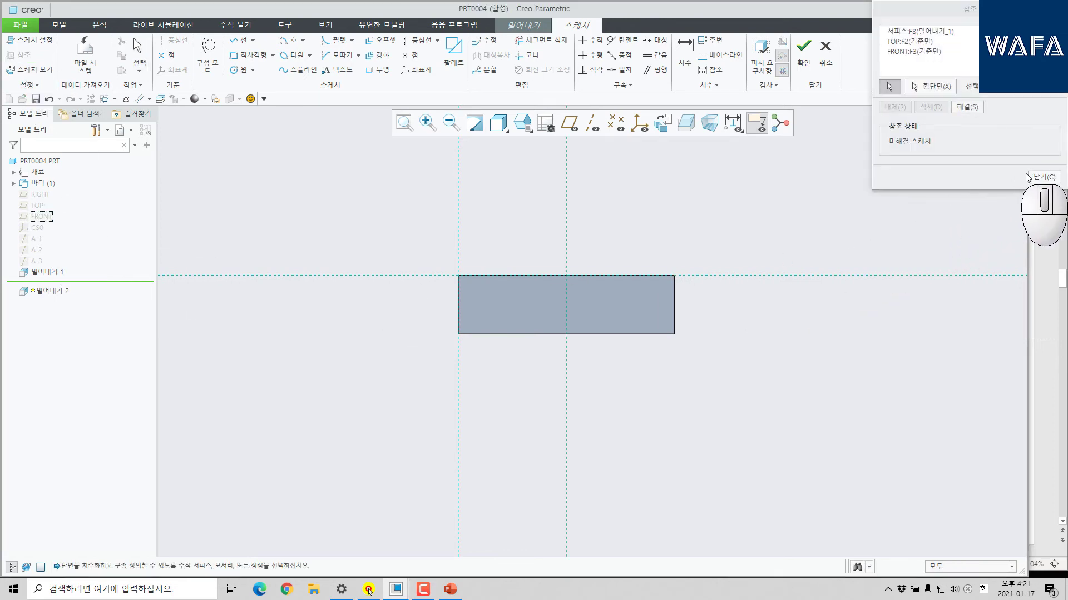
{"action": "left_click", "coordinate": [1044, 177]}
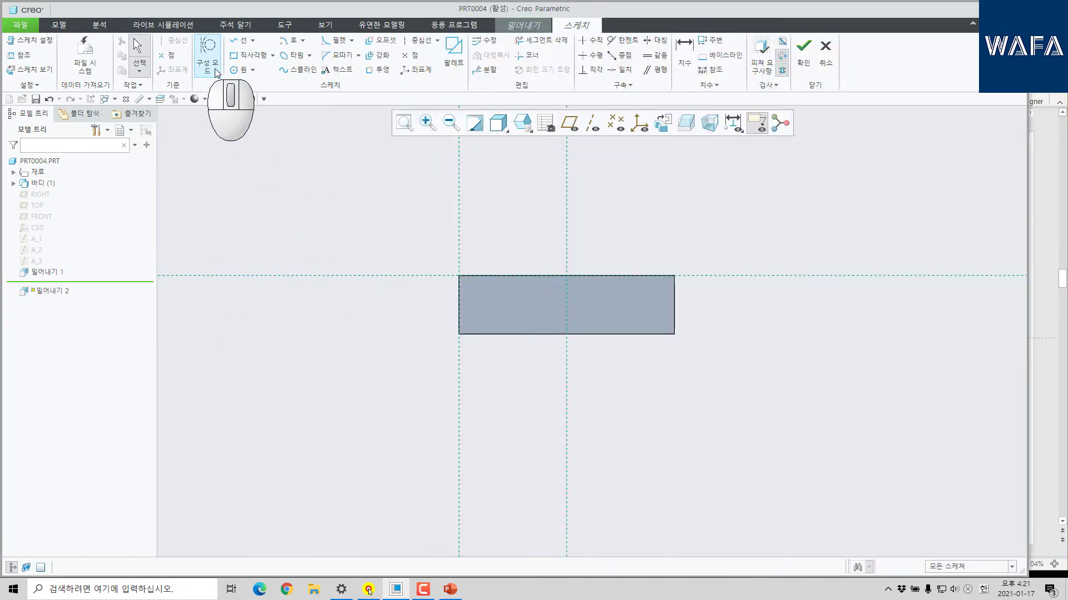
Sketch two concentric circles centred on the FRONT reference below the plate, about 32.6 and 15.1 in diameter.
{"action": "left_click", "coordinate": [238, 69]}
{"action": "left_click", "coordinate": [567, 464]}
{"action": "left_click", "coordinate": [594, 514]}
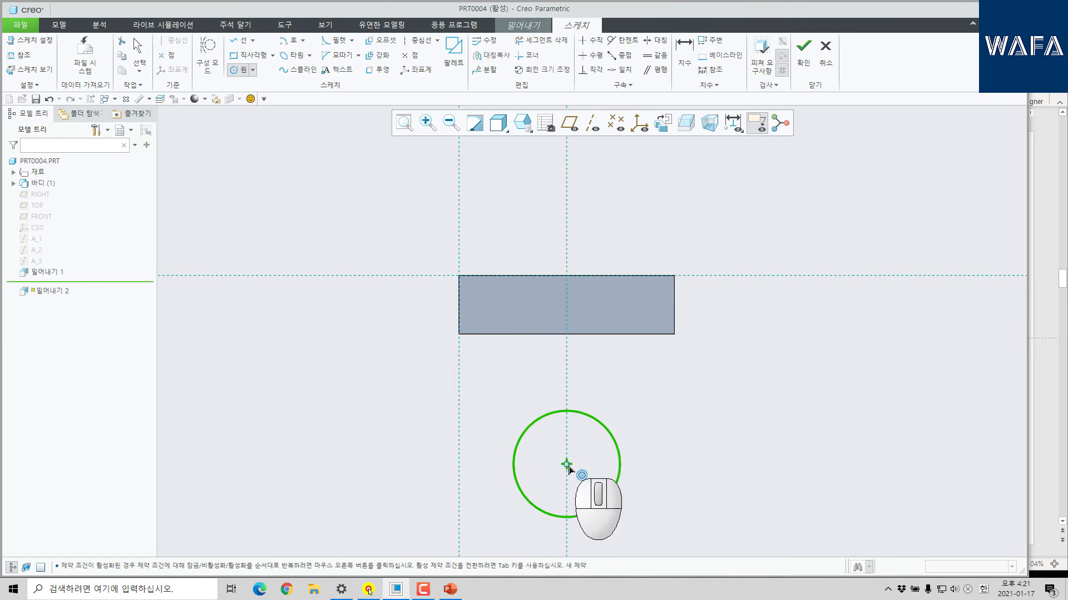
{"action": "left_click", "coordinate": [567, 464]}
{"action": "left_click", "coordinate": [584, 481]}
Draw two lines from the end face's lower corners tangent to the sides of the outer circle.
{"action": "left_click", "coordinate": [238, 41]}
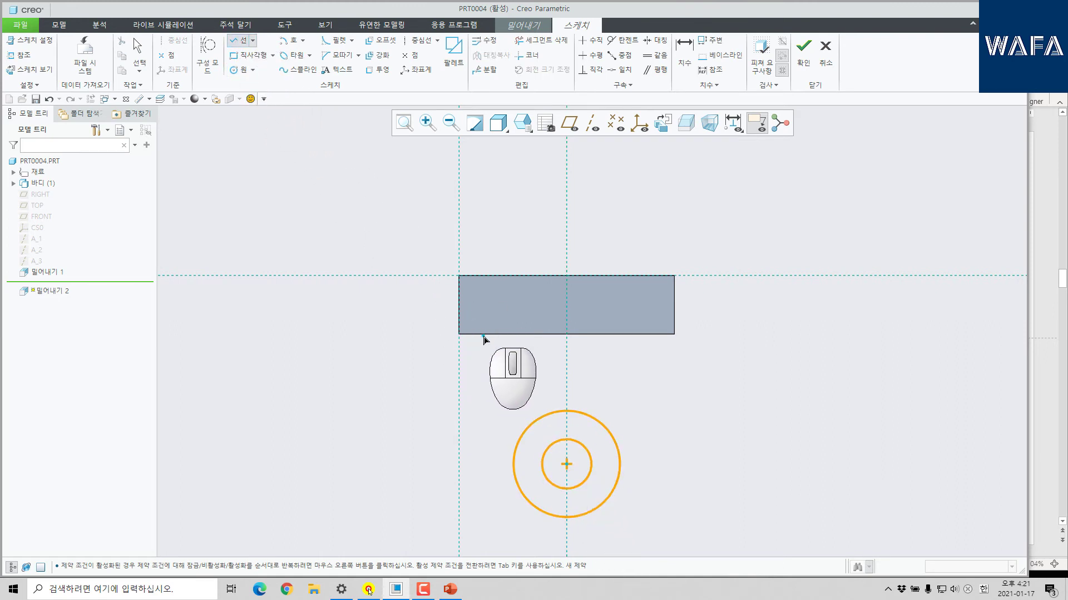
{"action": "left_click", "coordinate": [459, 335]}
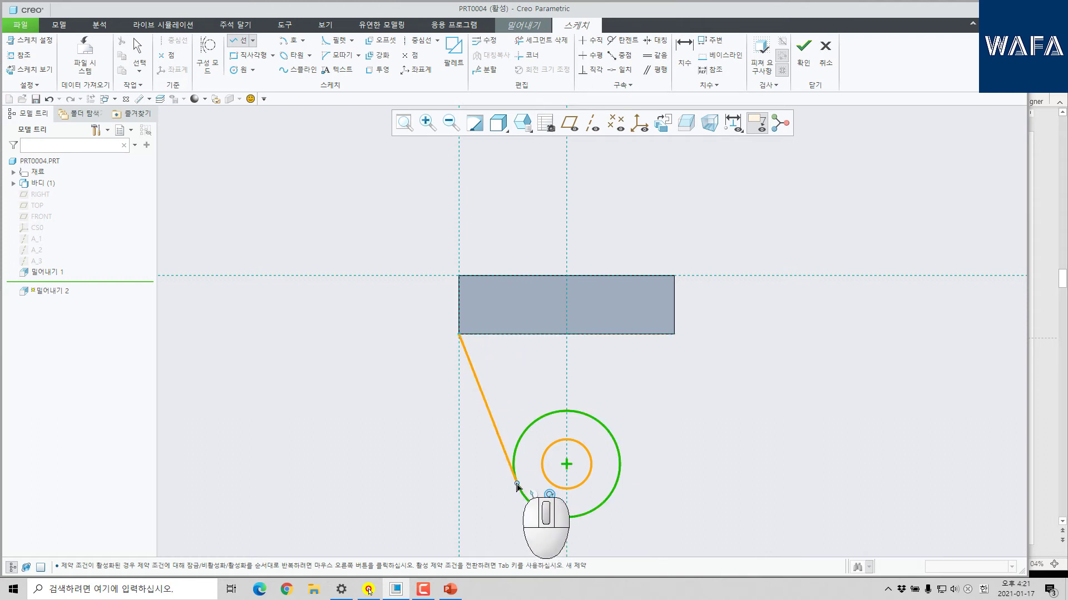
{"action": "left_click", "coordinate": [517, 485]}
{"action": "middle_click", "coordinate": [662, 441]}
{"action": "left_click", "coordinate": [674, 334]}
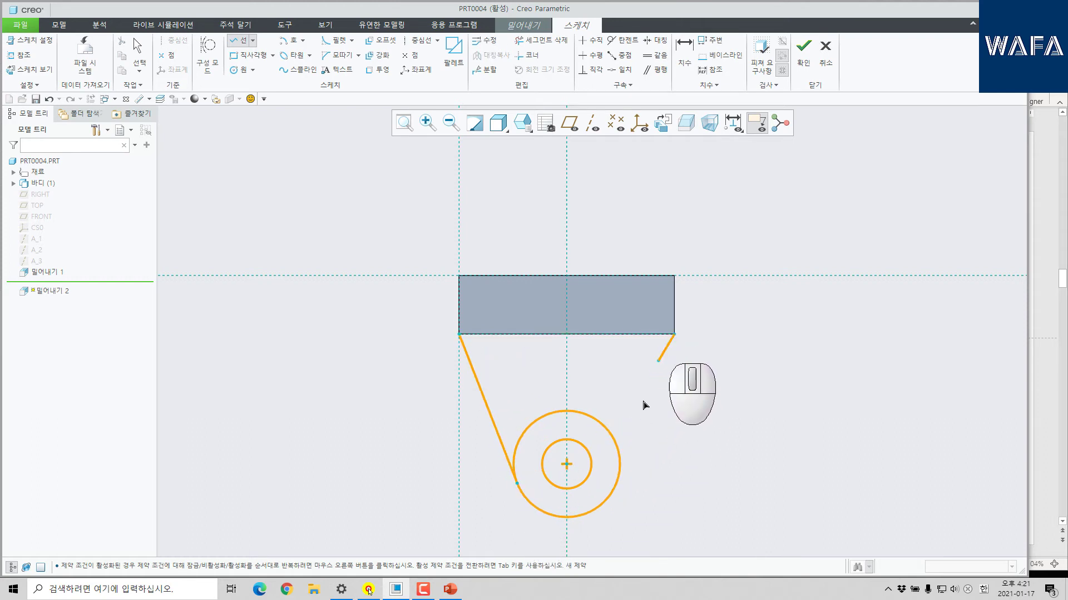
{"action": "left_click", "coordinate": [617, 485]}
{"action": "middle_click", "coordinate": [687, 370]}
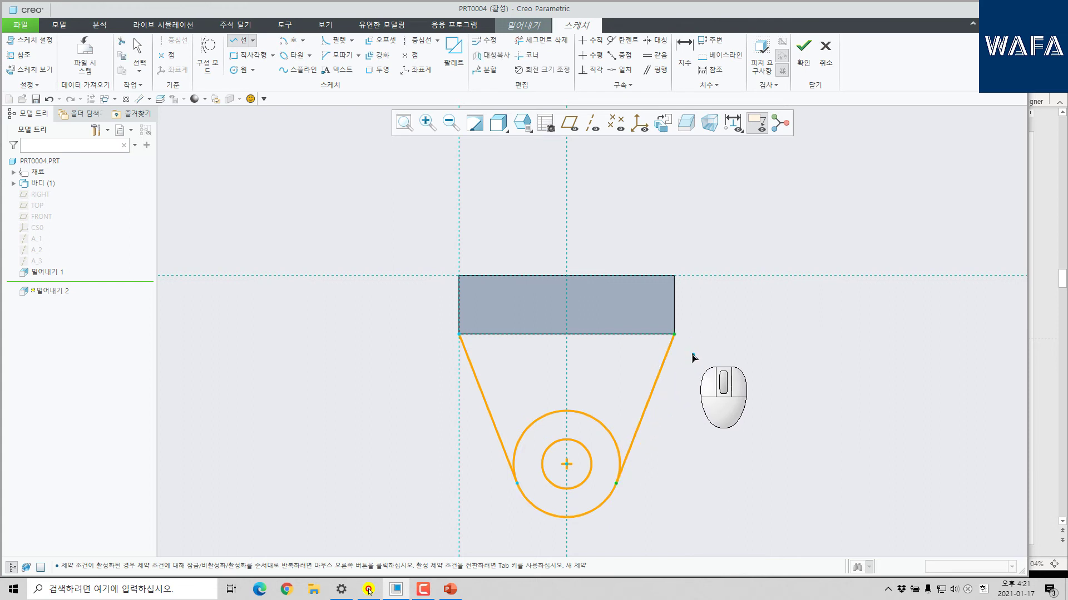
Close the outline by drawing lines along the two side edges and the top edge of the plate's end face.
{"action": "left_click", "coordinate": [458, 334]}
{"action": "left_click", "coordinate": [458, 275]}
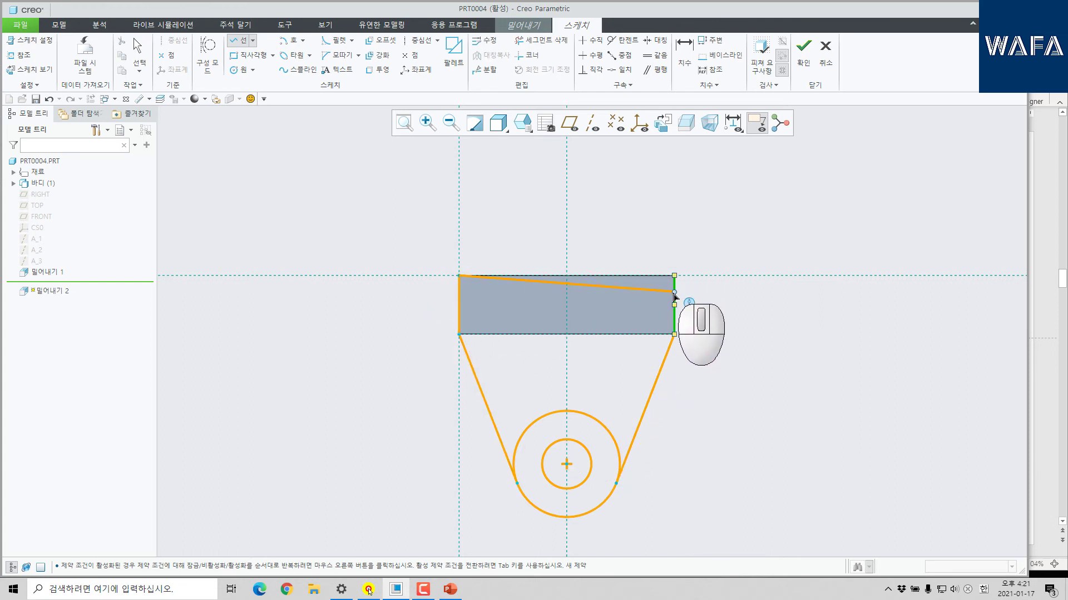
{"action": "left_click", "coordinate": [674, 275]}
{"action": "left_click", "coordinate": [673, 334]}
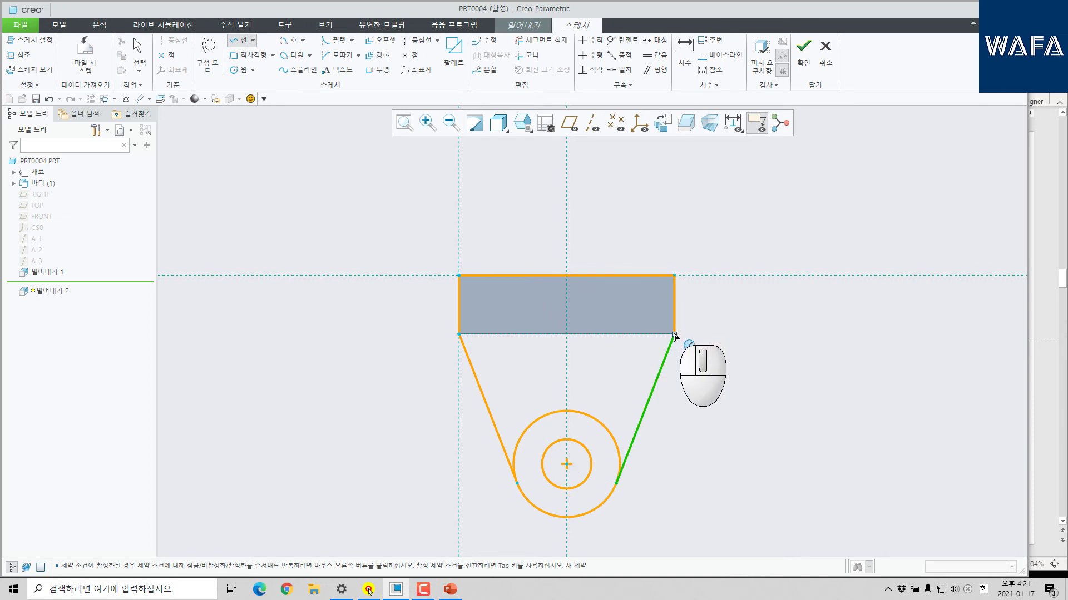
{"action": "middle_click", "coordinate": [760, 453]}
Trim away the outer circle's upper arc between the two tangent lines.
{"action": "left_click", "coordinate": [541, 40]}
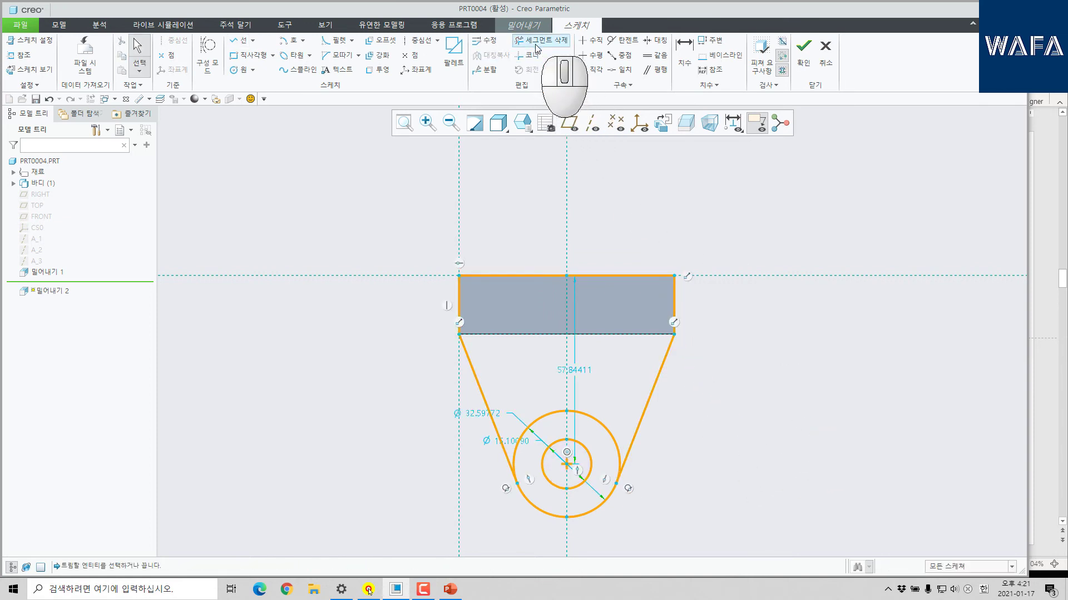
{"action": "left_click", "coordinate": [603, 428]}
{"action": "middle_click", "coordinate": [819, 505]}
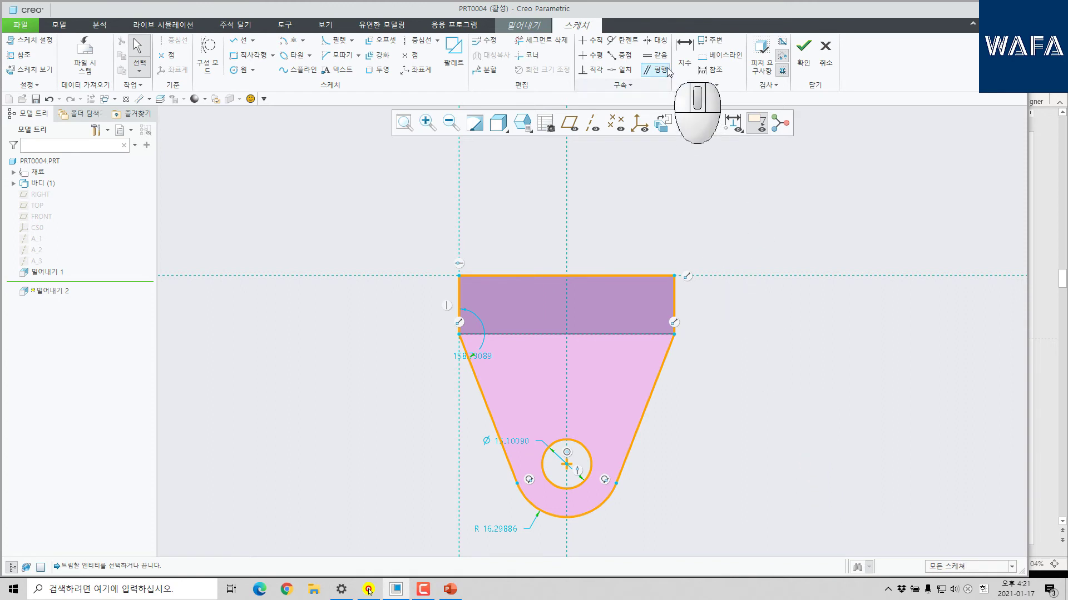
Dimension the vertical distance from the plate's top edge to the circle centre and set it to 34.
{"action": "left_click", "coordinate": [685, 49]}
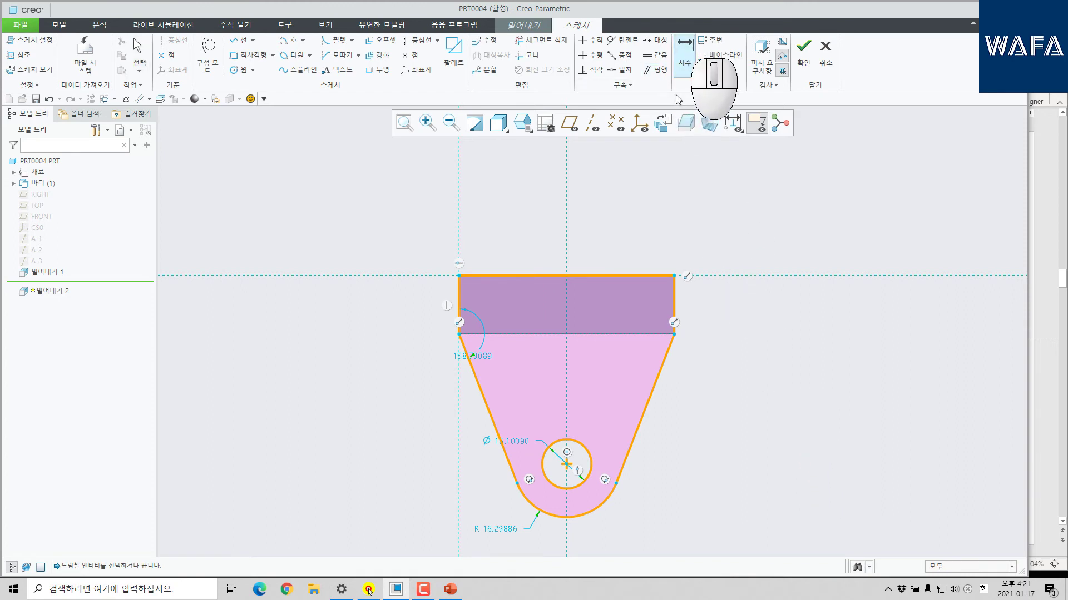
{"action": "left_click", "coordinate": [588, 471]}
{"action": "middle_click", "coordinate": [766, 392]}
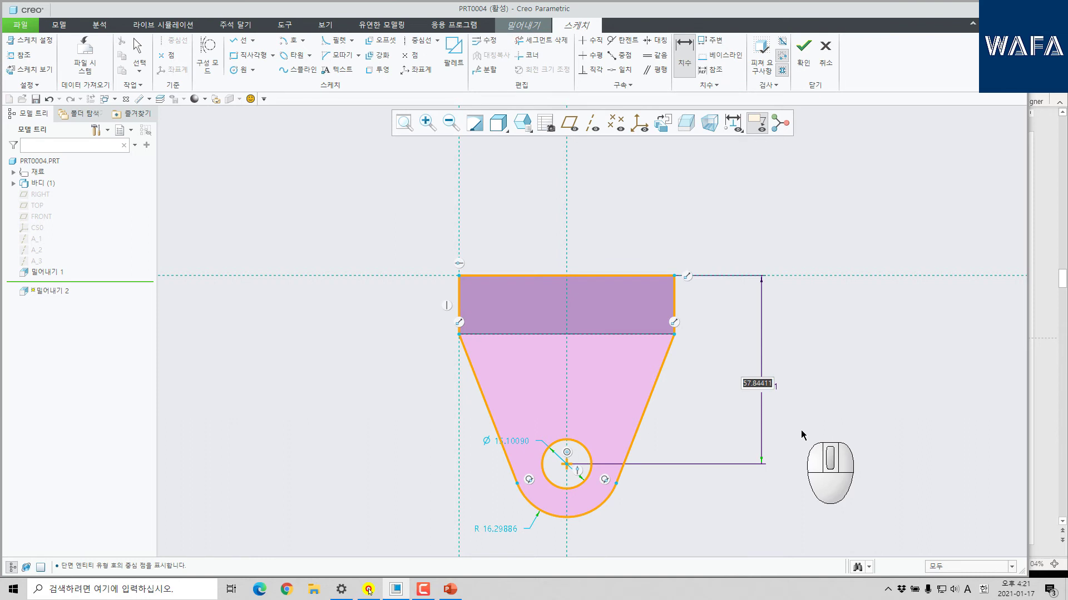
{"action": "type", "text": "34"}
{"action": "key", "text": "Return"}
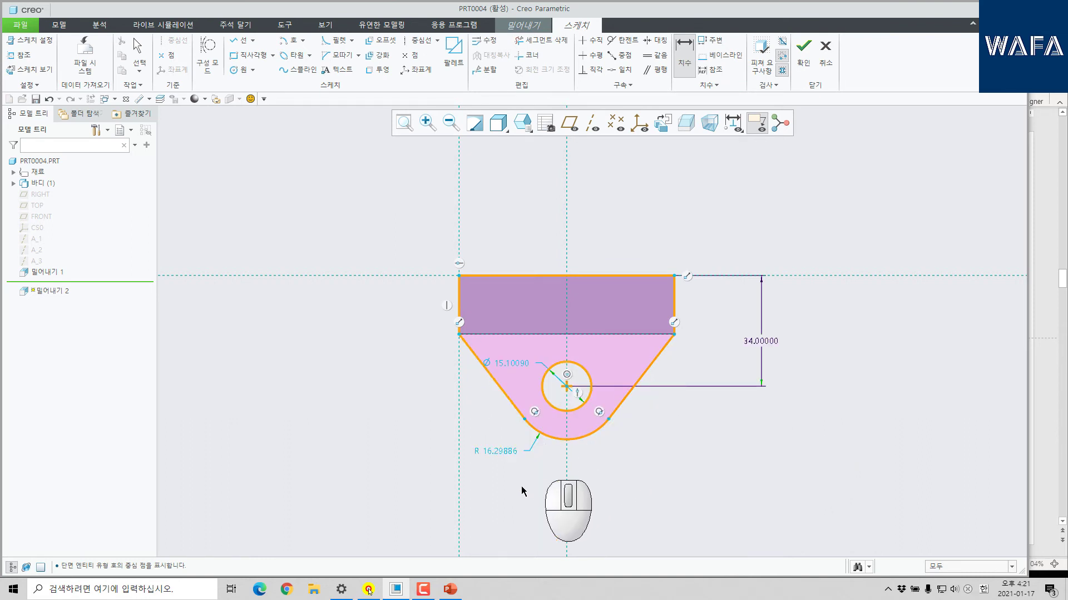
Set the outer arc's radius to 22 and the hole's diameter to 19.
{"action": "type", "text": "22"}
{"action": "key", "text": "Return"}
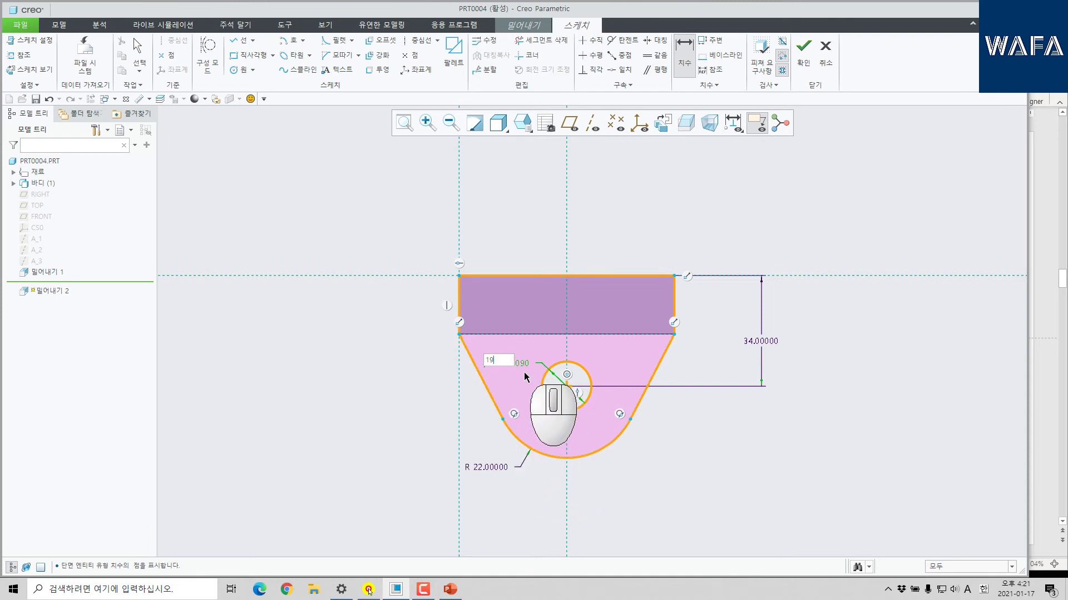
{"action": "key", "text": "Return"}
{"action": "middle_click_drag", "start_coordinate": [362, 342], "coordinate": [548, 355]}
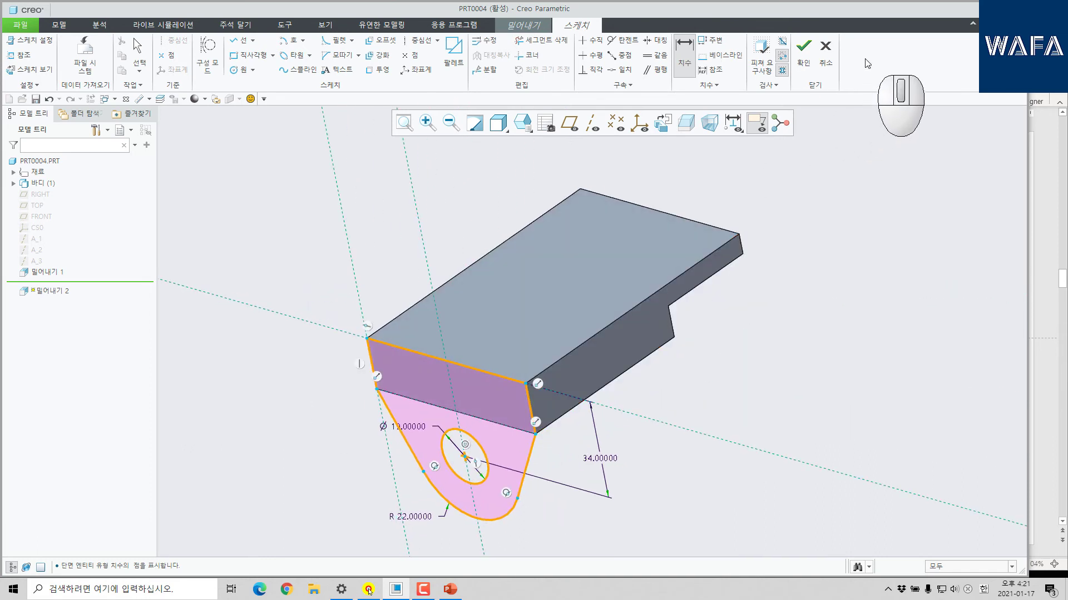
Finish the lug sketch, reverse the extrusion toward the underside of the plate, reduce its depth and complete the feature.
{"action": "left_click", "coordinate": [804, 50]}
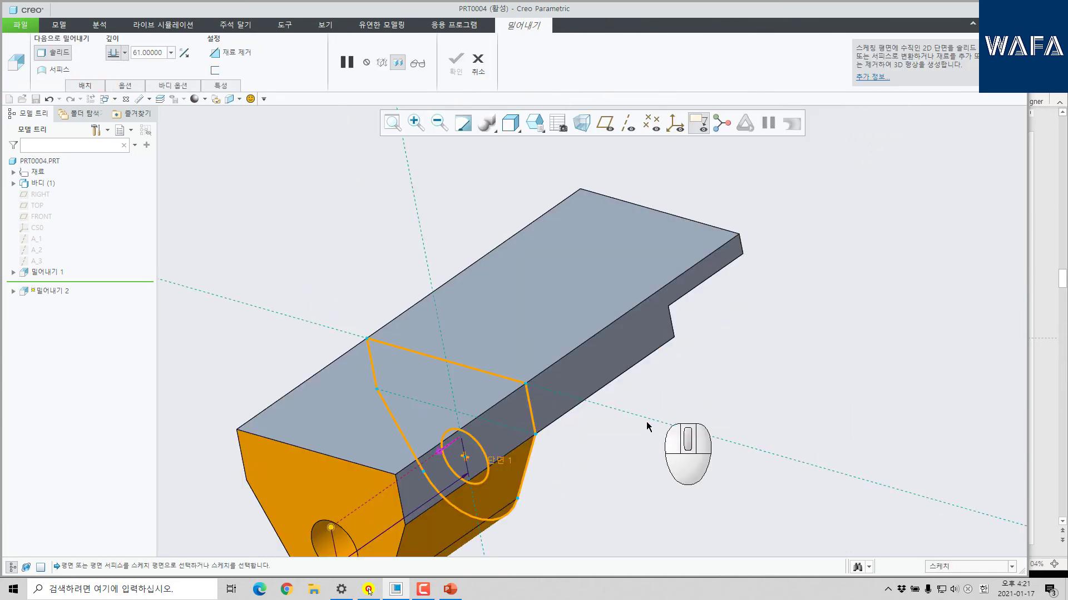
{"action": "left_click", "coordinate": [442, 452]}
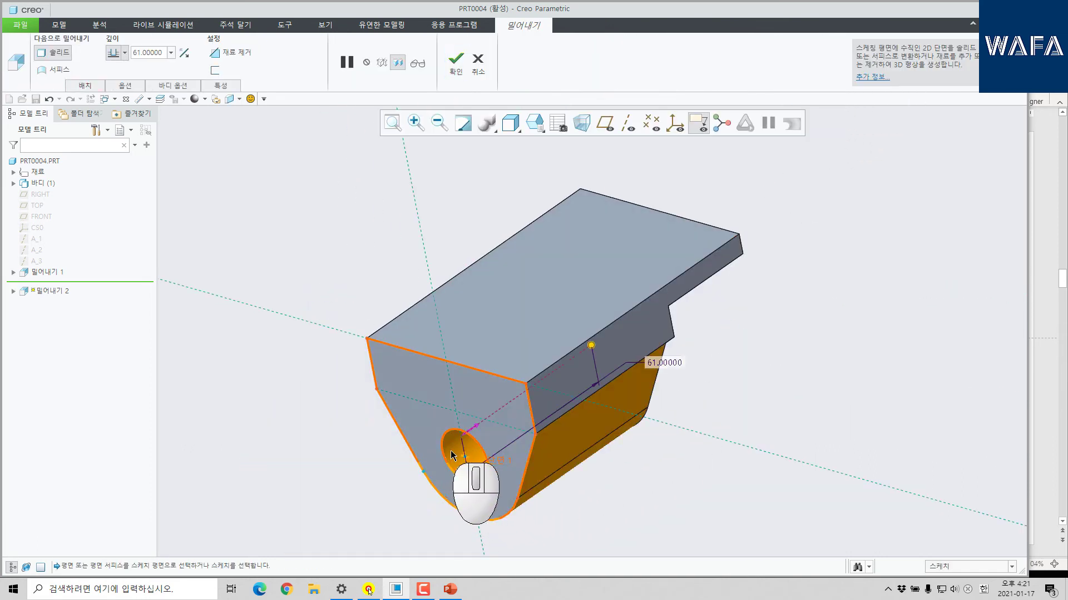
{"action": "key", "text": "Return"}
{"action": "middle_click", "coordinate": [654, 373]}
{"action": "left_click", "coordinate": [661, 452]}
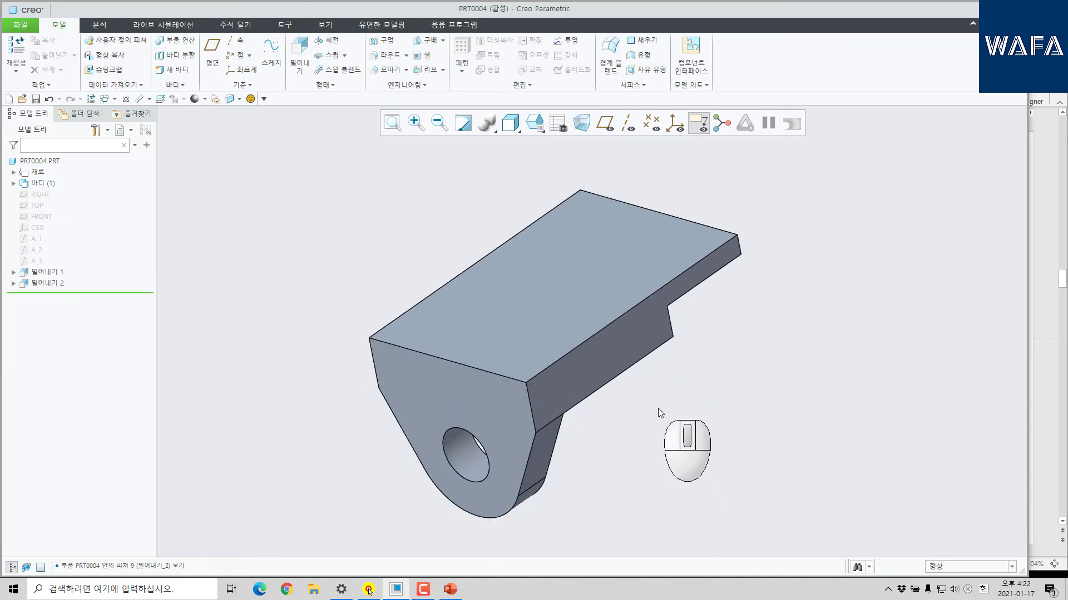
Show the hidden RIGHT, TOP and FRONT planes, the CS0 coordinate system and the A_1 to A_3 axes.
{"action": "scroll", "coordinate": [657, 406], "scroll_direction": "up", "scroll_amount": 2}
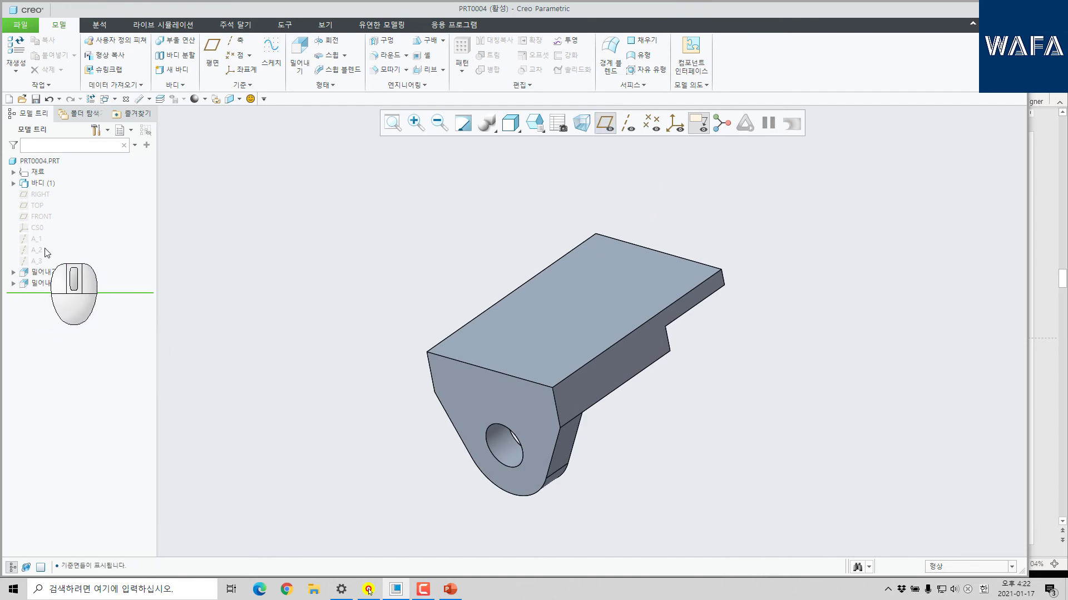
{"action": "left_click", "coordinate": [36, 261]}
{"action": "left_click", "coordinate": [40, 194], "text": "shift"}
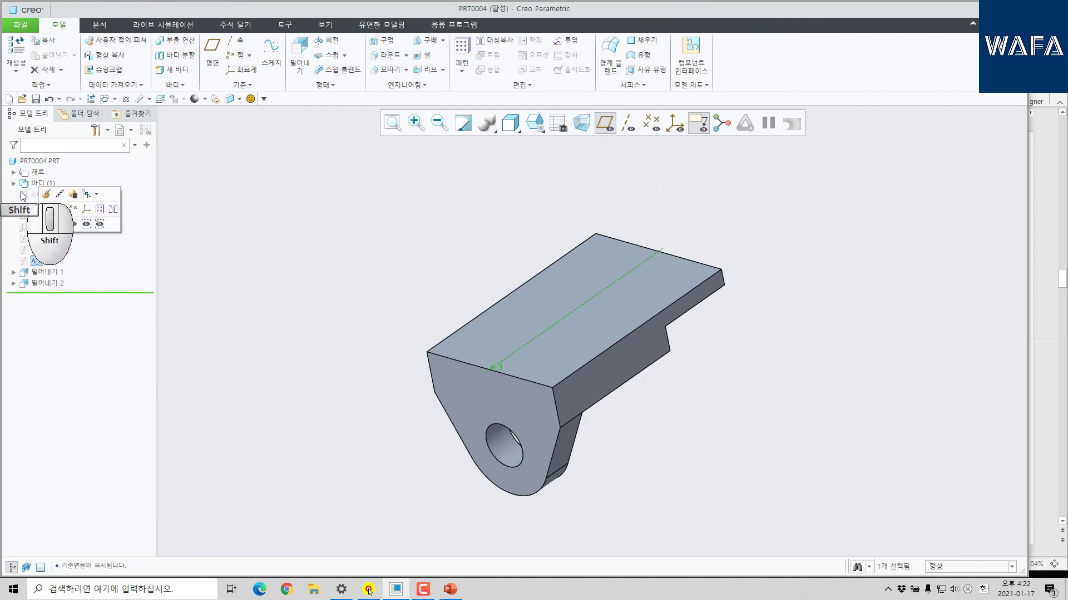
{"action": "key", "text": "Escape"}
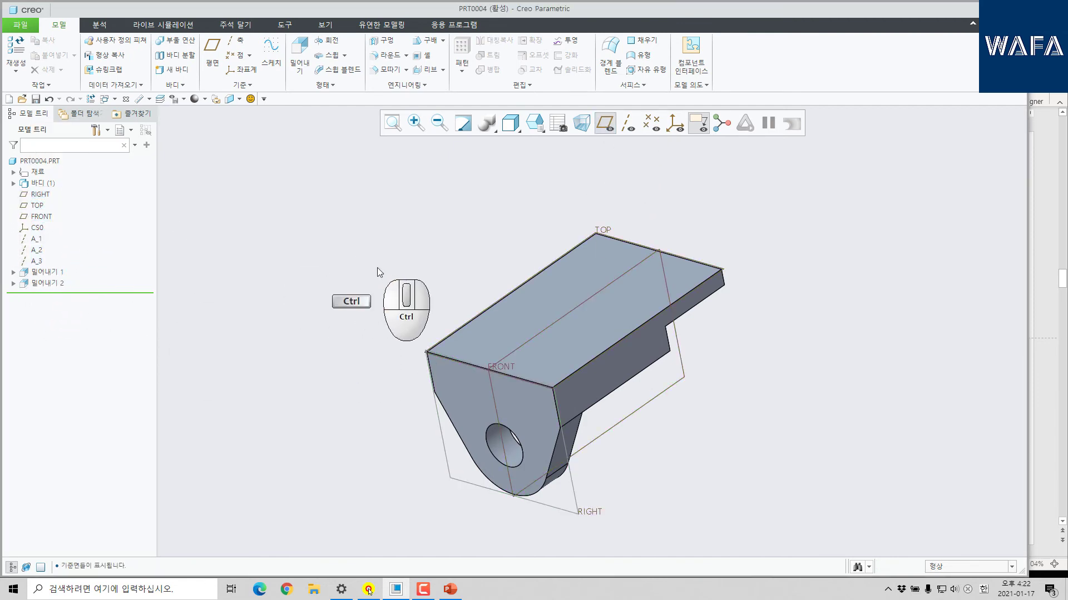
Create a datum plane through the upper edge of the plate's lug end, rotated from TOP to slope down under the plate.
{"action": "middle_click_drag", "start_coordinate": [377, 268], "coordinate": [663, 329]}
{"action": "mouse_move", "coordinate": [385, 307]}
{"action": "middle_mouse_down"}
{"action": "mouse_move", "coordinate": [344, 282]}
{"action": "mouse_move", "coordinate": [375, 302]}
{"action": "middle_mouse_up"}
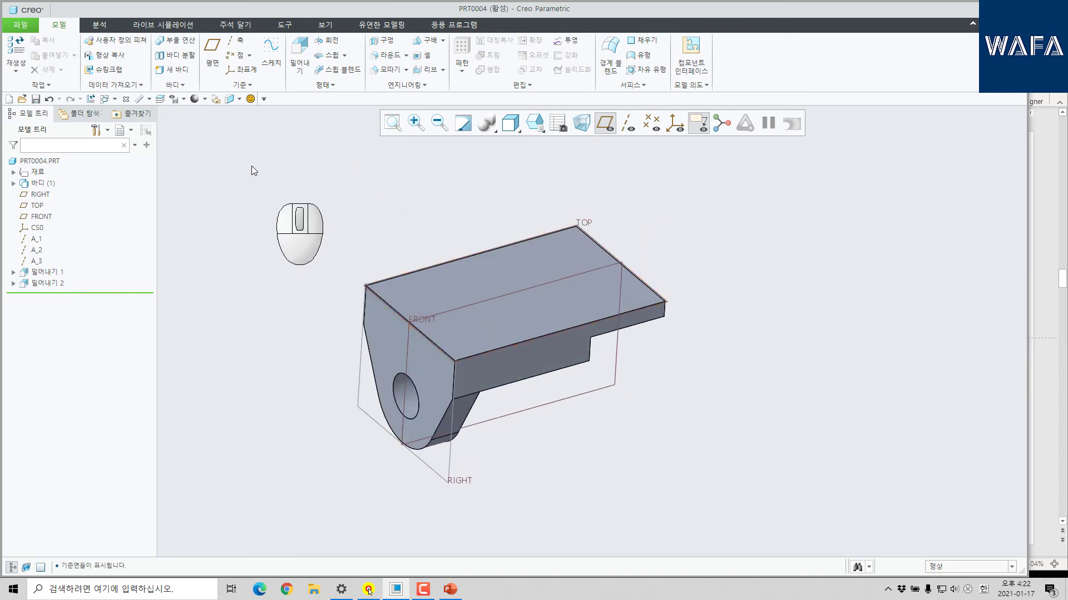
{"action": "left_click", "coordinate": [213, 49]}
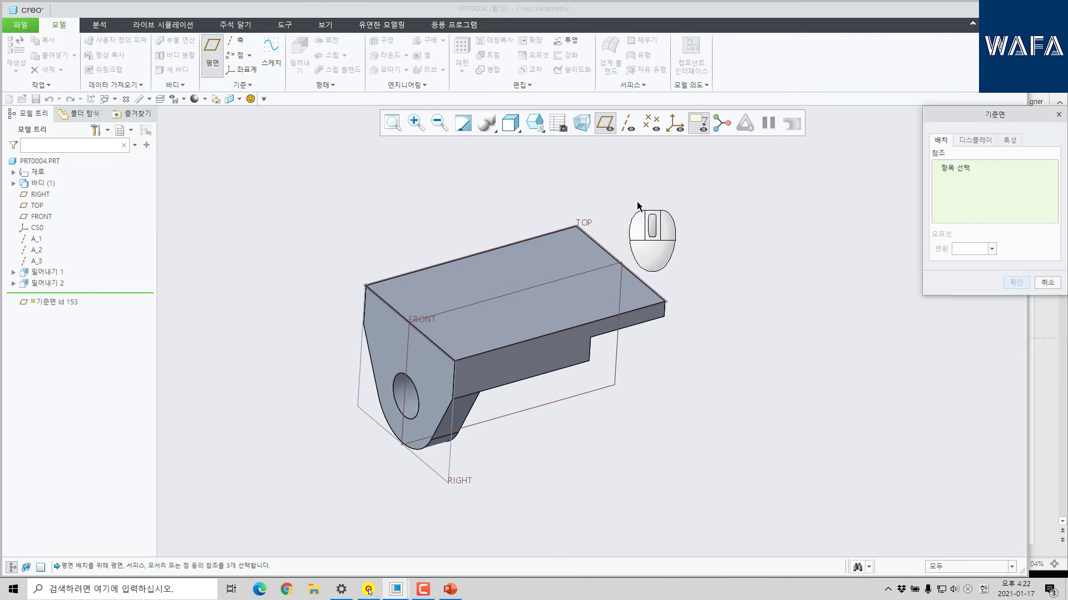
{"action": "left_click", "coordinate": [585, 228]}
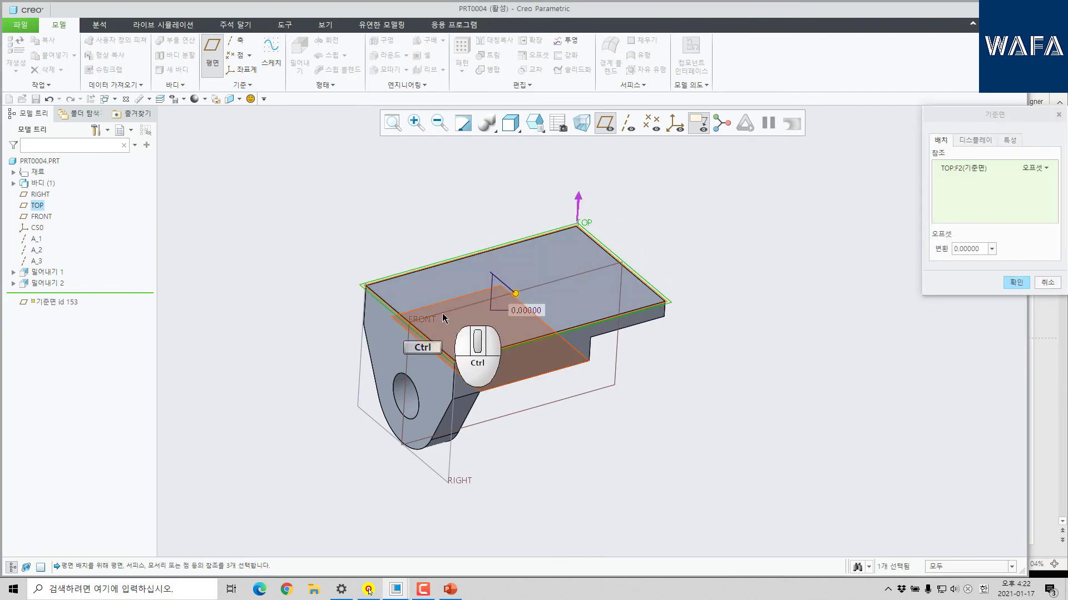
{"action": "left_click", "coordinate": [392, 313], "text": "ctrl"}
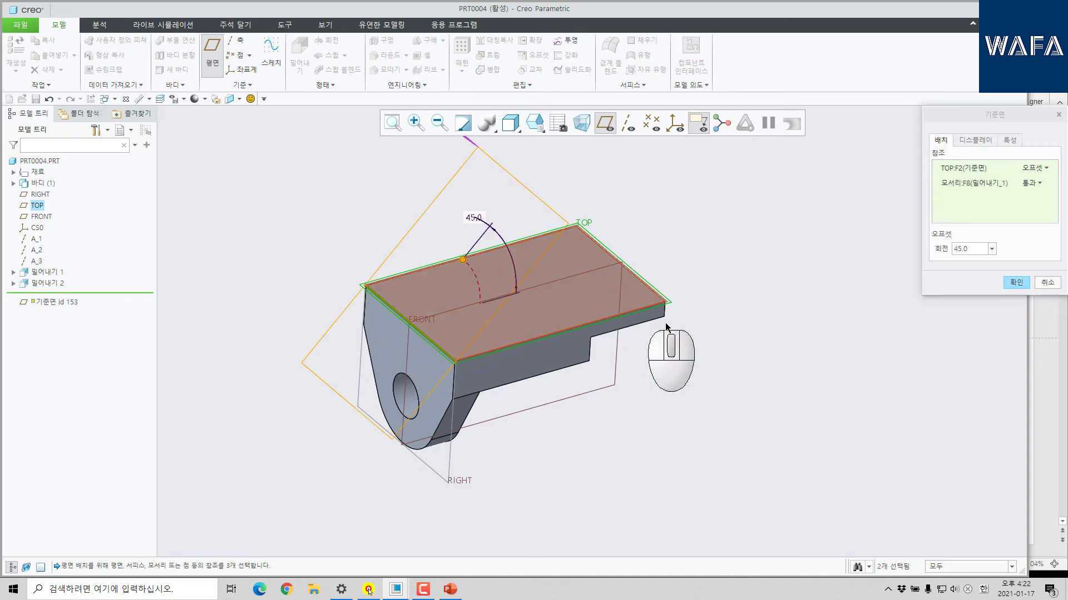
{"action": "middle_click_drag", "start_coordinate": [645, 311], "coordinate": [623, 300]}
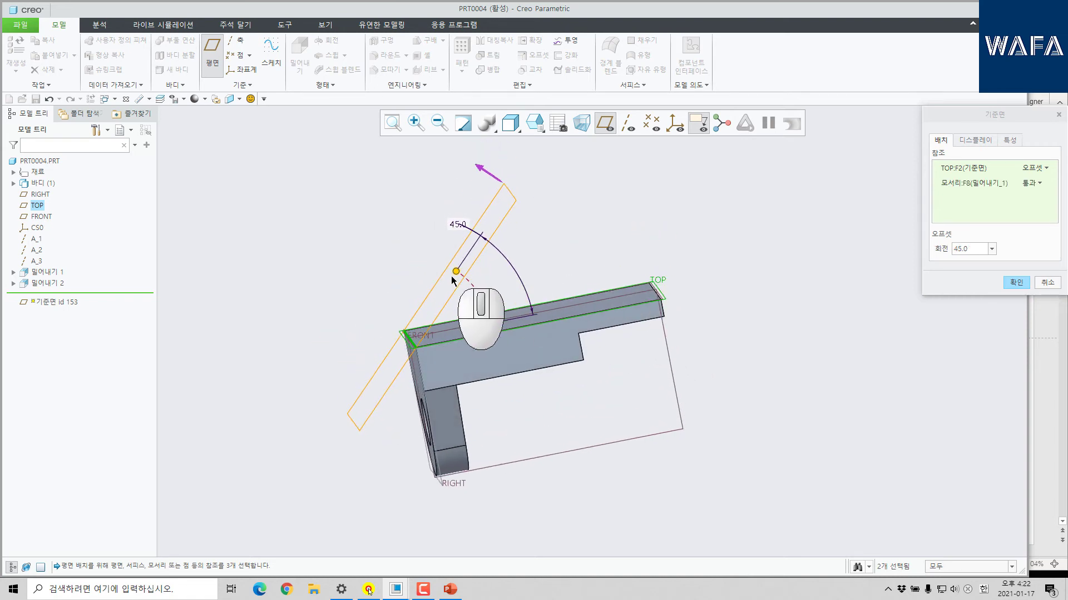
{"action": "left_click_drag", "start_coordinate": [459, 276], "coordinate": [488, 409]}
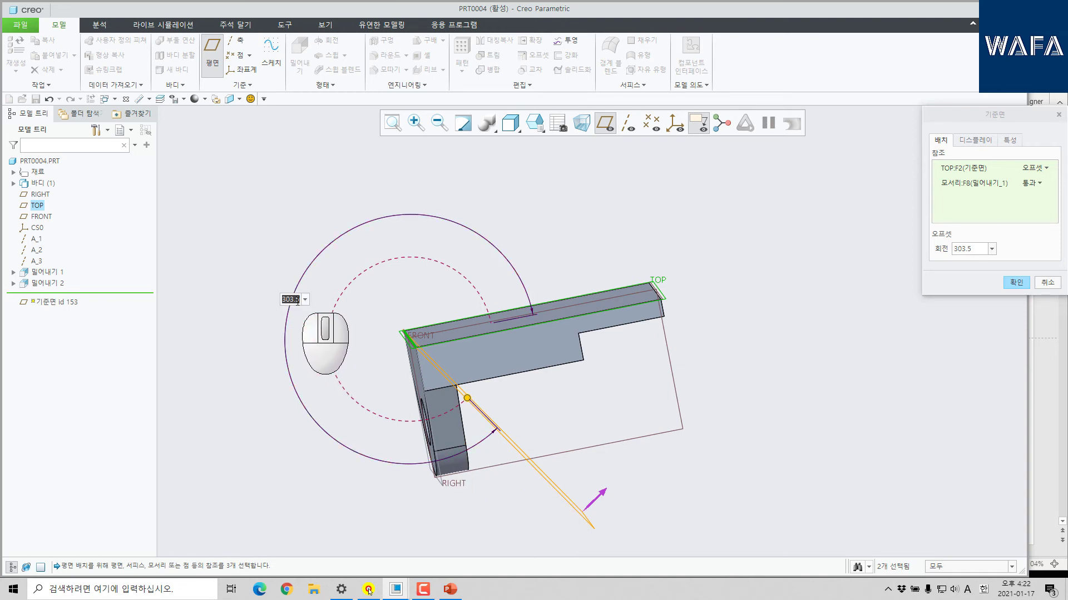
{"action": "key", "text": "Return"}
{"action": "key", "text": "Return"}
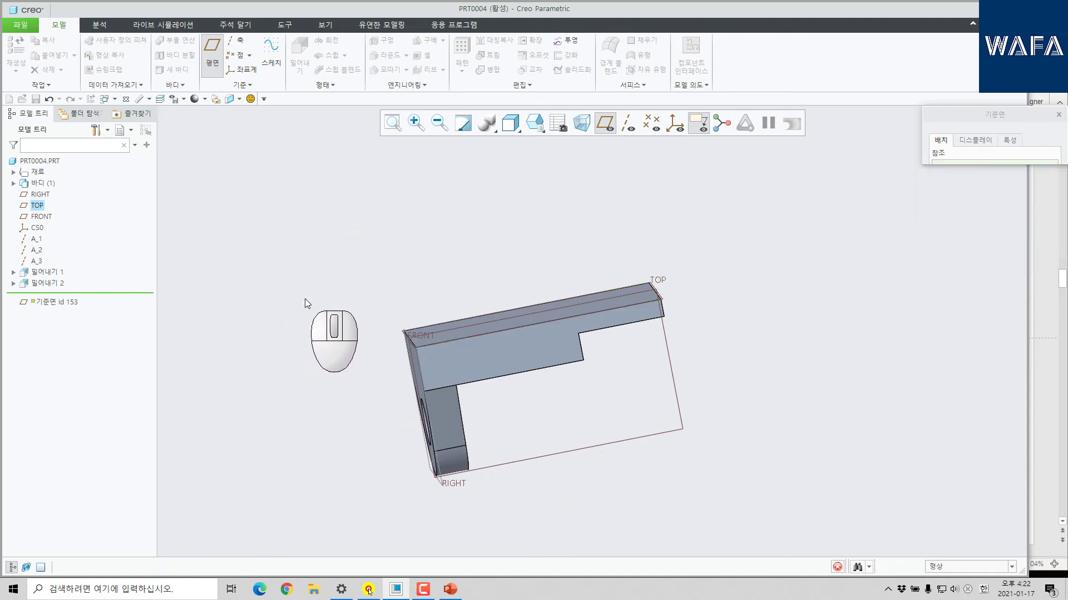
Start an extrusion on the inclined datum plane and sketch a circle of diameter 32 centred on the midpoint of the plate's end edge.
{"action": "middle_click_drag", "start_coordinate": [376, 266], "coordinate": [465, 287]}
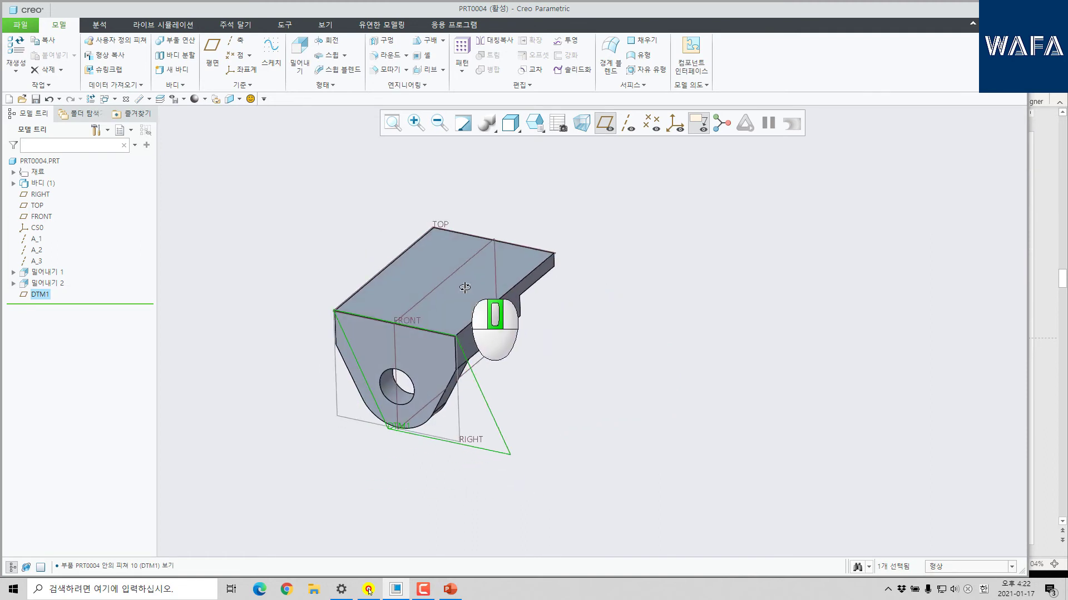
{"action": "left_click", "coordinate": [671, 319]}
{"action": "left_click", "coordinate": [480, 394]}
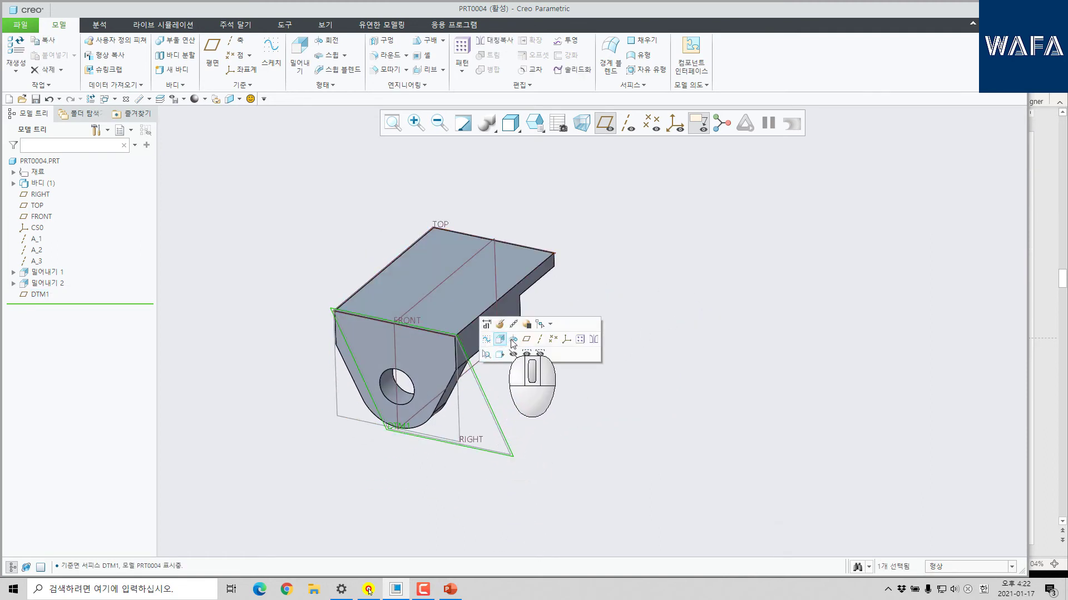
{"action": "left_click", "coordinate": [298, 48]}
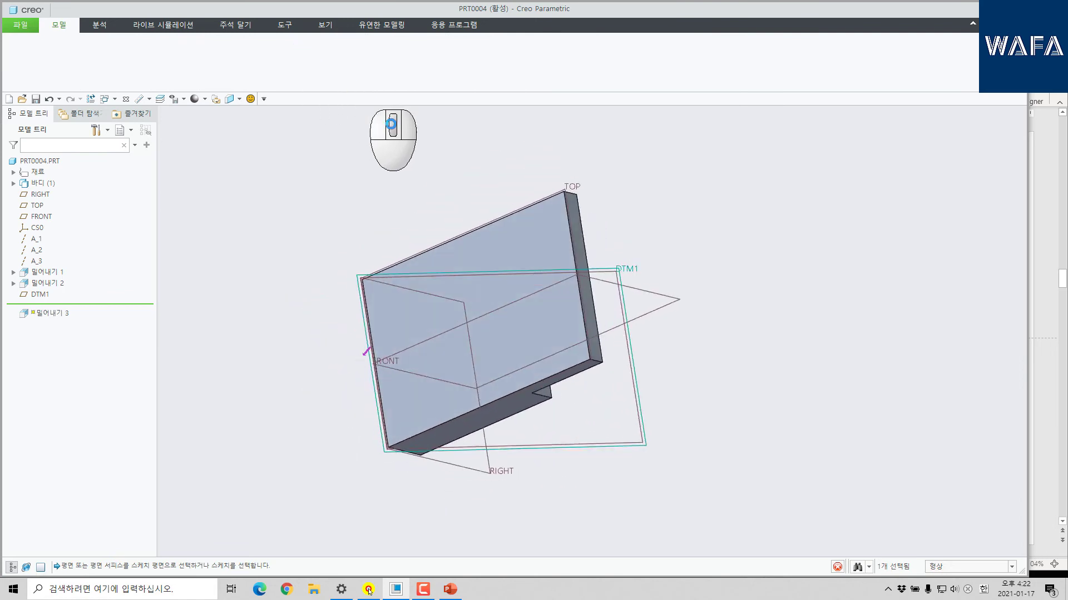
{"action": "scroll", "coordinate": [379, 321], "scroll_direction": "down", "scroll_amount": 1}
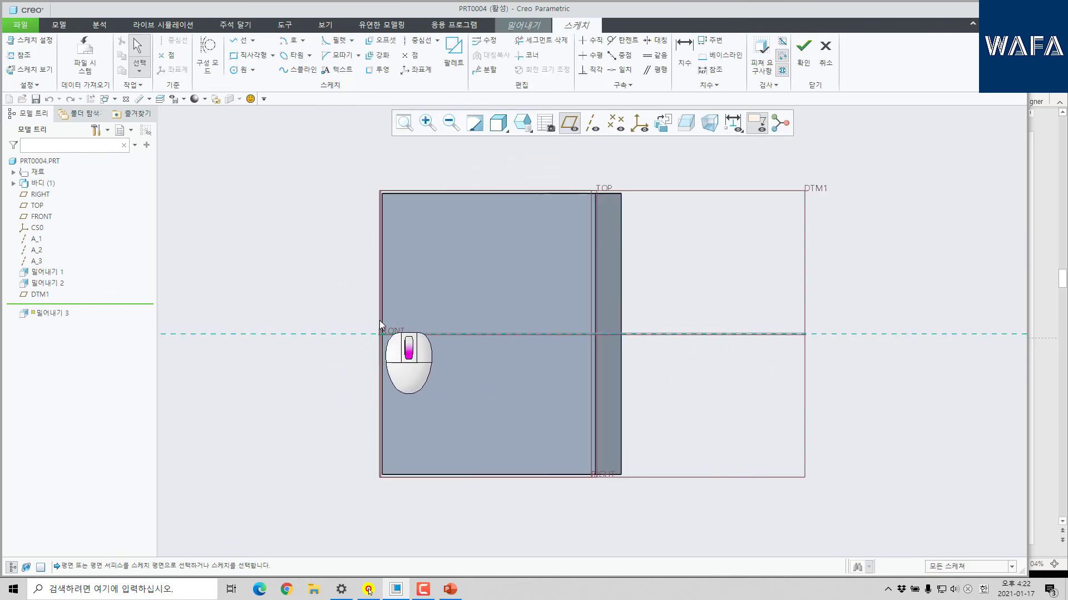
{"action": "left_click", "coordinate": [237, 71]}
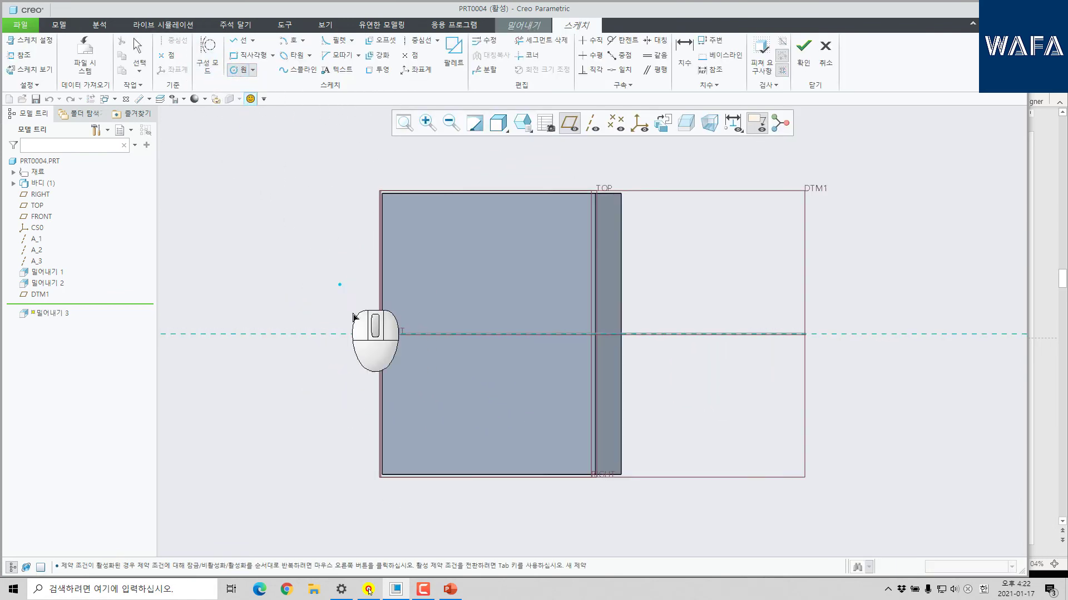
{"action": "left_click", "coordinate": [381, 334]}
{"action": "left_click", "coordinate": [399, 372]}
{"action": "middle_click", "coordinate": [399, 372]}
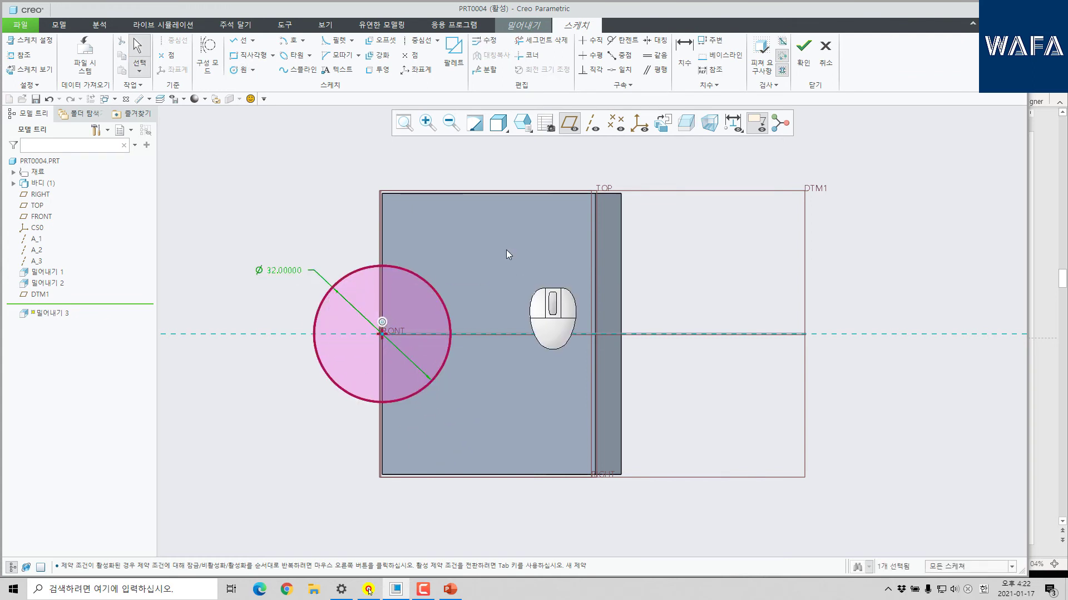
{"action": "mouse_move", "coordinate": [554, 231]}
{"action": "middle_mouse_down"}
{"action": "mouse_move", "coordinate": [589, 176]}
{"action": "mouse_move", "coordinate": [483, 254]}
{"action": "middle_mouse_up"}
{"action": "left_click", "coordinate": [799, 53]}
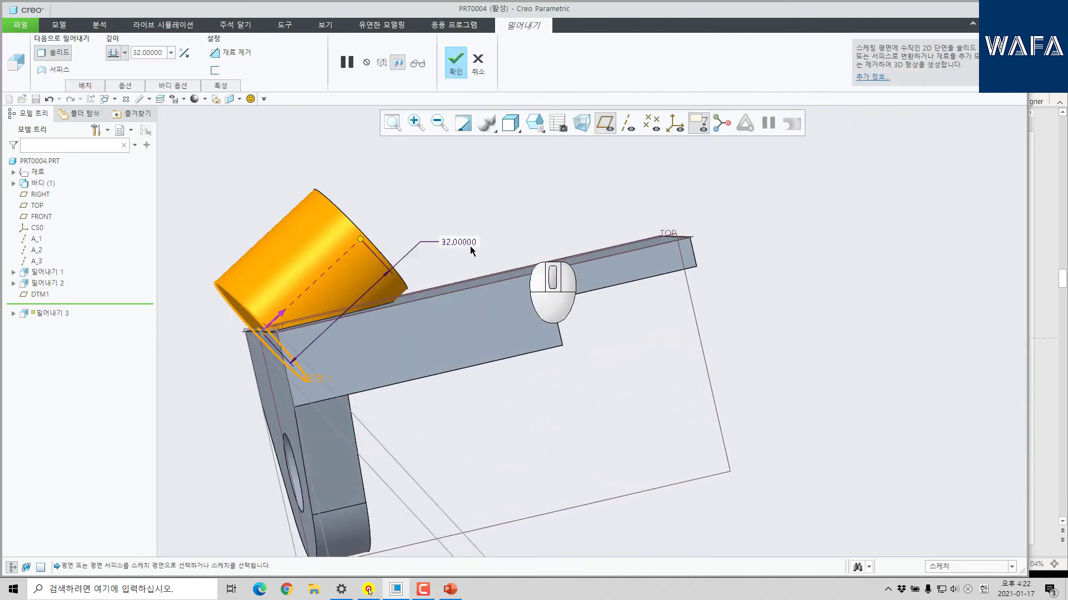
Extrude the circle as a material-removing cut, passing through all on both sides of the inclined plane.
{"action": "left_click", "coordinate": [229, 53]}
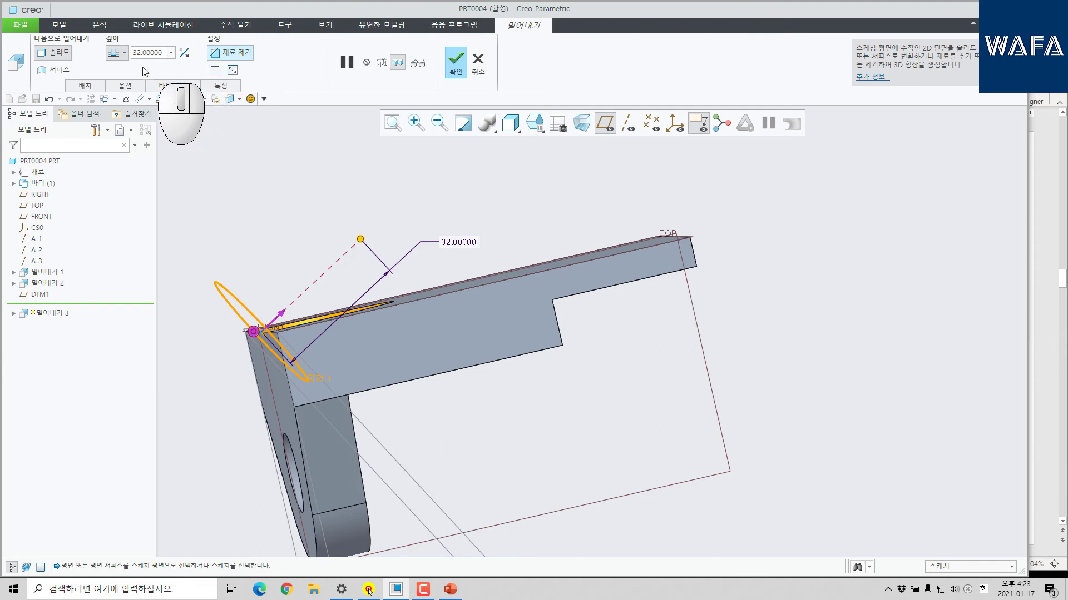
{"action": "left_click", "coordinate": [124, 53]}
{"action": "left_click", "coordinate": [115, 129]}
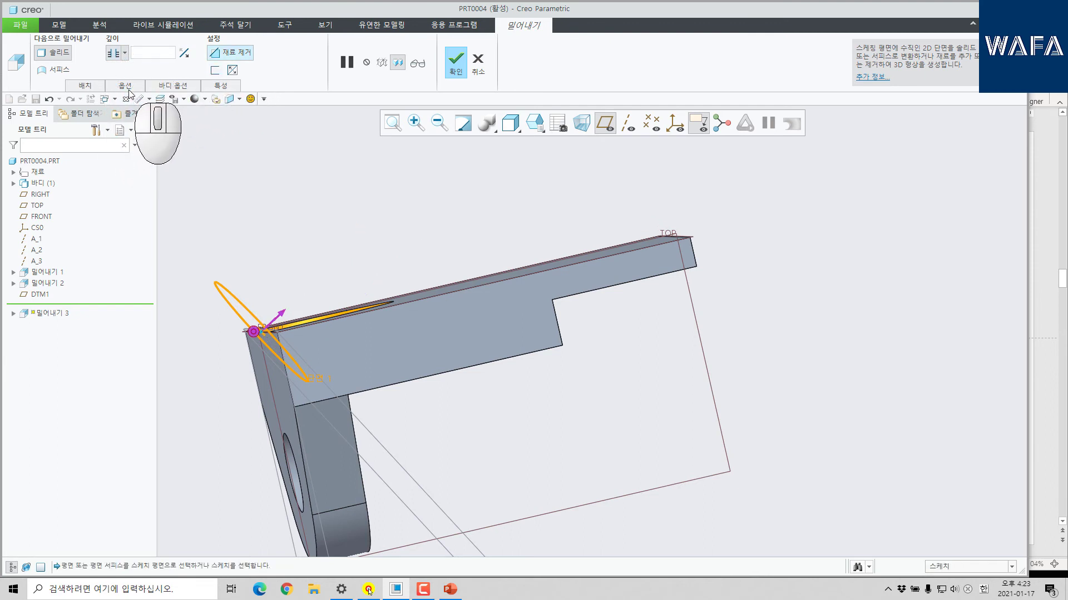
{"action": "left_click", "coordinate": [128, 88]}
{"action": "left_click", "coordinate": [206, 148]}
{"action": "left_click", "coordinate": [349, 227]}
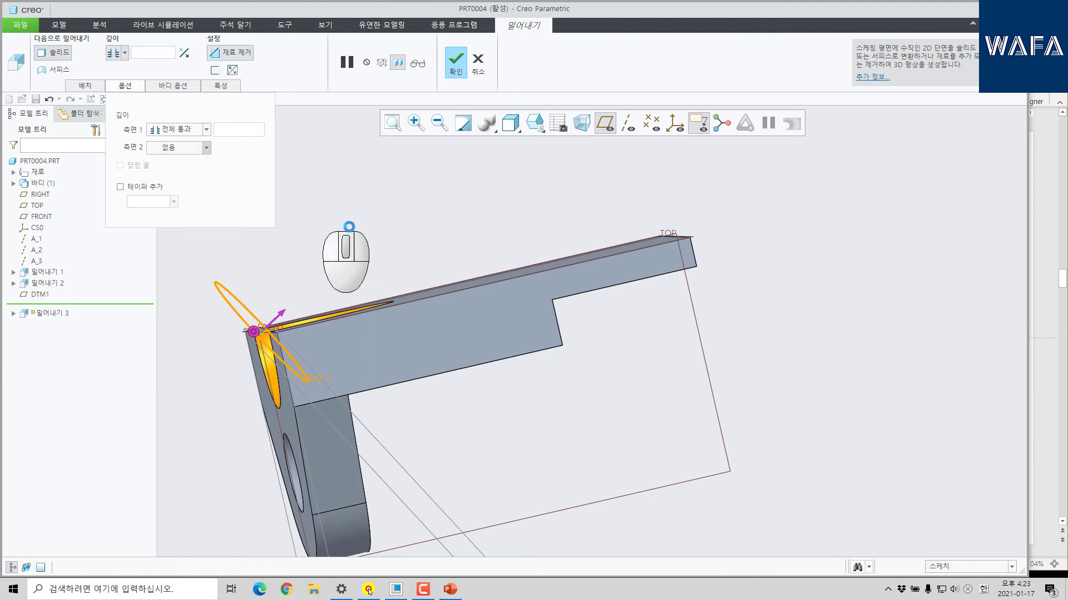
{"action": "middle_click_drag", "start_coordinate": [477, 215], "coordinate": [506, 241]}
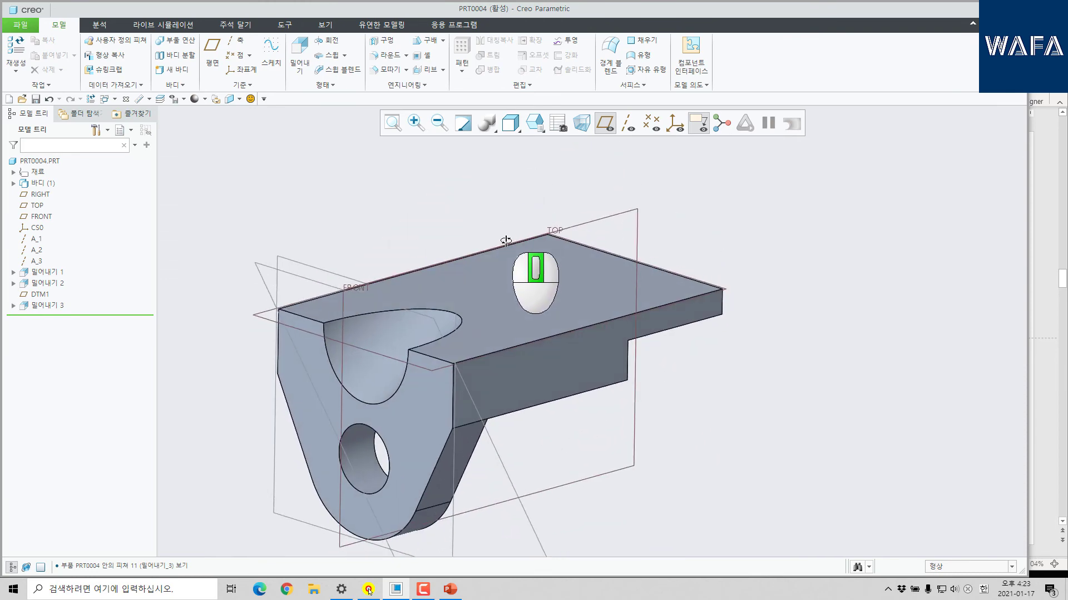
Delete datum plane DTM1 together with the inclined circular cut that depends on it.
{"action": "left_click", "coordinate": [38, 294]}
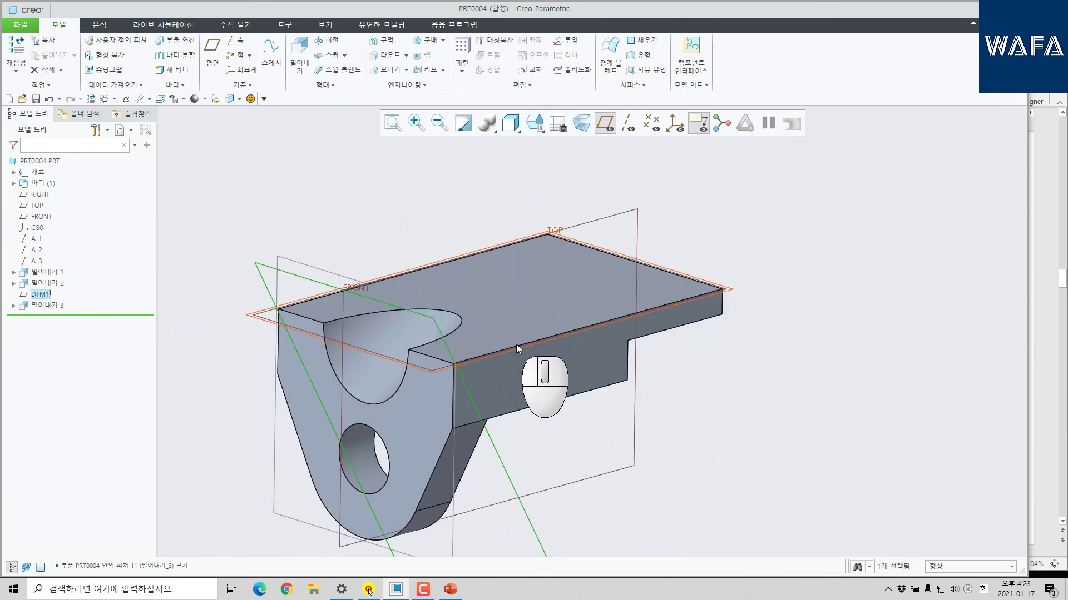
{"action": "key", "text": "Delete"}
{"action": "left_click", "coordinate": [495, 328]}
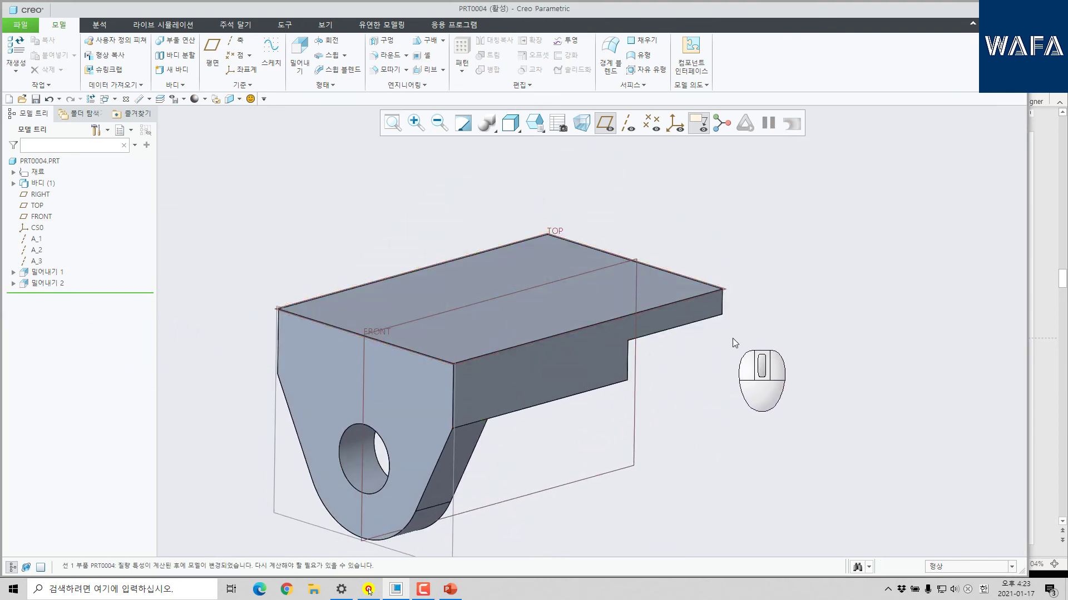
Start a Revolve sketch on the FRONT plane and turn off the datum plane display.
{"action": "middle_click_drag", "start_coordinate": [732, 338], "coordinate": [330, 255]}
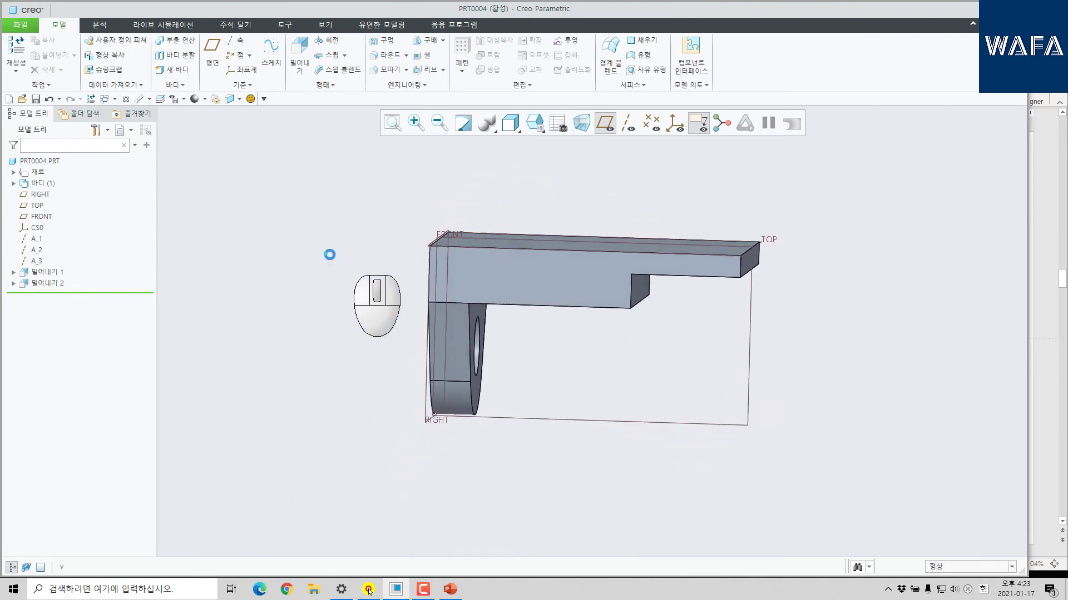
{"action": "scroll", "coordinate": [489, 179], "scroll_direction": "up", "scroll_amount": 3}
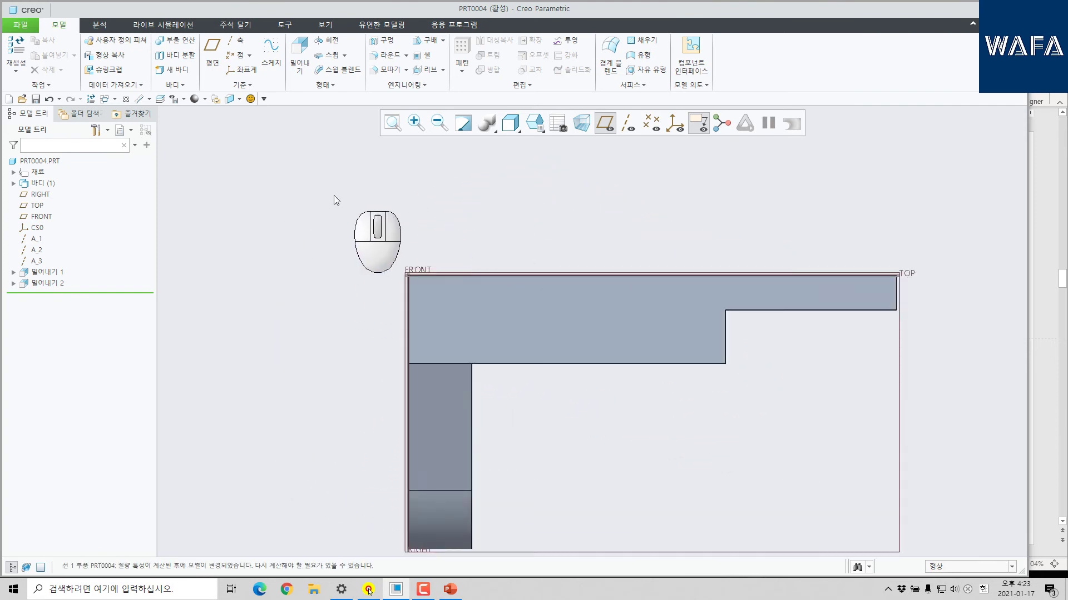
{"action": "left_click", "coordinate": [323, 41]}
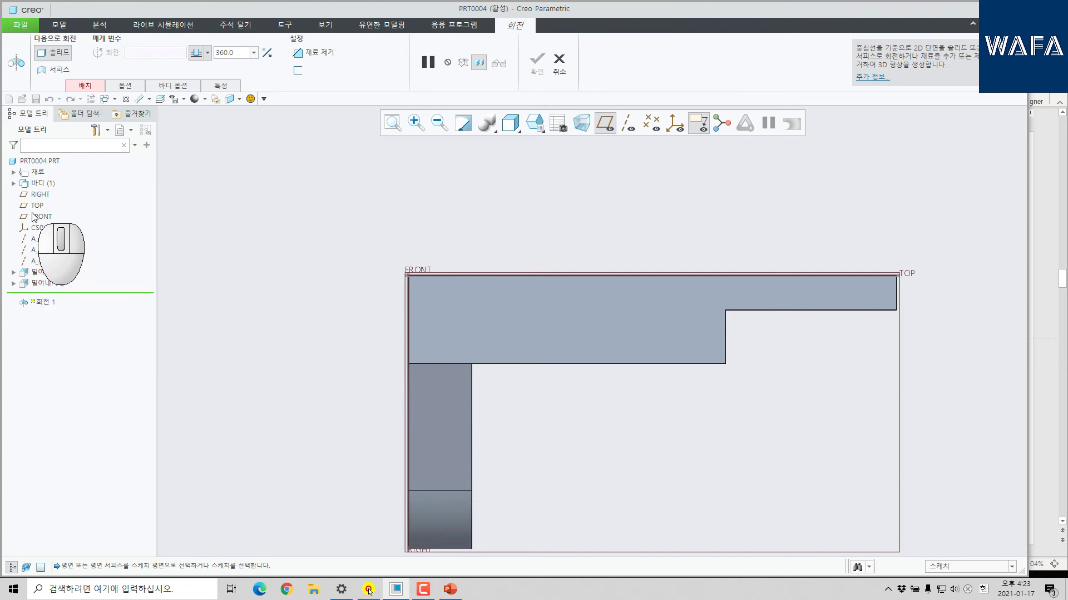
{"action": "left_click", "coordinate": [41, 217]}
{"action": "left_click", "coordinate": [569, 123]}
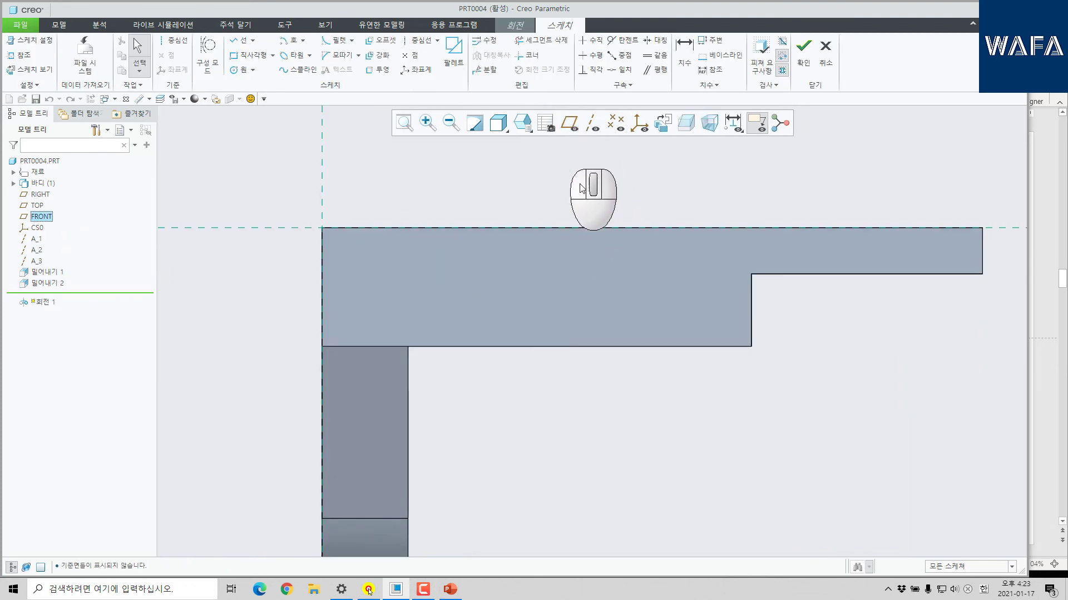
{"action": "scroll", "coordinate": [645, 362], "scroll_direction": "down", "scroll_amount": 3}
Draw an inclined geometry centerline through the plate's upper corner above the lug as the axis of revolution.
{"action": "left_click", "coordinate": [176, 41]}
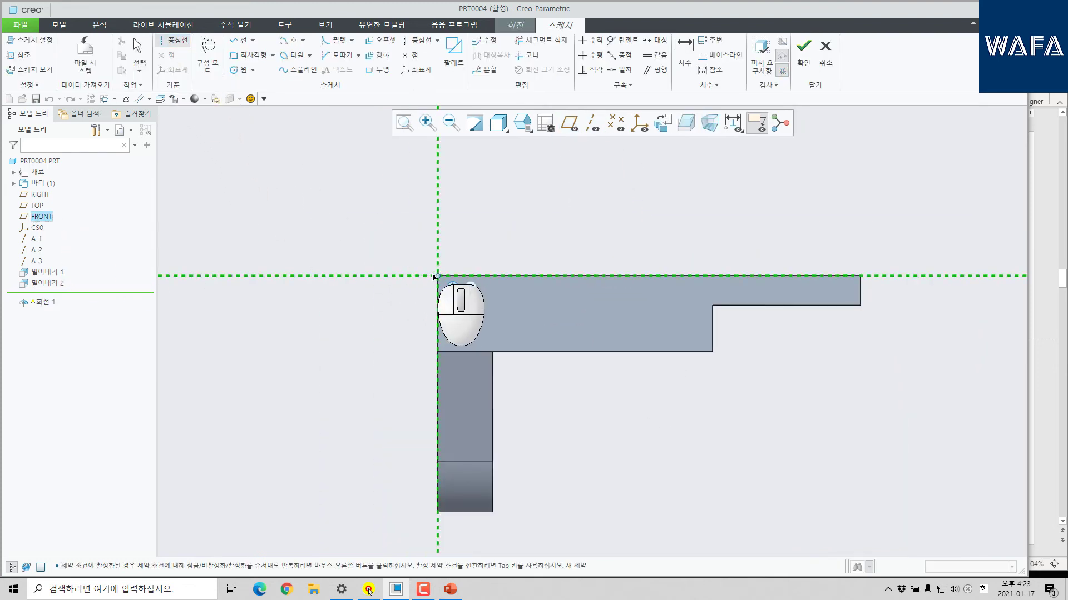
{"action": "left_click", "coordinate": [438, 276]}
{"action": "left_click", "coordinate": [590, 217]}
{"action": "middle_click", "coordinate": [590, 216]}
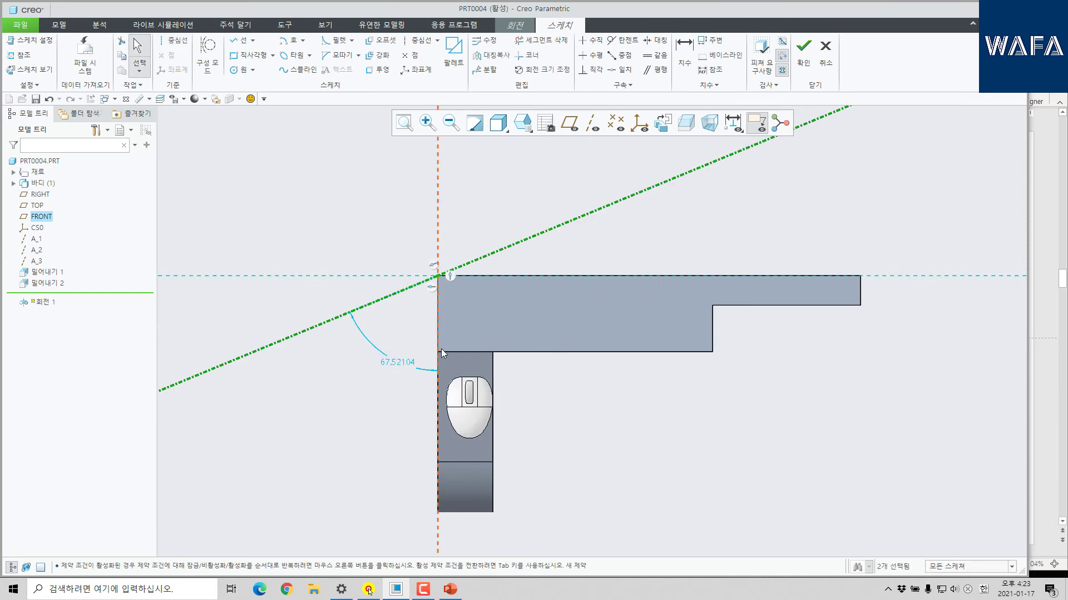
Dimension the angle between the centerline and the plate's top edge and set it to 30 degrees.
{"action": "left_click", "coordinate": [685, 55]}
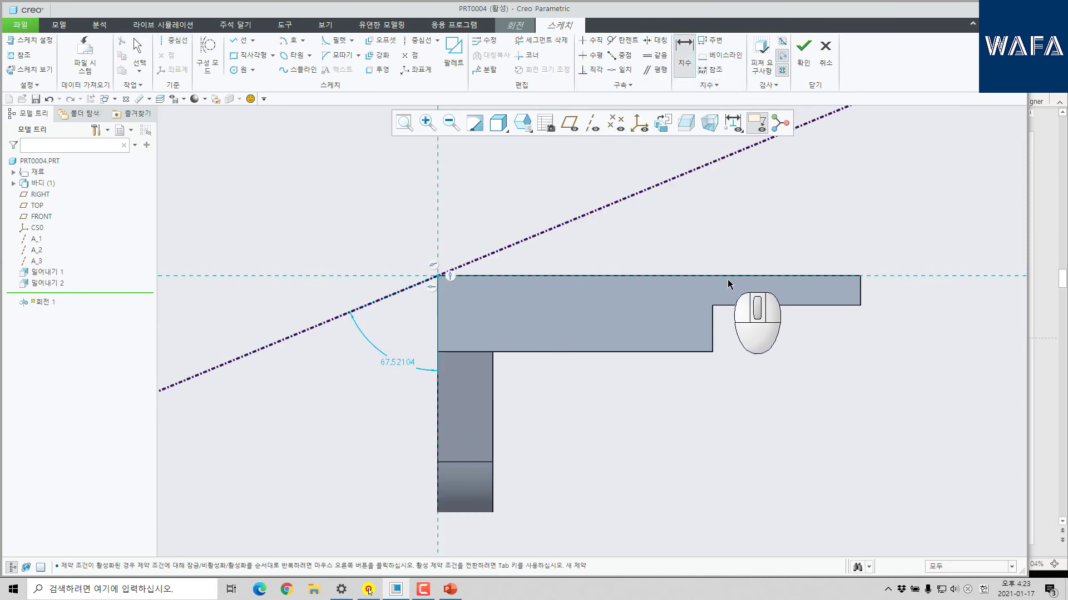
{"action": "left_click", "coordinate": [728, 278]}
{"action": "left_click", "coordinate": [688, 180]}
{"action": "middle_click", "coordinate": [693, 220]}
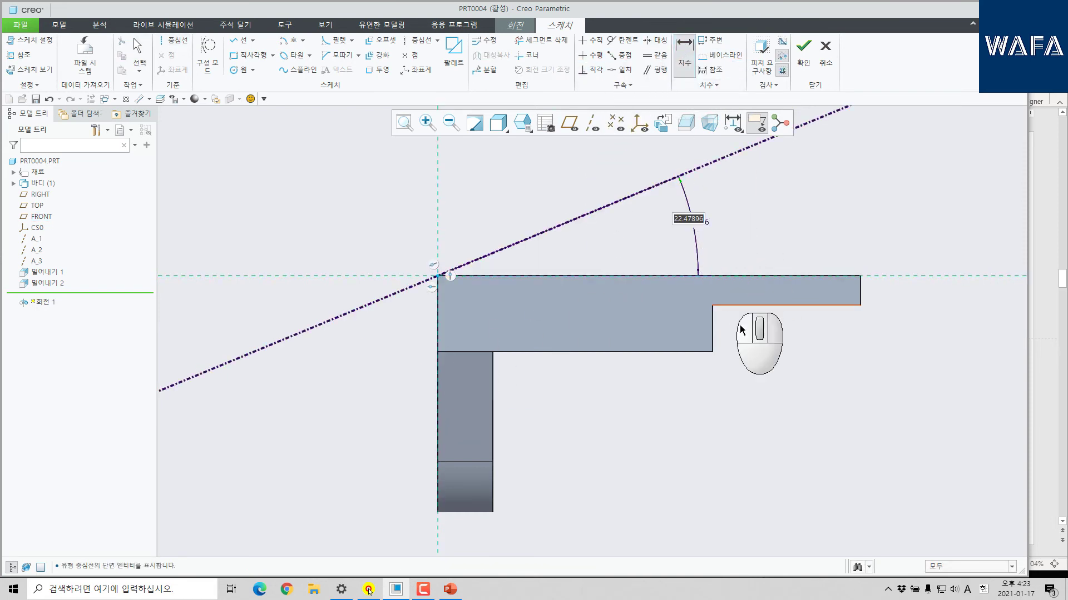
{"action": "type", "text": "30"}
{"action": "key", "text": "Return"}
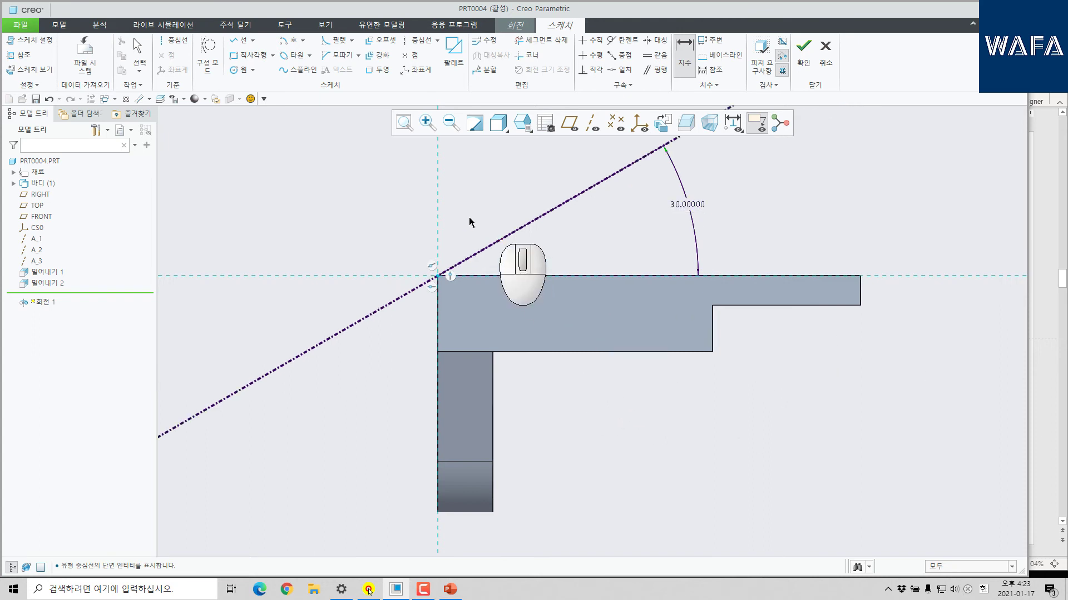
Draw a slanted rectangle with one side on the centerline, from about 7.8 below to 13.8 above the plate's top edge, and a corner on that edge.
{"action": "scroll", "coordinate": [468, 233], "scroll_direction": "up", "scroll_amount": 3}
{"action": "middle_click", "coordinate": [573, 276]}
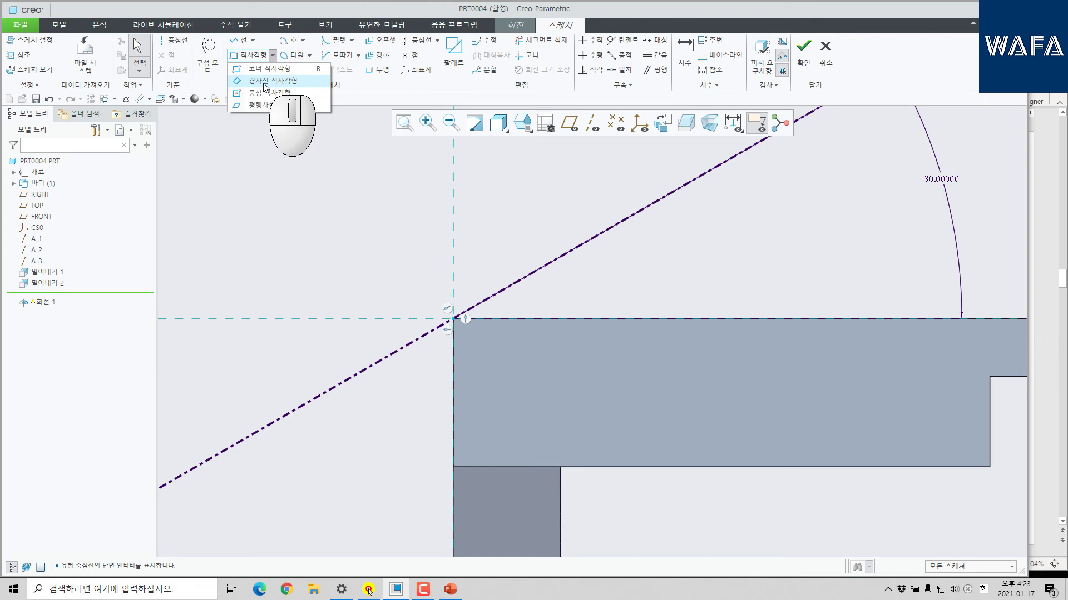
{"action": "left_click", "coordinate": [265, 82]}
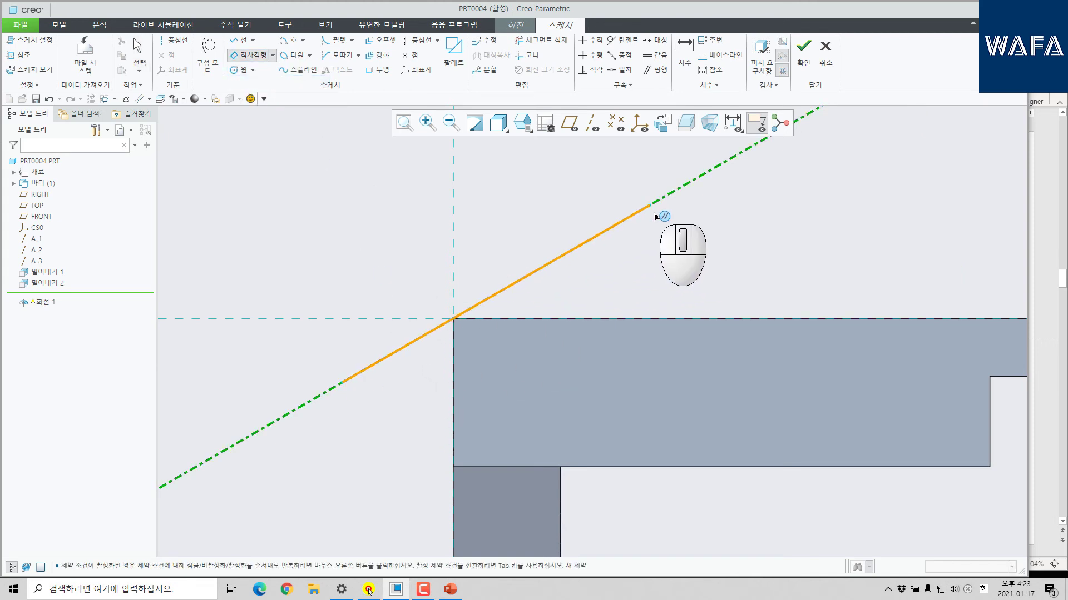
{"action": "left_click", "coordinate": [651, 206]}
{"action": "left_click", "coordinate": [713, 320]}
{"action": "middle_click", "coordinate": [695, 269]}
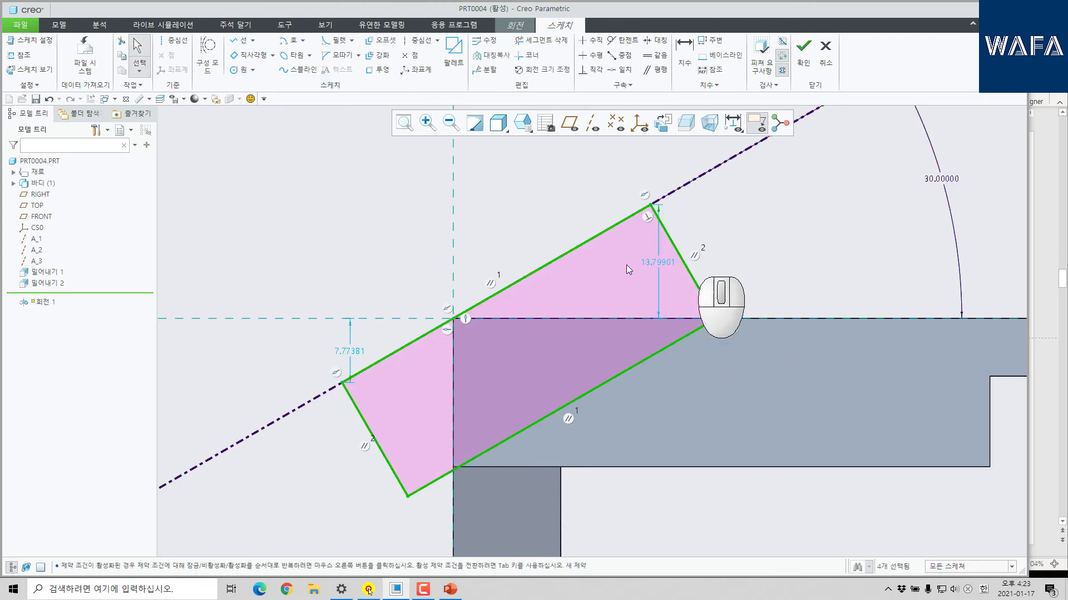
Make the rectangle's lower corner coincident with the vertical reference and set its diameter dimension about the centerline to 32.
{"action": "scroll", "coordinate": [779, 287], "scroll_direction": "down", "scroll_amount": 2}
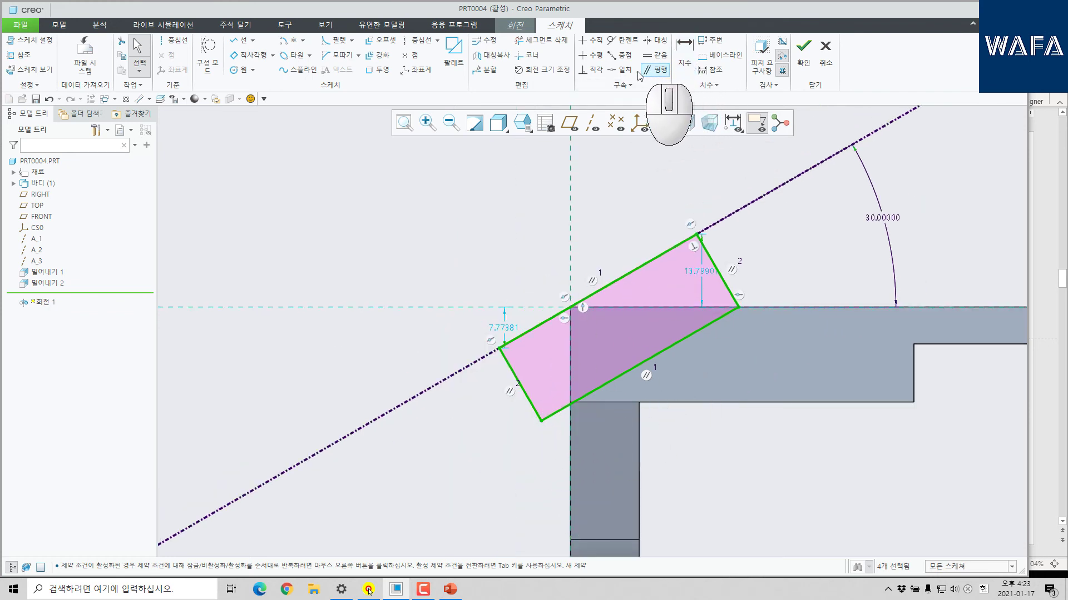
{"action": "left_click", "coordinate": [620, 70]}
{"action": "left_click", "coordinate": [541, 424]}
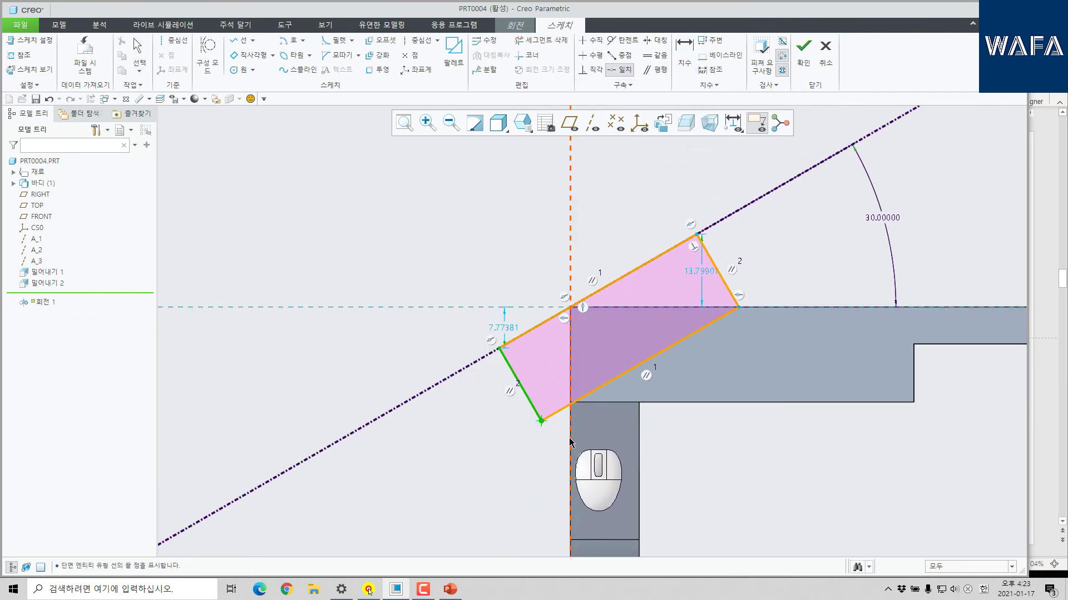
{"action": "left_click", "coordinate": [570, 436]}
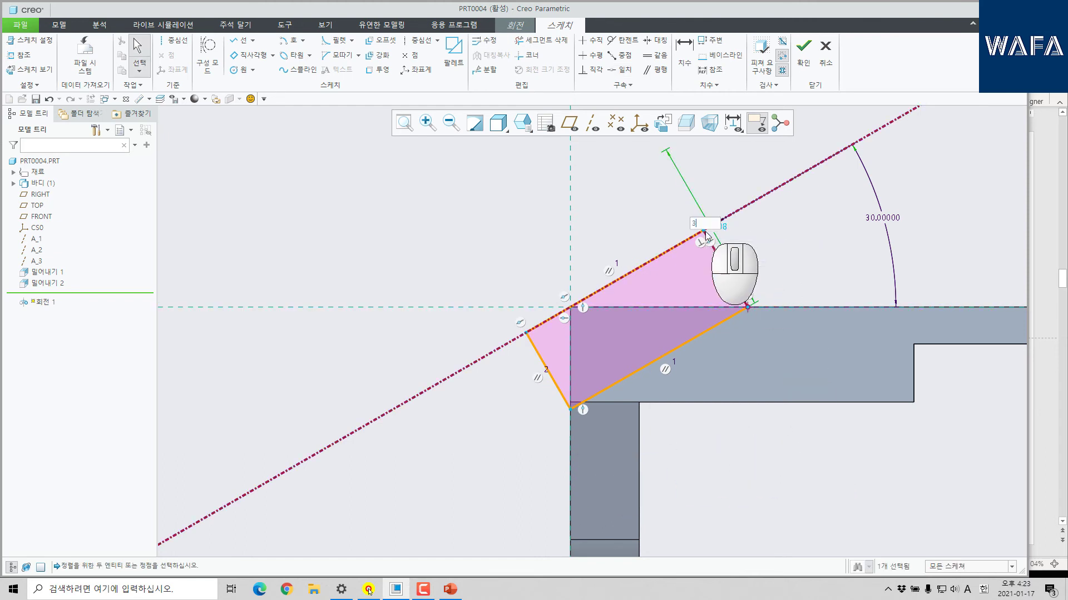
Finish the sketch and revolve it 360 degrees with material removed to cut the inclined round recess.
{"action": "mouse_move", "coordinate": [567, 412]}
{"action": "middle_mouse_down"}
{"action": "mouse_move", "coordinate": [587, 449]}
{"action": "mouse_move", "coordinate": [604, 396]}
{"action": "middle_mouse_up"}
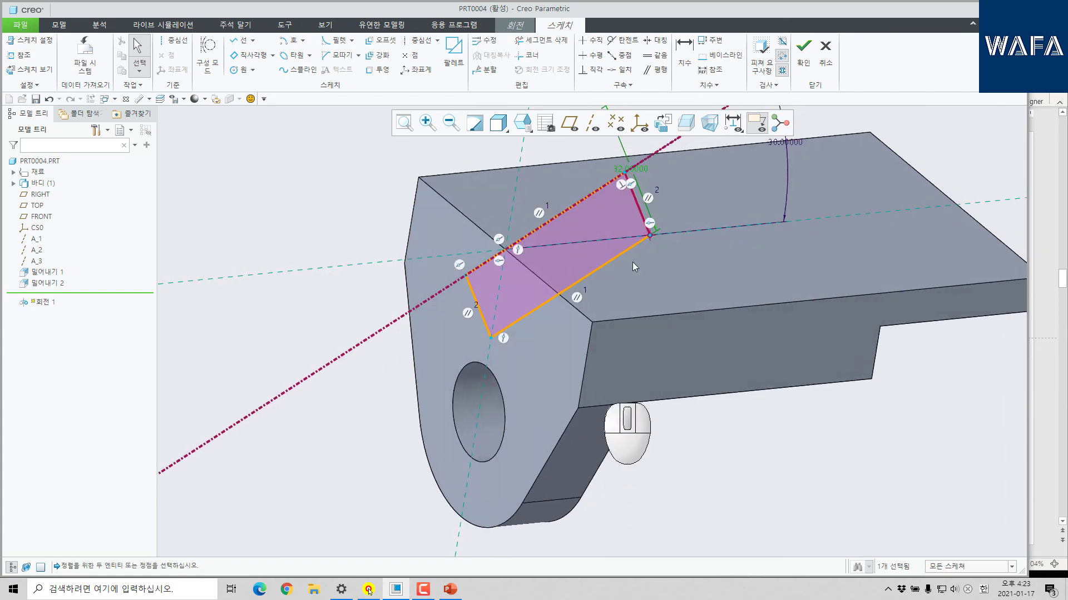
{"action": "left_click", "coordinate": [804, 50]}
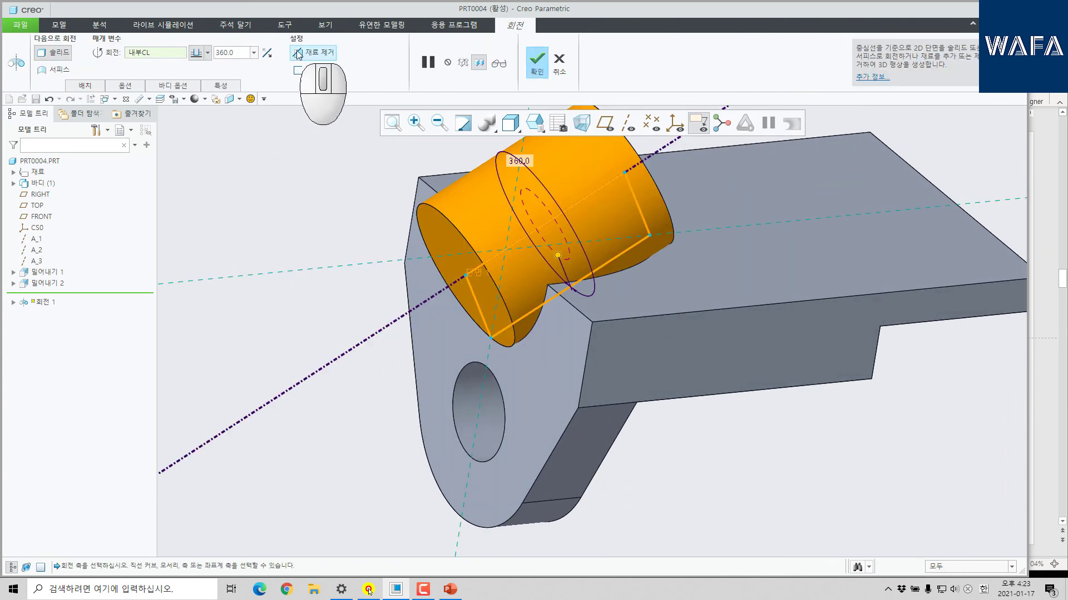
{"action": "middle_click", "coordinate": [305, 398]}
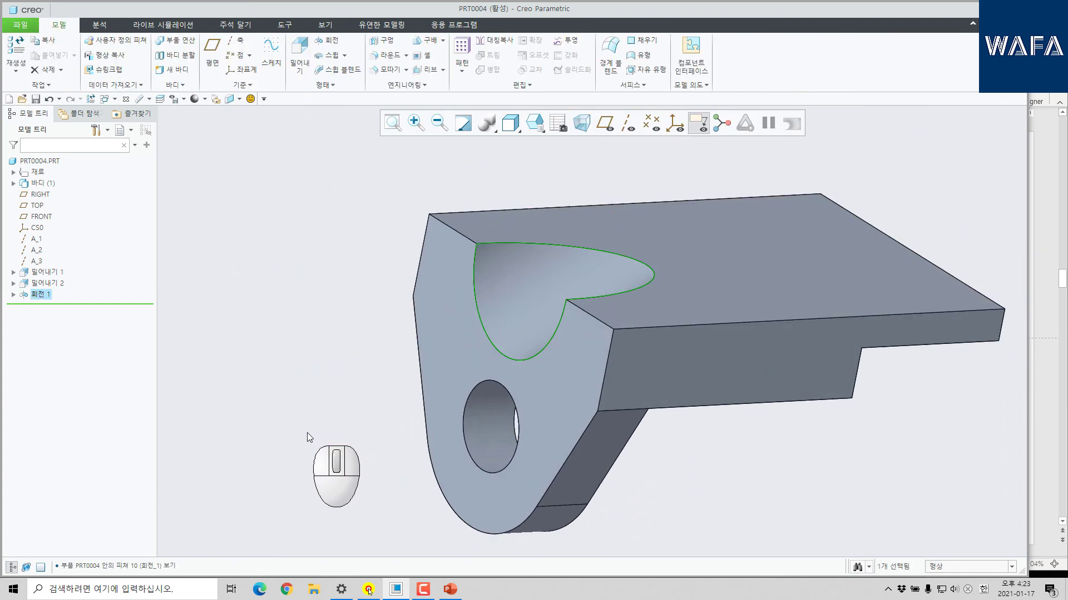
Start a Round on the inner corner edge of the step beneath the plate.
{"action": "middle_click_drag", "start_coordinate": [316, 409], "coordinate": [450, 365]}
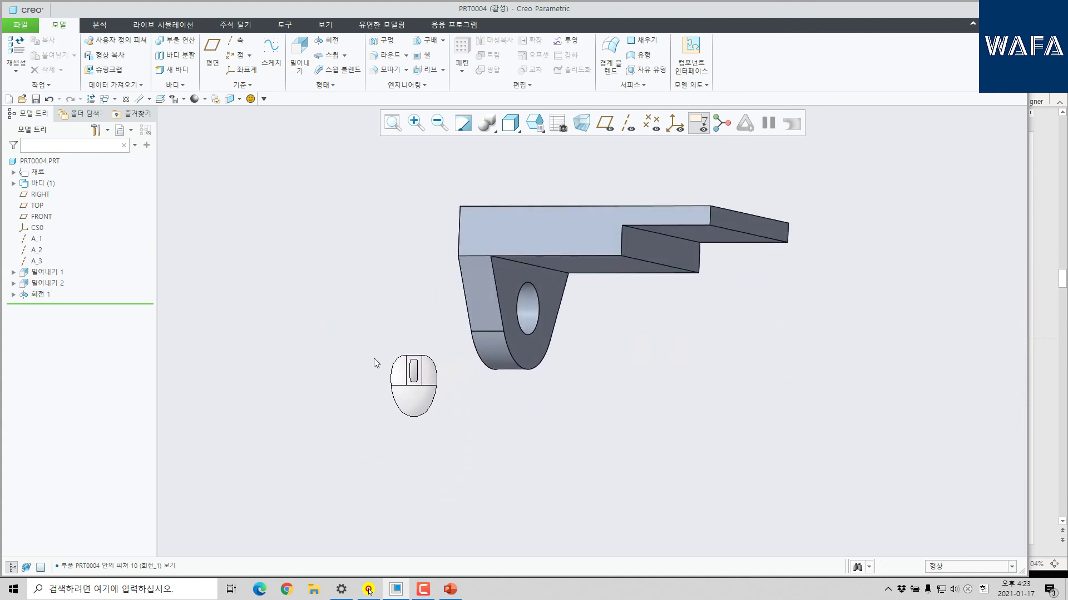
{"action": "left_click", "coordinate": [395, 58]}
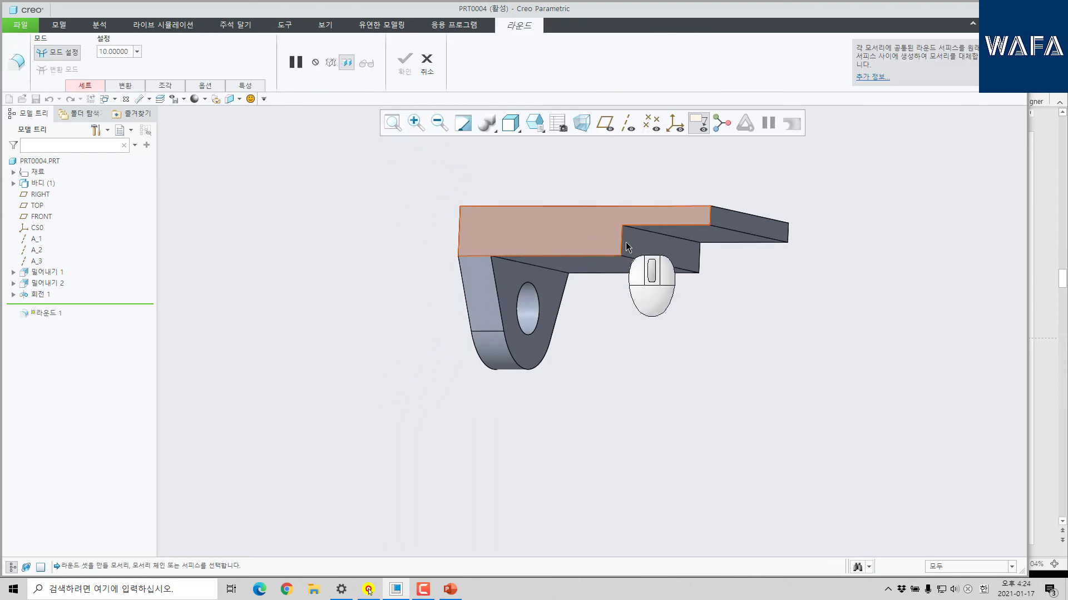
{"action": "left_click", "coordinate": [659, 239]}
{"action": "left_click", "coordinate": [735, 225]}
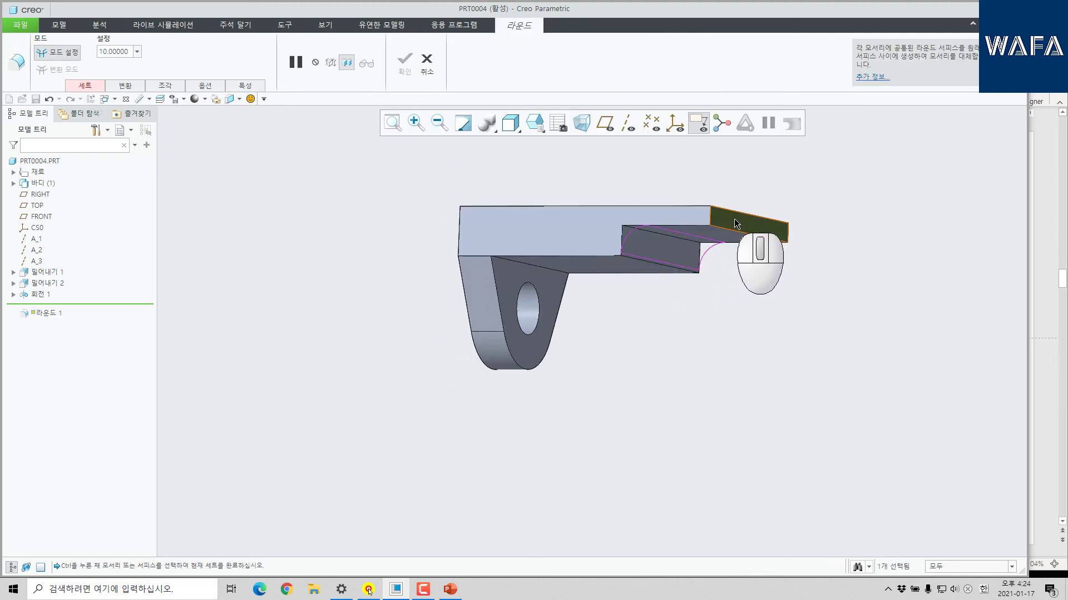
{"action": "left_click", "coordinate": [84, 85]}
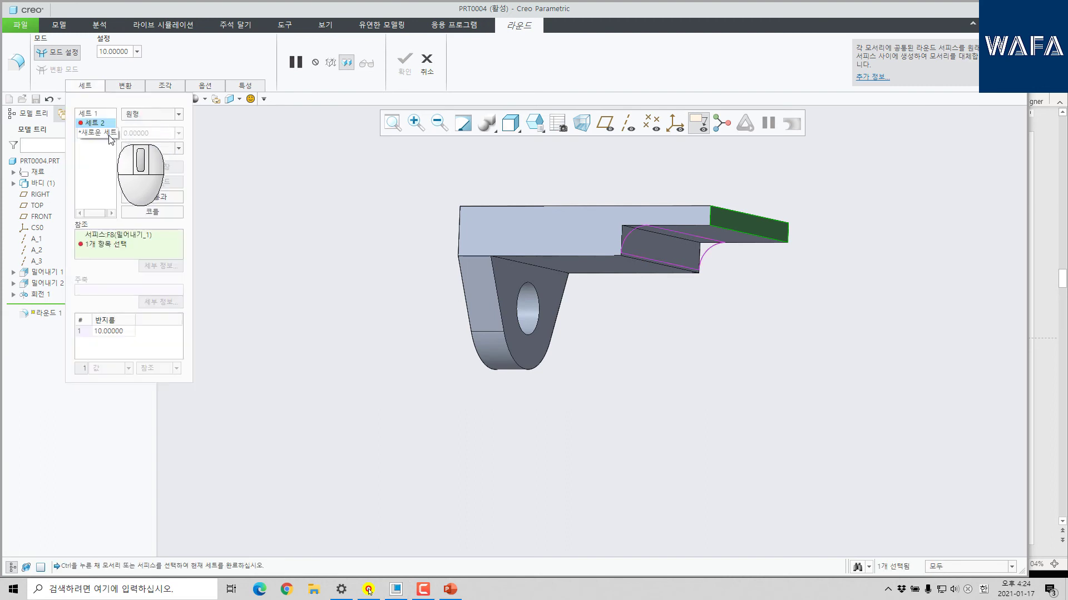
{"action": "right_click", "coordinate": [102, 129]}
{"action": "left_click", "coordinate": [118, 139]}
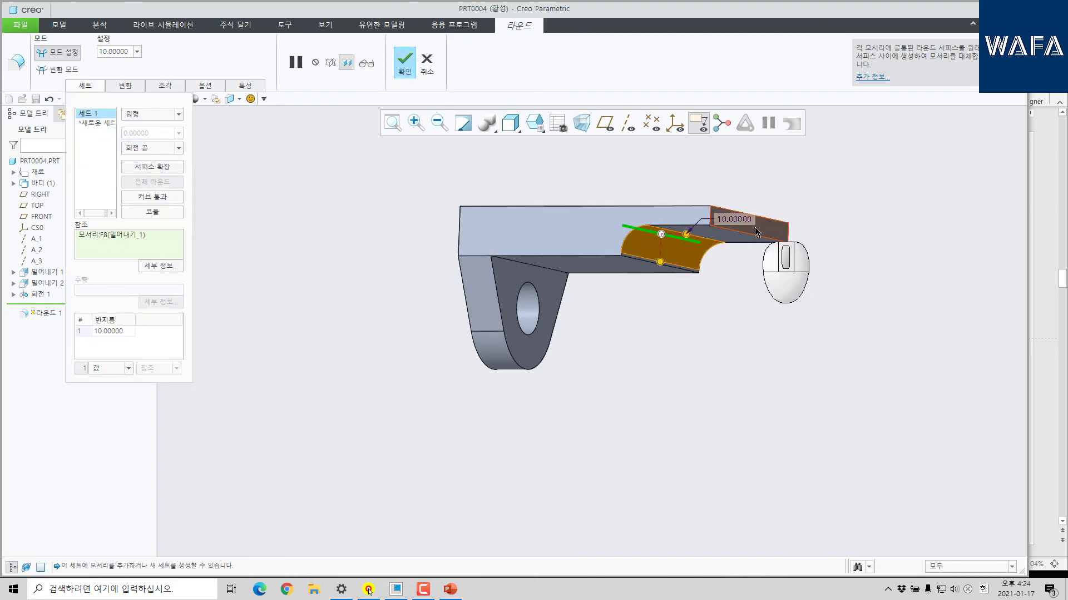
Set the round radius to 5, add the plate's two long upper edges to the same set and complete the round.
{"action": "double_click", "coordinate": [740, 220]}
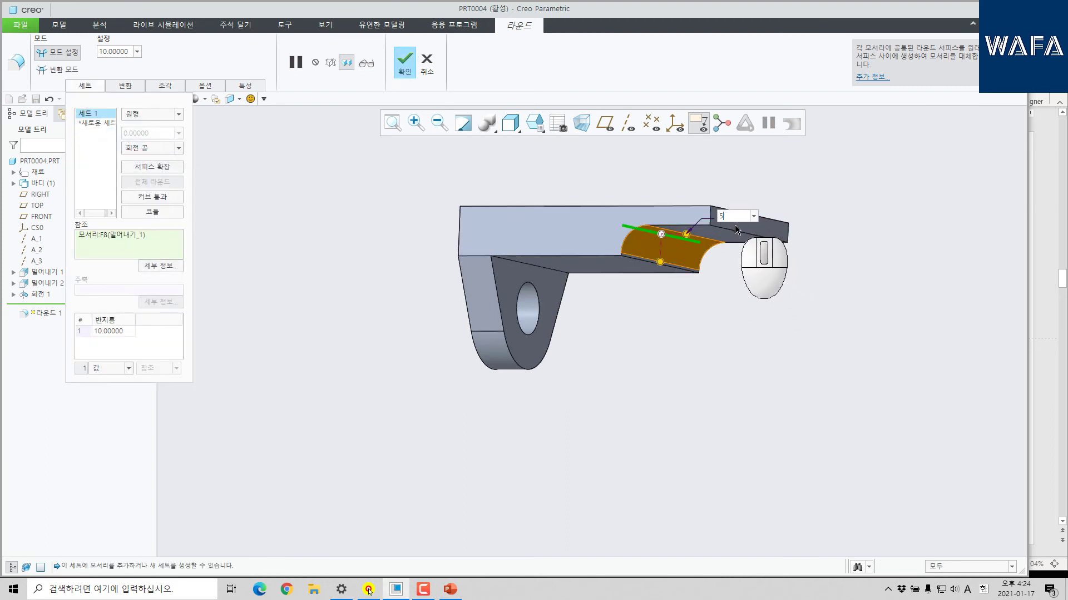
{"action": "middle_click", "coordinate": [736, 230]}
{"action": "key", "text": "ctrl+e"}
{"action": "middle_click_drag", "start_coordinate": [862, 238], "coordinate": [784, 354]}
{"action": "left_click", "coordinate": [561, 296], "text": "ctrl"}
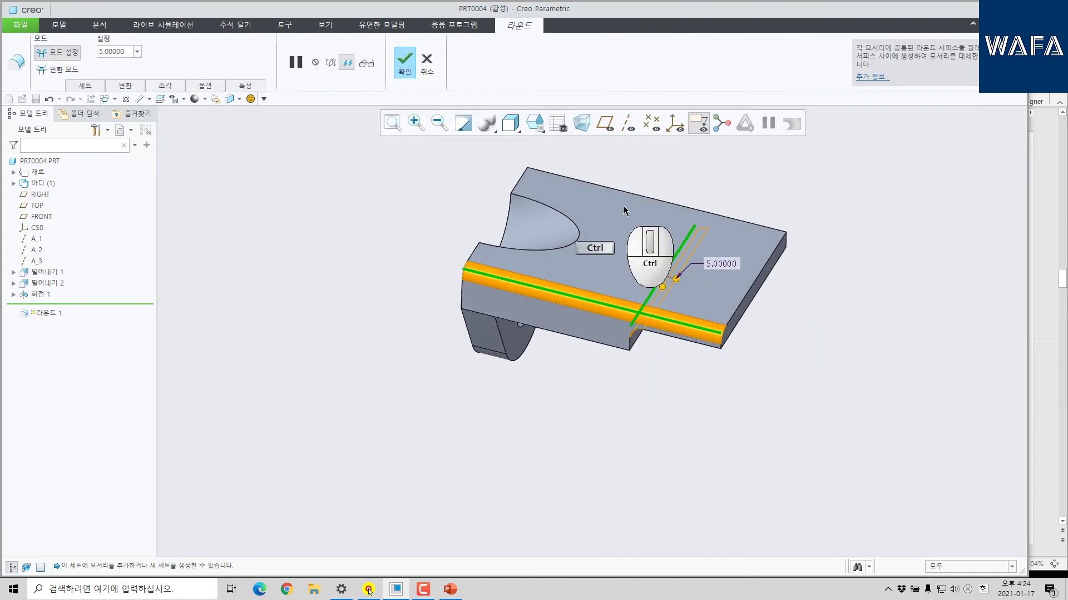
{"action": "left_click", "coordinate": [612, 192], "text": "ctrl"}
{"action": "middle_click", "coordinate": [856, 338]}
{"action": "left_click", "coordinate": [856, 342]}
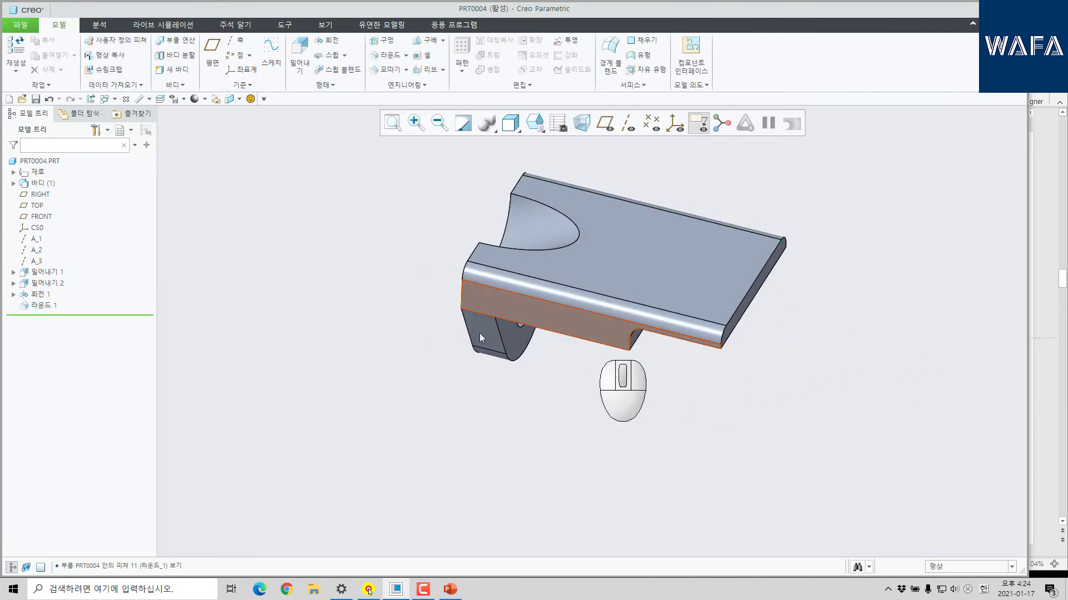
Start an Extrude sketch on the plate's top face, add FRONT as a reference and draw a horizontal centerline along it.
{"action": "left_click", "coordinate": [301, 44]}
{"action": "middle_click_drag", "start_coordinate": [618, 257], "coordinate": [792, 374]}
{"action": "left_click", "coordinate": [792, 374]}
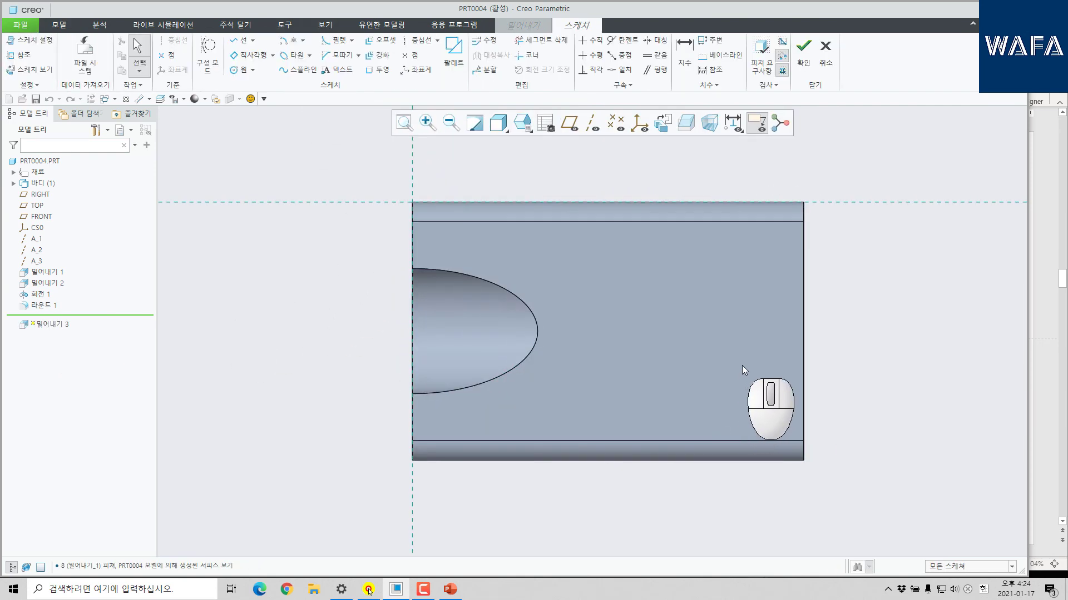
{"action": "left_click", "coordinate": [41, 216]}
{"action": "left_click", "coordinate": [421, 41]}
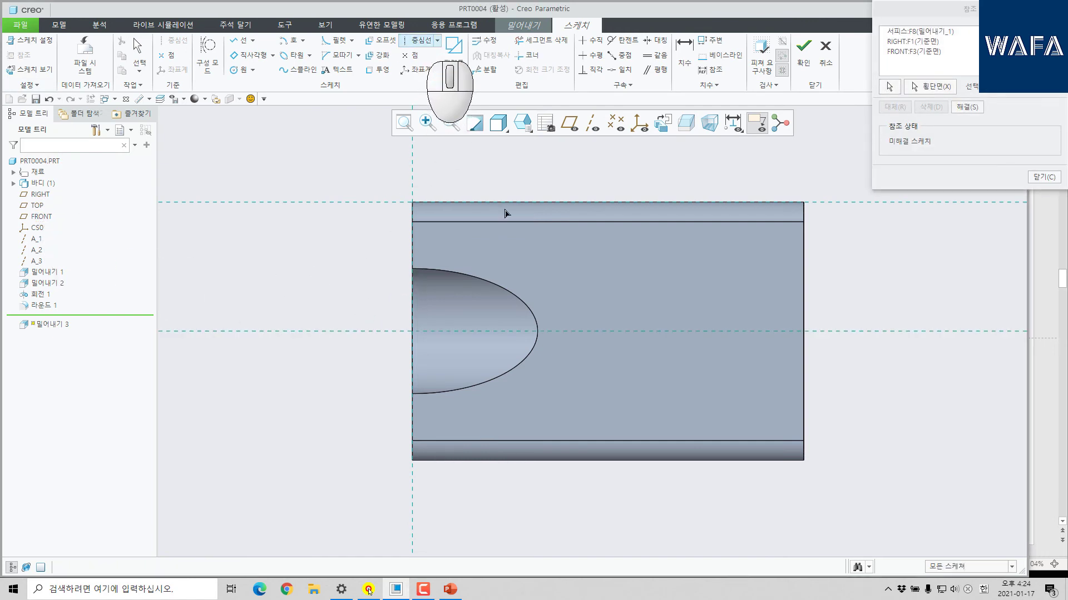
{"action": "left_click", "coordinate": [495, 332]}
{"action": "middle_click", "coordinate": [973, 361]}
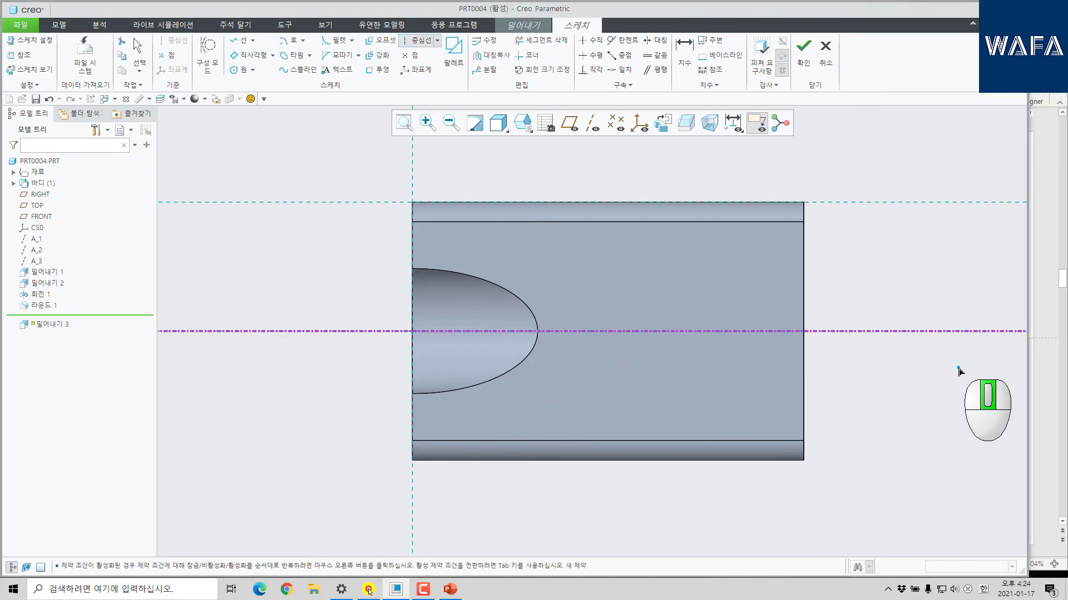
Sketch two equal, horizontally aligned circles about 8.6 in diameter above the centerline and mirror them across it.
{"action": "left_click", "coordinate": [234, 69]}
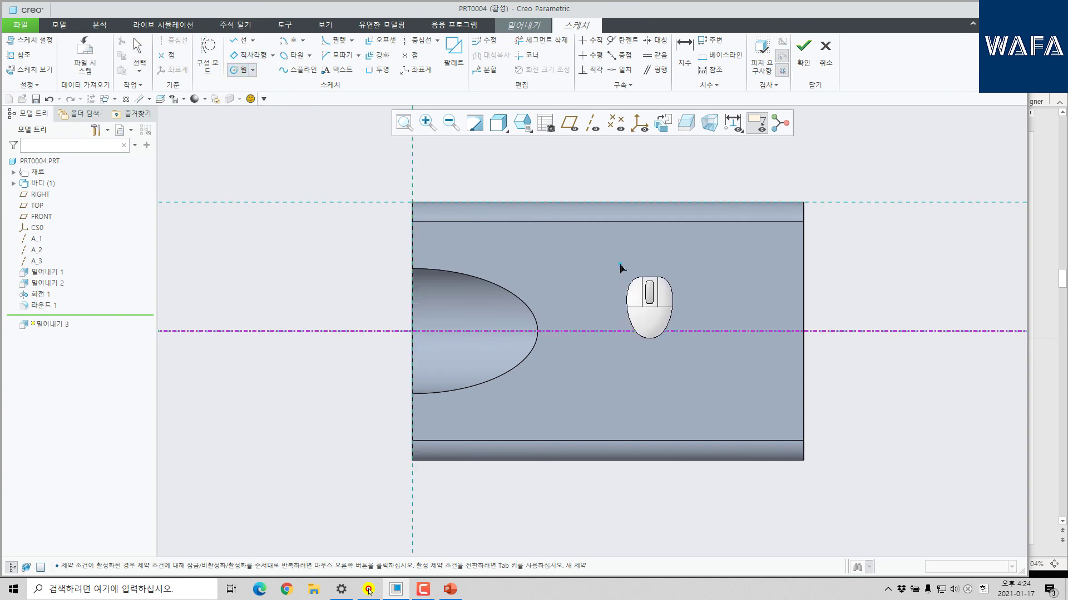
{"action": "left_click", "coordinate": [742, 281]}
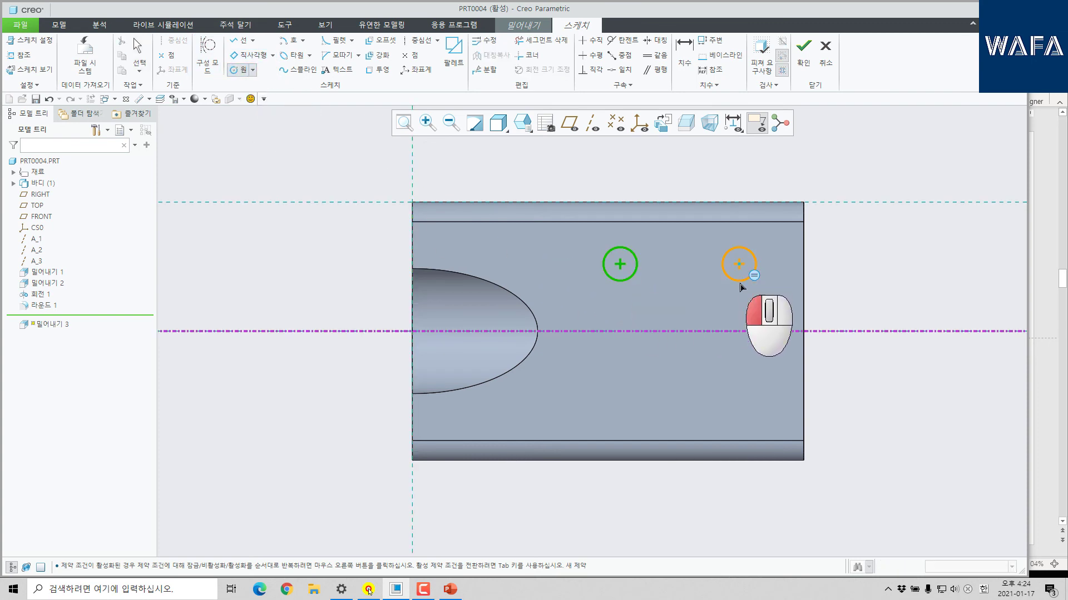
{"action": "middle_click", "coordinate": [770, 297]}
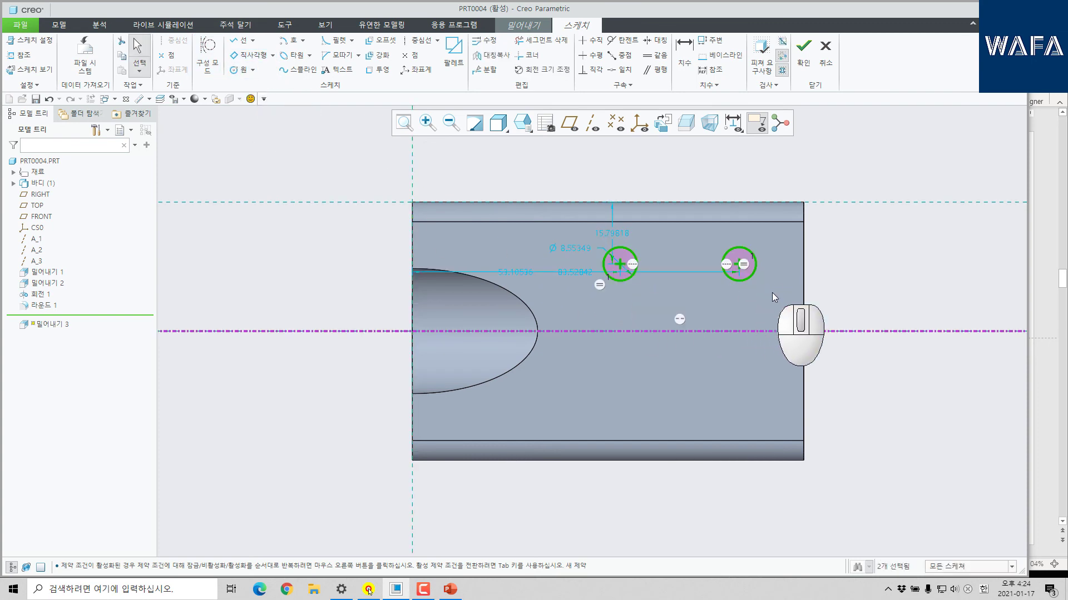
{"action": "left_click", "coordinate": [489, 55]}
{"action": "left_click", "coordinate": [610, 332]}
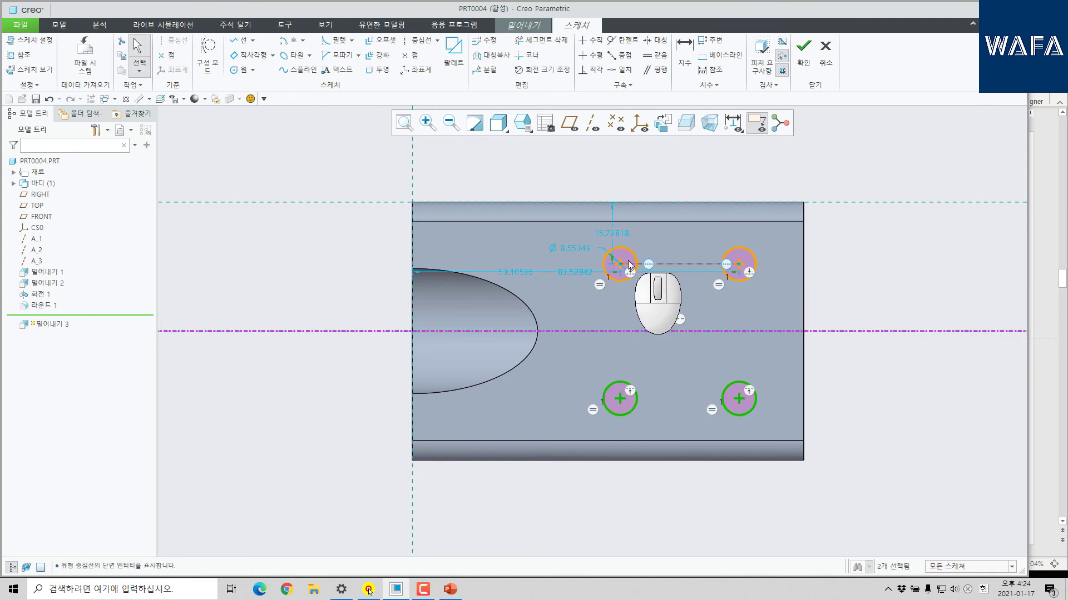
Set the diameter of the four equal circles to 12.
{"action": "double_click", "coordinate": [567, 248]}
{"action": "type", "text": "12"}
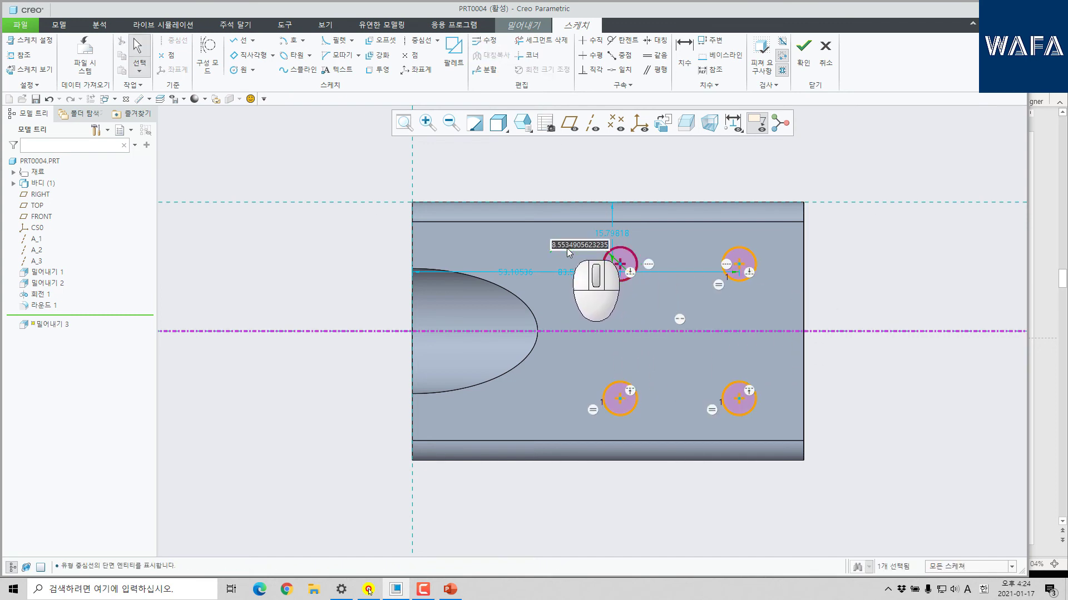
{"action": "key", "text": "Return"}
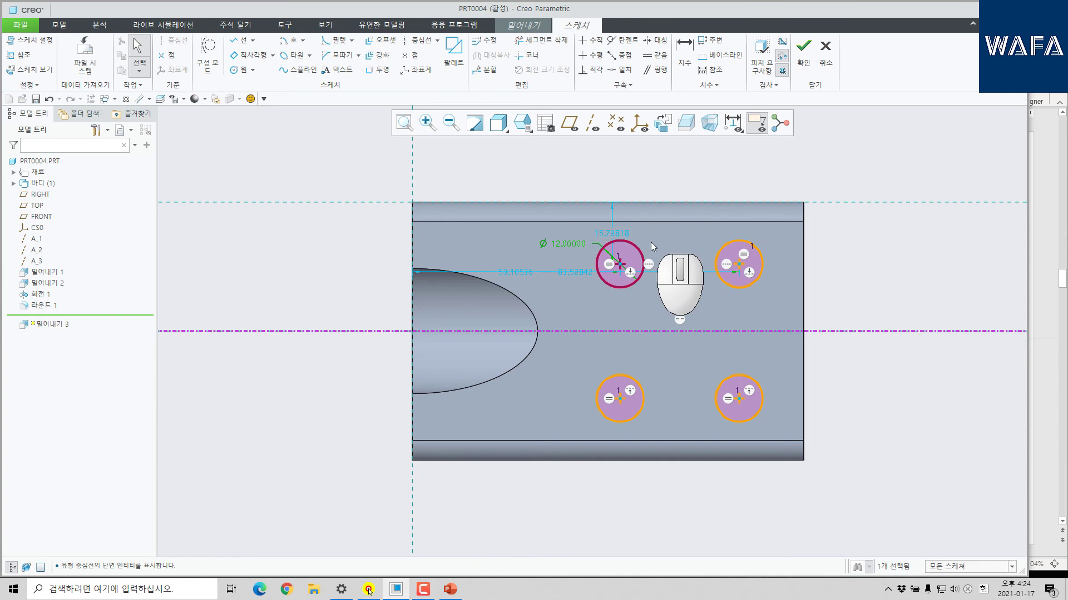
Dimension the vertical distance between the centers of the two outer circles and set it to 28.
{"action": "left_click", "coordinate": [691, 50]}
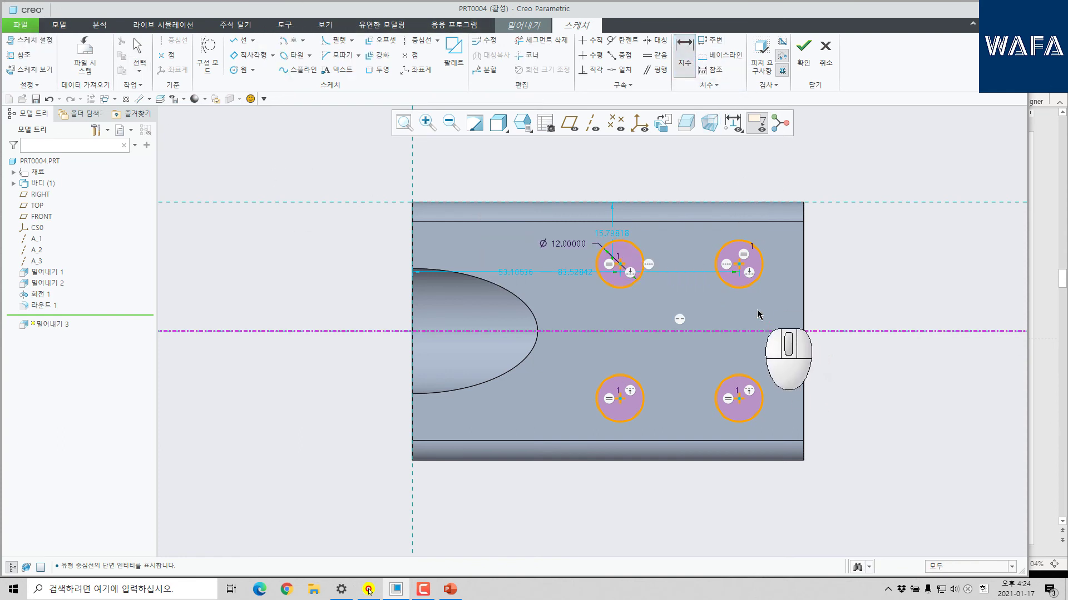
{"action": "left_click", "coordinate": [754, 281]}
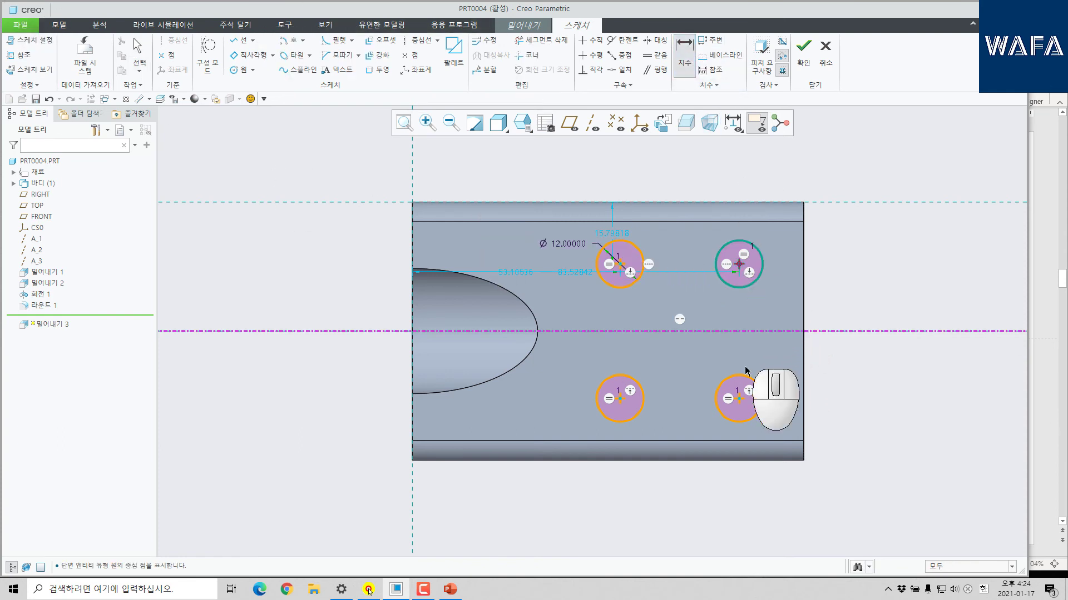
{"action": "left_click", "coordinate": [740, 400]}
{"action": "middle_click", "coordinate": [871, 362]}
{"action": "key", "text": "Return"}
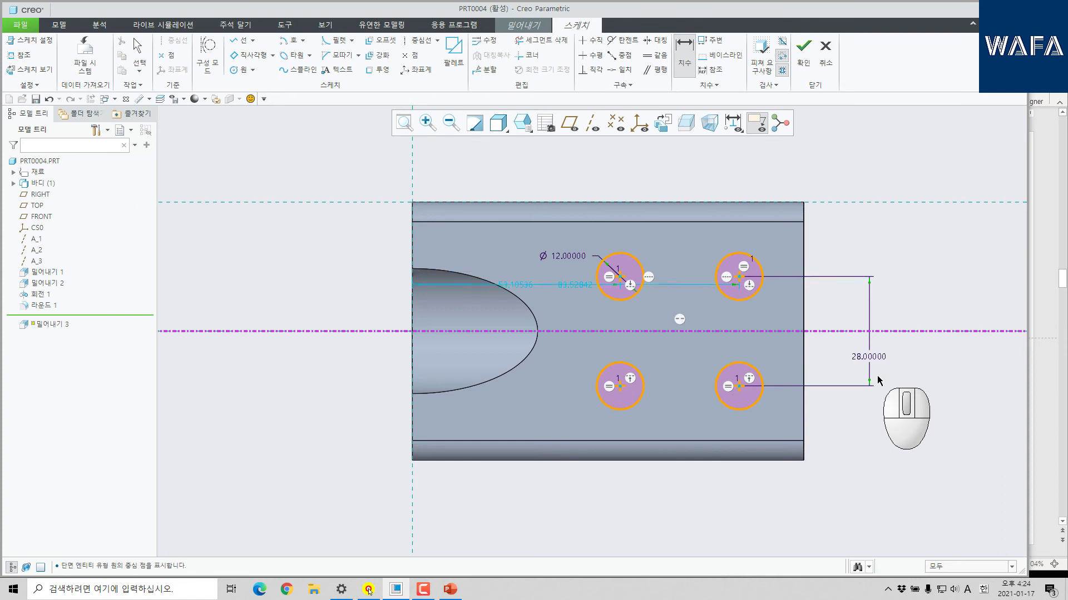
Dimension the inner circles 51 from the vertical reference and set the horizontal spacing between circle centers to 33.
{"action": "left_click", "coordinate": [413, 503]}
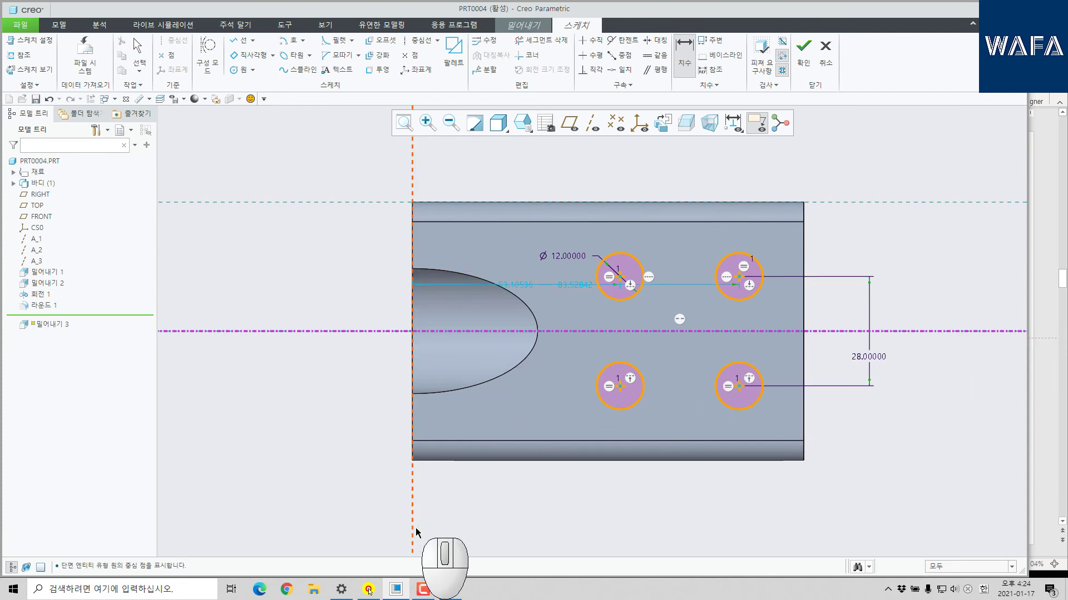
{"action": "left_click", "coordinate": [621, 392]}
{"action": "middle_click", "coordinate": [517, 505]}
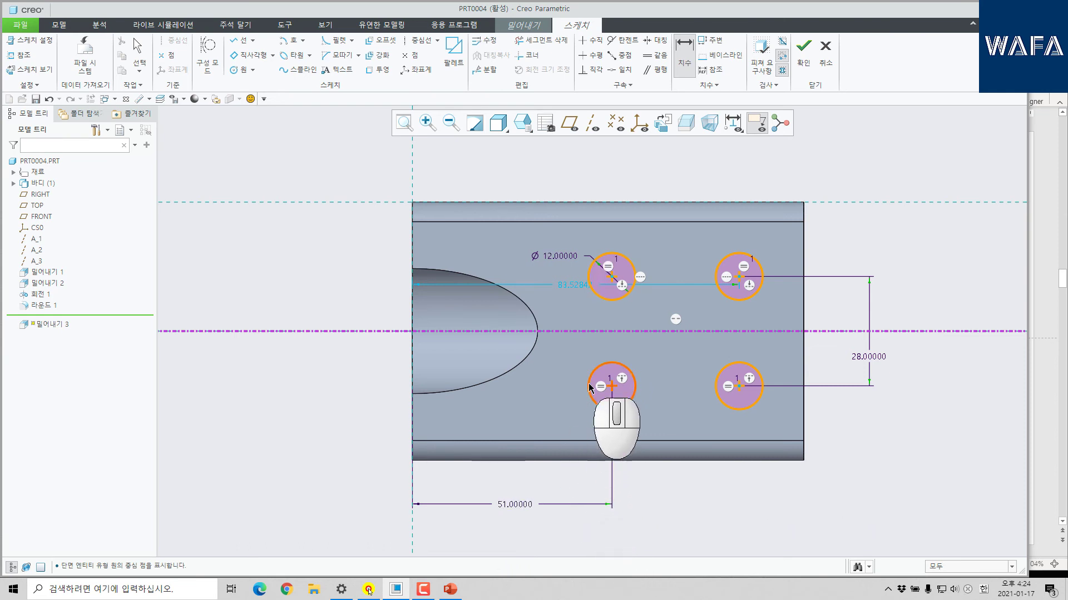
{"action": "left_click", "coordinate": [621, 401]}
{"action": "left_click", "coordinate": [740, 411]}
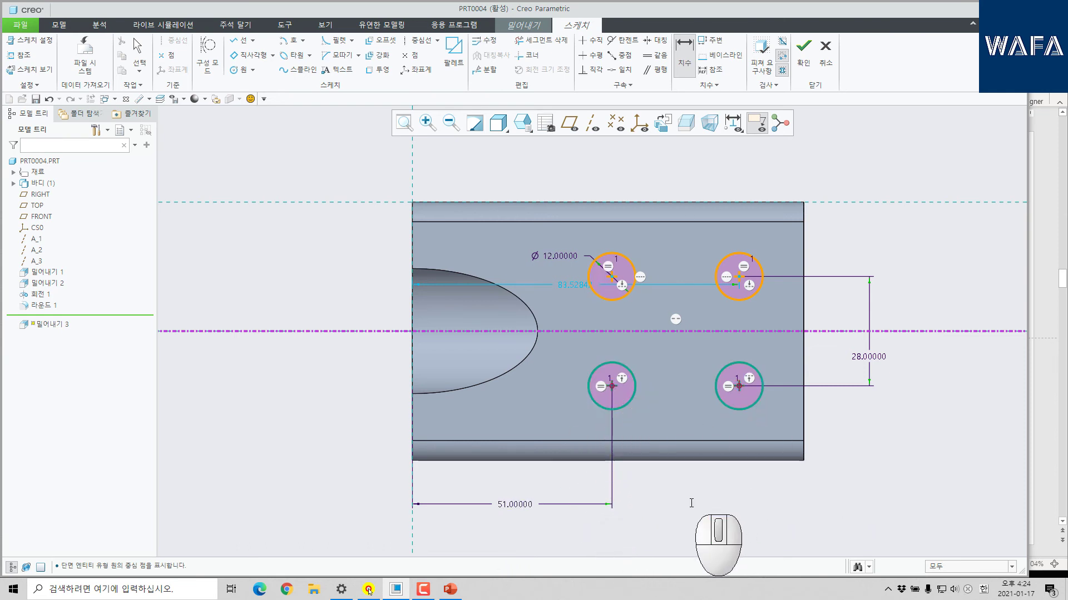
{"action": "middle_click", "coordinate": [690, 505]}
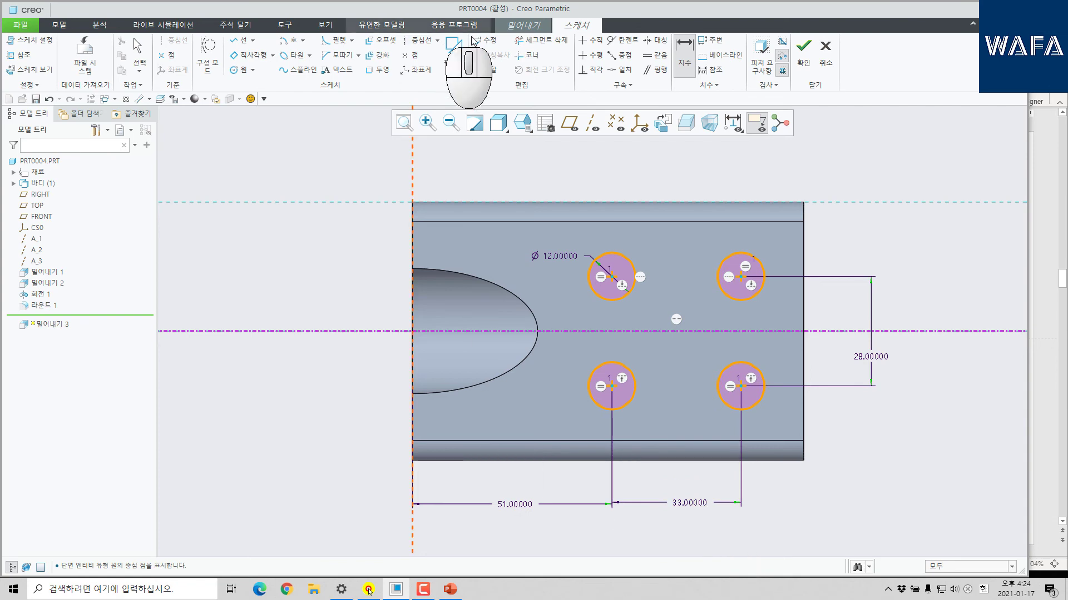
Cut the four circles through the plate as holes with a material-removing extrude and restore the default view.
{"action": "left_click", "coordinate": [802, 54]}
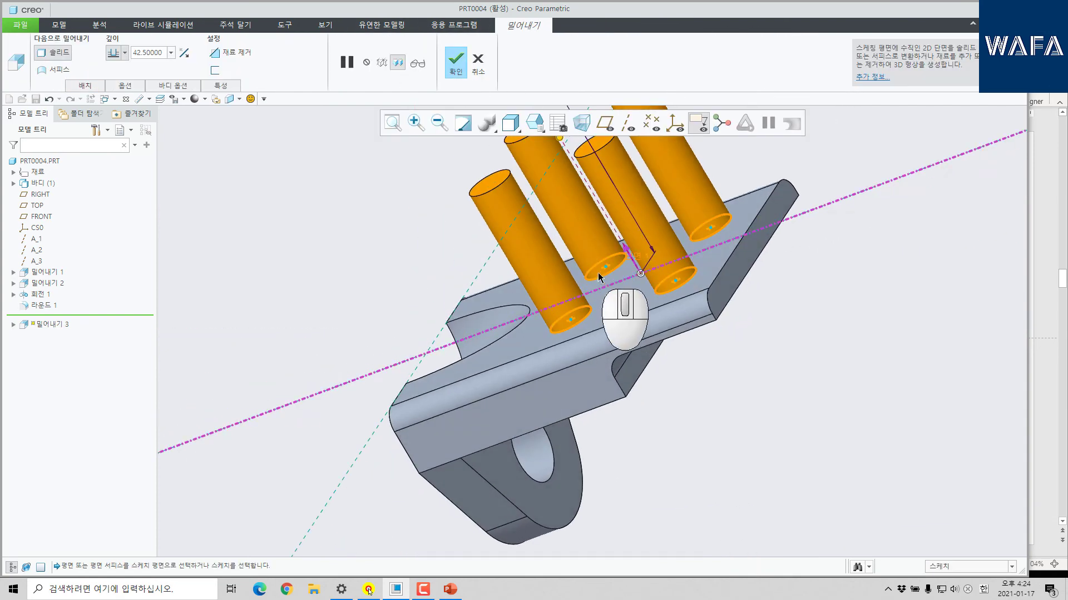
{"action": "left_click", "coordinate": [625, 267]}
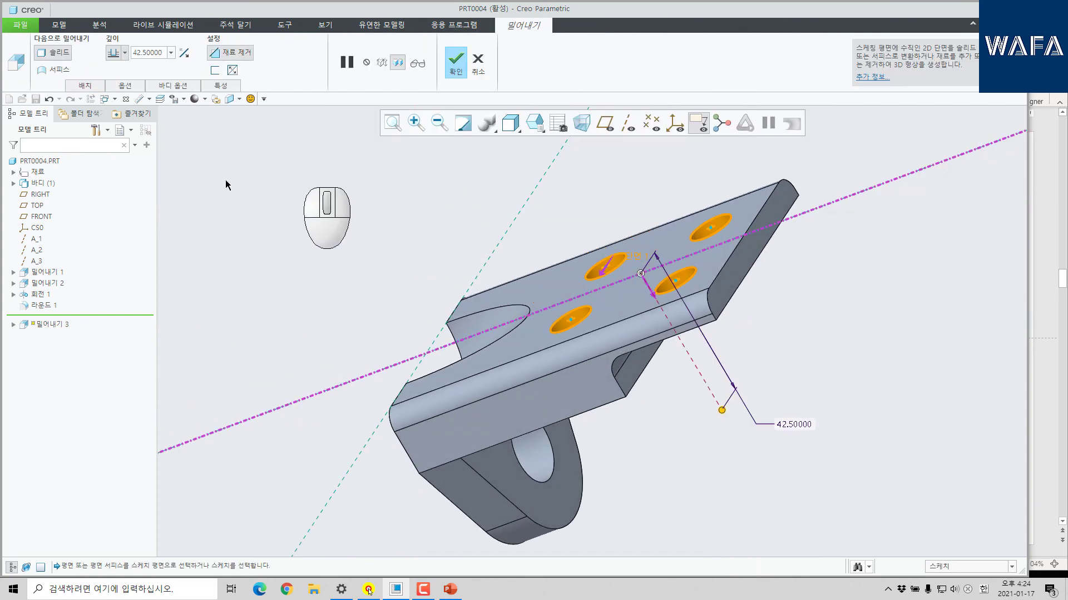
{"action": "left_click", "coordinate": [125, 52]}
{"action": "middle_click", "coordinate": [265, 221]}
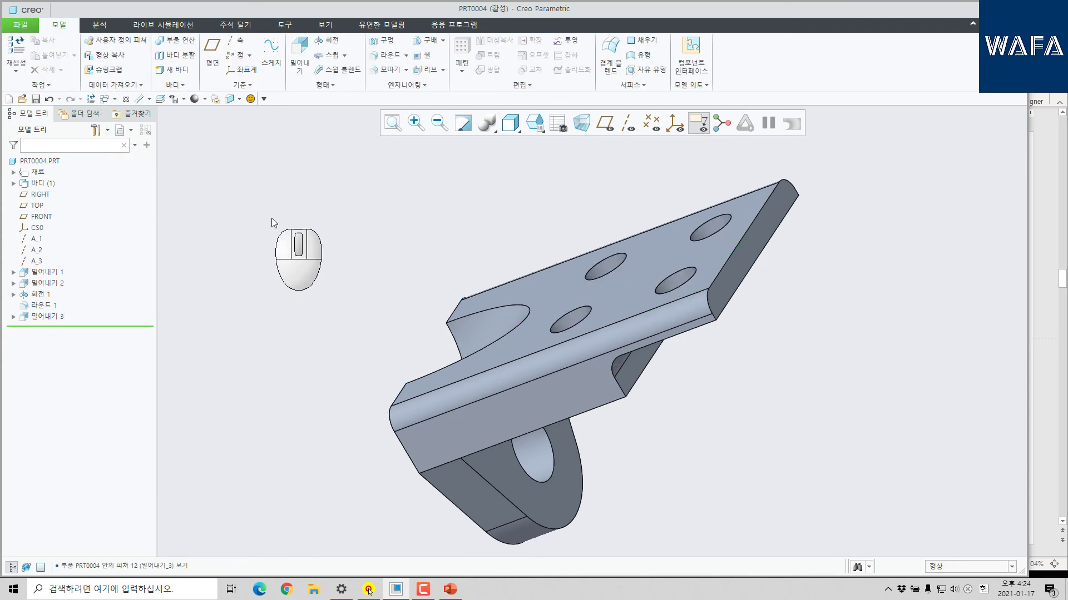
{"action": "key", "text": "ctrl+d"}
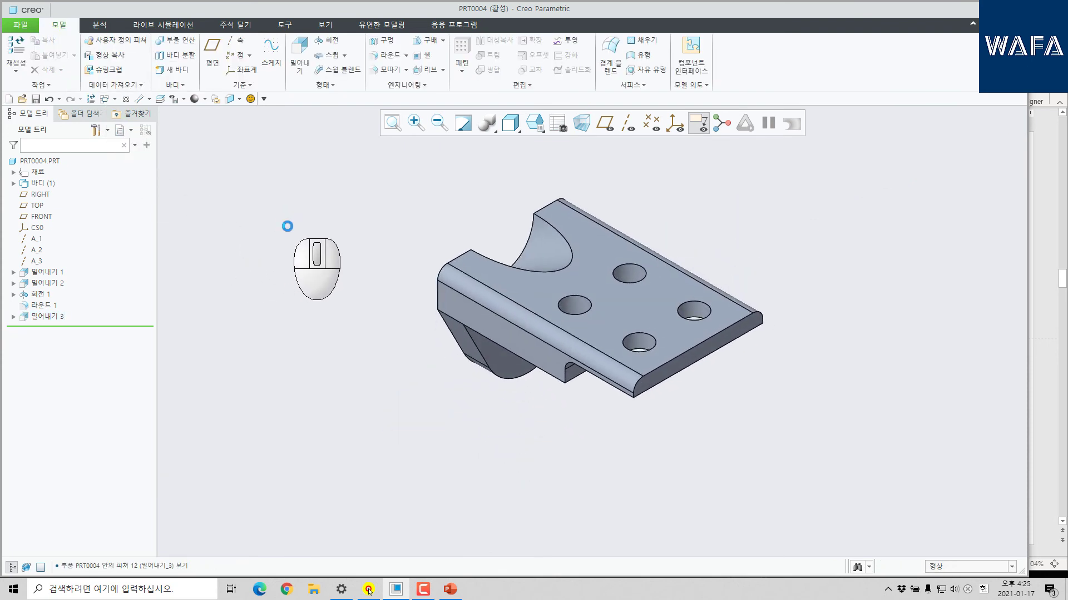
Inspect the bracket's cross-section on the FRONT plane with the default cap color, and discard the section.
{"action": "left_click", "coordinate": [230, 99]}
{"action": "left_click", "coordinate": [41, 217]}
{"action": "middle_click_drag", "start_coordinate": [411, 268], "coordinate": [500, 222]}
{"action": "left_click", "coordinate": [330, 70]}
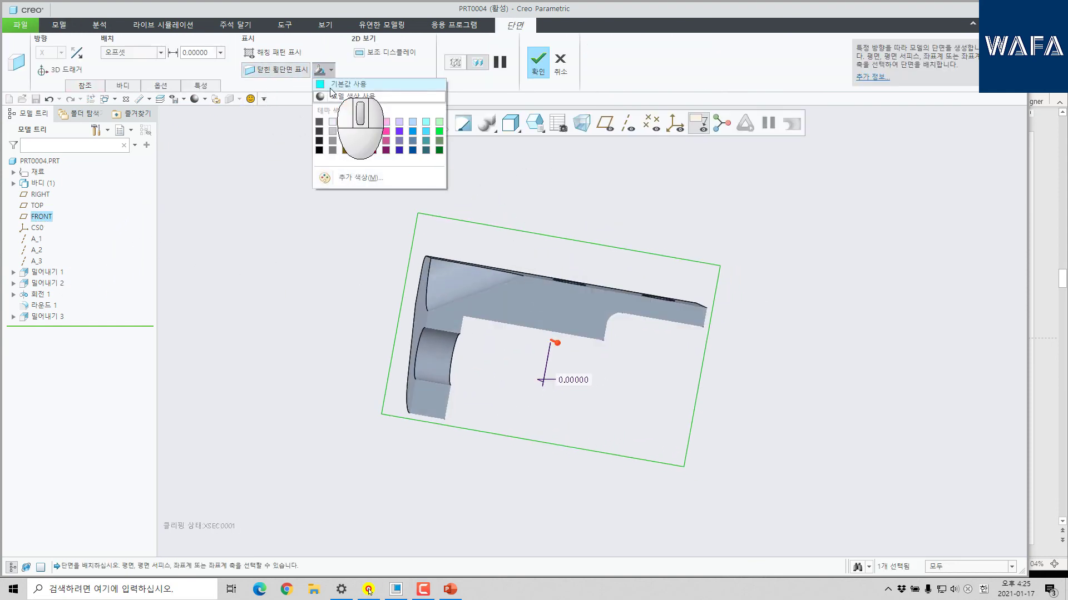
{"action": "left_click", "coordinate": [331, 87]}
{"action": "middle_click_drag", "start_coordinate": [405, 293], "coordinate": [400, 233]}
{"action": "left_click", "coordinate": [559, 61]}
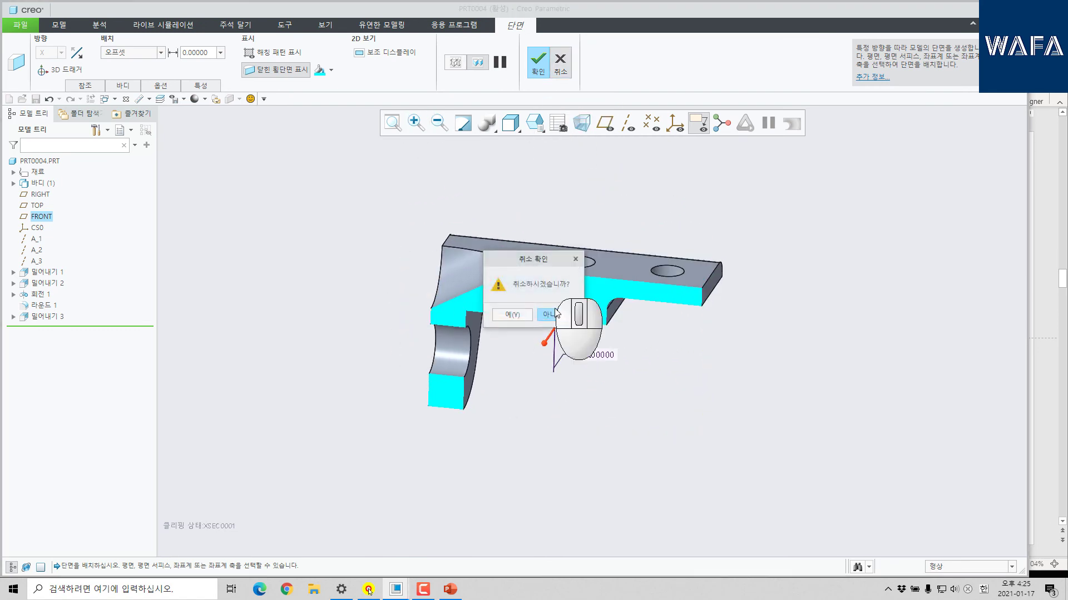
{"action": "left_click", "coordinate": [510, 315]}
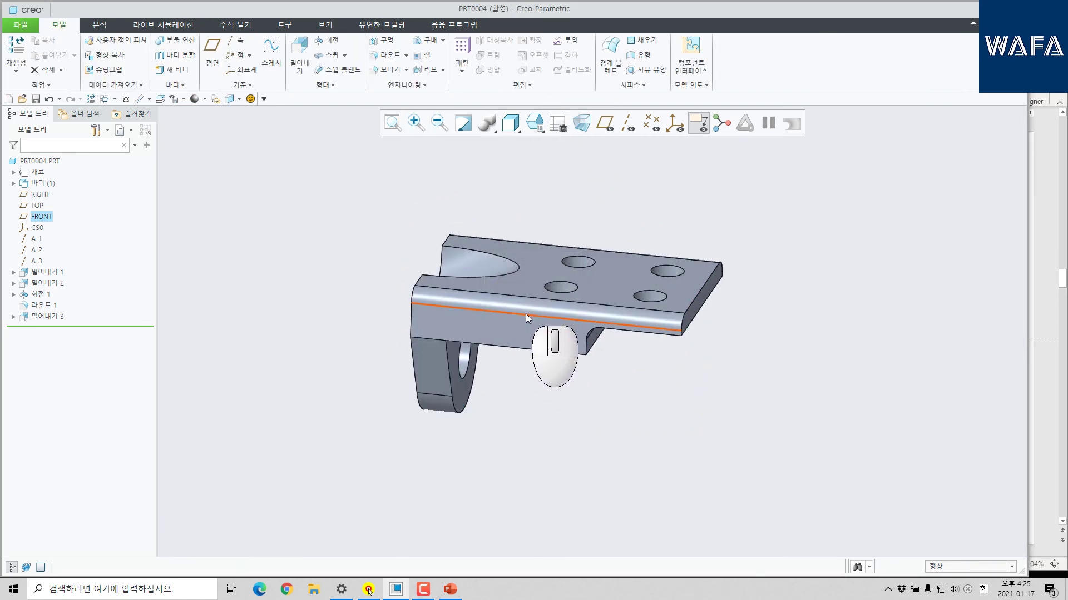
Close the bracket part and consult the dome drawing on slide 10 in PowerPoint.
{"action": "left_click", "coordinate": [125, 99]}
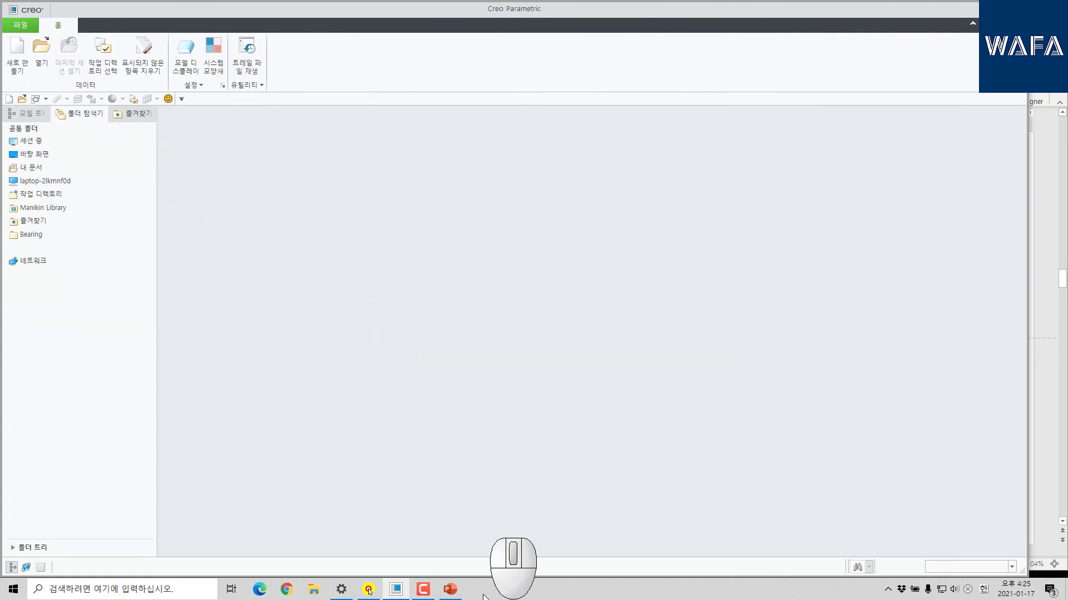
{"action": "left_click", "coordinate": [455, 588]}
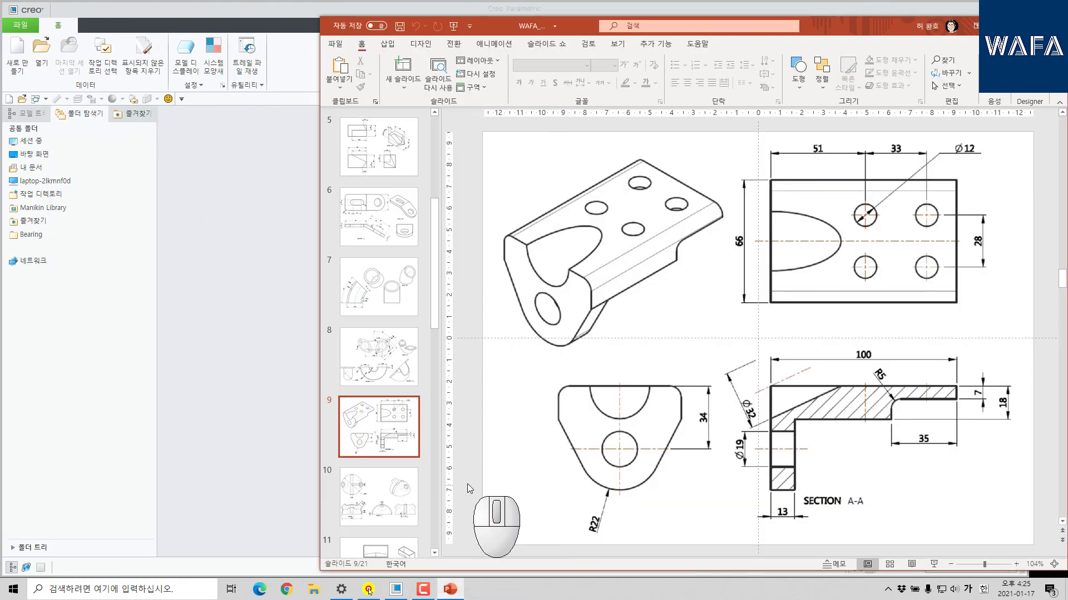
{"action": "left_click", "coordinate": [383, 488]}
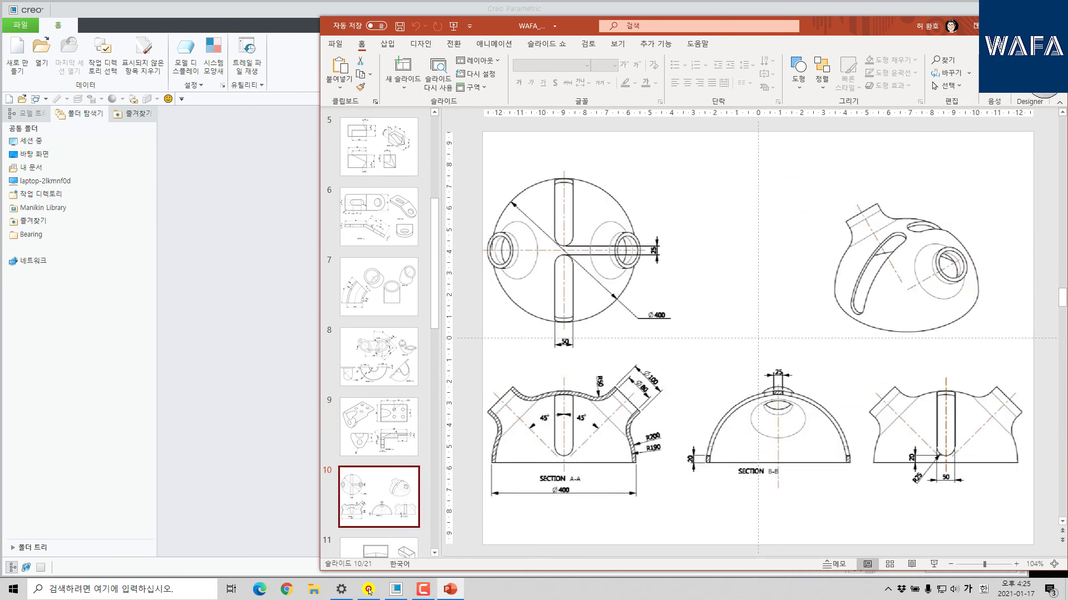
{"action": "left_click", "coordinate": [1025, 25]}
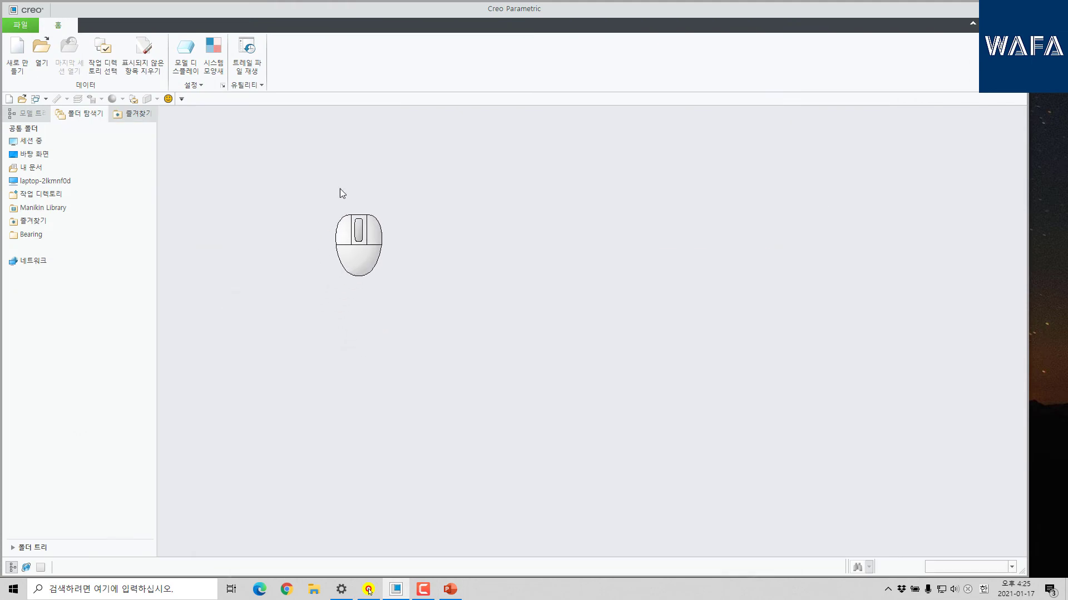
Create a new part and begin a revolve sketch on the FRONT plane with a horizontal centerline through the origin.
{"action": "left_click", "coordinate": [17, 56]}
{"action": "middle_click", "coordinate": [278, 199]}
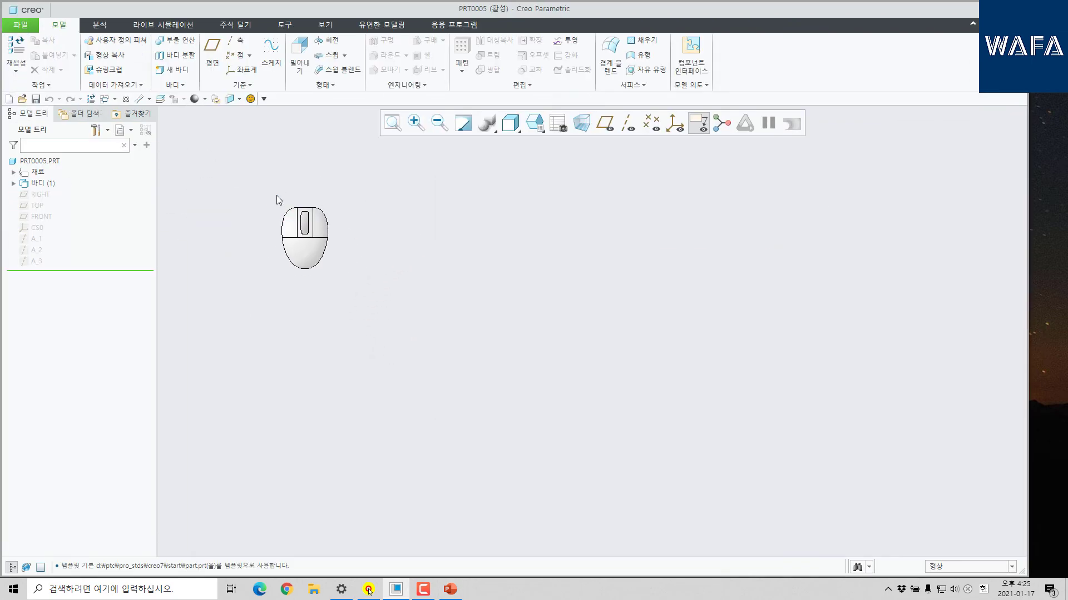
{"action": "left_click", "coordinate": [328, 41]}
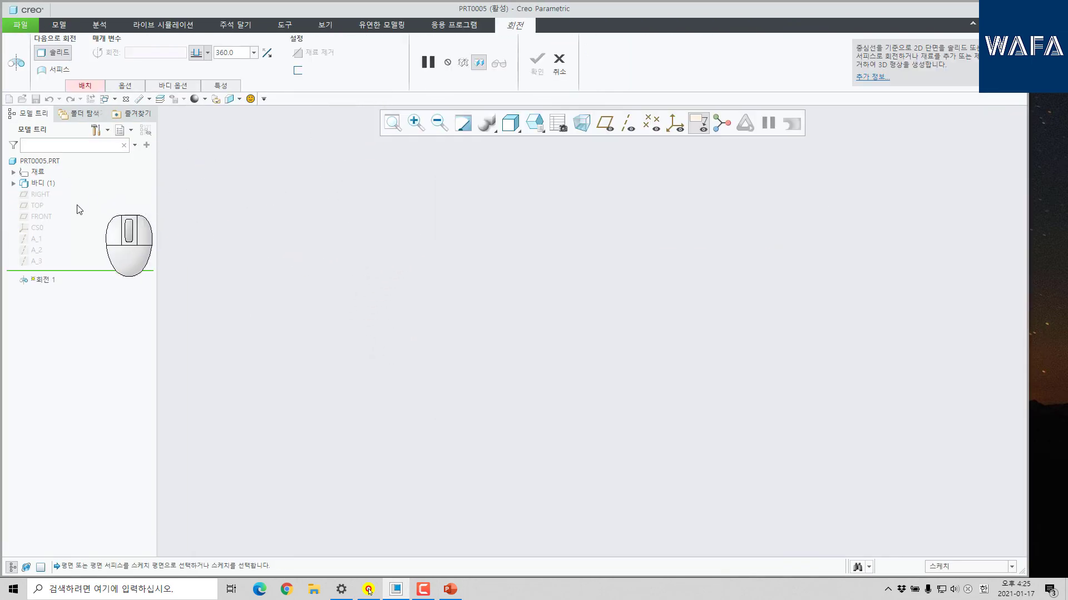
{"action": "left_click", "coordinate": [41, 217]}
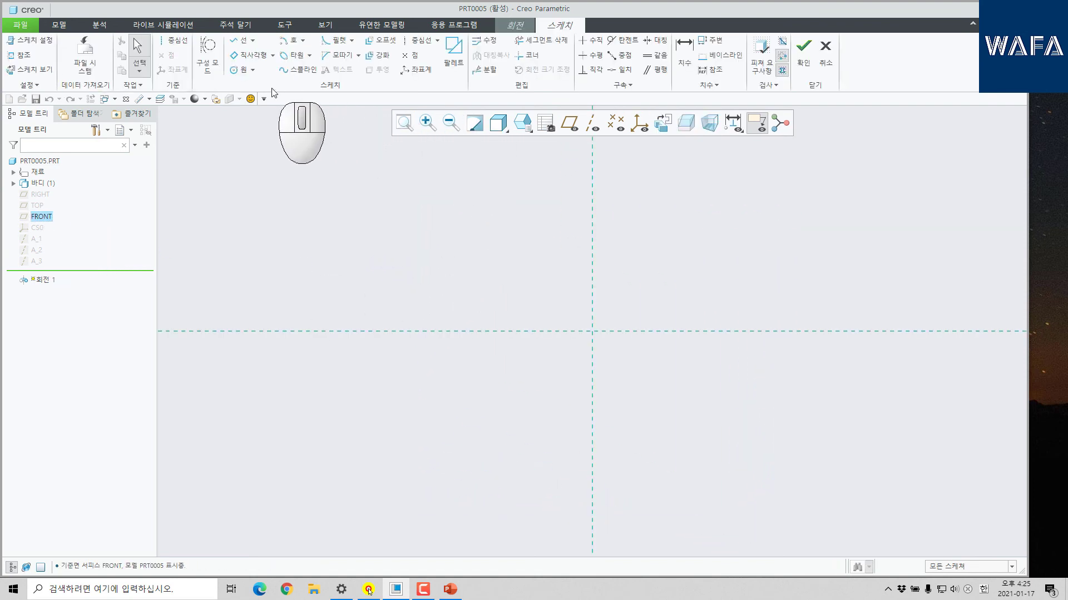
{"action": "left_click", "coordinate": [175, 41]}
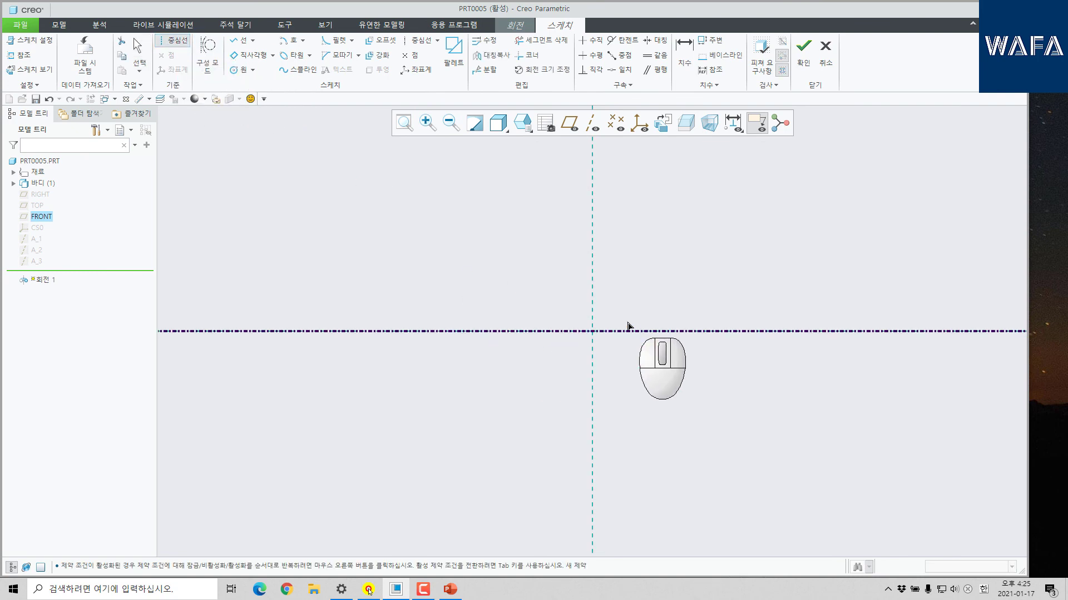
Sketch a circle centered on the origin and dimension its diameter to 400.
{"action": "left_click", "coordinate": [239, 69]}
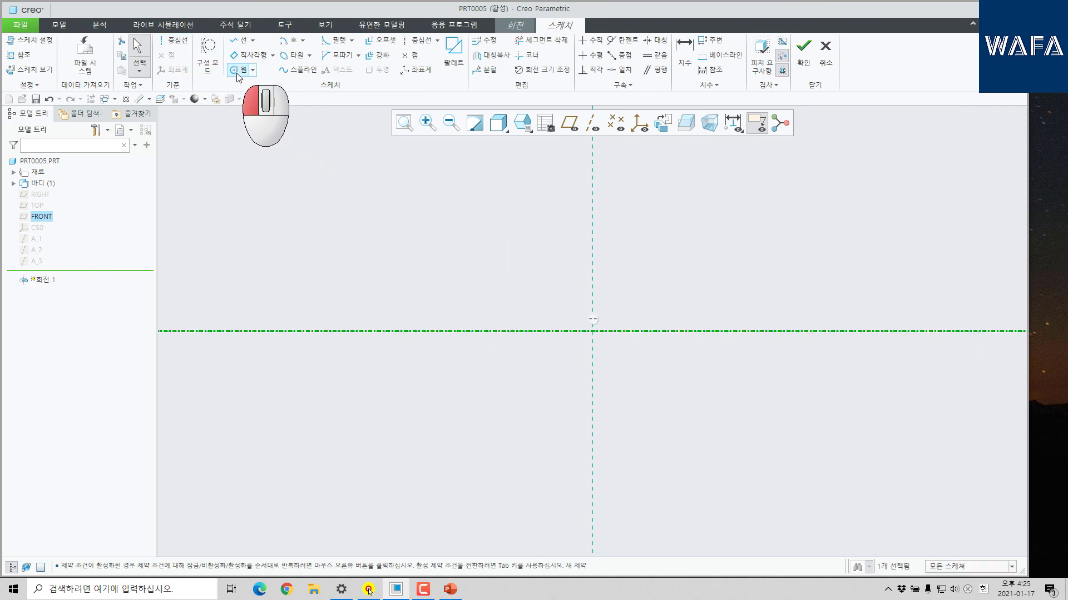
{"action": "left_click", "coordinate": [592, 332]}
{"action": "left_click", "coordinate": [659, 393]}
{"action": "left_click", "coordinate": [684, 50]}
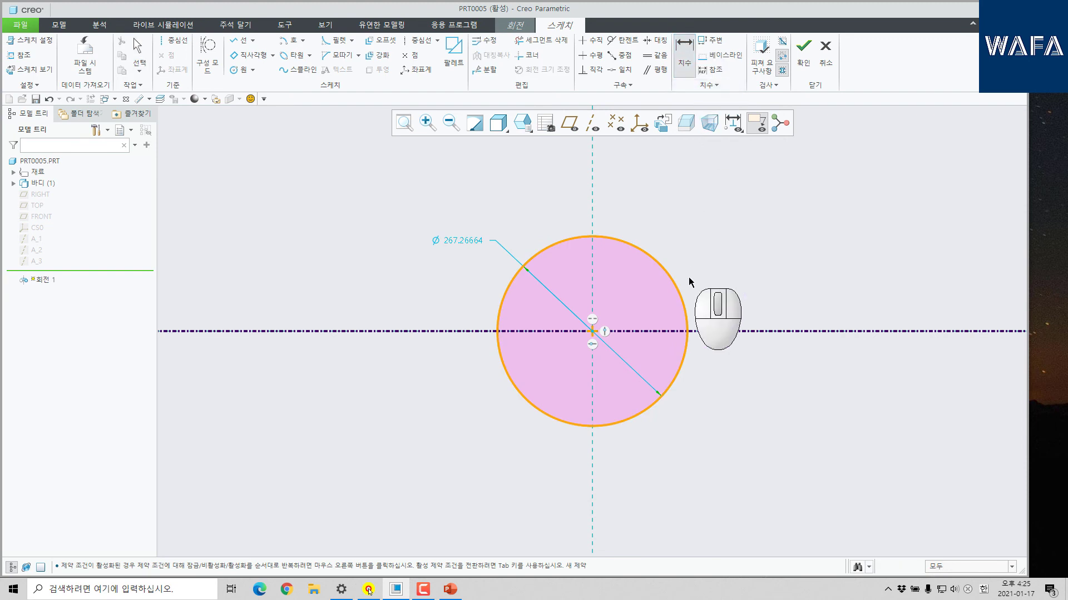
{"action": "double_click", "coordinate": [688, 309]}
{"action": "middle_click", "coordinate": [707, 272]}
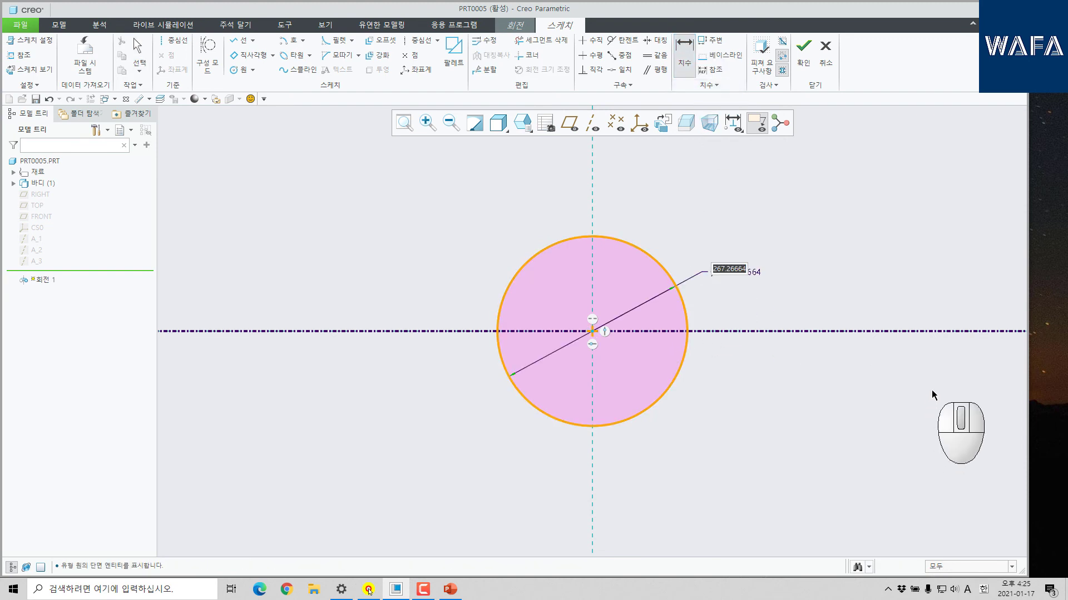
{"action": "type", "text": "400"}
{"action": "key", "text": "Return"}
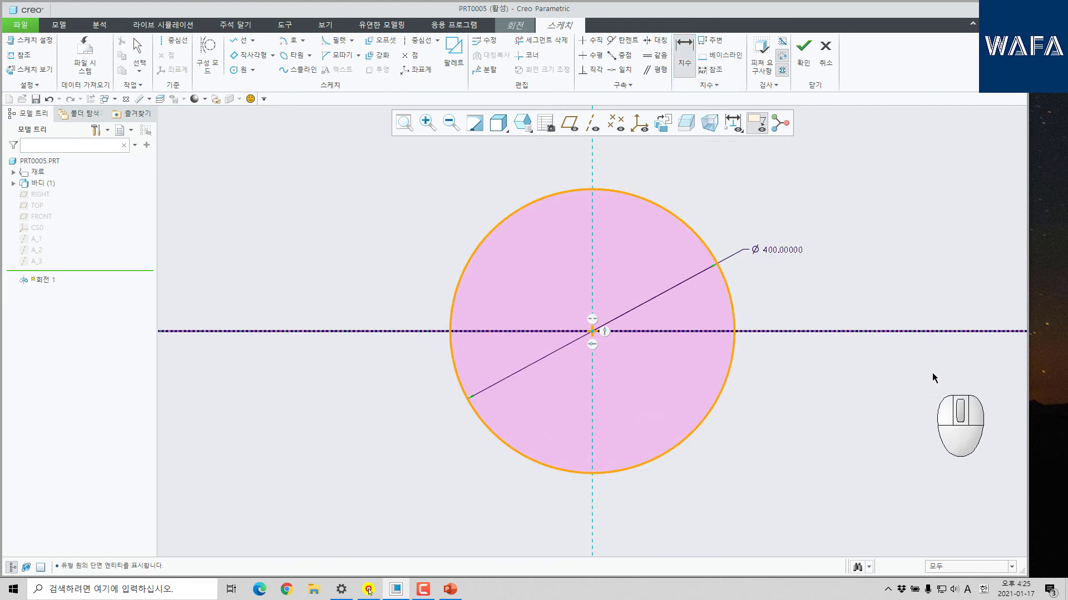
Draw a horizontal line through the circle's center and trim the sketch to a closed upper half-disc.
{"action": "left_click", "coordinate": [238, 40]}
{"action": "left_click", "coordinate": [334, 332]}
{"action": "left_click", "coordinate": [797, 331]}
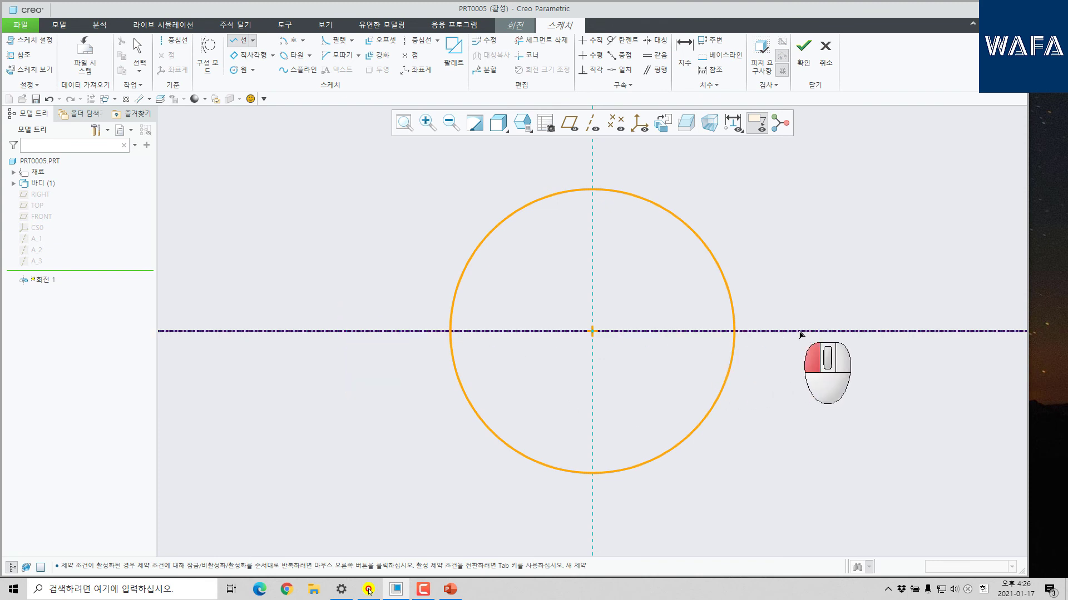
{"action": "middle_click", "coordinate": [793, 456]}
{"action": "left_click", "coordinate": [541, 40]}
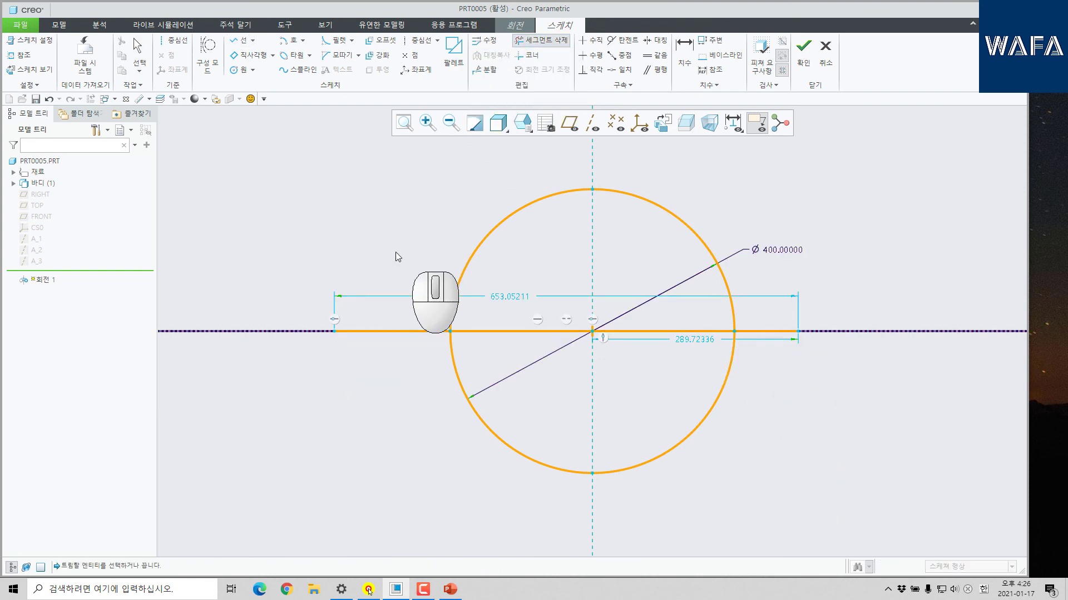
{"action": "left_click_drag", "start_coordinate": [391, 252], "coordinate": [520, 431]}
{"action": "left_click_drag", "start_coordinate": [747, 365], "coordinate": [768, 383]}
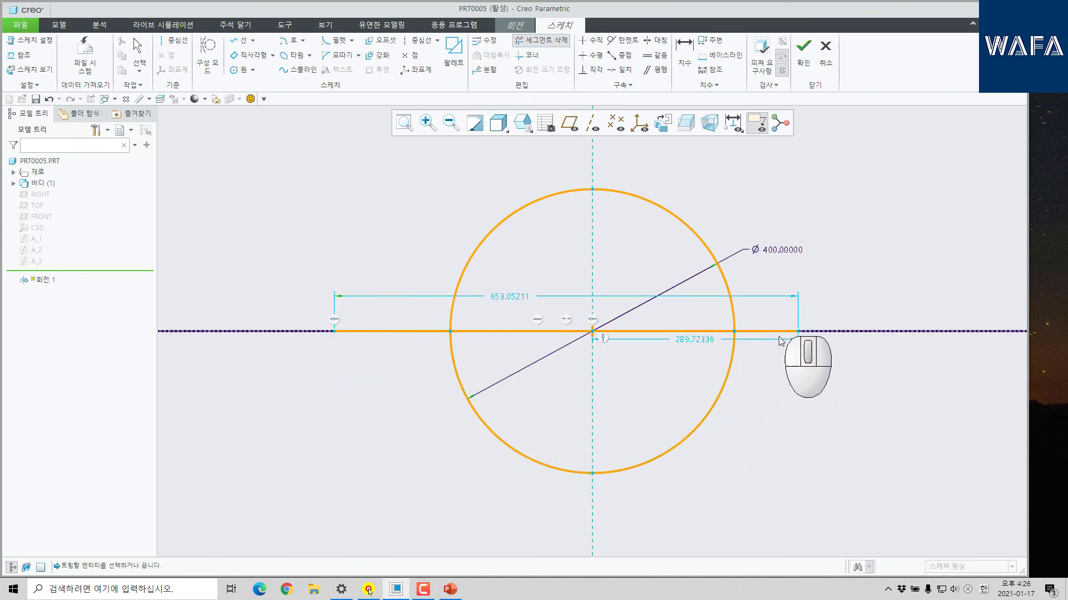
{"action": "middle_click", "coordinate": [811, 428]}
Revolve the half-disc 180 degrees symmetrically about the sketch plane to form a solid dome.
{"action": "key", "text": "ctrl+d"}
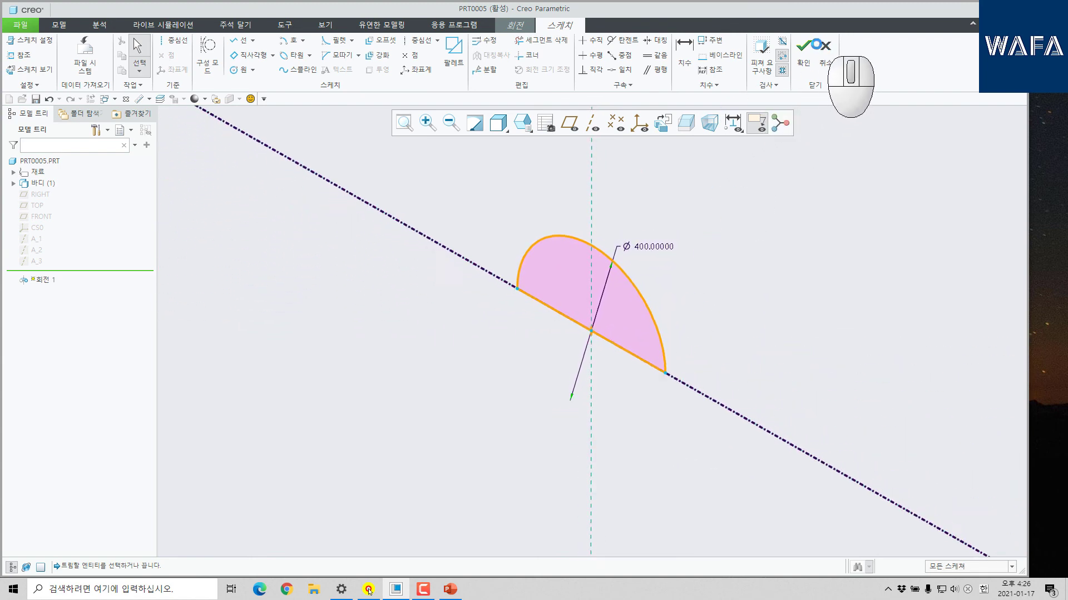
{"action": "left_click", "coordinate": [803, 50]}
{"action": "left_click", "coordinate": [254, 53]}
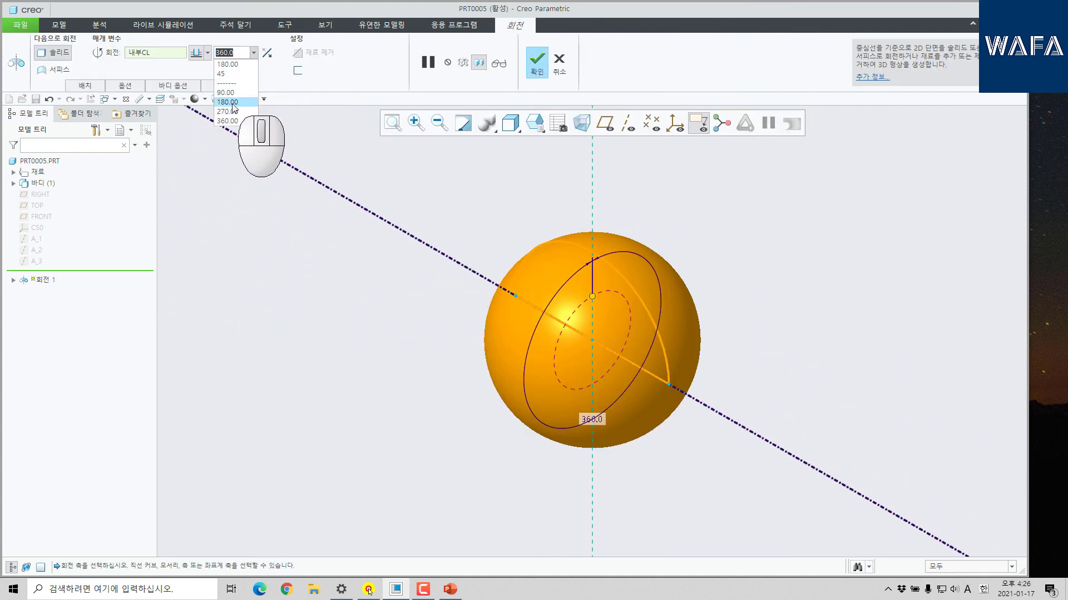
{"action": "left_click", "coordinate": [228, 74]}
{"action": "left_click", "coordinate": [209, 53]}
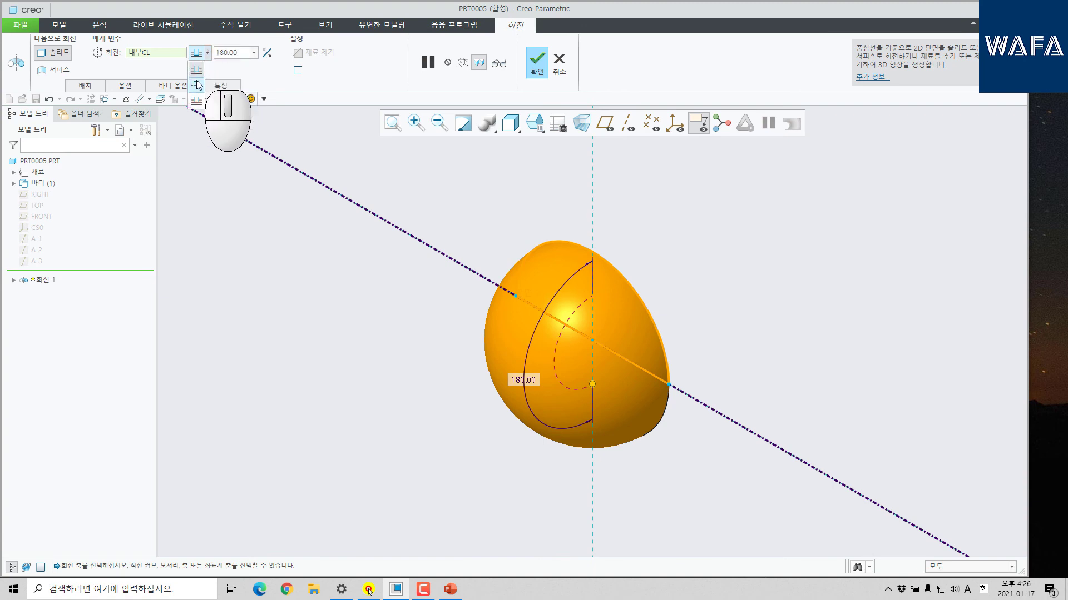
{"action": "left_click", "coordinate": [196, 83]}
{"action": "middle_click", "coordinate": [353, 334]}
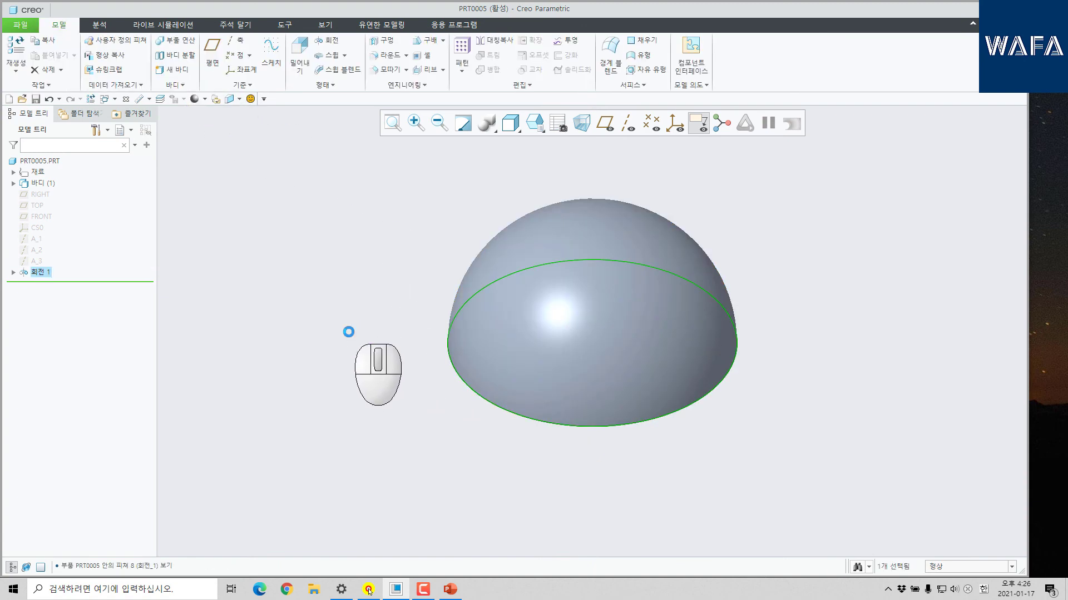
Begin a second revolve sketch on the FRONT plane with a centerline through the origin inclined 45 degrees from the vertical reference.
{"action": "middle_click_drag", "start_coordinate": [348, 311], "coordinate": [458, 351]}
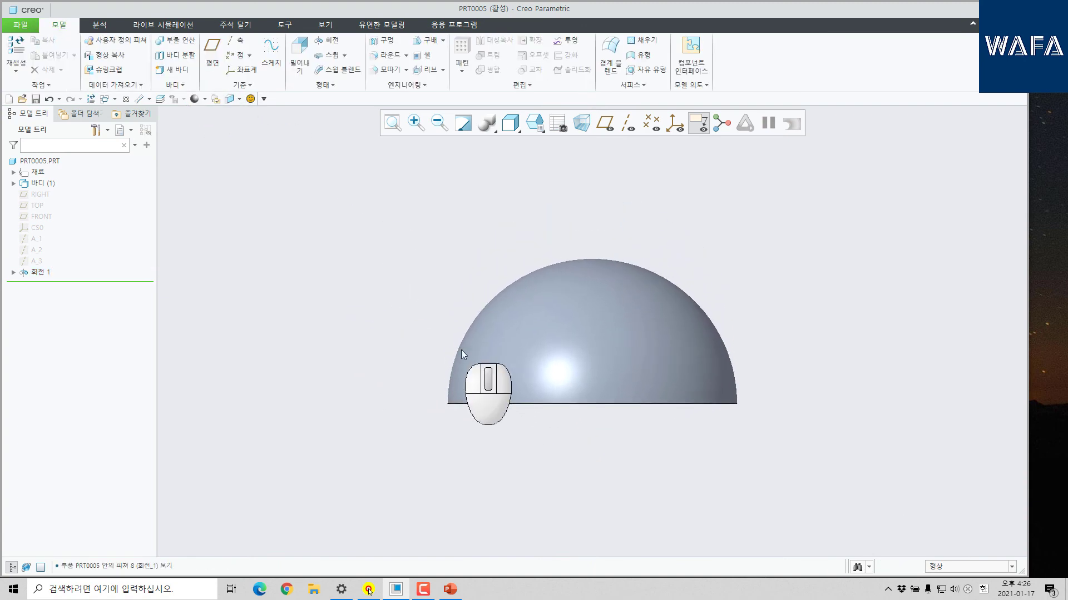
{"action": "left_click", "coordinate": [328, 40]}
{"action": "left_click", "coordinate": [40, 217]}
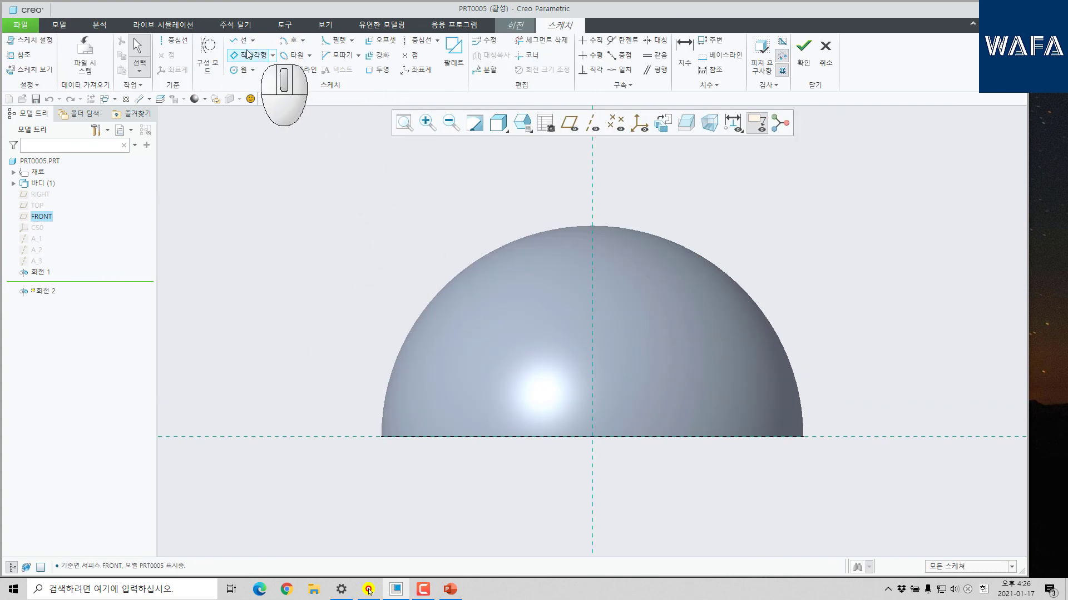
{"action": "left_click", "coordinate": [177, 40]}
{"action": "left_click", "coordinate": [592, 436]}
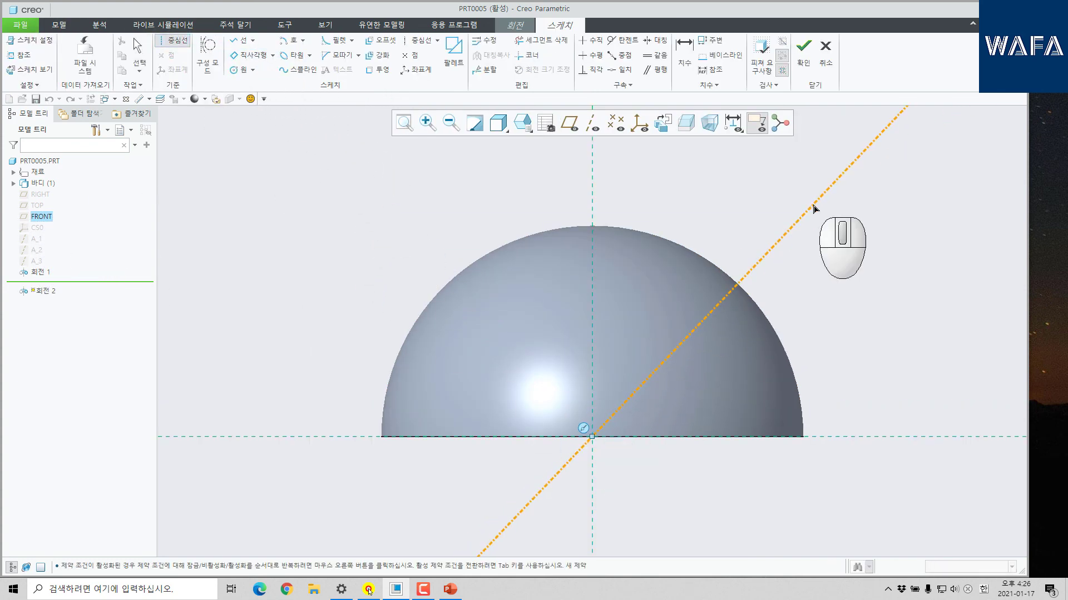
{"action": "left_click", "coordinate": [815, 207]}
{"action": "middle_click", "coordinate": [888, 311]}
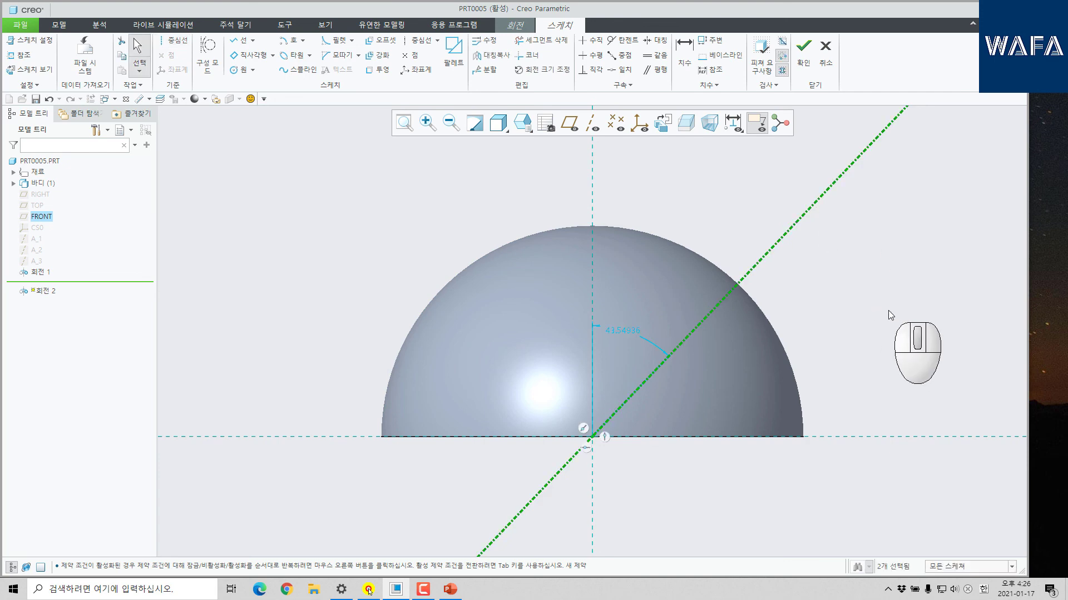
{"action": "double_click", "coordinate": [621, 332]}
{"action": "type", "text": "45"}
{"action": "key", "text": "Return"}
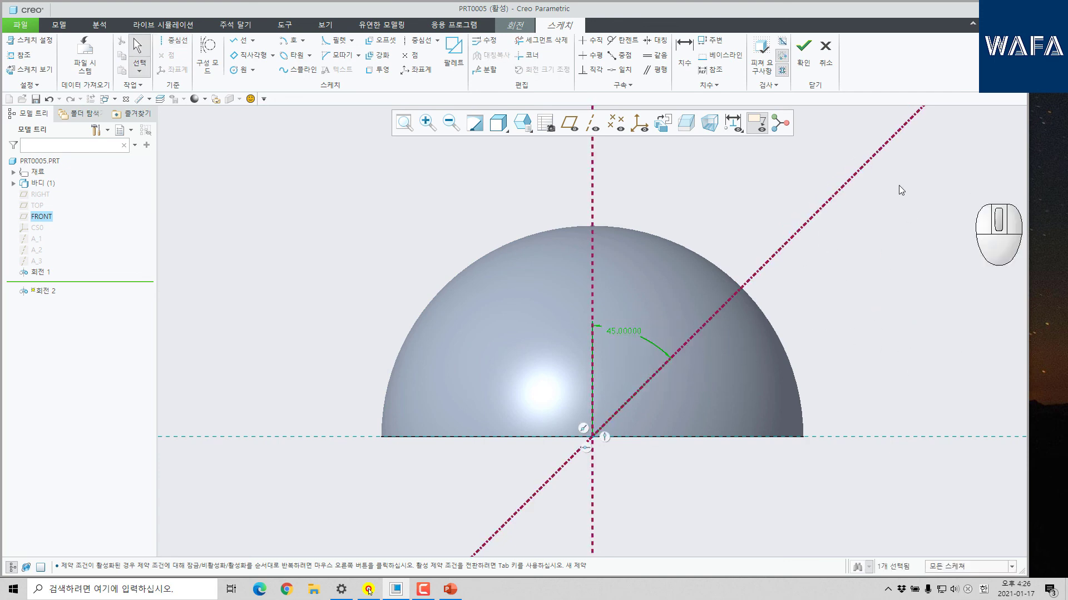
Sketch a slanted rectangle along the inclined centerline, from the horizontal reference out past the dome, reaching about 222 from the vertical reference.
{"action": "left_click", "coordinate": [245, 56]}
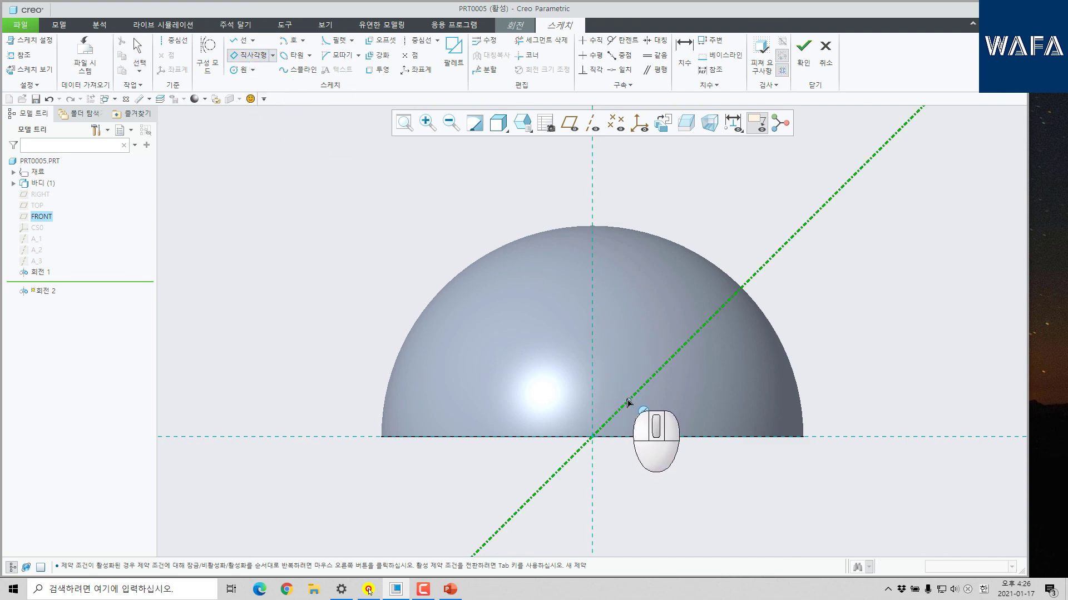
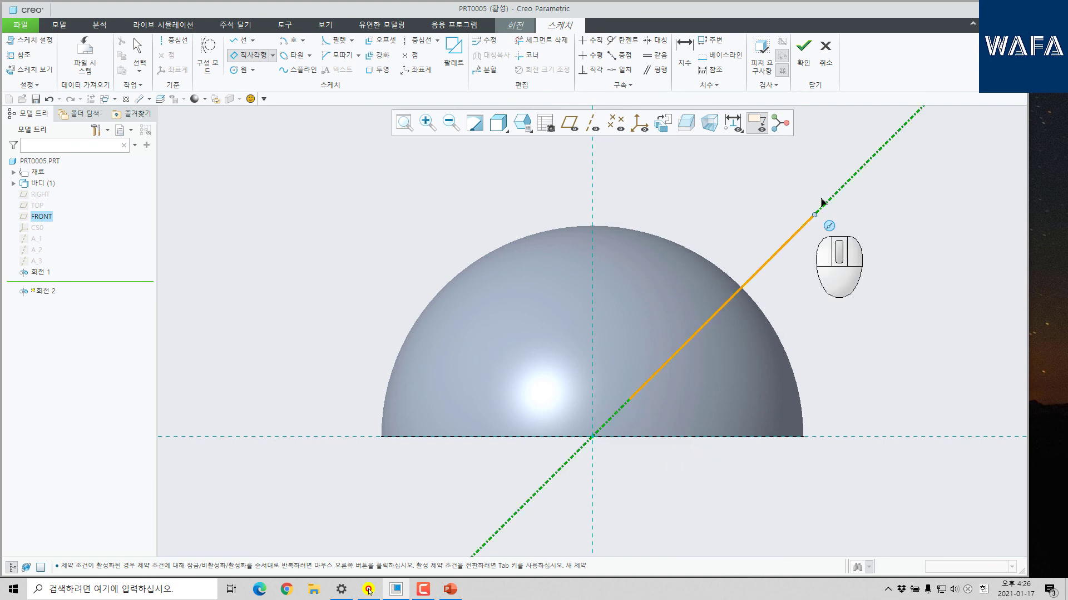
{"action": "left_click", "coordinate": [826, 203]}
{"action": "left_click", "coordinate": [795, 317]}
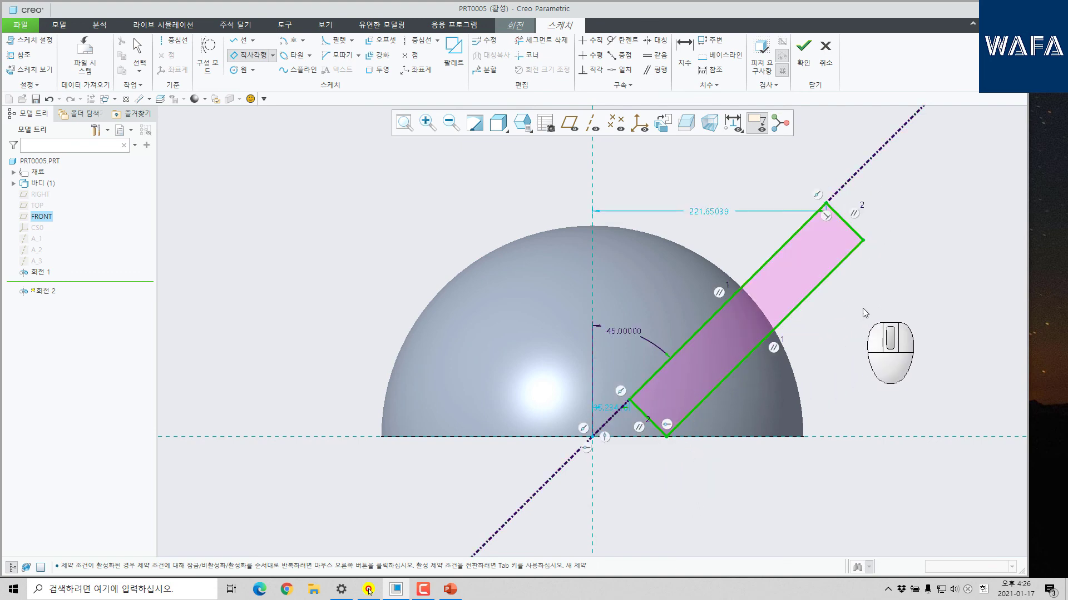
{"action": "middle_click", "coordinate": [850, 356]}
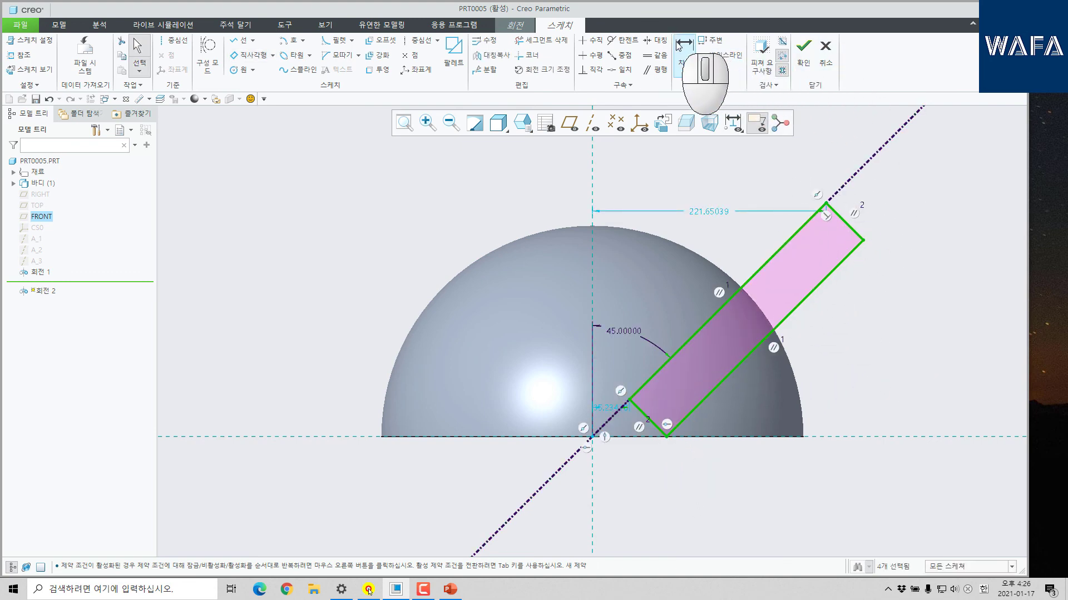
Dimension the slanted profile's outer end 250 from the origin with a 100 revolved diameter, and complete the revolved nozzle.
{"action": "left_click", "coordinate": [684, 53]}
{"action": "left_click", "coordinate": [855, 236]}
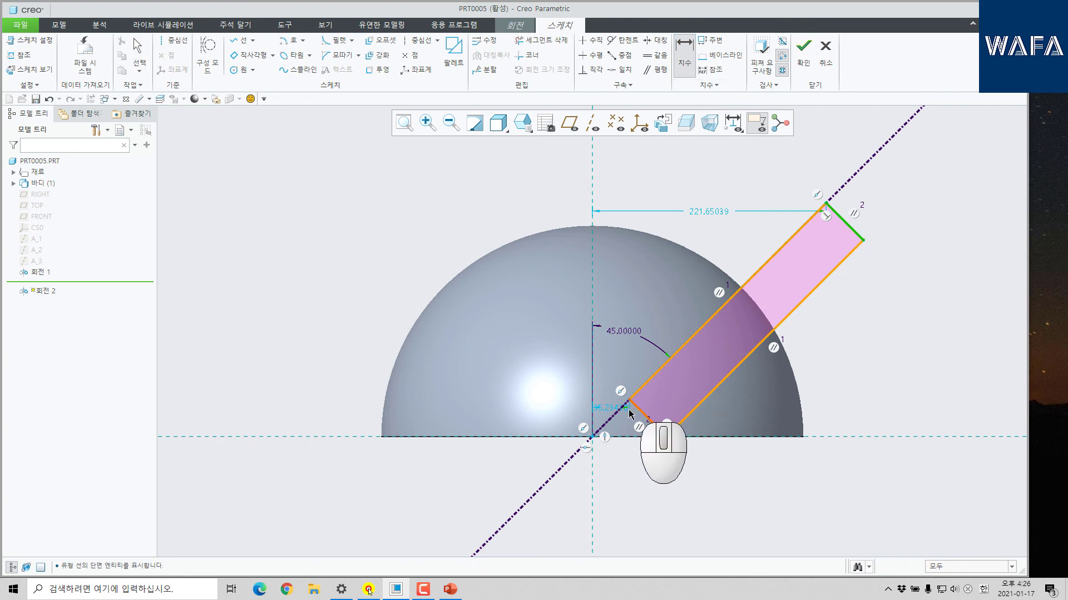
{"action": "left_click", "coordinate": [593, 438]}
{"action": "middle_click", "coordinate": [766, 471]}
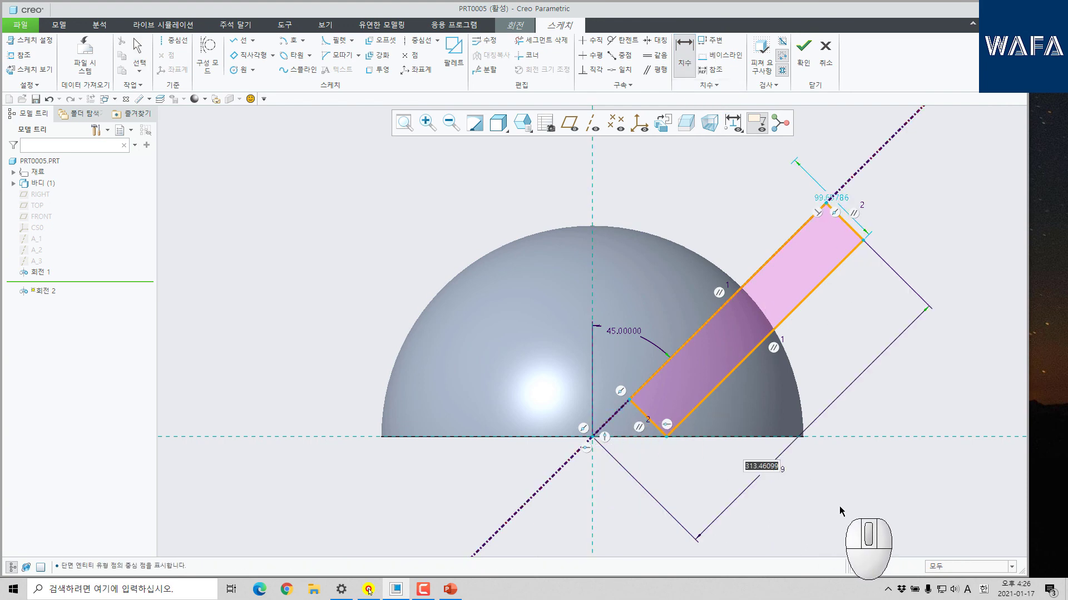
{"action": "type", "text": "250"}
{"action": "key", "text": "Return"}
{"action": "middle_click", "coordinate": [783, 252]}
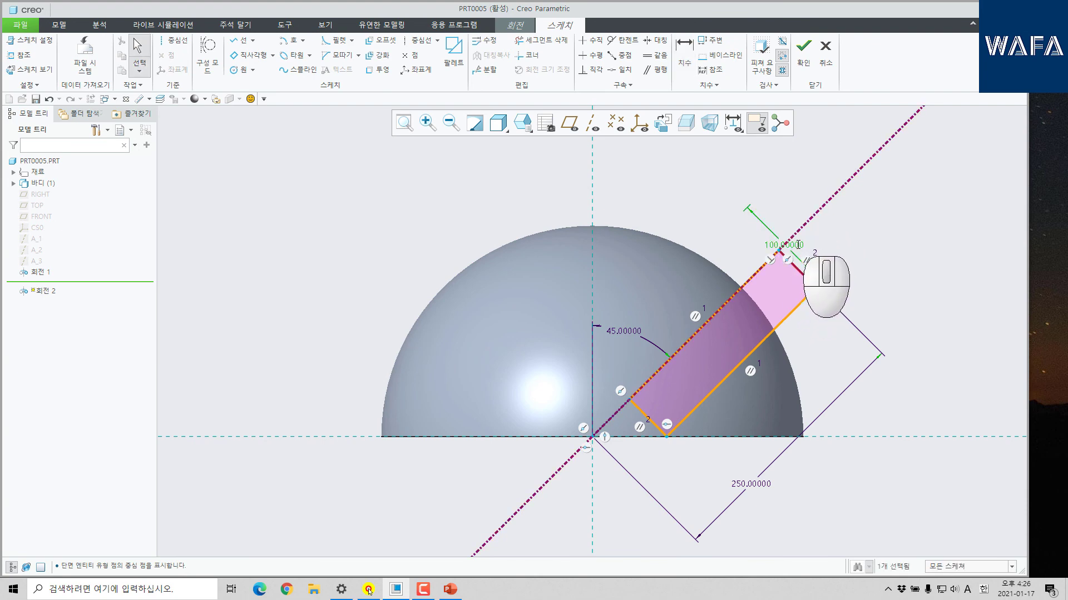
{"action": "left_click", "coordinate": [803, 49]}
{"action": "middle_click", "coordinate": [872, 293]}
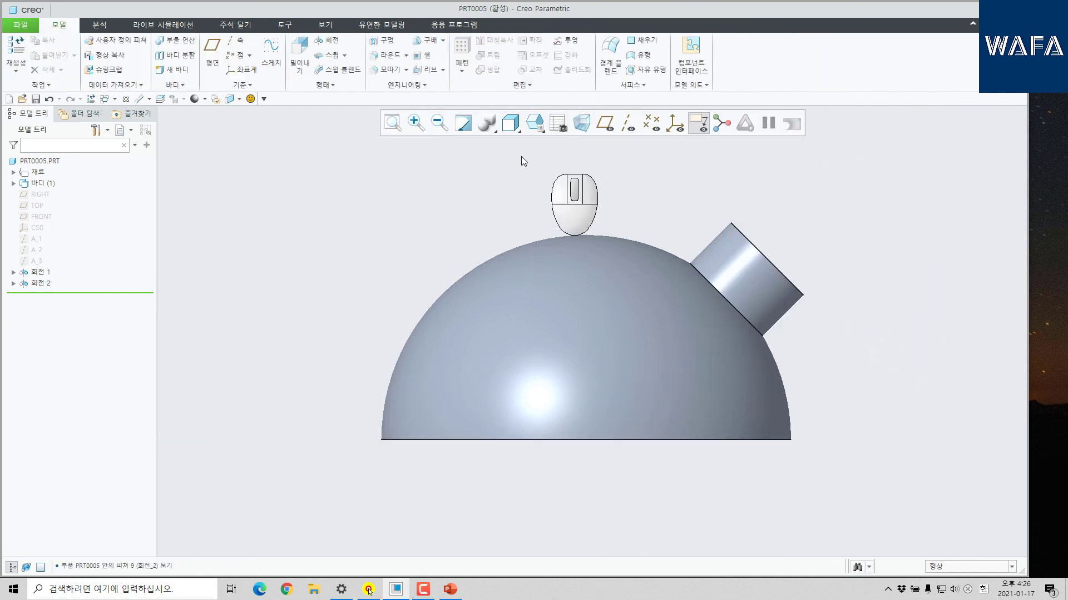
Round the edge where the nozzle meets the dome.
{"action": "left_click", "coordinate": [389, 56]}
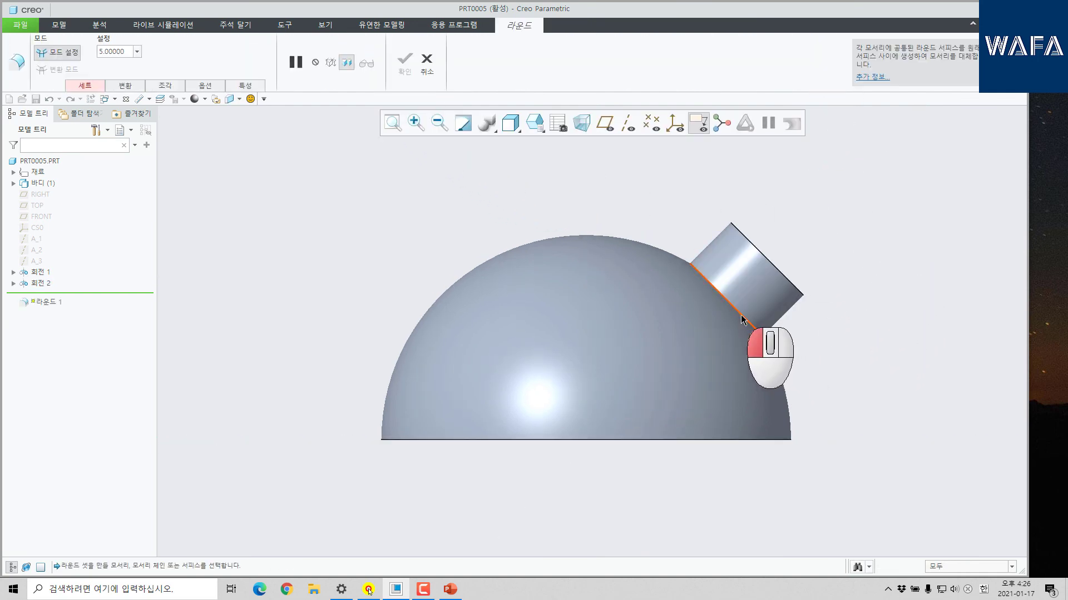
{"action": "left_click", "coordinate": [742, 319]}
{"action": "middle_click_drag", "start_coordinate": [741, 318], "coordinate": [684, 370]}
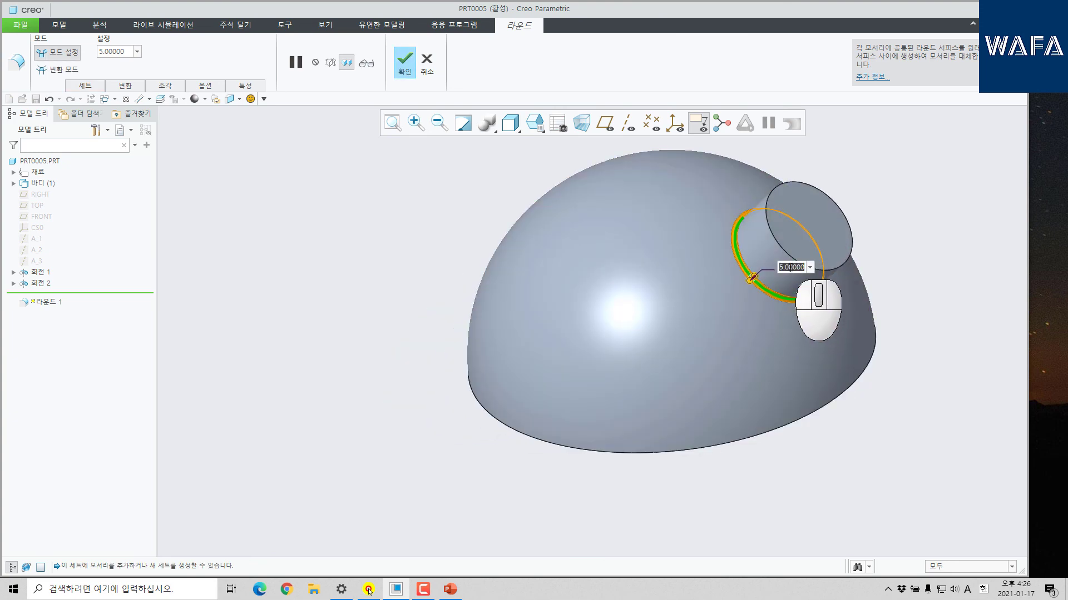
{"action": "key", "text": "Return"}
{"action": "middle_click", "coordinate": [565, 304]}
{"action": "left_click", "coordinate": [256, 259]}
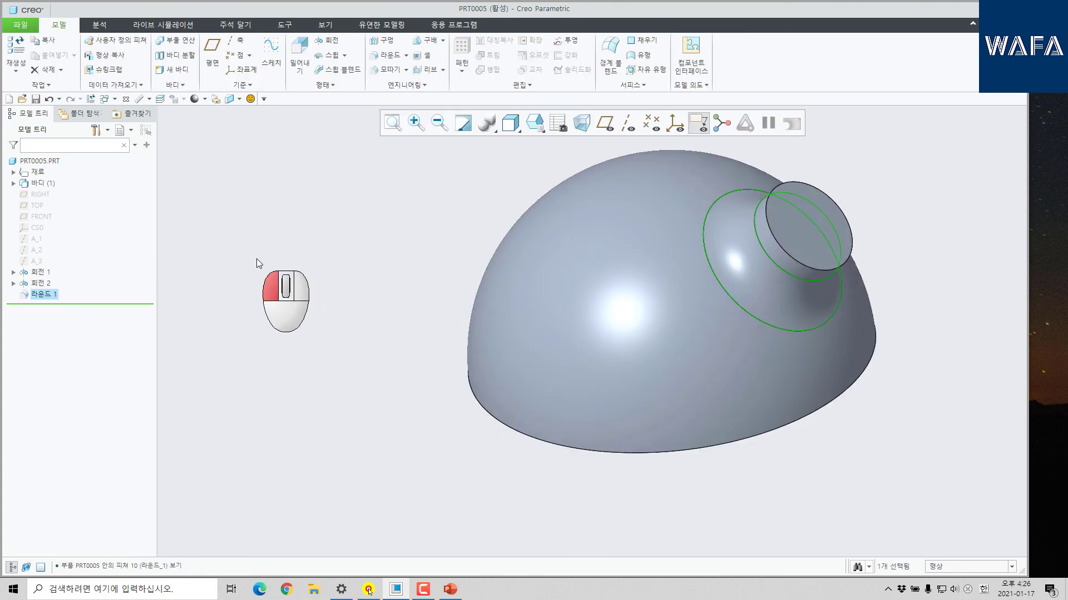
Group the nozzle's revolve feature together with its round.
{"action": "left_click", "coordinate": [40, 283]}
{"action": "left_click", "coordinate": [42, 295], "text": "ctrl"}
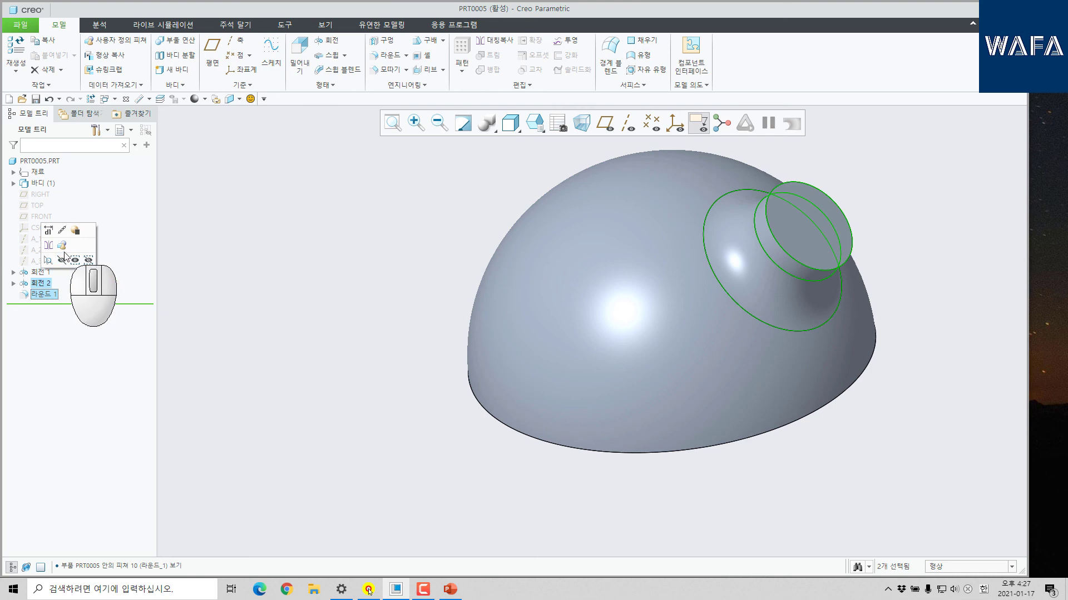
{"action": "left_click", "coordinate": [61, 245]}
{"action": "left_click", "coordinate": [78, 285]}
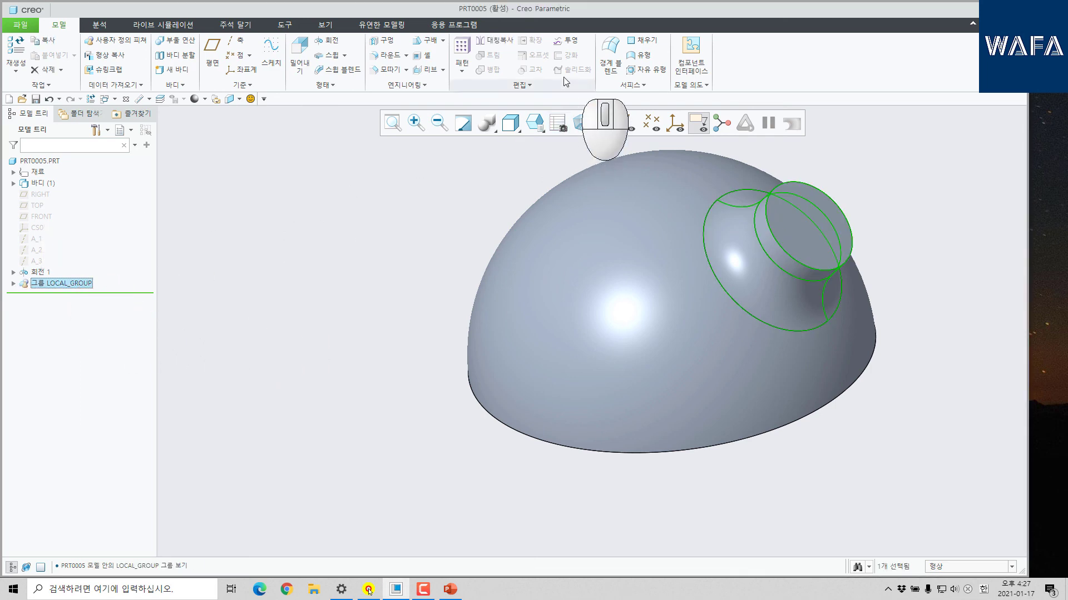
Mirror the nozzle group about the RIGHT plane.
{"action": "left_click", "coordinate": [489, 40]}
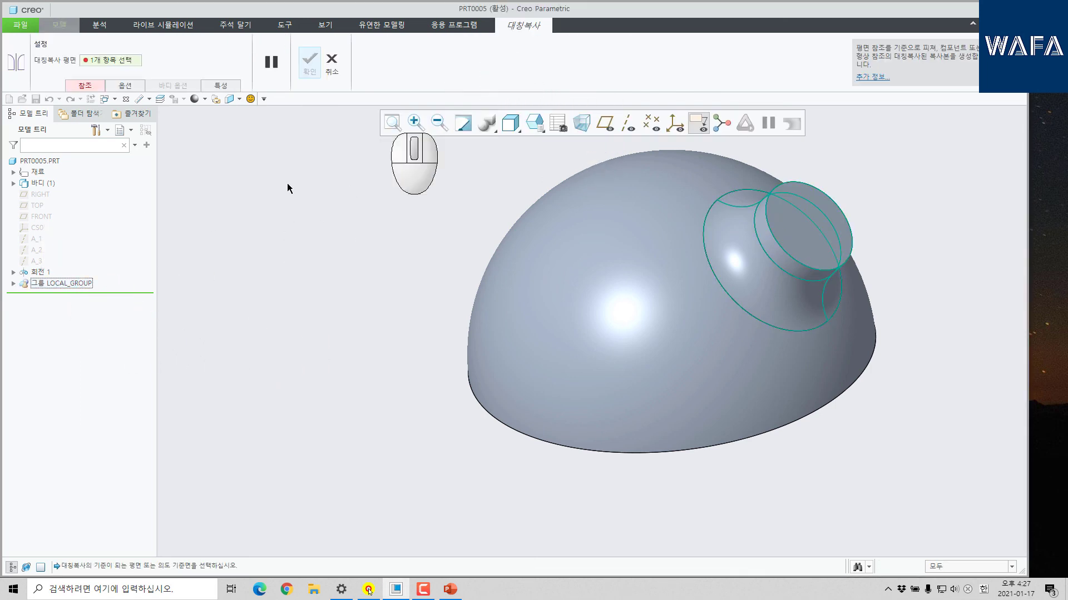
{"action": "left_click", "coordinate": [44, 195]}
{"action": "middle_click", "coordinate": [314, 272]}
Shell the part to a 10 mm wall, removing both nozzle end faces and the dome's flat underside.
{"action": "middle_click_drag", "start_coordinate": [525, 376], "coordinate": [637, 377]}
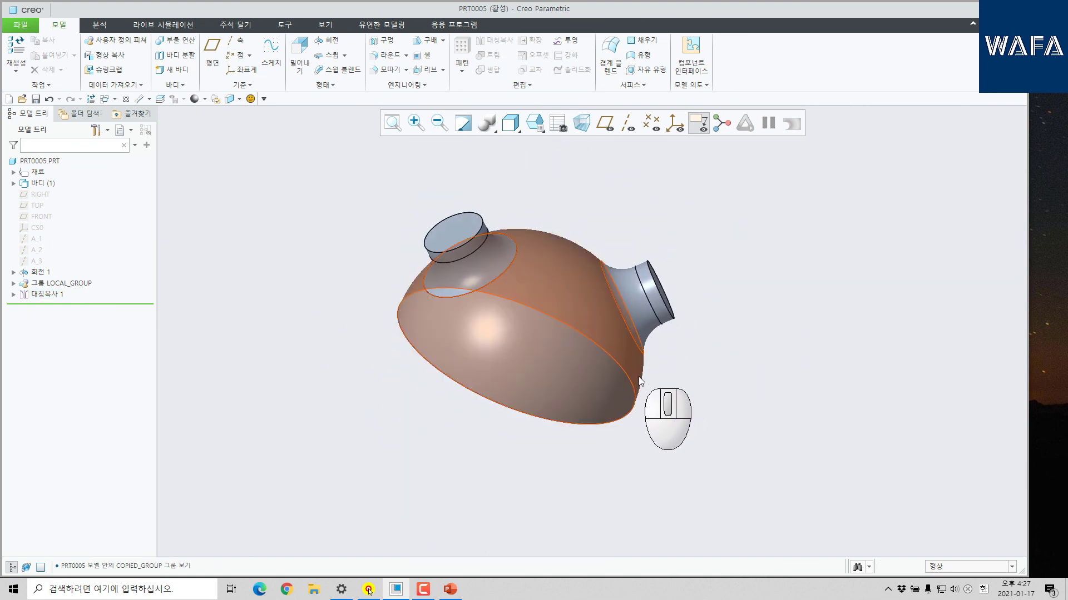
{"action": "middle_click_drag", "start_coordinate": [443, 245], "coordinate": [639, 295]}
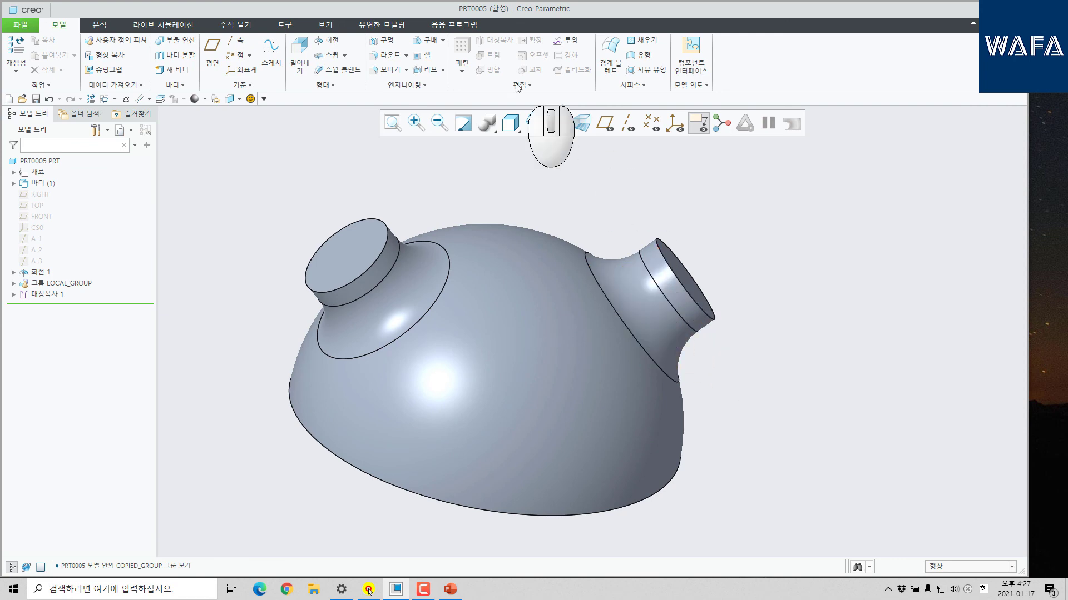
{"action": "left_click", "coordinate": [427, 57]}
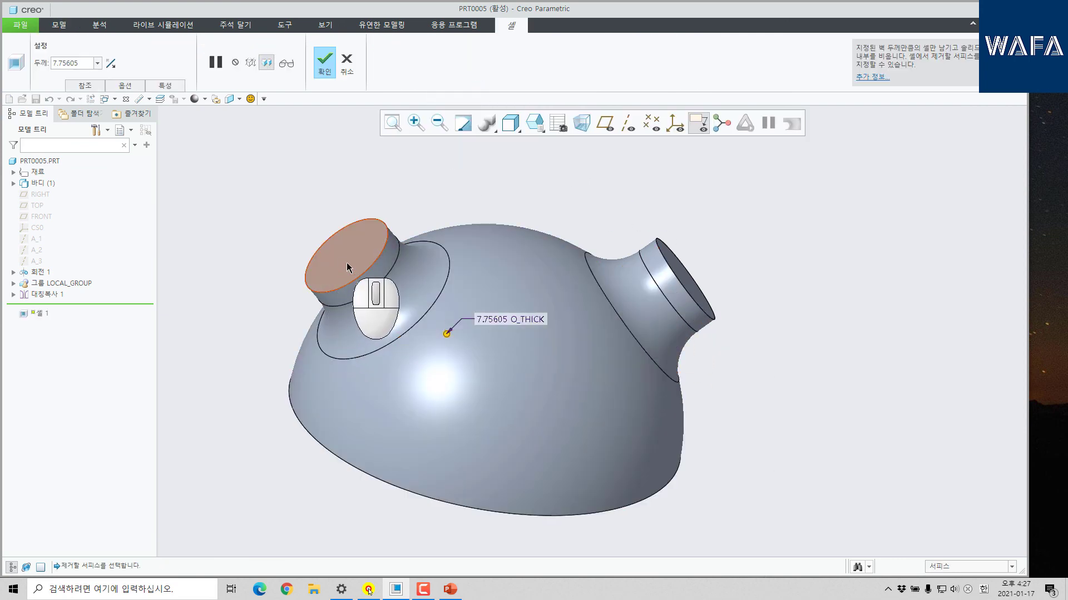
{"action": "left_click", "coordinate": [346, 263]}
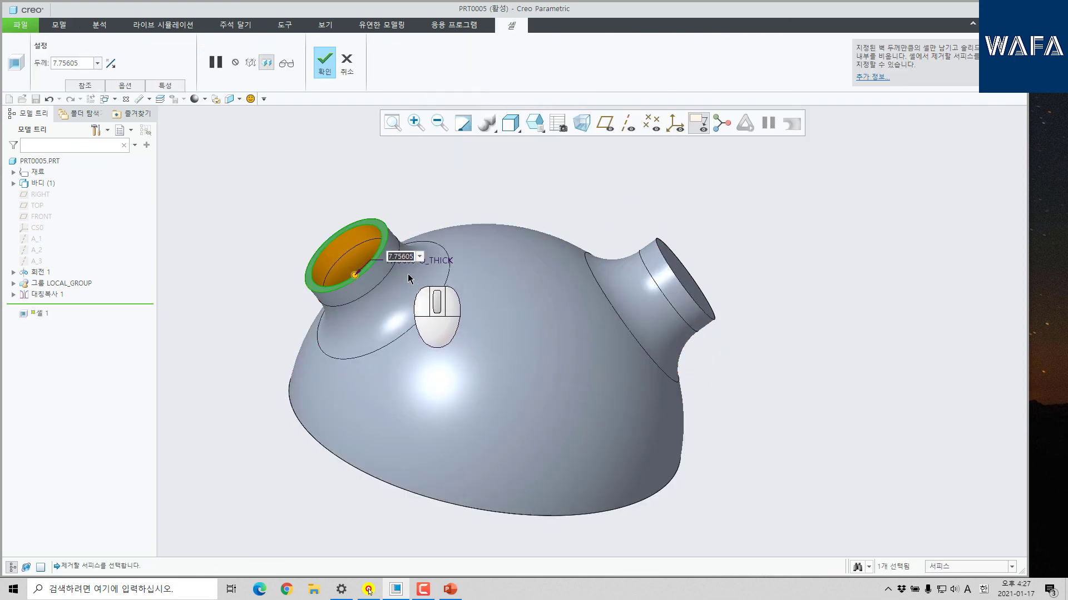
{"action": "type", "text": "10"}
{"action": "key", "text": "Return"}
{"action": "middle_click_drag", "start_coordinate": [615, 259], "coordinate": [443, 247]}
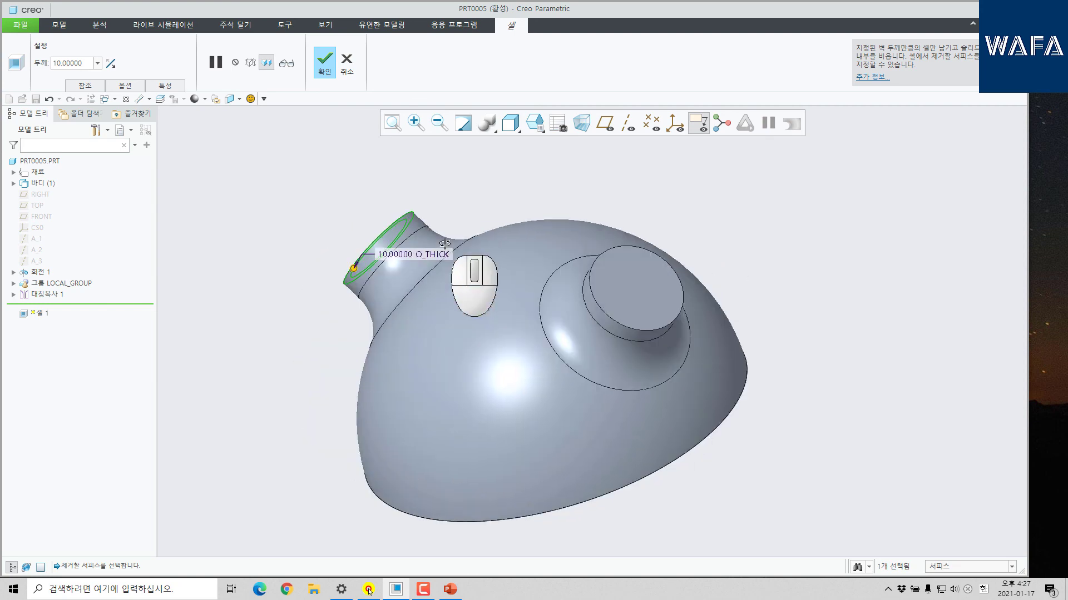
{"action": "left_click", "coordinate": [642, 291], "text": "ctrl"}
{"action": "middle_click_drag", "start_coordinate": [594, 374], "coordinate": [632, 203]}
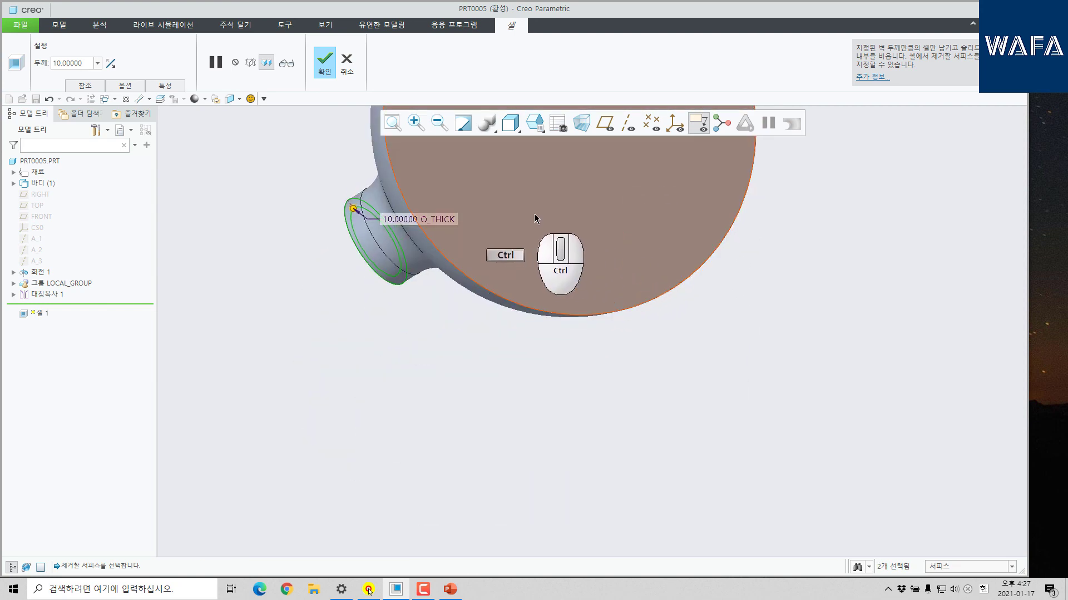
{"action": "left_click", "coordinate": [556, 245], "text": "ctrl"}
{"action": "scroll", "coordinate": [628, 233], "scroll_direction": "down", "scroll_amount": 3}
{"action": "middle_click", "coordinate": [661, 238]}
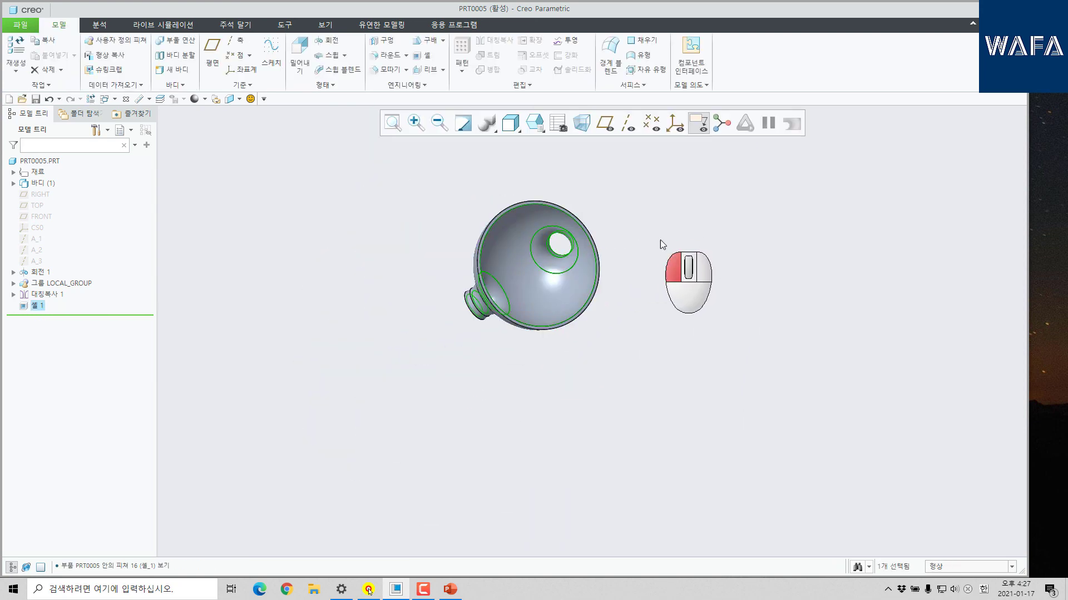
{"action": "left_click", "coordinate": [660, 240]}
Start an extrude sketch on the RIGHT plane and add a vertical centerline through the origin.
{"action": "key", "text": "ctrl+d"}
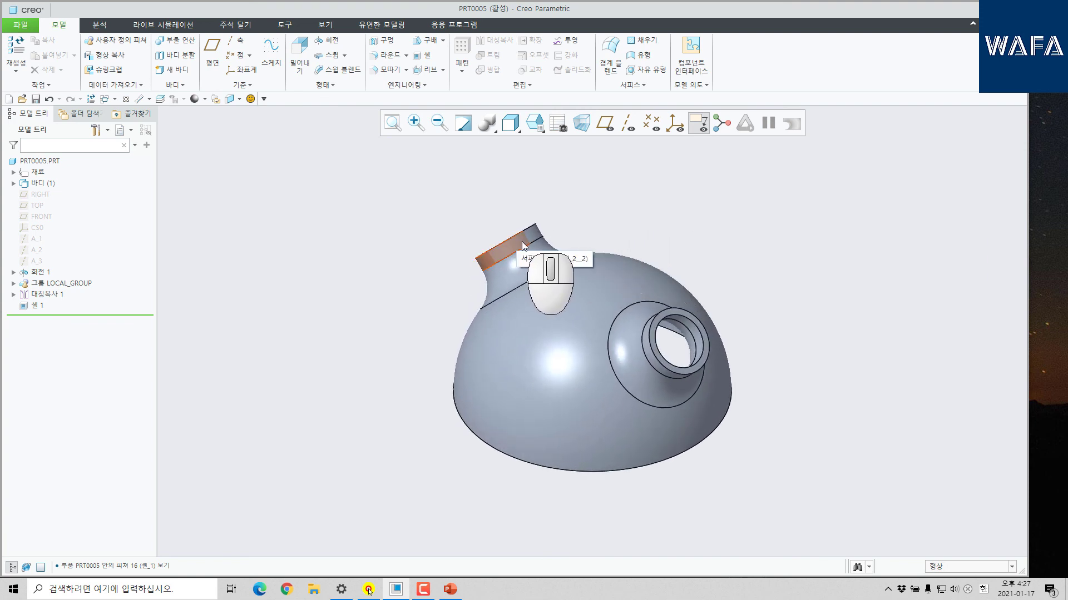
{"action": "middle_click_drag", "start_coordinate": [552, 239], "coordinate": [547, 255]}
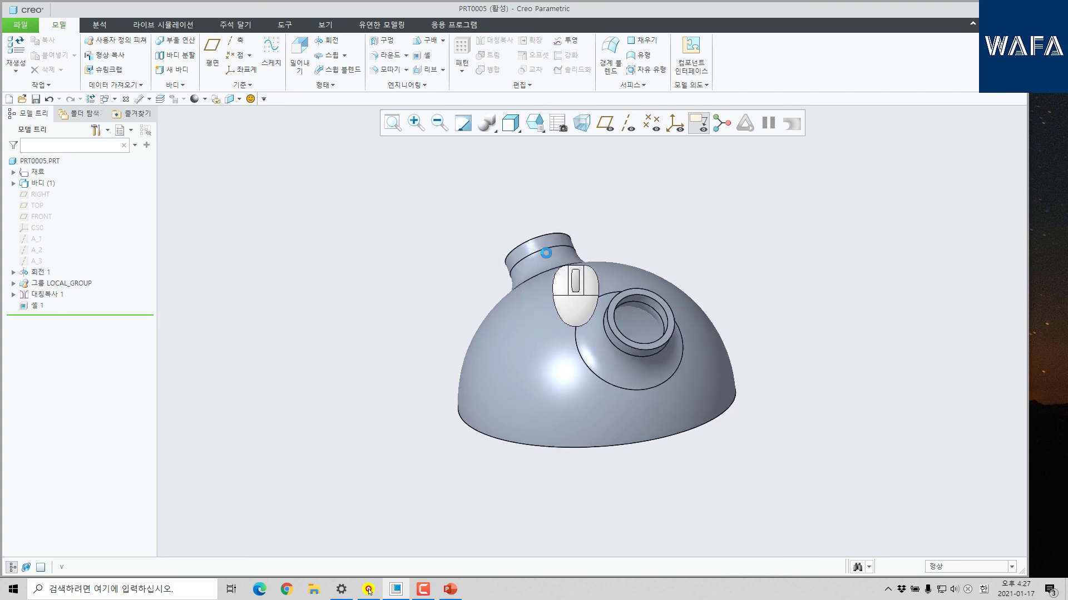
{"action": "left_click", "coordinate": [354, 222]}
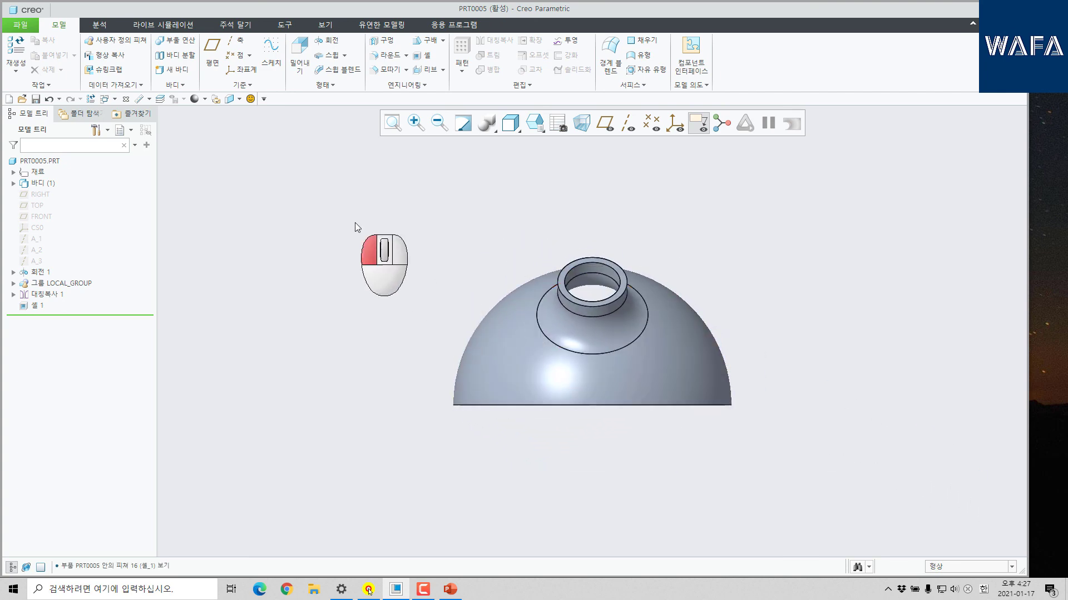
{"action": "left_click", "coordinate": [308, 52]}
{"action": "left_click", "coordinate": [39, 196]}
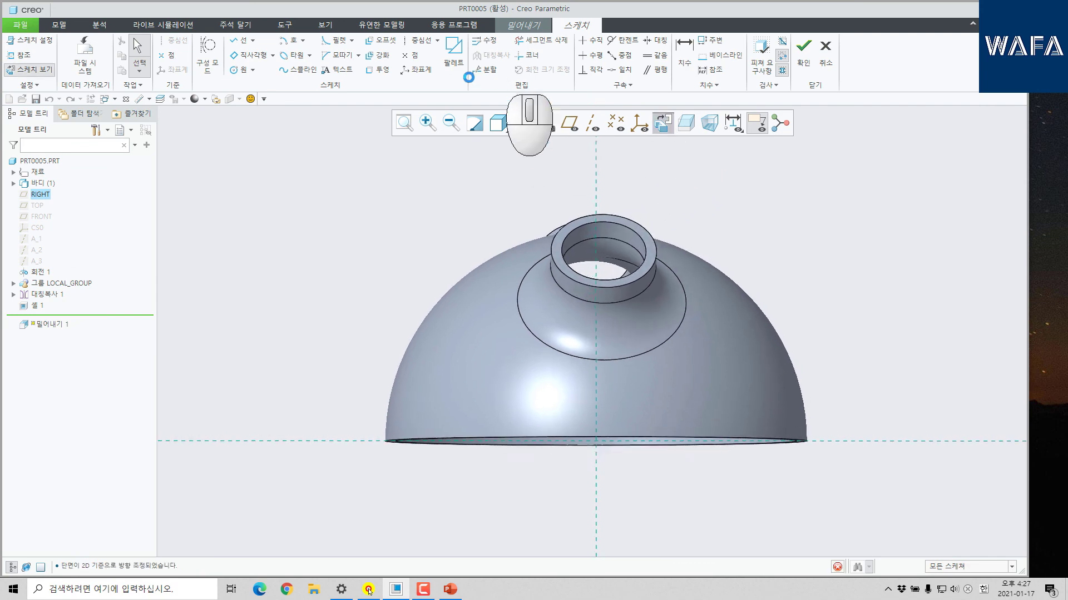
{"action": "left_click", "coordinate": [421, 40]}
{"action": "left_click", "coordinate": [593, 167]}
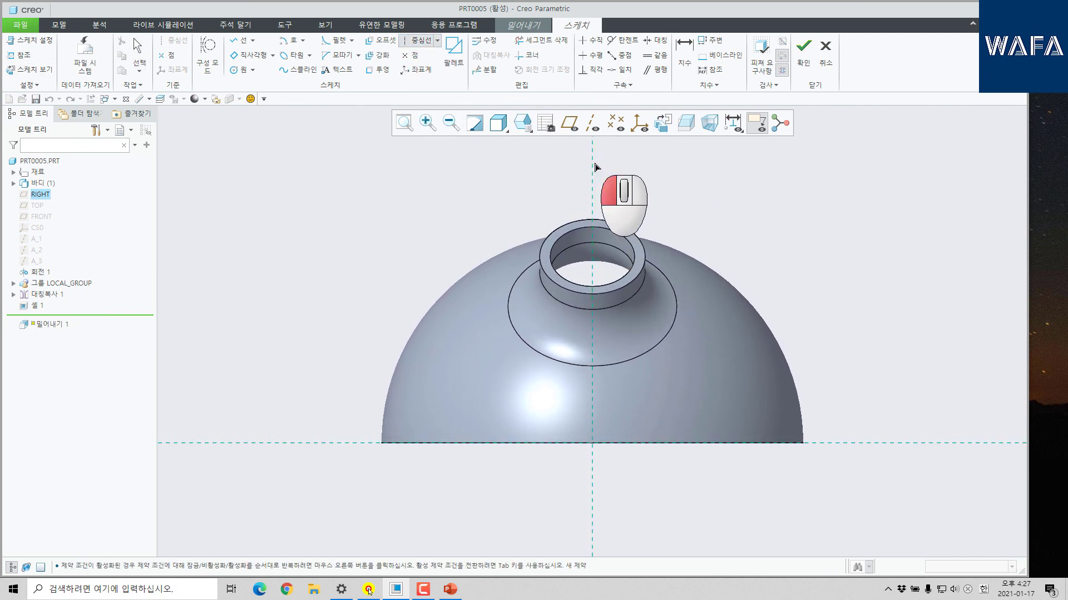
{"action": "left_click", "coordinate": [592, 334]}
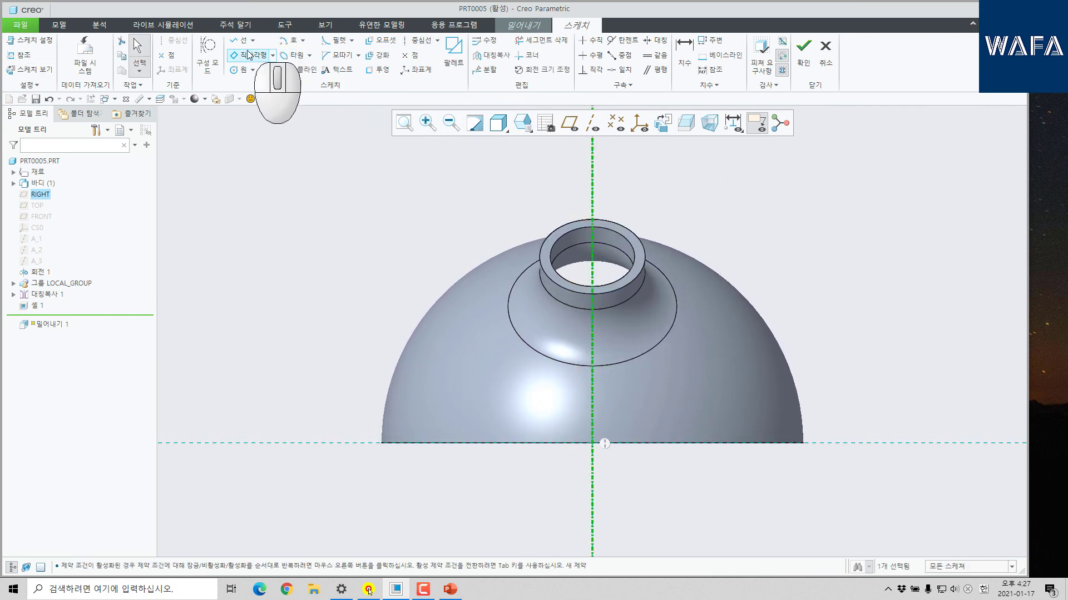
Sketch a rectangle about 146 wide and 208 high beside the centerline, and mirror it across the centerline.
{"action": "left_click", "coordinate": [273, 55]}
{"action": "left_click", "coordinate": [269, 69]}
{"action": "left_click", "coordinate": [362, 189]}
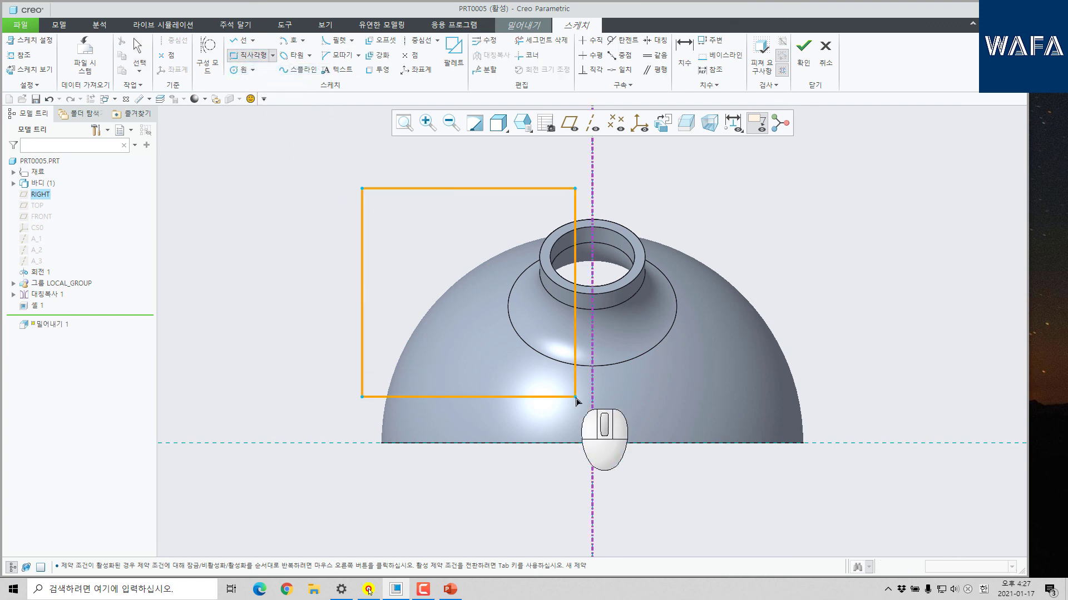
{"action": "left_click", "coordinate": [517, 407]}
{"action": "middle_click", "coordinate": [612, 359]}
{"action": "left_click", "coordinate": [488, 55]}
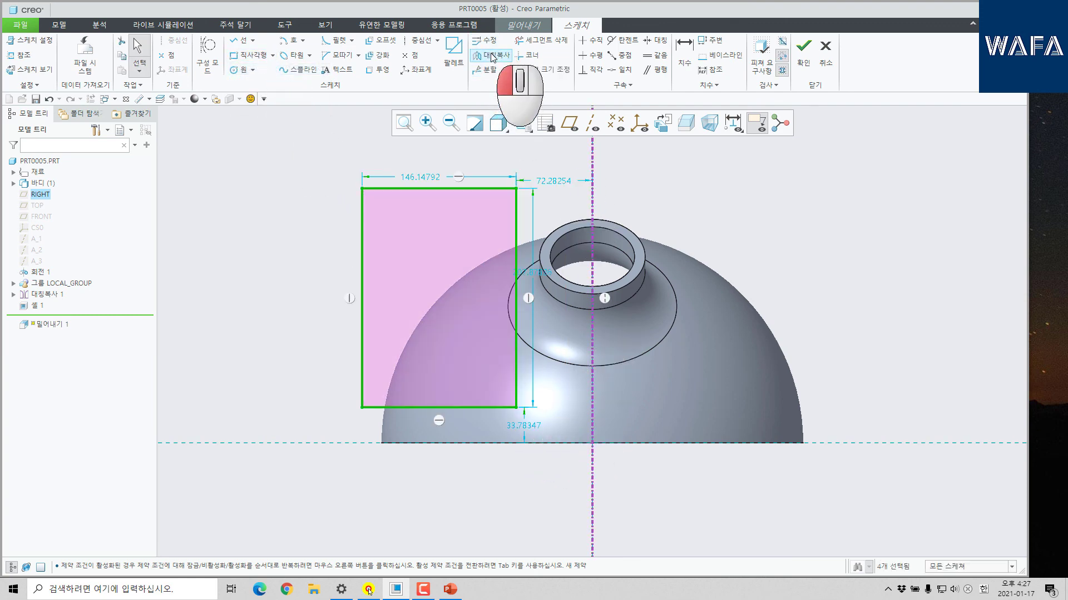
{"action": "left_click", "coordinate": [591, 208]}
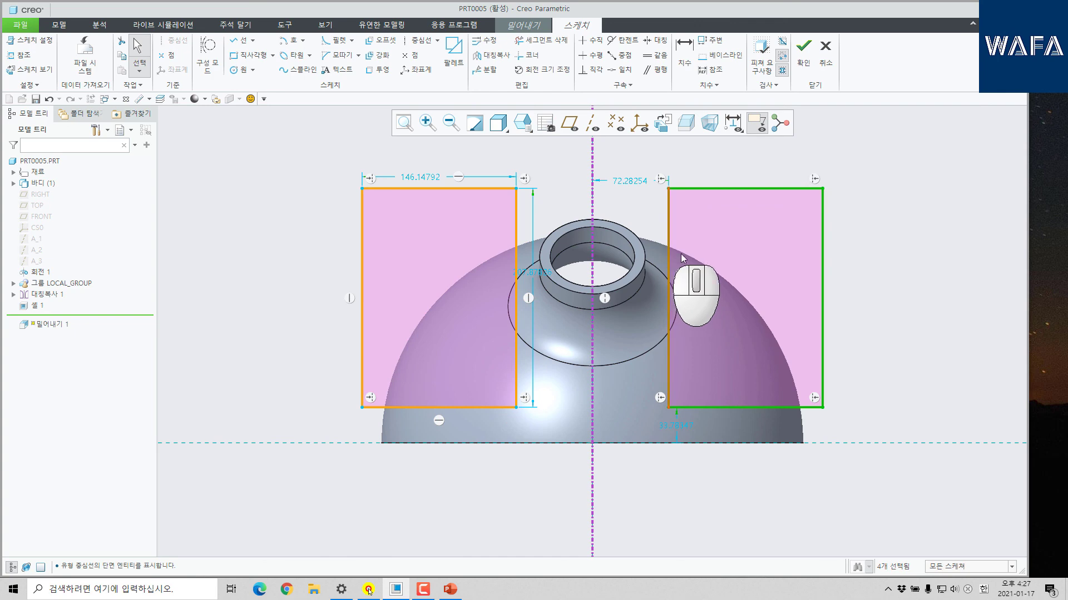
Set the gap between the inner sides of the two rectangles to 25.
{"action": "left_click", "coordinate": [678, 49]}
{"action": "left_click", "coordinate": [516, 209]}
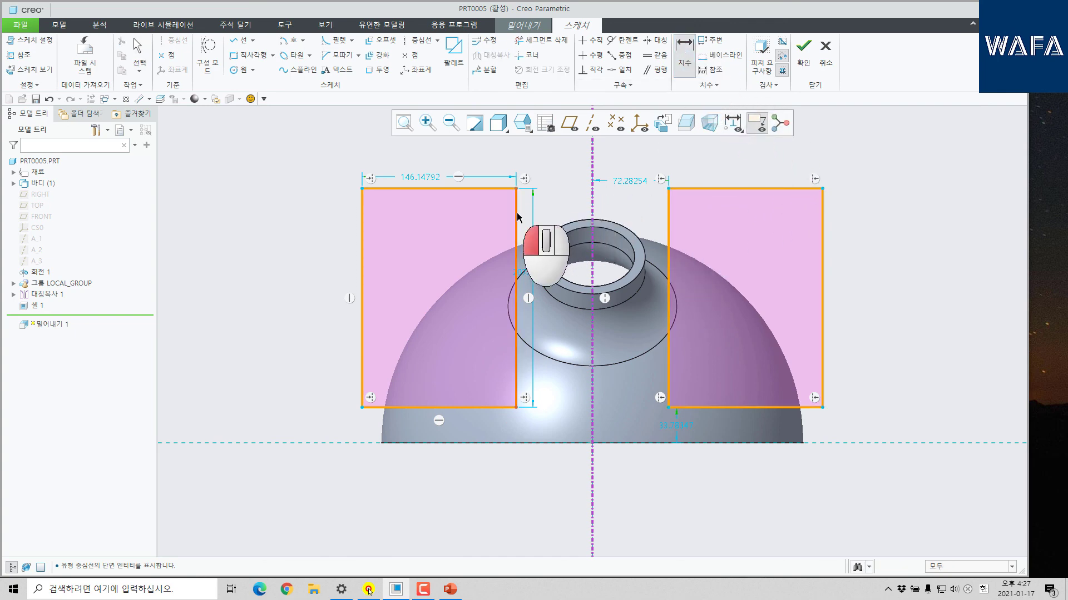
{"action": "left_click", "coordinate": [668, 217]}
{"action": "middle_click", "coordinate": [641, 215]}
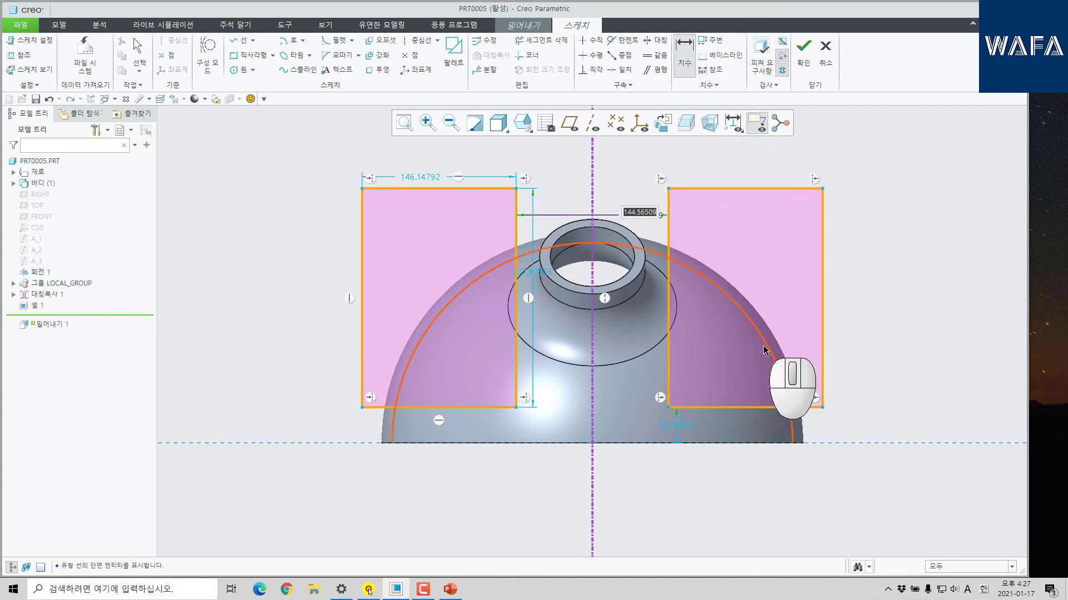
{"action": "type", "text": "25"}
{"action": "key", "text": "Return"}
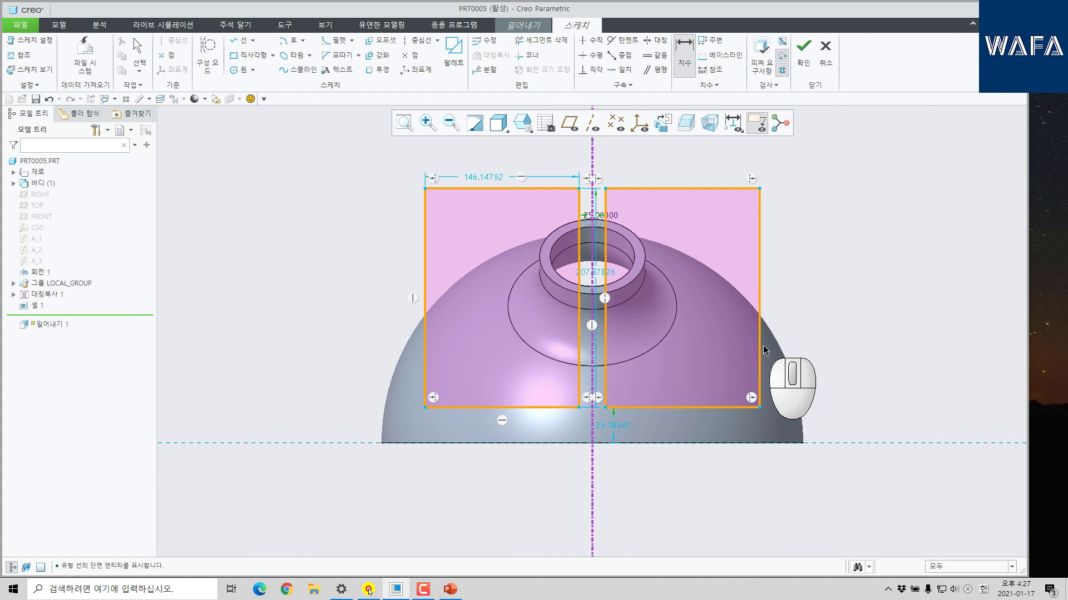
Dimension the rectangles' lower edge 20 above the dome's base line.
{"action": "left_click", "coordinate": [514, 408]}
{"action": "left_click", "coordinate": [496, 444]}
{"action": "middle_click", "coordinate": [284, 391]}
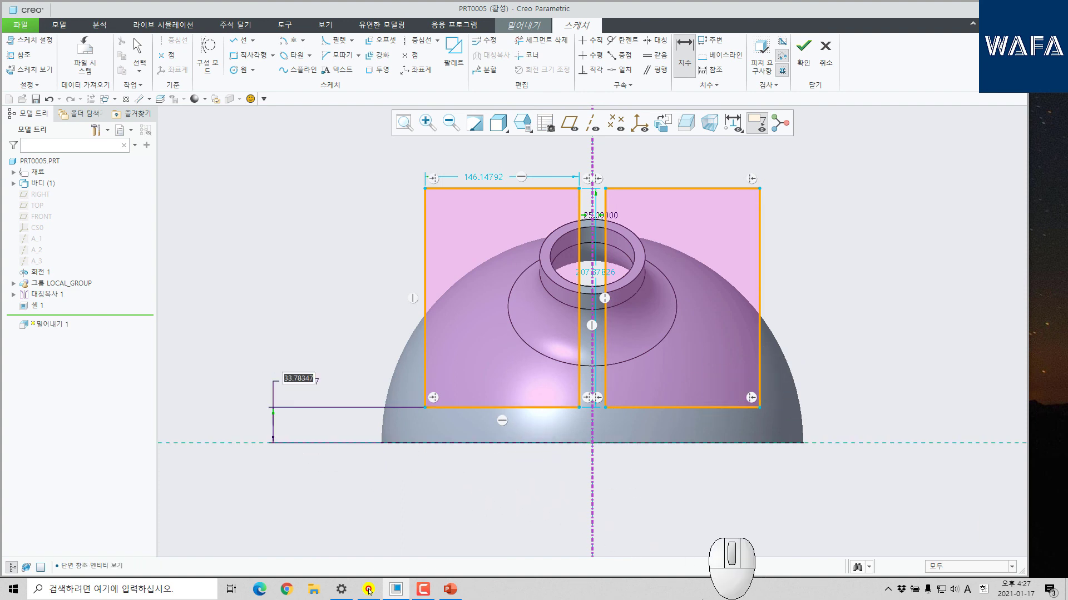
{"action": "type", "text": "20"}
{"action": "key", "text": "Return"}
{"action": "middle_click", "coordinate": [710, 536]}
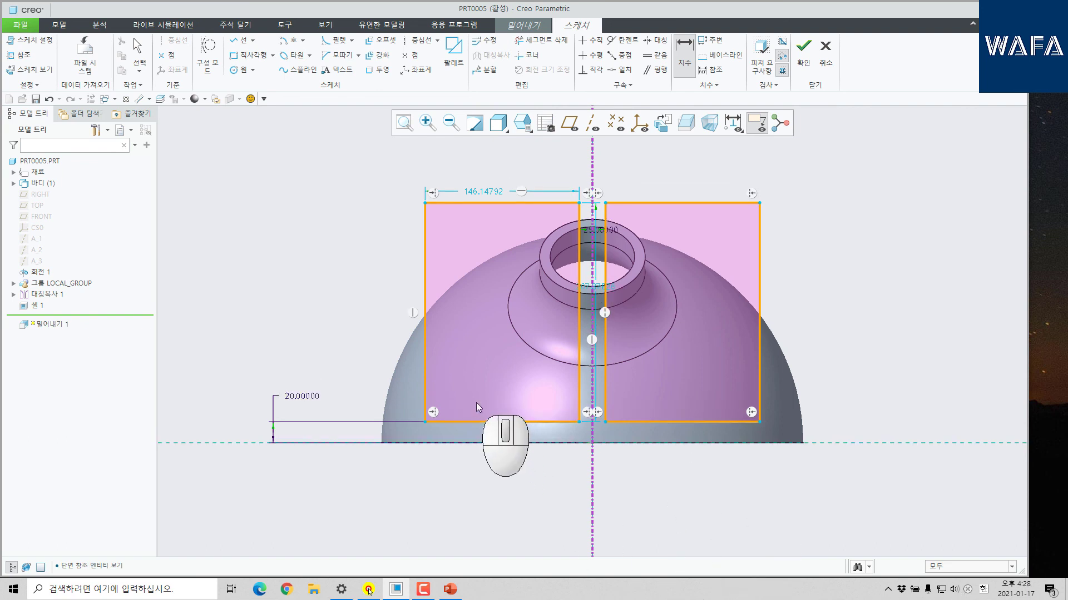
Make the rectangle's width and height equal and set its width to 200.
{"action": "left_click", "coordinate": [655, 55]}
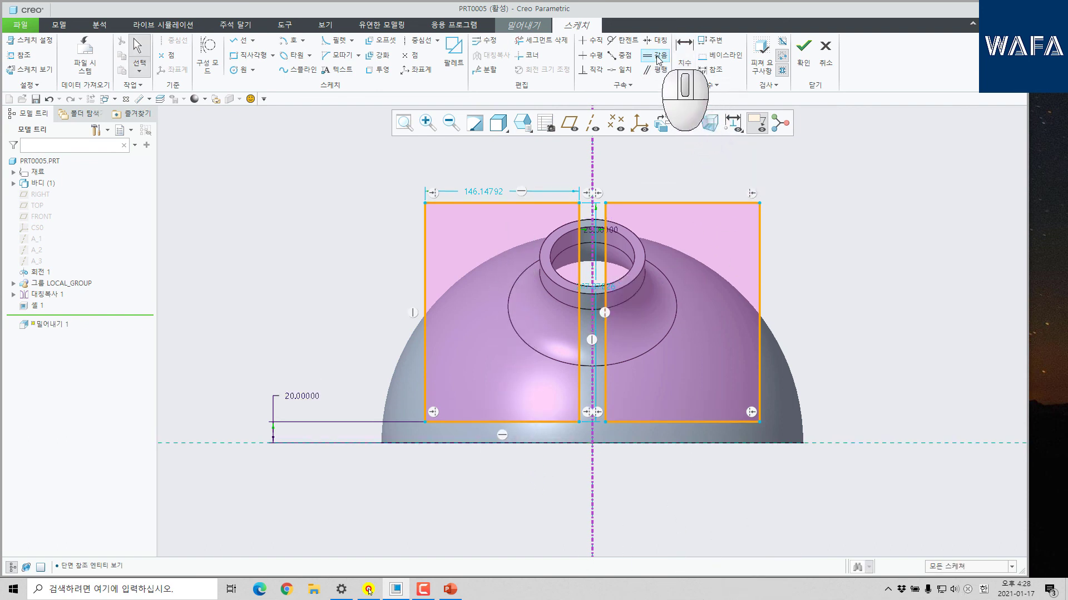
{"action": "left_click", "coordinate": [564, 204]}
{"action": "left_click", "coordinate": [579, 214]}
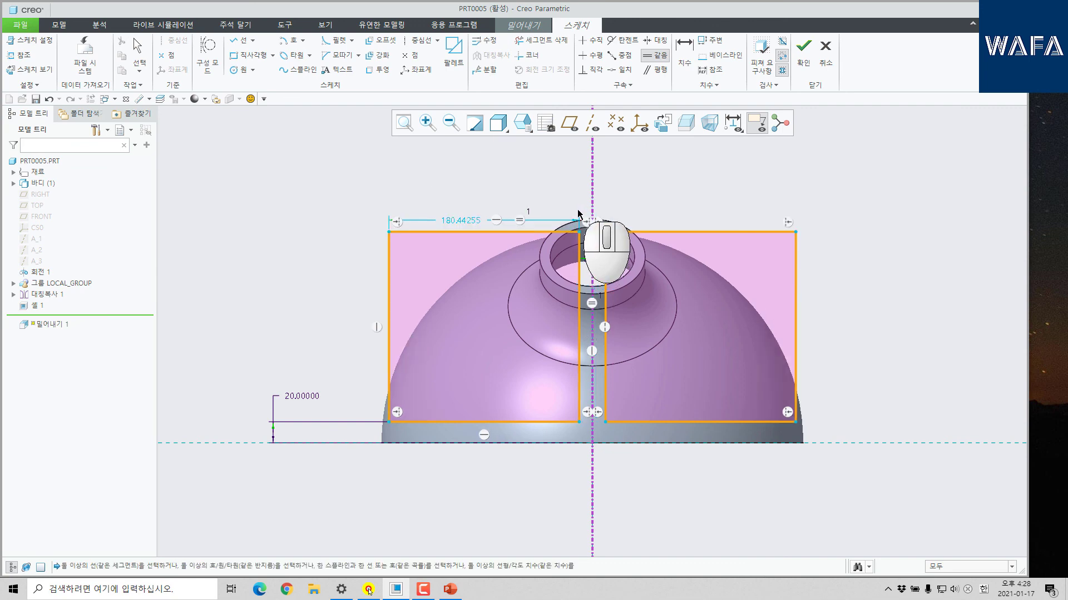
{"action": "middle_click", "coordinate": [575, 214]}
{"action": "double_click", "coordinate": [461, 220]}
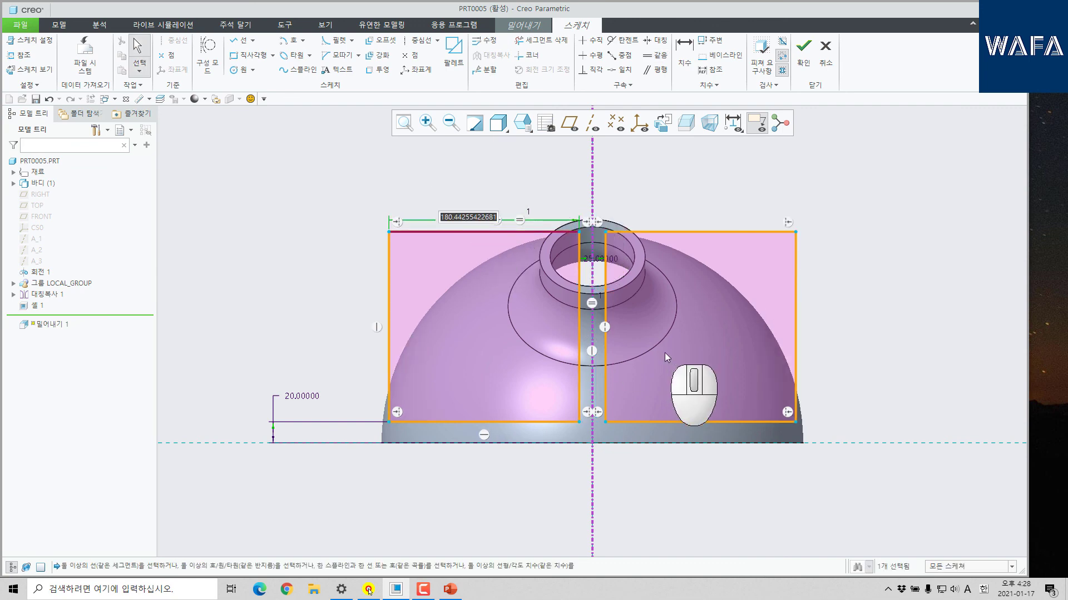
{"action": "type", "text": "200"}
{"action": "key", "text": "Return"}
{"action": "mouse_move", "coordinate": [688, 392]}
{"action": "middle_mouse_down"}
{"action": "mouse_move", "coordinate": [700, 377]}
{"action": "mouse_move", "coordinate": [665, 435]}
{"action": "mouse_move", "coordinate": [669, 399]}
{"action": "middle_mouse_up"}
{"action": "scroll", "coordinate": [599, 320], "scroll_direction": "up", "scroll_amount": 3}
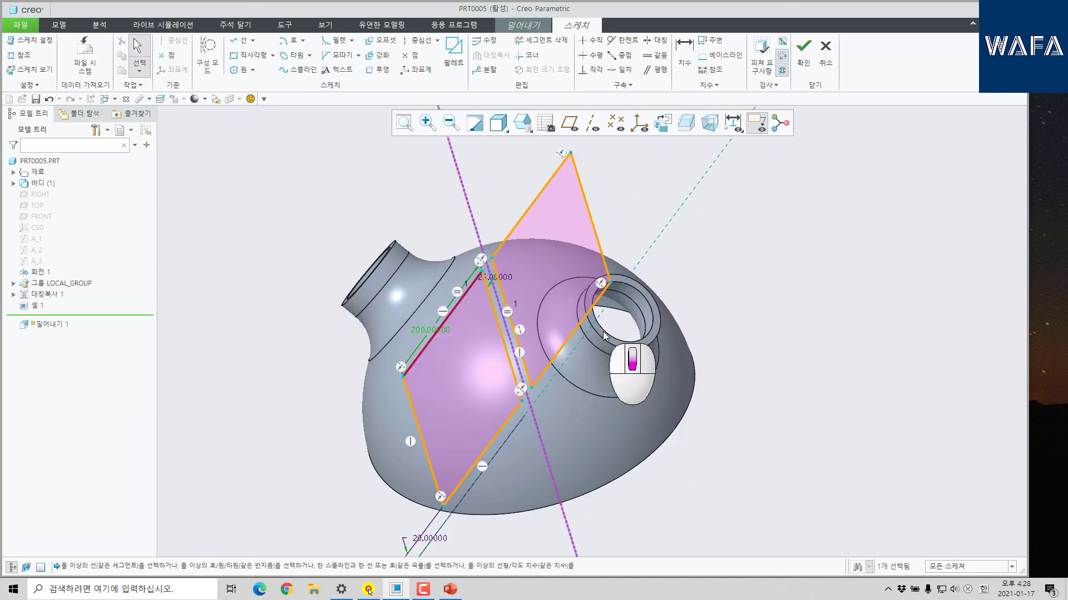
Finish the sketch and cut the two squares out of the dome, with the depth symmetric about the sketch plane.
{"action": "left_click", "coordinate": [803, 48]}
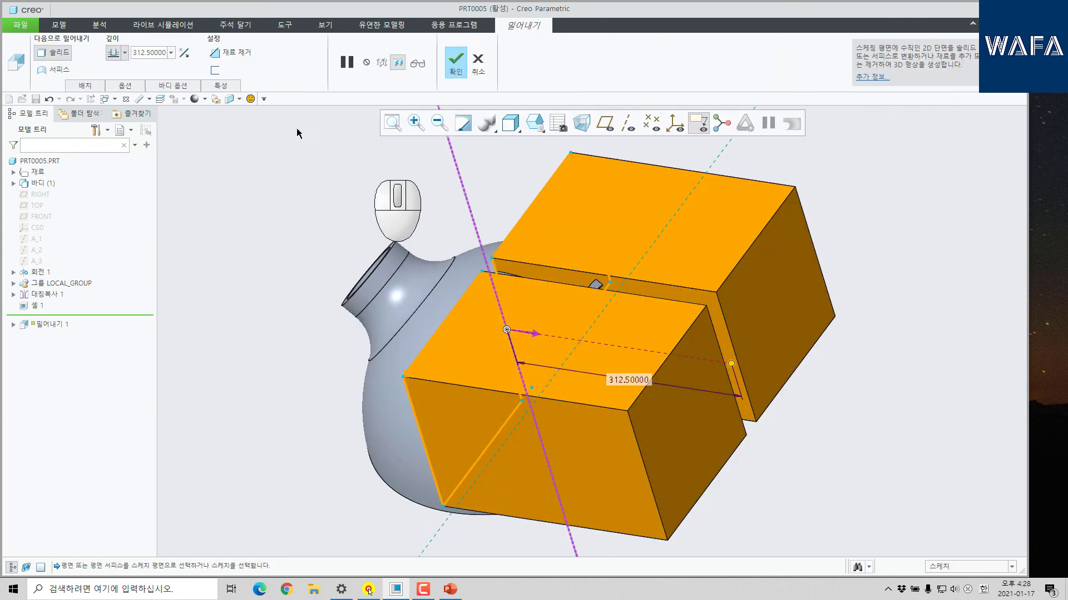
{"action": "left_click", "coordinate": [215, 51]}
{"action": "left_click", "coordinate": [125, 53]}
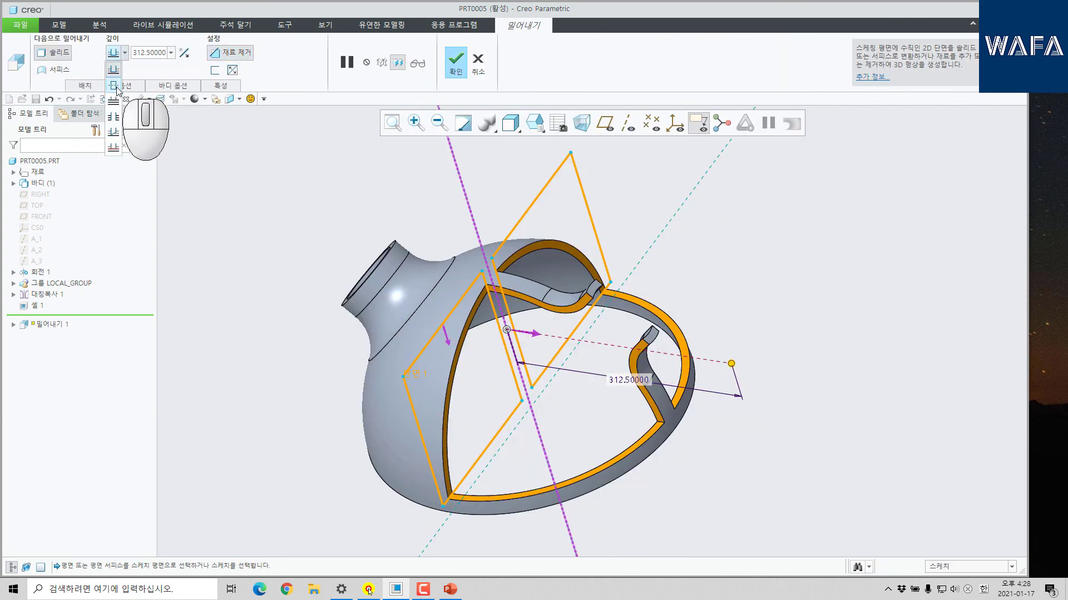
{"action": "left_click", "coordinate": [113, 84]}
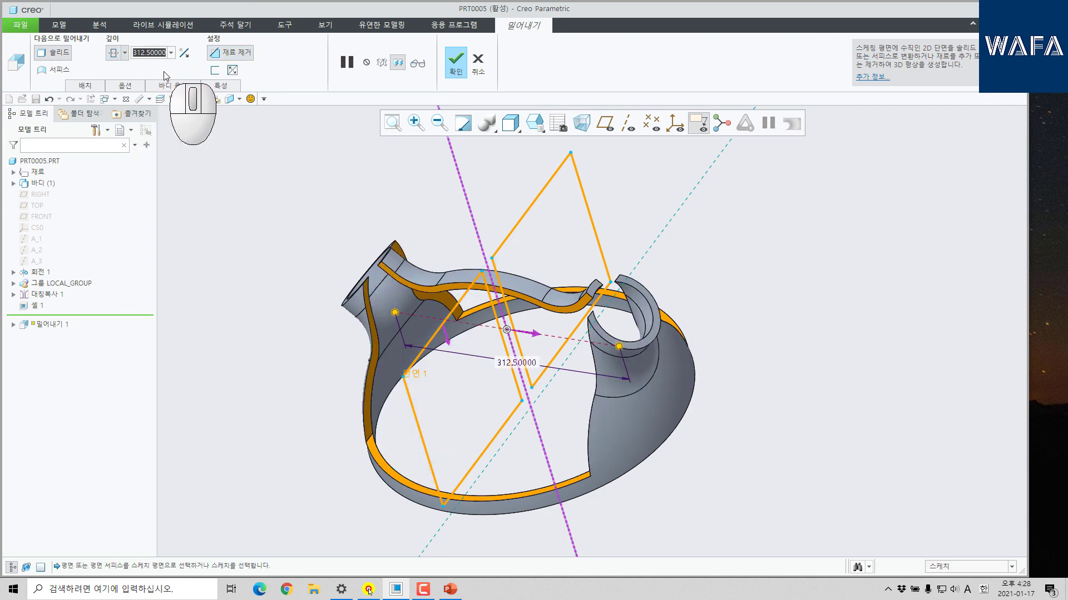
{"action": "key", "text": "Return"}
{"action": "middle_click", "coordinate": [767, 362]}
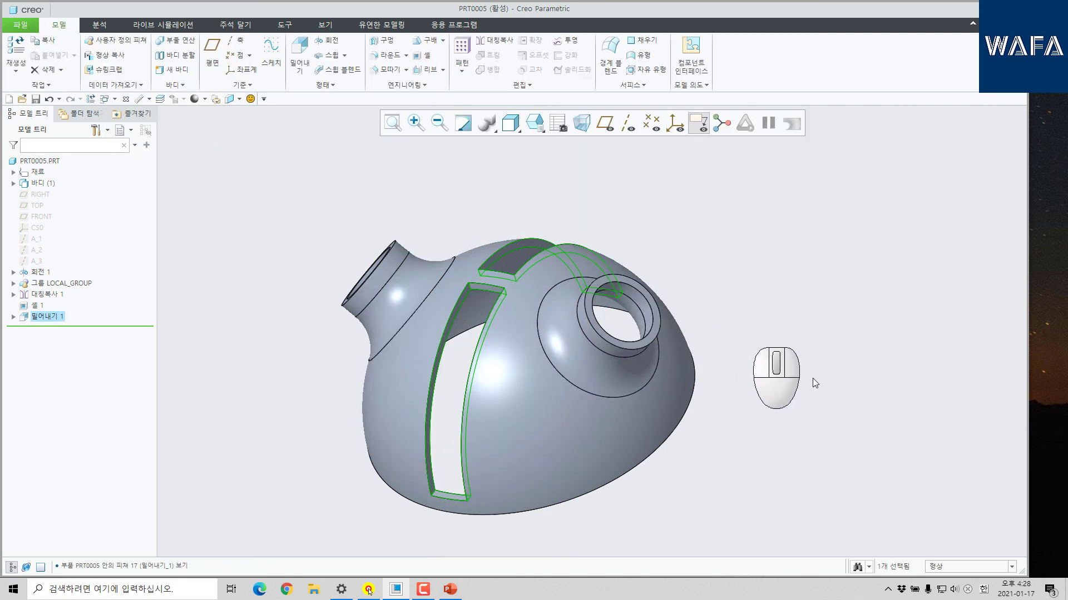
Start a round and pick the two corner edges at the lower end of the front slot.
{"action": "left_click", "coordinate": [389, 55]}
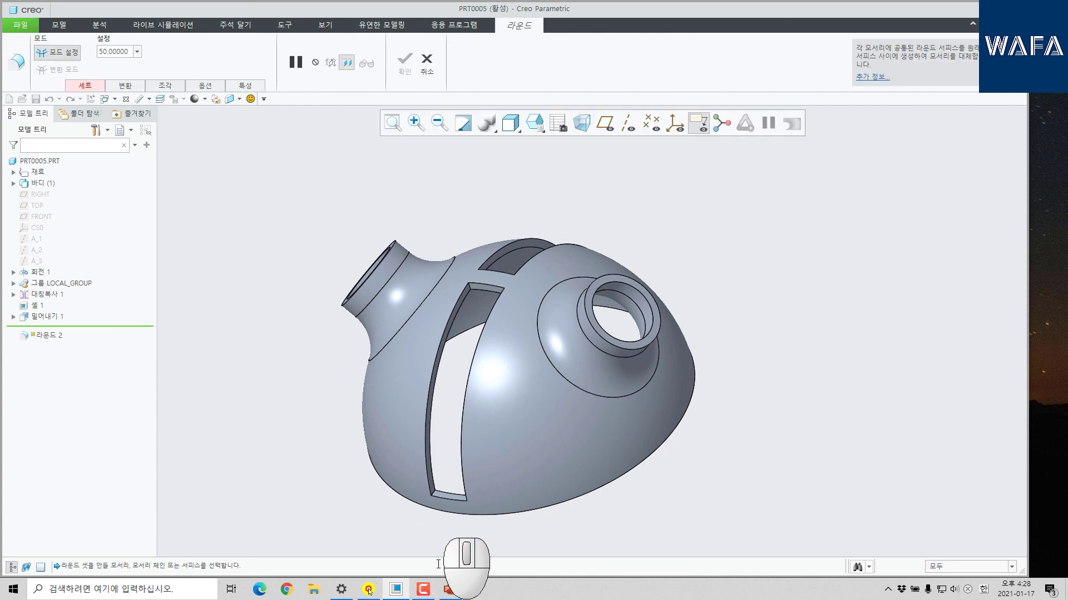
{"action": "scroll", "coordinate": [457, 522], "scroll_direction": "up", "scroll_amount": 3}
{"action": "scroll", "coordinate": [465, 508], "scroll_direction": "up", "scroll_amount": 2}
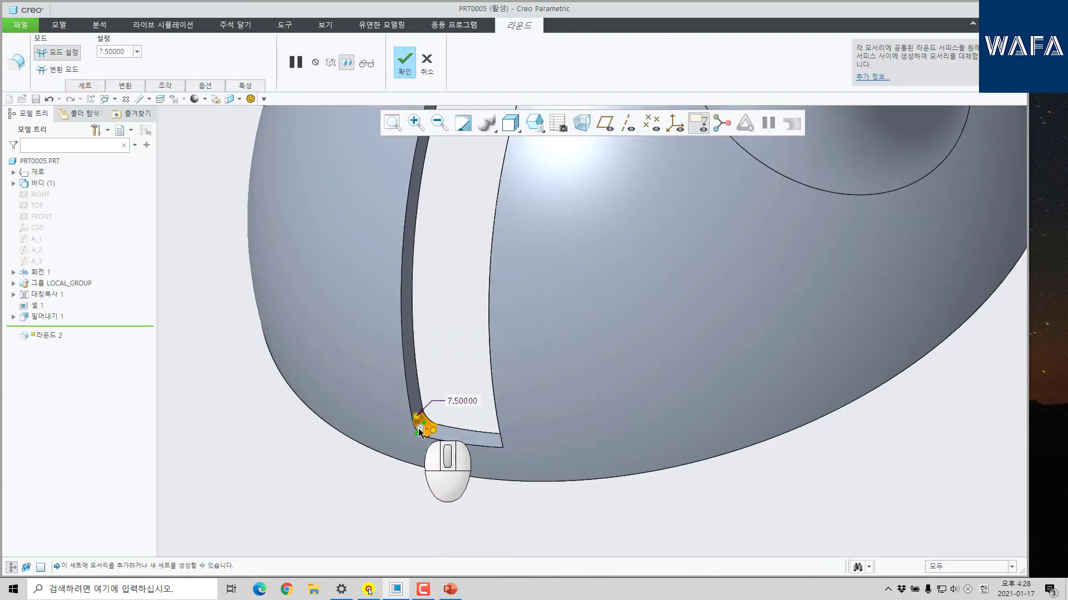
{"action": "left_click", "coordinate": [498, 437], "text": "ctrl"}
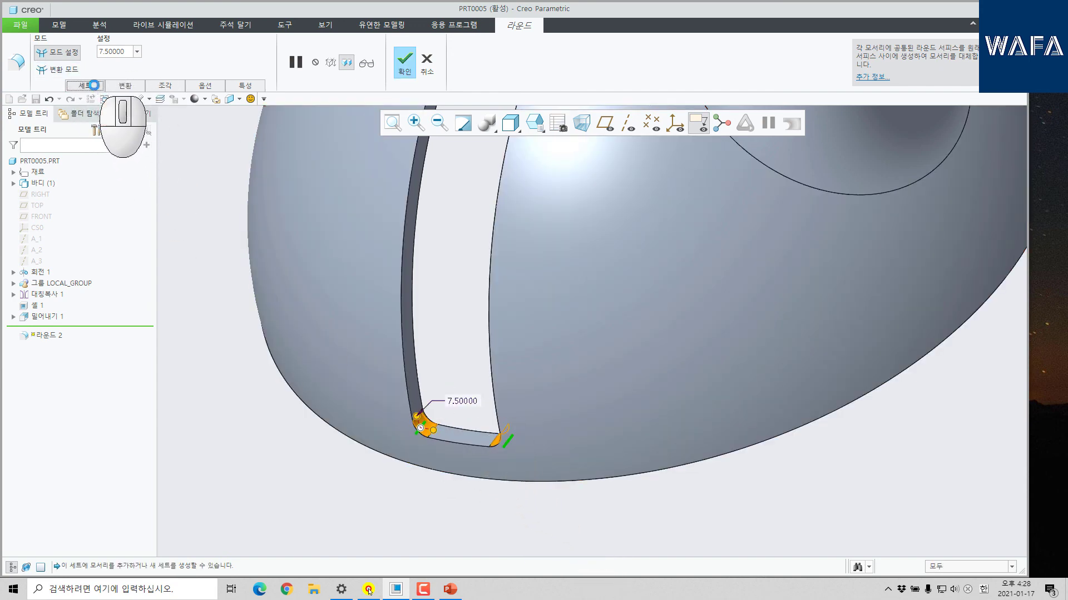
Open the round's set references and remove all picked edges from the set.
{"action": "left_click", "coordinate": [85, 85]}
{"action": "scroll", "coordinate": [517, 303], "scroll_direction": "up", "scroll_amount": 2}
{"action": "middle_click_drag", "start_coordinate": [517, 304], "coordinate": [428, 310]}
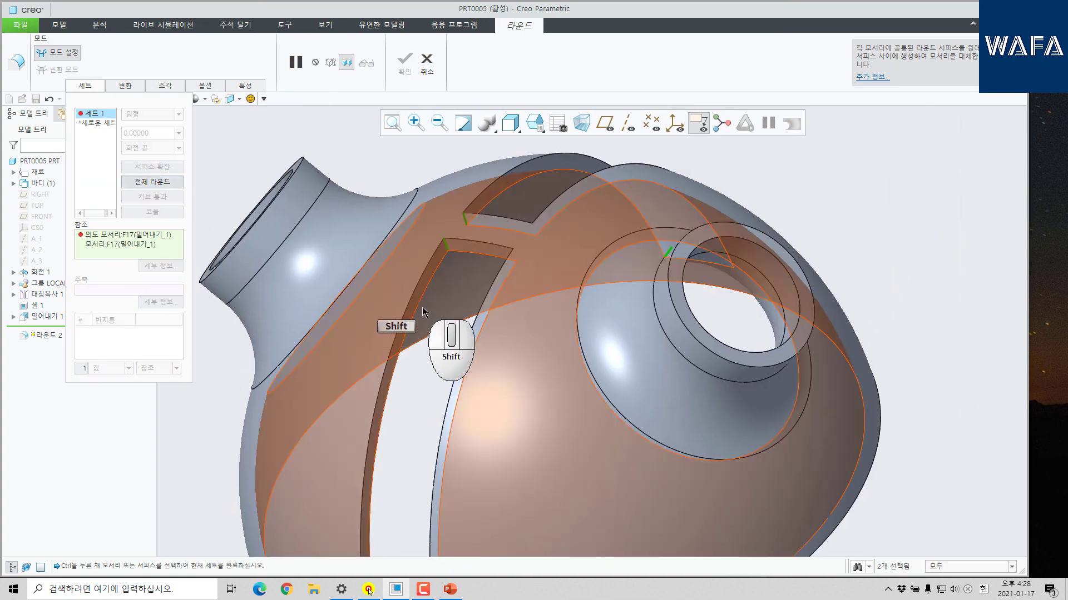
{"action": "scroll", "coordinate": [437, 267], "scroll_direction": "down", "scroll_amount": 4}
{"action": "middle_click_drag", "start_coordinate": [442, 256], "coordinate": [442, 347], "text": "shift"}
{"action": "scroll", "coordinate": [420, 344], "scroll_direction": "up", "scroll_amount": 3}
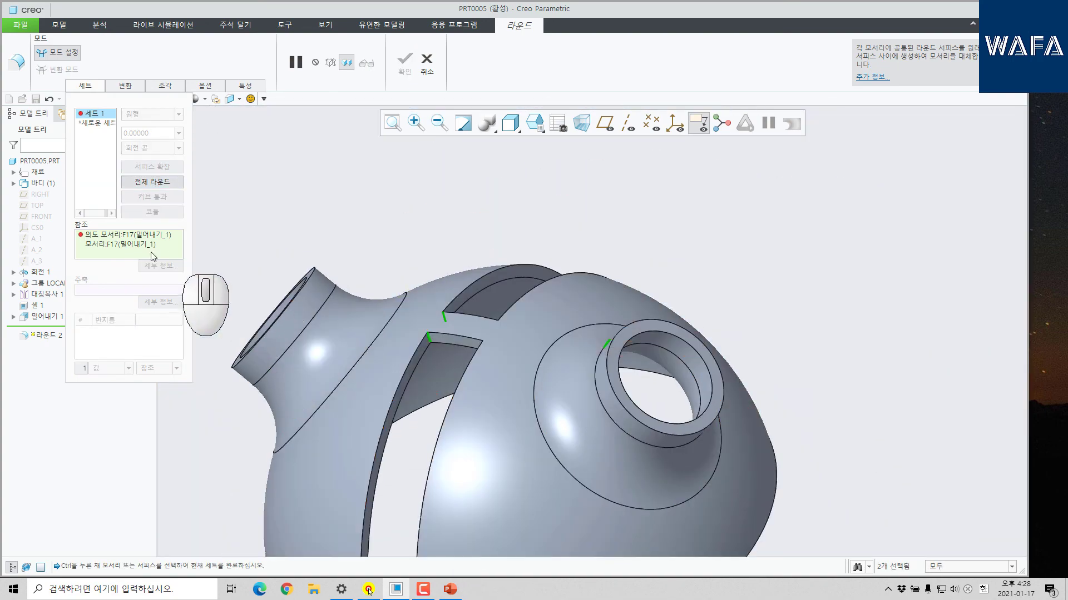
{"action": "right_click", "coordinate": [129, 245]}
{"action": "left_click", "coordinate": [127, 242]}
{"action": "middle_click_drag", "start_coordinate": [550, 323], "coordinate": [598, 143], "text": "shift"}
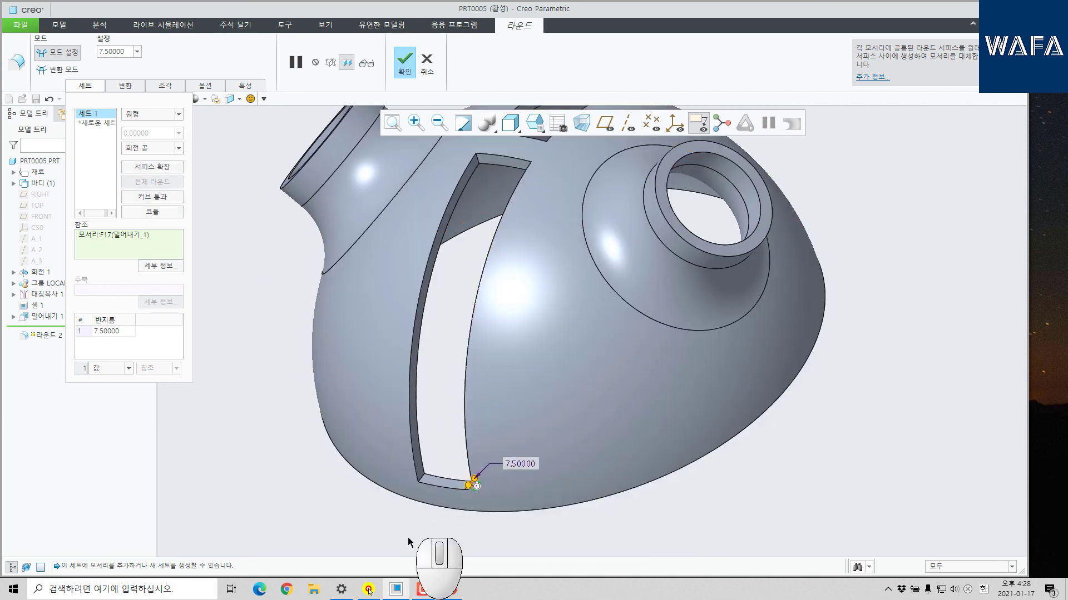
{"action": "right_click", "coordinate": [108, 233]}
{"action": "left_click", "coordinate": [117, 238]}
Select the intent edges at both lower corners of the slot and round them with a radius of 25.
{"action": "scroll", "coordinate": [423, 470], "scroll_direction": "down", "scroll_amount": 3}
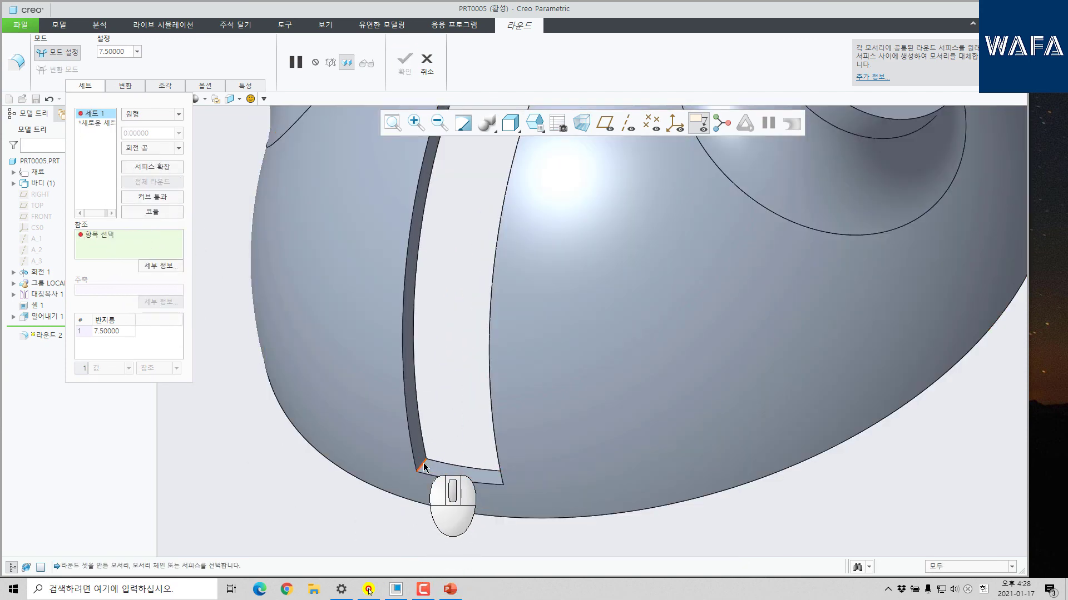
{"action": "left_click", "coordinate": [422, 467]}
{"action": "scroll", "coordinate": [422, 472], "scroll_direction": "up", "scroll_amount": 3}
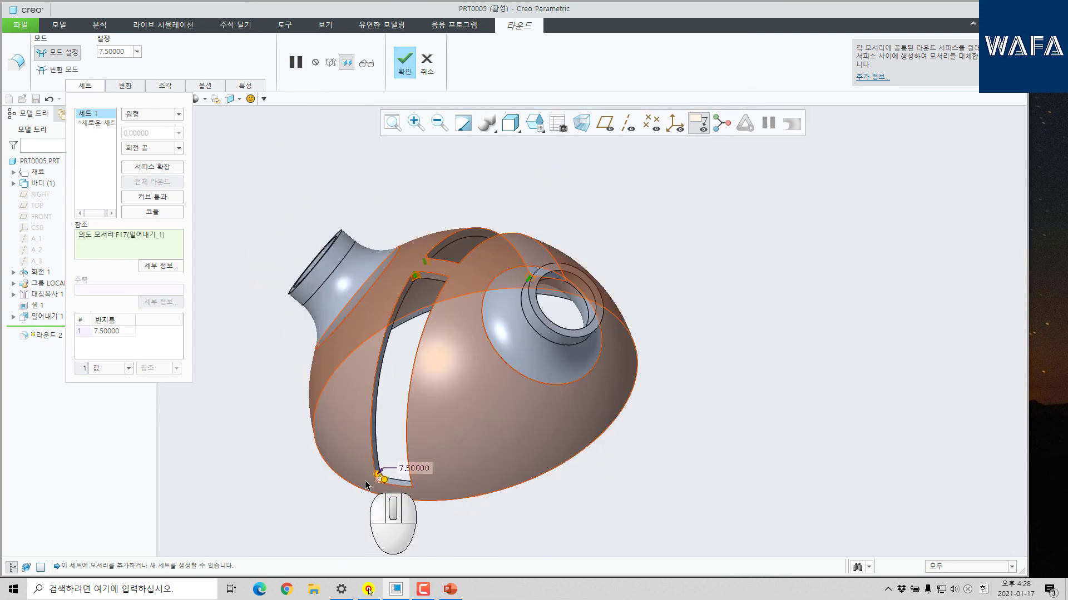
{"action": "middle_click_drag", "start_coordinate": [413, 481], "coordinate": [476, 490]}
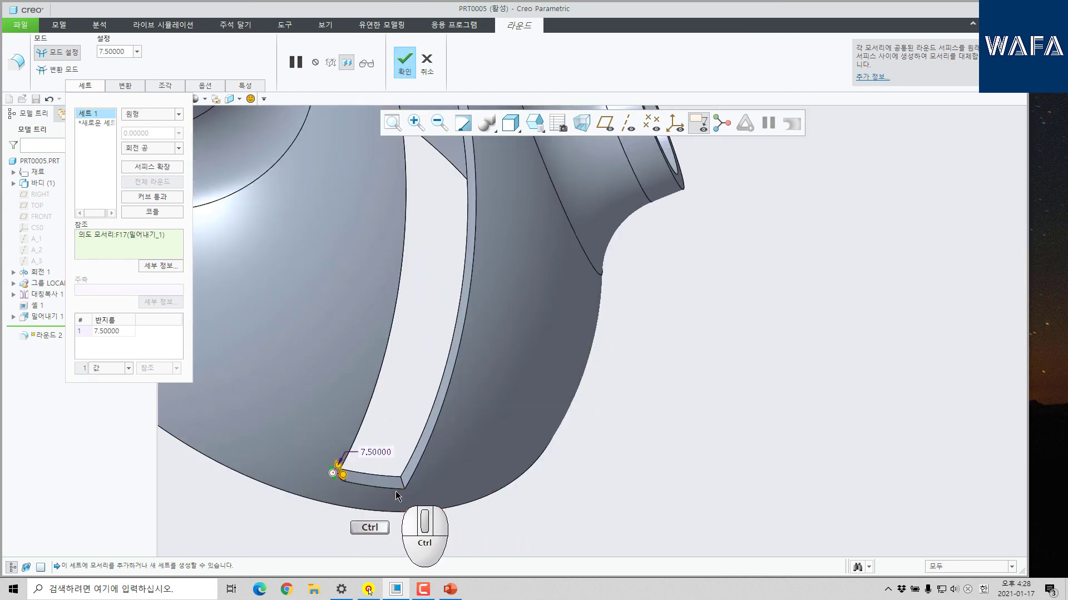
{"action": "left_click", "coordinate": [403, 481], "text": "ctrl"}
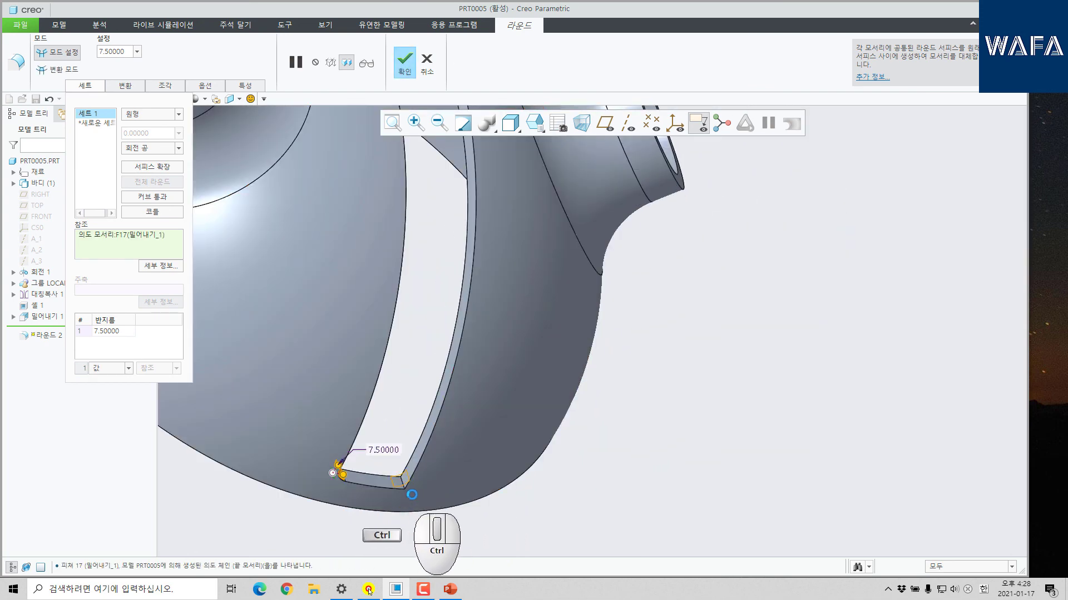
{"action": "scroll", "coordinate": [403, 481], "scroll_direction": "up", "scroll_amount": 3}
{"action": "middle_click_drag", "start_coordinate": [470, 467], "coordinate": [384, 457]}
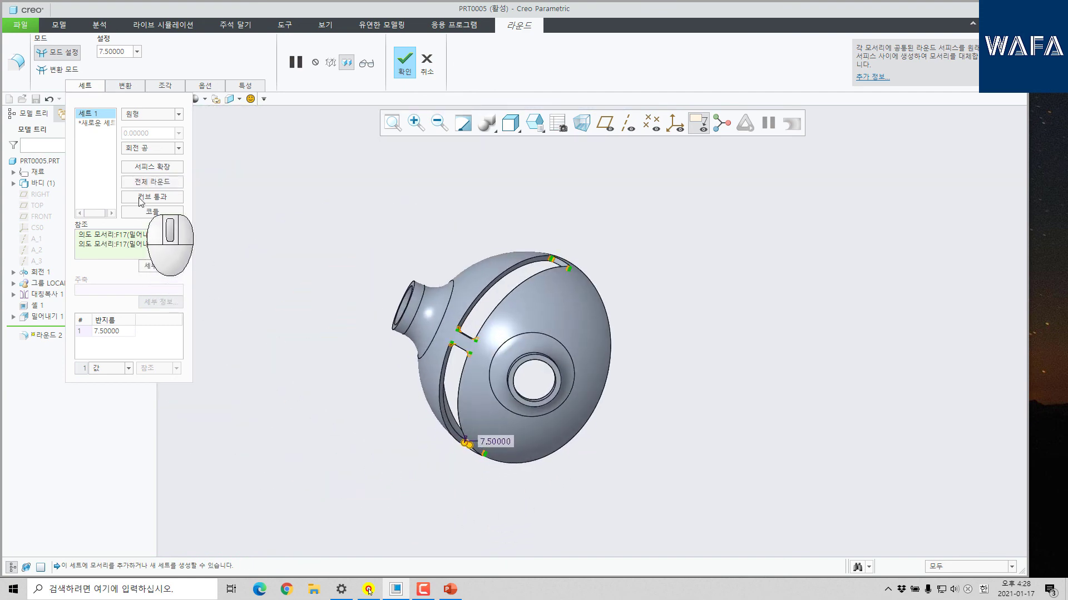
{"action": "left_click", "coordinate": [117, 332]}
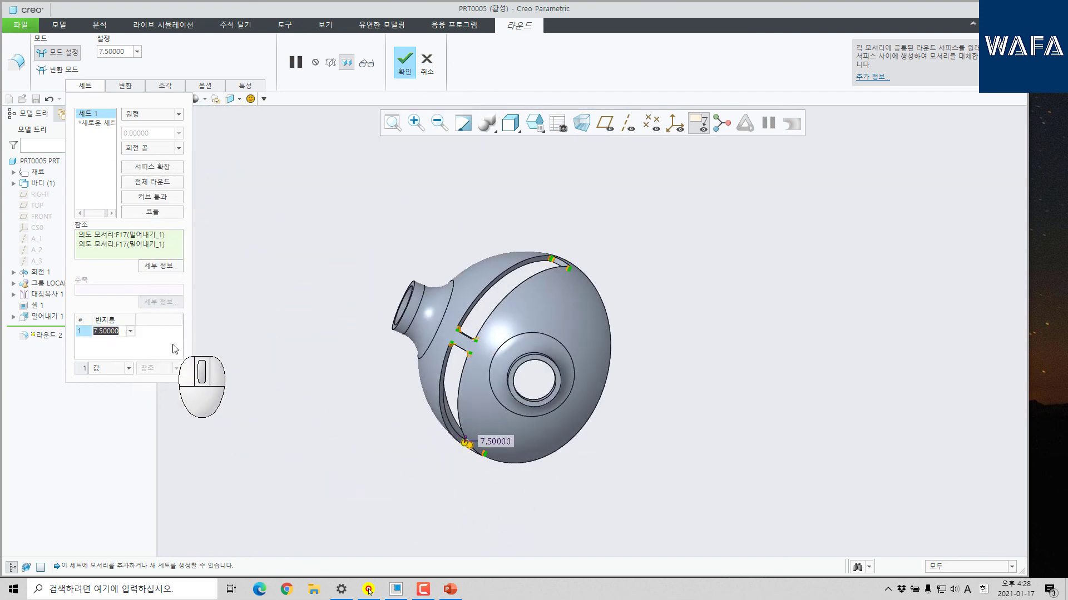
{"action": "middle_click", "coordinate": [648, 342]}
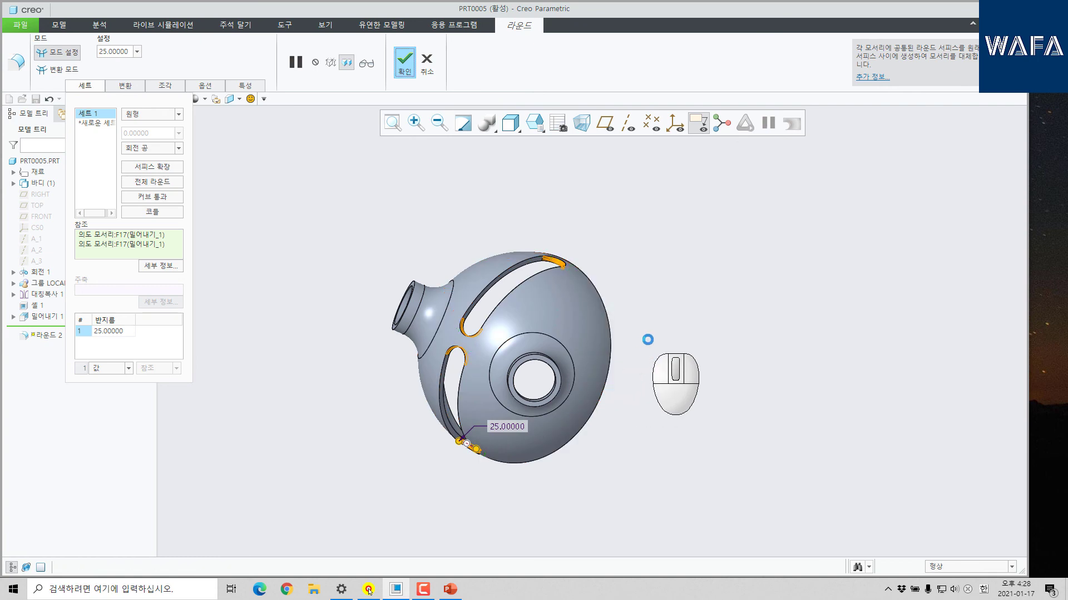
Create a planar cross-section on the FRONT plane and name it A.
{"action": "middle_click_drag", "start_coordinate": [733, 337], "coordinate": [189, 333]}
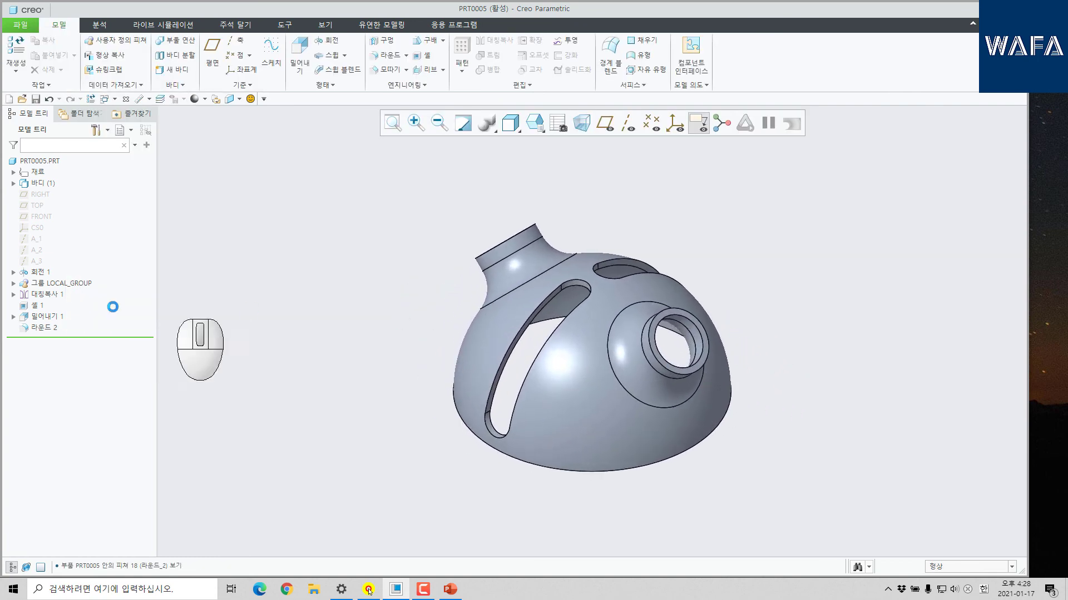
{"action": "left_click", "coordinate": [229, 99]}
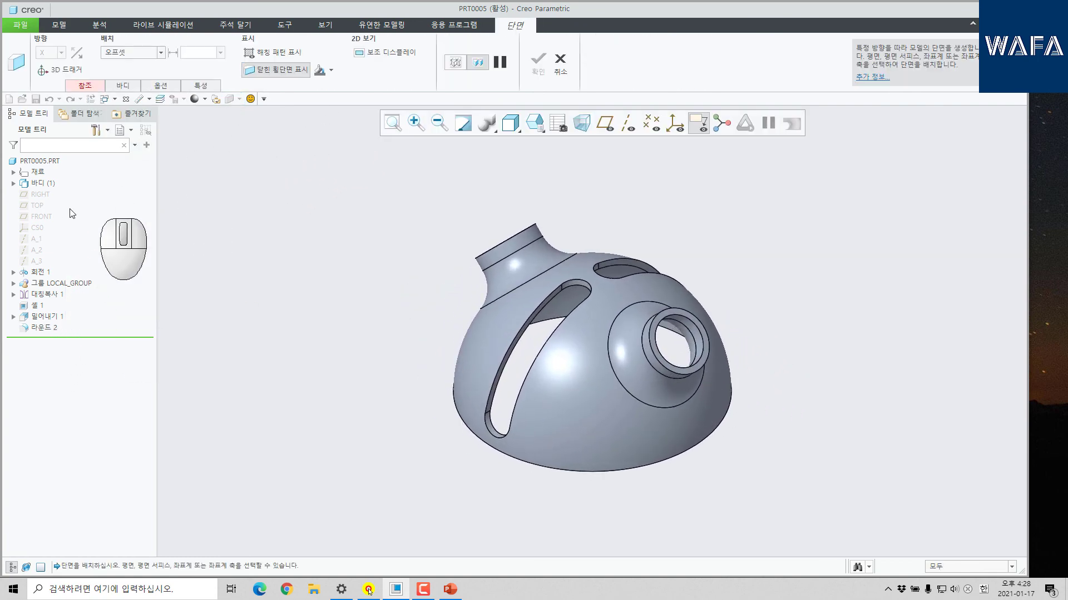
{"action": "left_click", "coordinate": [41, 216]}
{"action": "middle_click_drag", "start_coordinate": [458, 306], "coordinate": [583, 267]}
{"action": "left_click", "coordinate": [200, 85]}
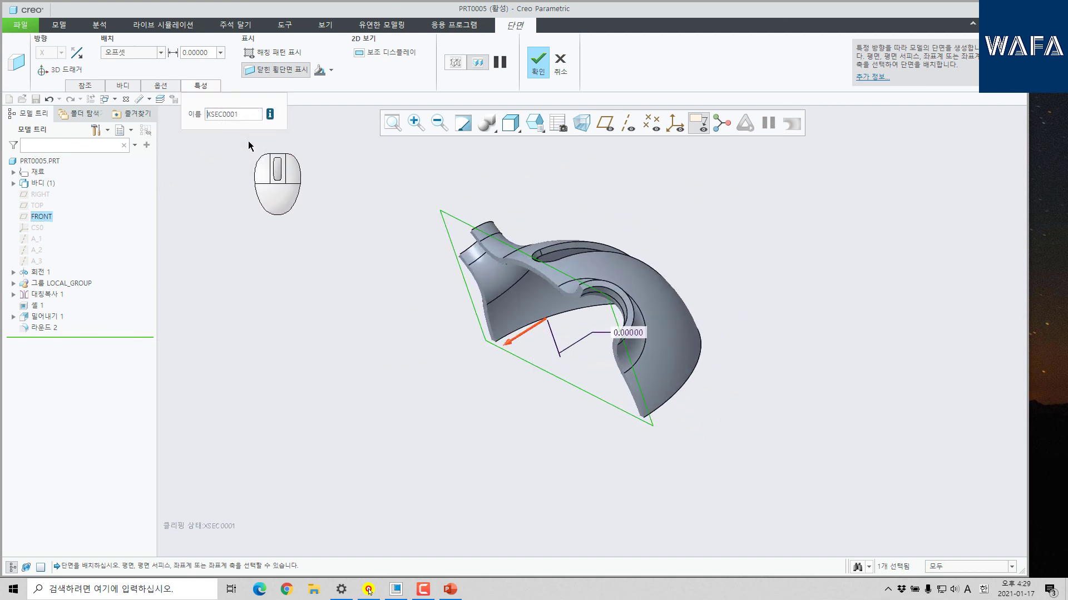
{"action": "type", "text": "A"}
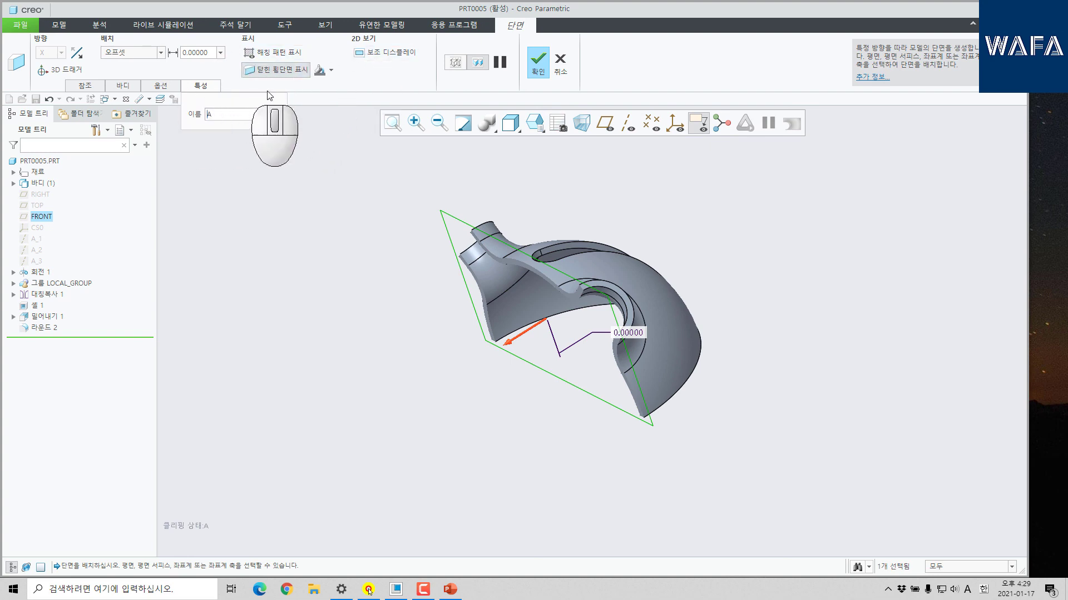
Set the cap color of section A to cyan and complete the section.
{"action": "left_click", "coordinate": [319, 71]}
{"action": "left_click", "coordinate": [328, 147]}
{"action": "middle_click", "coordinate": [327, 280]}
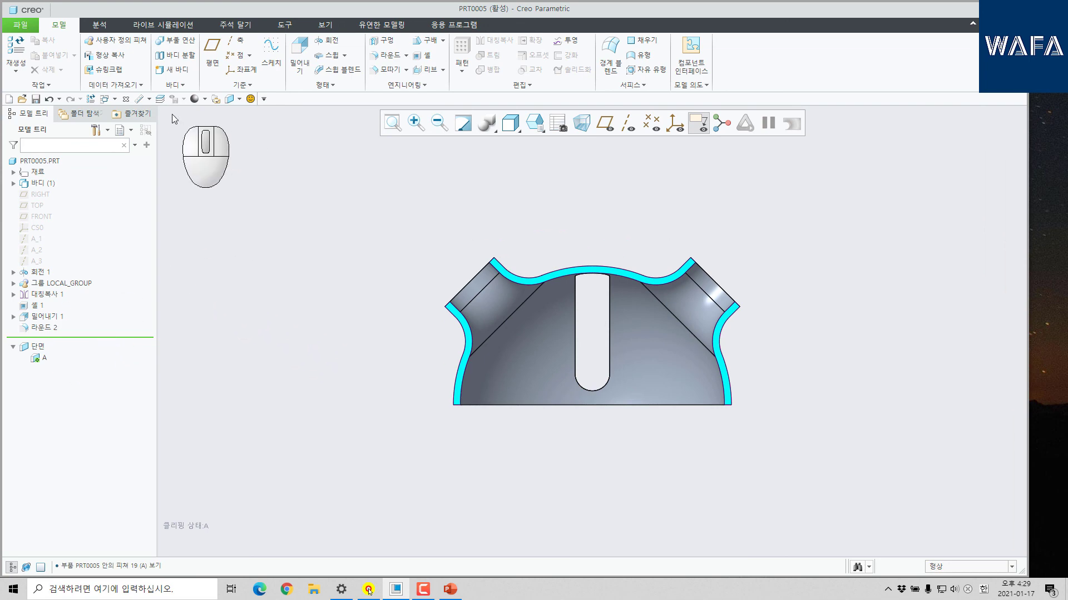
Create another planar cross-section on the RIGHT plane and name it B.
{"action": "left_click", "coordinate": [234, 99]}
{"action": "left_click", "coordinate": [39, 194]}
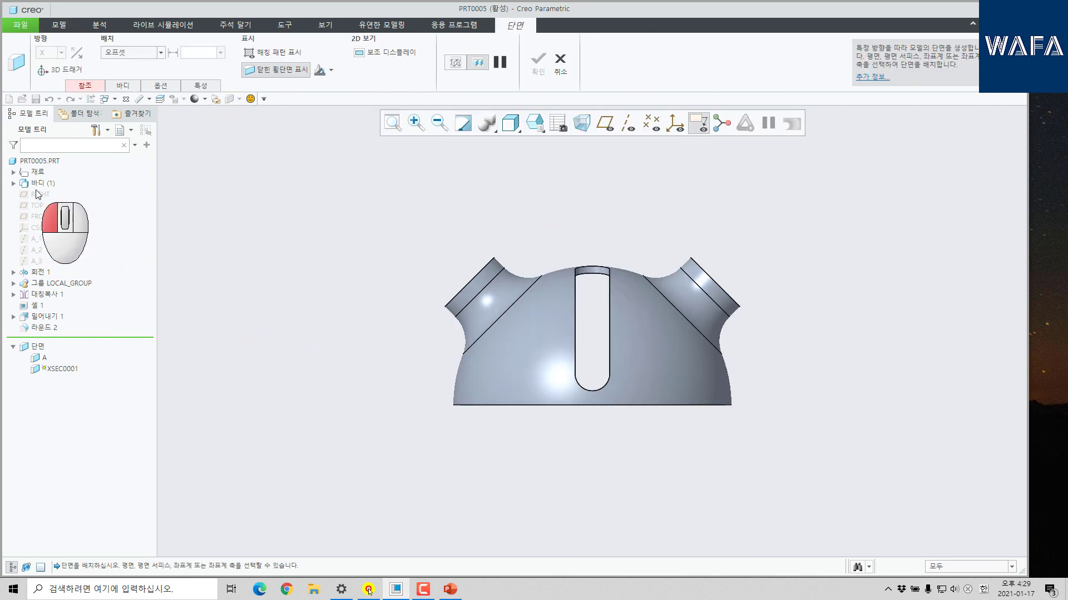
{"action": "left_click", "coordinate": [197, 87]}
{"action": "type", "text": "b"}
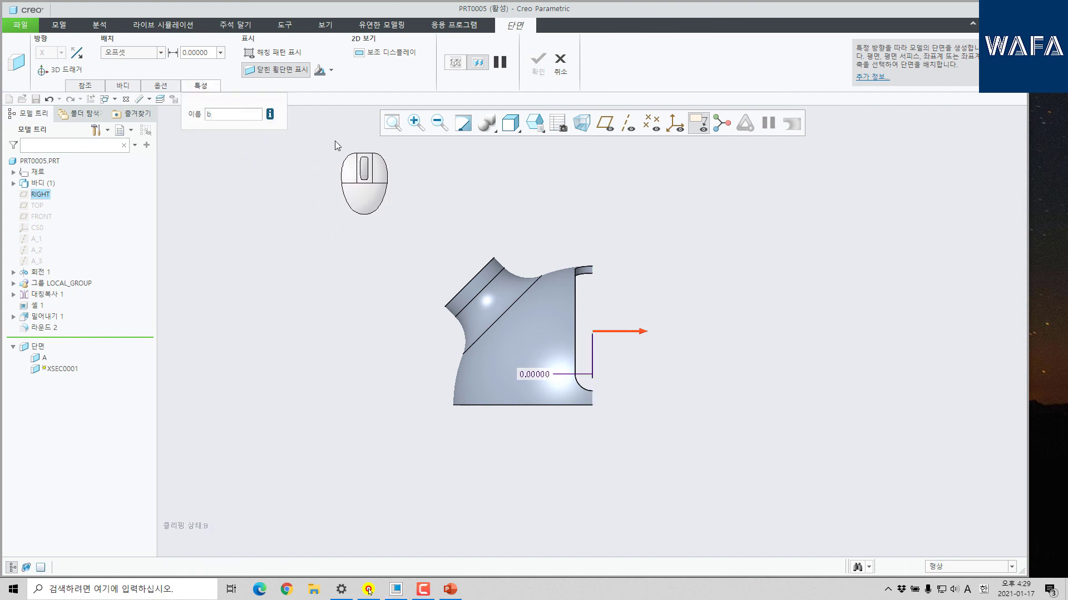
{"action": "key", "text": "Return"}
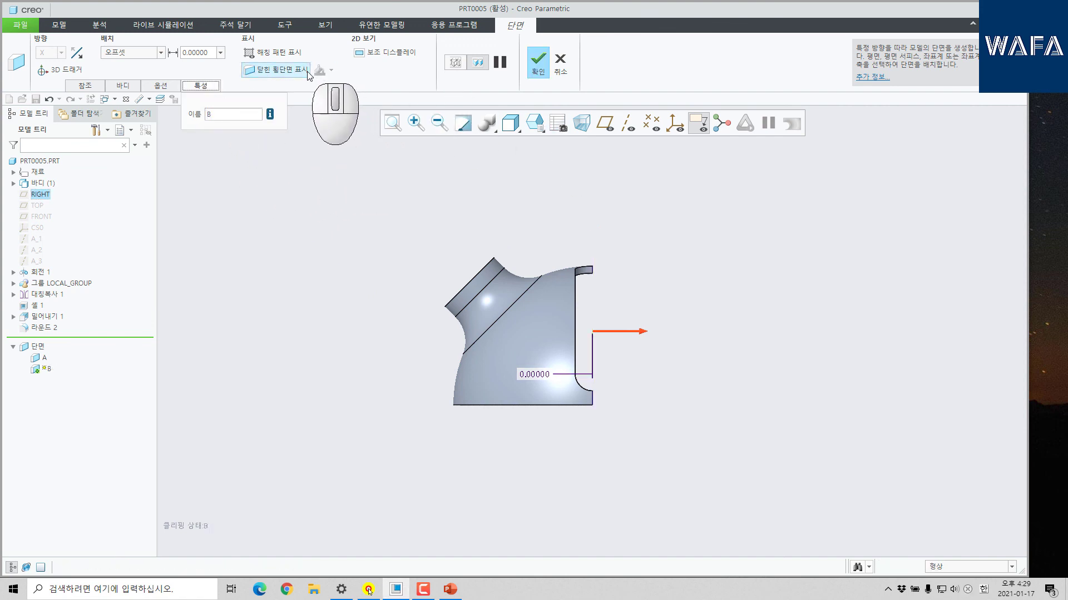
Set the cap color of section B to cyan and complete the section.
{"action": "left_click", "coordinate": [331, 70]}
{"action": "left_click", "coordinate": [335, 96]}
{"action": "middle_click", "coordinate": [341, 255]}
{"action": "left_click", "coordinate": [367, 250]}
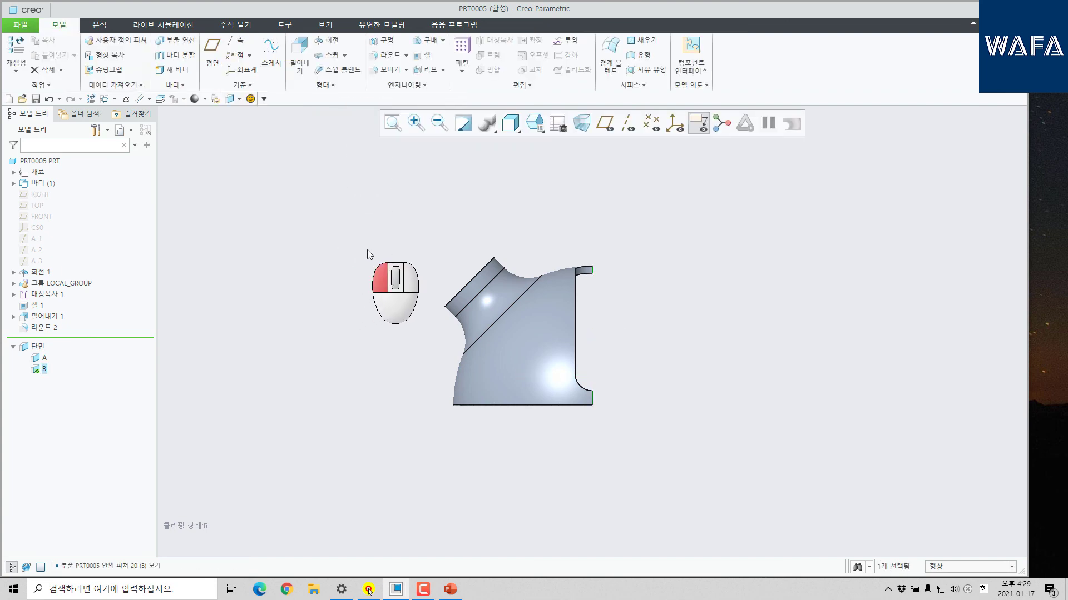
View section B from the side and deactivate it to restore the unclipped dome.
{"action": "key", "text": "F3"}
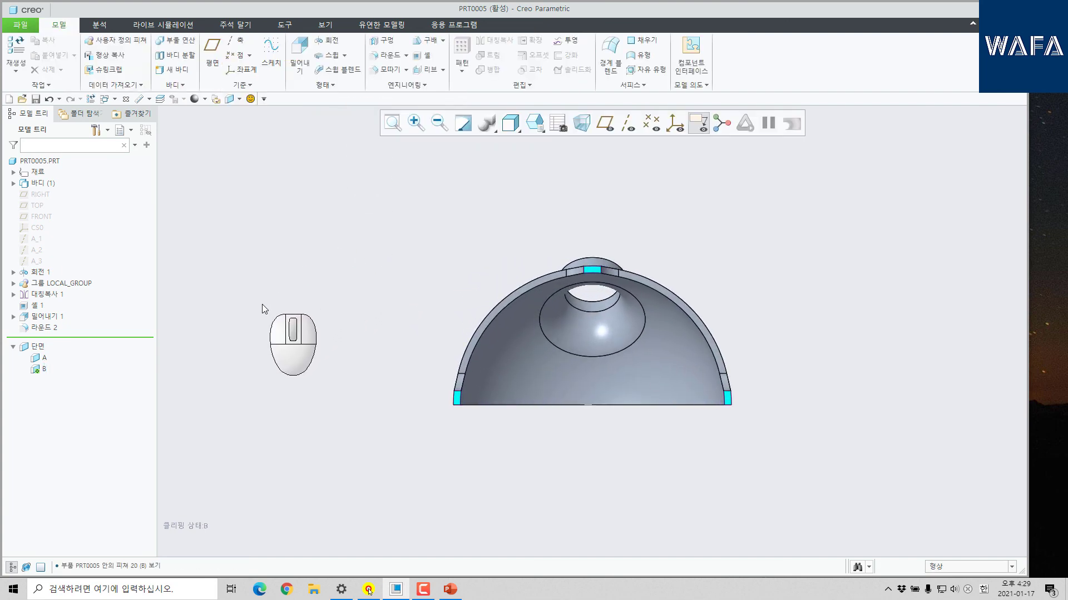
{"action": "mouse_move", "coordinate": [263, 309]}
{"action": "middle_mouse_down"}
{"action": "mouse_move", "coordinate": [285, 297]}
{"action": "mouse_move", "coordinate": [278, 303]}
{"action": "middle_mouse_up"}
{"action": "double_click", "coordinate": [37, 370]}
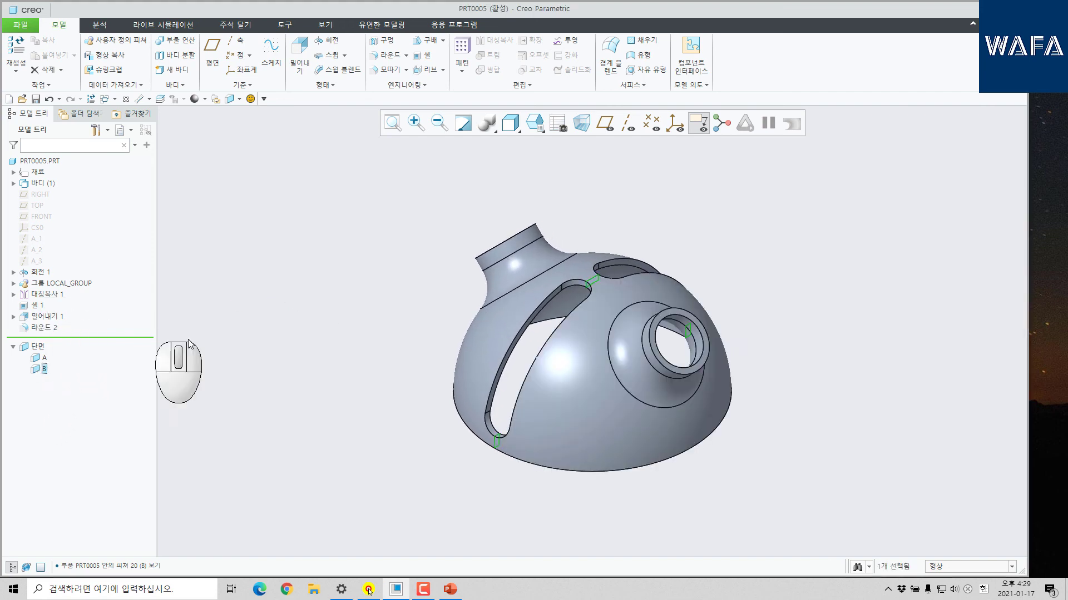